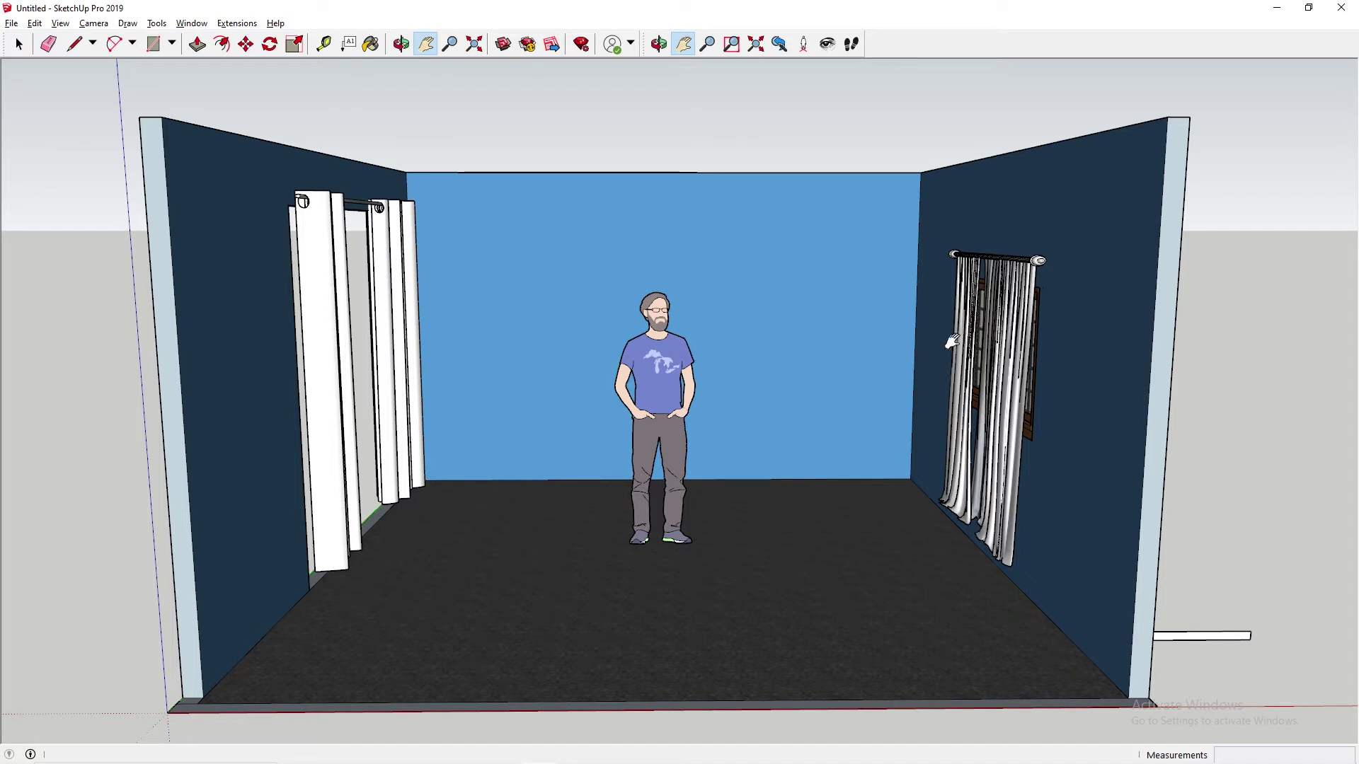
Move the standing person figure about 4375 mm sideways, out of the room and past the archway wall.
middle_drag(963, 365, 949, 346)
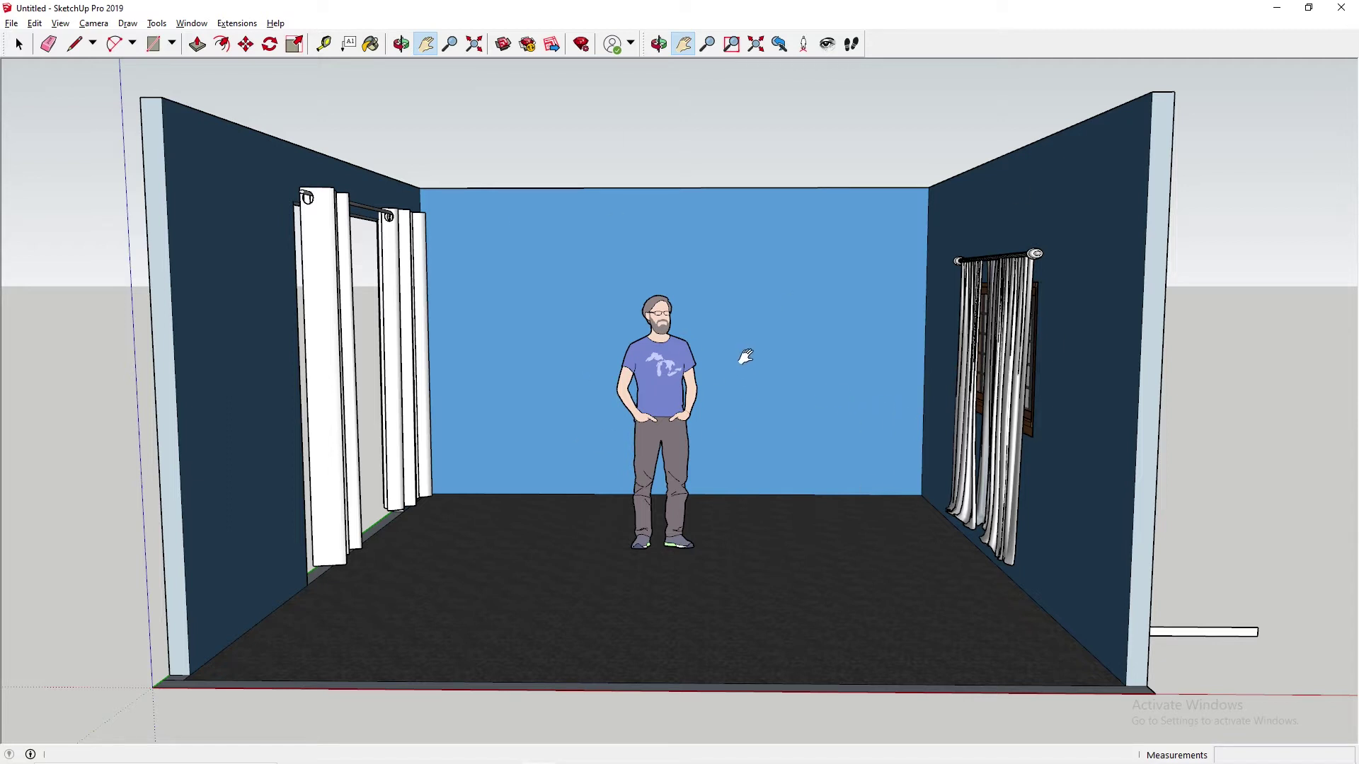
key(space)
click(662, 386)
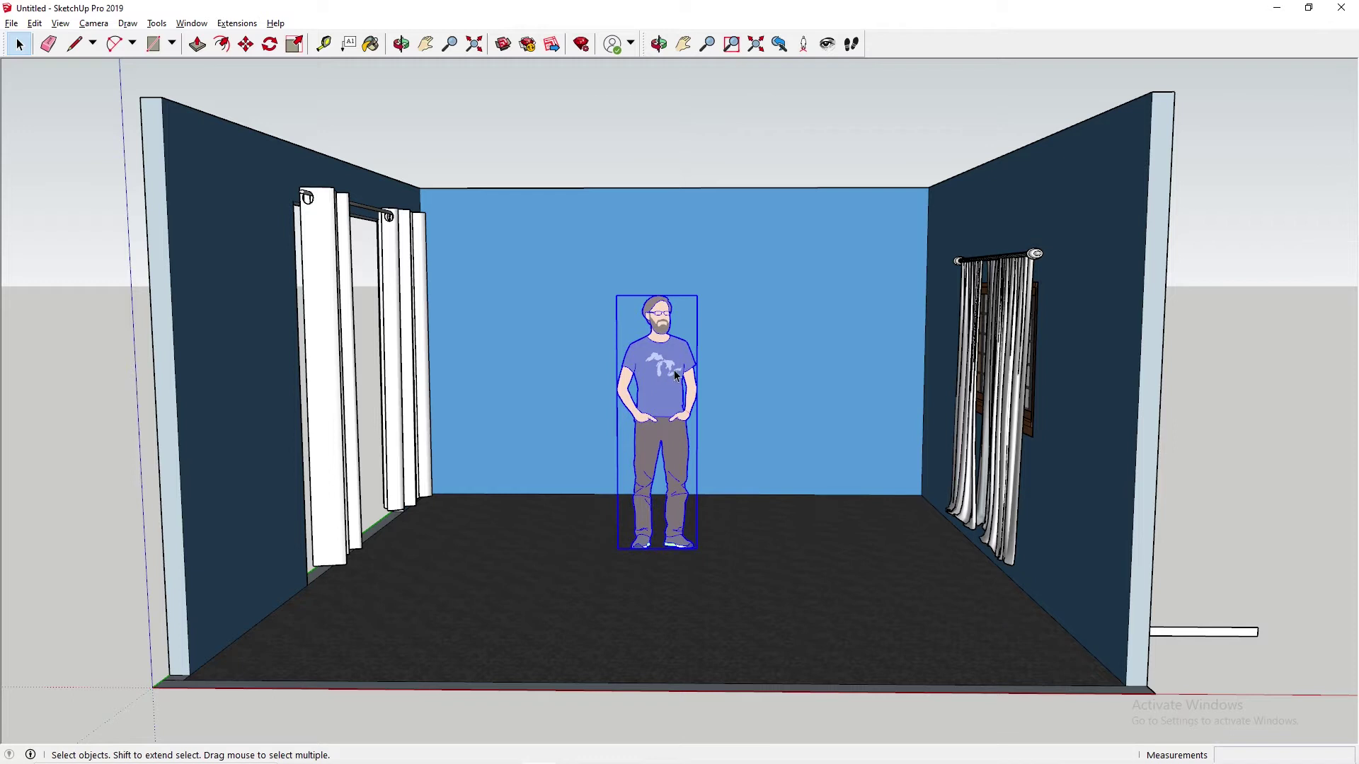
key(m)
click(661, 380)
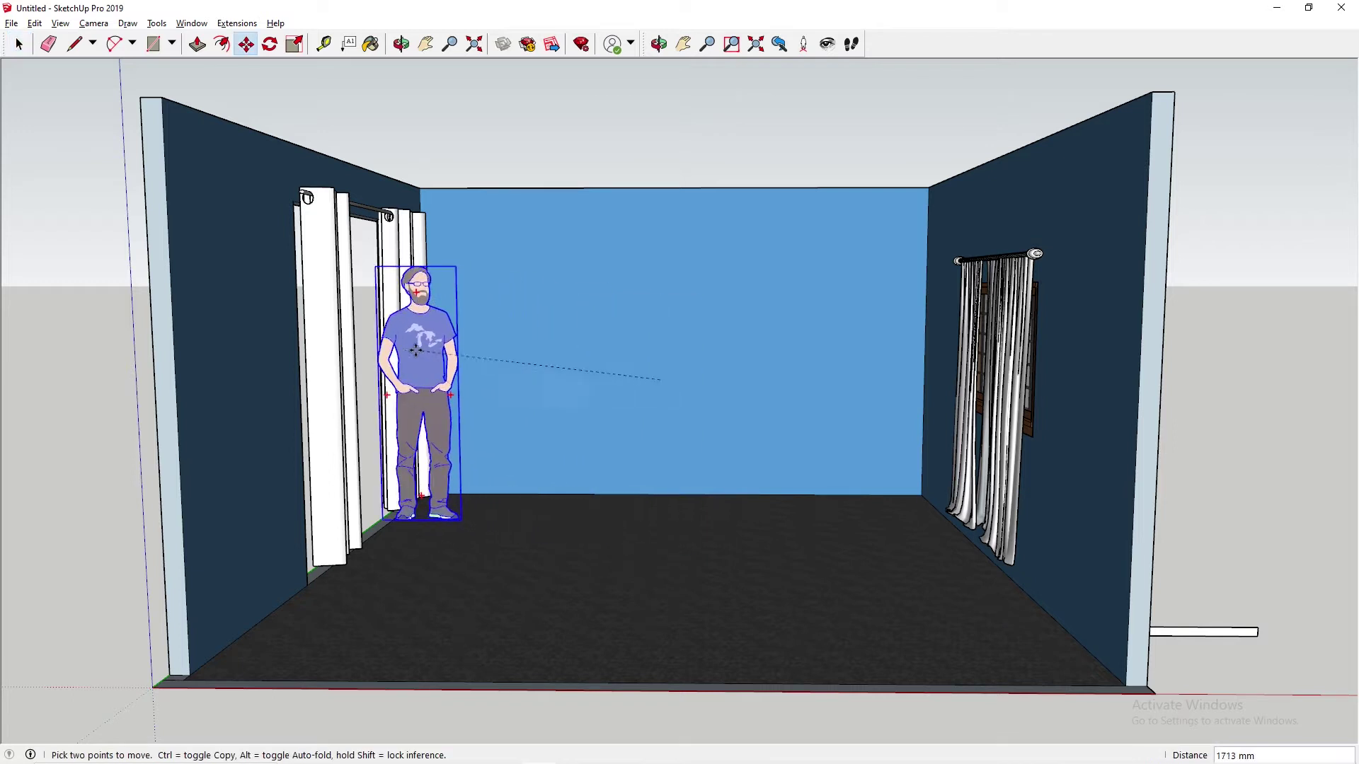
click(50, 383)
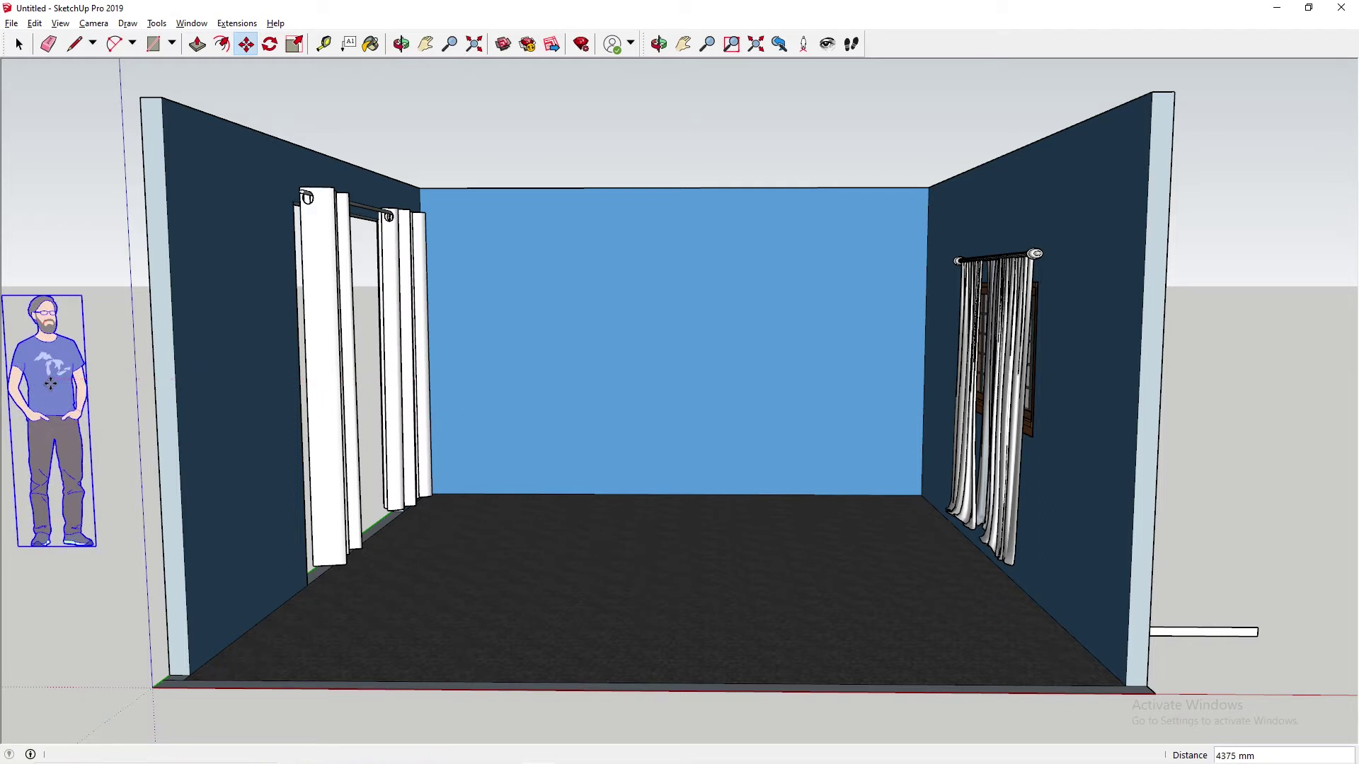
key(space)
click(885, 144)
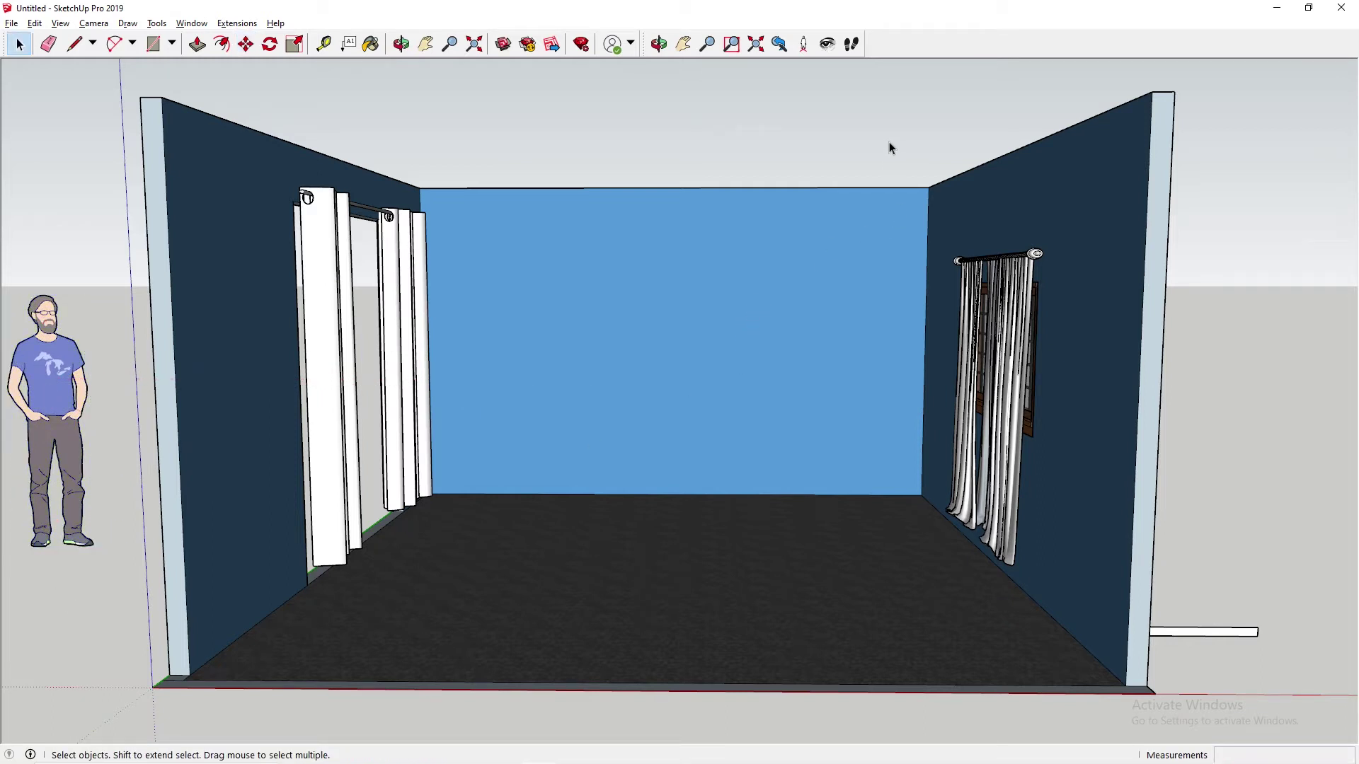
Open 3D Warehouse, then review the poster, curtain track, couch, coffee table and skirting sizes in the Helpful Measurements notes.
click(504, 45)
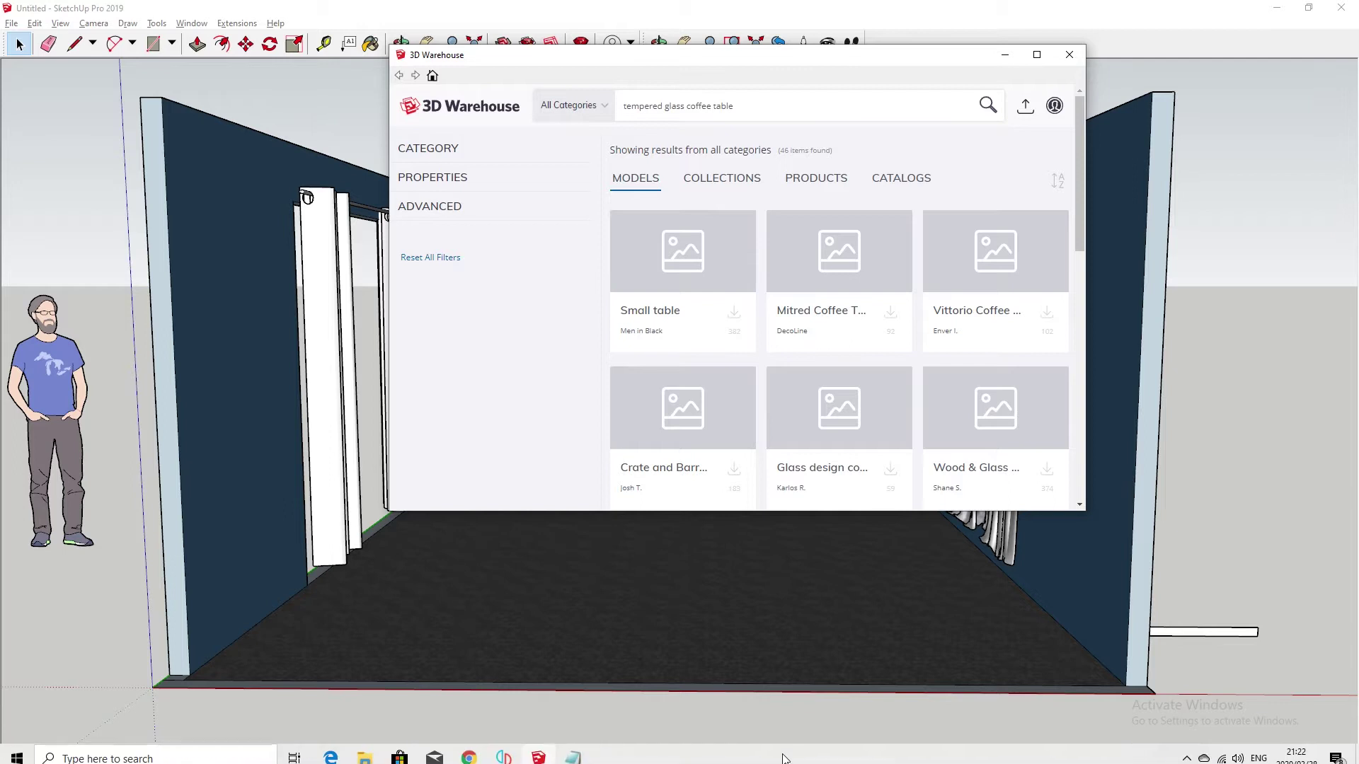
click(577, 750)
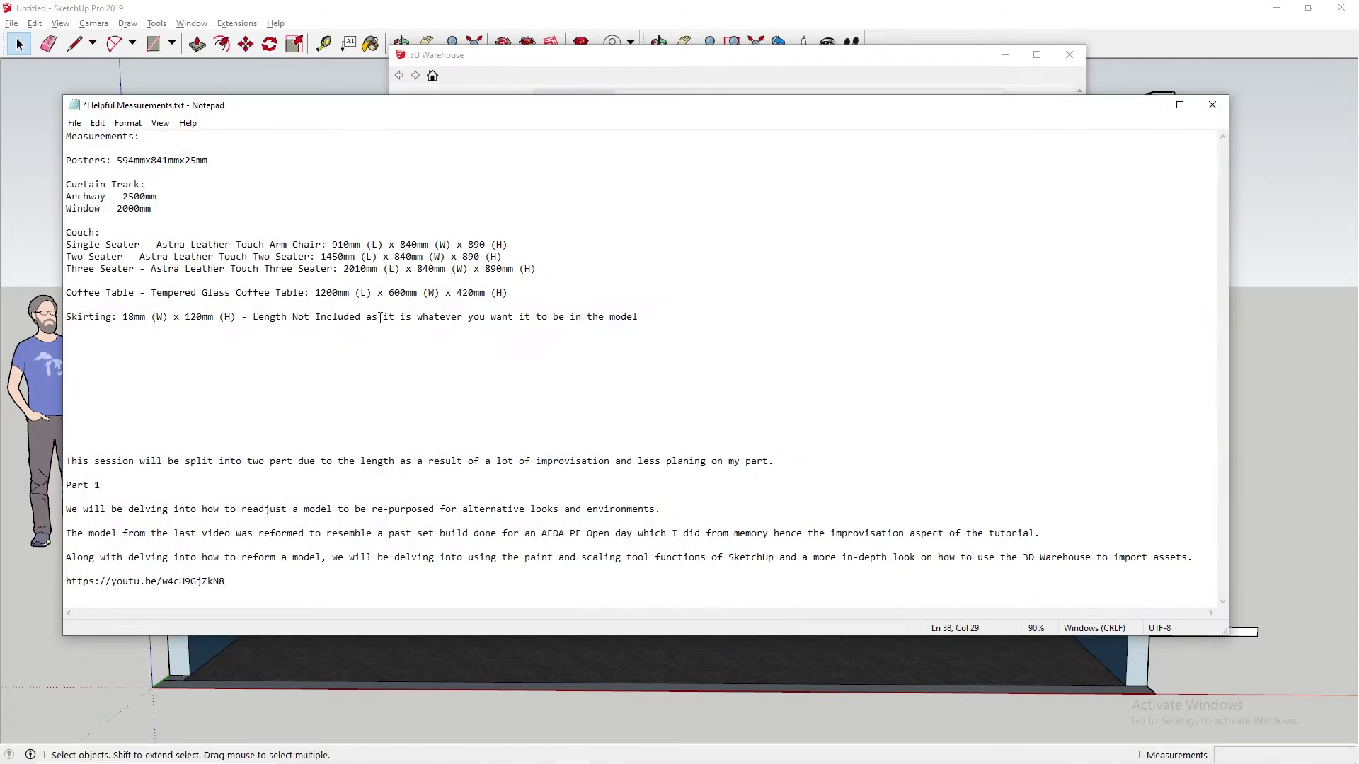
ctrl+scroll(382, 230, up, 8)
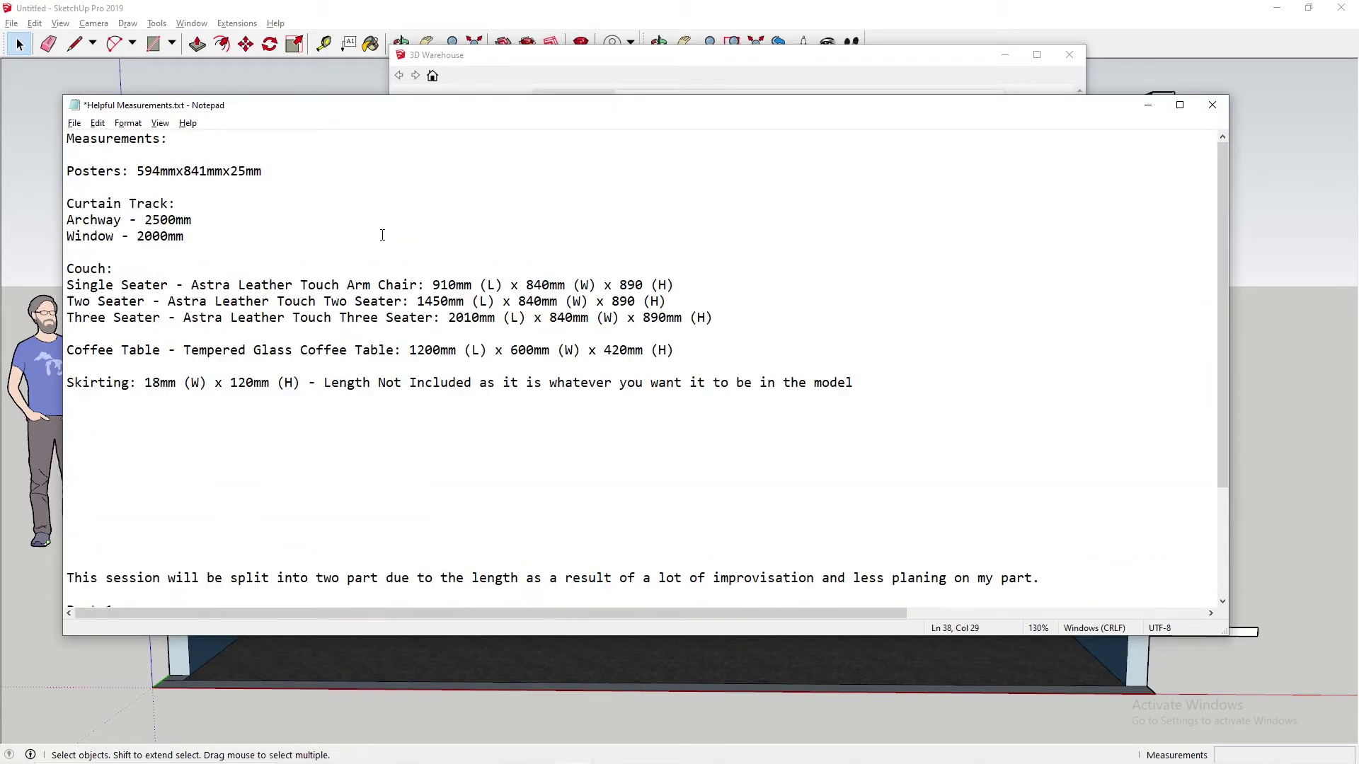
click(257, 186)
click(206, 361)
click(237, 427)
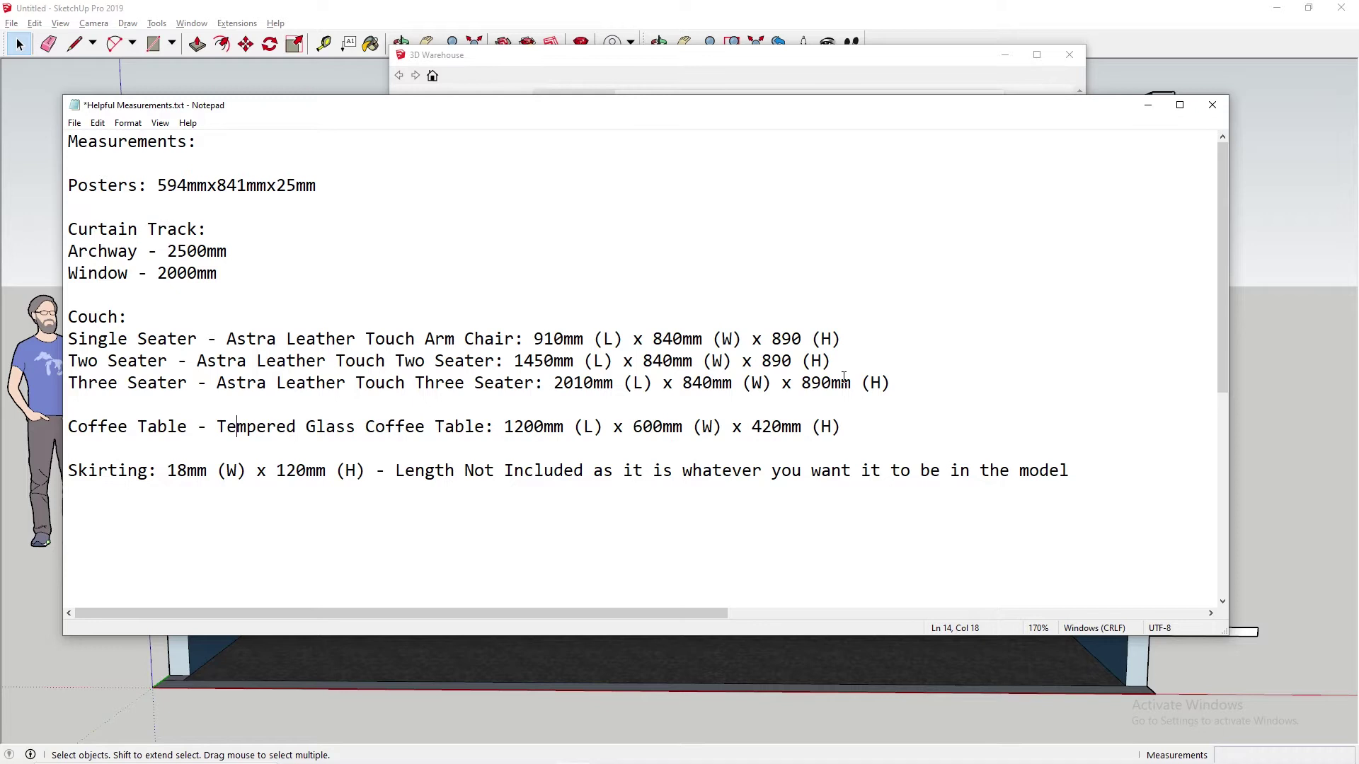
click(1147, 105)
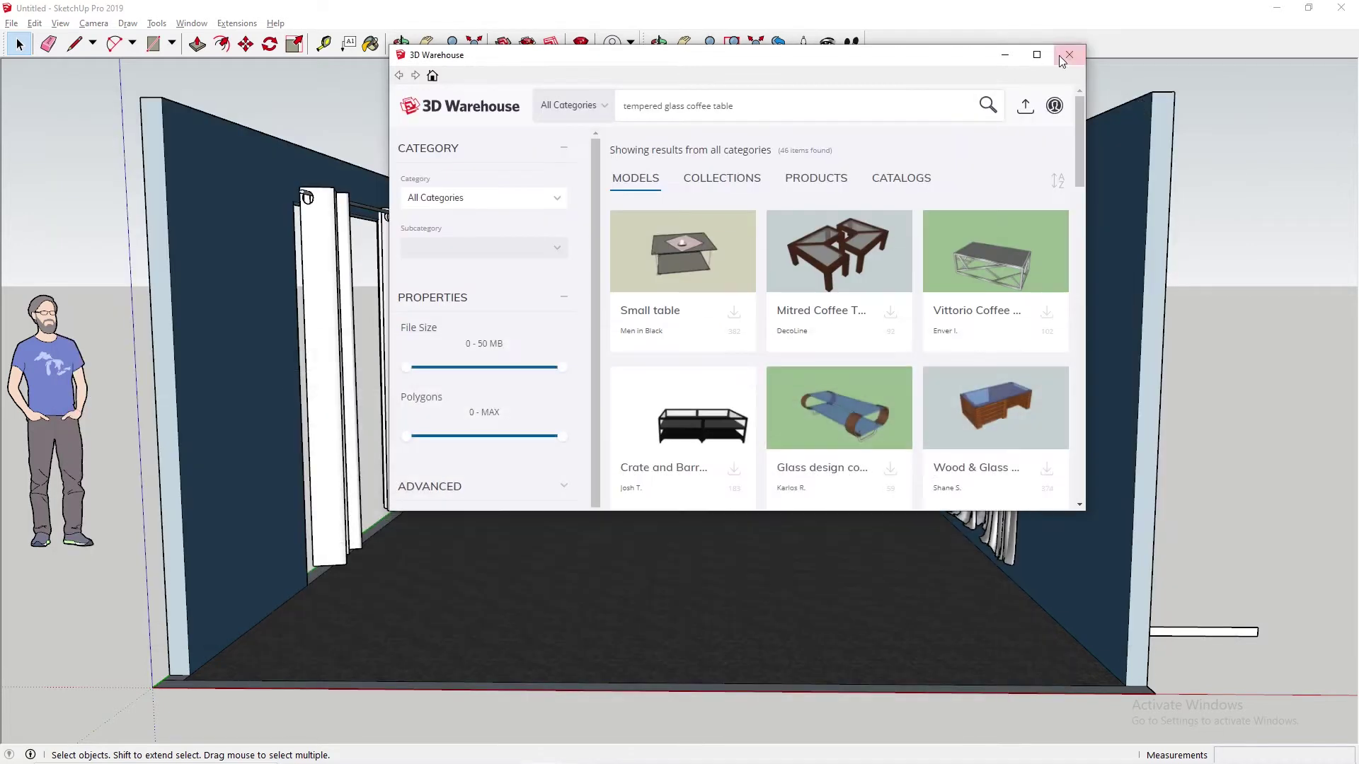
click(1004, 55)
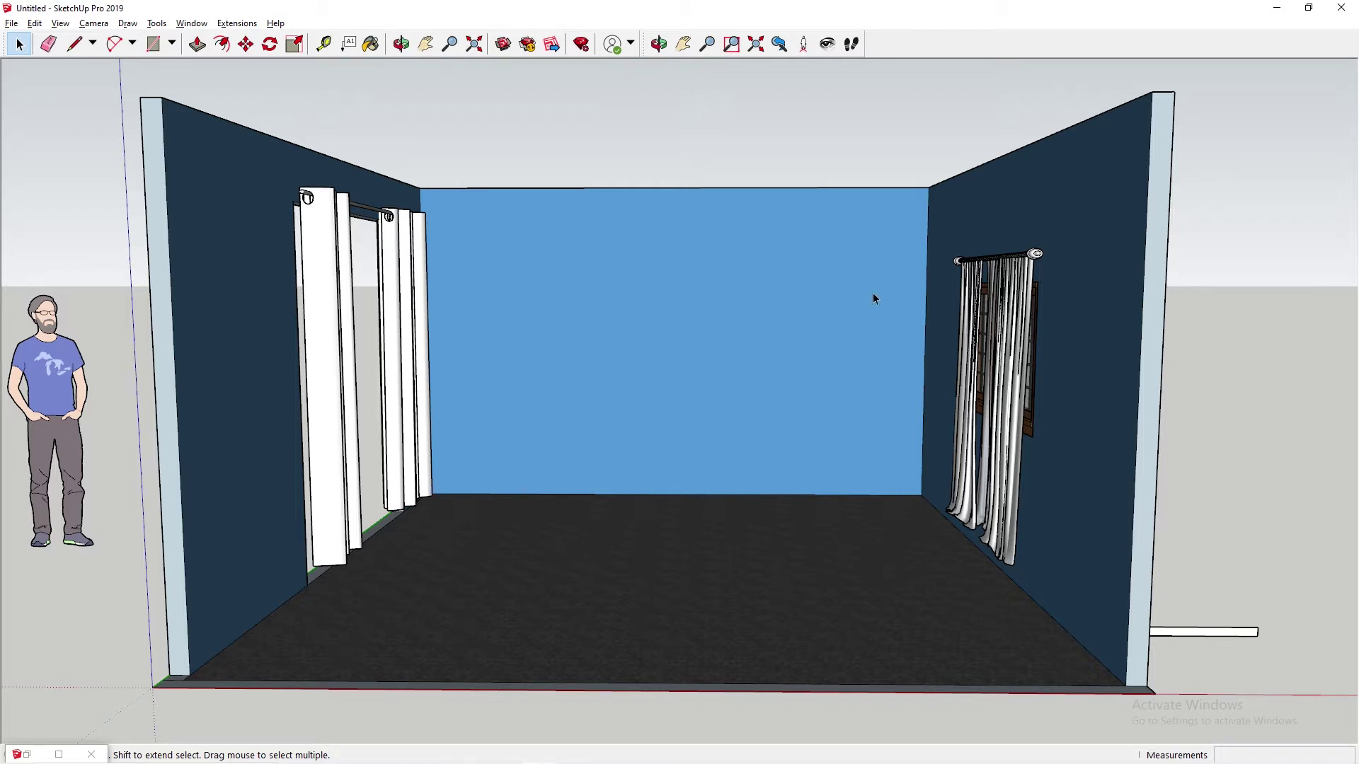
mouse_move(819, 761)
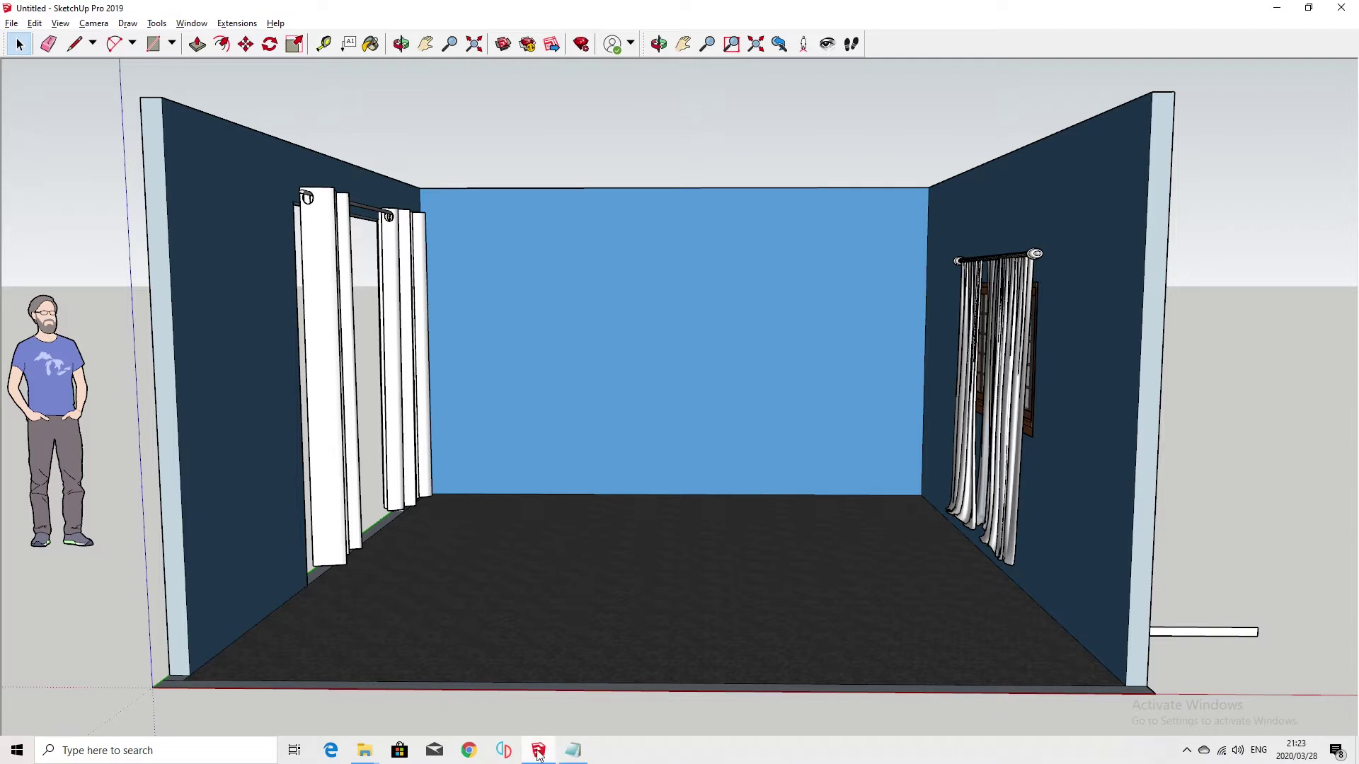
click(576, 754)
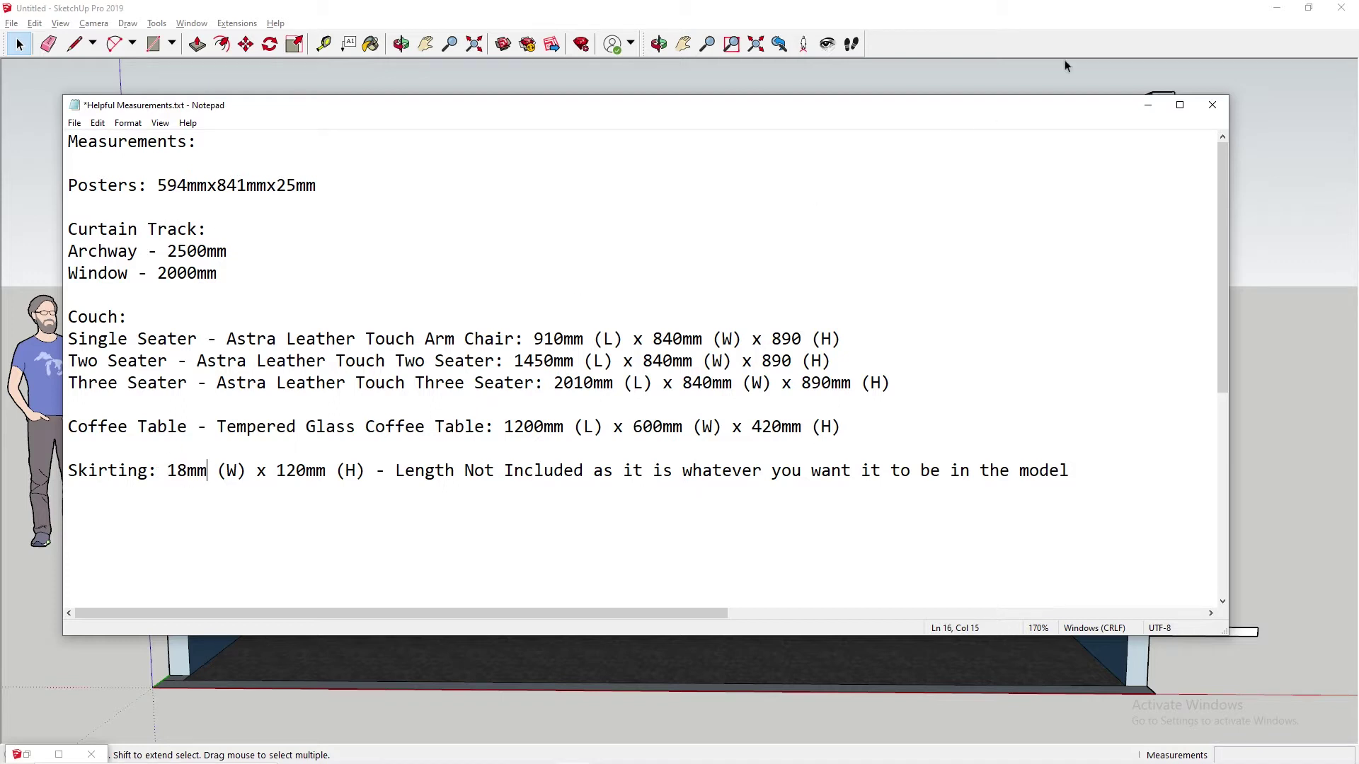
click(1148, 106)
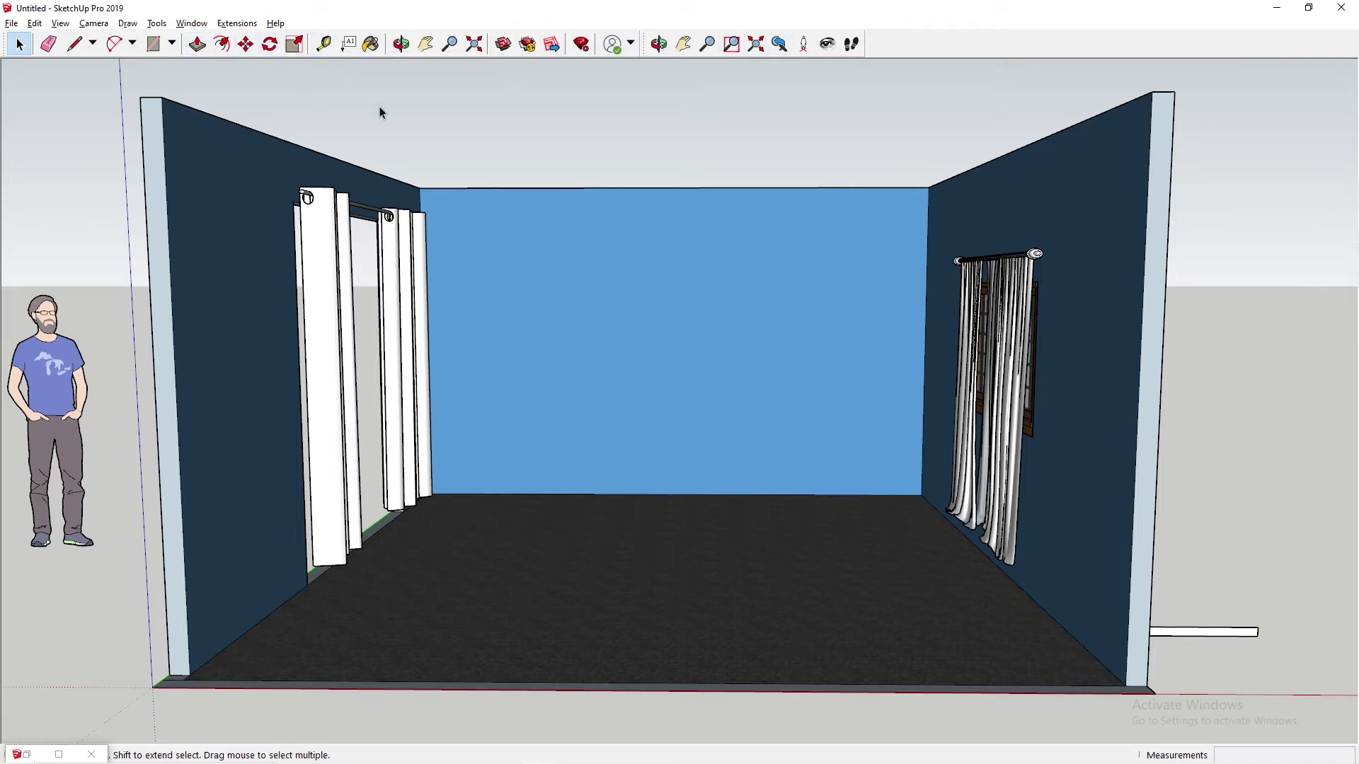
Draw a 120 mm vertical line from the floor up the front inner edge of the archway wall for the skirting height.
click(76, 44)
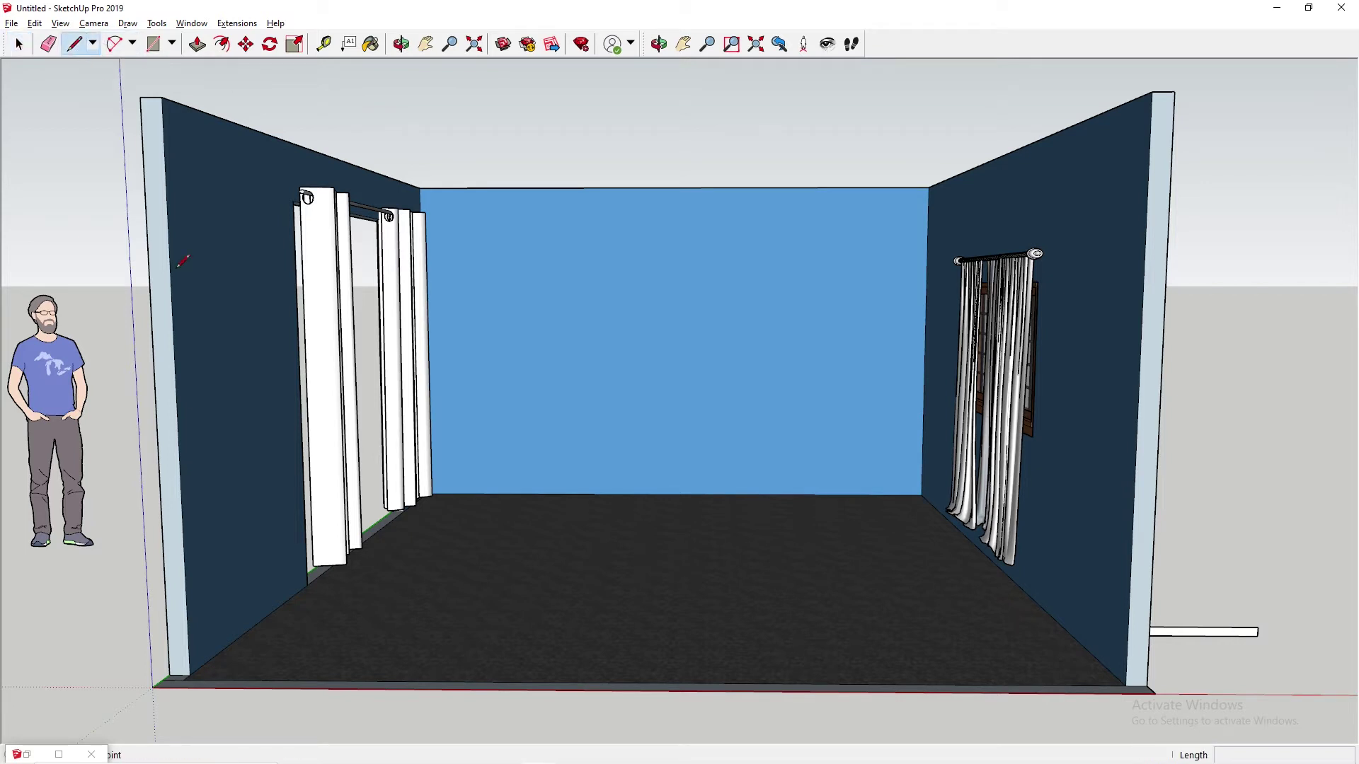
click(191, 673)
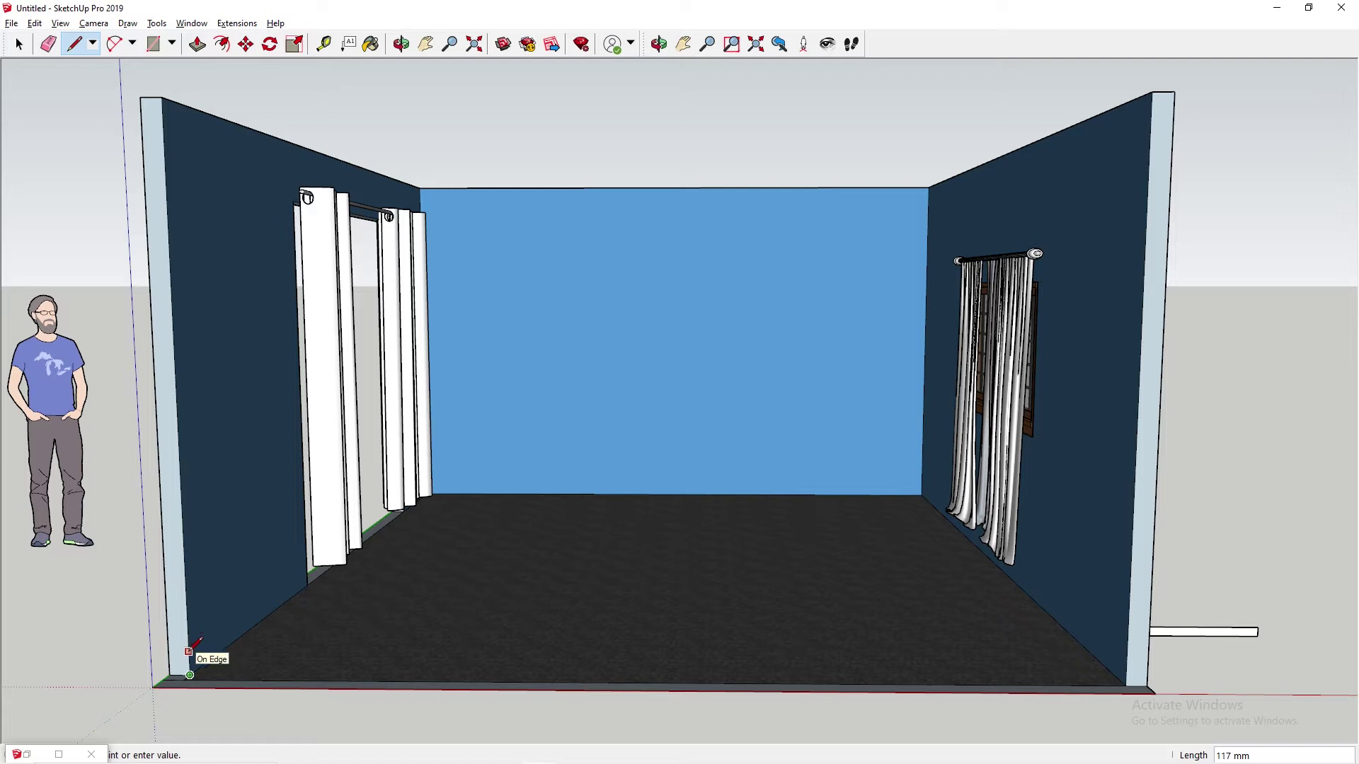
key(Escape)
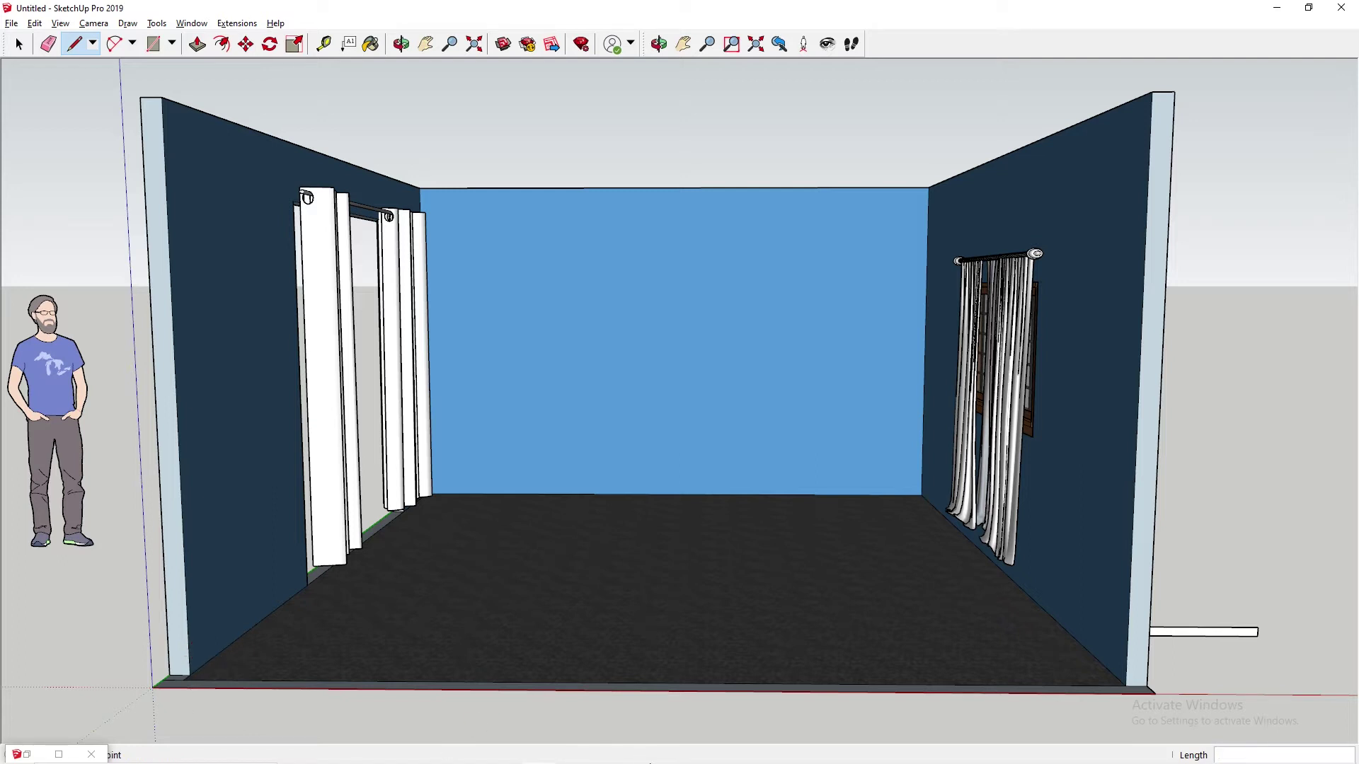
click(582, 755)
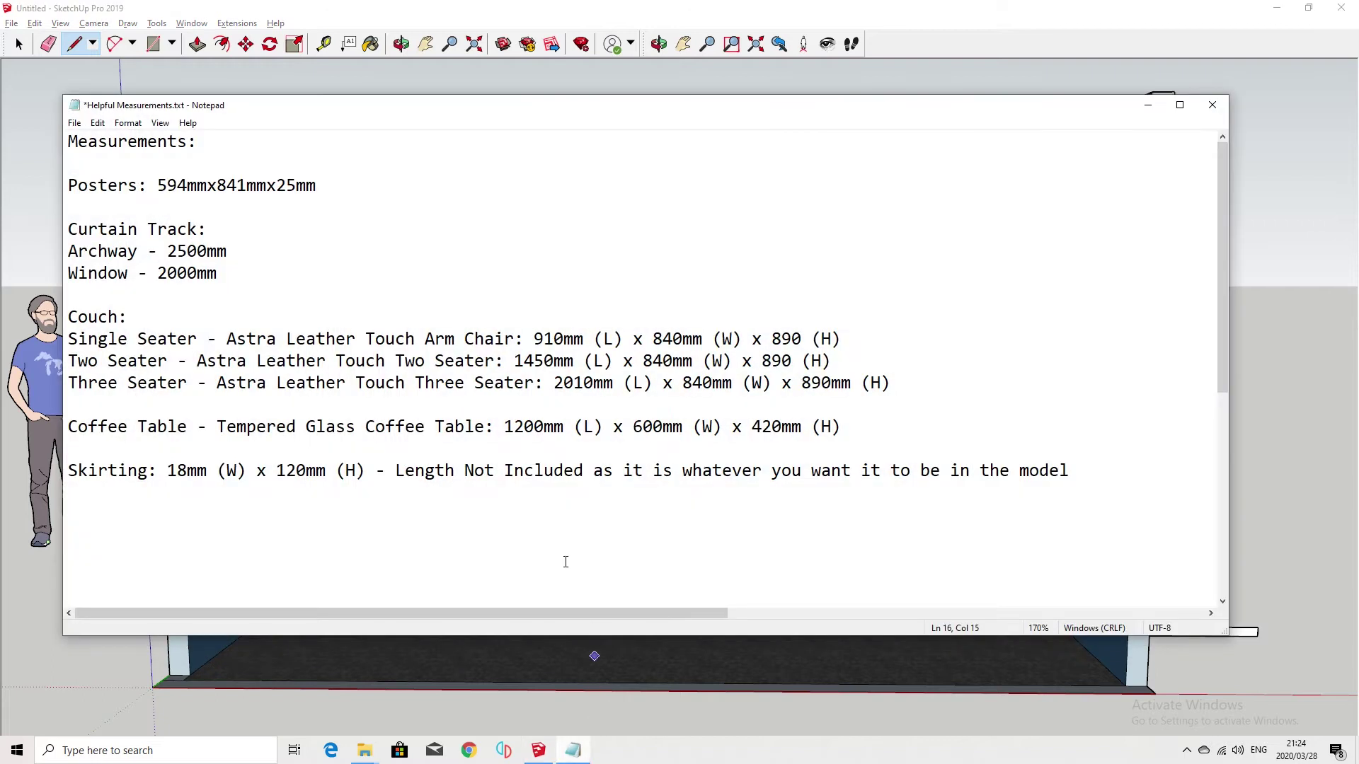
click(1147, 105)
click(189, 674)
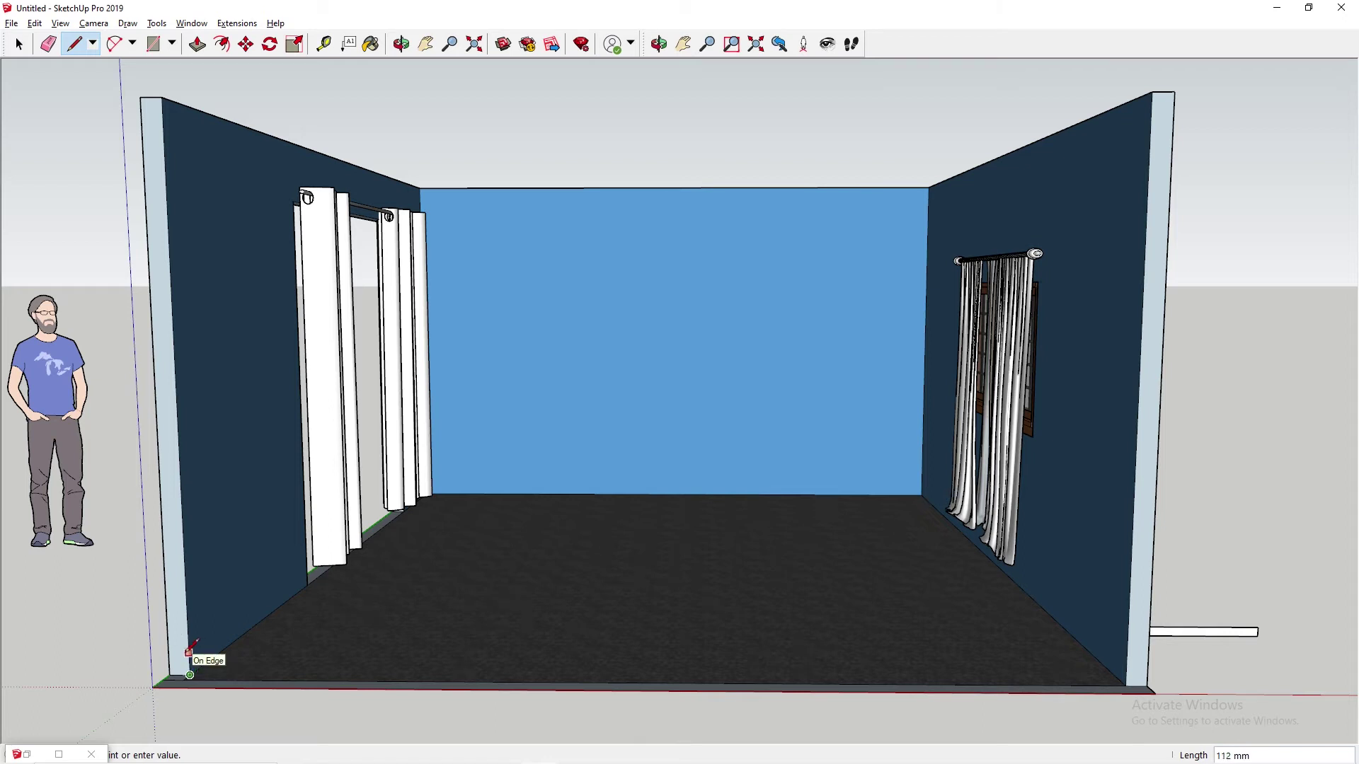
text(12)
key(Escape)
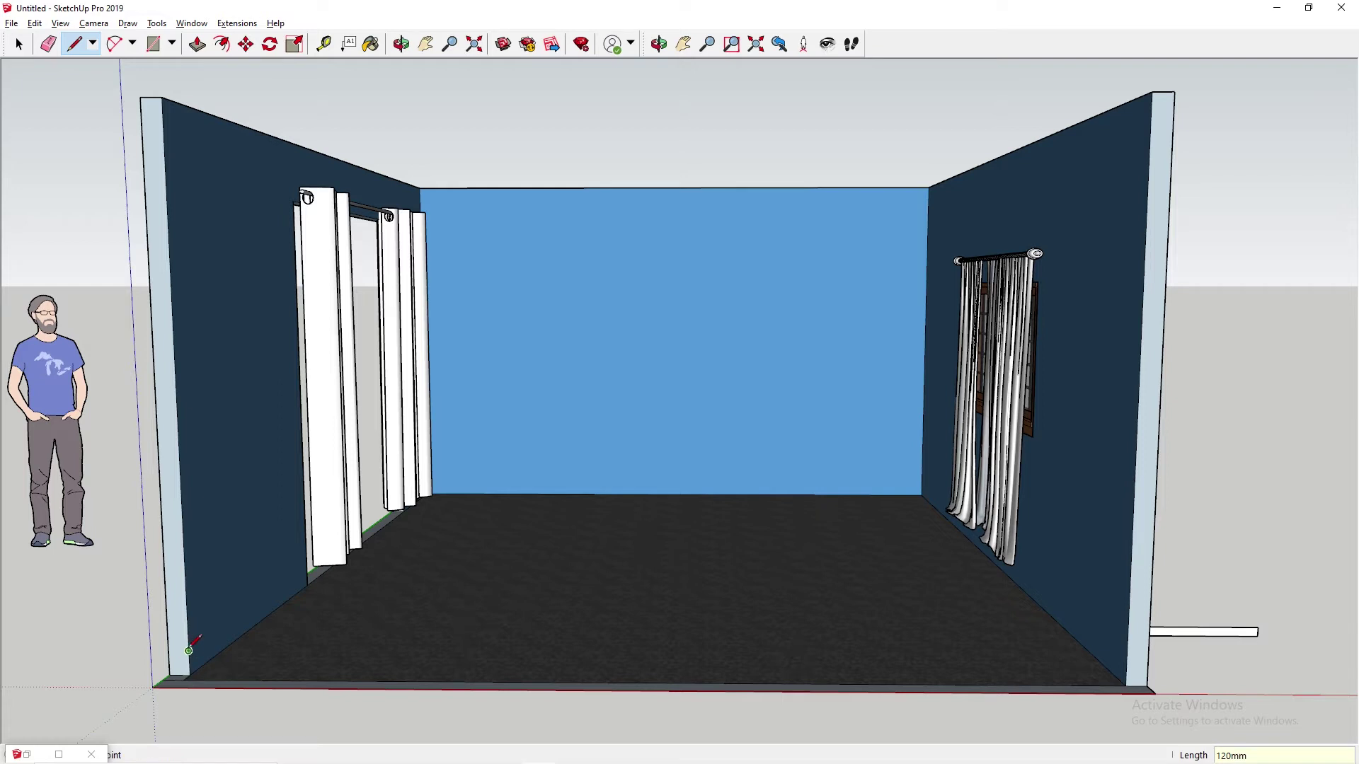
Draw a 1600 mm line along the archway wall from the skirting-height mark to the archway opening.
click(188, 650)
text(1600)
key(Return)
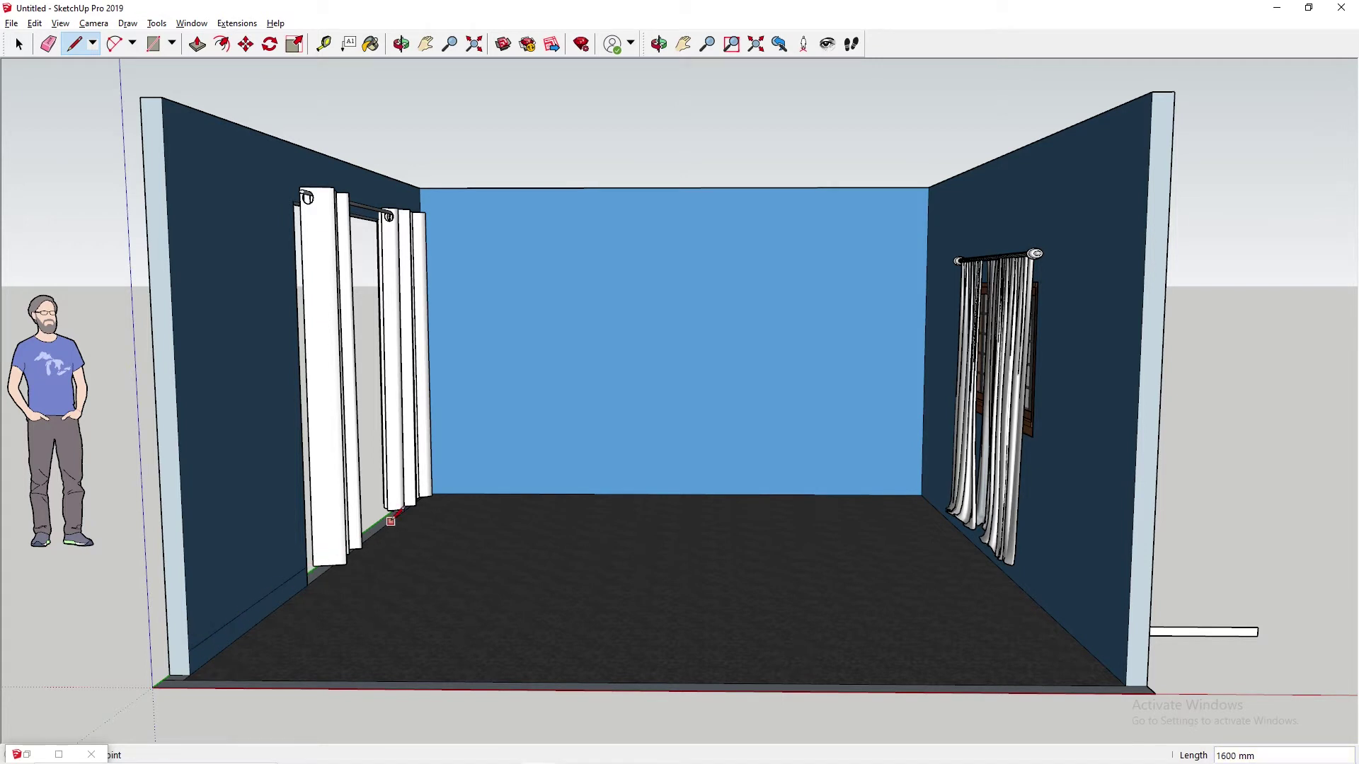
Draw the skirting line on the short wall section between the back corner and the far edge of the archway.
middle_drag(506, 473, 637, 453)
scroll(453, 510, up, 4)
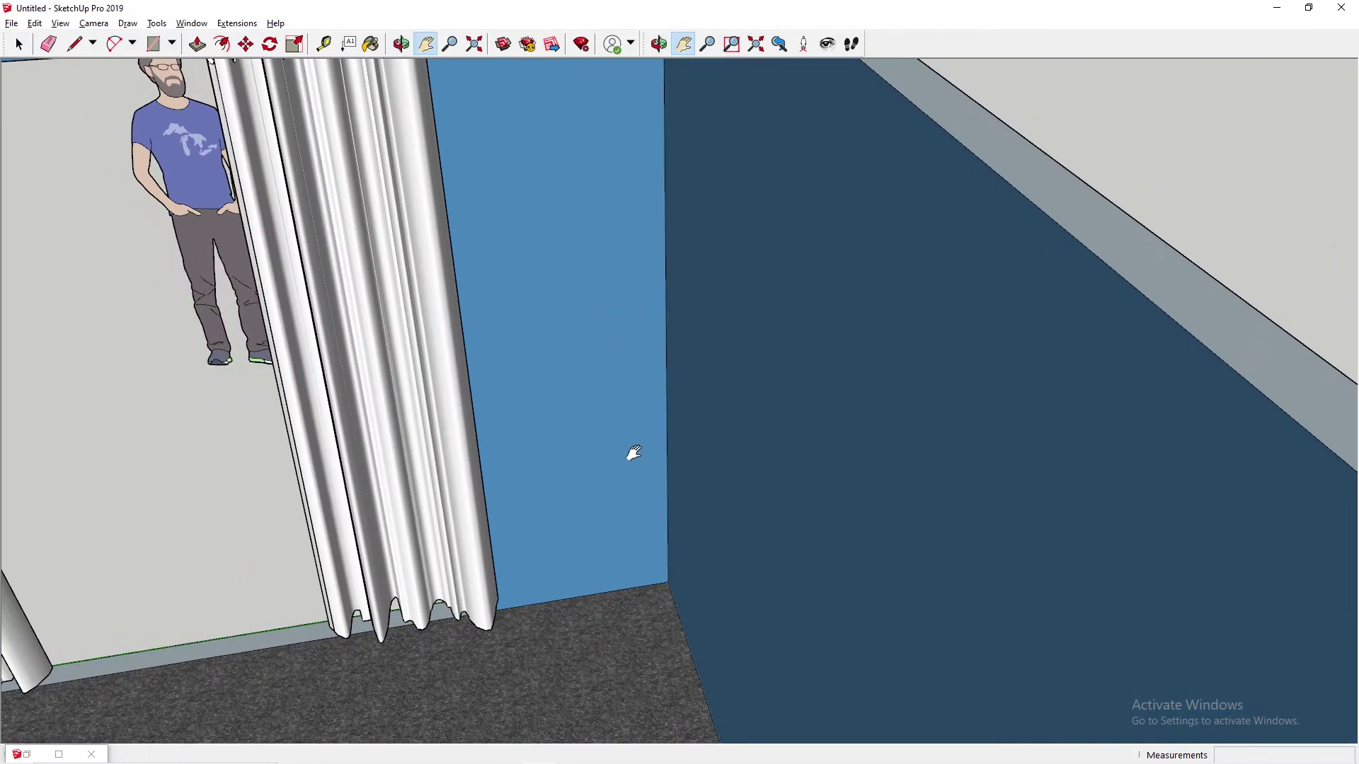
middle_drag(545, 449, 510, 297)
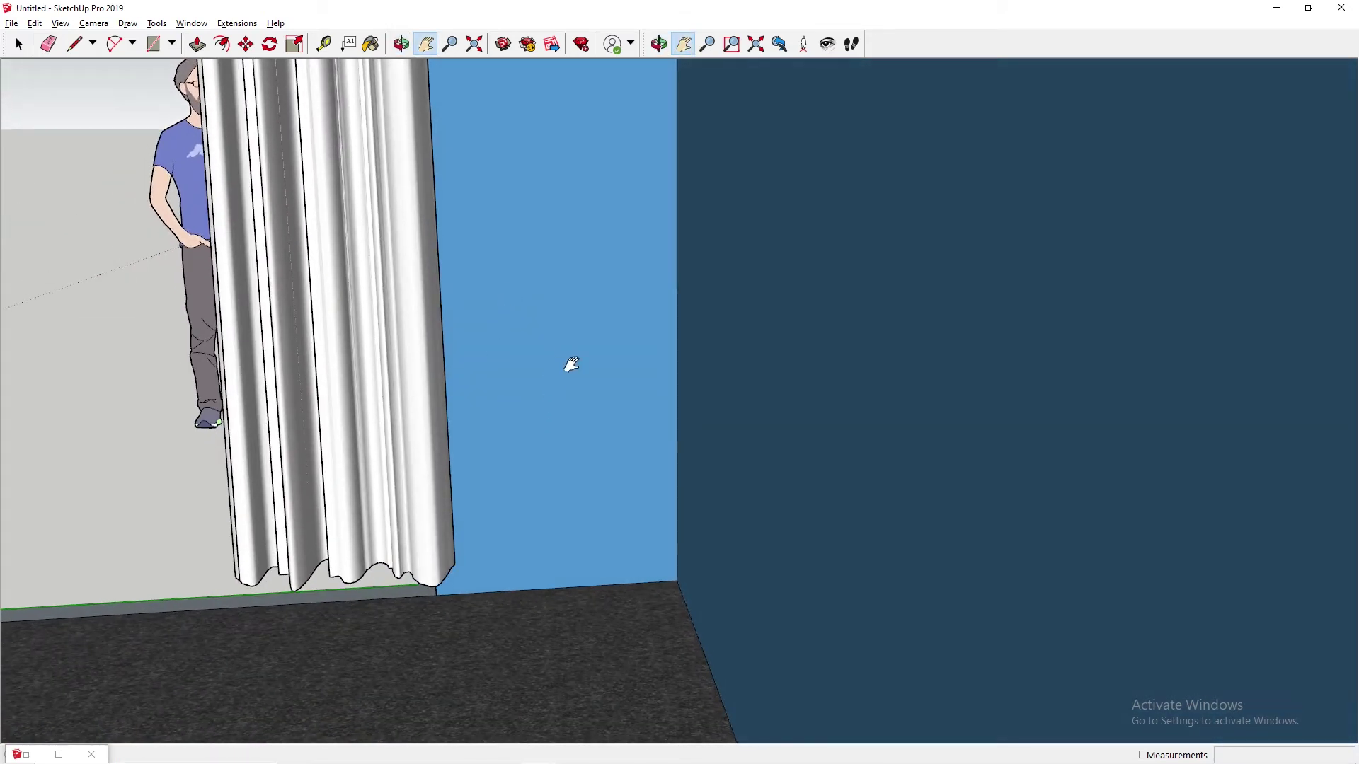
key(l)
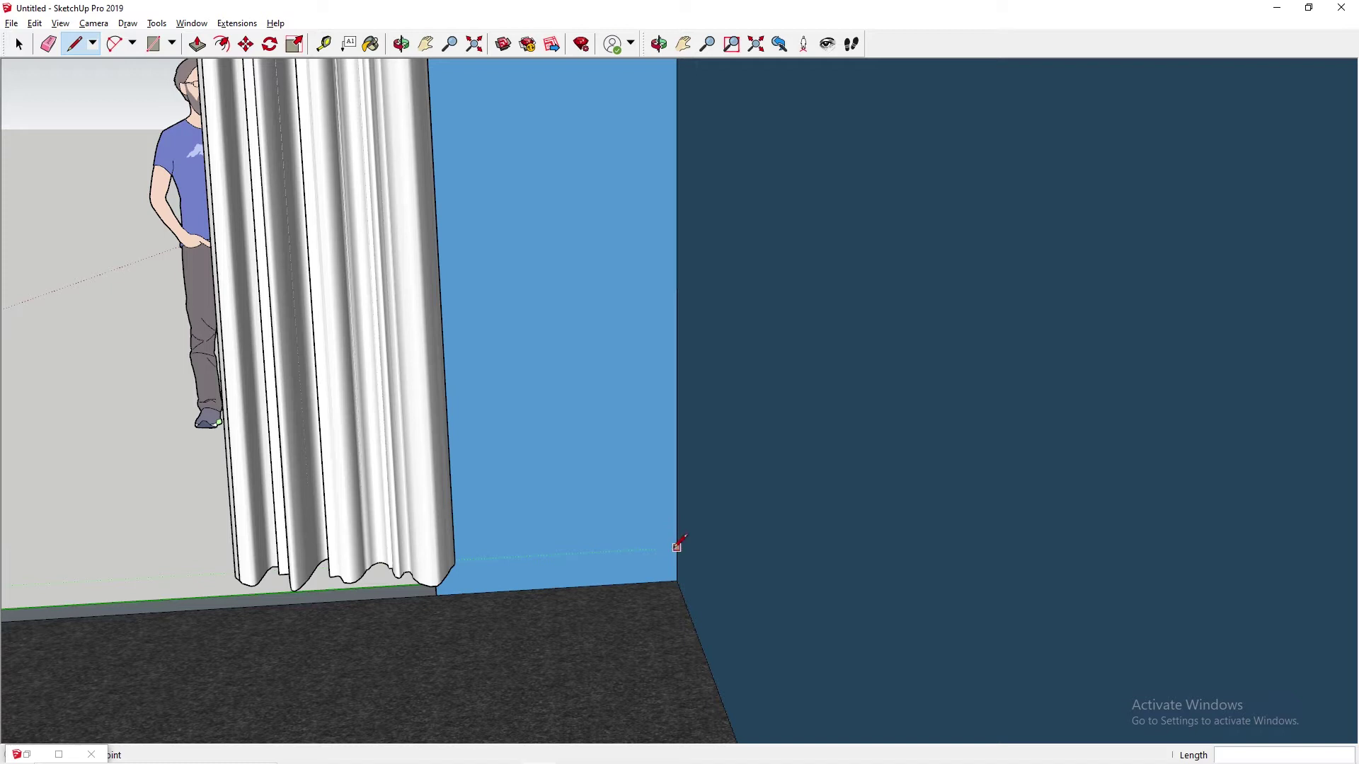
click(677, 547)
middle_drag(436, 562, 630, 457)
mouse_move(534, 521)
middle_down()
mouse_move(698, 516)
mouse_move(941, 610)
mouse_move(1065, 579)
middle_up()
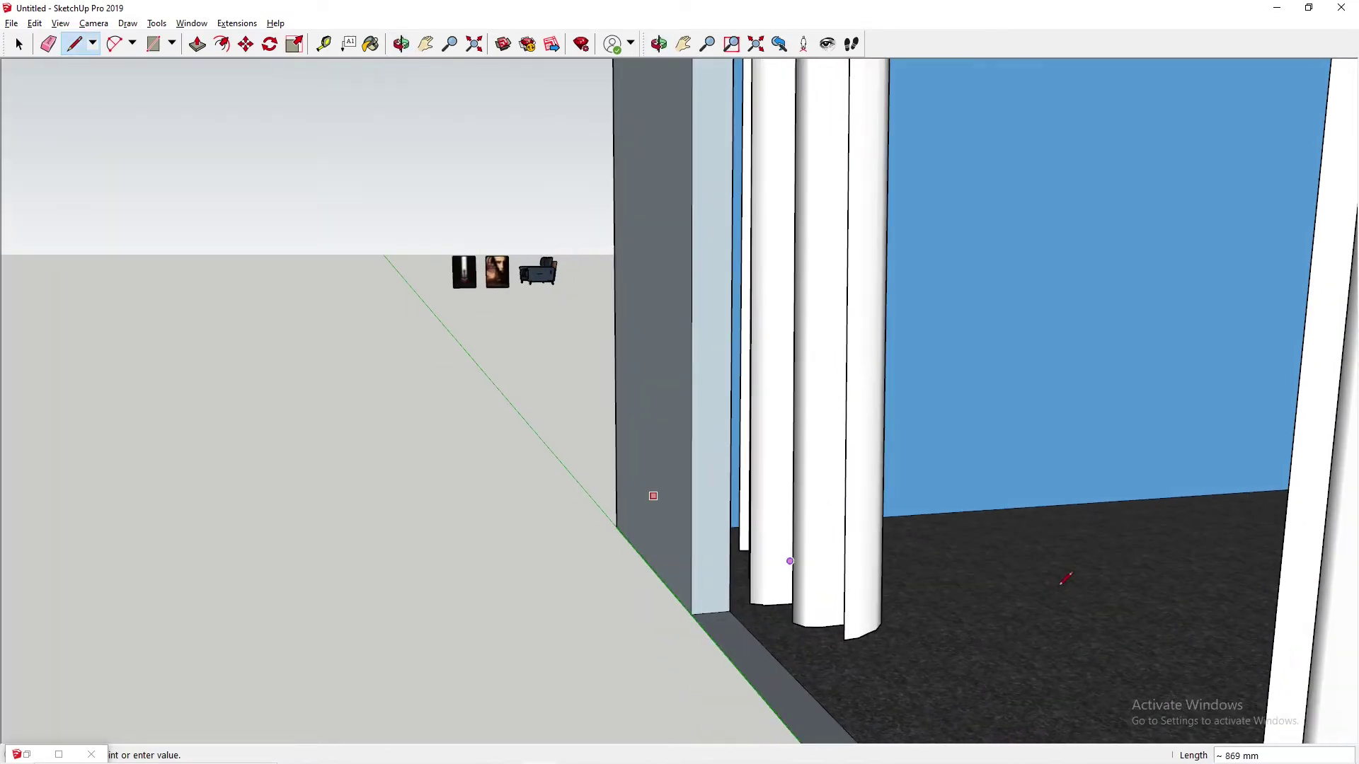
click(730, 565)
middle_drag(730, 565, 39, 521)
drag(579, 531, 565, 501)
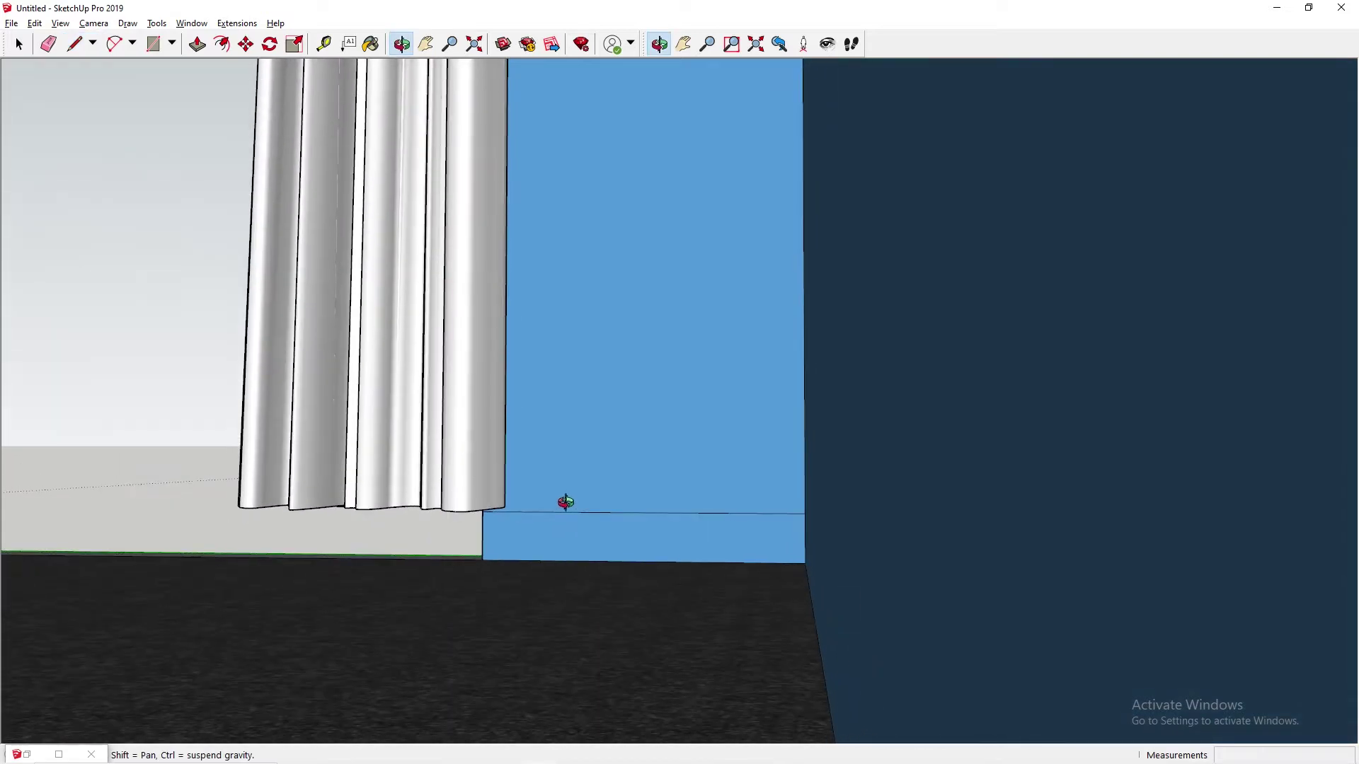
key(l)
click(552, 512)
key(Escape)
click(778, 514)
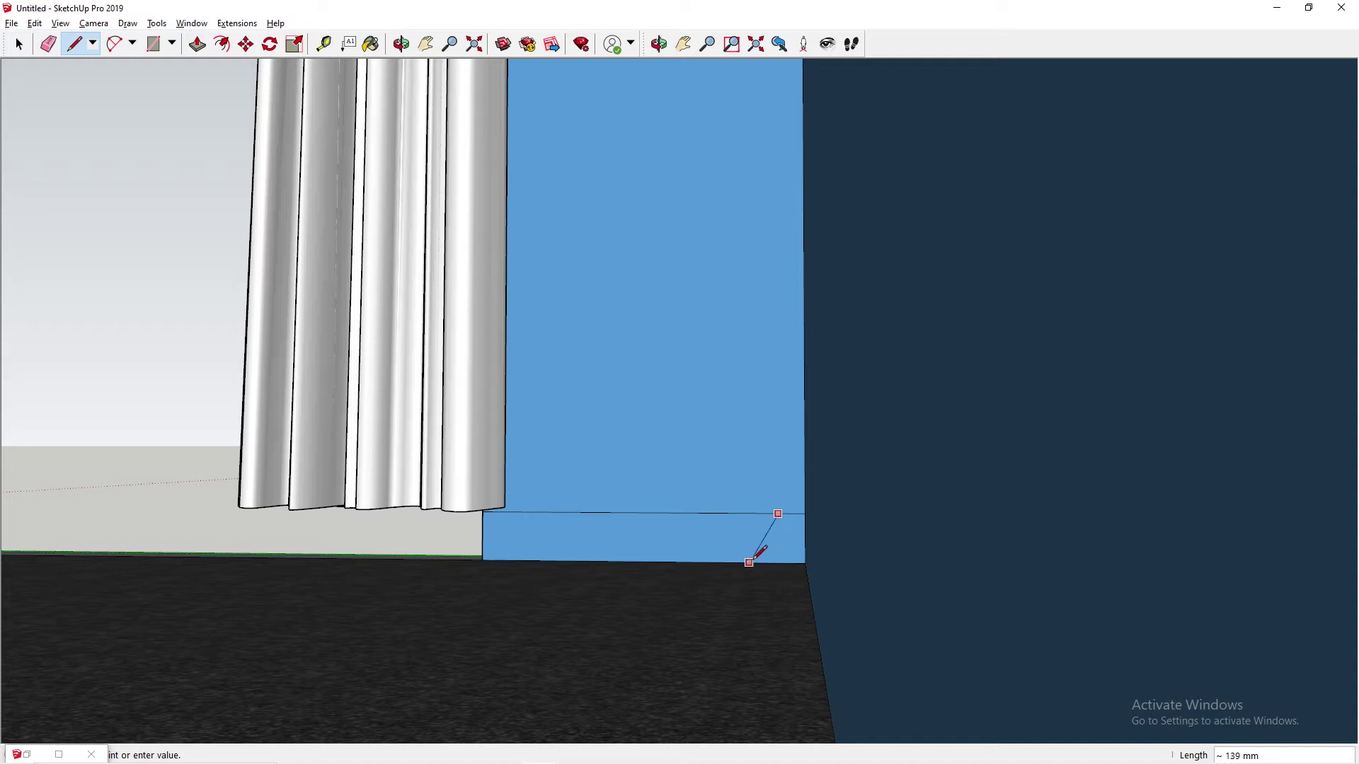
key(Escape)
Draw the skirting line across the full width of the back wall, from corner to corner at skirting height.
middle_drag(745, 511, 1080, 614)
scroll(893, 480, down, 3)
scroll(811, 458, down, 2)
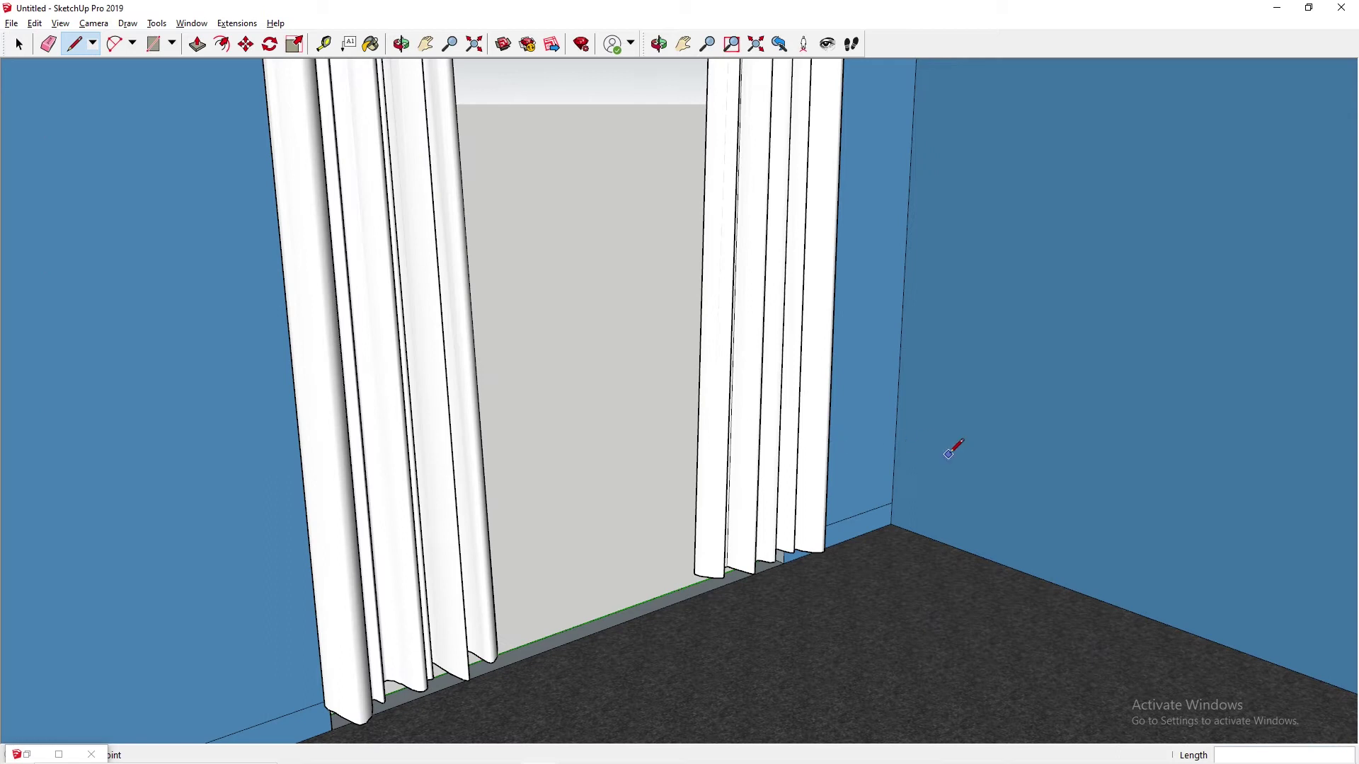
middle_drag(992, 430, 439, 382)
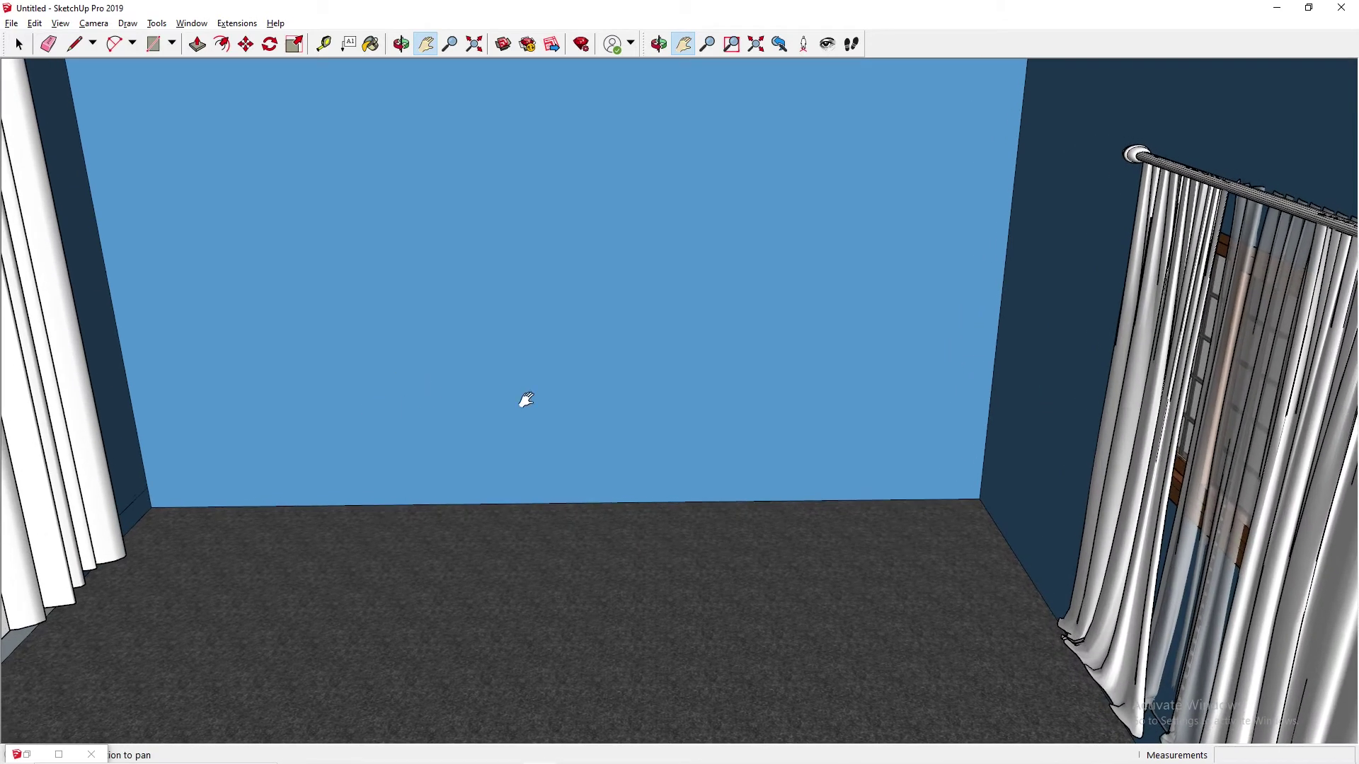
click(74, 44)
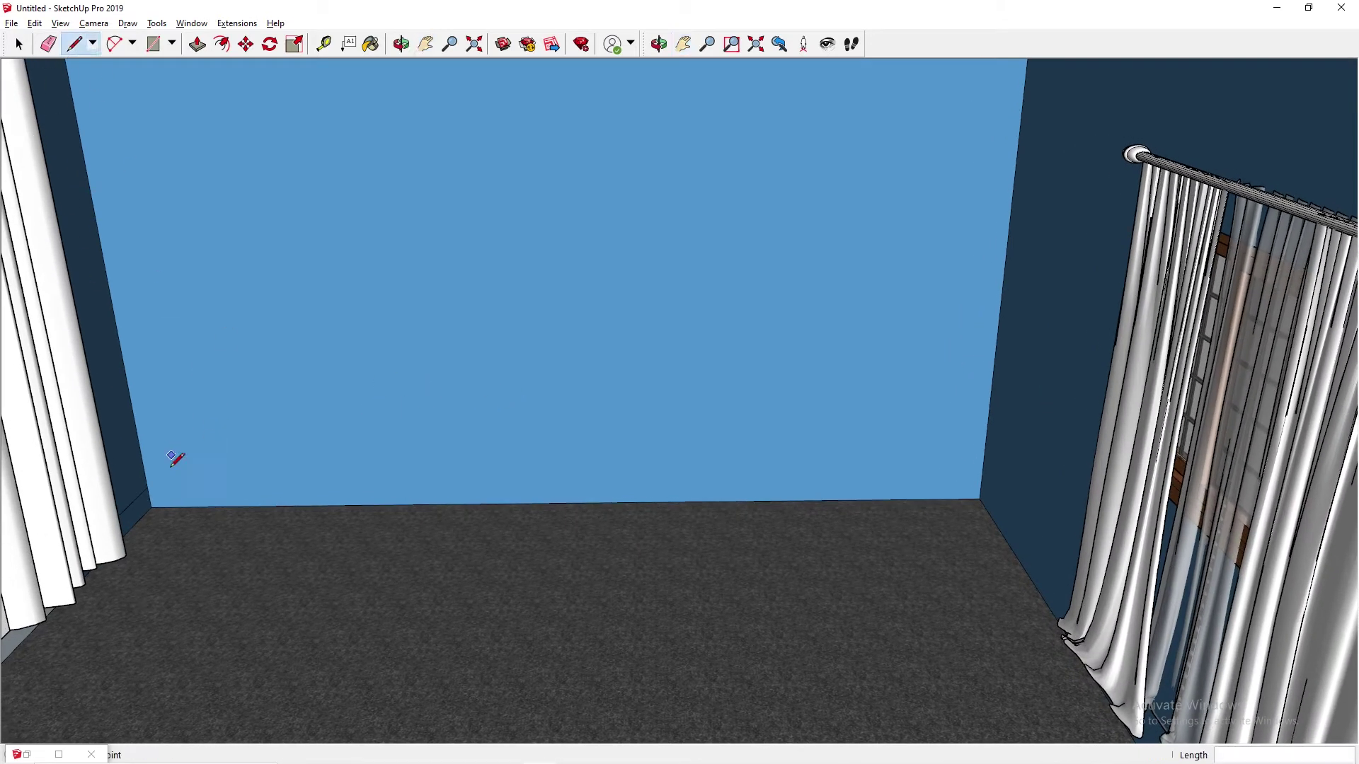
click(147, 487)
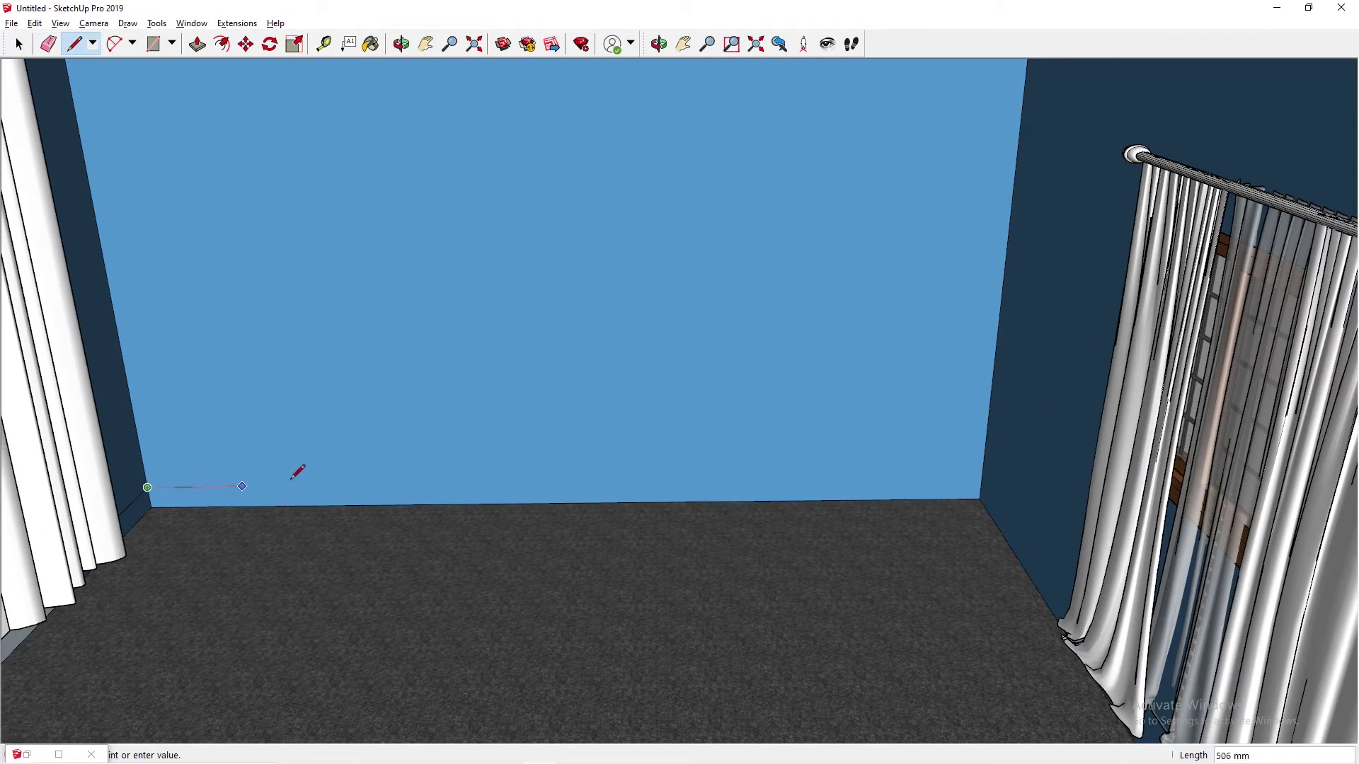
click(982, 480)
Draw a skirting line about 4730 mm long on the window wall, from the back corner to the wall's front edge.
middle_drag(982, 479, 933, 427)
drag(933, 428, 873, 388)
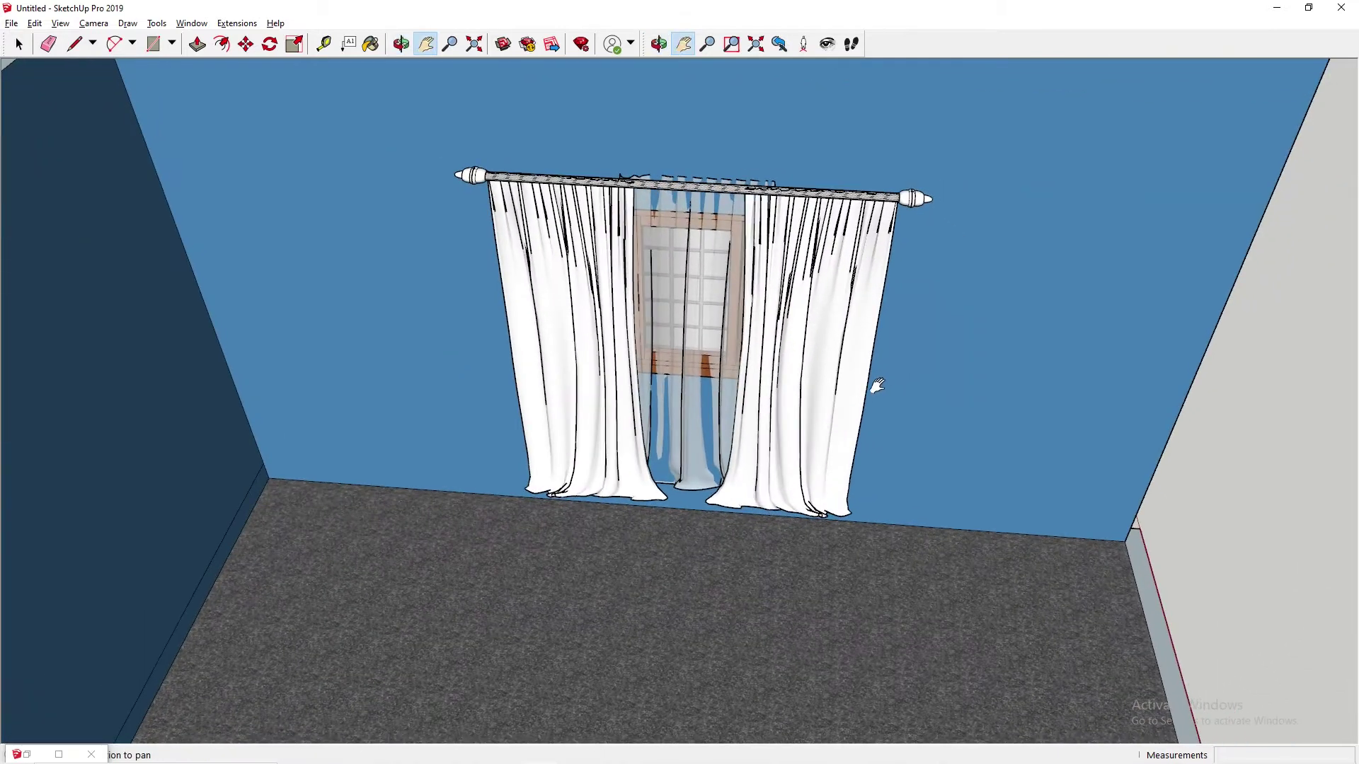
key(l)
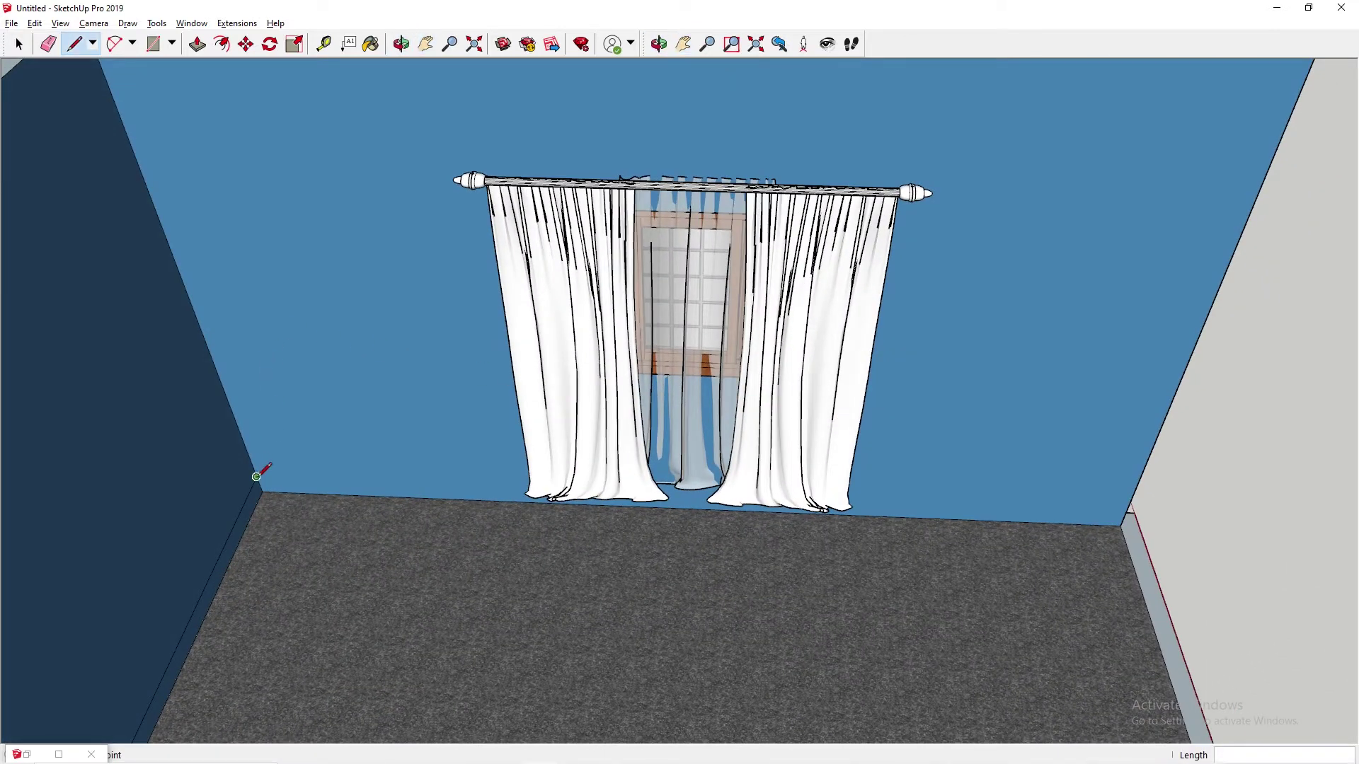
click(257, 477)
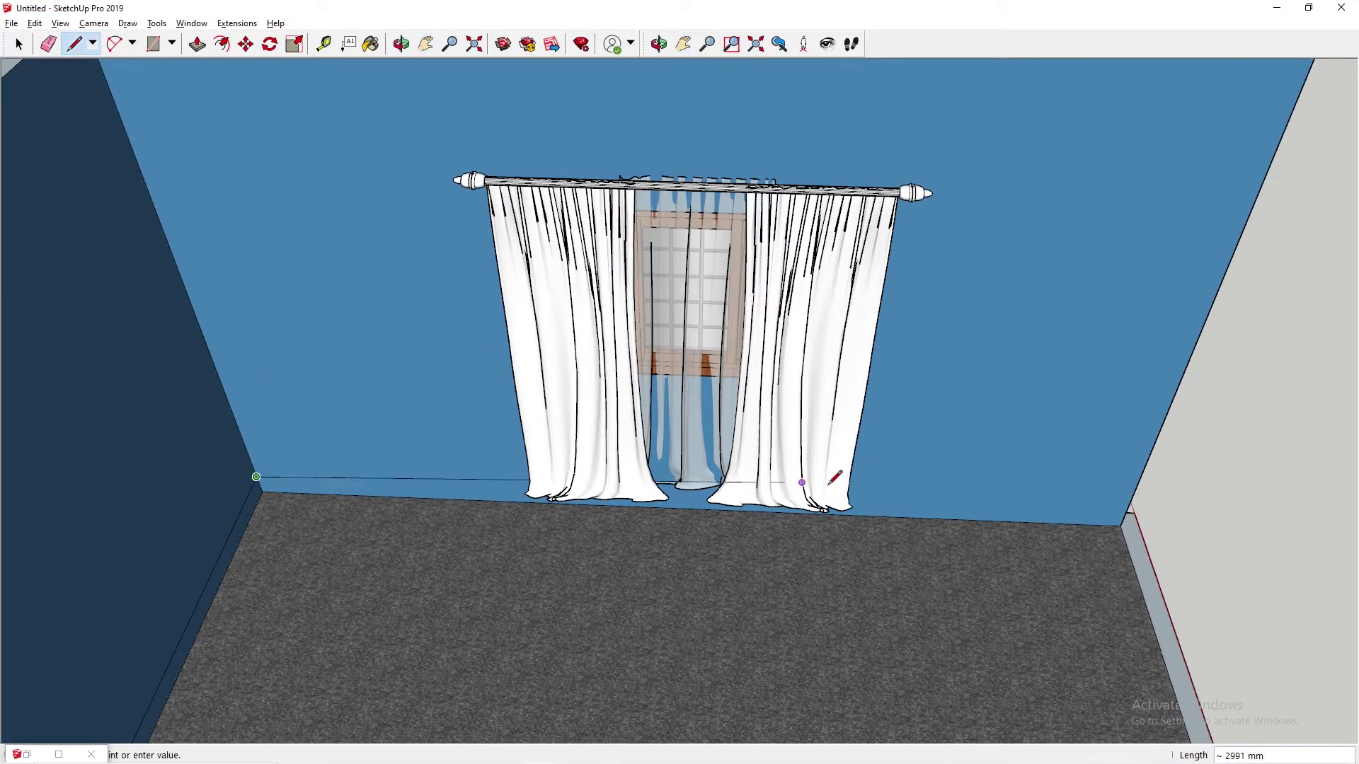
click(1128, 510)
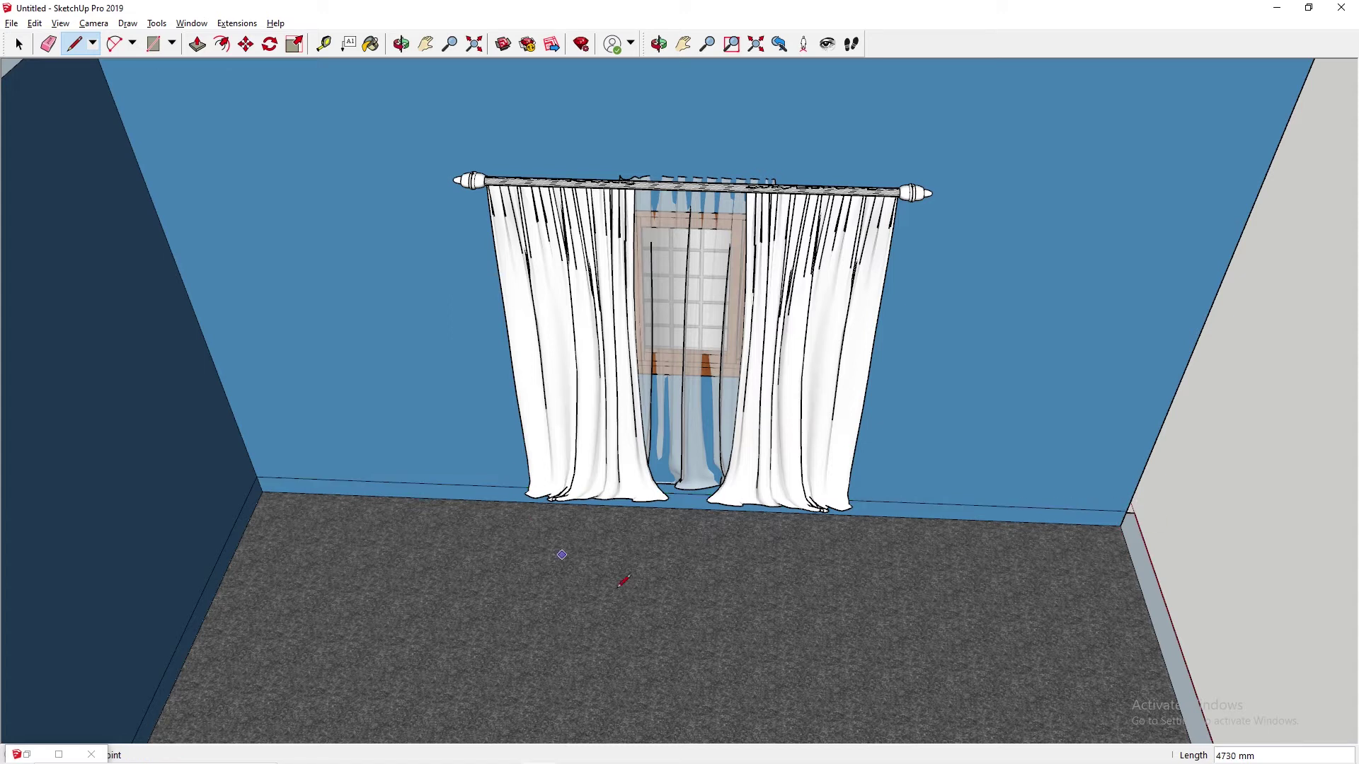
Pull the skirting strips on the archway wall's front section and the back wall 18 mm into the room.
middle_drag(1006, 480, 779, 468)
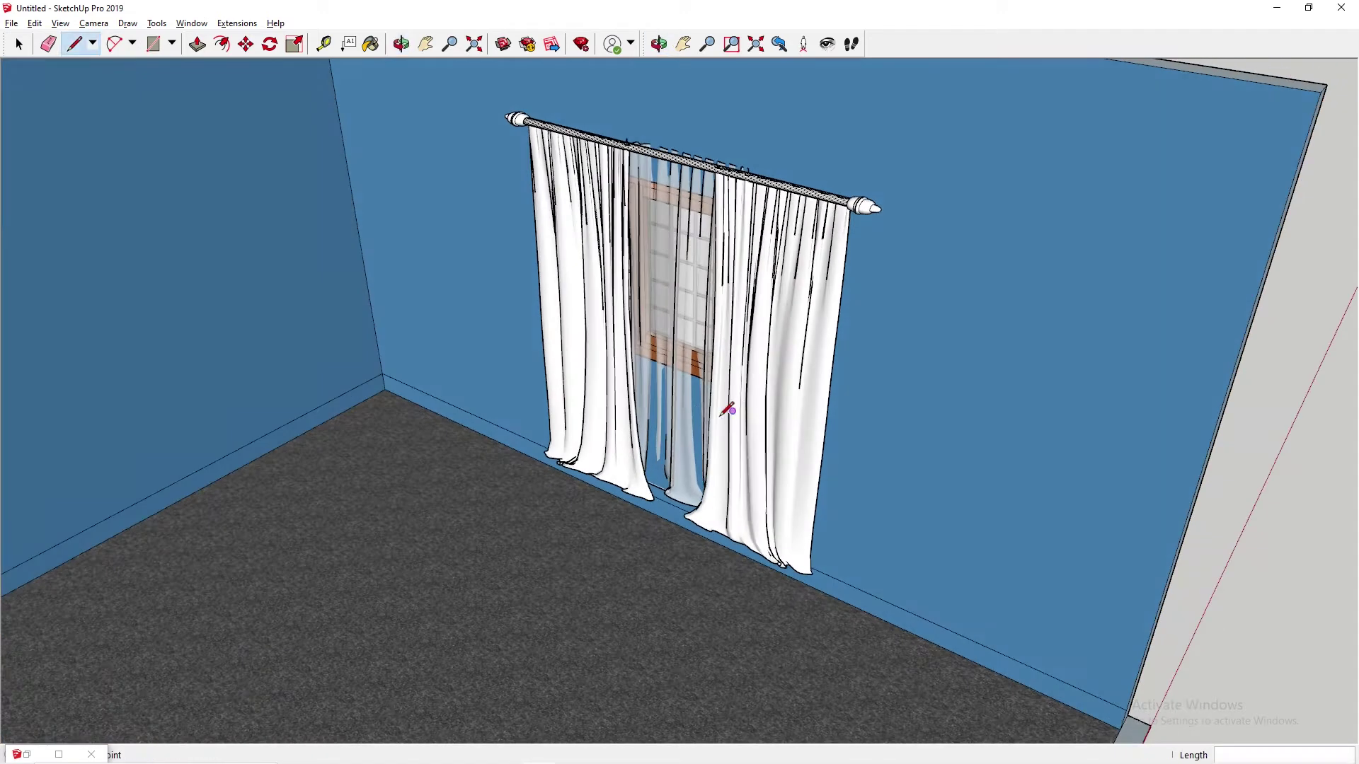
middle_drag(572, 447, 541, 351)
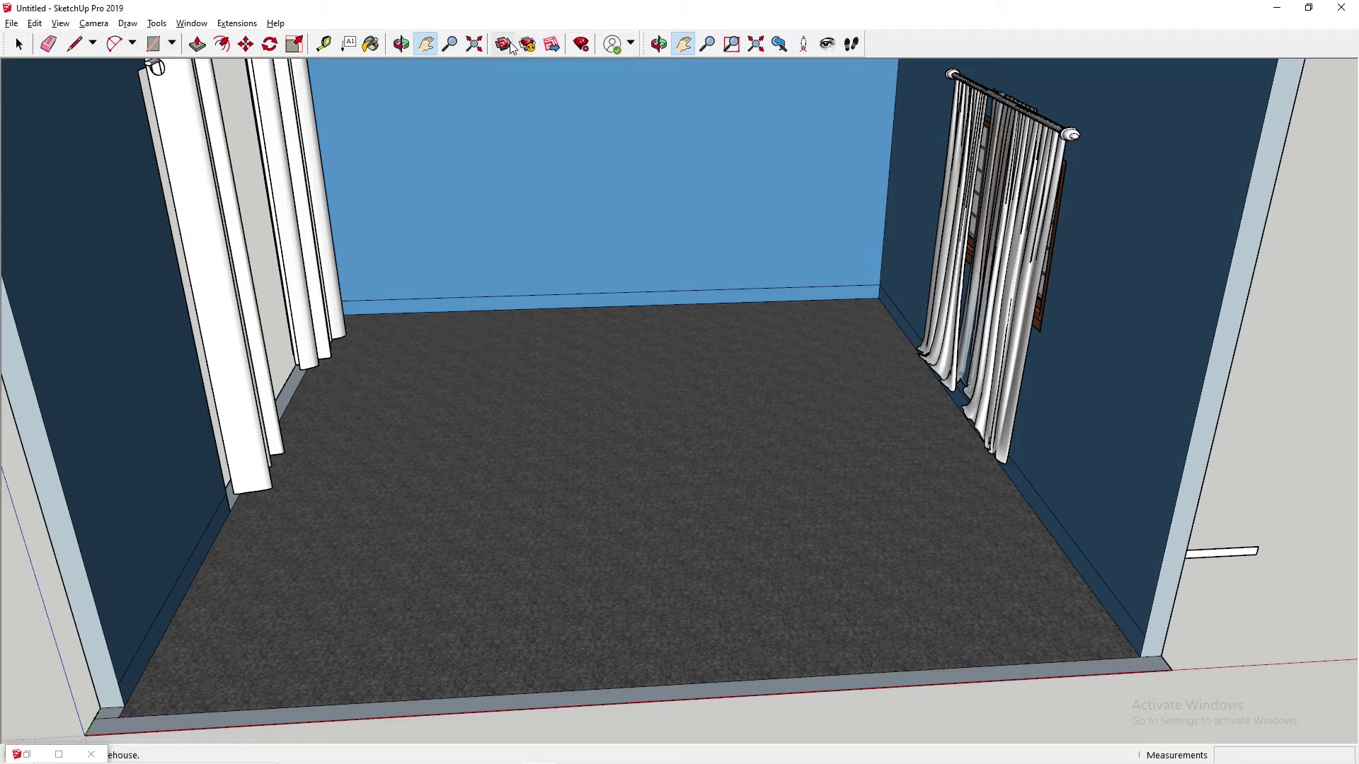
click(197, 45)
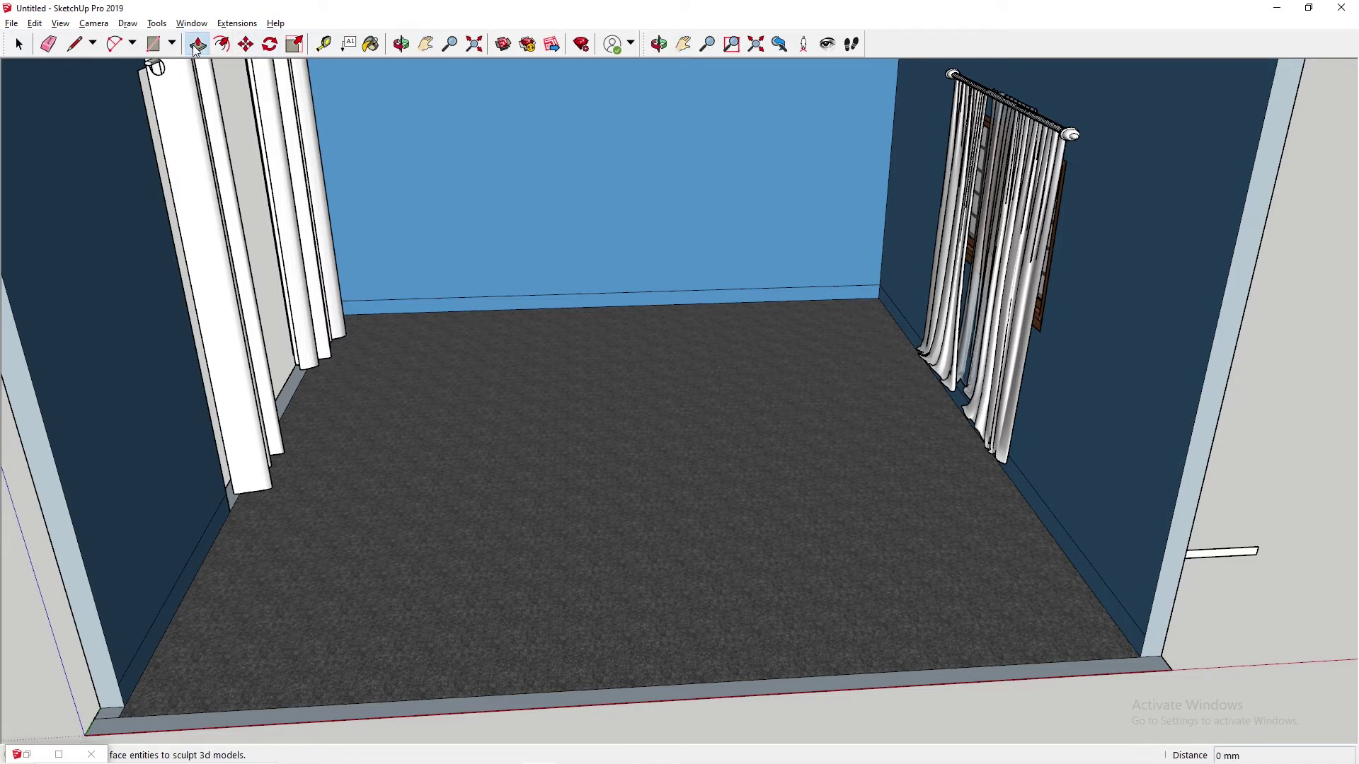
click(215, 548)
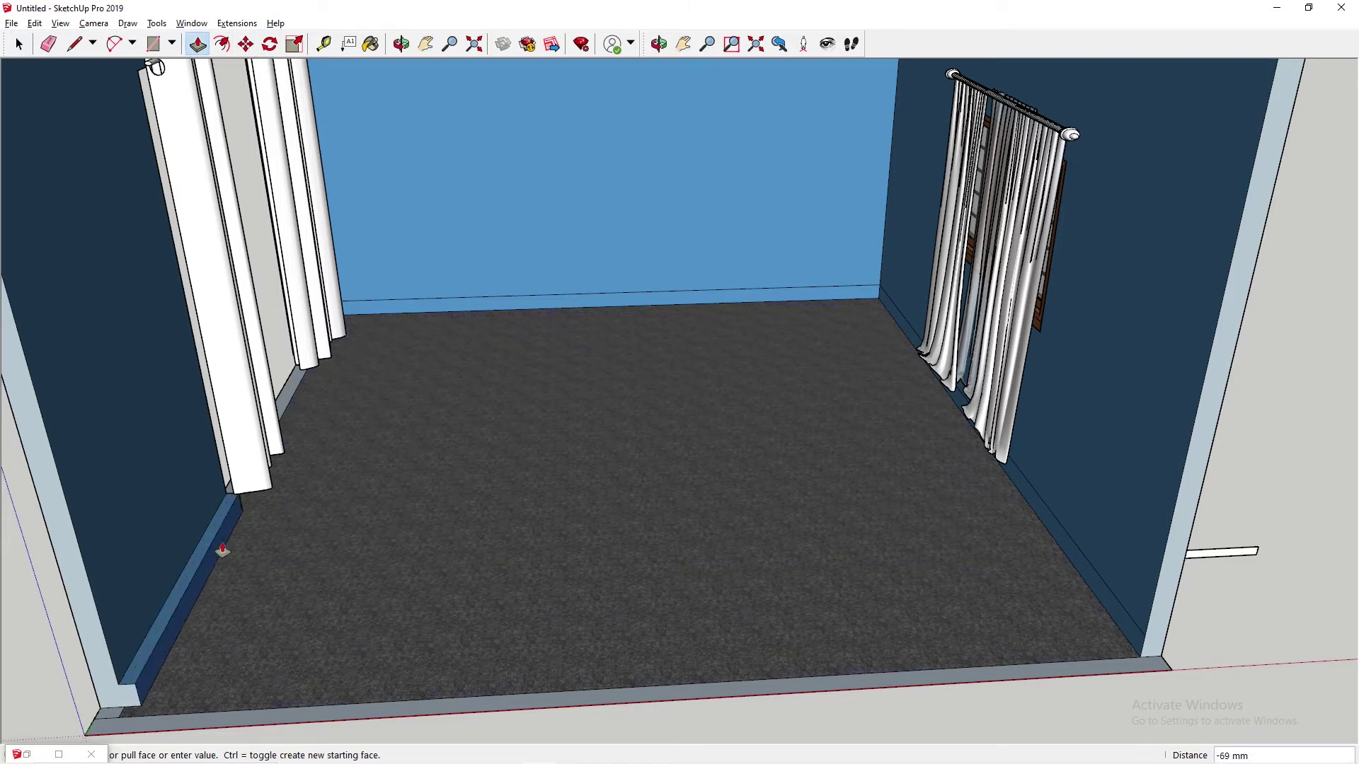
click(222, 550)
click(607, 304)
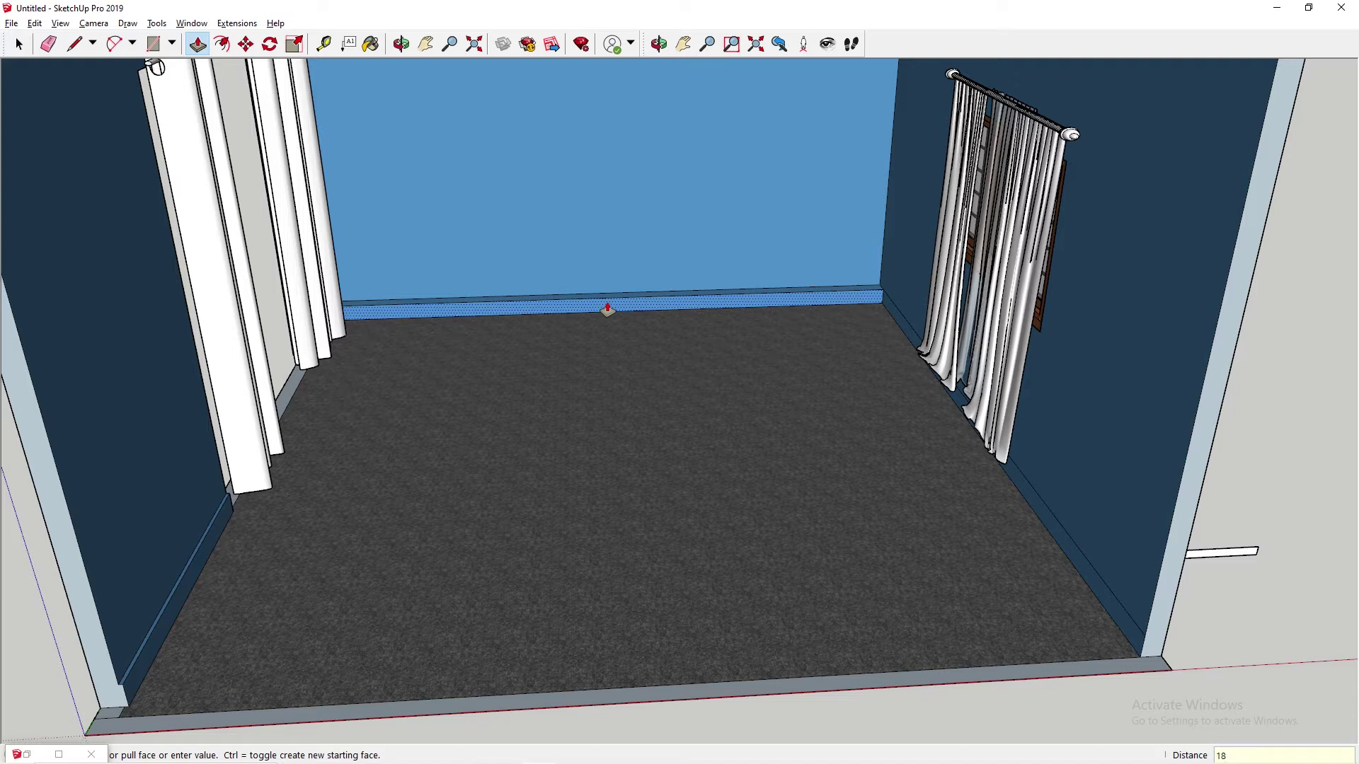
text(18mm)
key(Return)
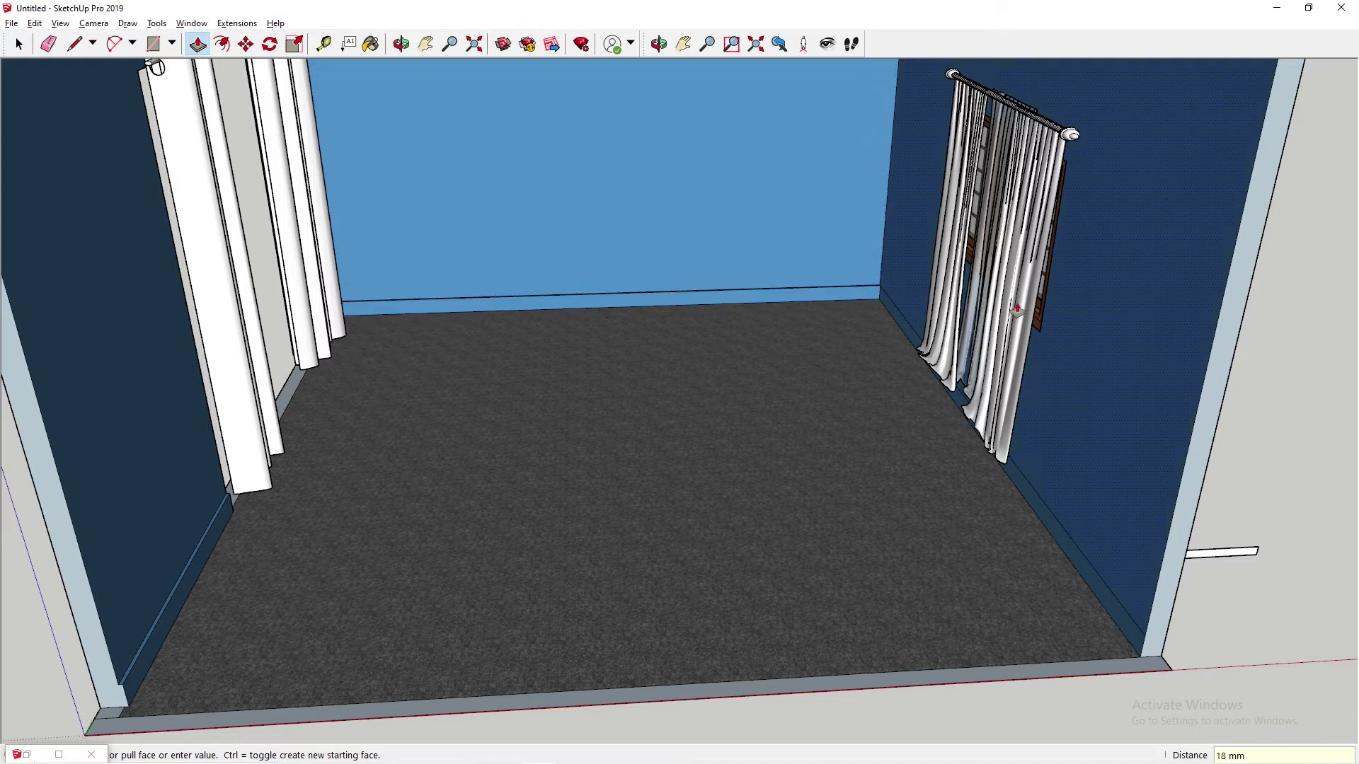
Pull the skirting strips on the window wall and the short section beyond the archway 18 mm into the room.
click(906, 330)
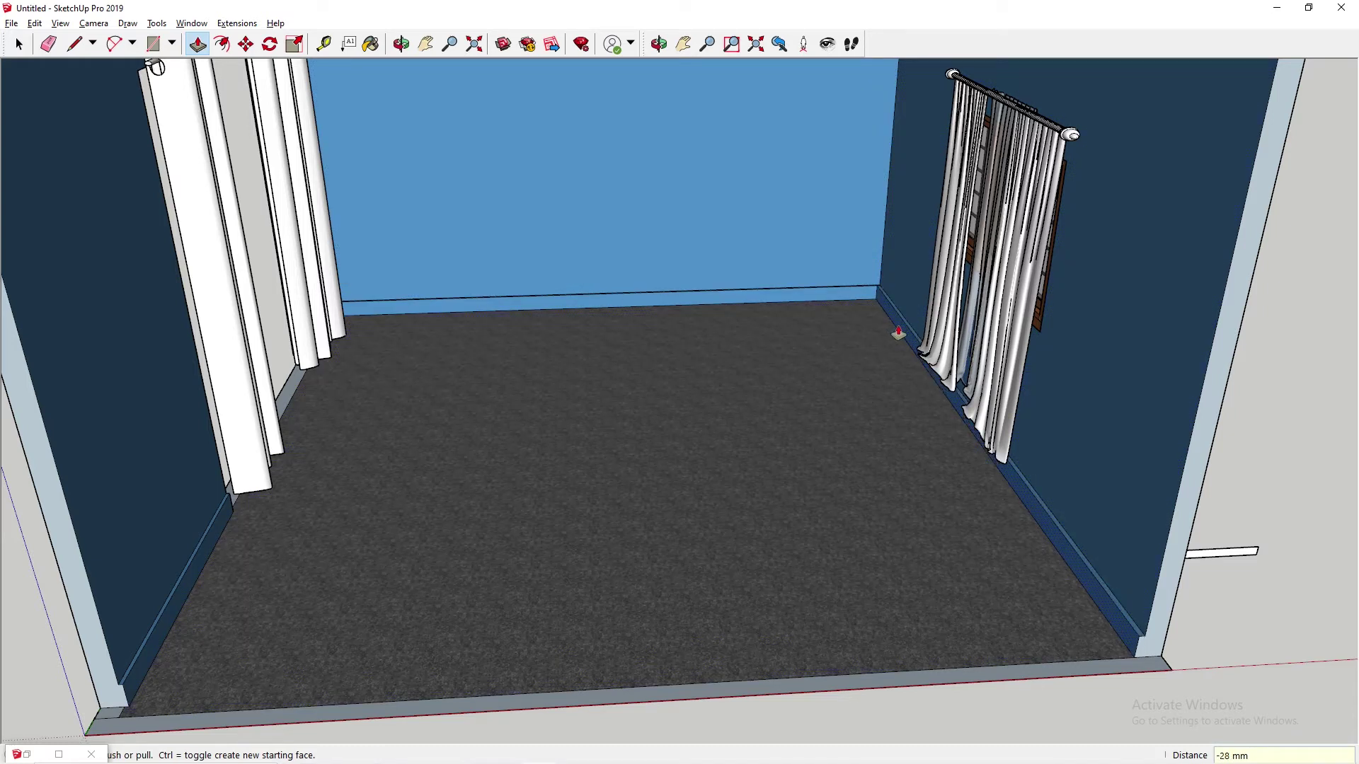
key(Return)
scroll(376, 139, up, 5)
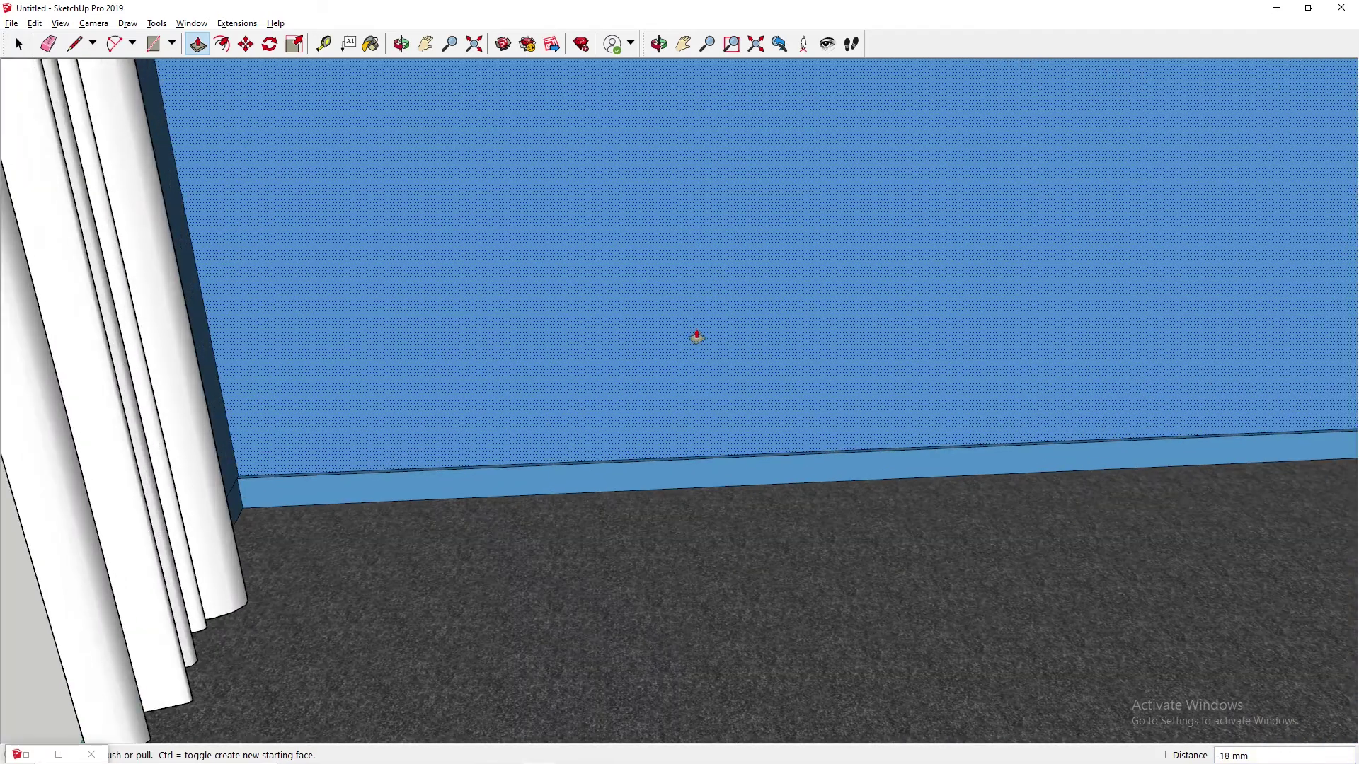
middle_drag(695, 333, 467, 375)
click(325, 417)
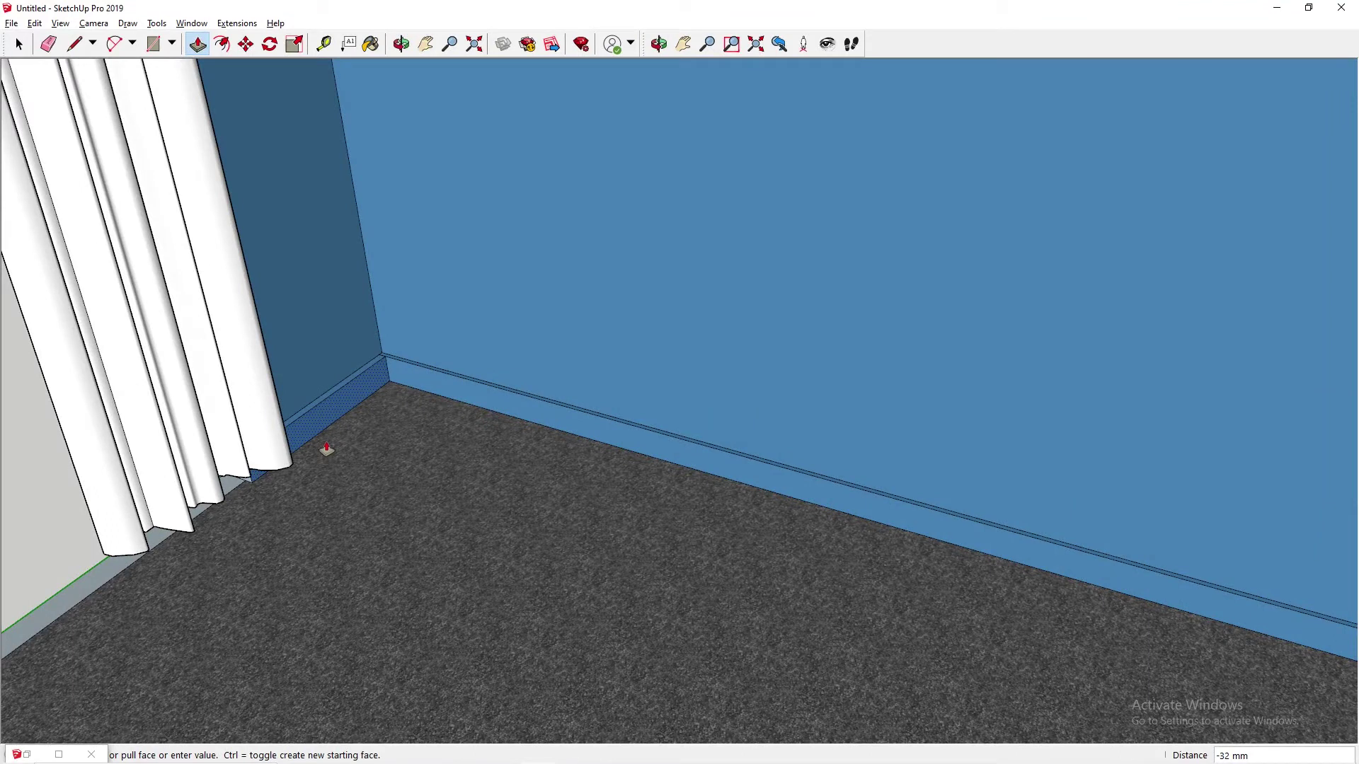
key(Return)
Draw 100 mm skirting-height lines across the inner faces on both sides of the archway opening.
middle_drag(94, 346, 610, 280)
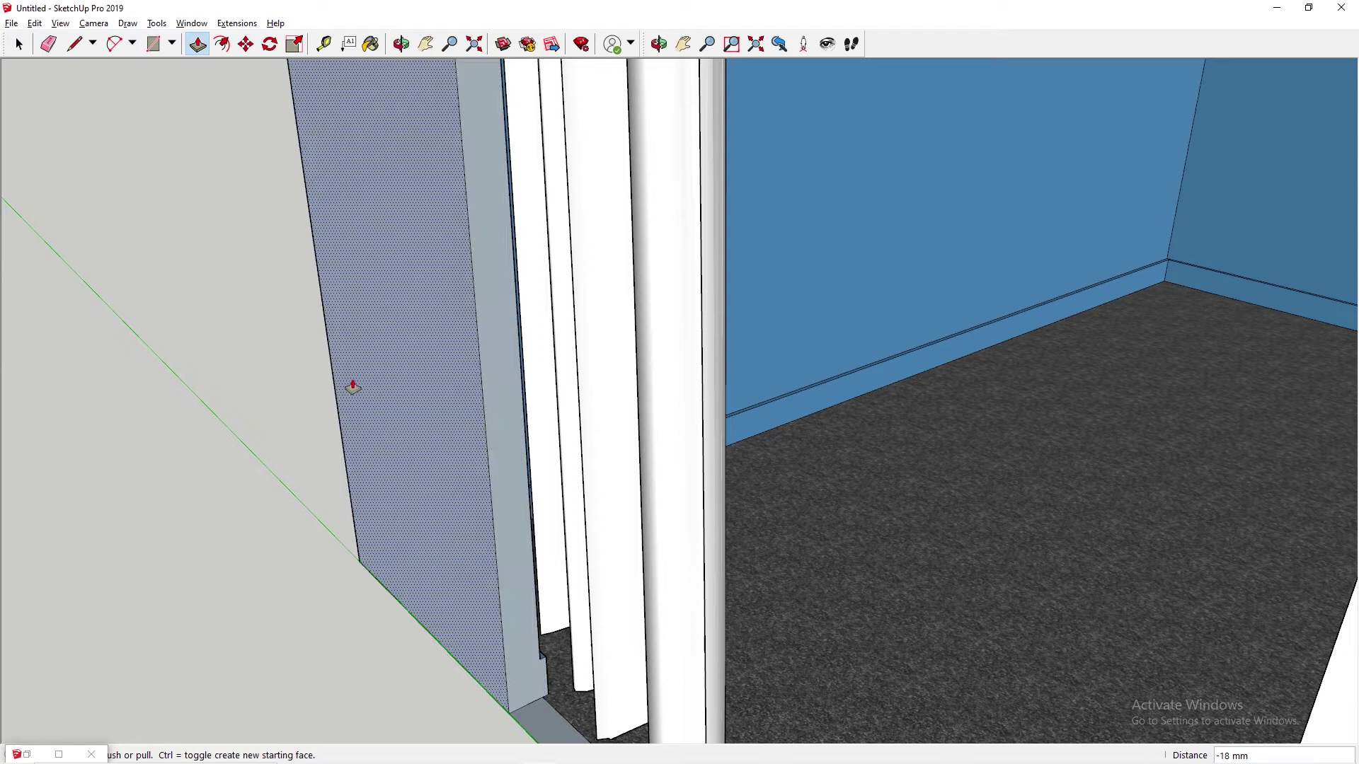
scroll(682, 440, up, 5)
middle_drag(783, 431, 816, 433)
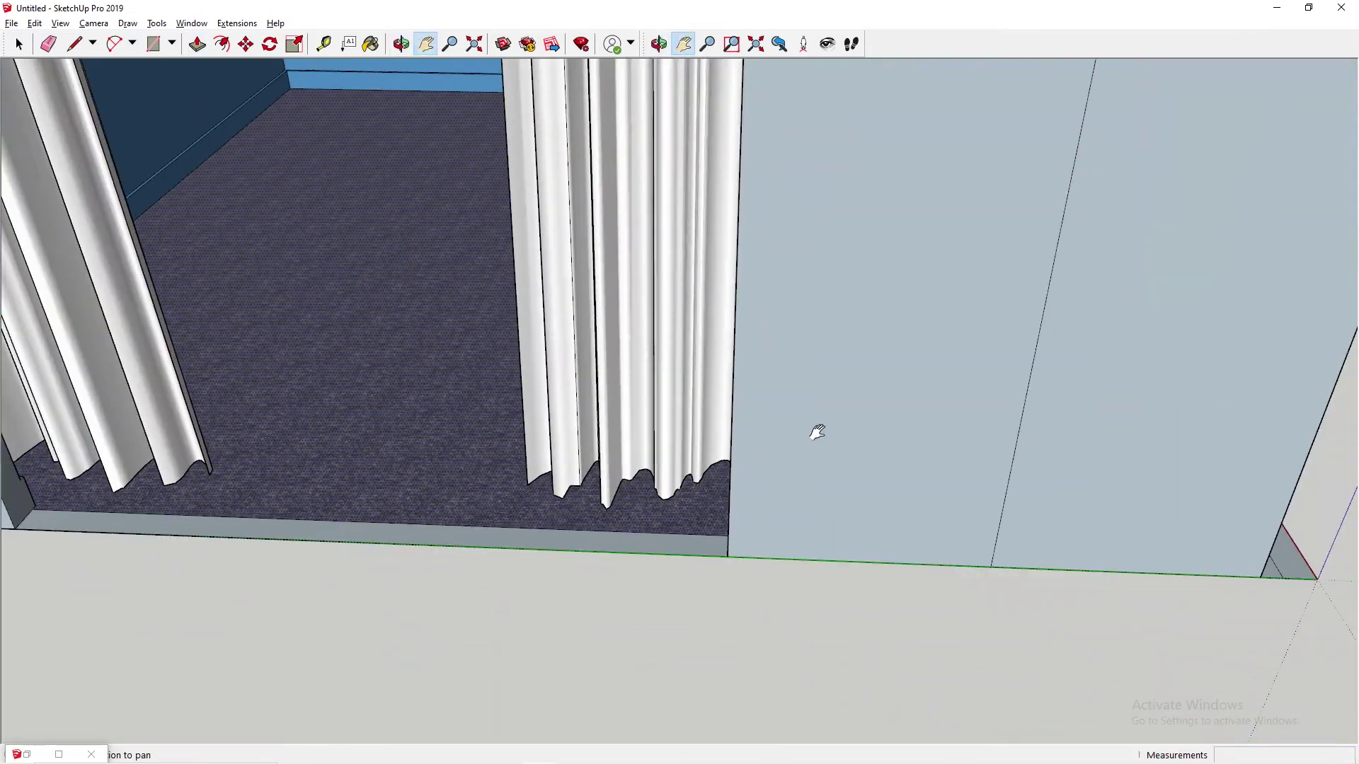
middle_drag(941, 479, 501, 257)
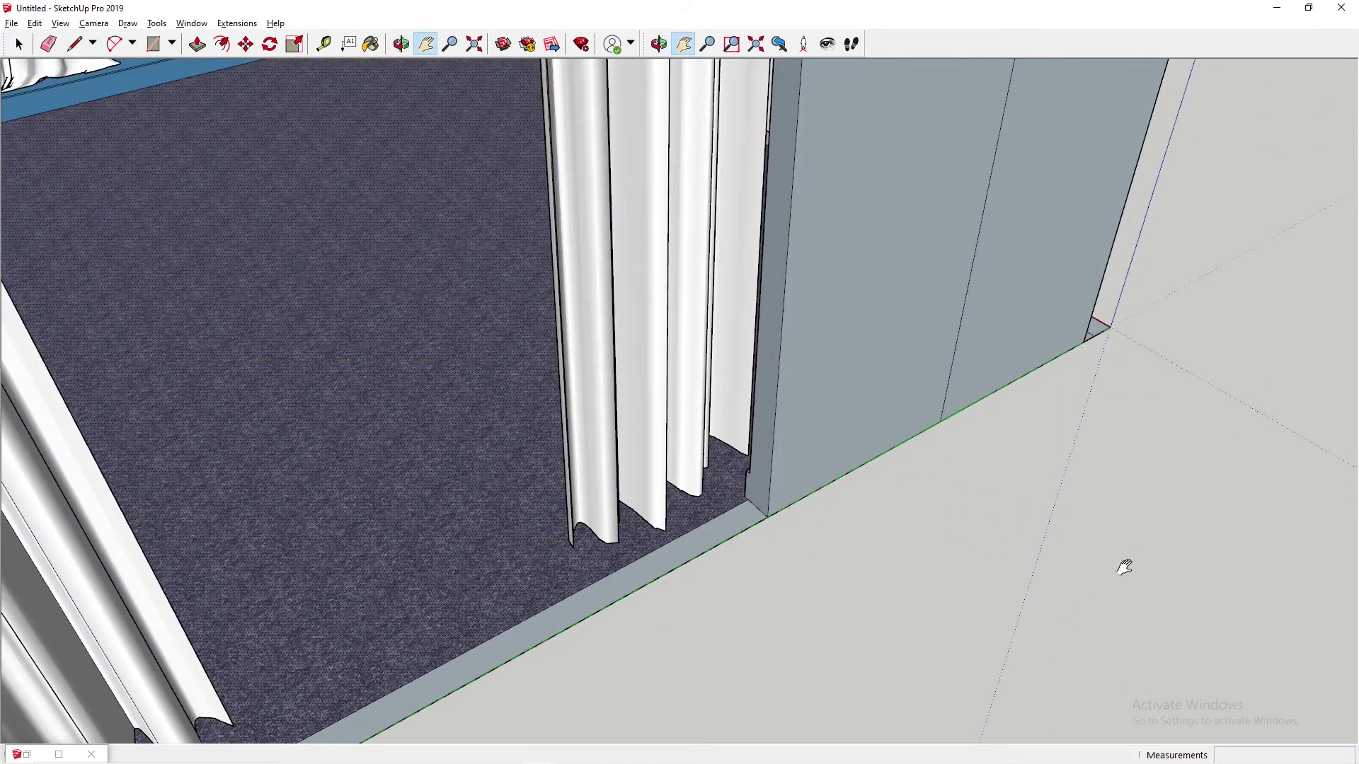
middle_drag(931, 379, 880, 355)
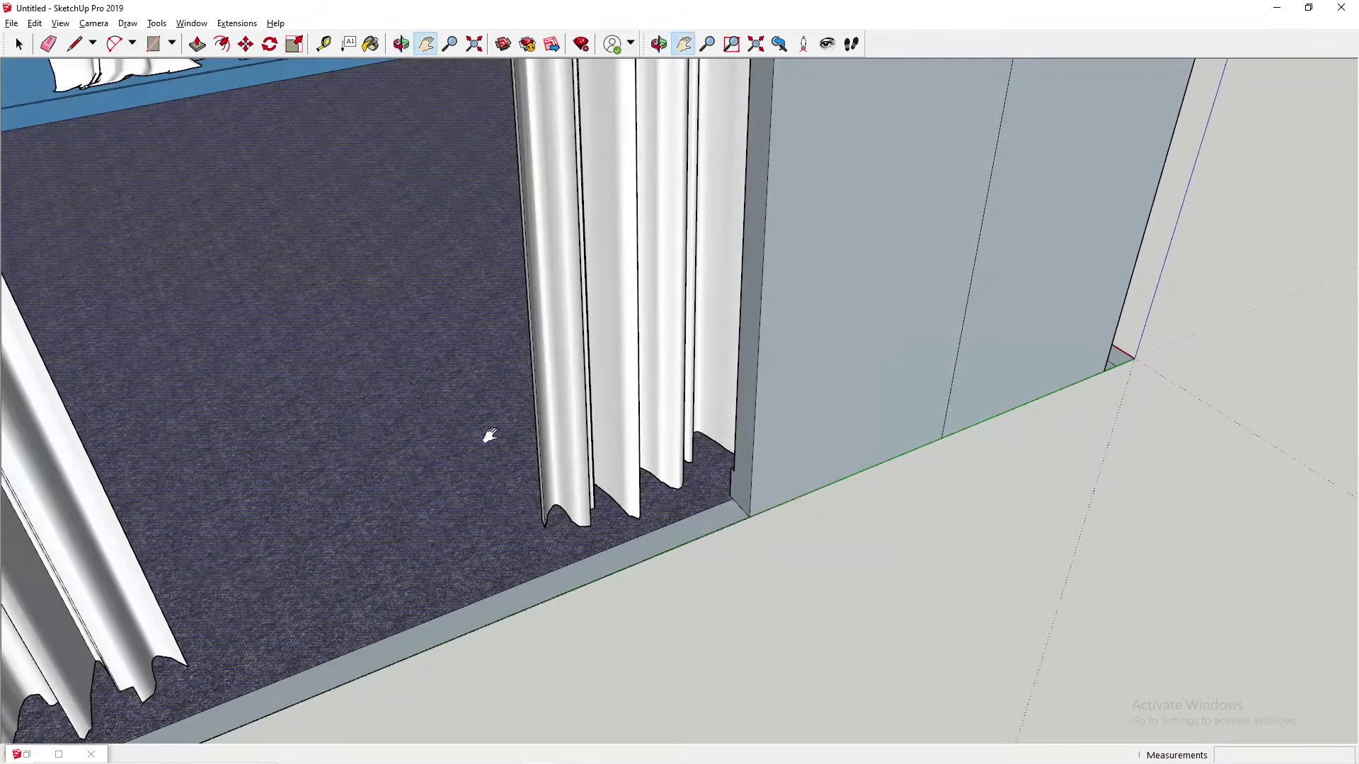
mouse_move(644, 480)
middle_down()
mouse_move(889, 383)
mouse_move(634, 373)
mouse_move(476, 405)
mouse_move(174, 358)
mouse_move(211, 391)
middle_up()
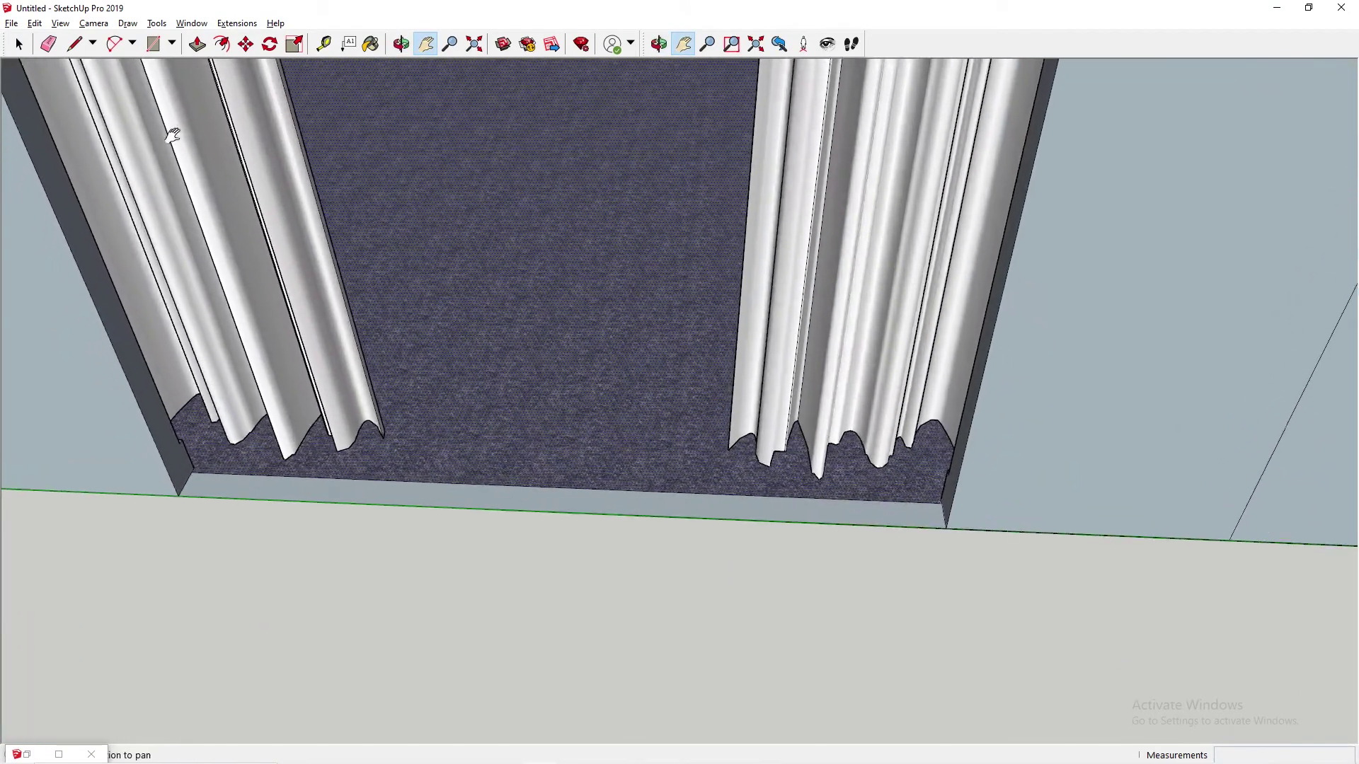
click(75, 44)
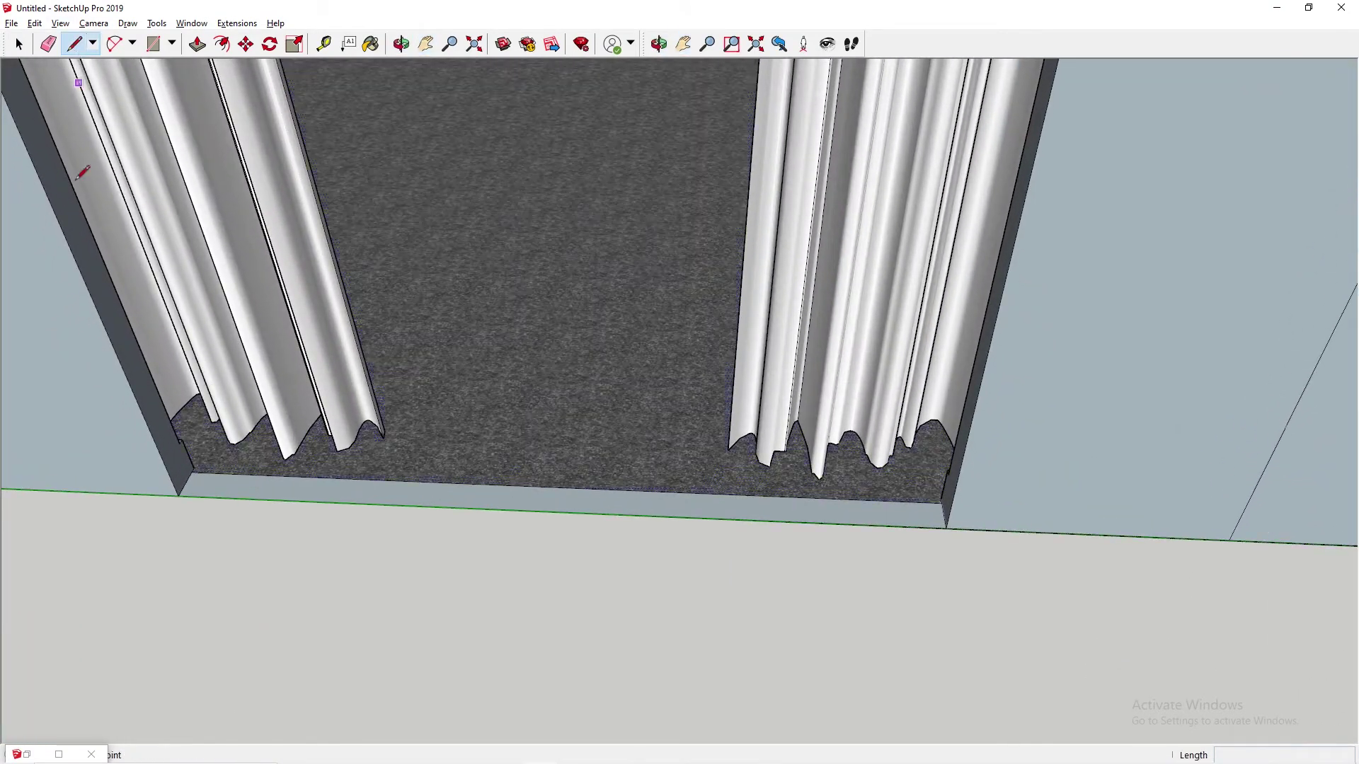
click(179, 444)
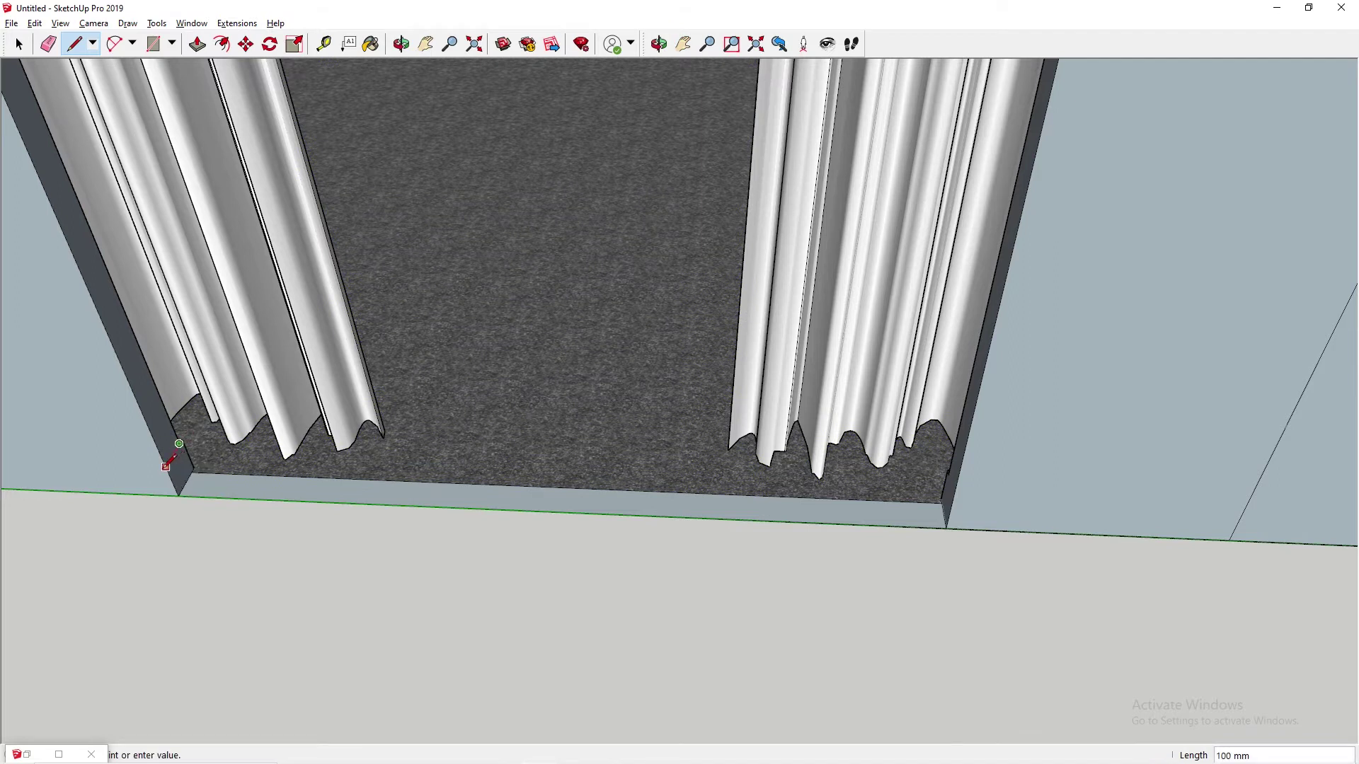
click(167, 468)
click(948, 474)
key(space)
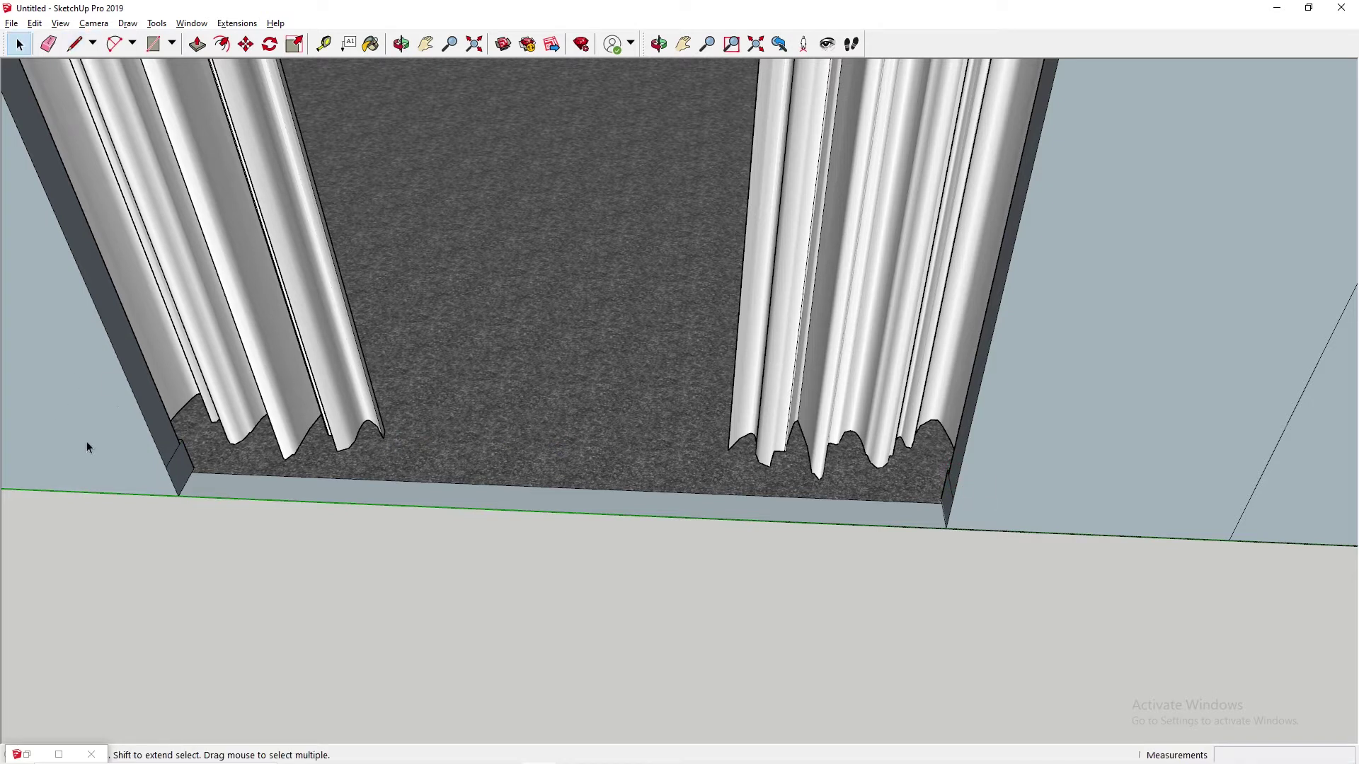
Pull the skirting strips on both inner sides of the archway 18 mm into the opening.
key(p)
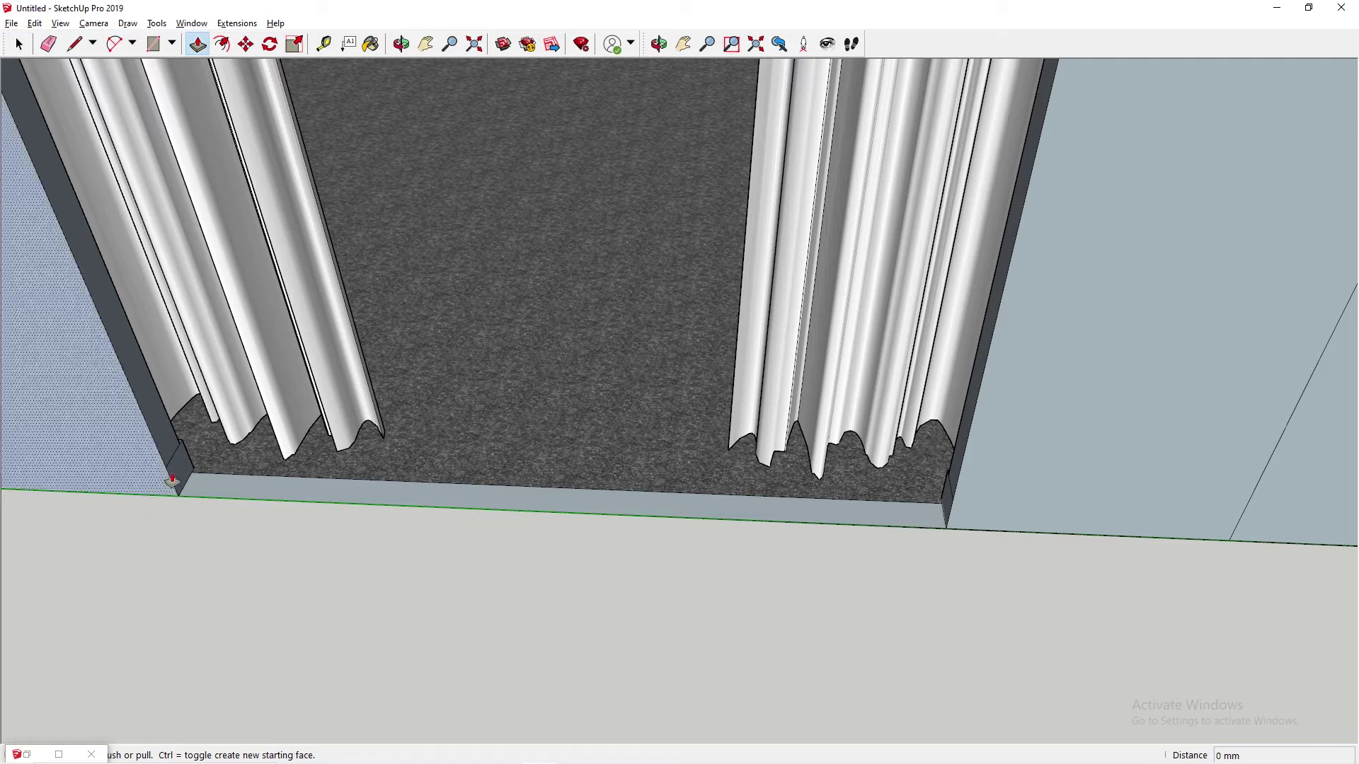
click(176, 472)
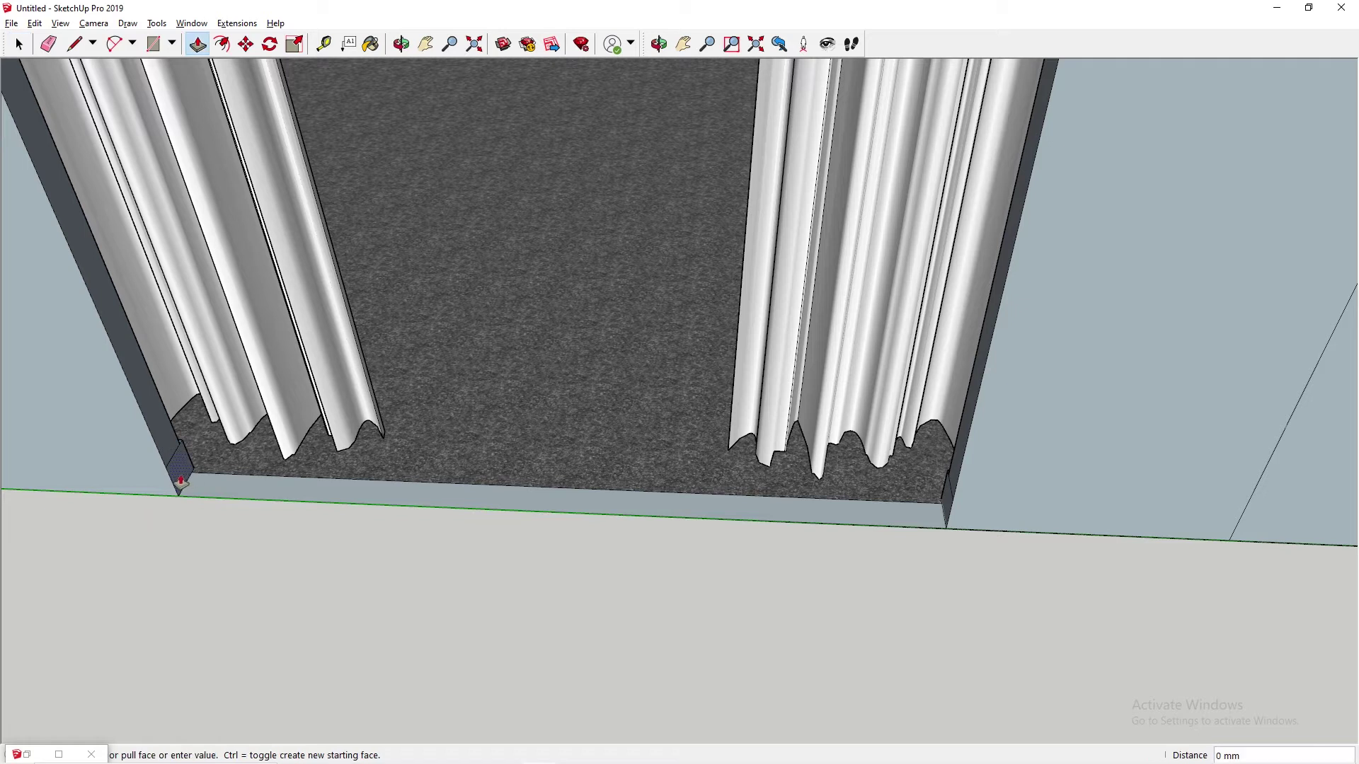
click(179, 422)
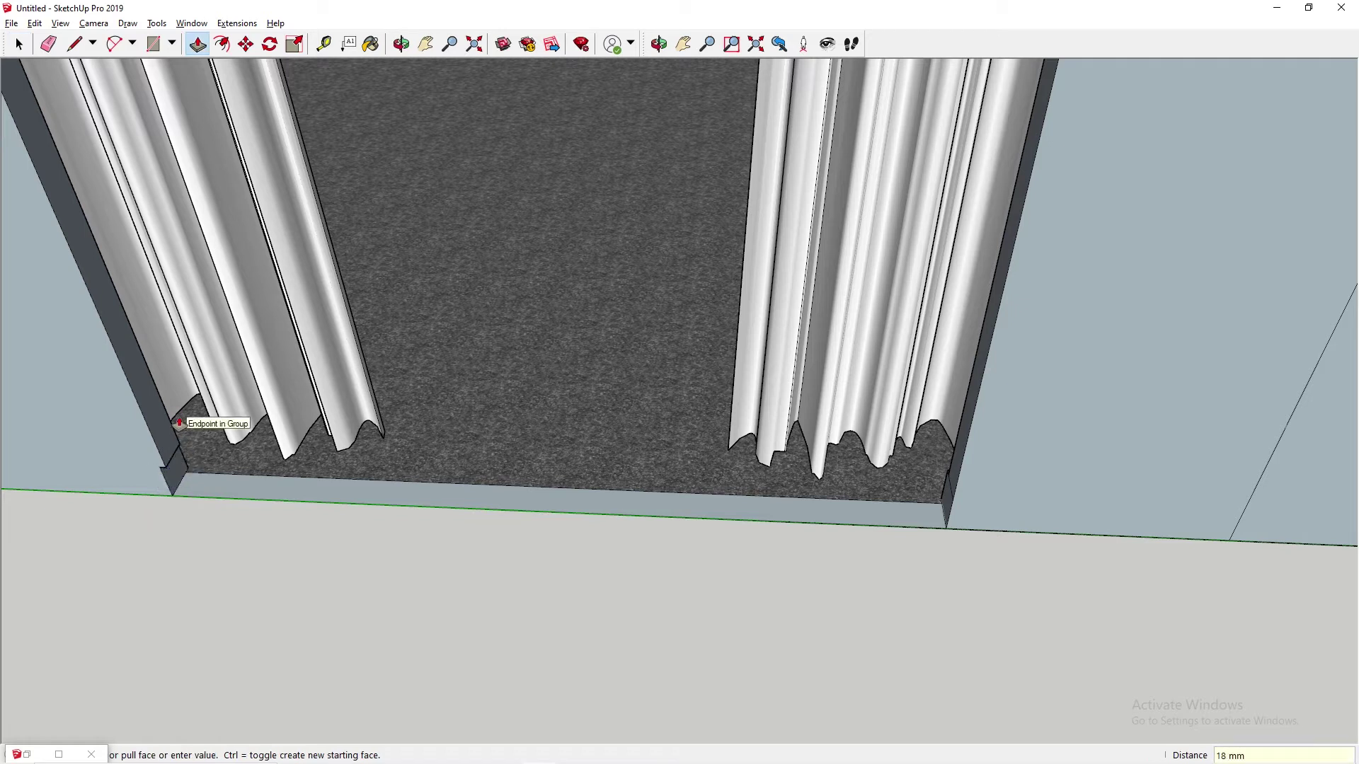
click(174, 476)
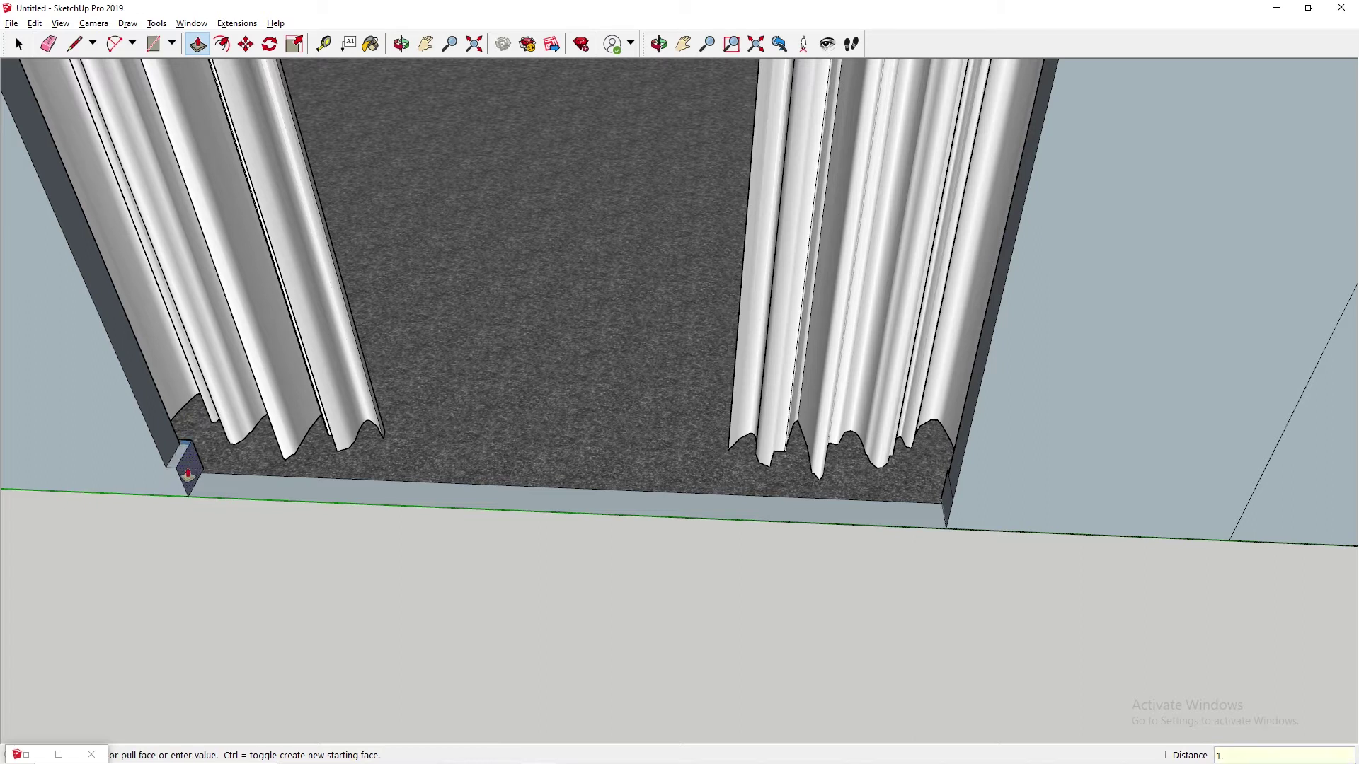
text(18mm)
key(Return)
text(\)
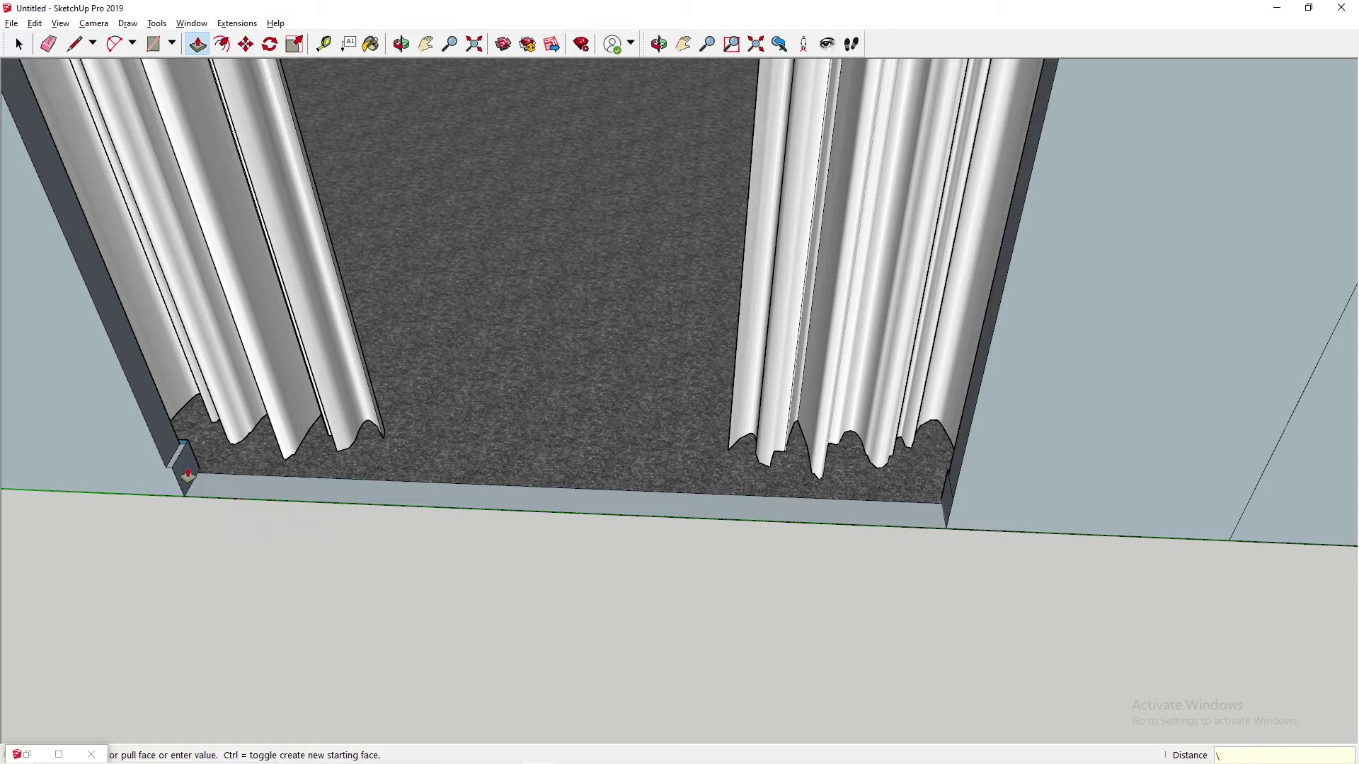
click(946, 500)
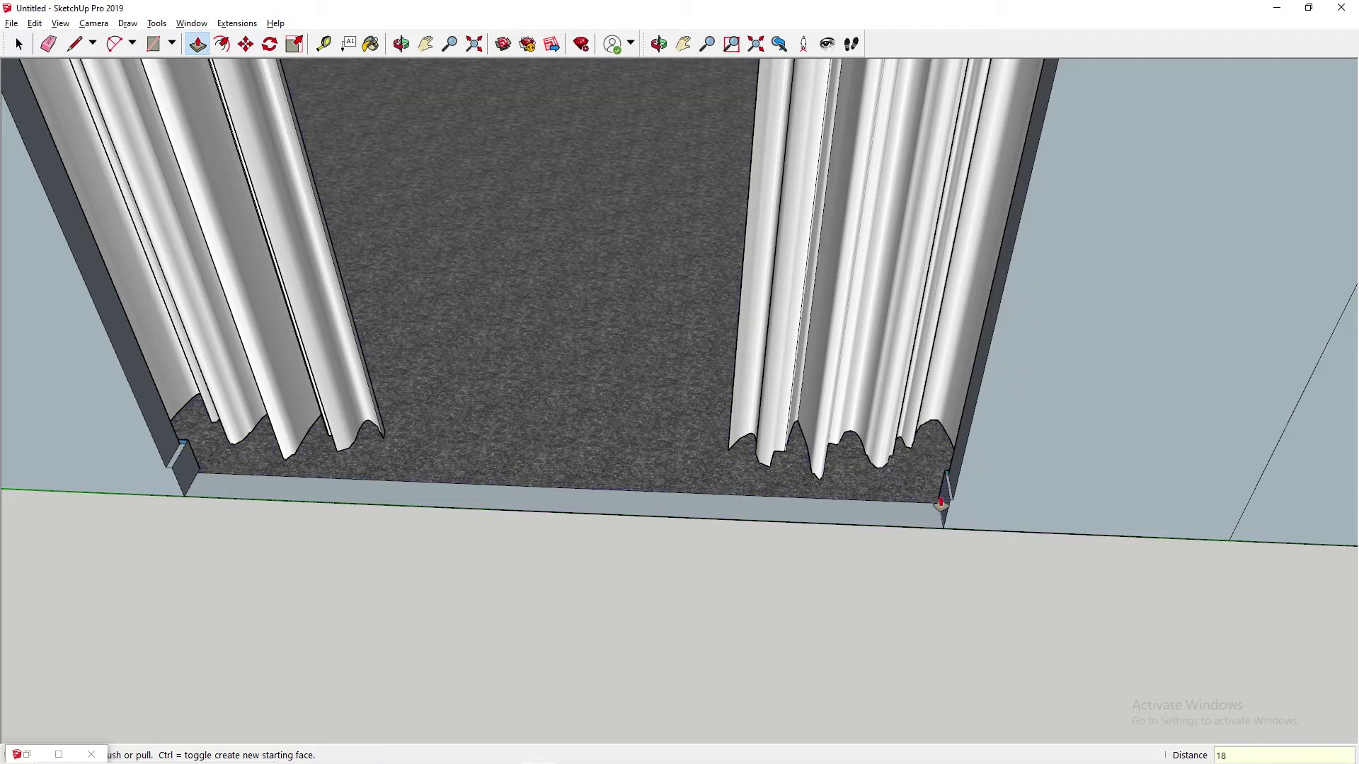
key(Return)
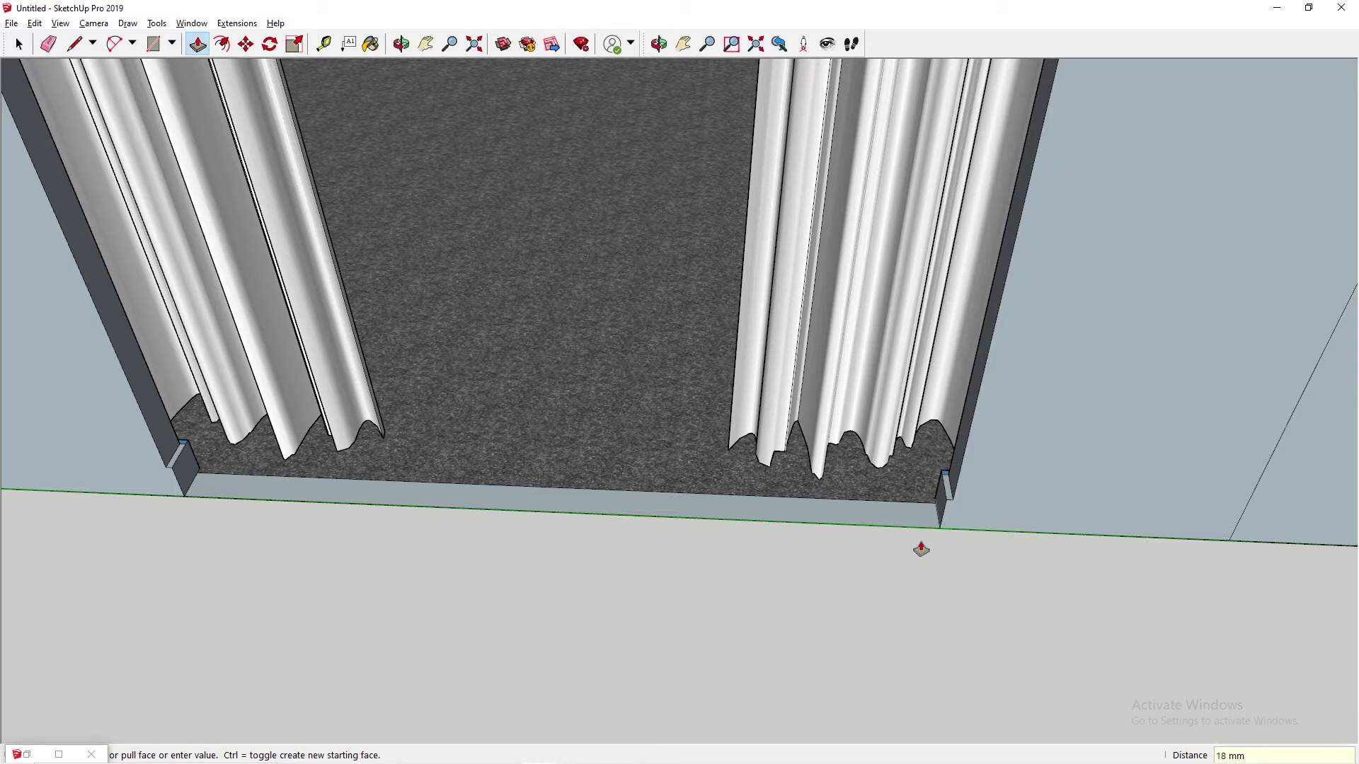
Draw skirting-height lines on the outer wall face on both sides of the archway, 1600 mm long on the side nearest the origin.
scroll(340, 316, down, 1)
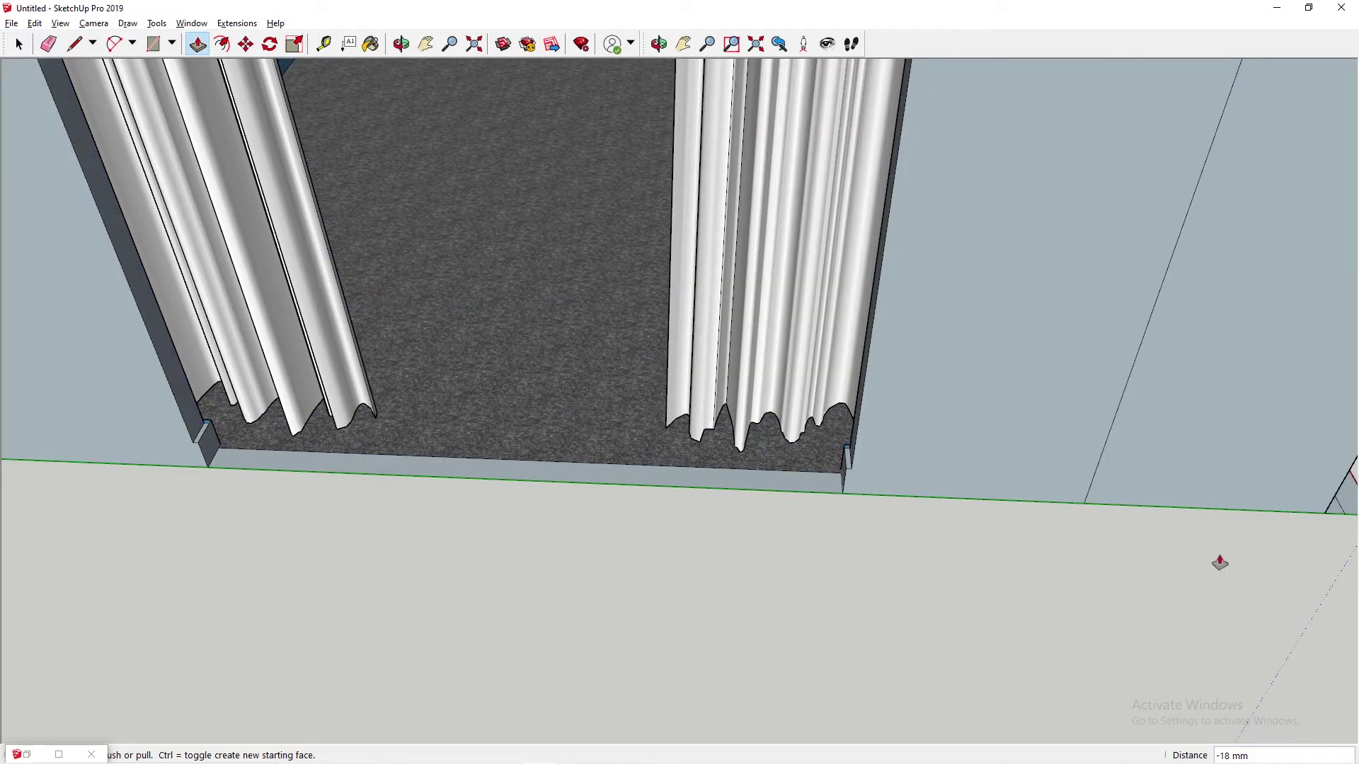
key(h)
drag(532, 480, 632, 580)
scroll(578, 490, down, 1)
drag(683, 455, 604, 507)
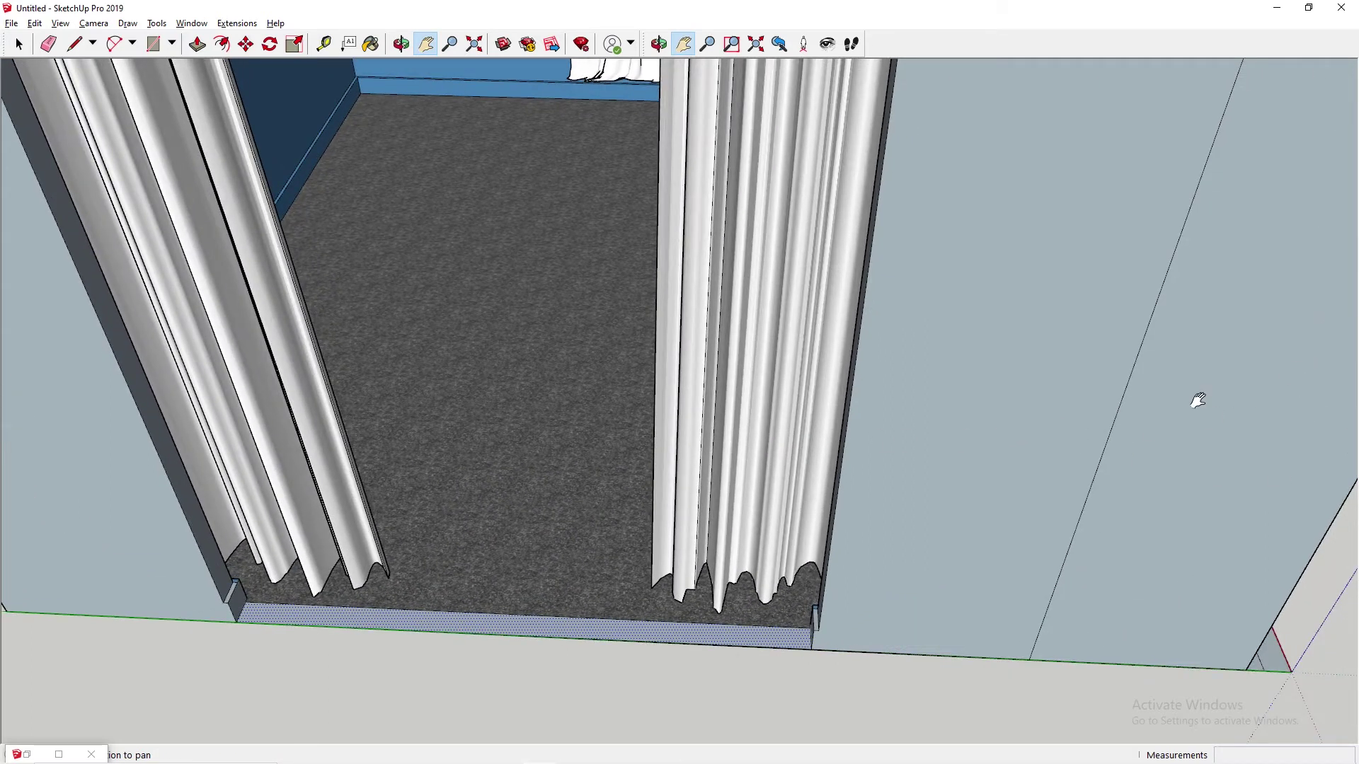
middle_drag(1220, 397, 620, 337)
key(l)
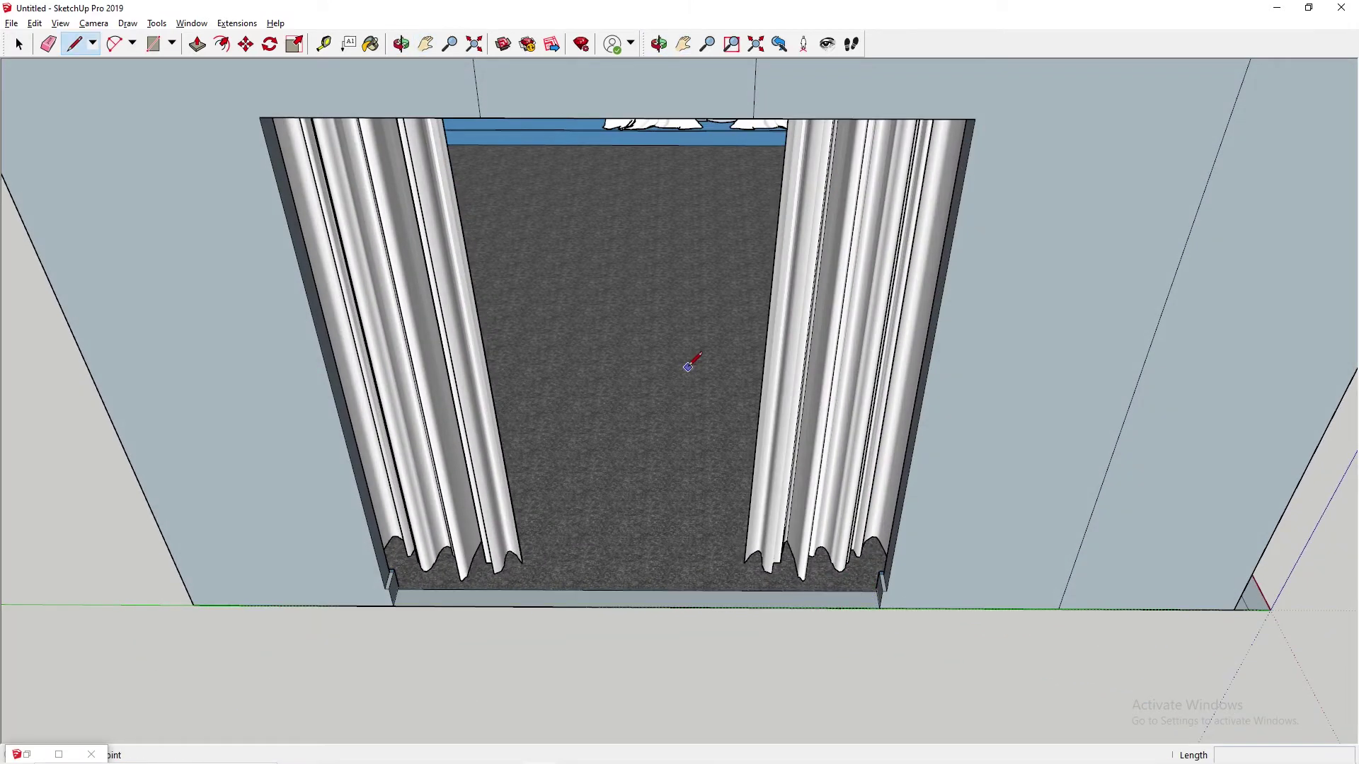
click(886, 591)
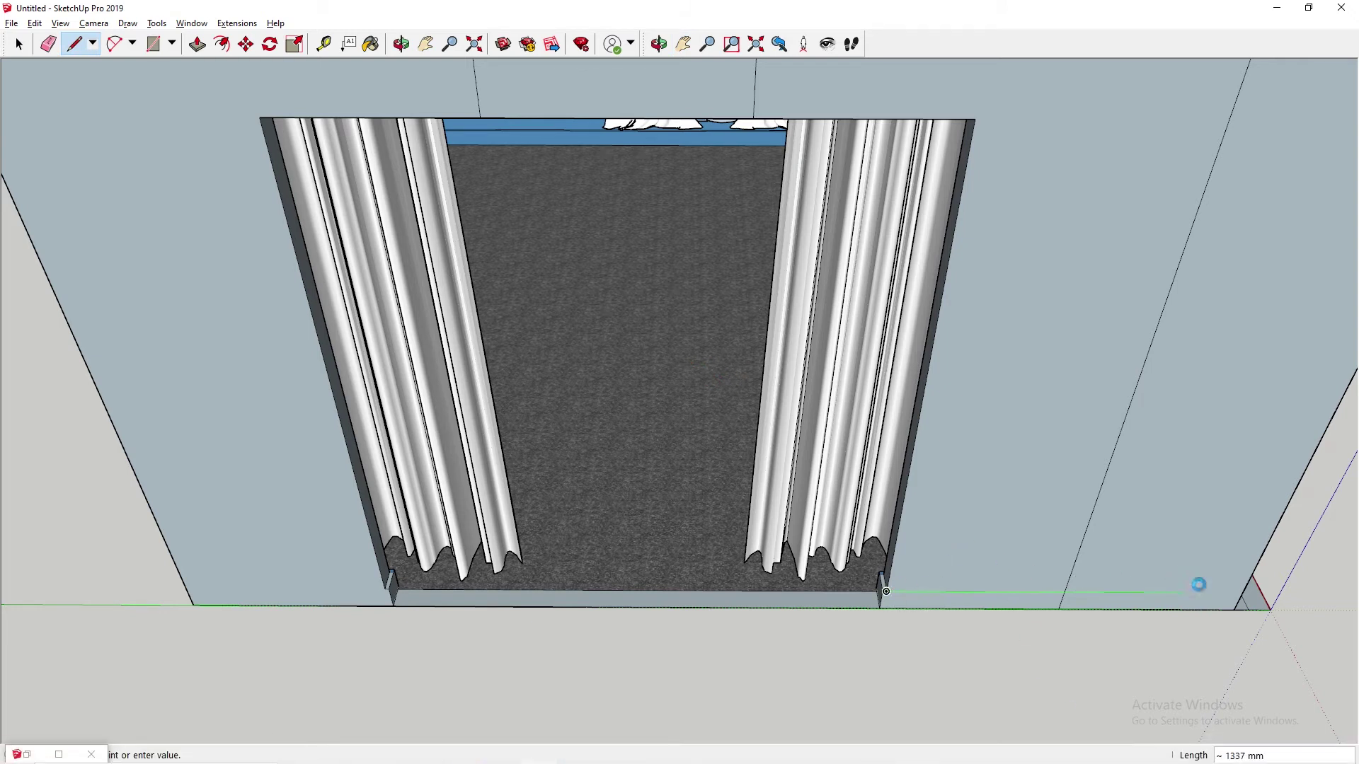
click(1242, 593)
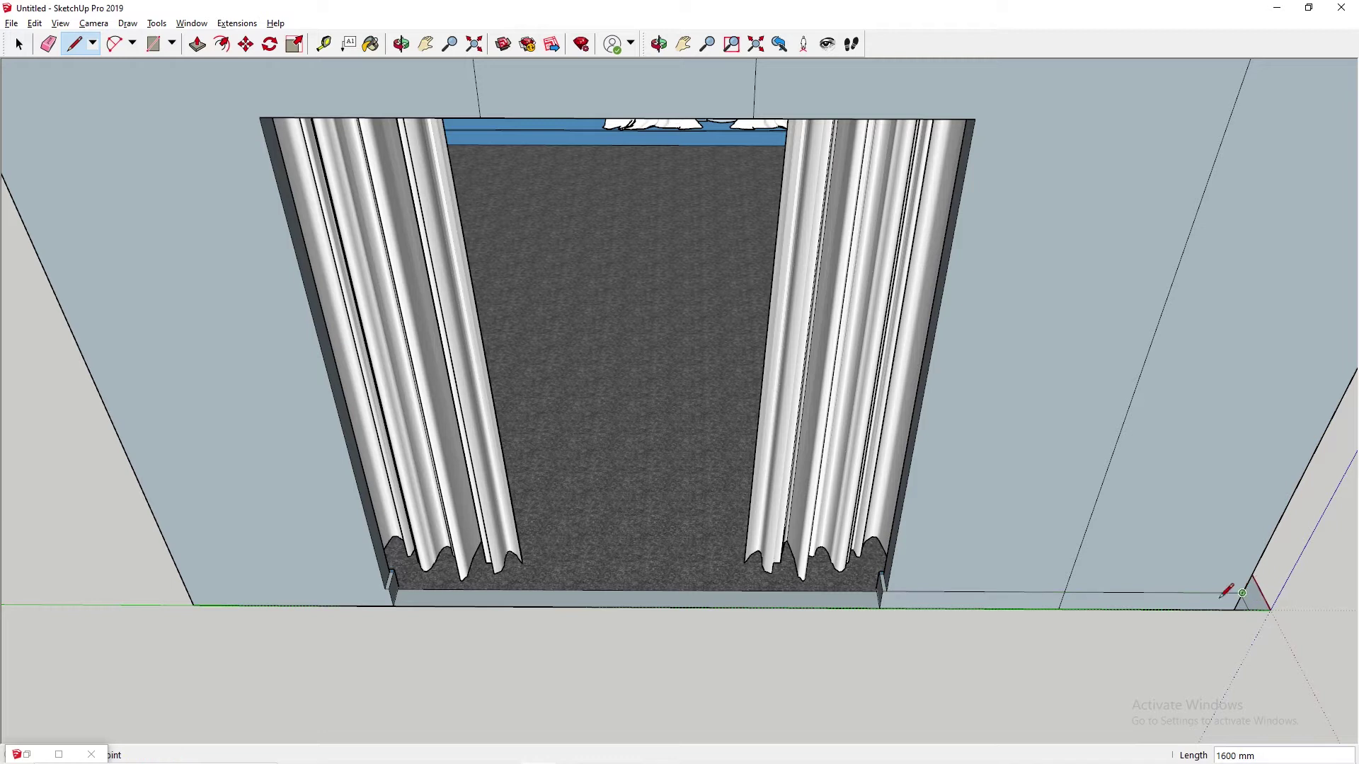
click(385, 588)
click(186, 586)
key(space)
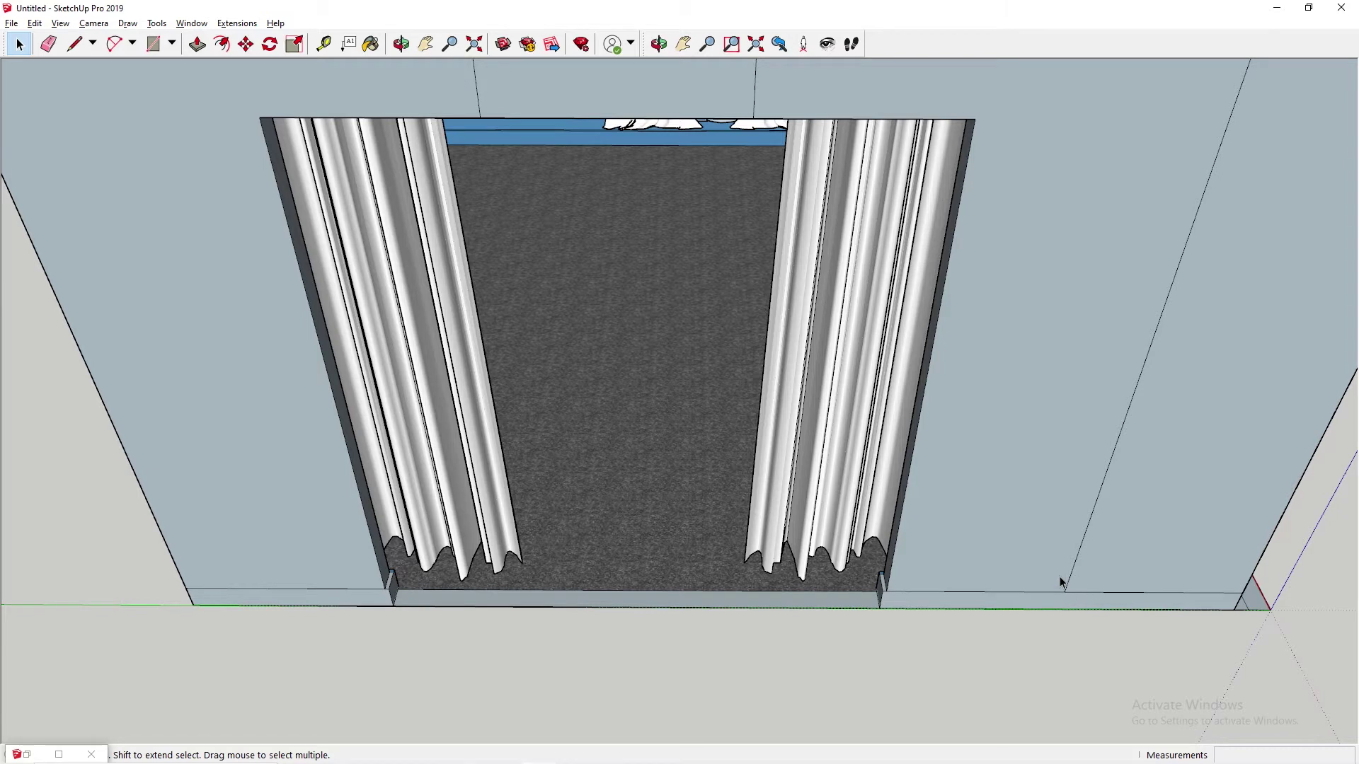
Pull the outer skirting strip on the archway wall section nearest the origin outward by 18 mm.
key(p)
click(1066, 607)
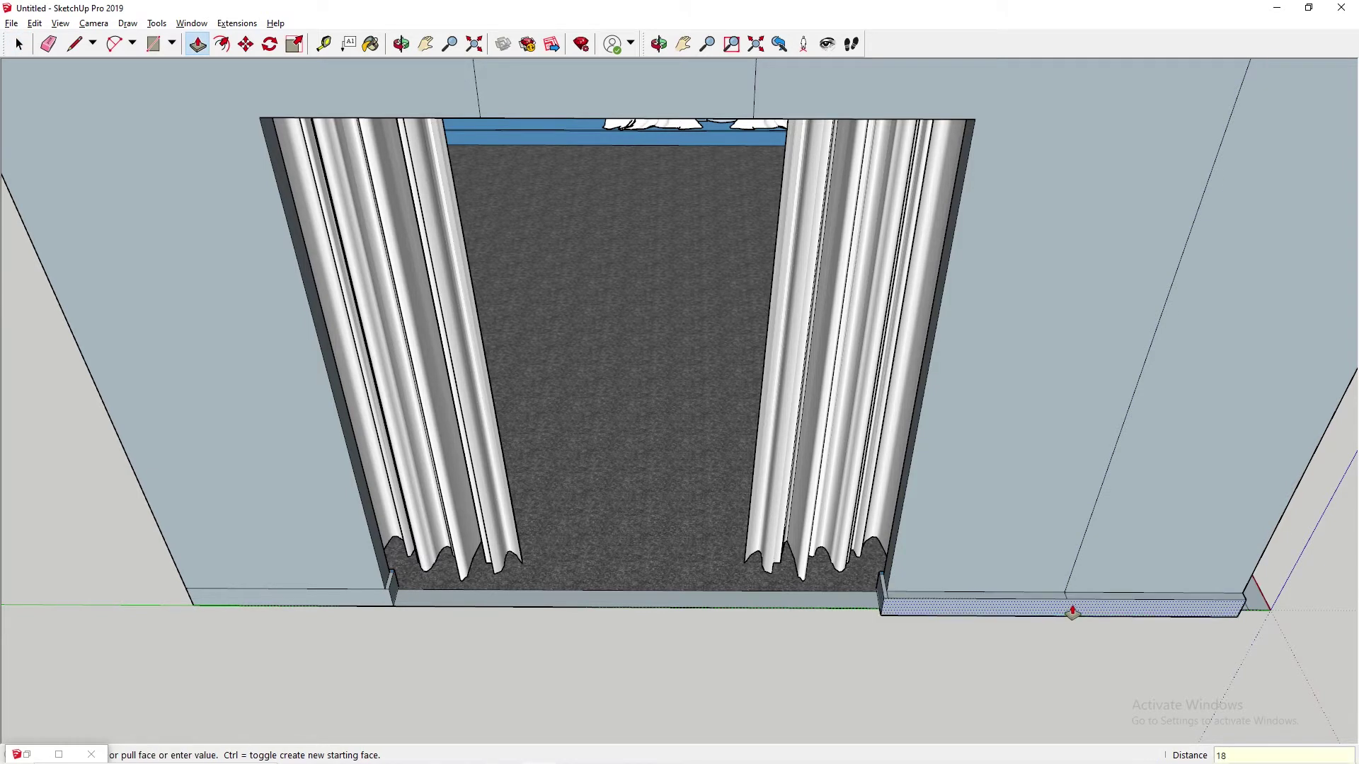
key(Return)
key(space)
scroll(857, 634, up, 5)
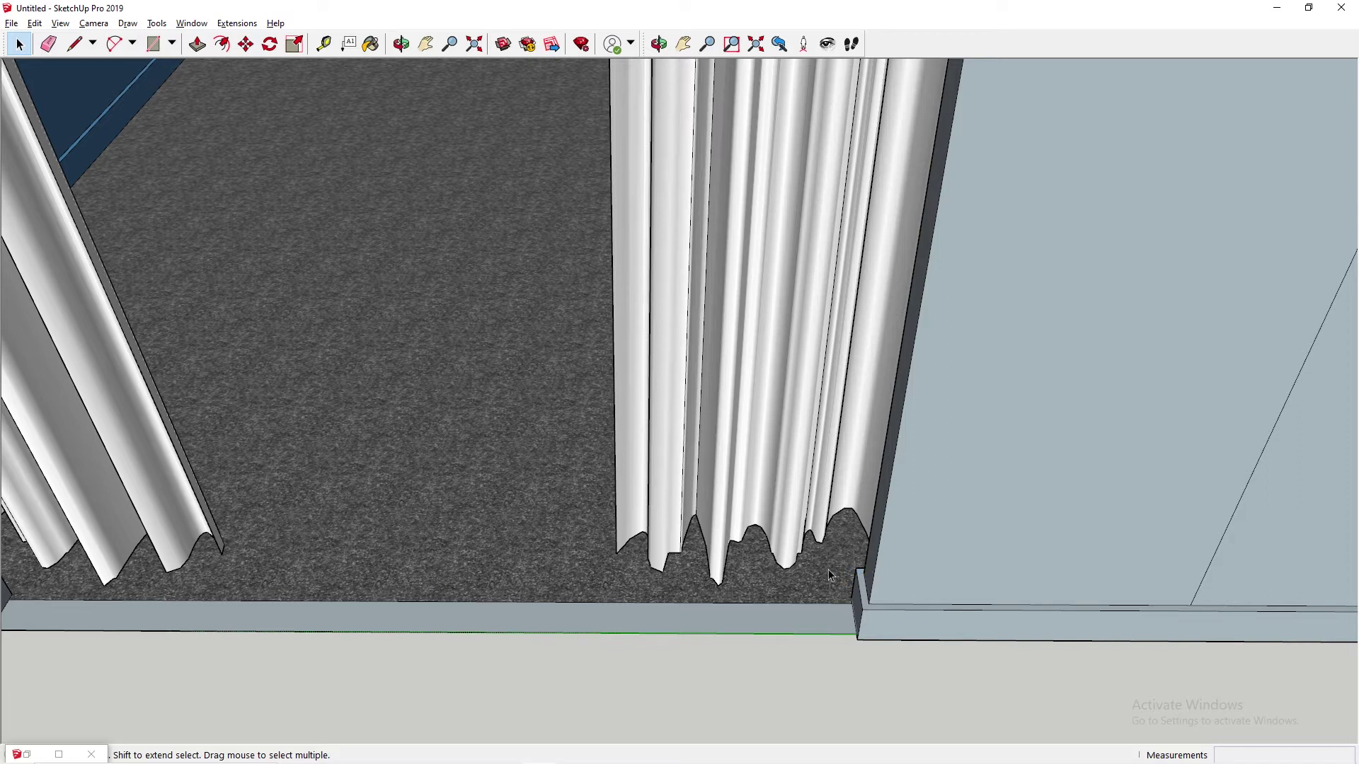
scroll(828, 570, down, 3)
scroll(211, 572, up, 5)
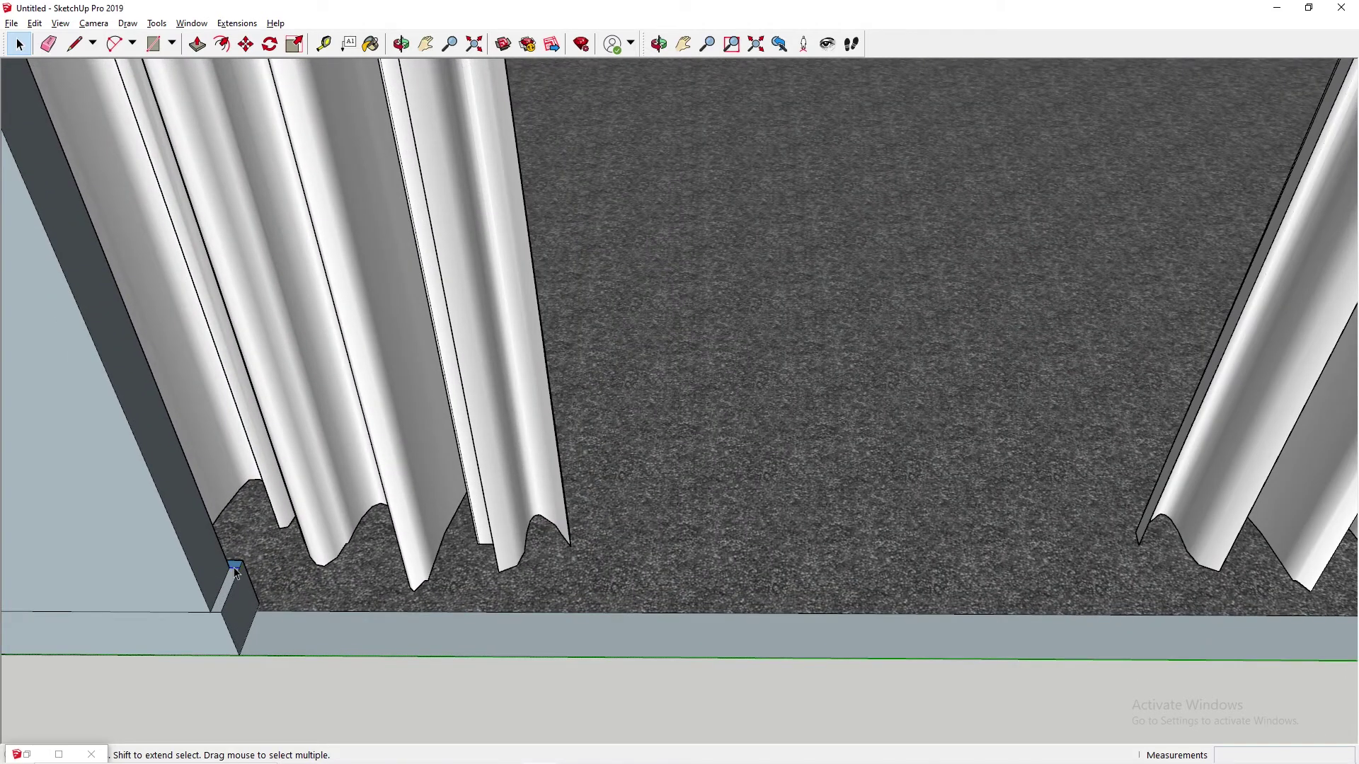
scroll(233, 567, down, 2)
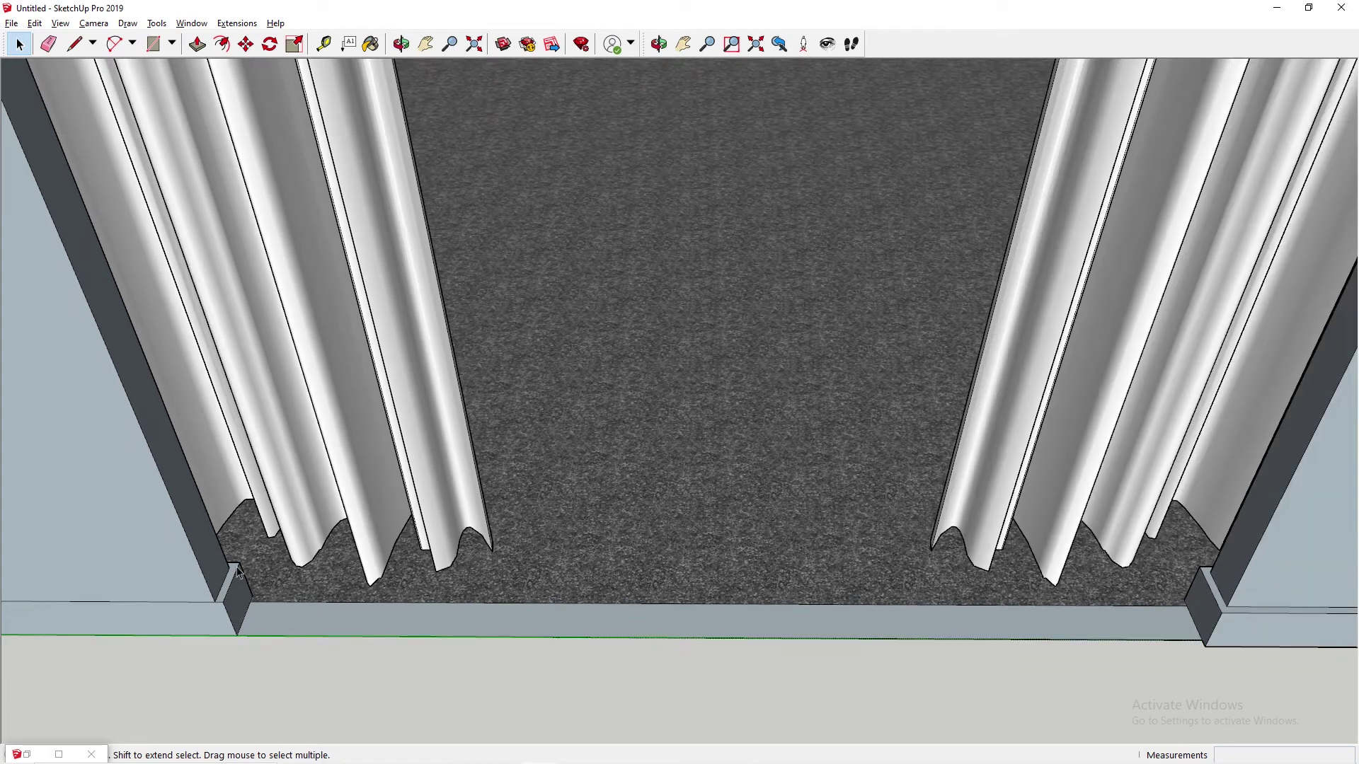
shift+middle_drag(176, 564, 617, 496)
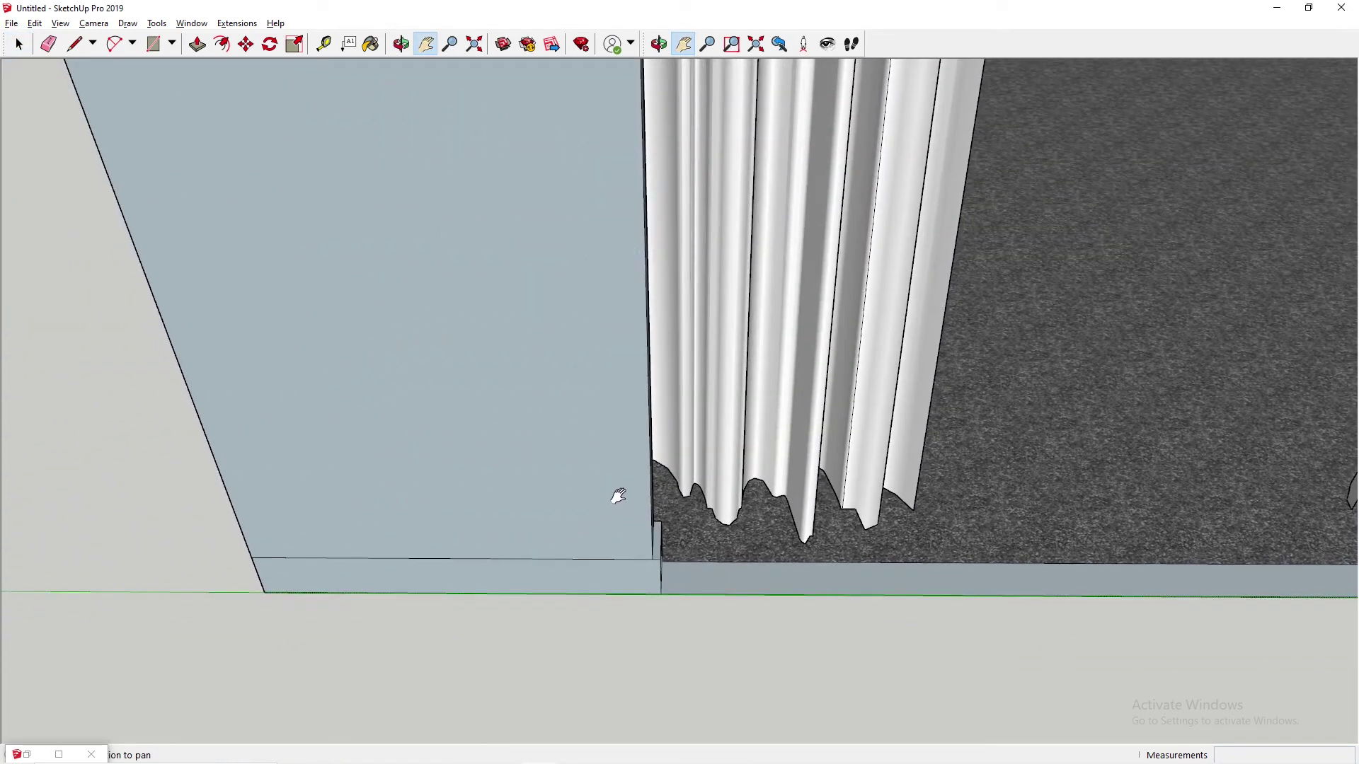
Pull the outer skirting strip on the archway wall section farthest from the origin outward by 18 mm.
key(p)
click(601, 575)
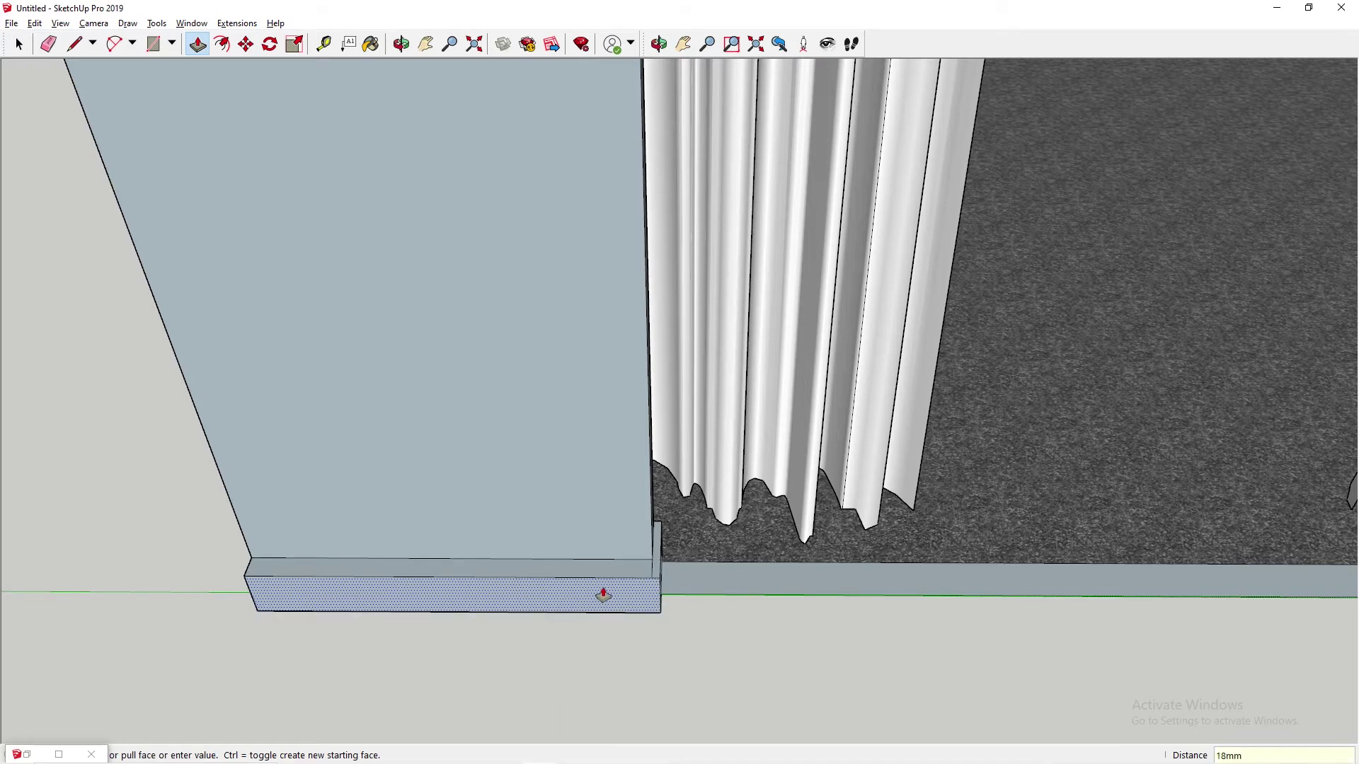
click(603, 595)
scroll(613, 589, up, 3)
key(space)
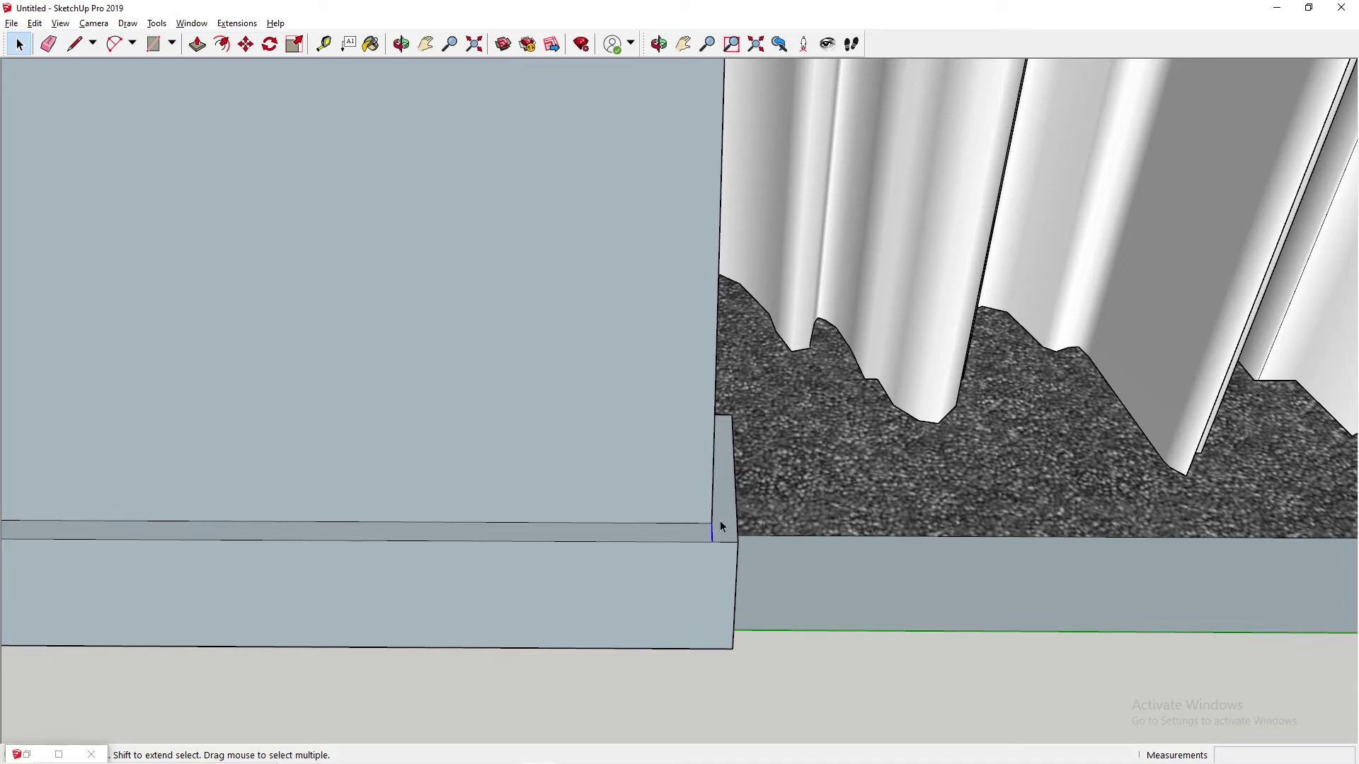
middle_drag(719, 516, 1030, 479)
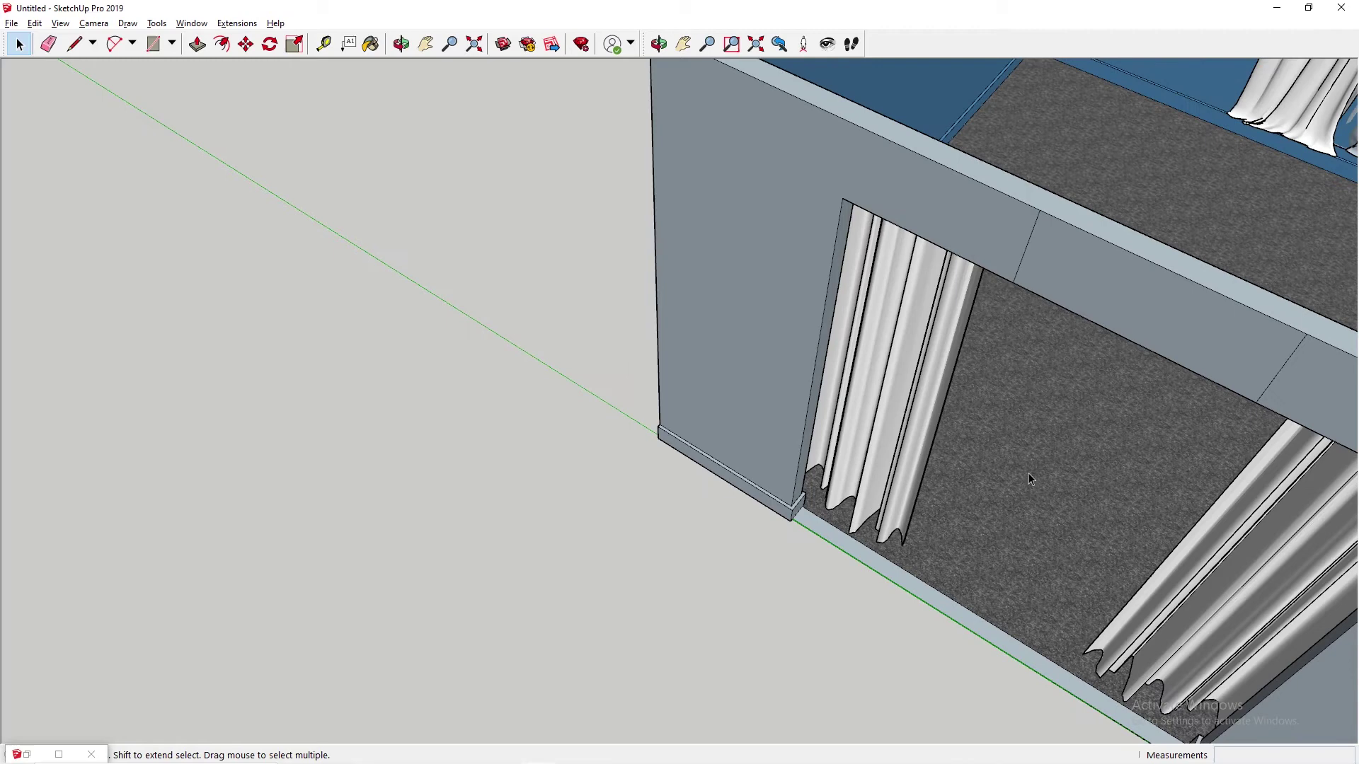
click(1027, 252)
Start the Paint Bucket tool and open the Wood material collection for painting the skirting.
middle_drag(1032, 255, 731, 349)
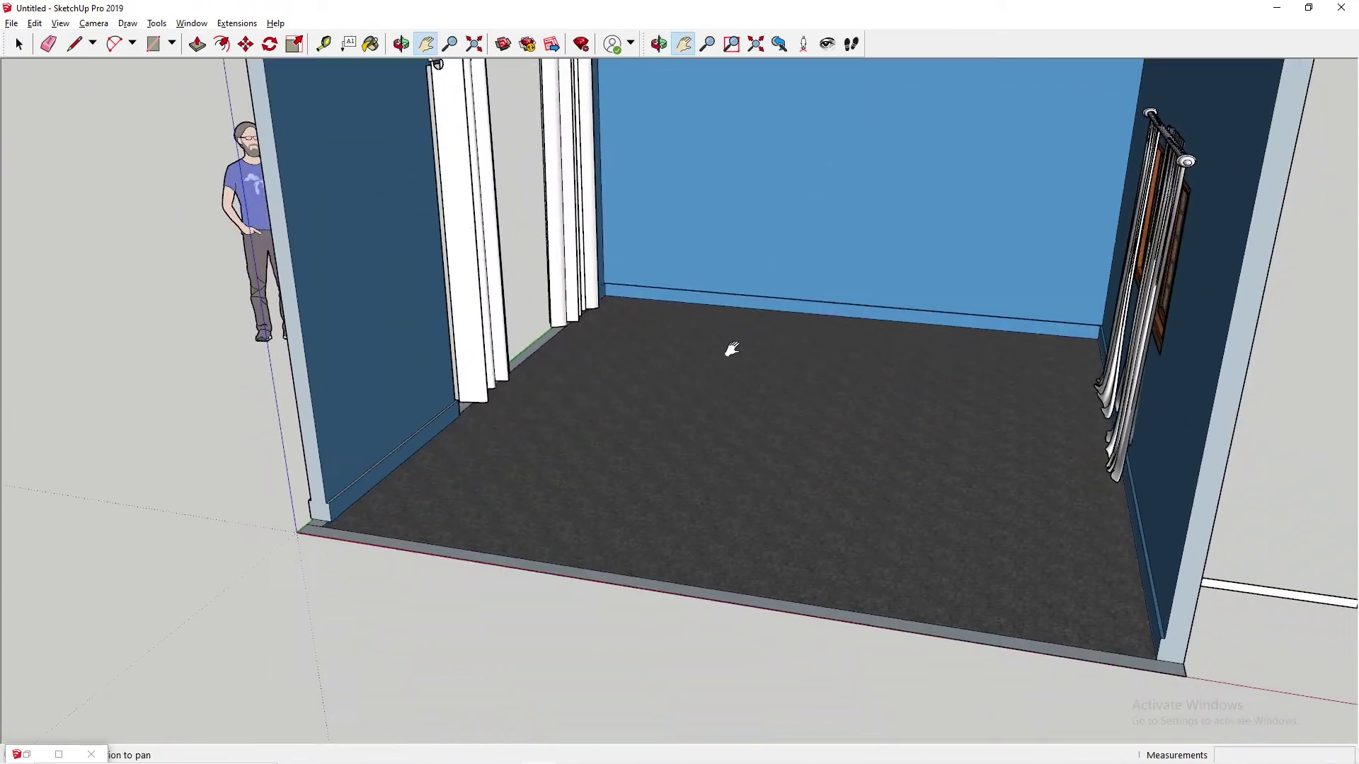
scroll(700, 363, up, 2)
drag(742, 412, 637, 380)
middle_drag(638, 380, 813, 373)
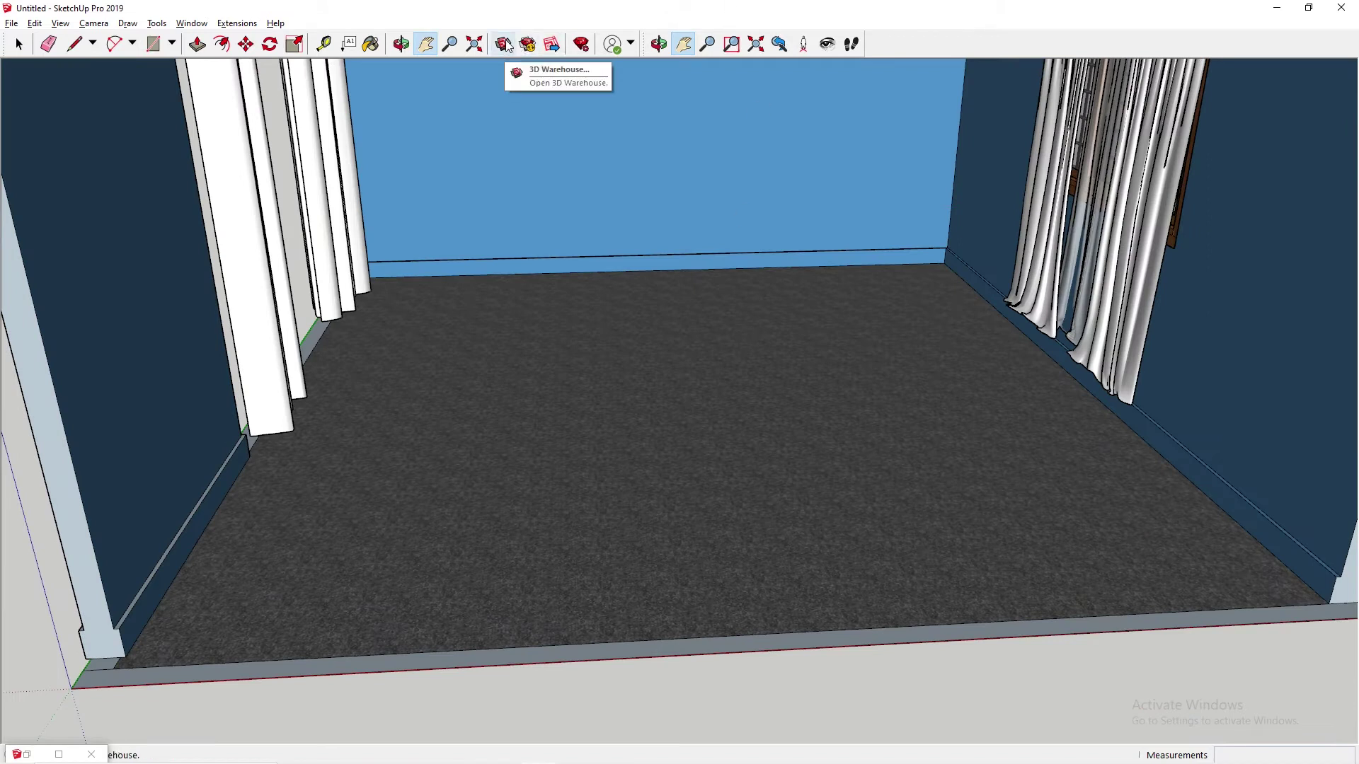
click(371, 44)
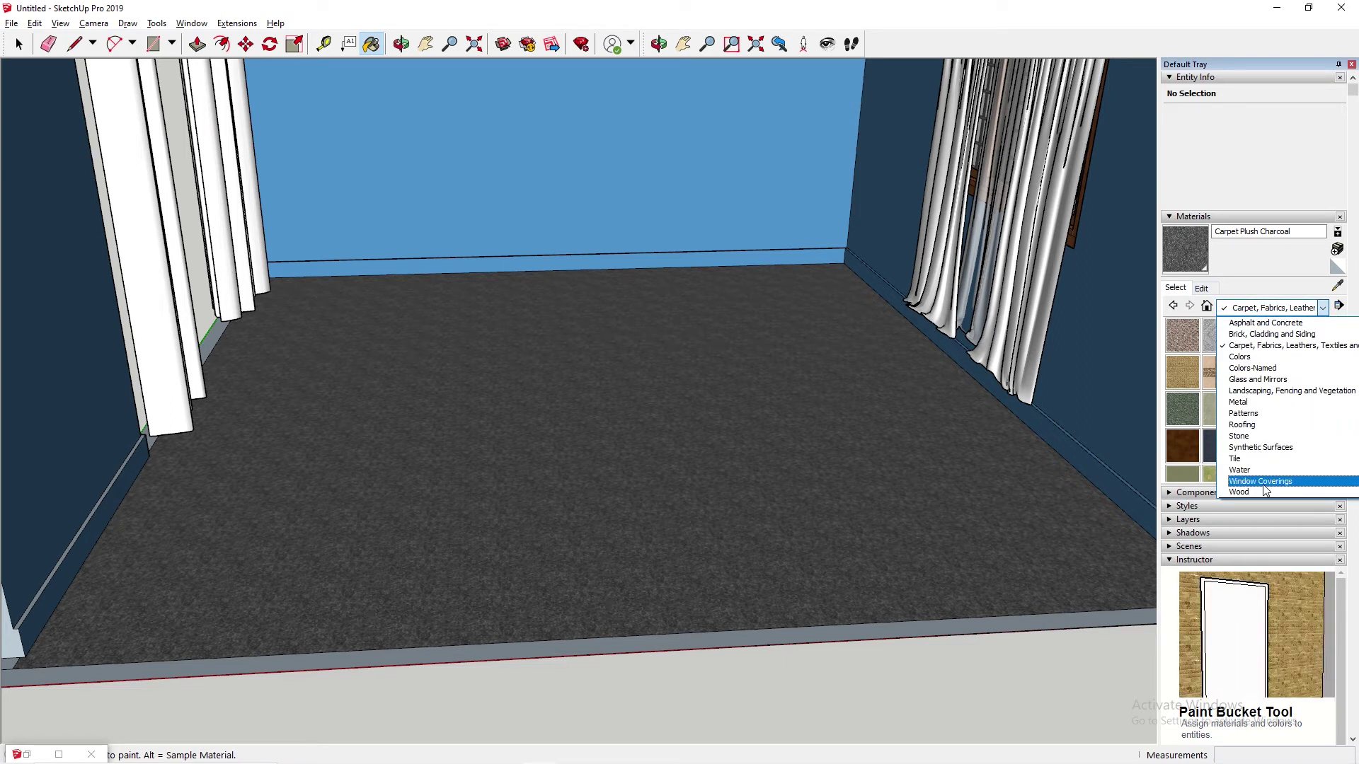
click(1253, 493)
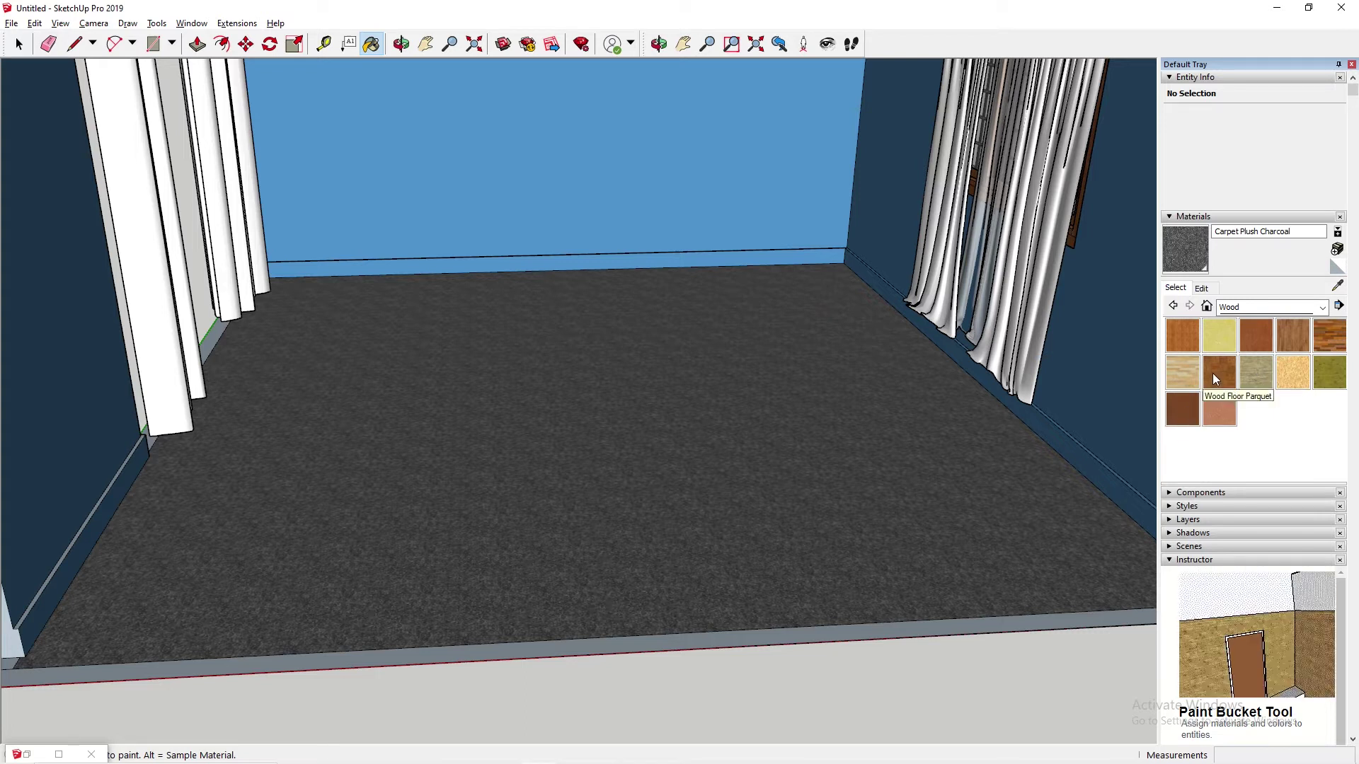
Paint the skirting along the window wall and the back wall with Wood Cherry Original.
click(1260, 338)
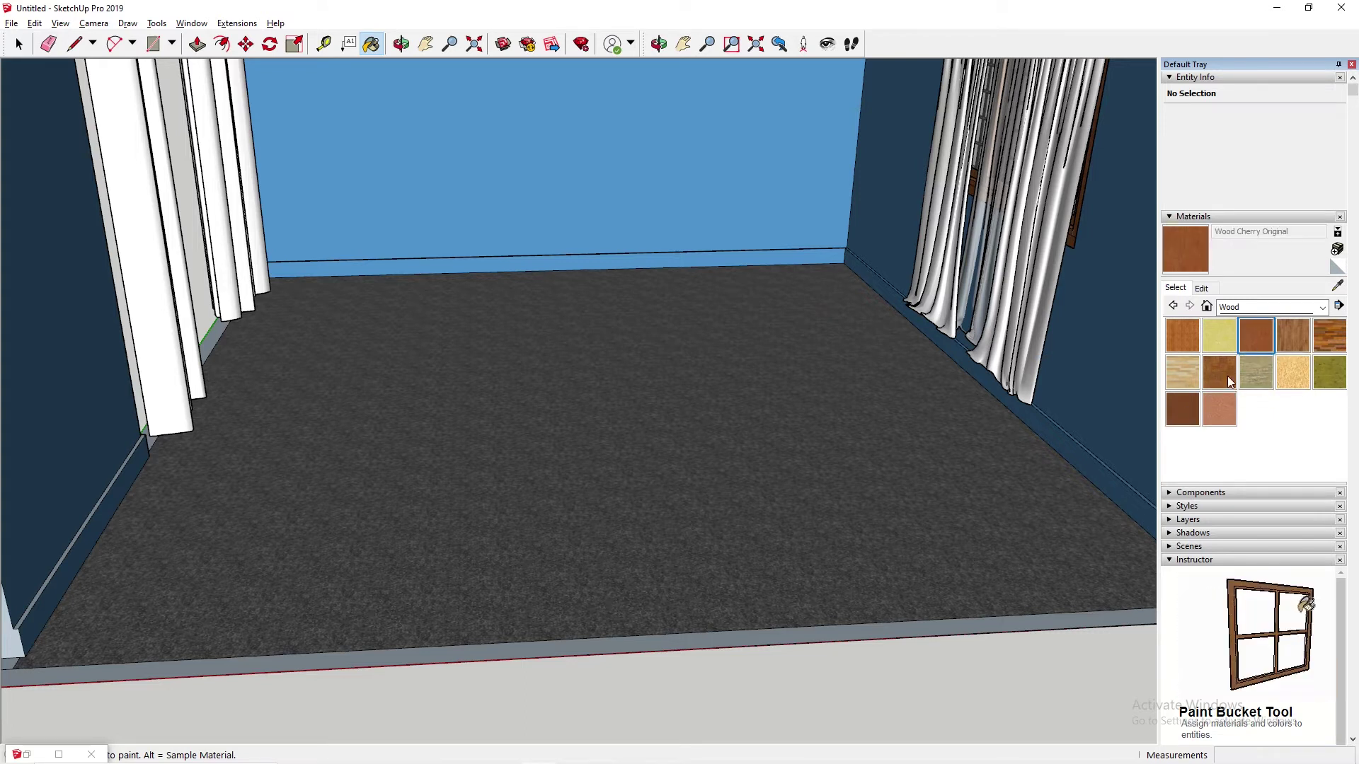
click(1098, 454)
scroll(1095, 449, up, 3)
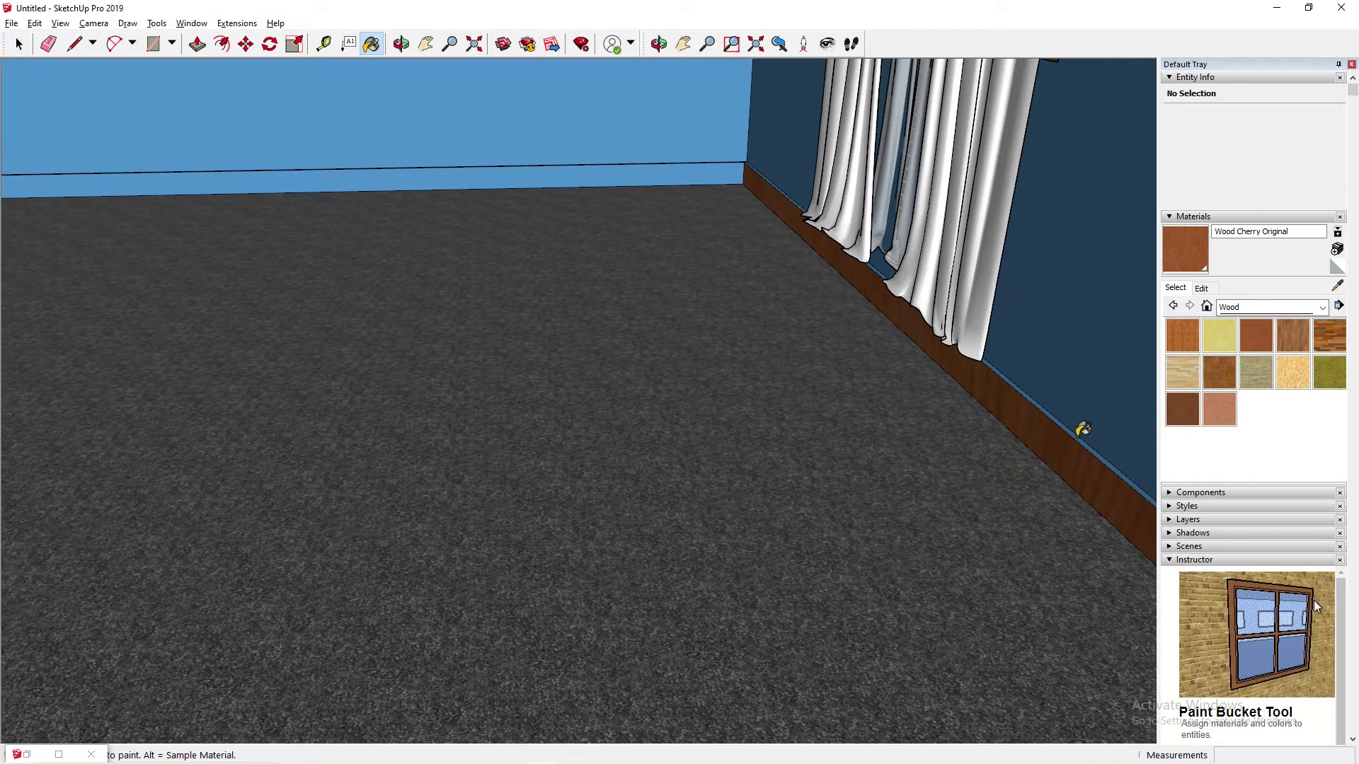
click(629, 161)
mouse_move(622, 158)
middle_down()
mouse_move(679, 240)
mouse_move(913, 439)
middle_up()
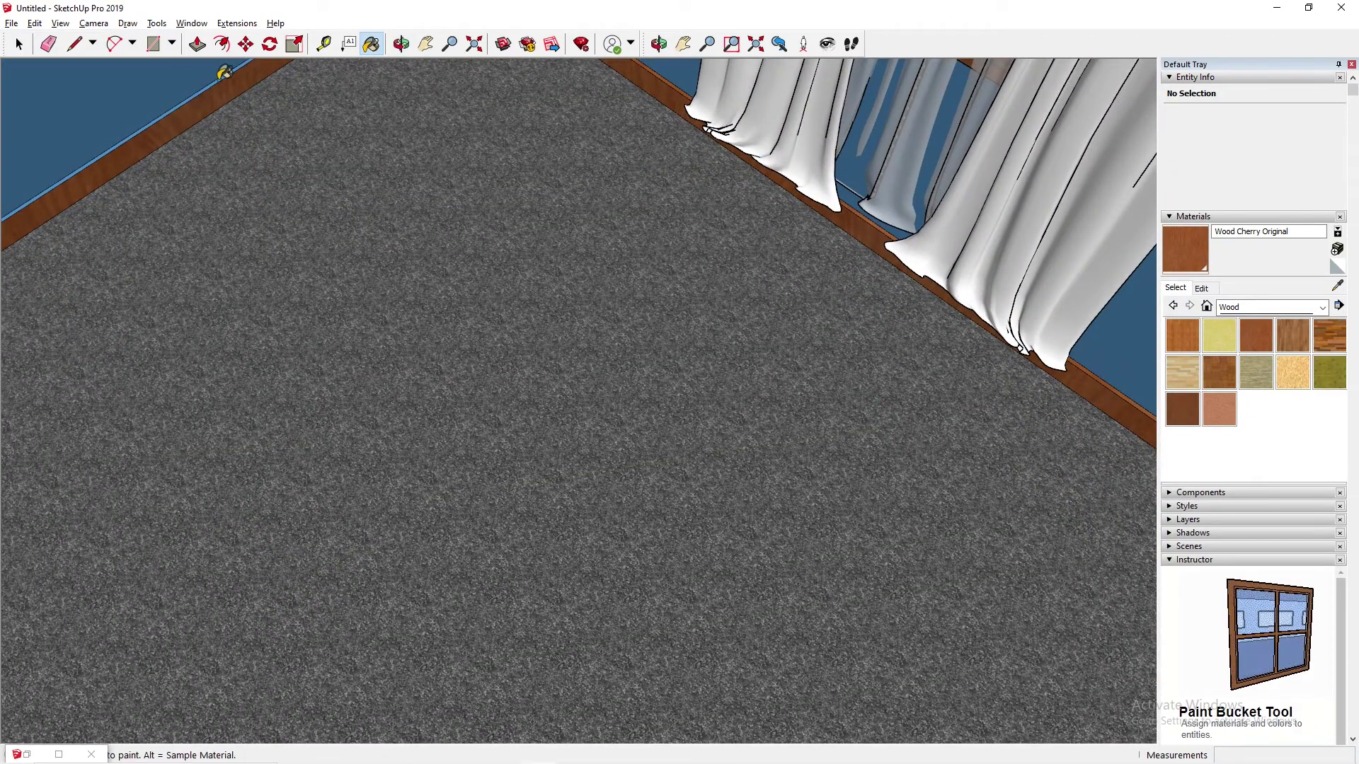
scroll(220, 79, up, 4)
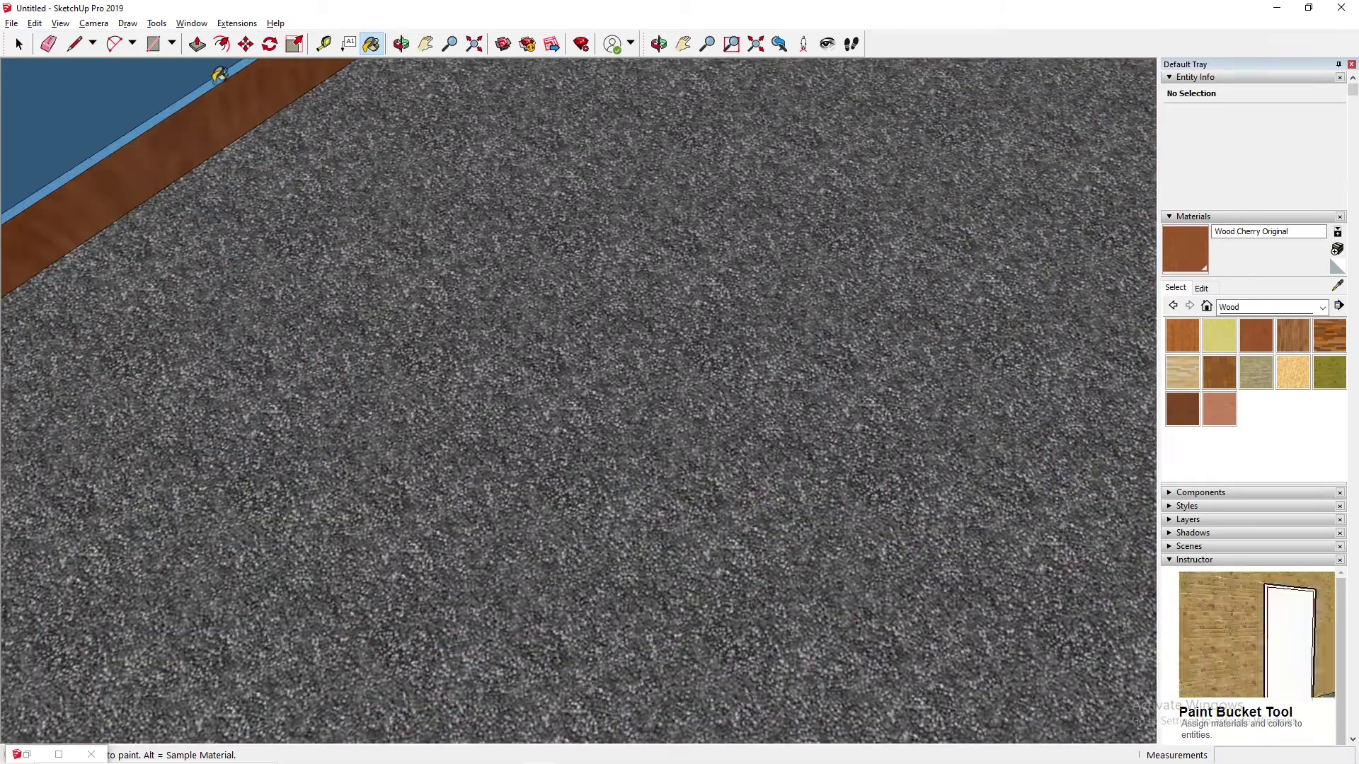
click(220, 79)
scroll(263, 154, down, 2)
scroll(364, 218, down, 8)
mouse_move(537, 274)
middle_down()
mouse_move(379, 250)
mouse_move(471, 285)
mouse_move(248, 283)
middle_up()
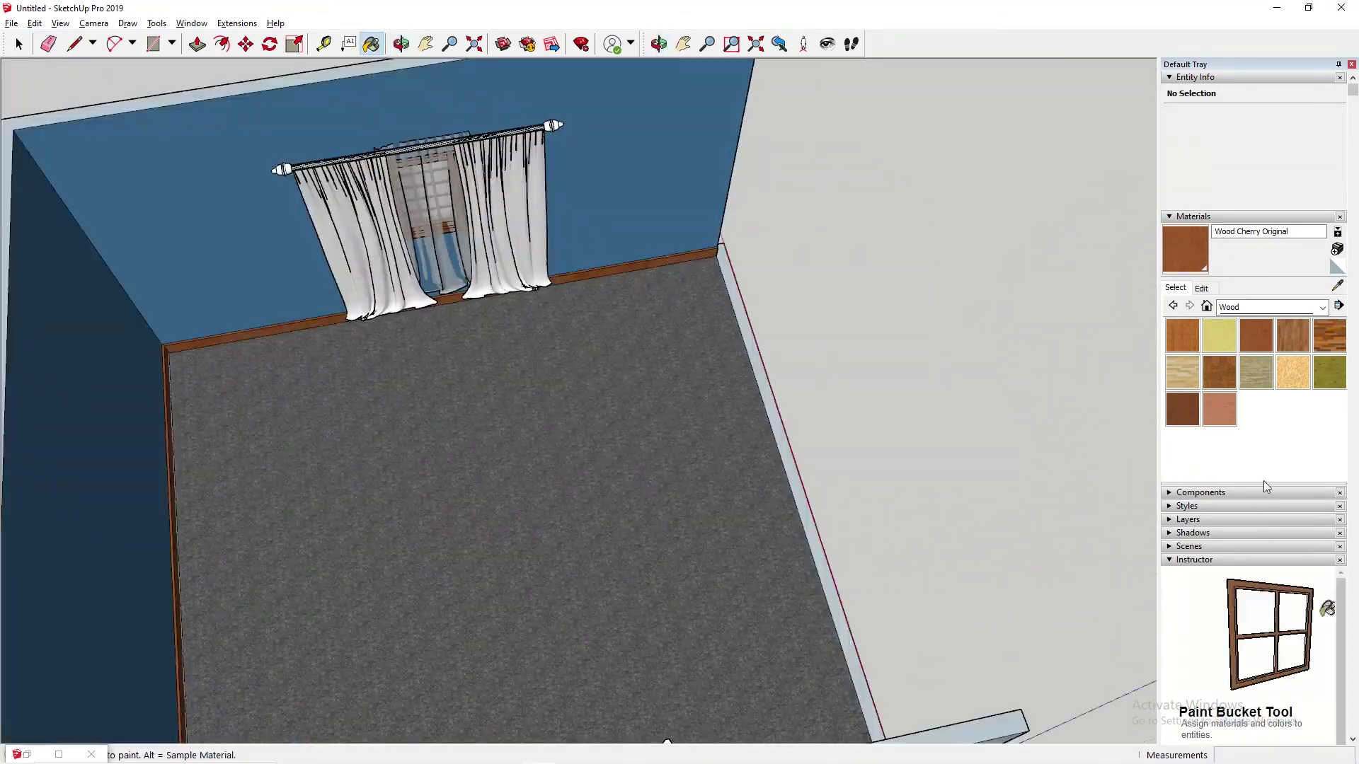
Repaint the front and top faces of the window wall's skirting with Wood Veneer 01.
click(1182, 414)
scroll(598, 253, up, 4)
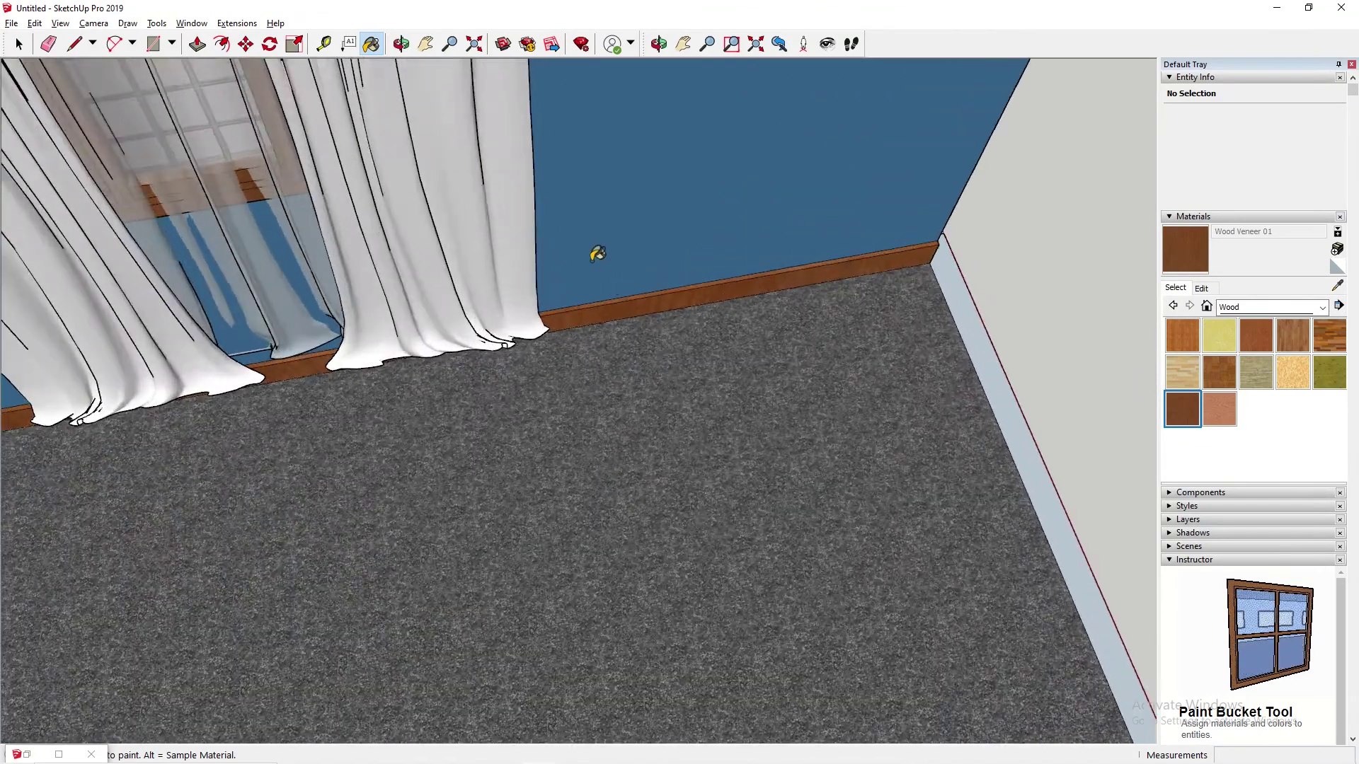
click(626, 298)
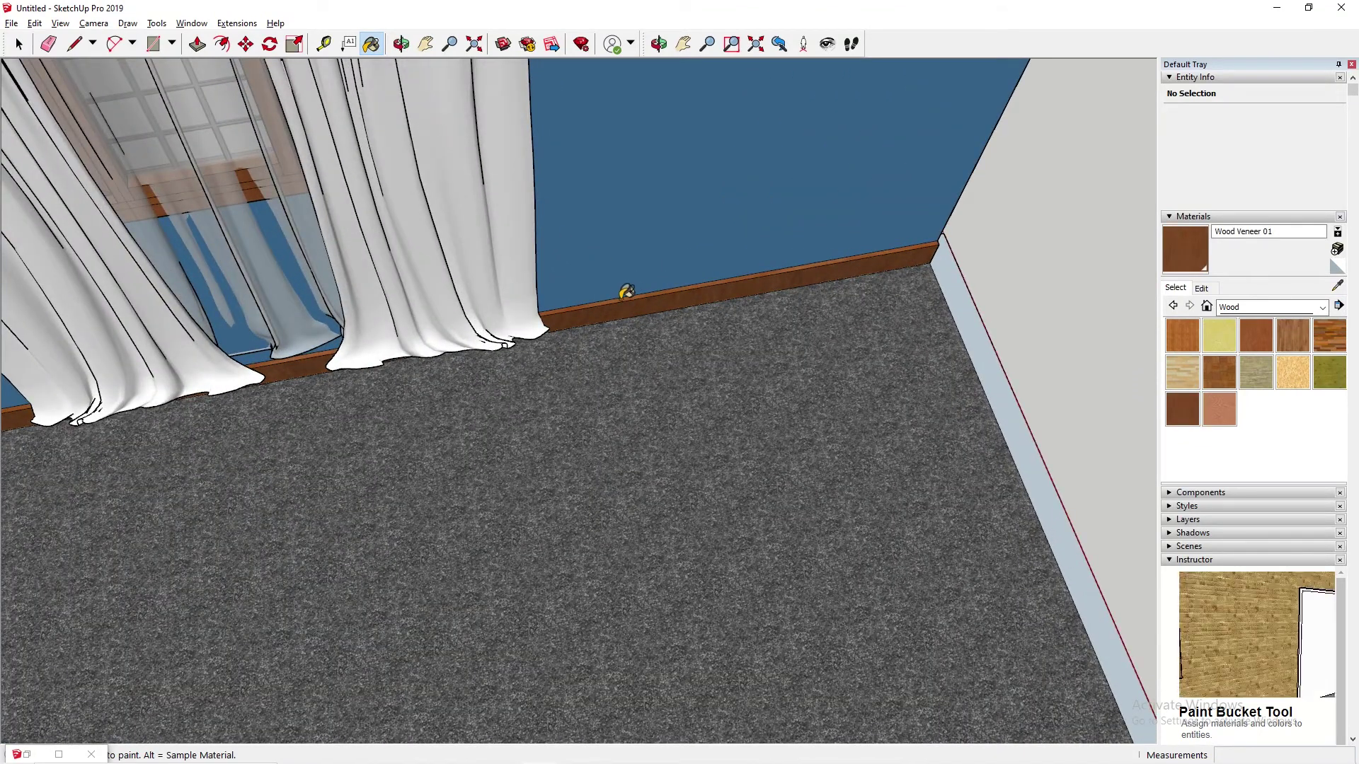
middle_drag(621, 291, 244, 154)
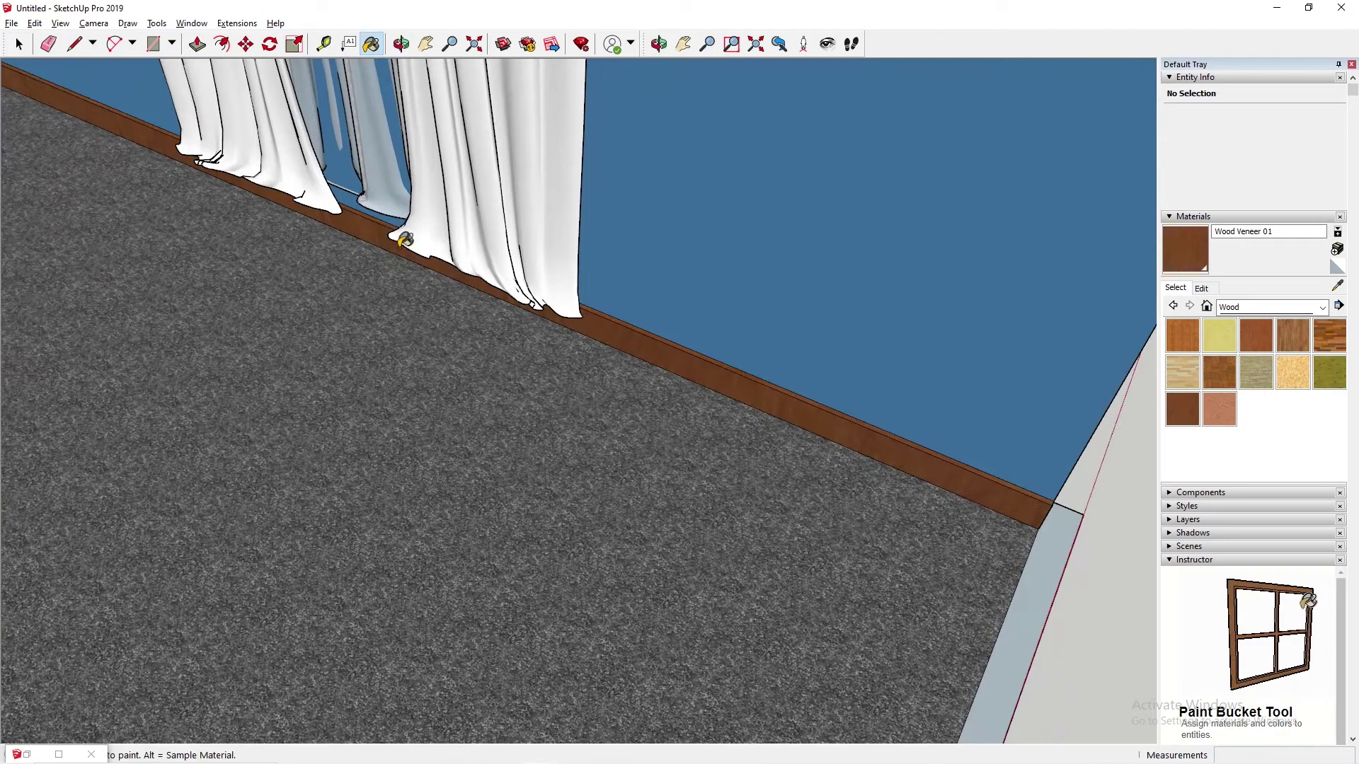
middle_drag(487, 219, 763, 466)
shift+middle_drag(546, 364, 456, 267)
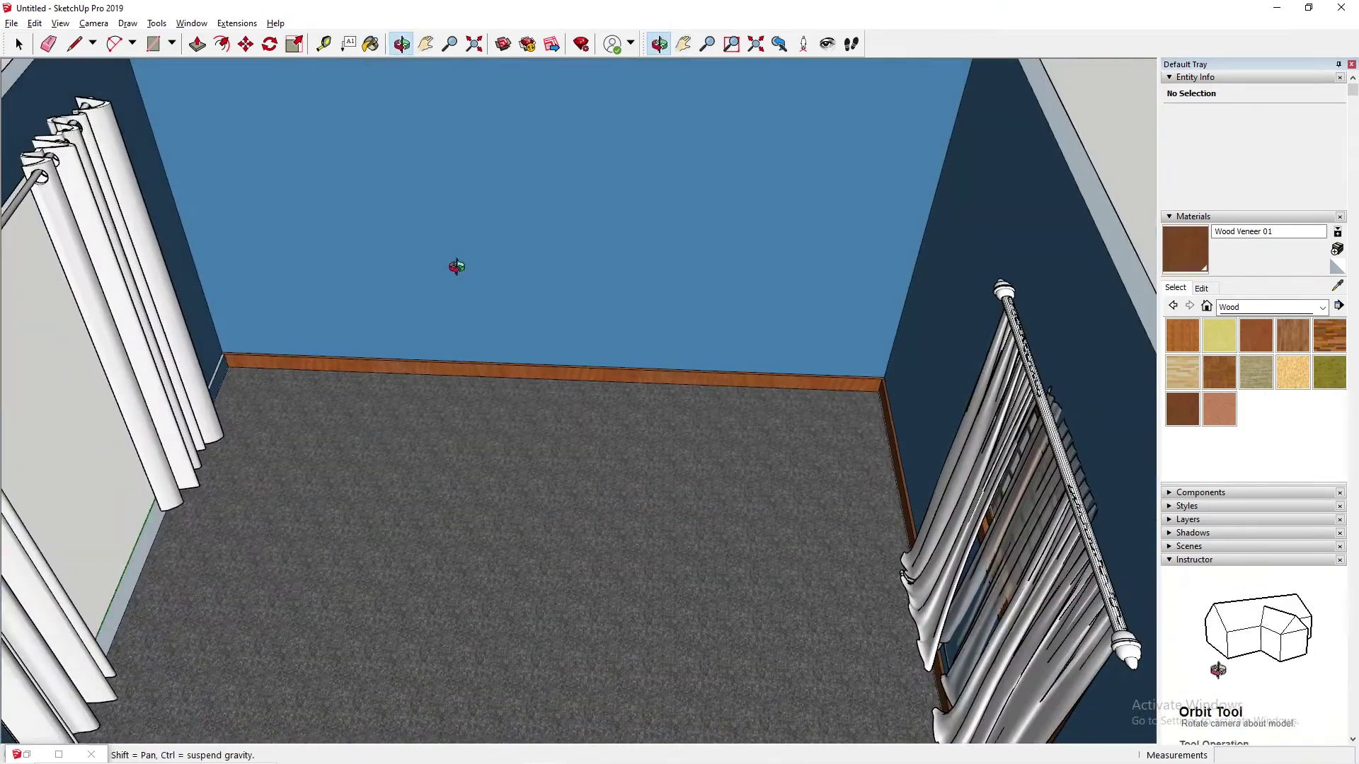
Paint the back wall's skirting and the adjoining short strip behind the archway curtain with Wood Veneer 01.
click(1182, 409)
click(488, 364)
scroll(487, 360, up, 4)
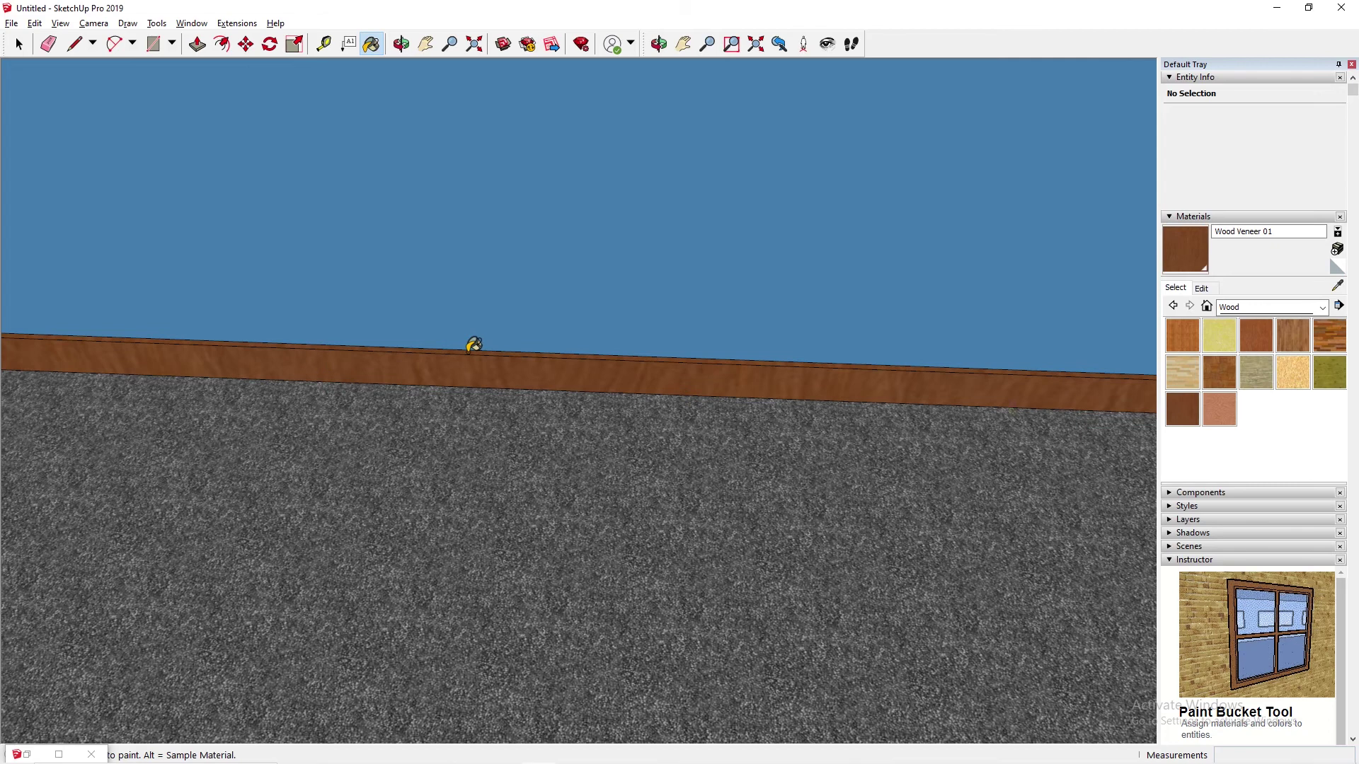
scroll(470, 342, down, 5)
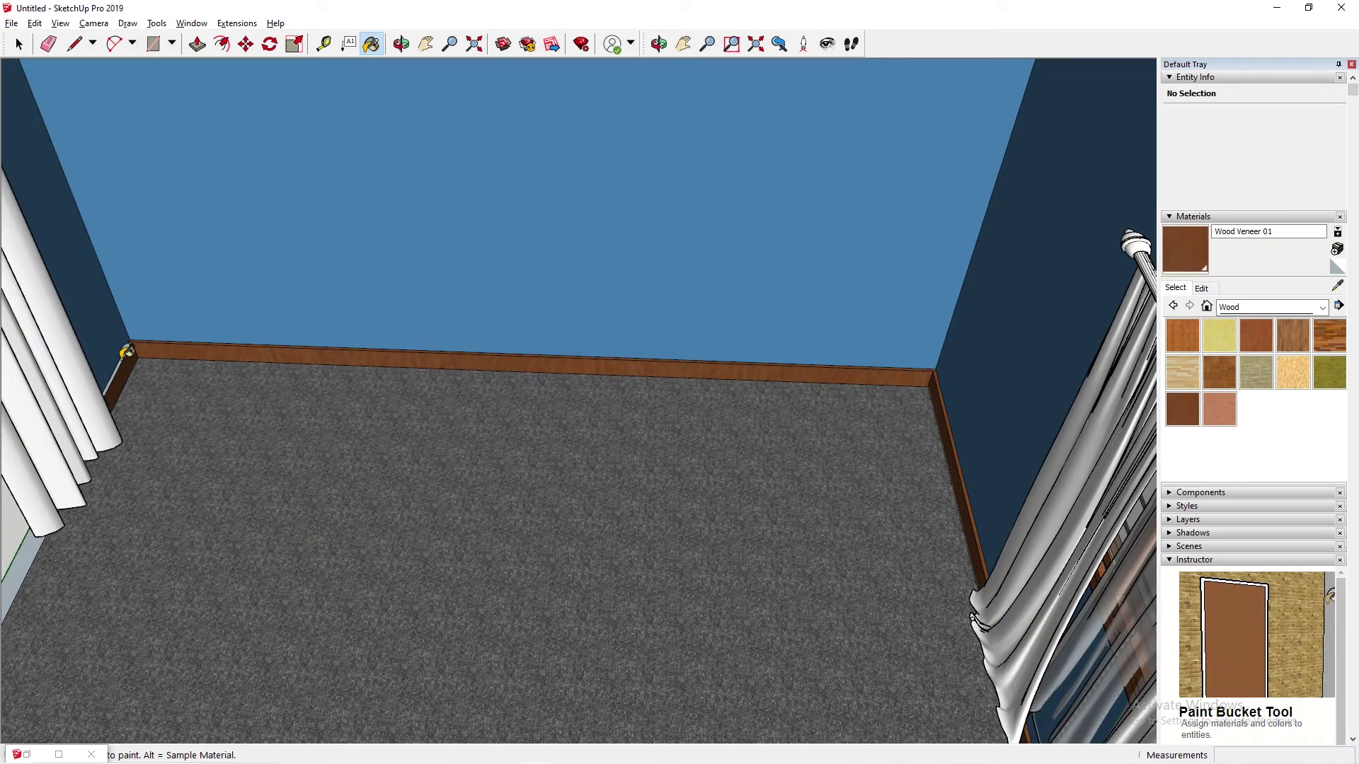
scroll(126, 352, up, 2)
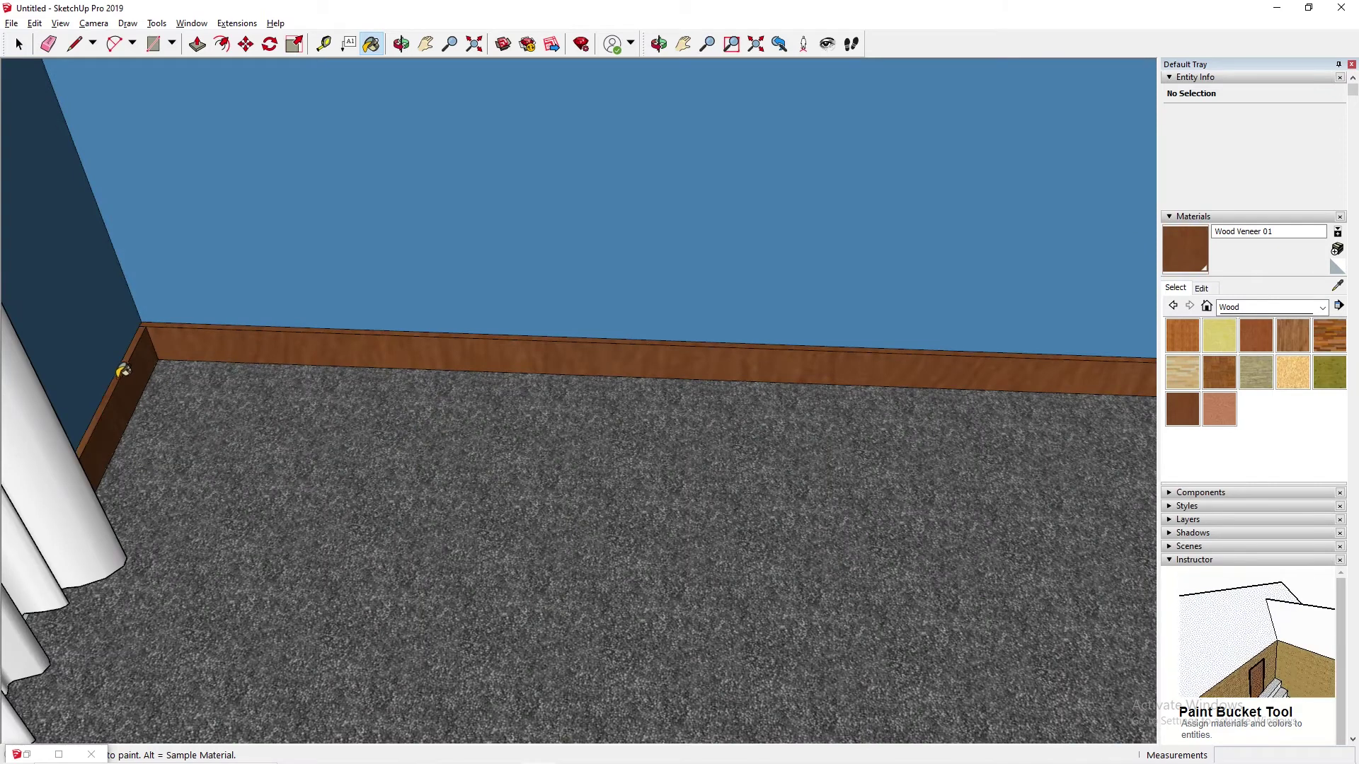
scroll(122, 369, down, 5)
Paint the room-side skirting on the archway wall section nearest the origin with Wood Veneer 01.
key(h)
drag(264, 559, 734, 175)
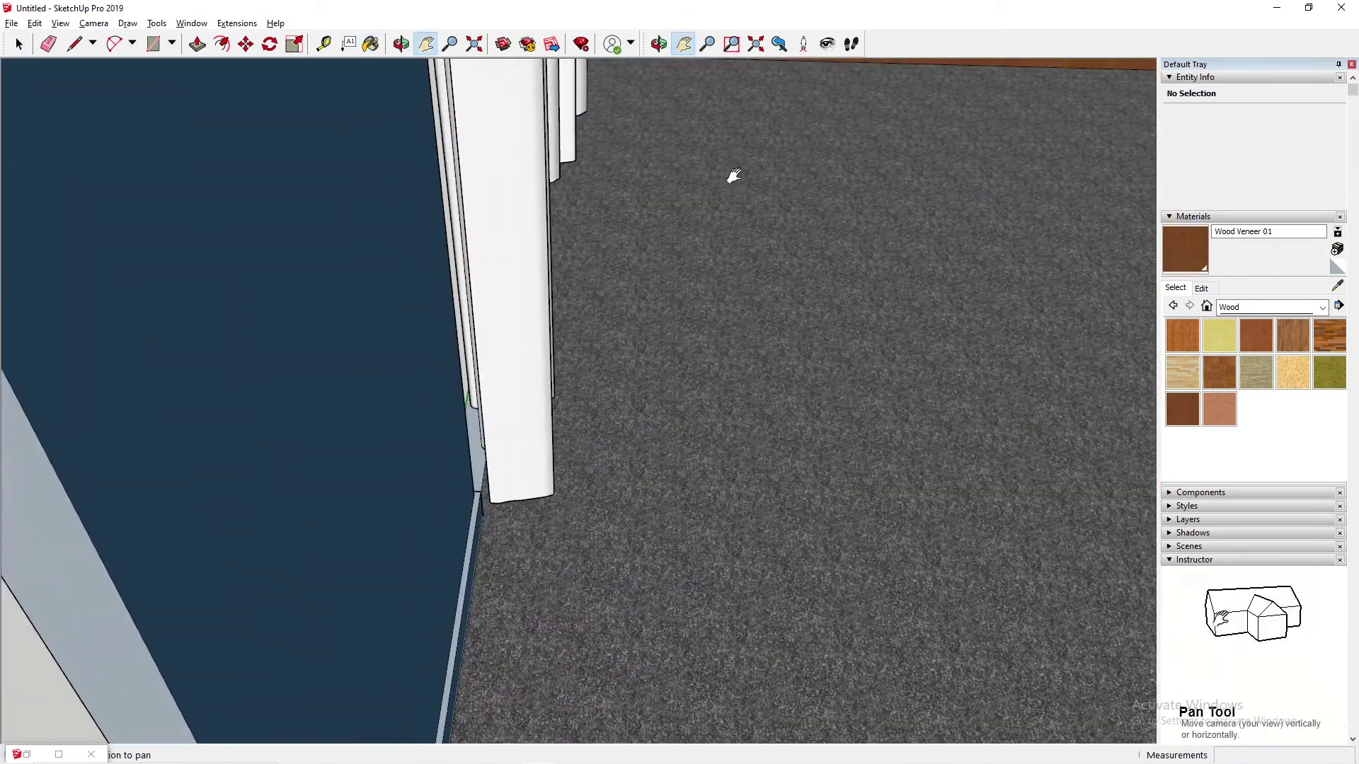
scroll(736, 177, down, 3)
drag(753, 485, 507, 349)
scroll(434, 310, up, 4)
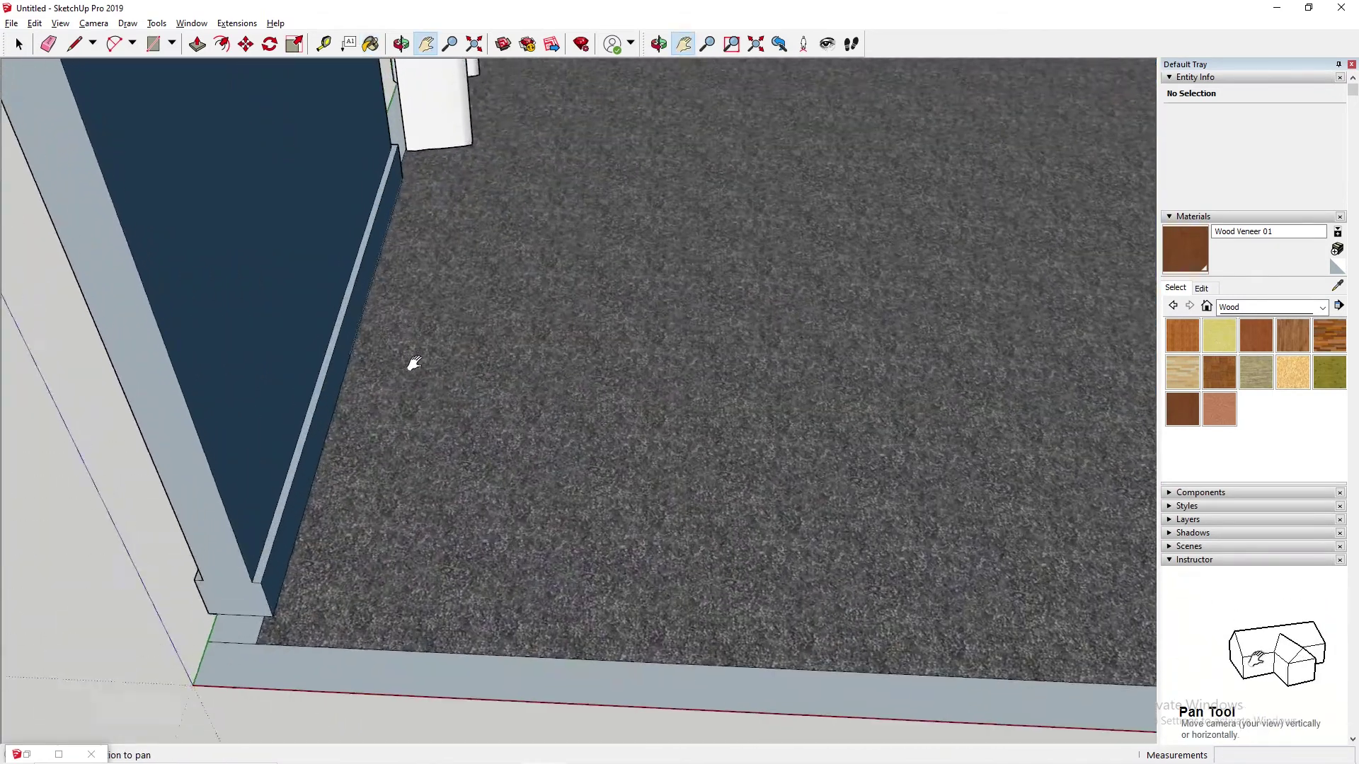
drag(414, 363, 418, 428)
key(space)
click(1182, 408)
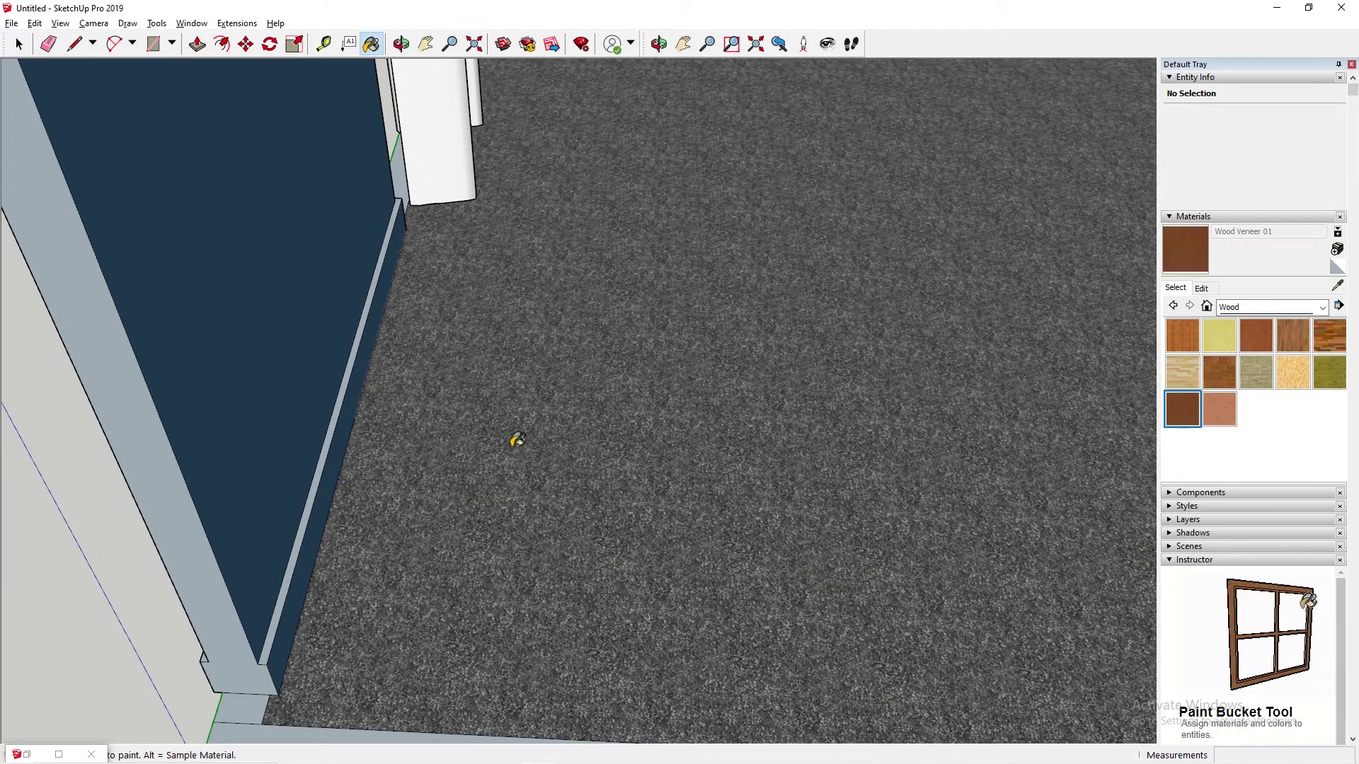
click(342, 444)
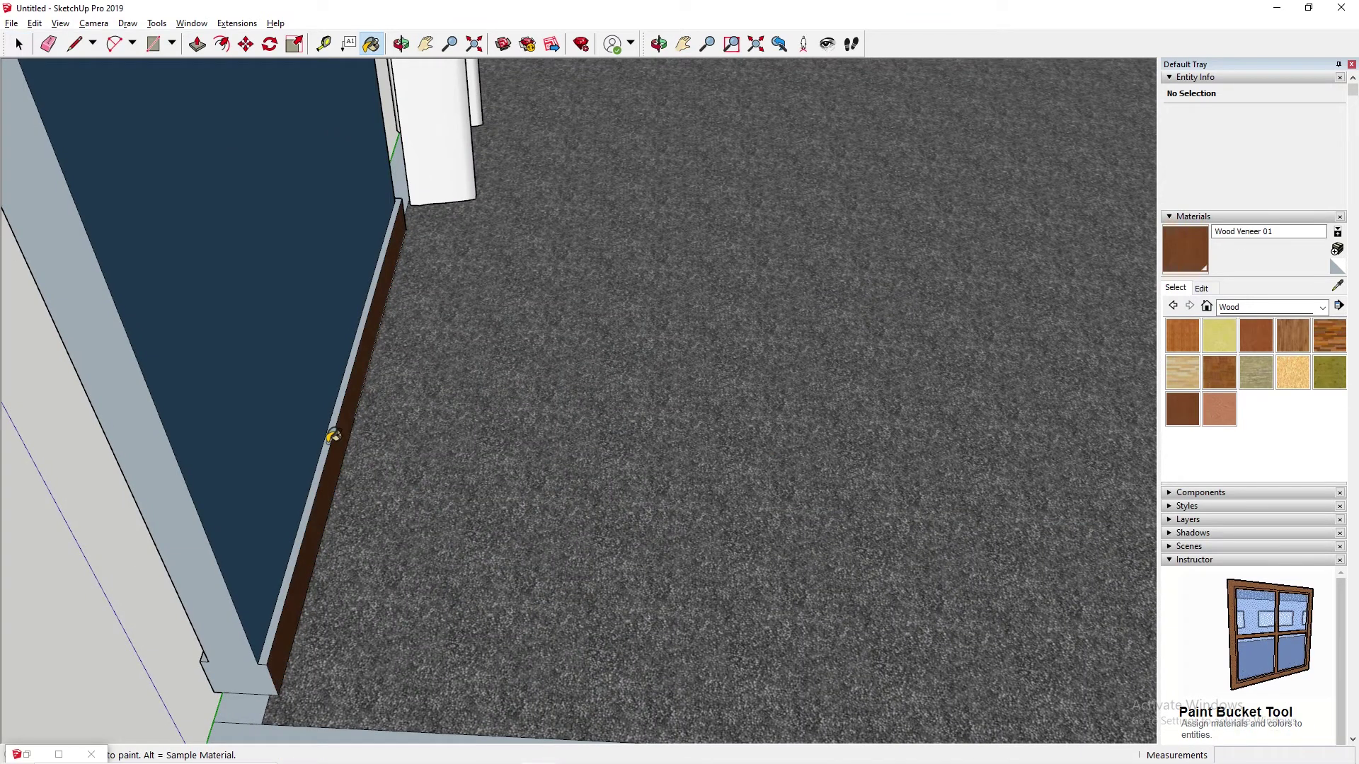
Paint the outer skirting and its end face in the archway opening with Wood Veneer 01 on the wall section nearest the origin.
mouse_move(252, 494)
middle_down()
mouse_move(379, 459)
mouse_move(422, 540)
middle_up()
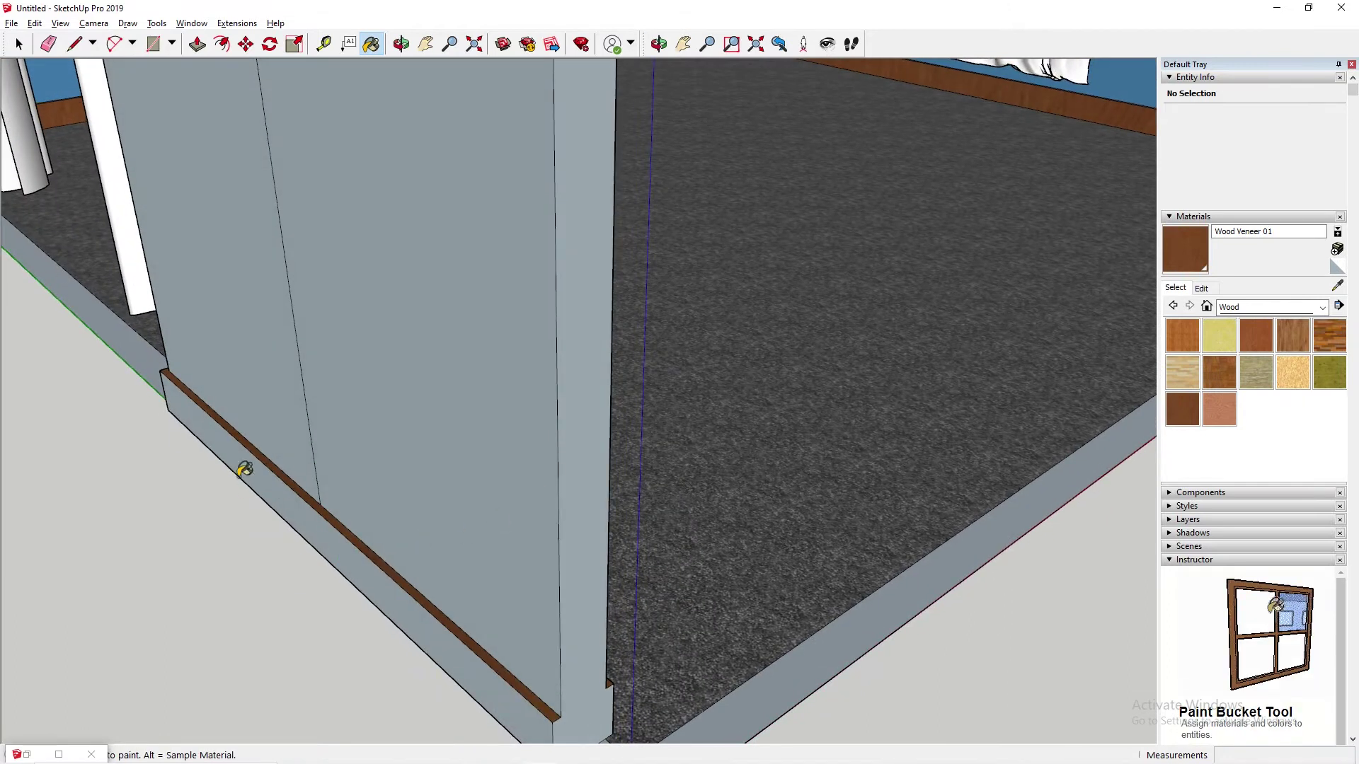
click(226, 440)
mouse_move(226, 440)
middle_down()
mouse_move(200, 371)
mouse_move(704, 312)
mouse_move(439, 620)
middle_up()
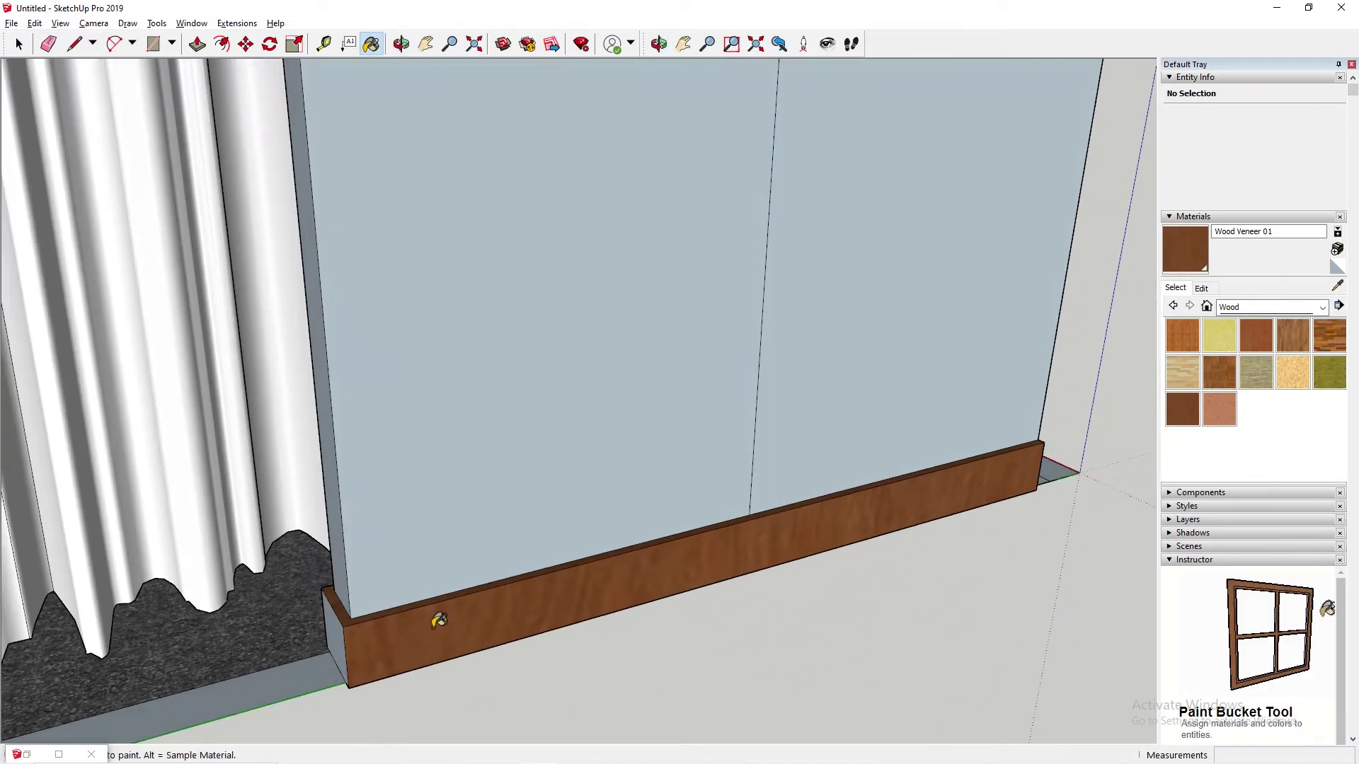
click(333, 594)
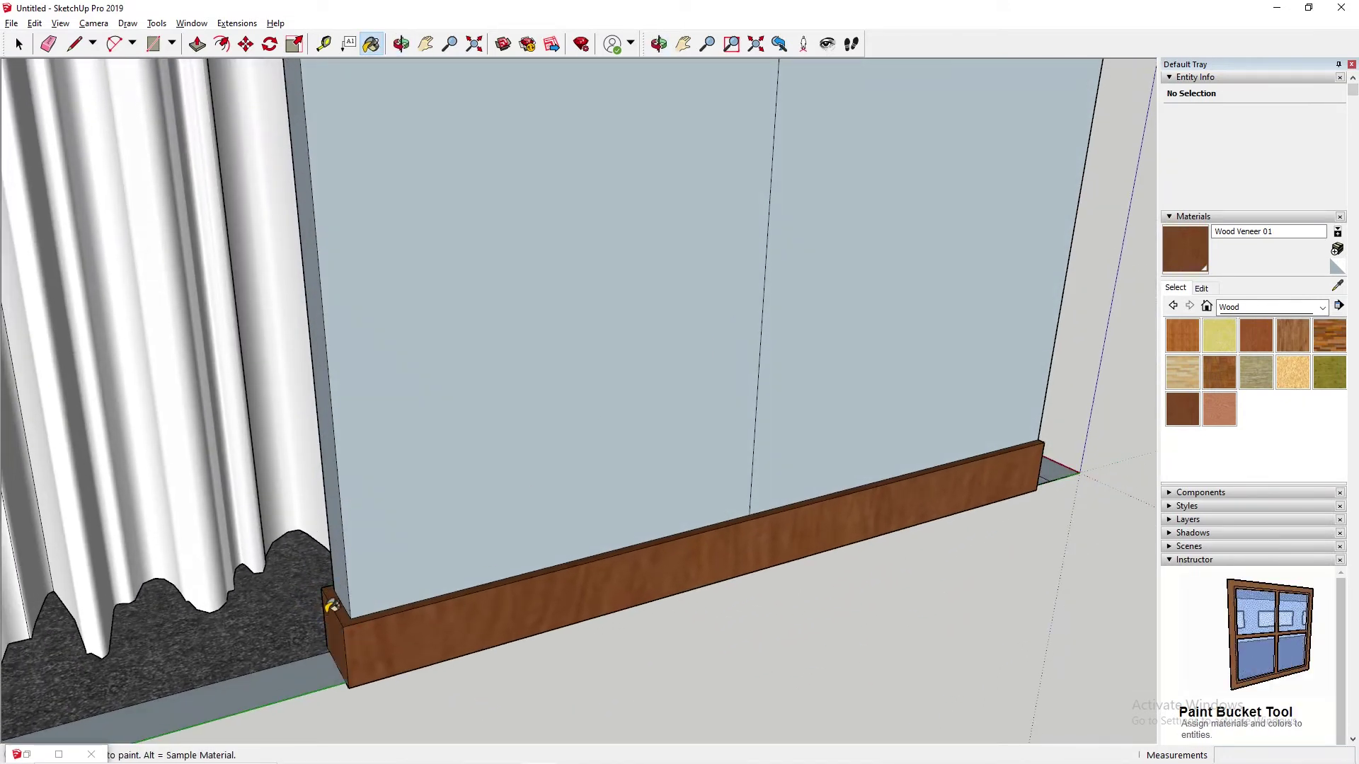
scroll(501, 534, down, 3)
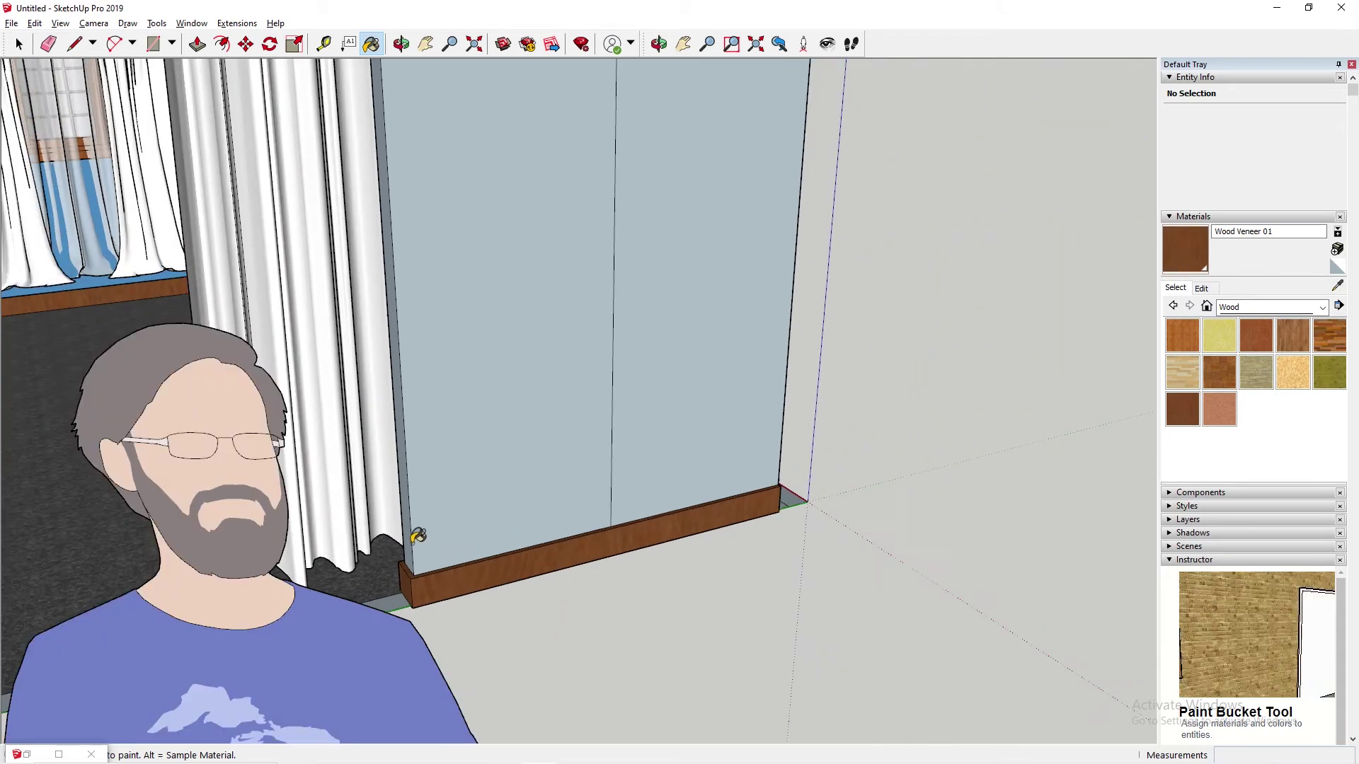
Paint the outer skirting on the archway wall section farthest from the origin with Wood Veneer 01.
shift+middle_drag(330, 458, 554, 402)
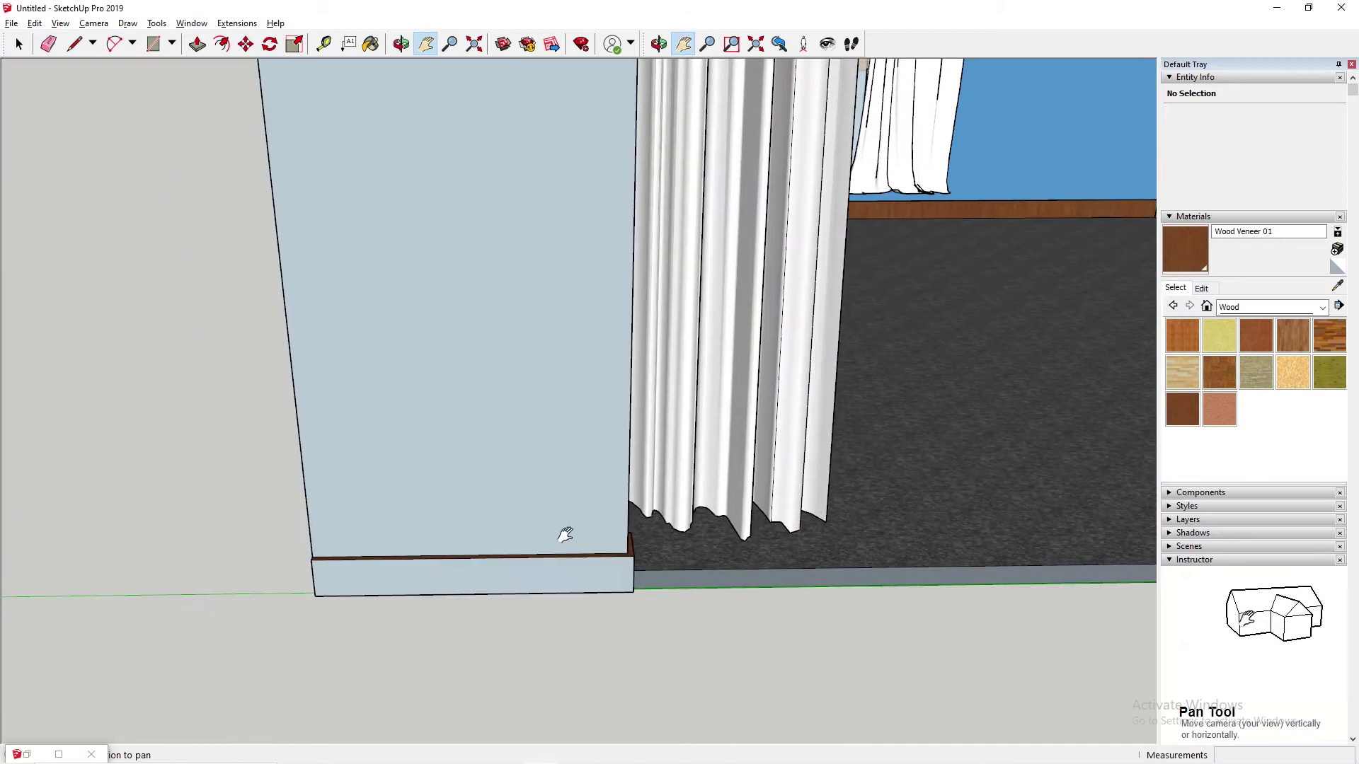
click(1186, 410)
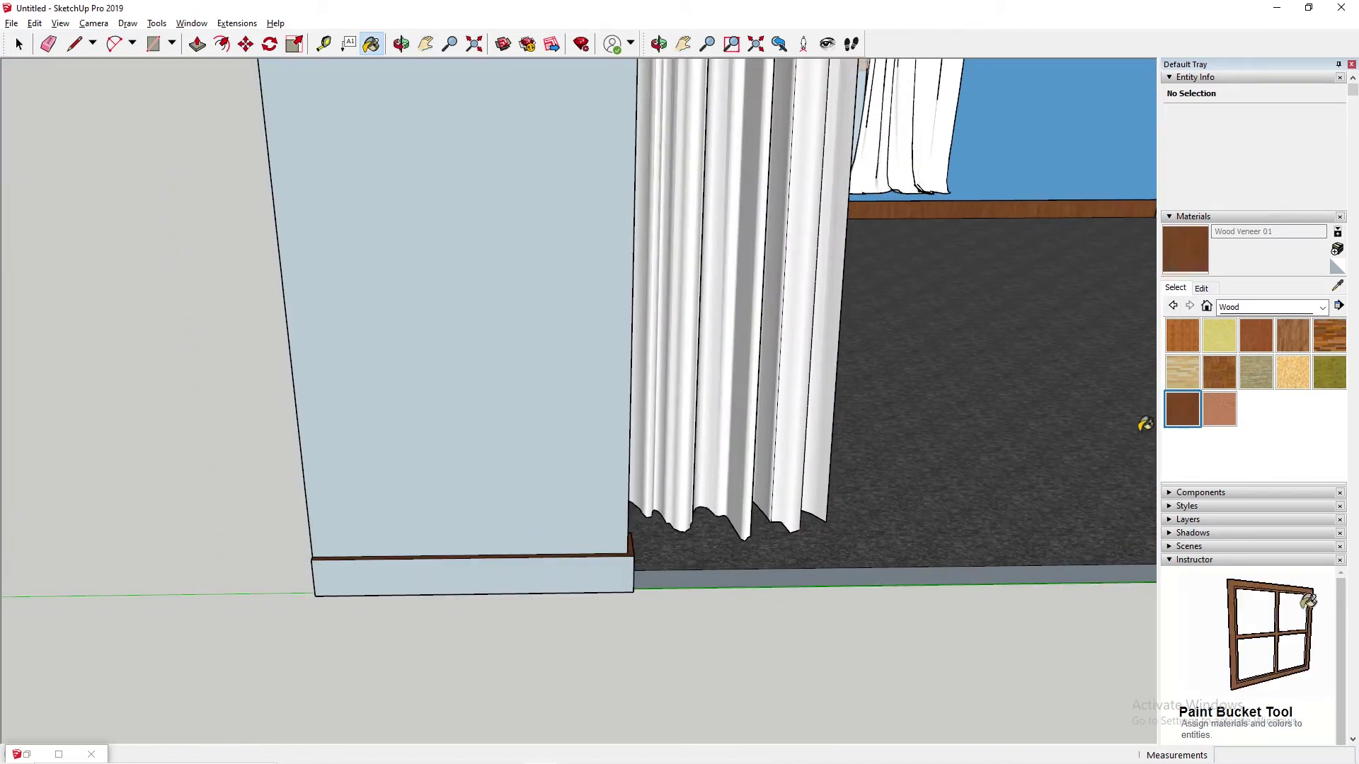
click(607, 558)
middle_drag(643, 549, 512, 575)
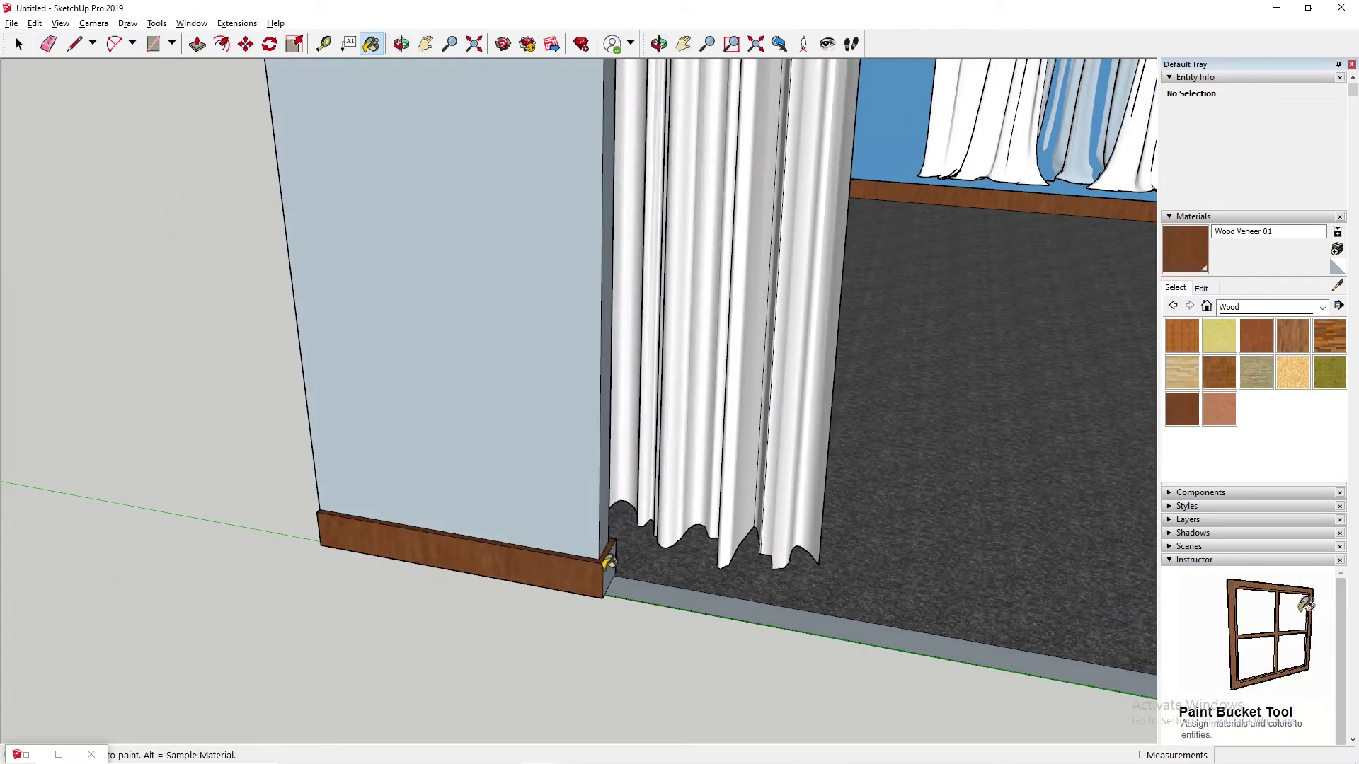
mouse_move(625, 546)
middle_down()
mouse_move(728, 403)
mouse_move(468, 512)
mouse_move(303, 616)
middle_up()
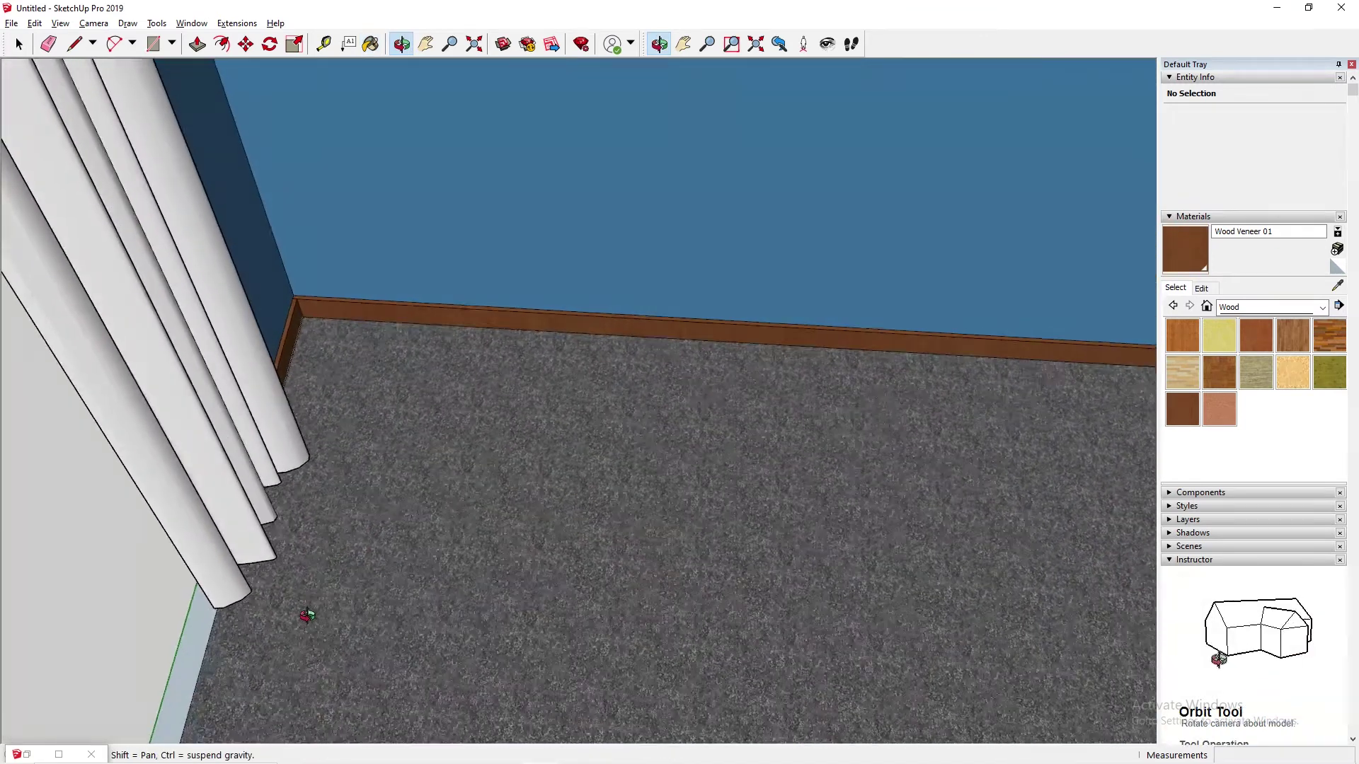
Erase the short 18 mm joint edges on top of the skirting at both ends of the back wall.
key(space)
scroll(307, 282, up, 3)
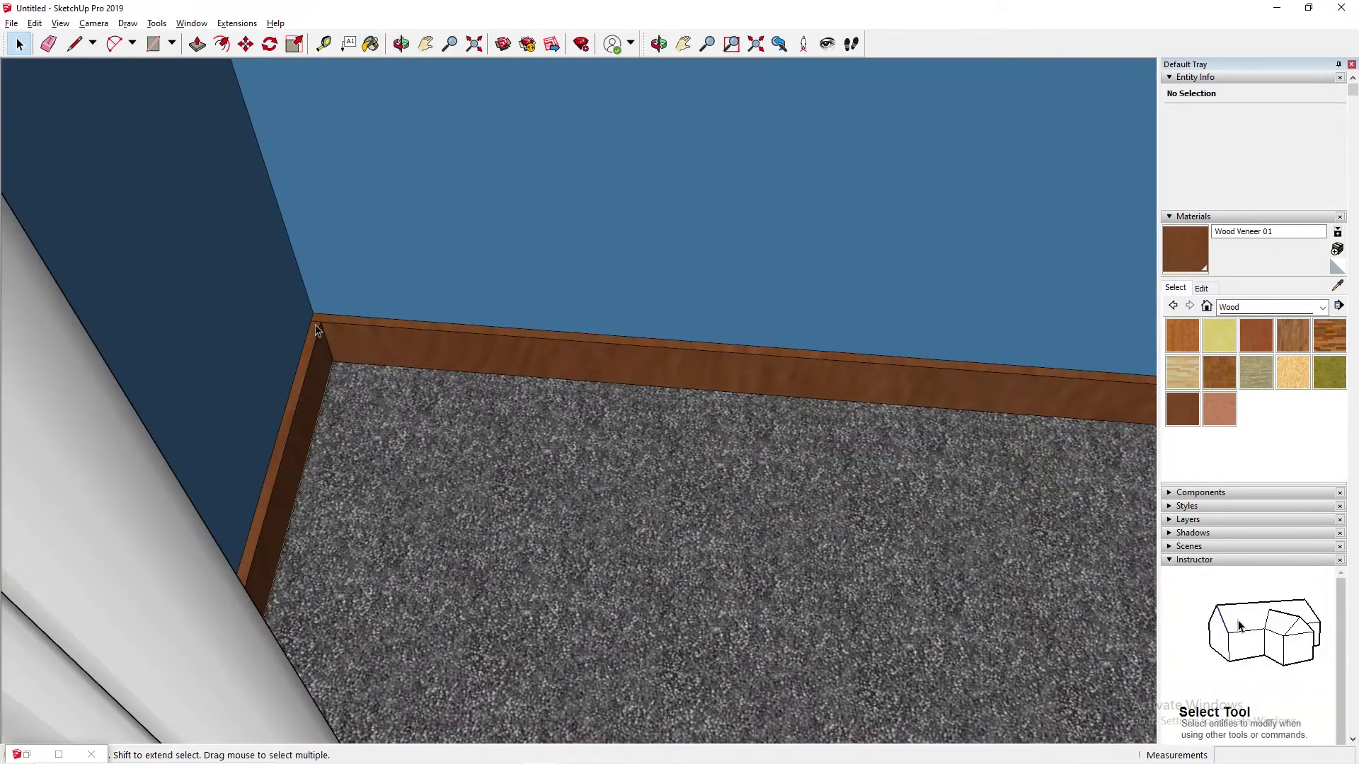
click(316, 326)
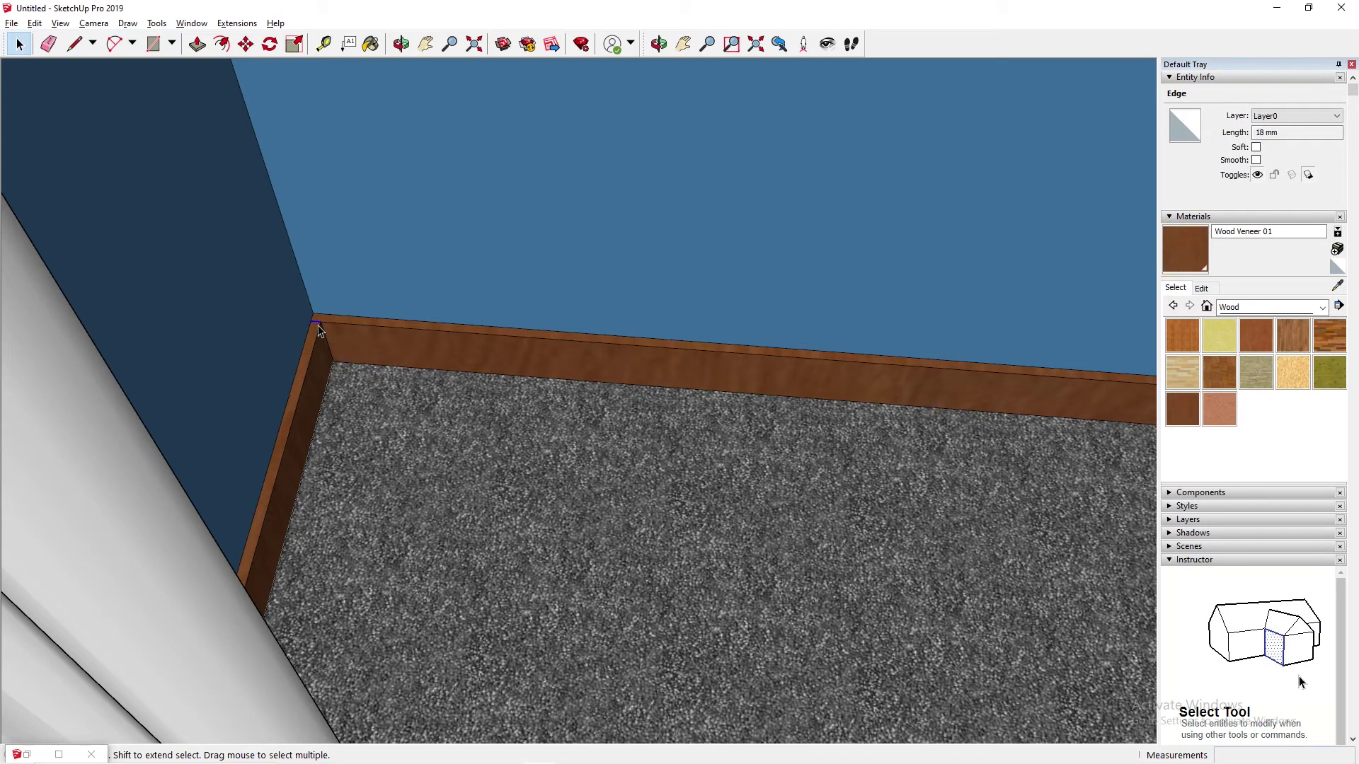
scroll(627, 275, down, 3)
shift+middle_drag(867, 315, 726, 230)
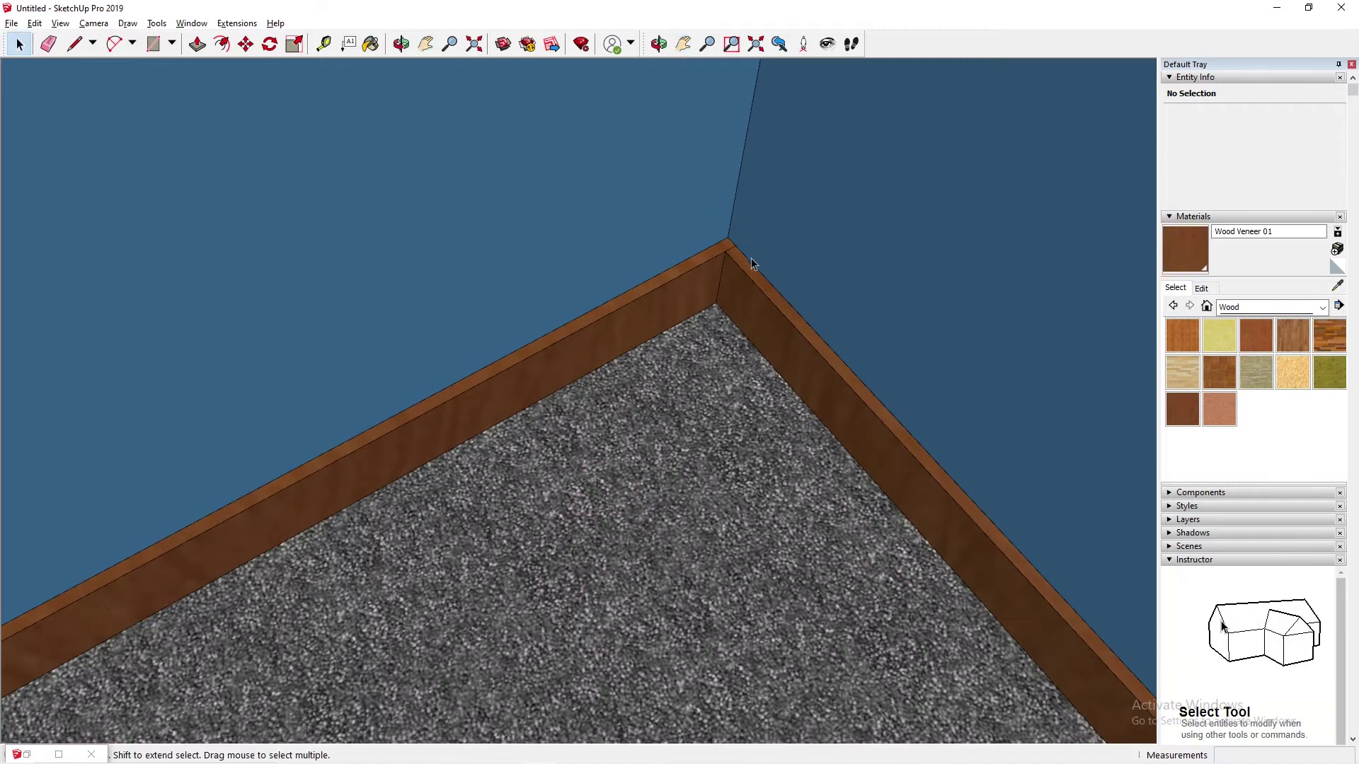
click(730, 251)
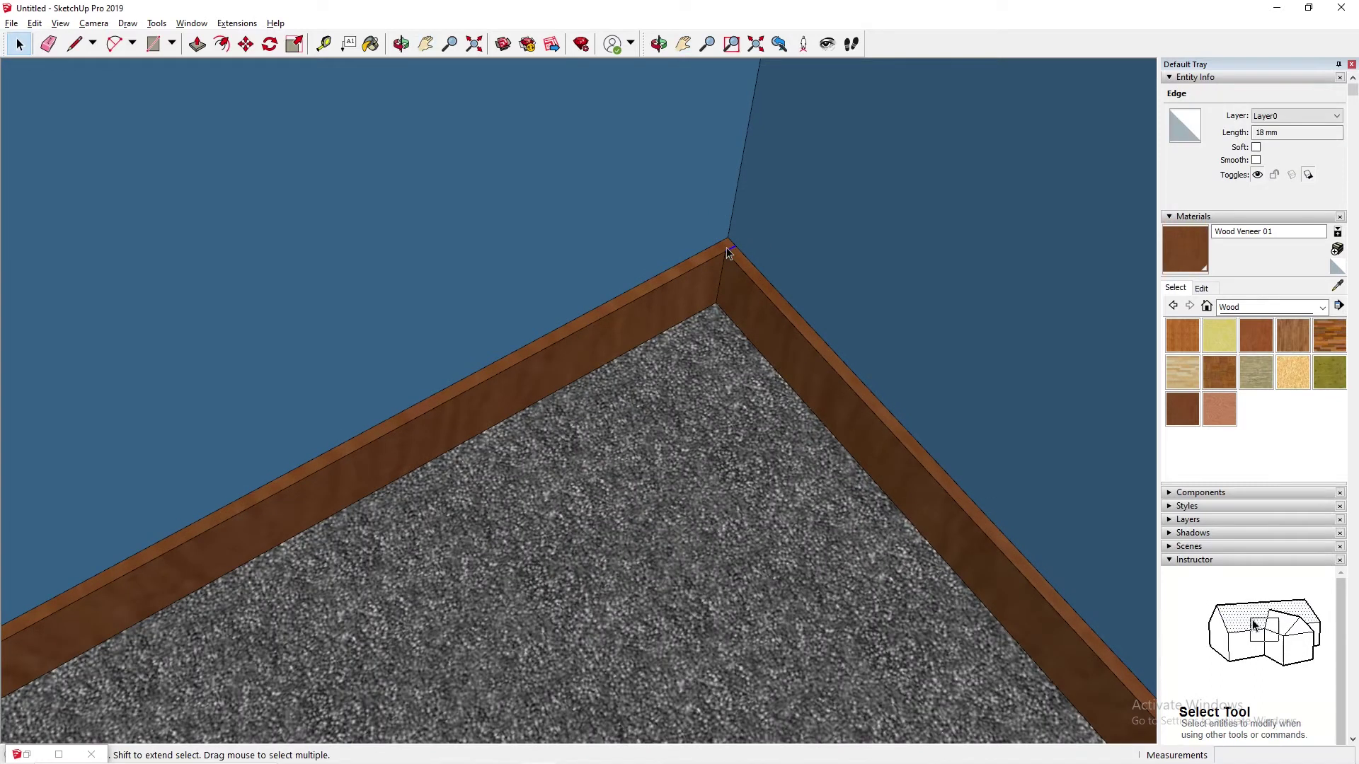
scroll(784, 312, down, 3)
Inspect the painted skirting around the whole room, viewing it from inside and from the open front.
middle_drag(737, 347, 687, 190)
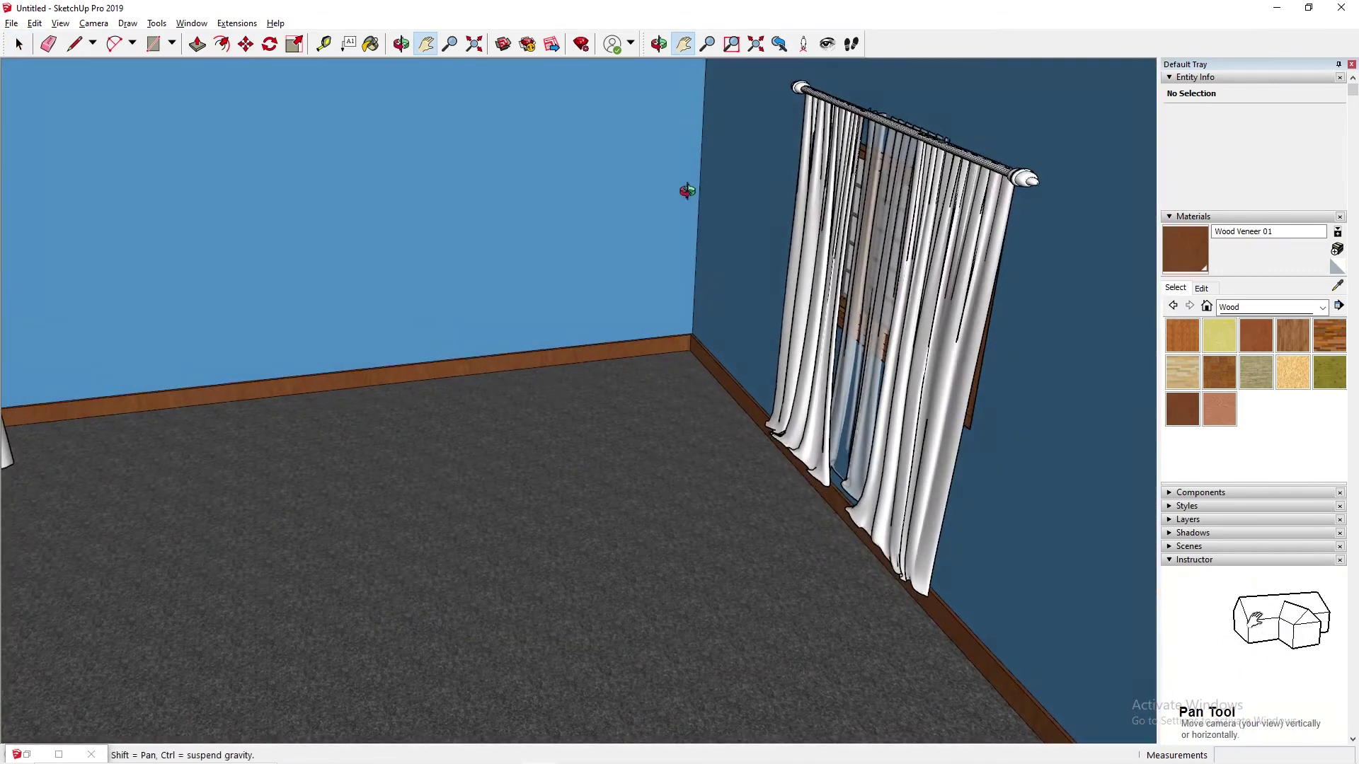
scroll(664, 316, down, 5)
middle_drag(646, 252, 503, 458)
scroll(755, 397, up, 5)
shift+middle_drag(725, 245, 692, 382)
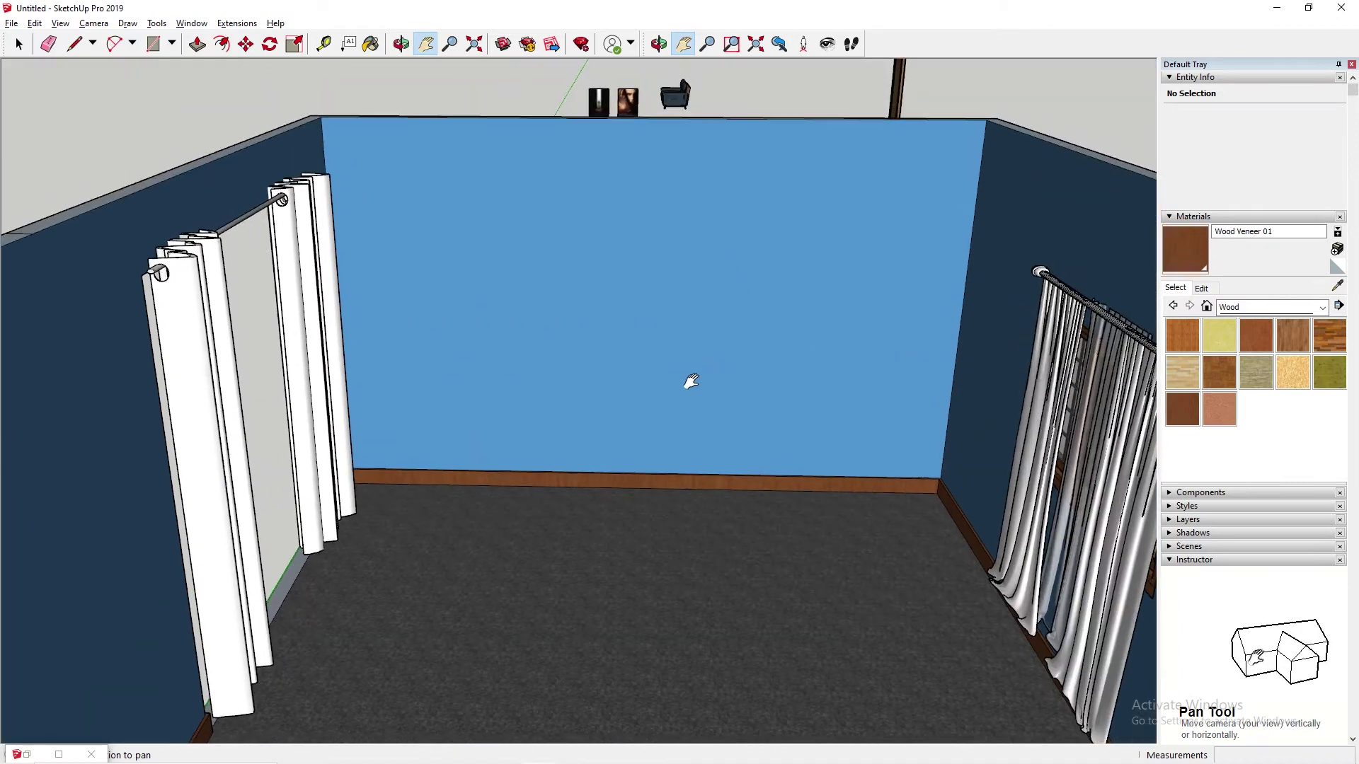
middle_drag(889, 397, 639, 321)
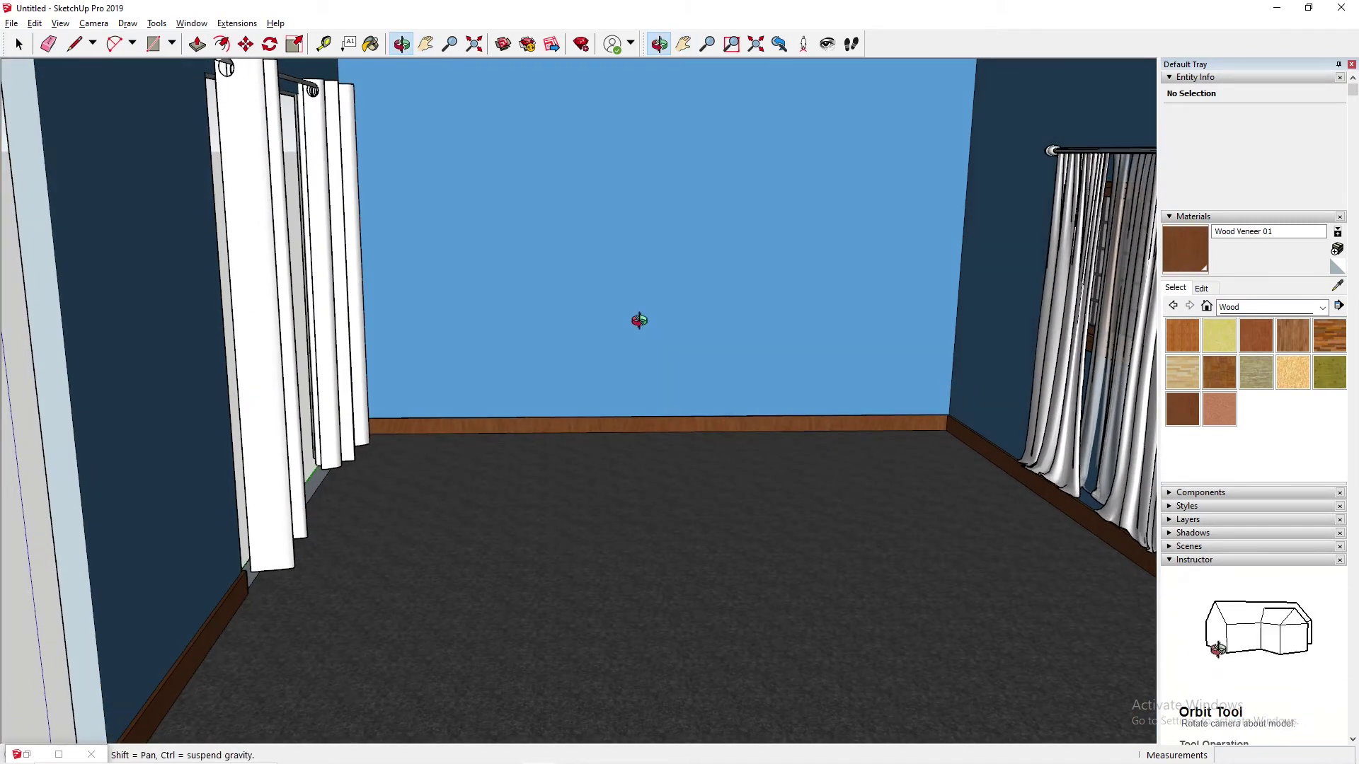
shift+middle_drag(807, 328, 646, 343)
scroll(573, 353, down, 3)
drag(551, 337, 616, 364)
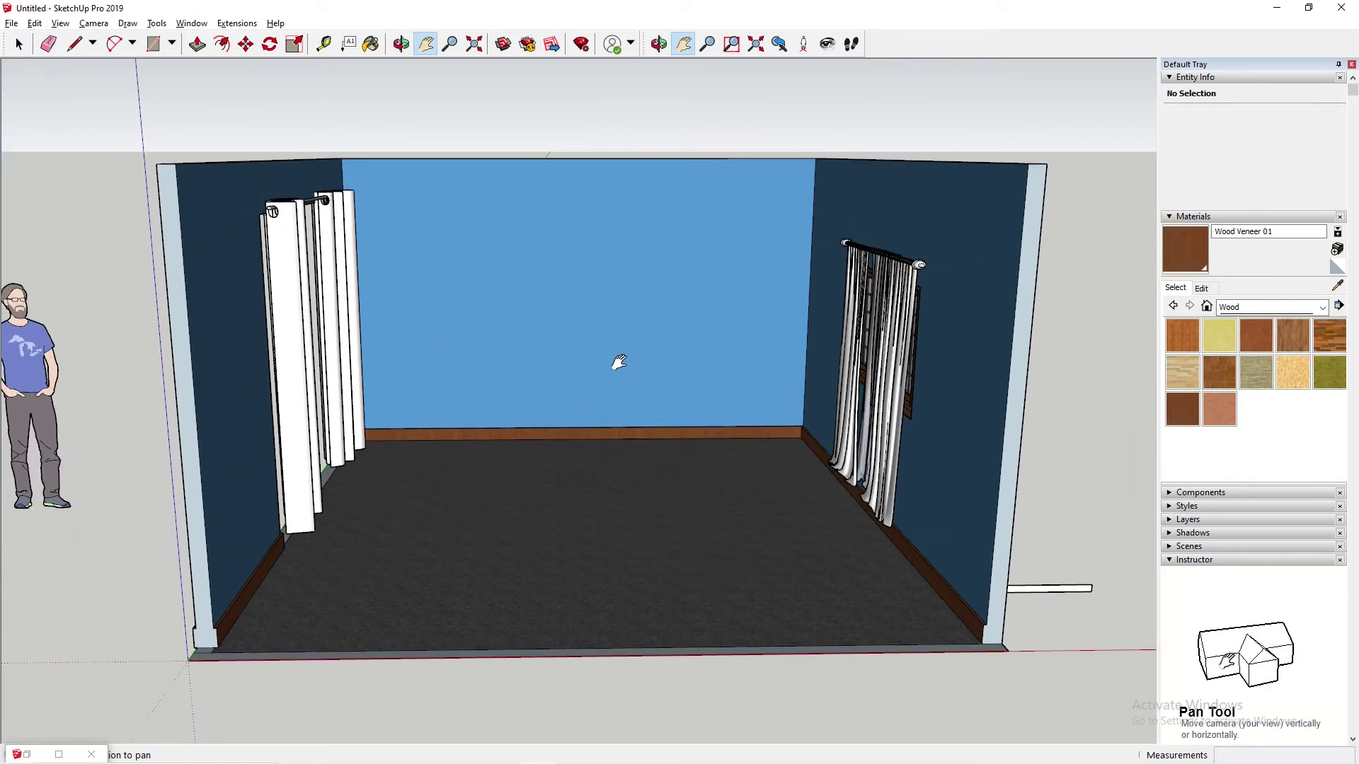
Close the Default Tray to enlarge the modelling view of the room.
click(1351, 64)
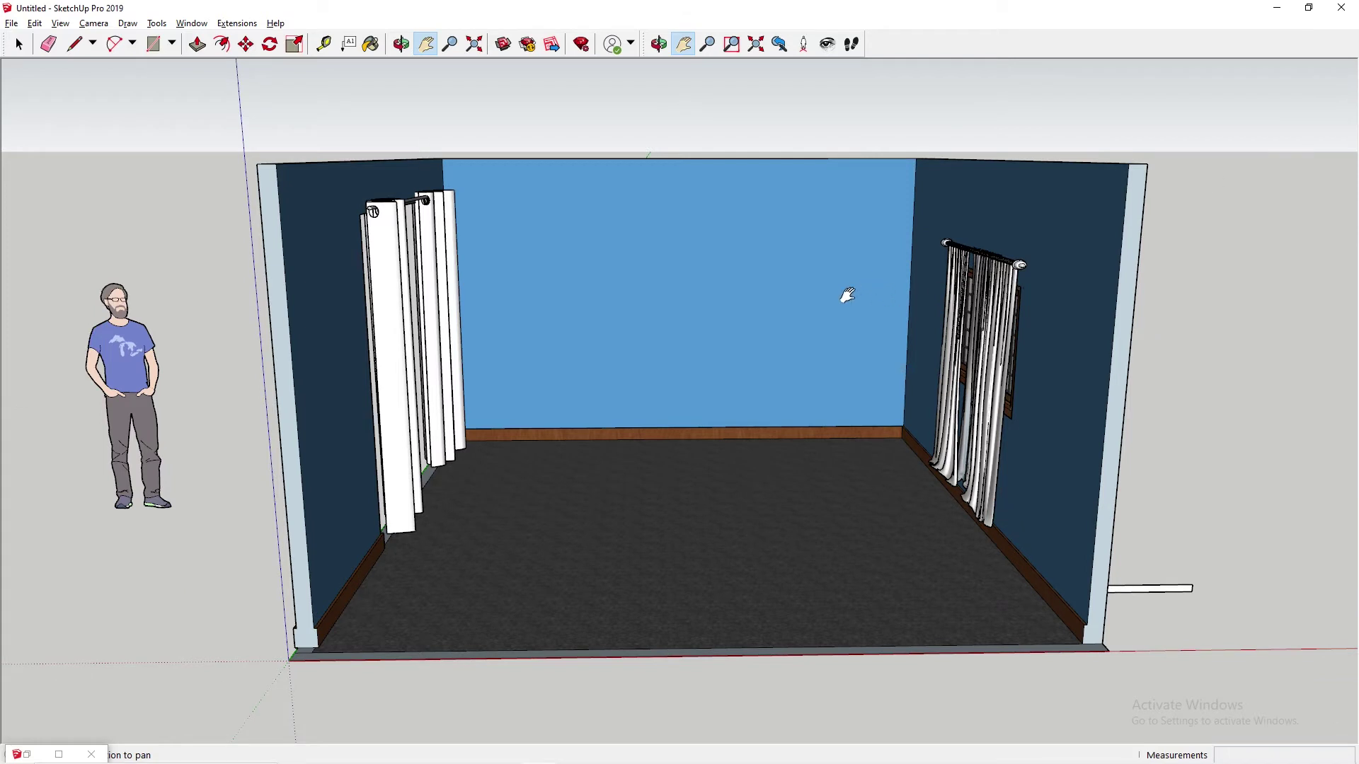
scroll(848, 295, up, 3)
middle_drag(843, 303, 862, 261)
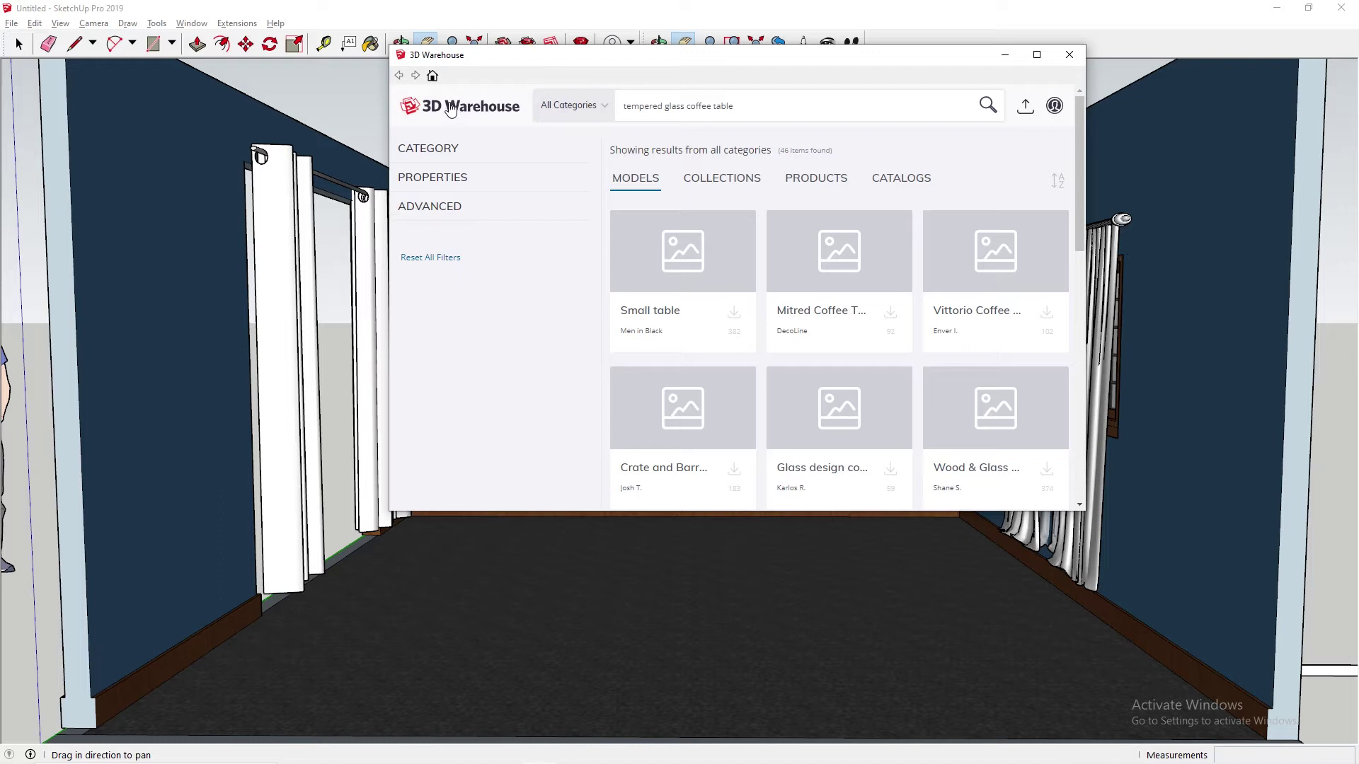
Search 3D Warehouse for "lounge suit".
click(503, 116)
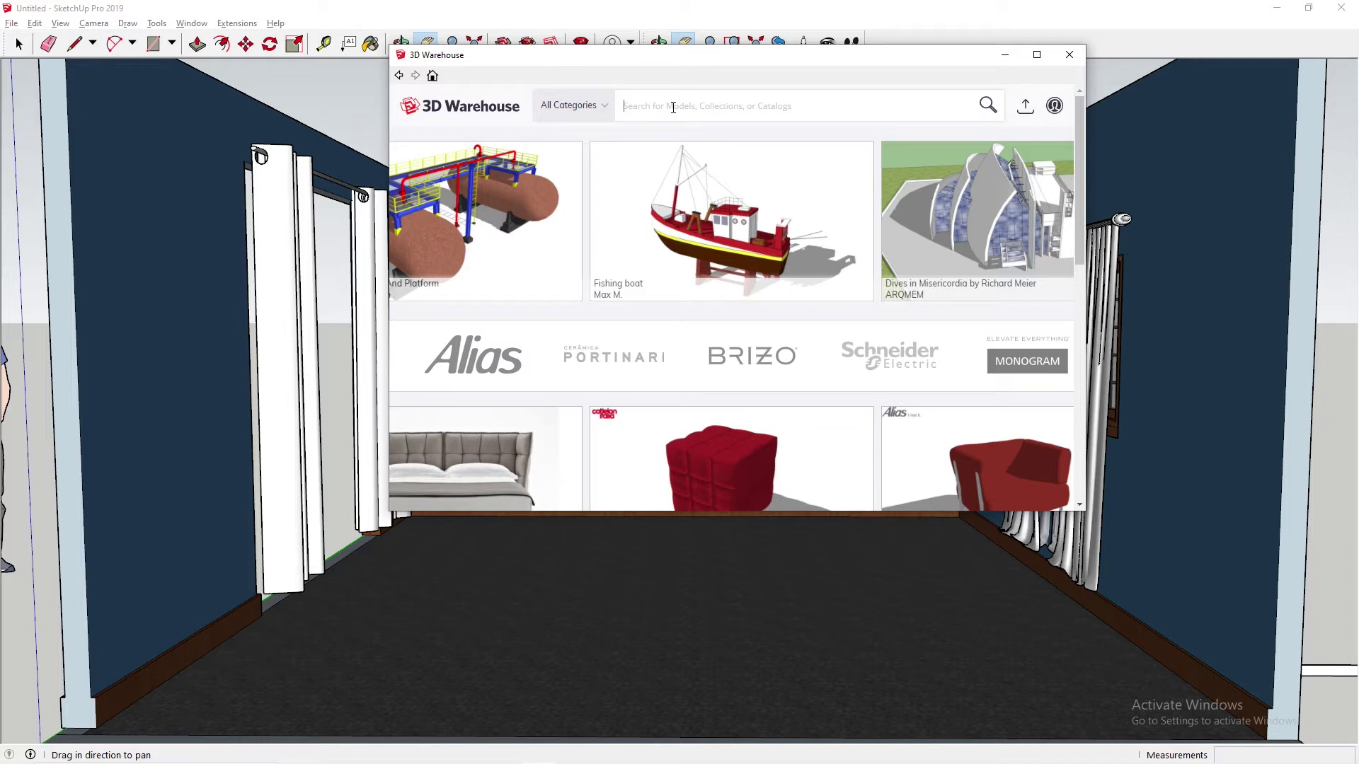
click(673, 108)
text(lounge suit)
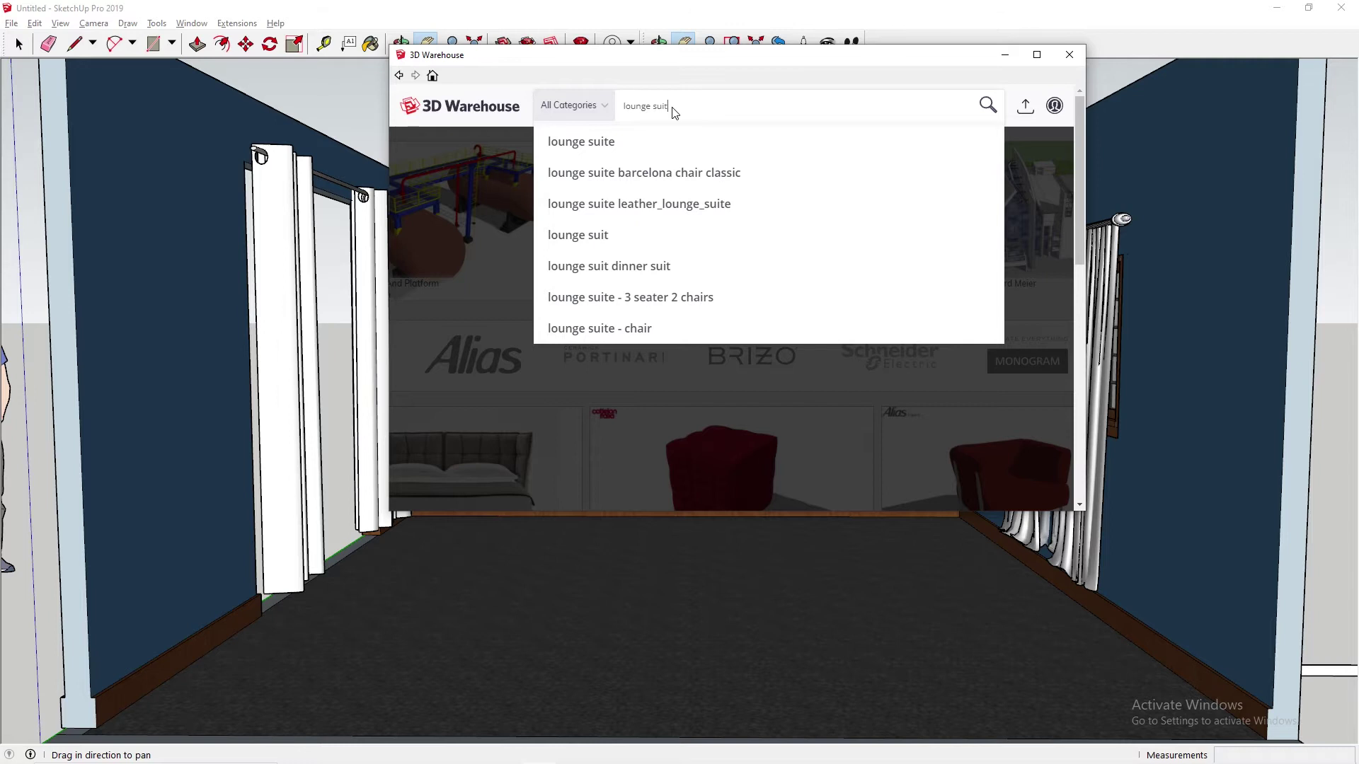
key(Return)
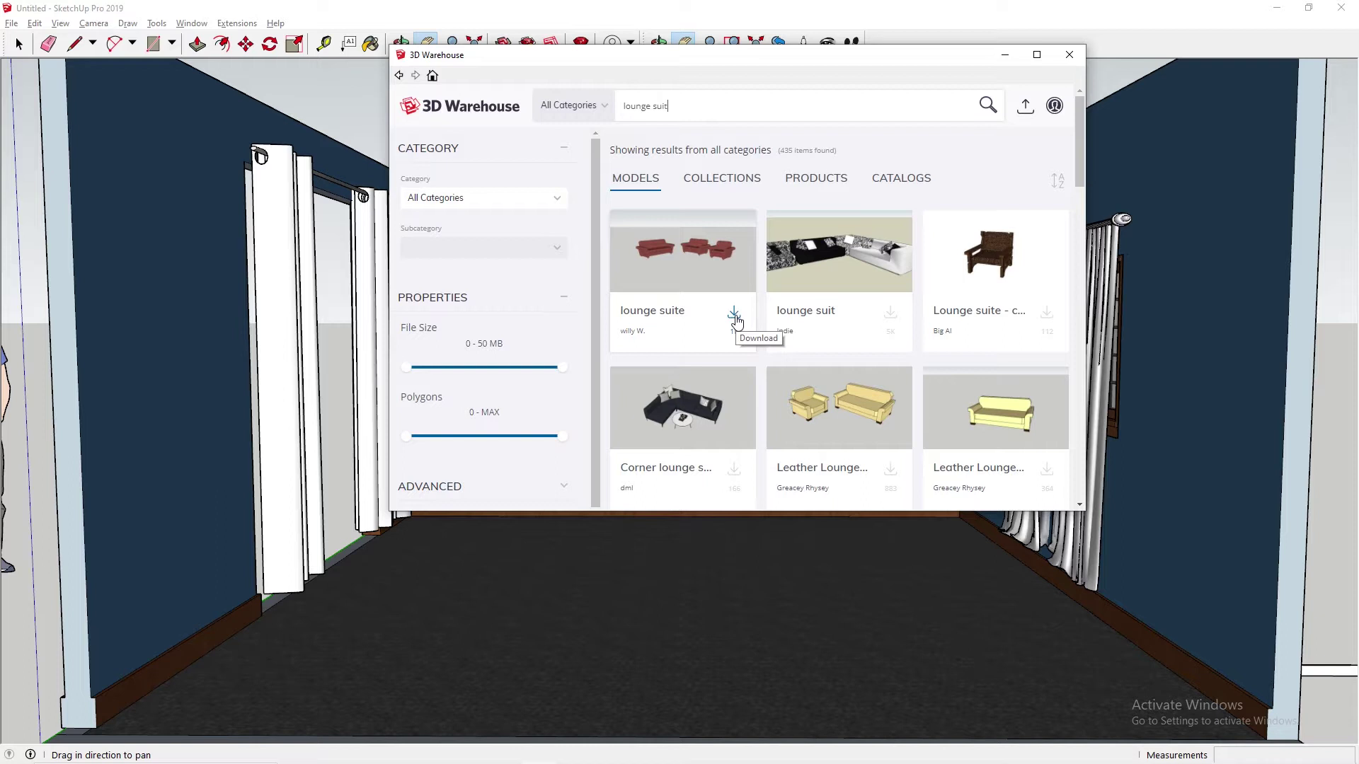
Download the black modern lounge suite with a sofa and armchair directly into the model.
scroll(779, 325, down, 3)
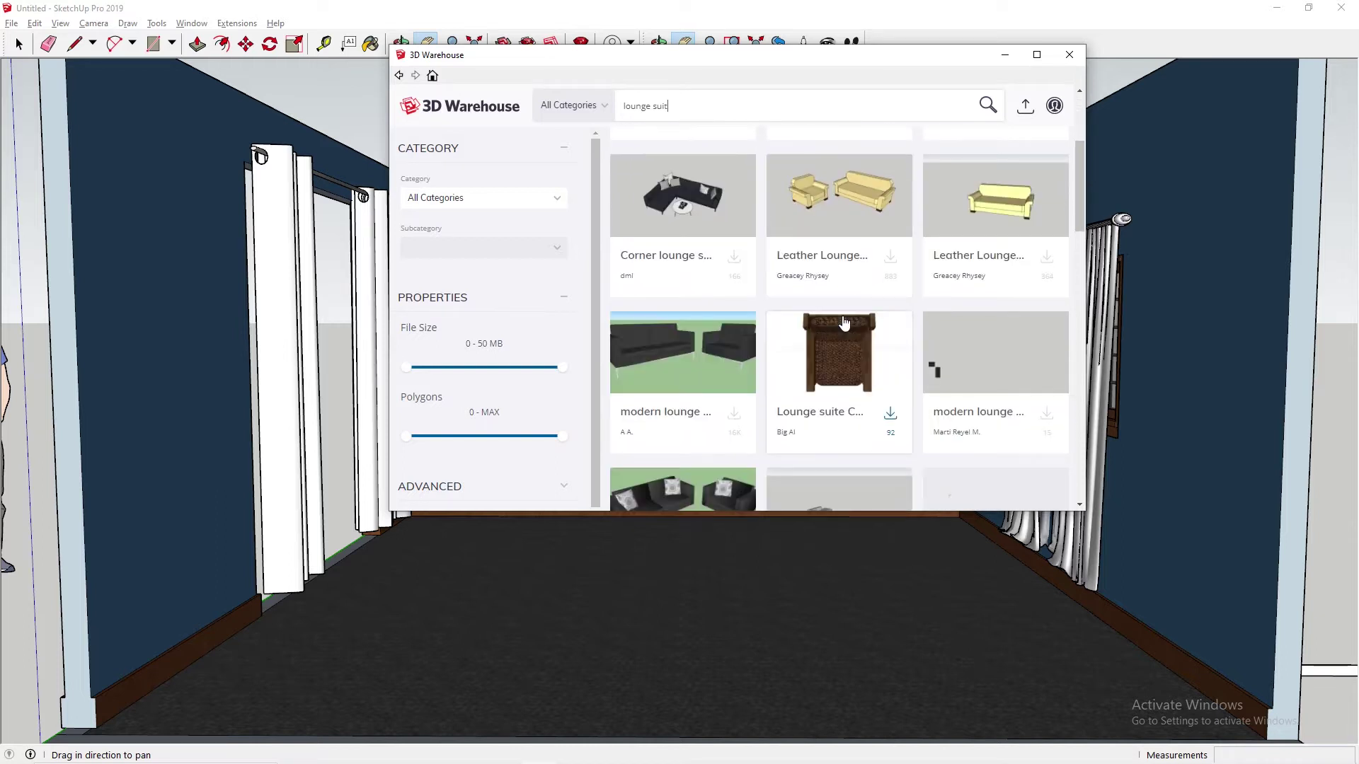
scroll(870, 347, down, 1)
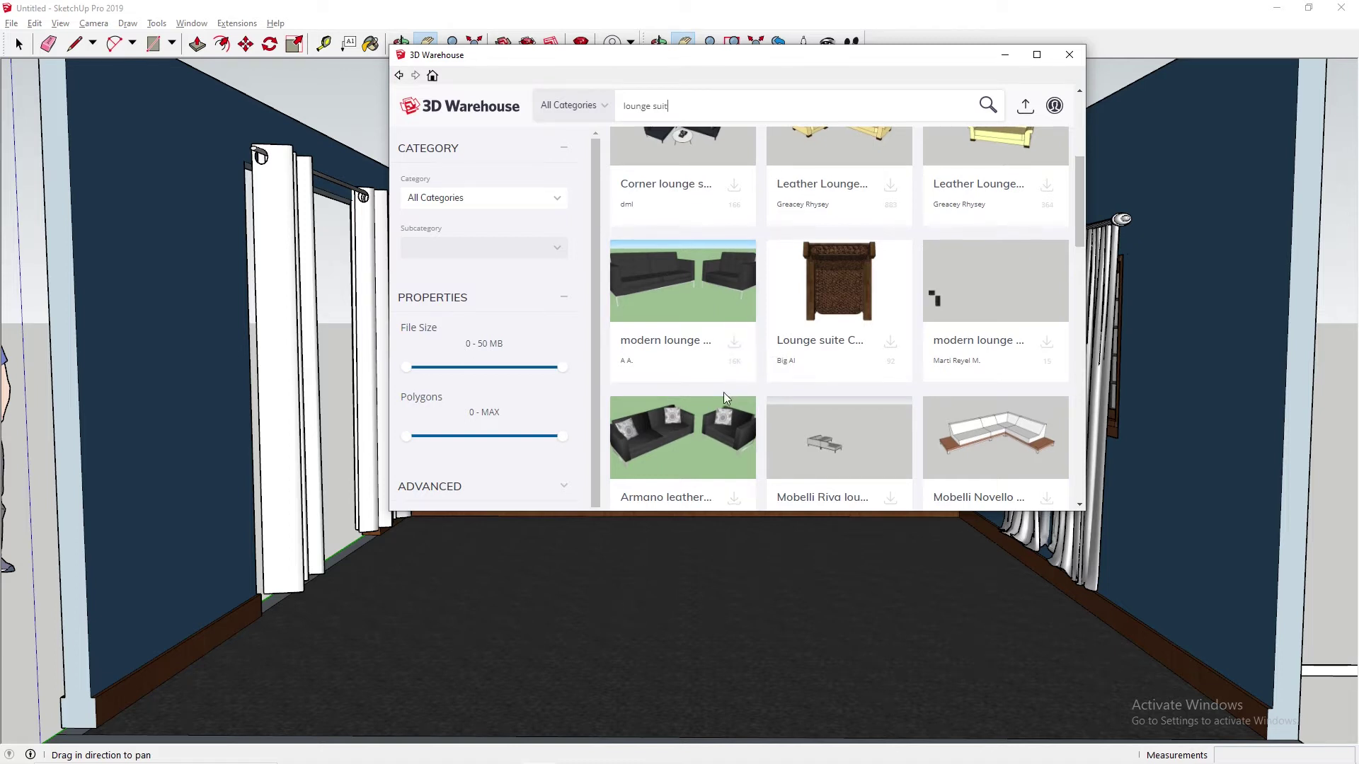
scroll(724, 392, down, 1)
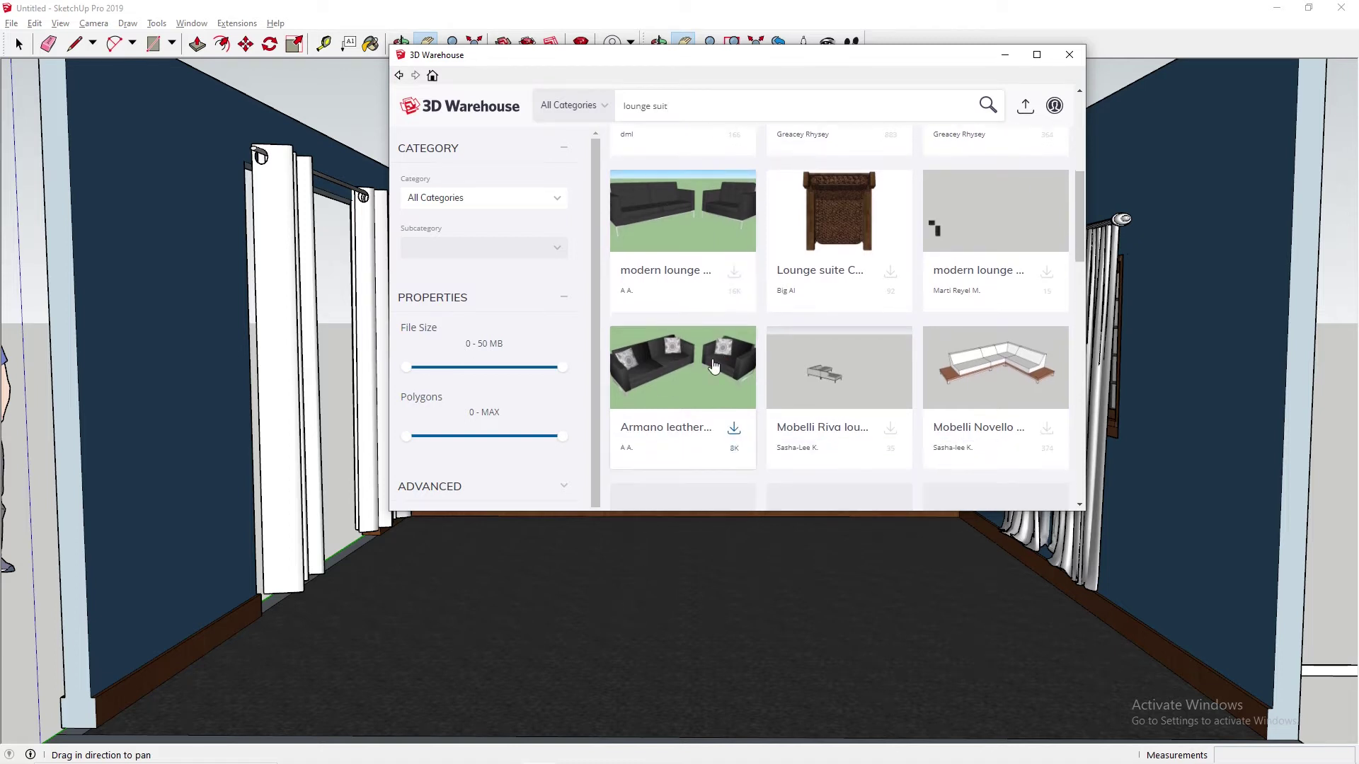
click(733, 282)
click(699, 317)
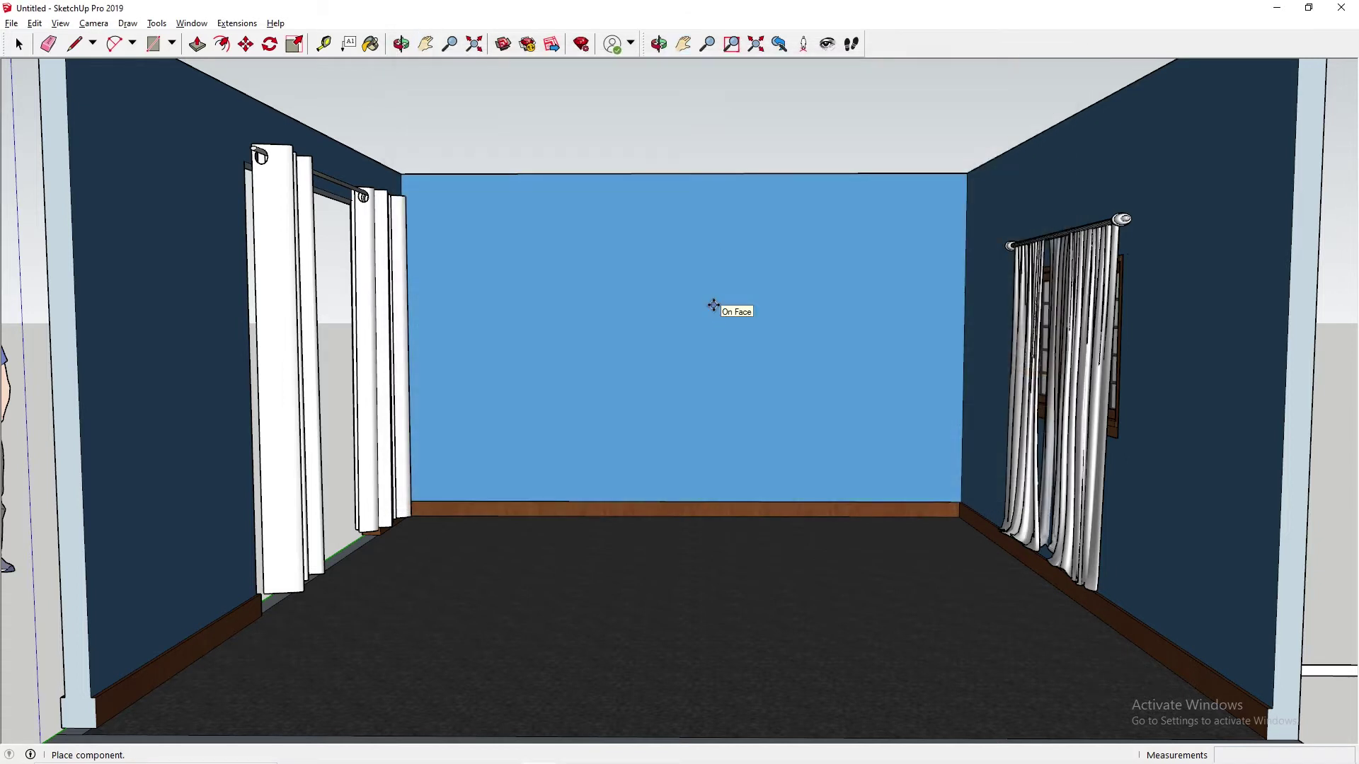
Place the downloaded lounge suite on the open ground outside the room, beyond the window wall.
scroll(647, 631, down, 3)
key(o)
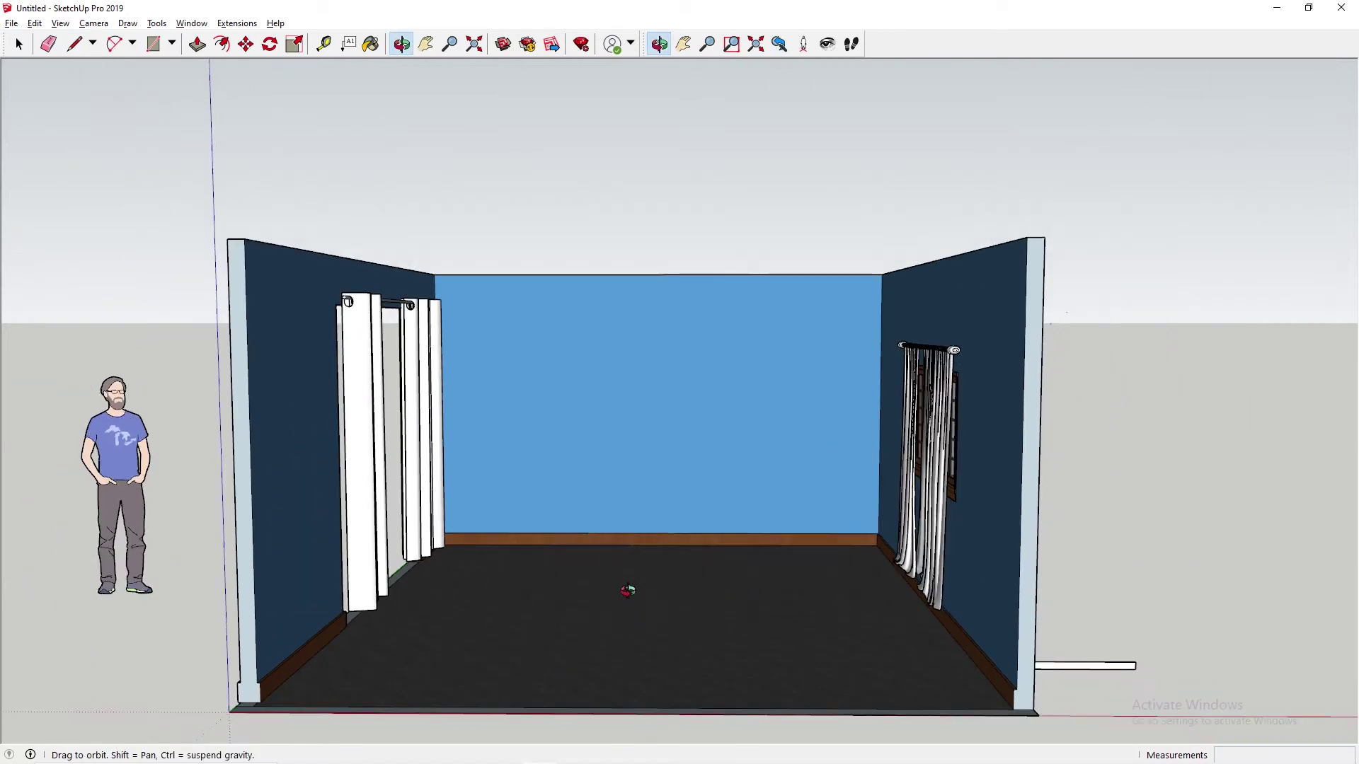
middle_drag(628, 591, 695, 576)
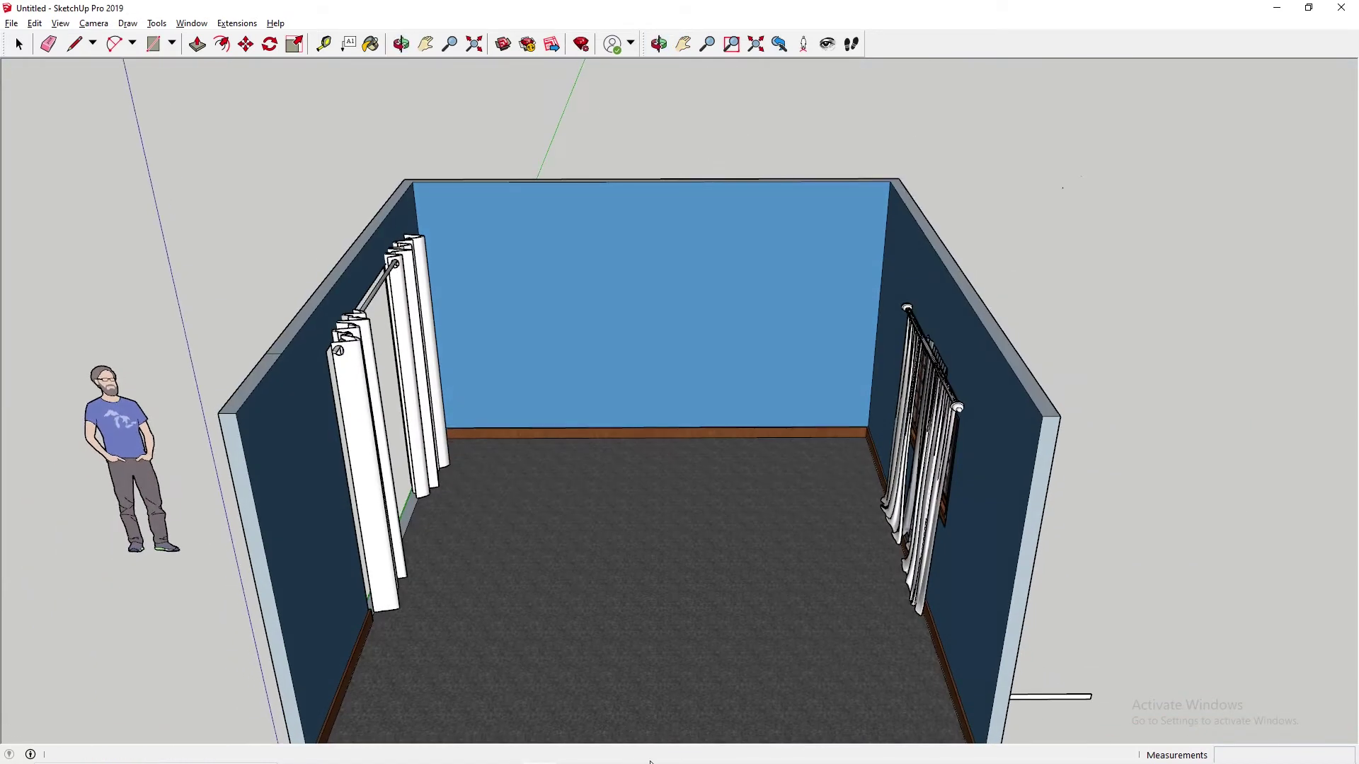
click(1179, 537)
Explode the lounge suite component so the sofa and the armchair can be handled separately.
shift+middle_drag(1223, 233, 1069, 520)
shift+middle_drag(604, 155, 1083, 371)
scroll(854, 420, up, 4)
shift+middle_drag(692, 405, 710, 321)
key(space)
click(537, 184)
click(626, 355)
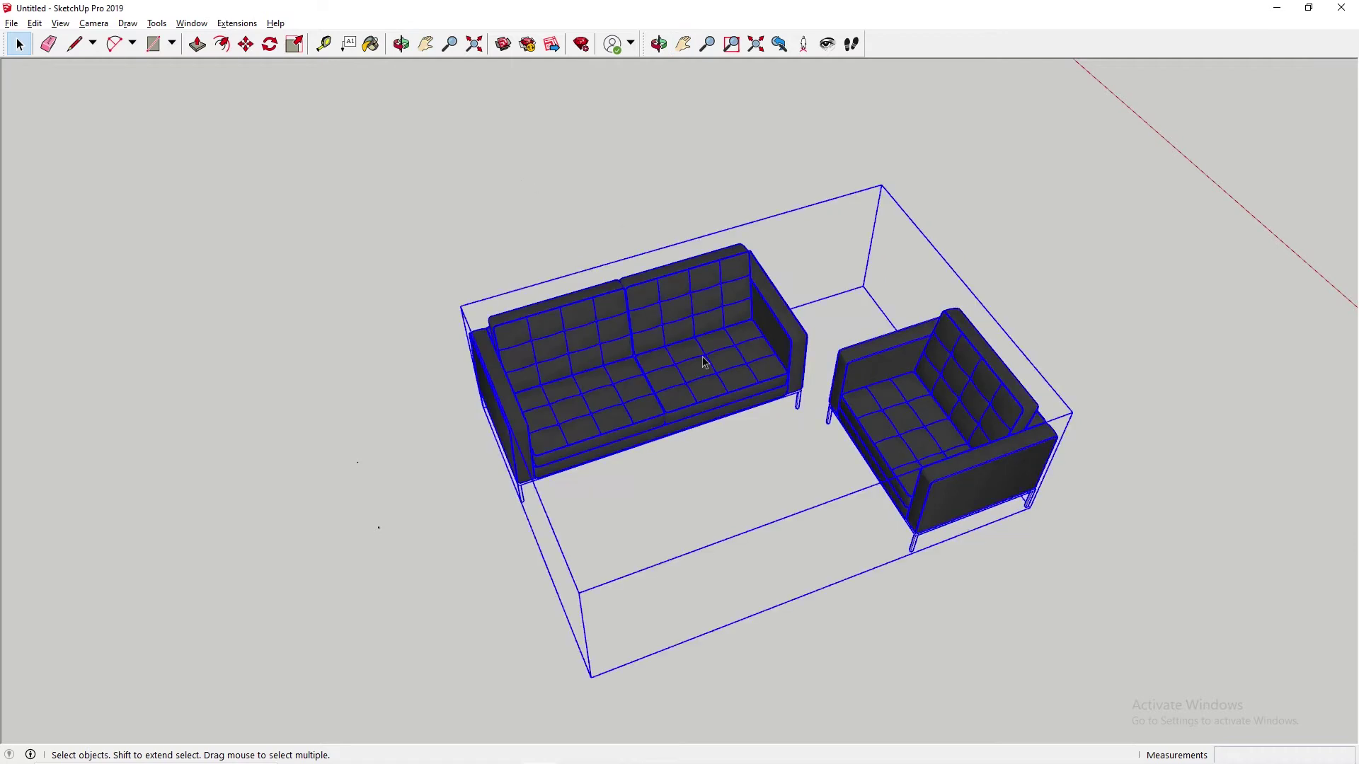
right_click(702, 357)
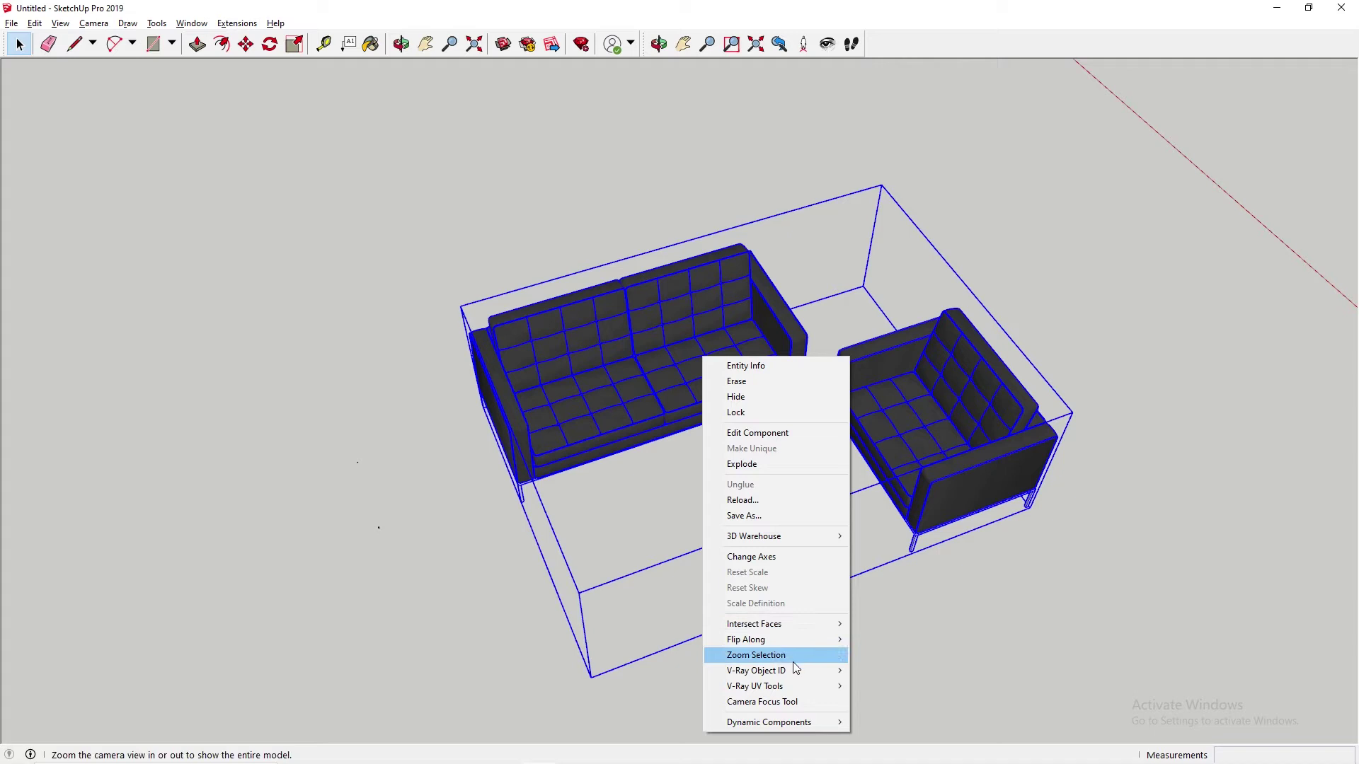
click(777, 469)
Copy the sofa and paste the duplicate beside the original, on the side away from the armchair.
click(1221, 473)
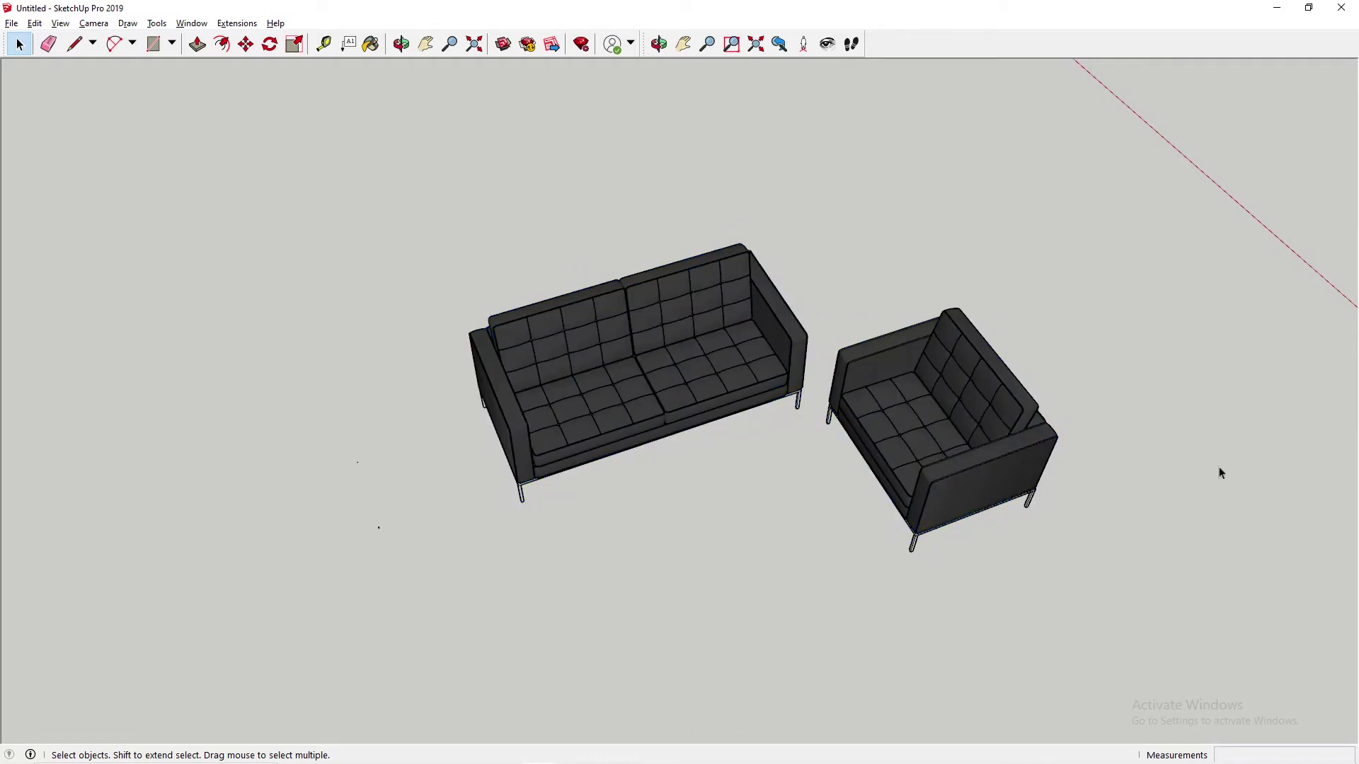
click(928, 406)
click(633, 340)
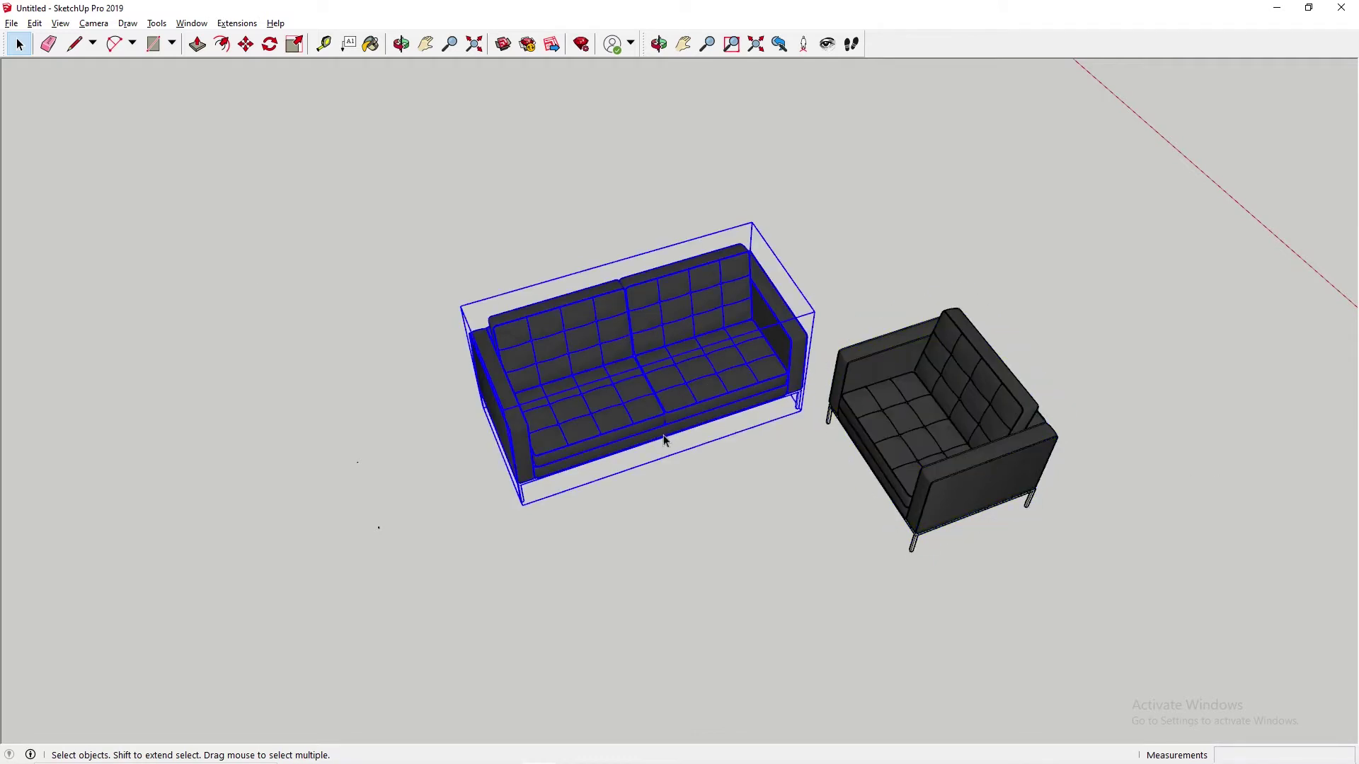
click(380, 480)
key(ctrl+v)
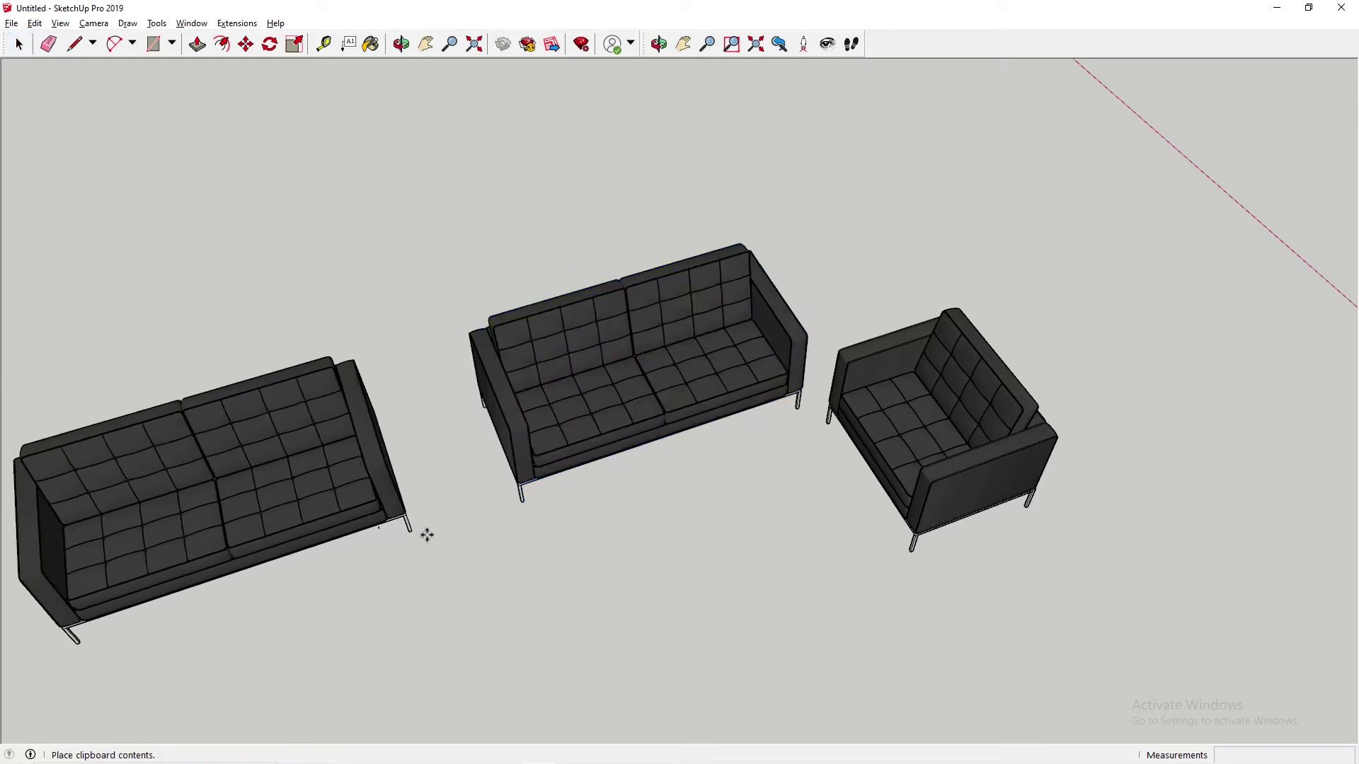
click(480, 516)
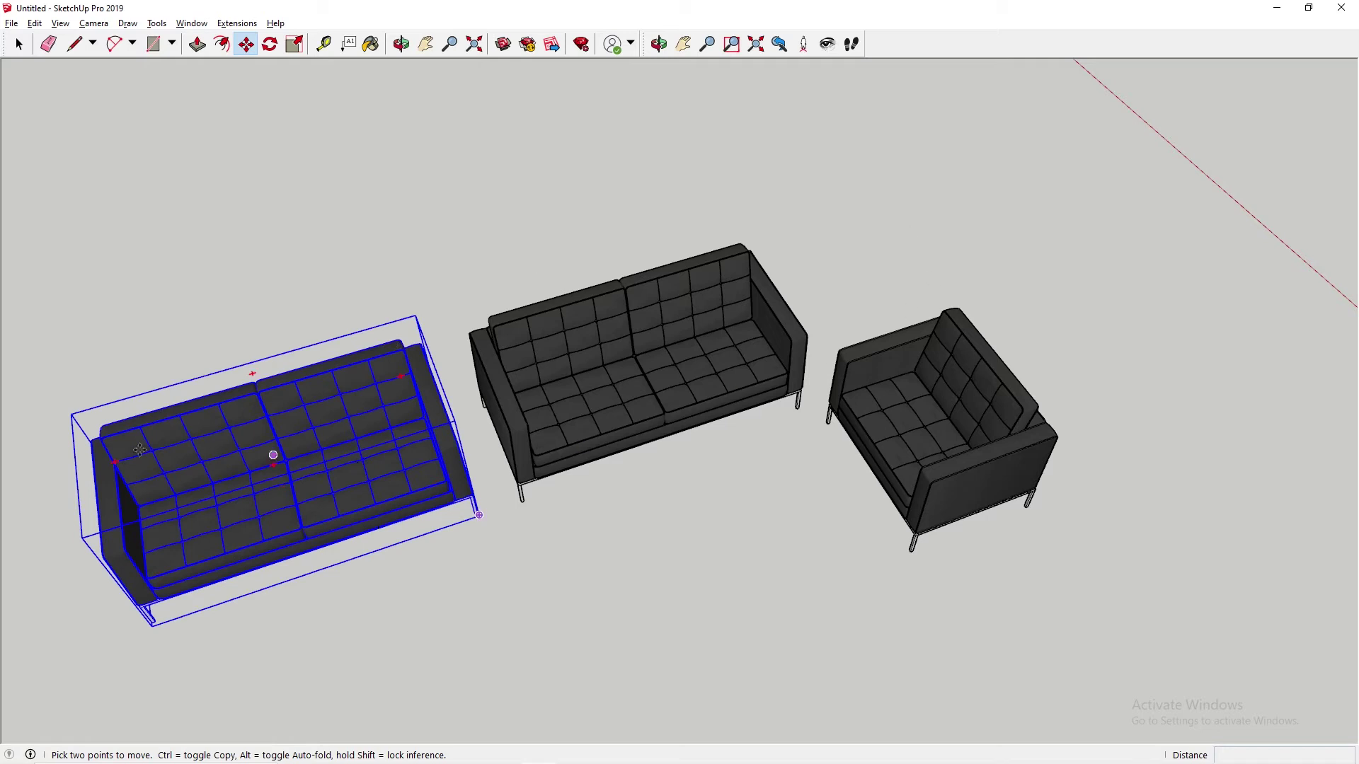
Make the duplicated sofa a unique component.
key(space)
click(388, 259)
click(597, 350)
click(316, 431)
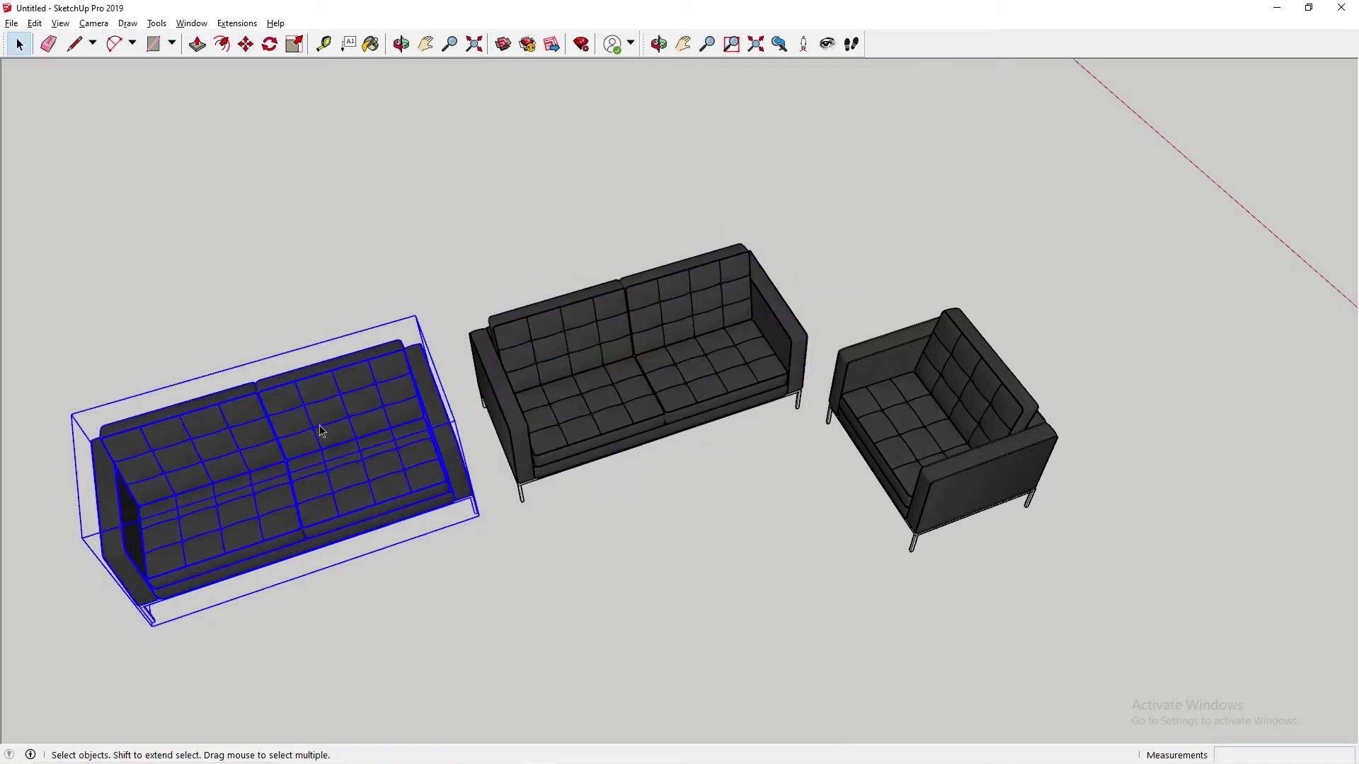
right_click(320, 425)
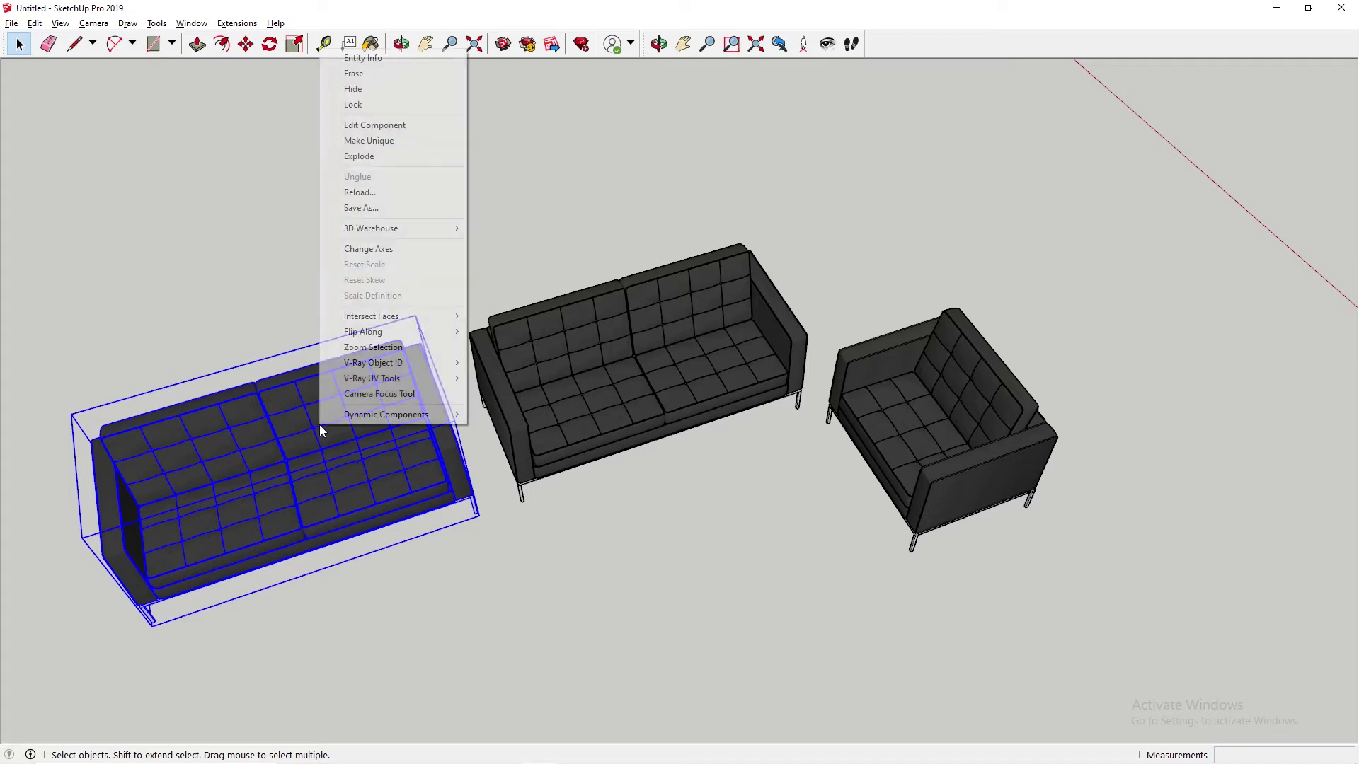
click(383, 141)
Open the original sofa for editing, select everything inside it and paint it with 0003_DeepPink from Colors-Named.
double_click(633, 362)
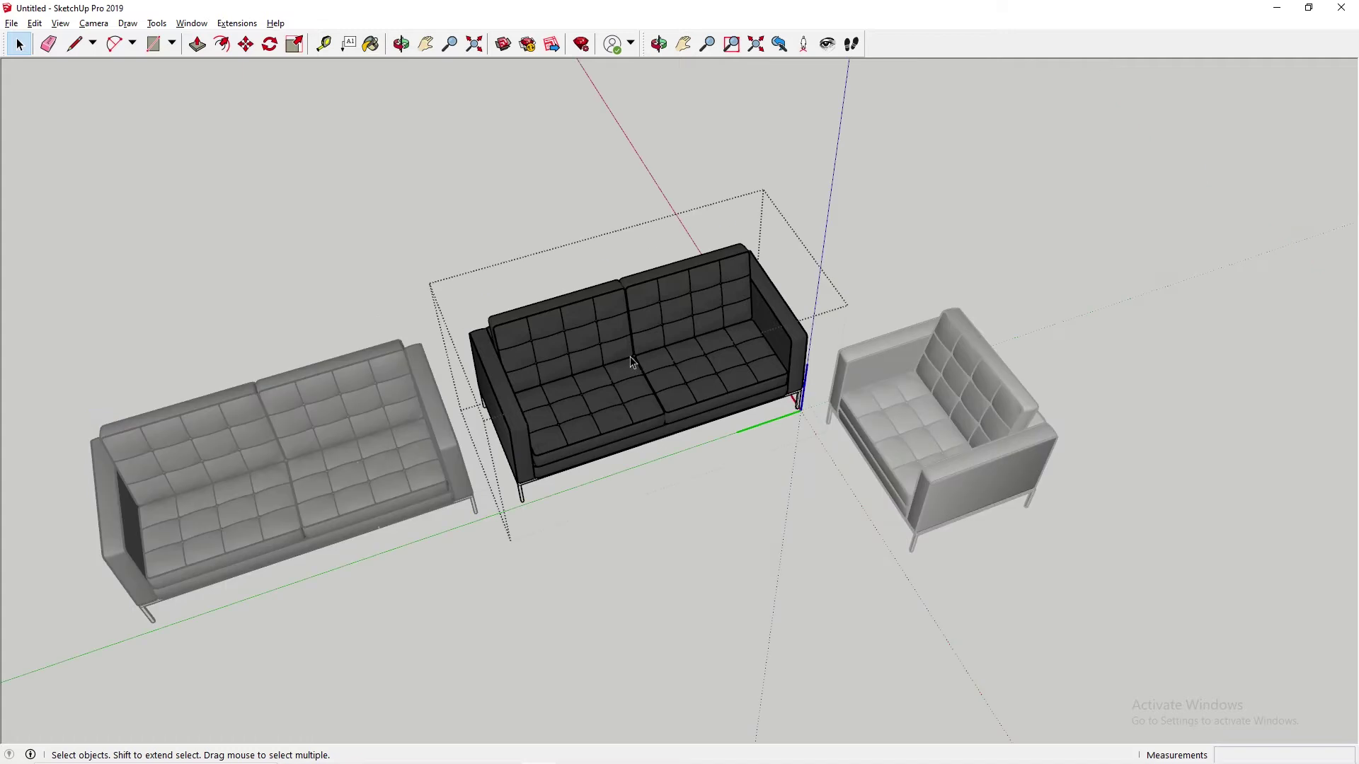
key(ctrl+a)
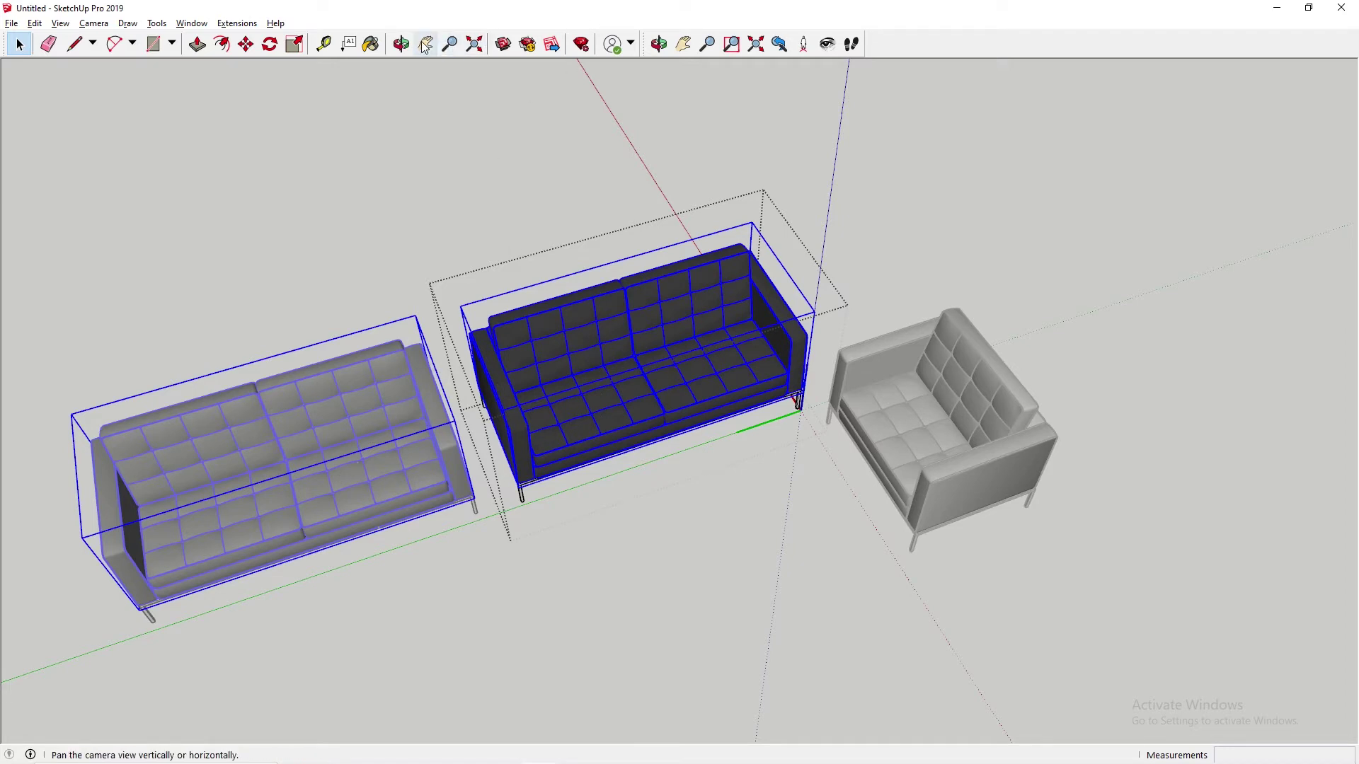
click(371, 45)
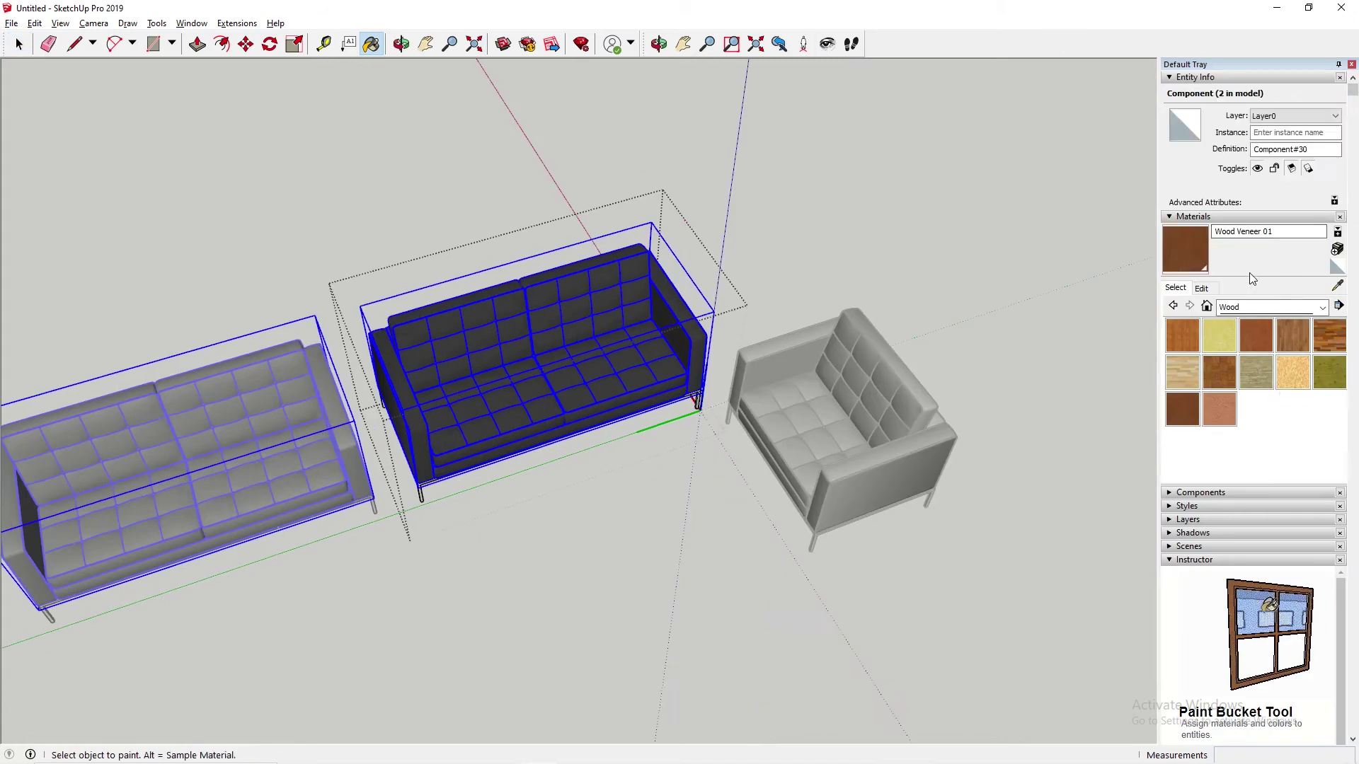
click(1274, 307)
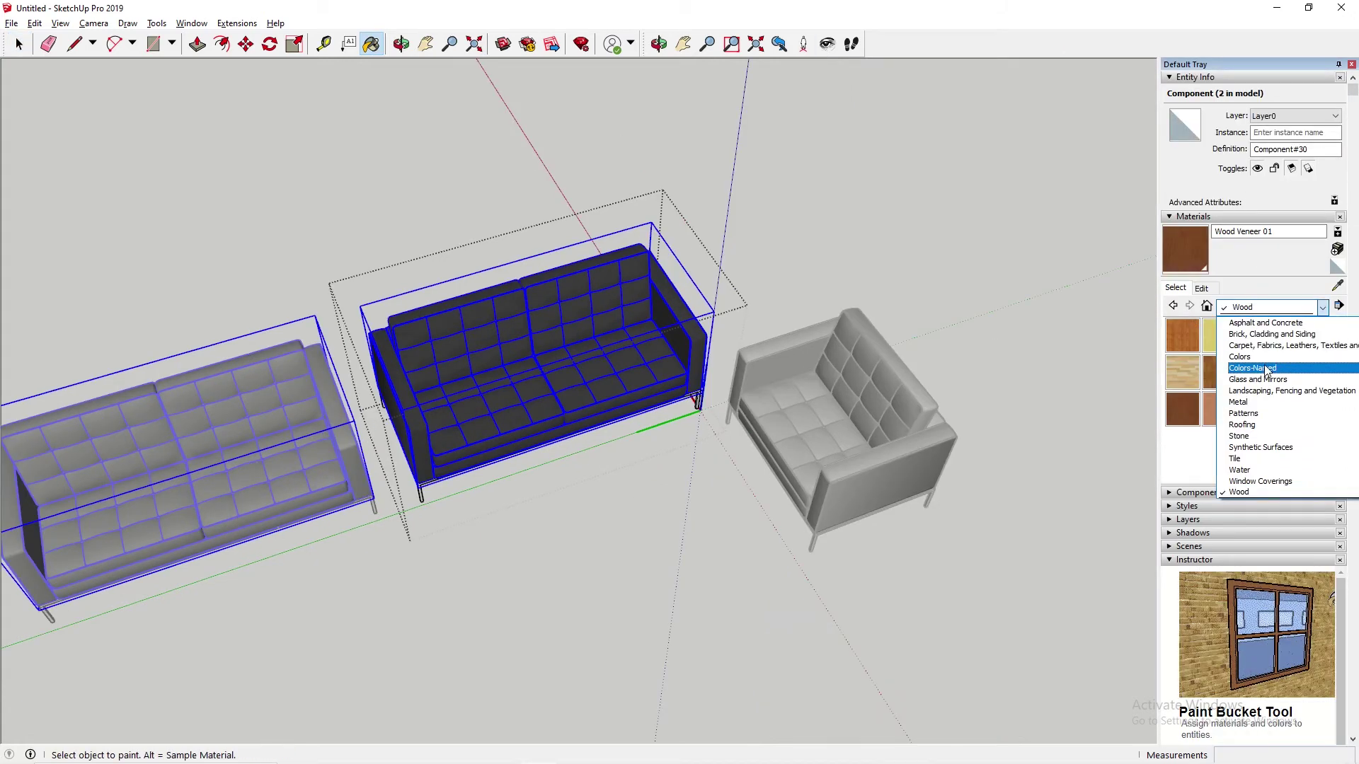
click(1268, 370)
click(1253, 333)
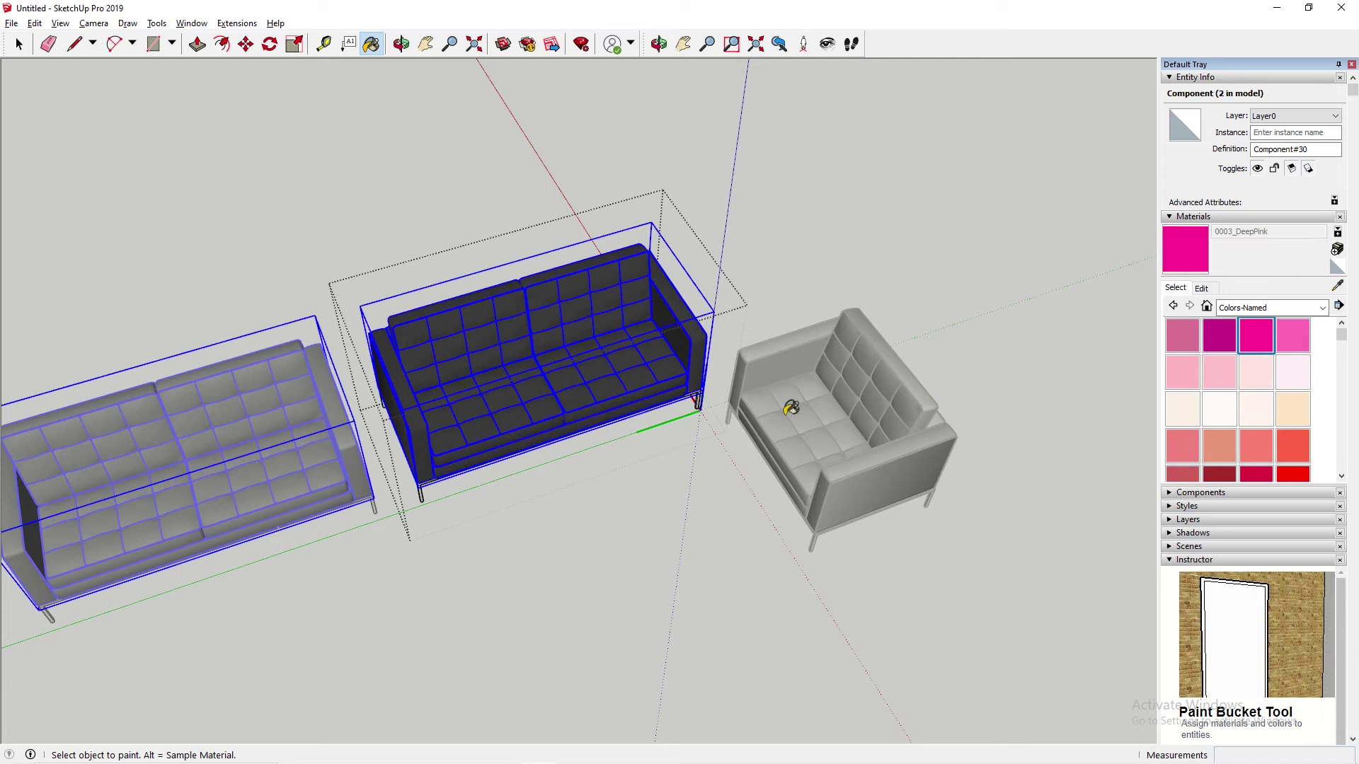
click(575, 311)
key(space)
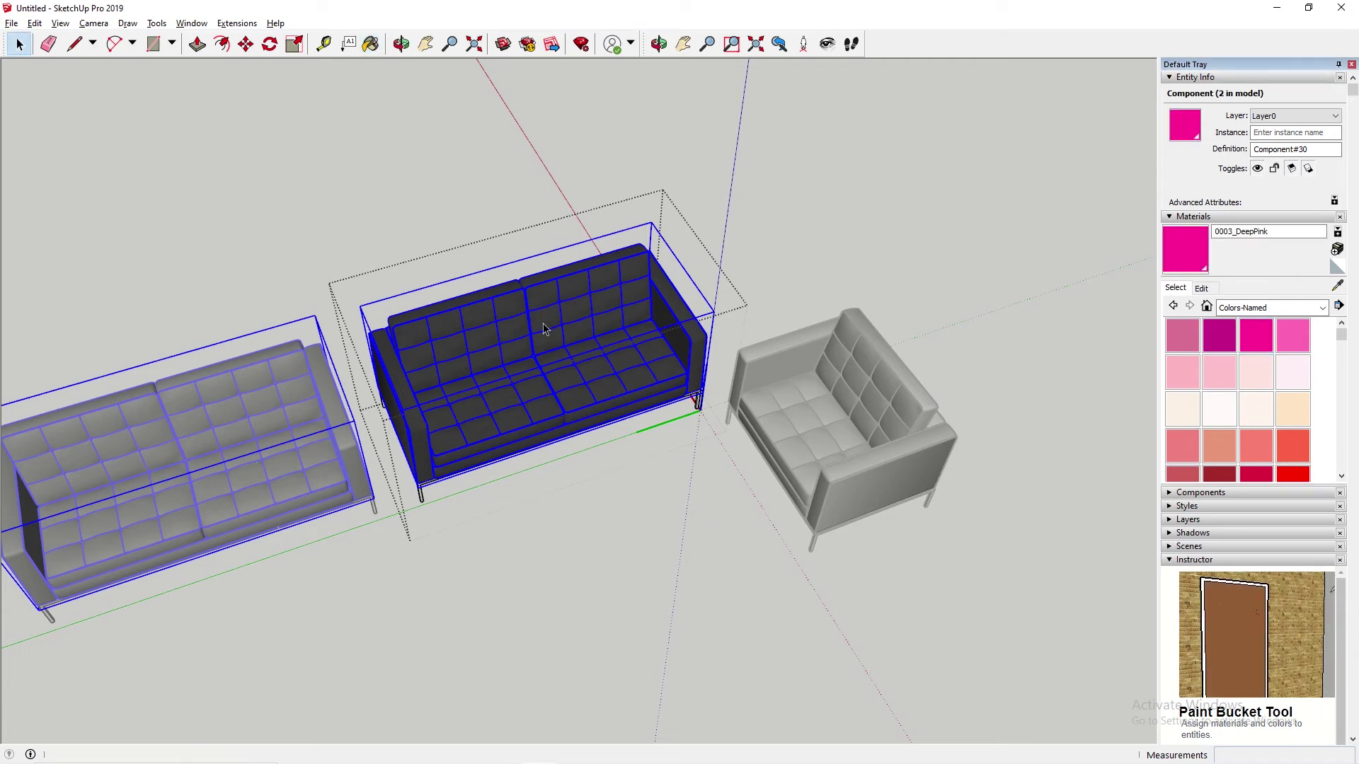
Open the nested backrest cushion of the original sofa and paint one of its tufted squares with 0002_MediumVioletRed.
double_click(548, 327)
double_click(547, 323)
double_click(552, 322)
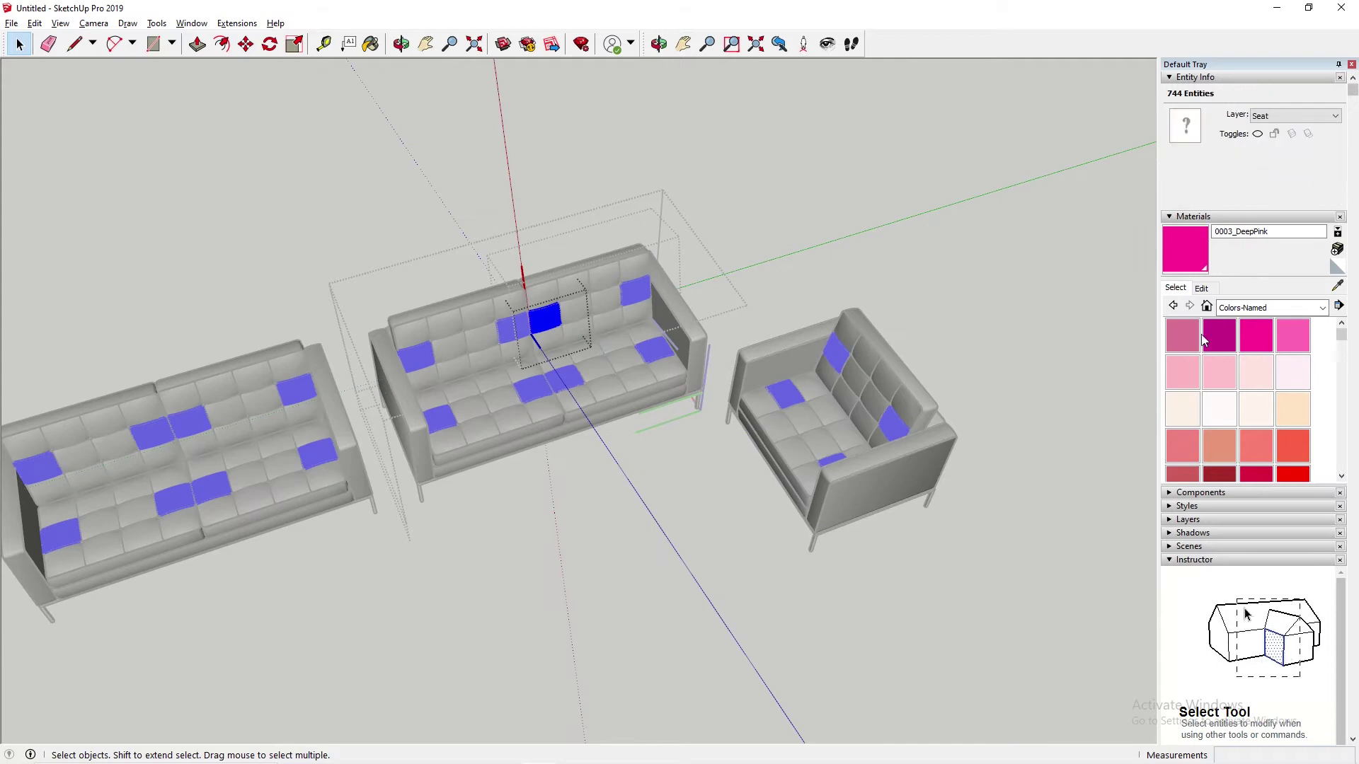
click(1215, 332)
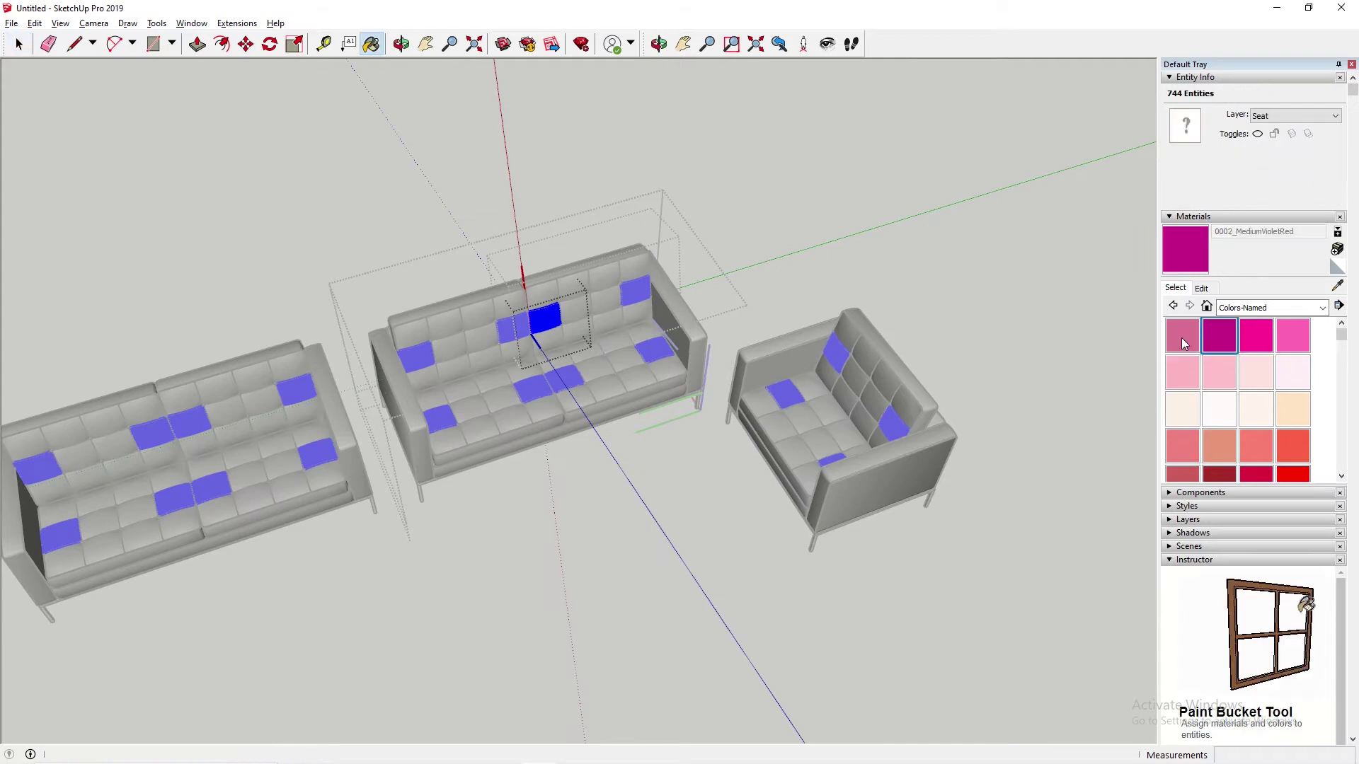
click(551, 314)
key(space)
click(623, 477)
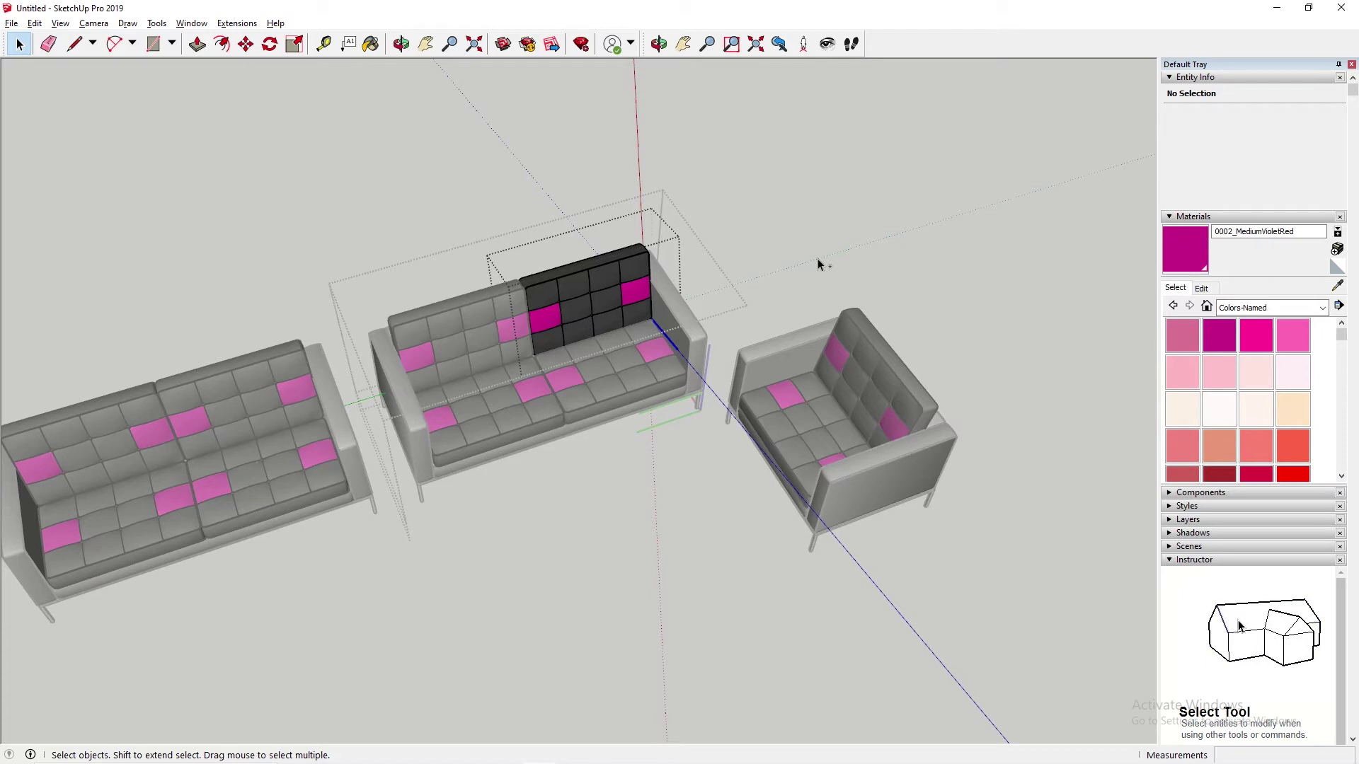
Undo the violet-red and pink paint on the seating and close the sofa component.
key(ctrl+z)
key(ctrl+z)
key(ctrl+z)
key(ctrl+z)
key(ctrl+z)
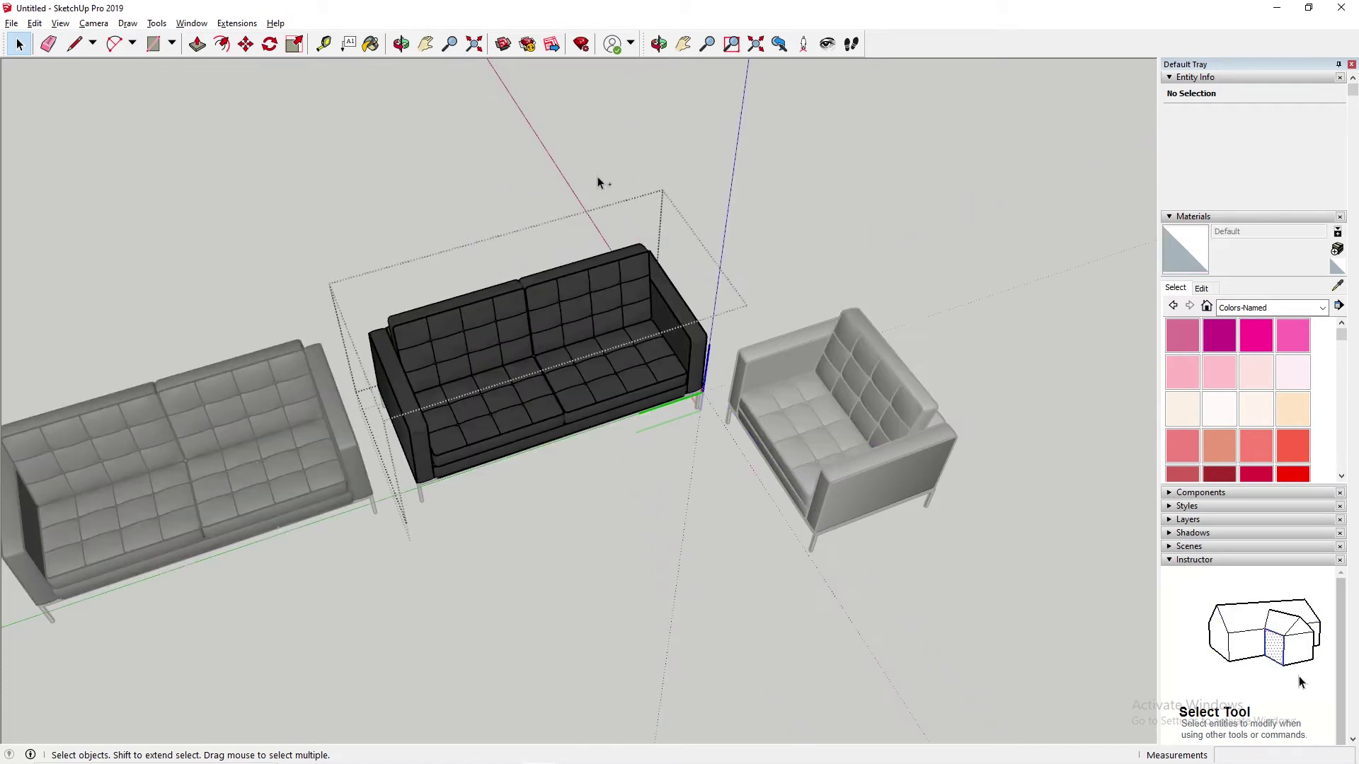
click(431, 169)
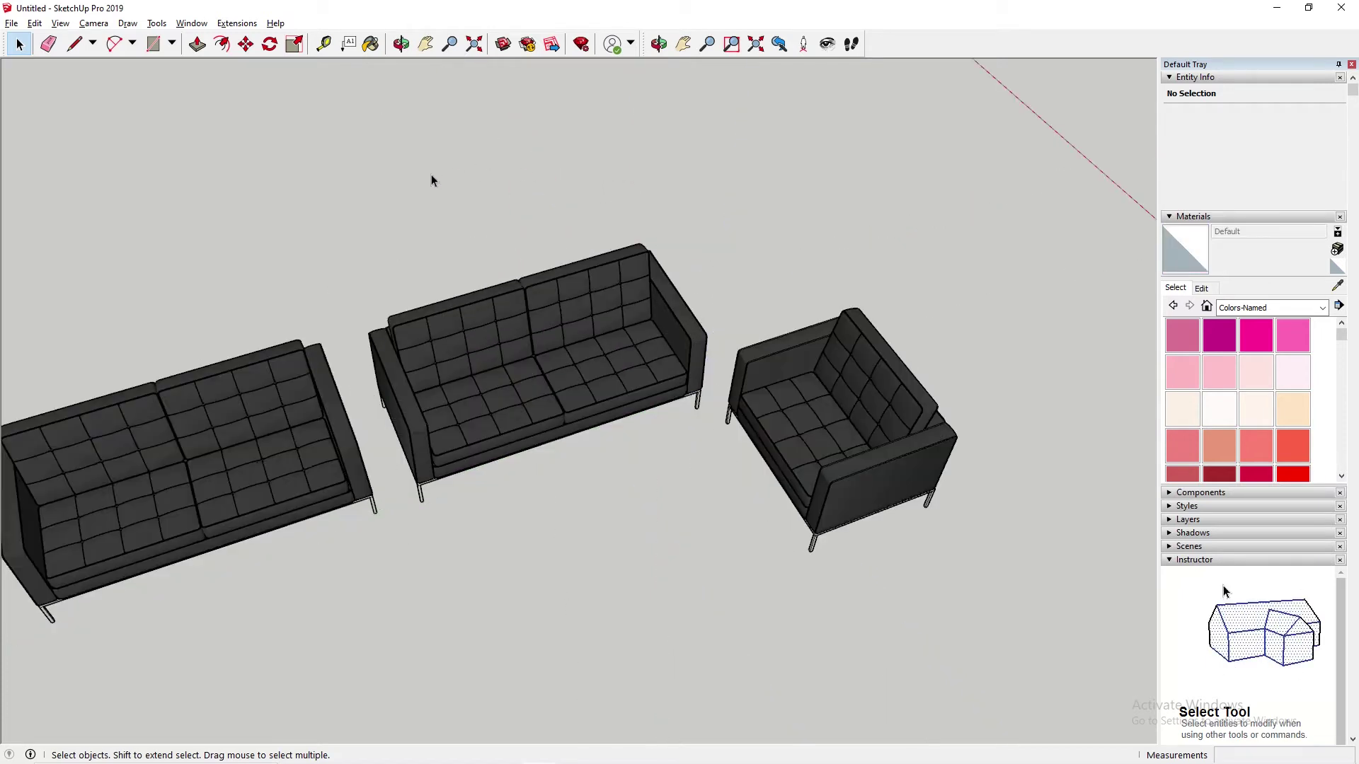
Make the duplicated sofa and the armchair each a unique component.
click(609, 318)
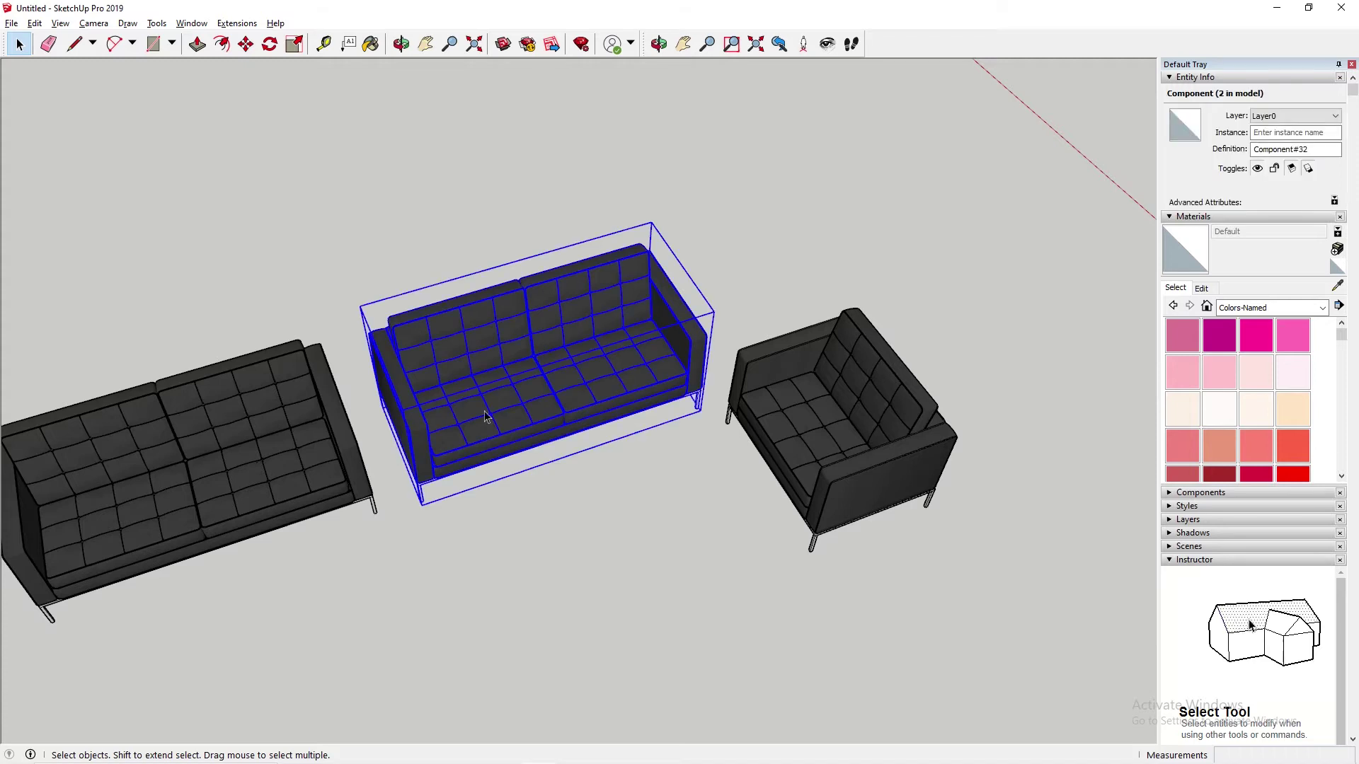
click(275, 427)
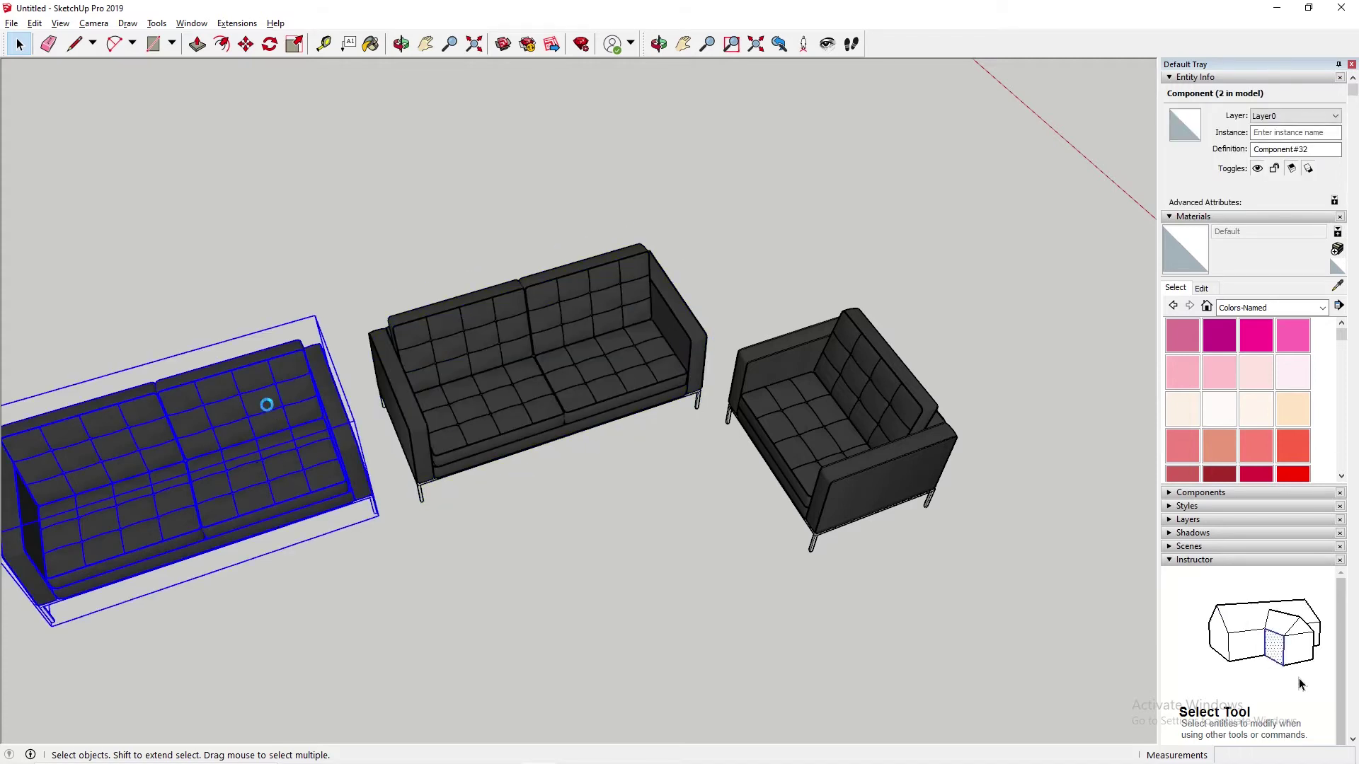
right_click(265, 405)
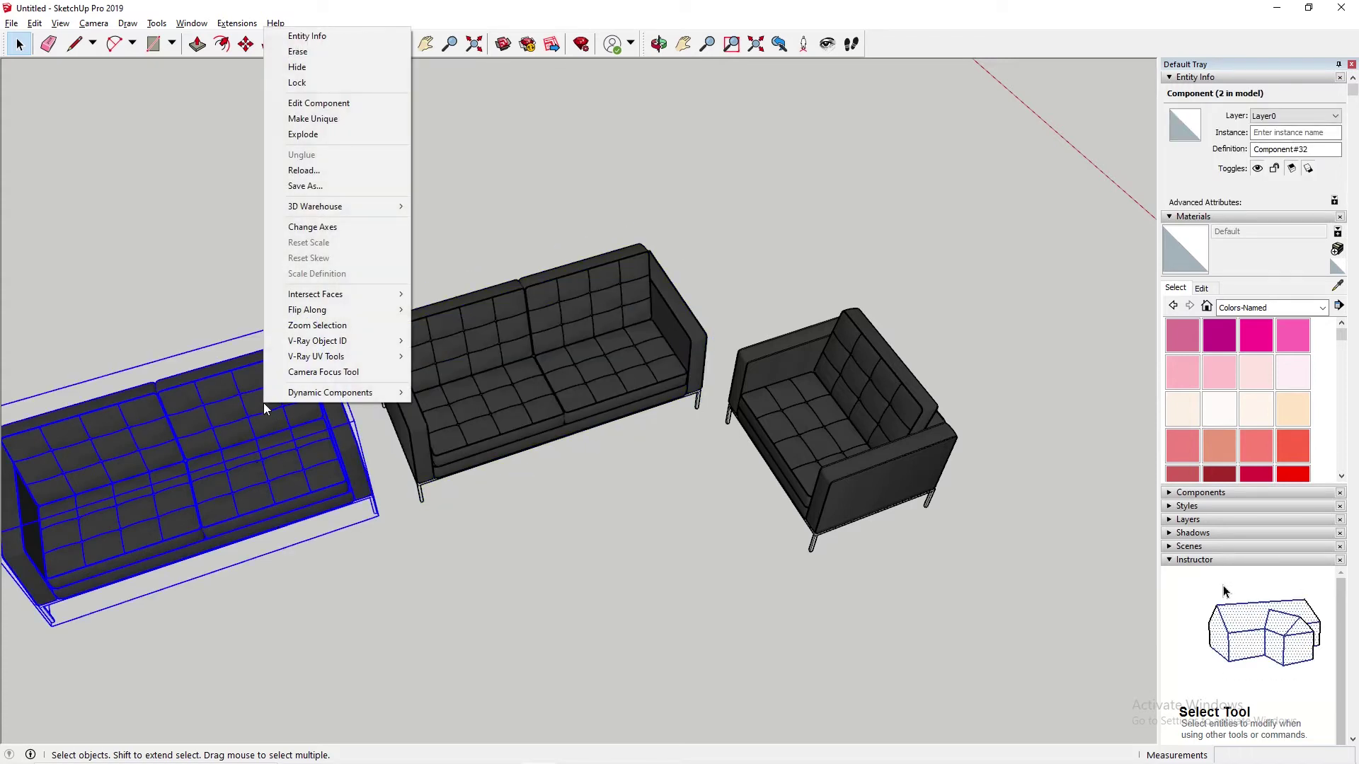
click(325, 118)
click(873, 406)
right_click(873, 409)
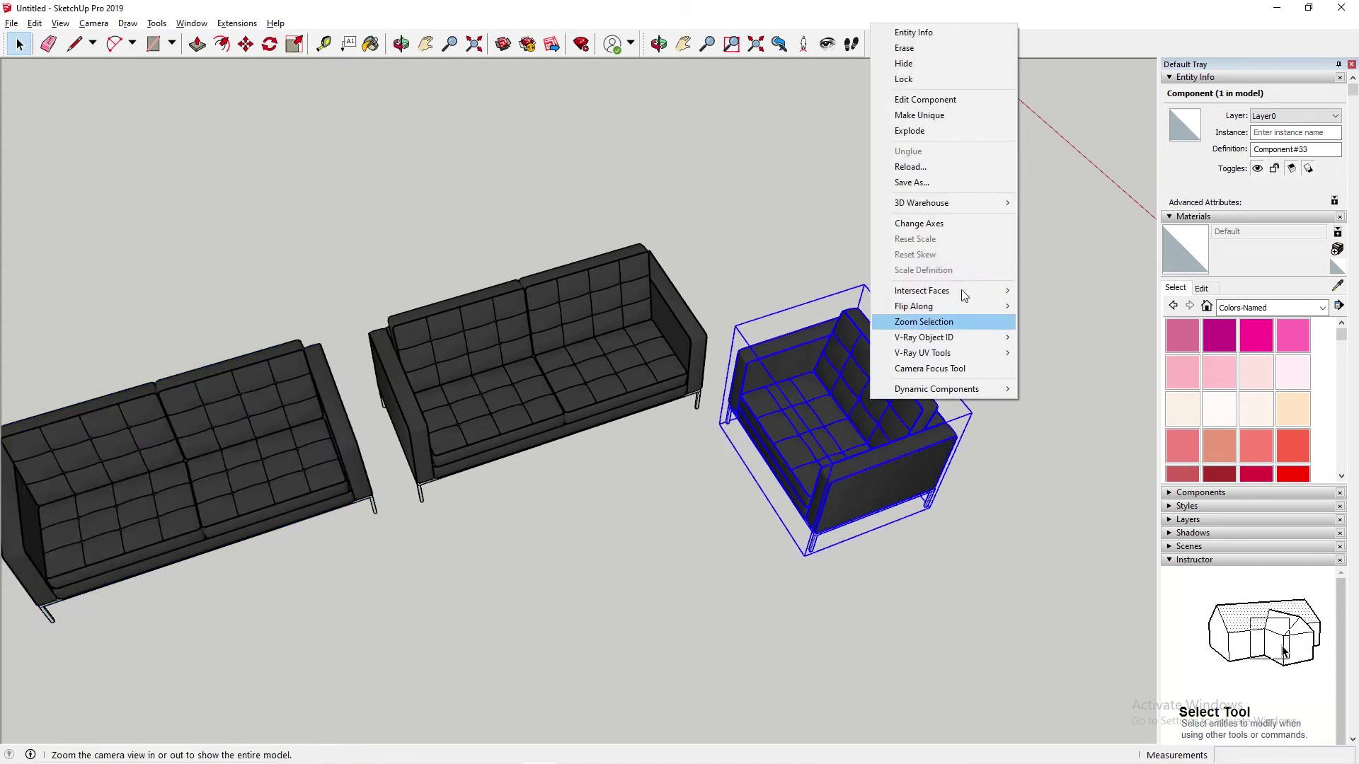
click(933, 117)
click(603, 160)
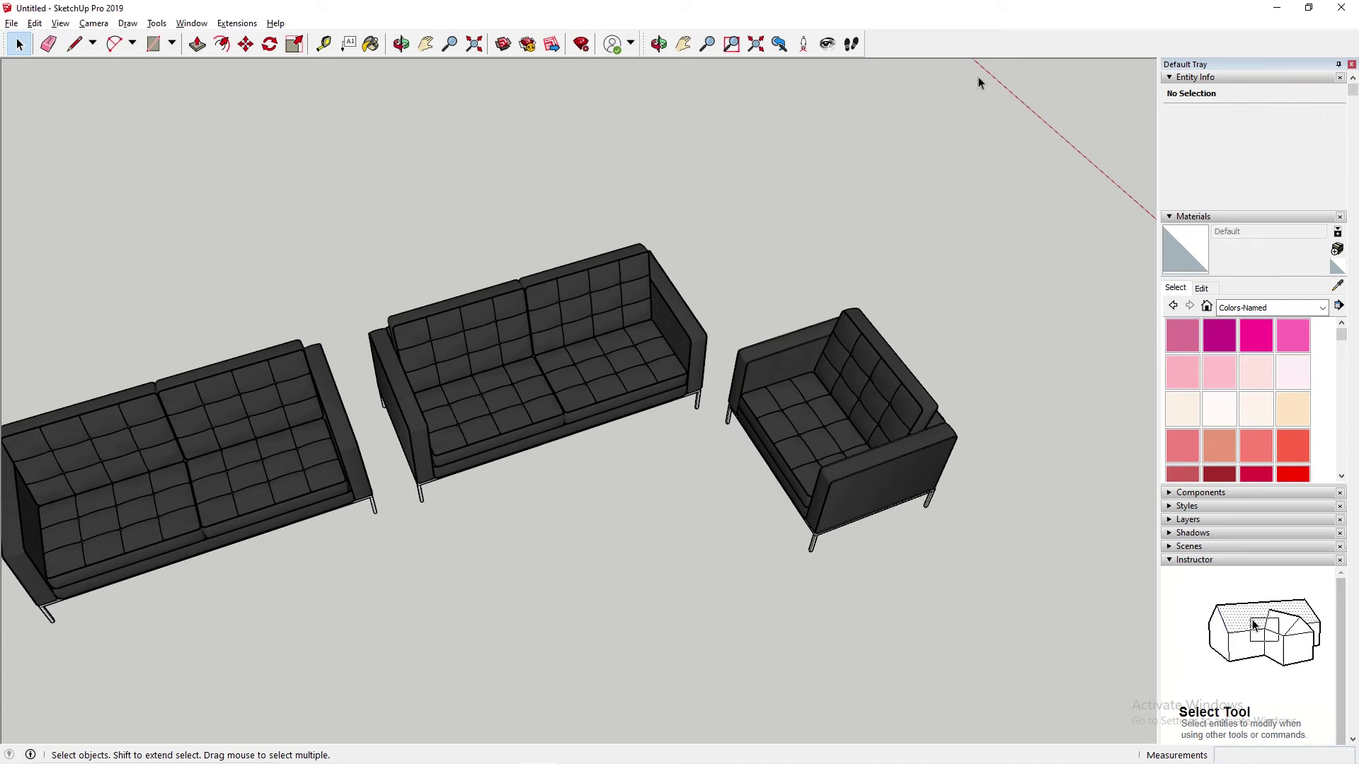
middle_drag(738, 222, 703, 507)
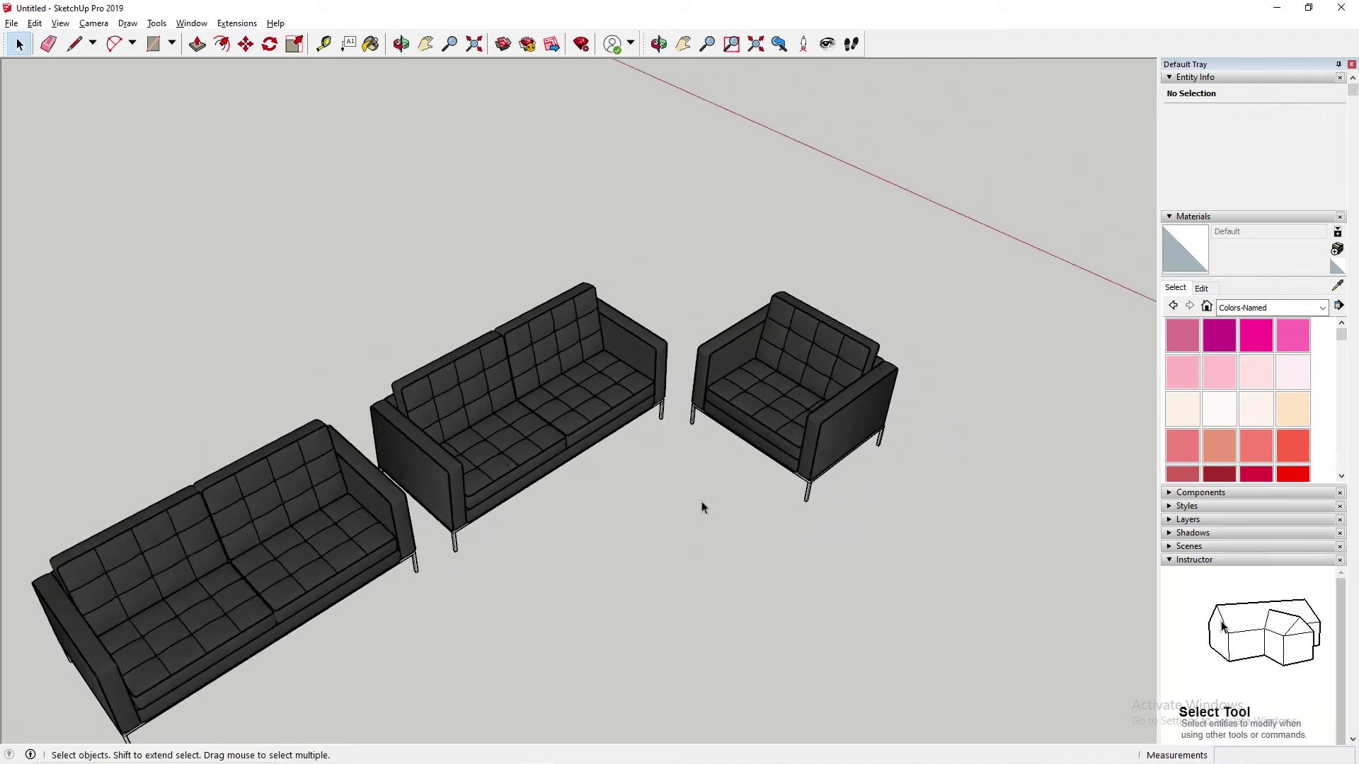
scroll(704, 507, down, 3)
click(645, 414)
scroll(646, 415, up, 2)
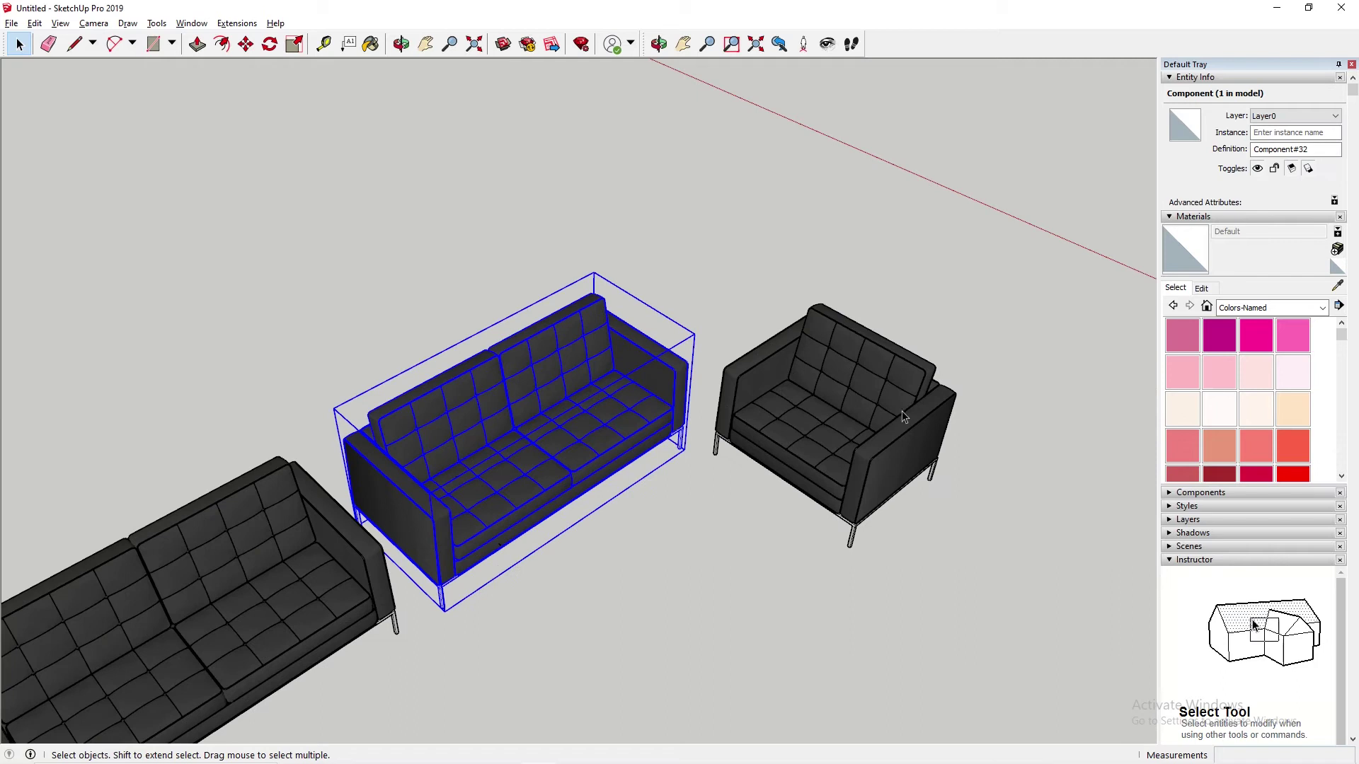
scroll(905, 418, down, 1)
click(760, 461)
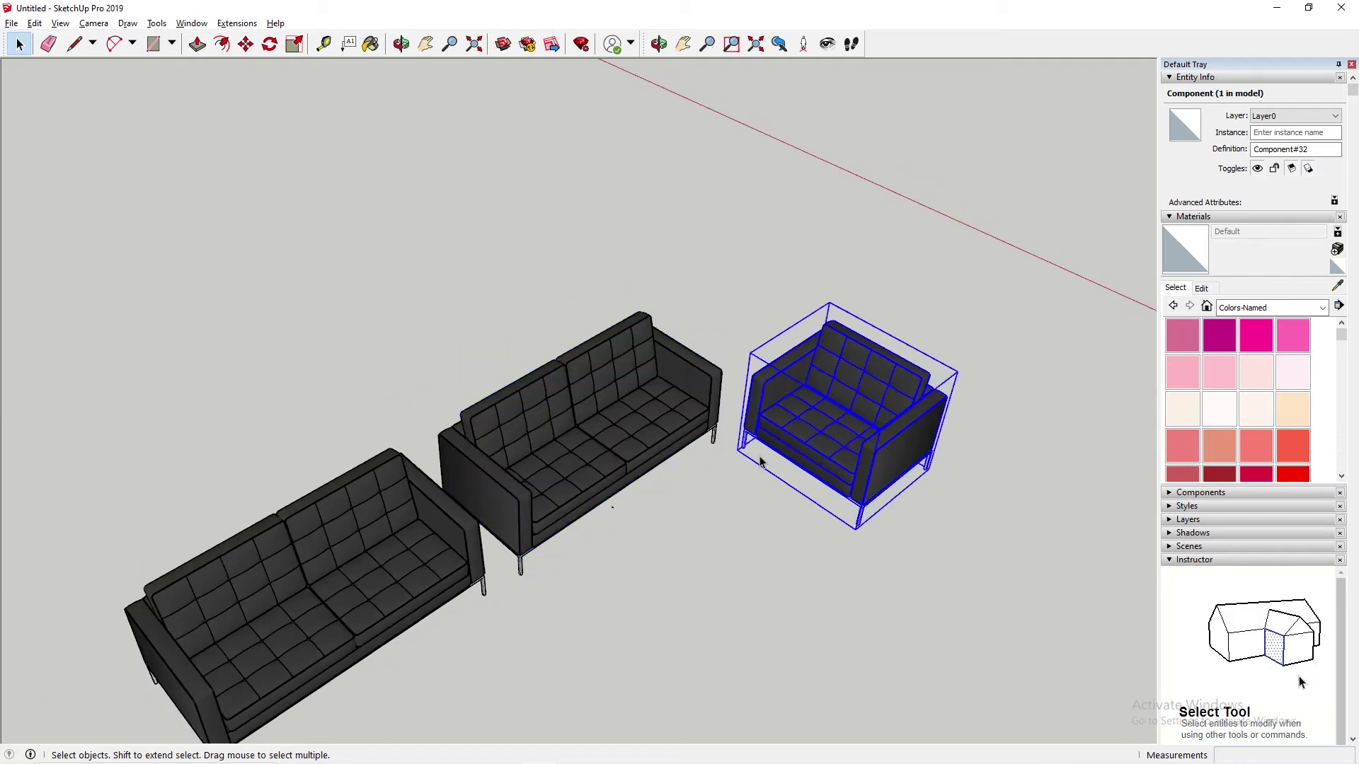
Close the Default Tray and select the duplicated sofa.
click(1352, 65)
scroll(1090, 453, down, 2)
middle_drag(1090, 452, 900, 478)
click(1088, 246)
click(720, 467)
click(534, 515)
Switch to the Helpful Measurements.txt notes in Notepad, examine the couch dimensions for each seater, and minimize the notes.
mouse_move(798, 734)
click(573, 751)
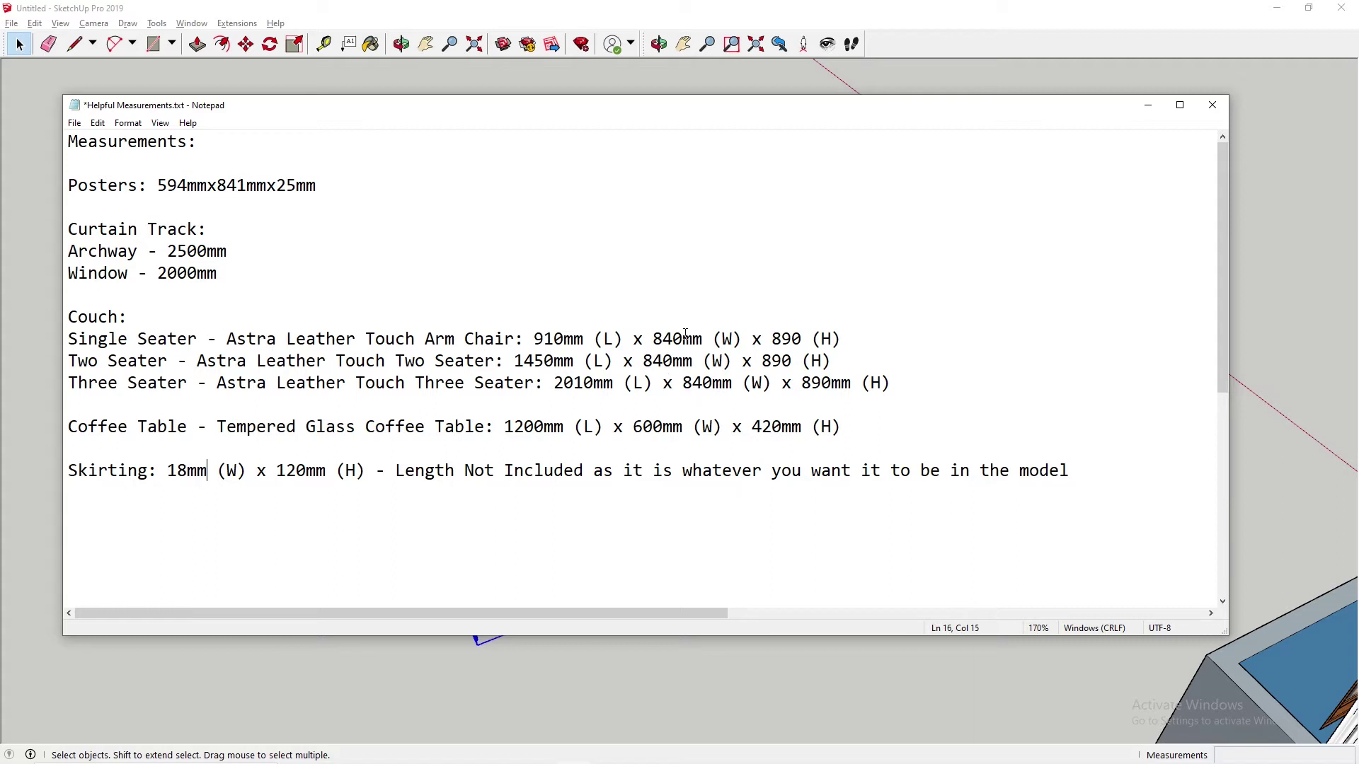
mouse_move(975, 113)
mouse_down()
mouse_move(980, 354)
mouse_move(925, 628)
mouse_move(933, 671)
mouse_up()
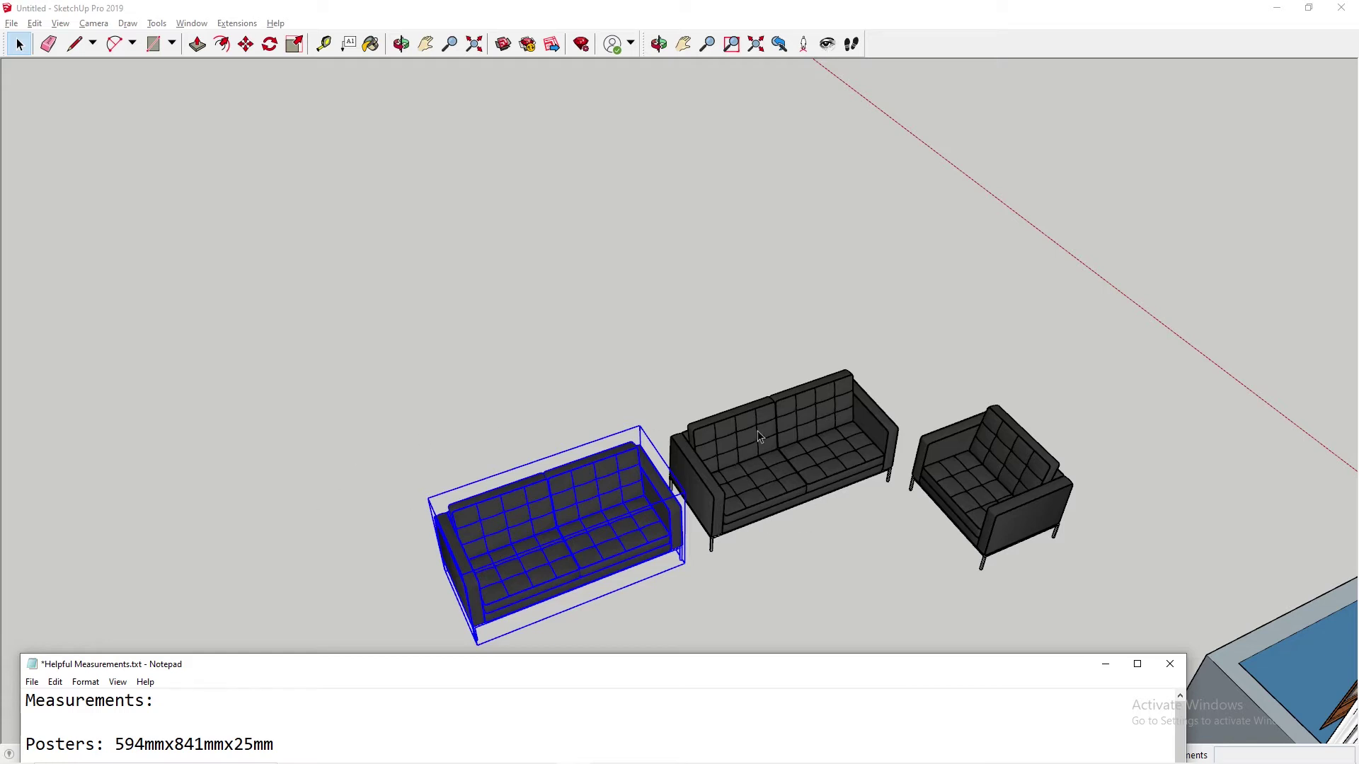
drag(784, 667, 780, 227)
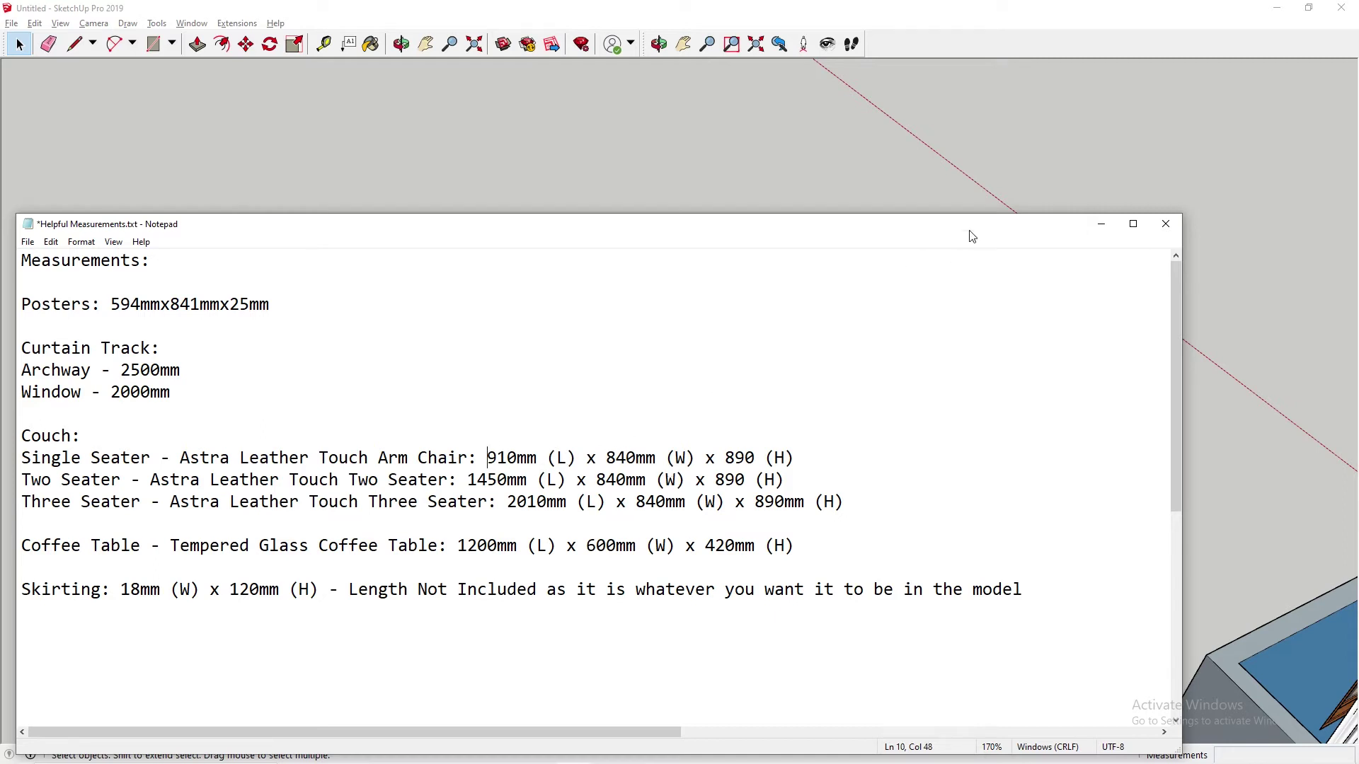
click(1101, 224)
Scale the armchair along the blue axis to a height of 890 mm.
click(1000, 472)
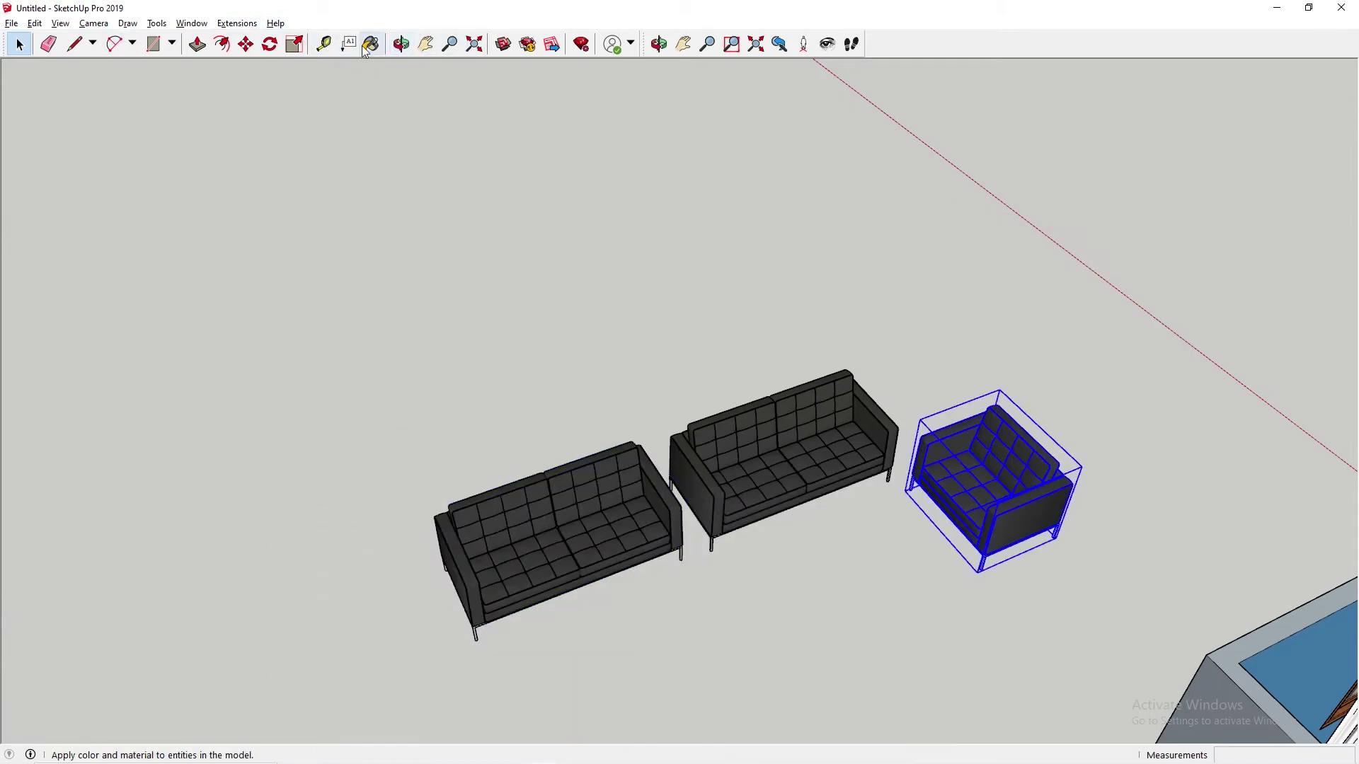
click(295, 44)
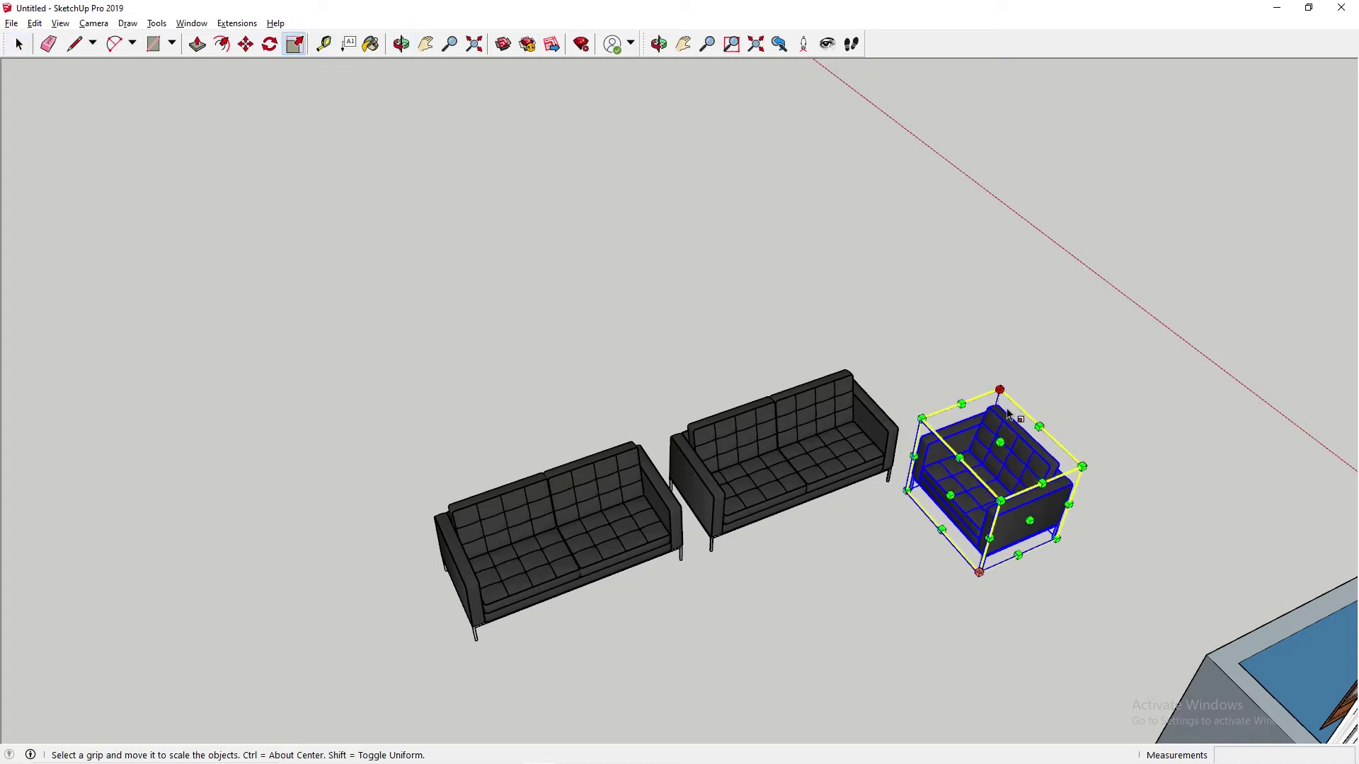
mouse_move(1006, 437)
mouse_down()
mouse_move(1008, 472)
mouse_move(1005, 453)
mouse_move(1025, 451)
mouse_up()
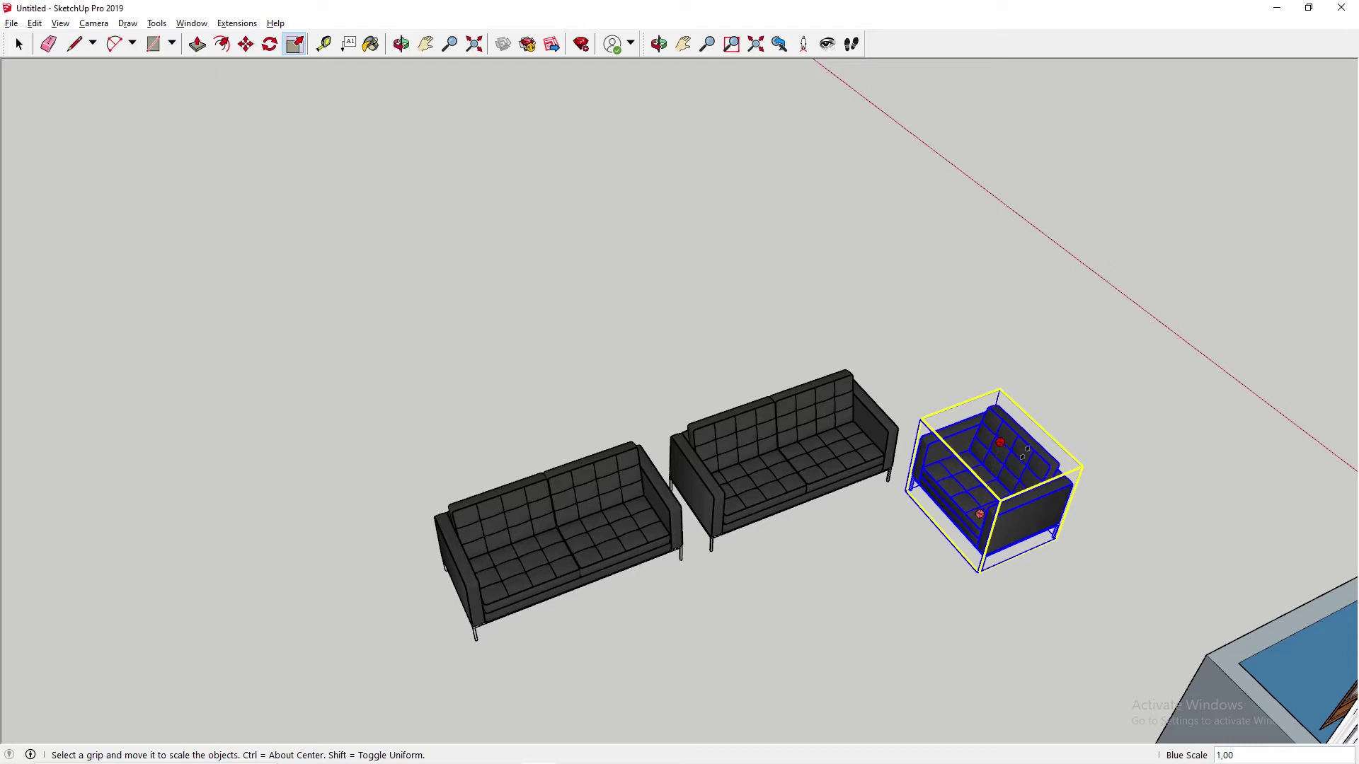
mouse_move(1024, 452)
mouse_down()
mouse_move(1015, 425)
mouse_move(1005, 448)
mouse_up()
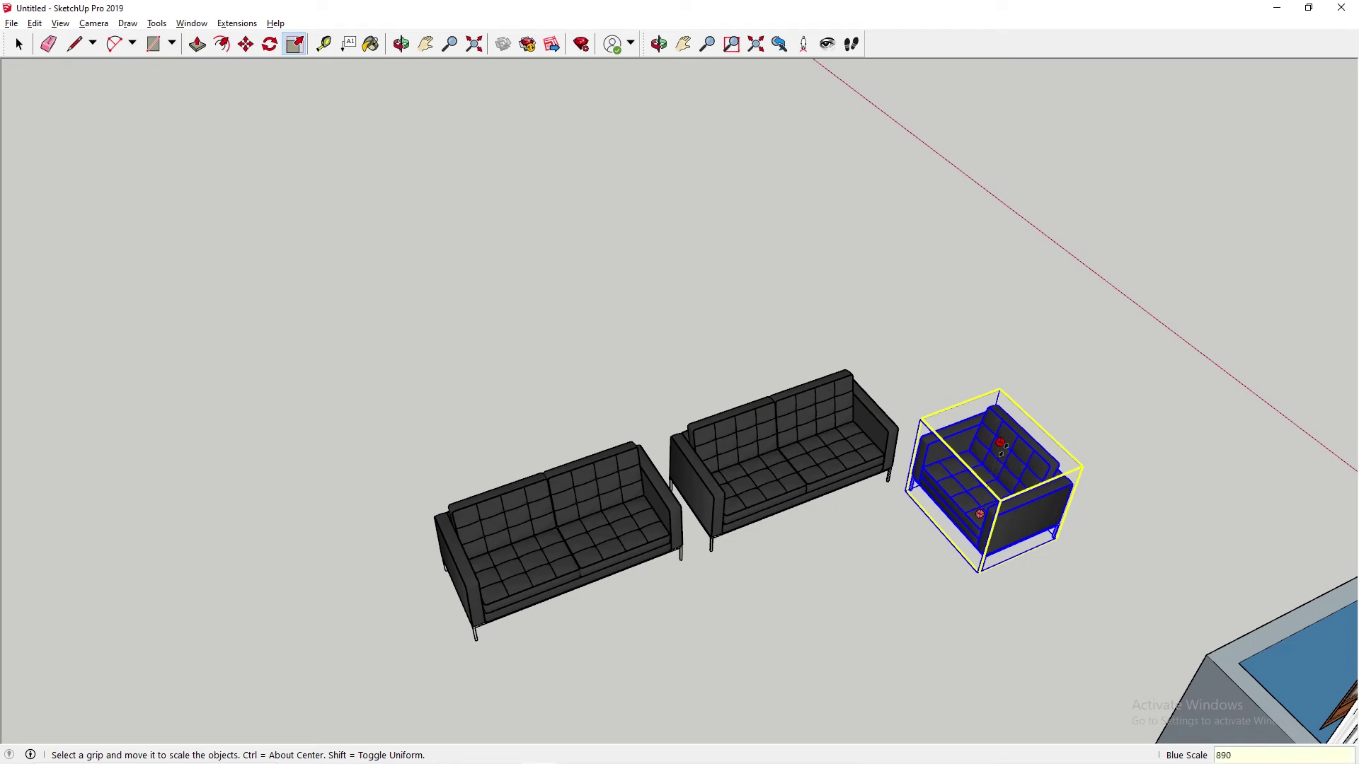
key(Return)
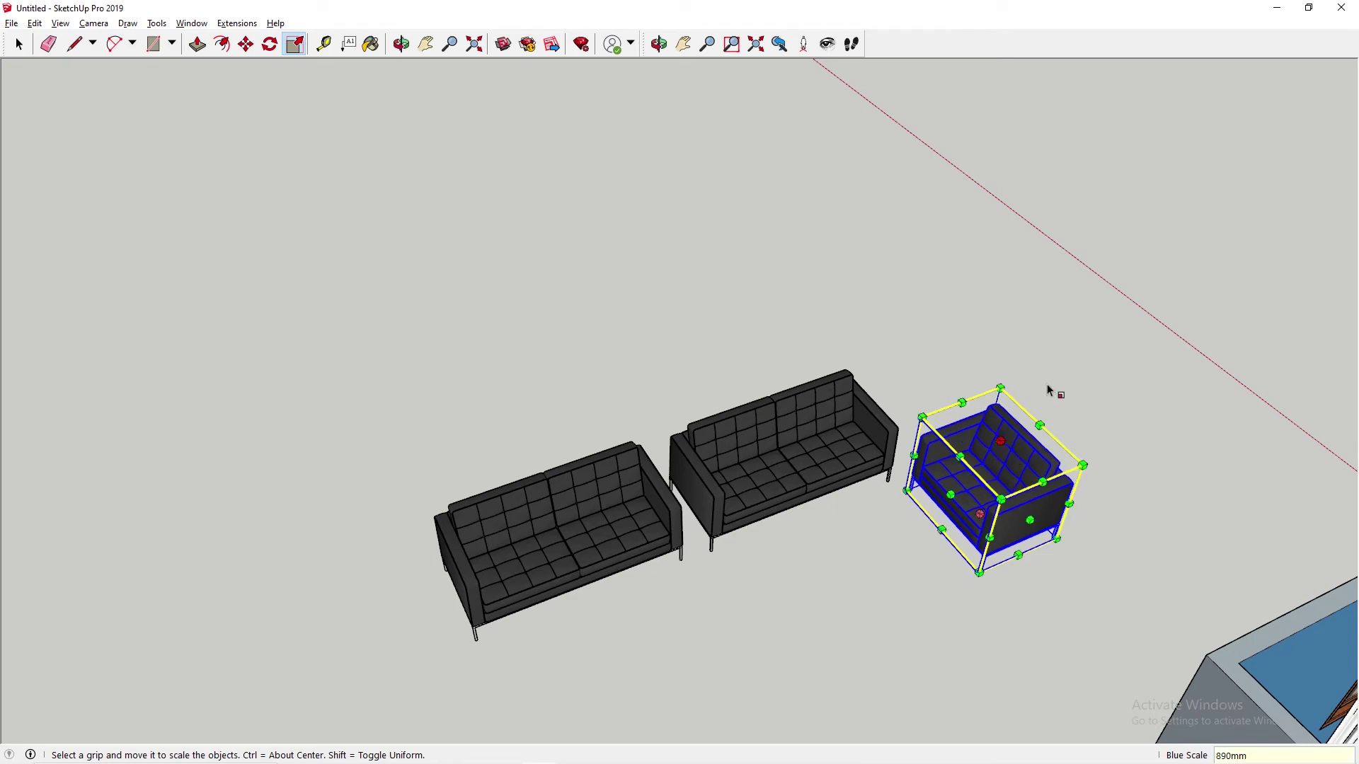
Scale the armchair along the red axis to a width of 840 mm.
middle_drag(1175, 400, 873, 519)
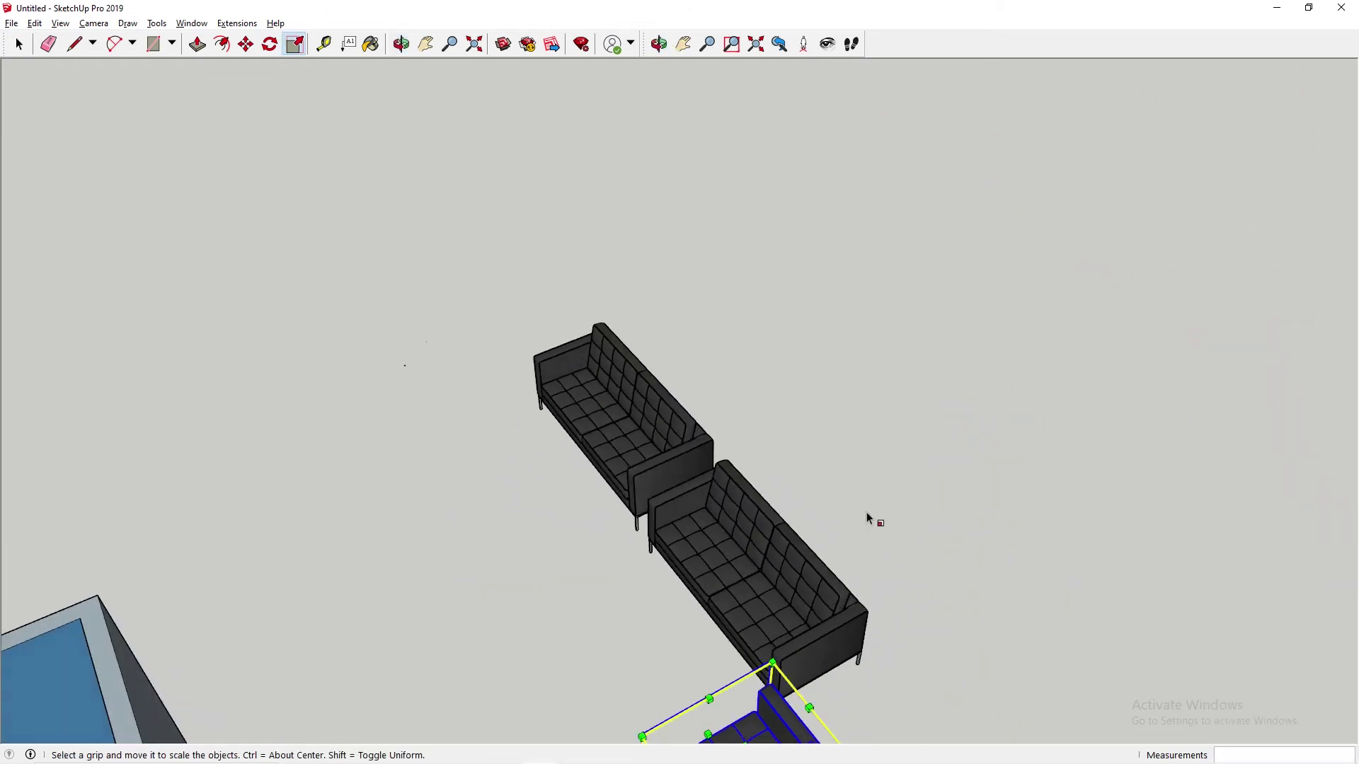
middle_drag(1000, 568, 759, 349)
middle_drag(1002, 434, 963, 446)
drag(584, 590, 584, 584)
text(94)
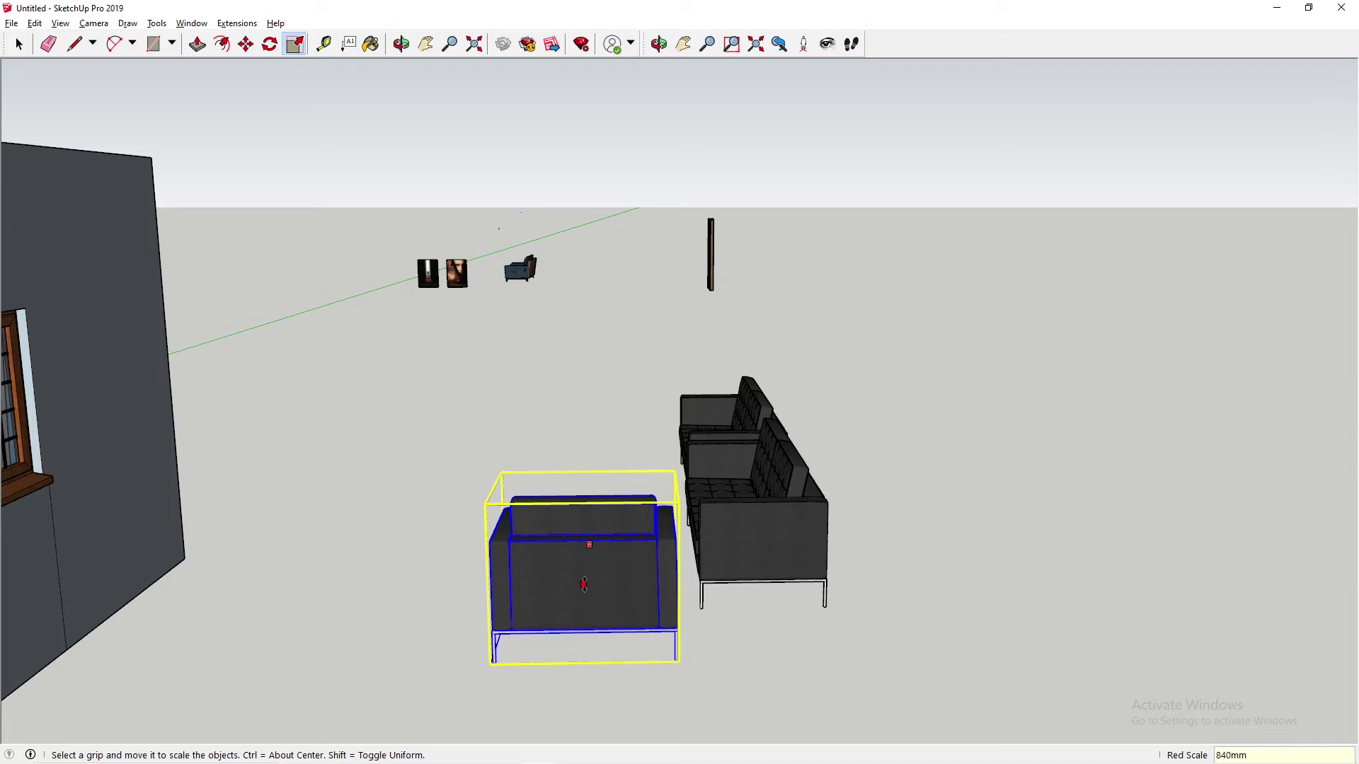
key(Return)
Check the armchair's length in the measurement notes and scale it along the green axis to 910 mm.
middle_drag(920, 531, 464, 536)
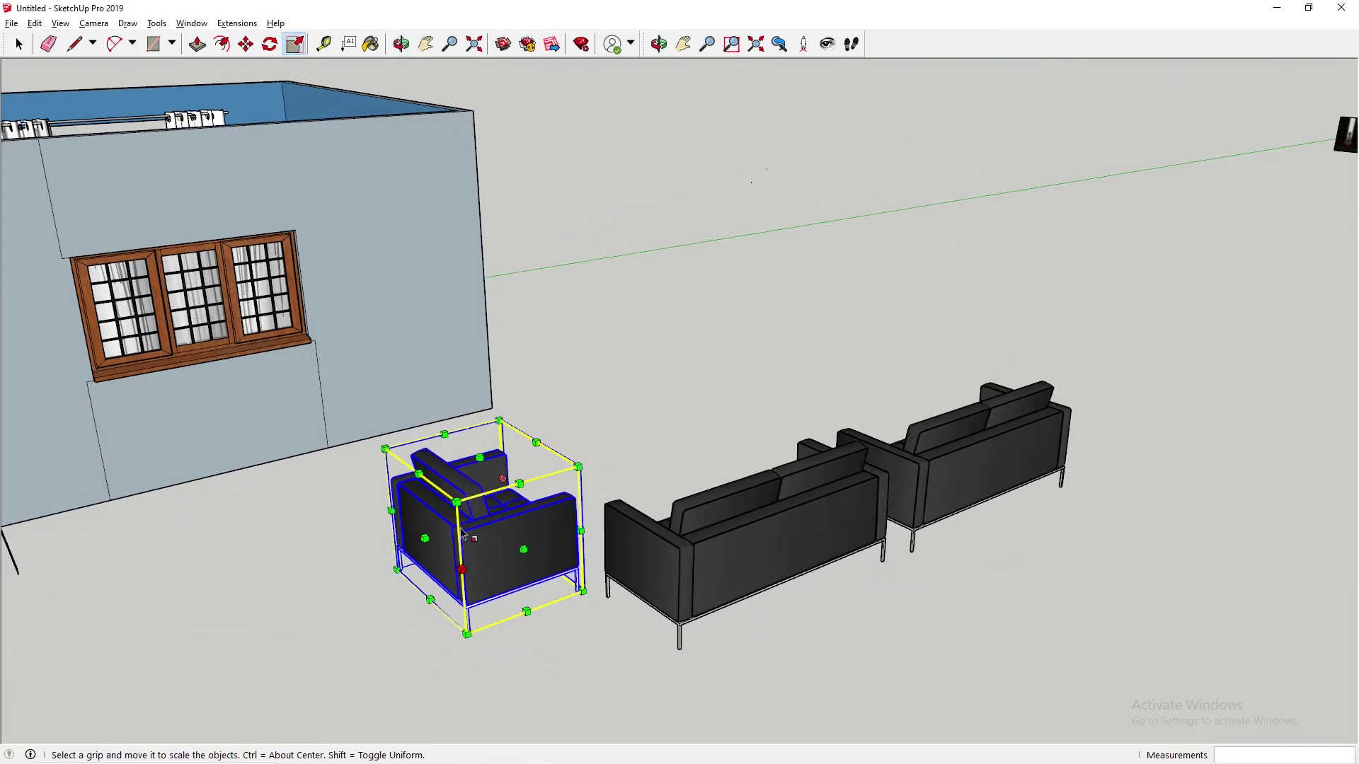
click(575, 751)
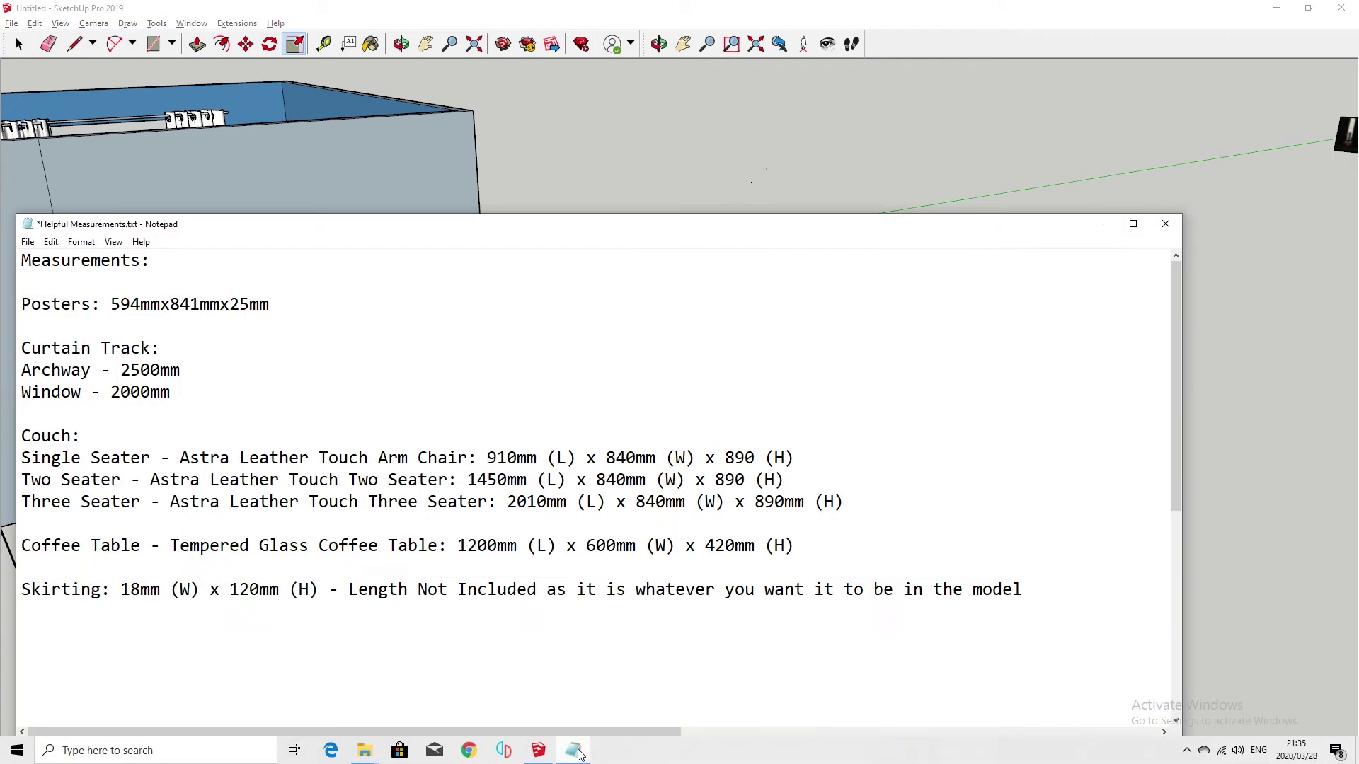
click(575, 752)
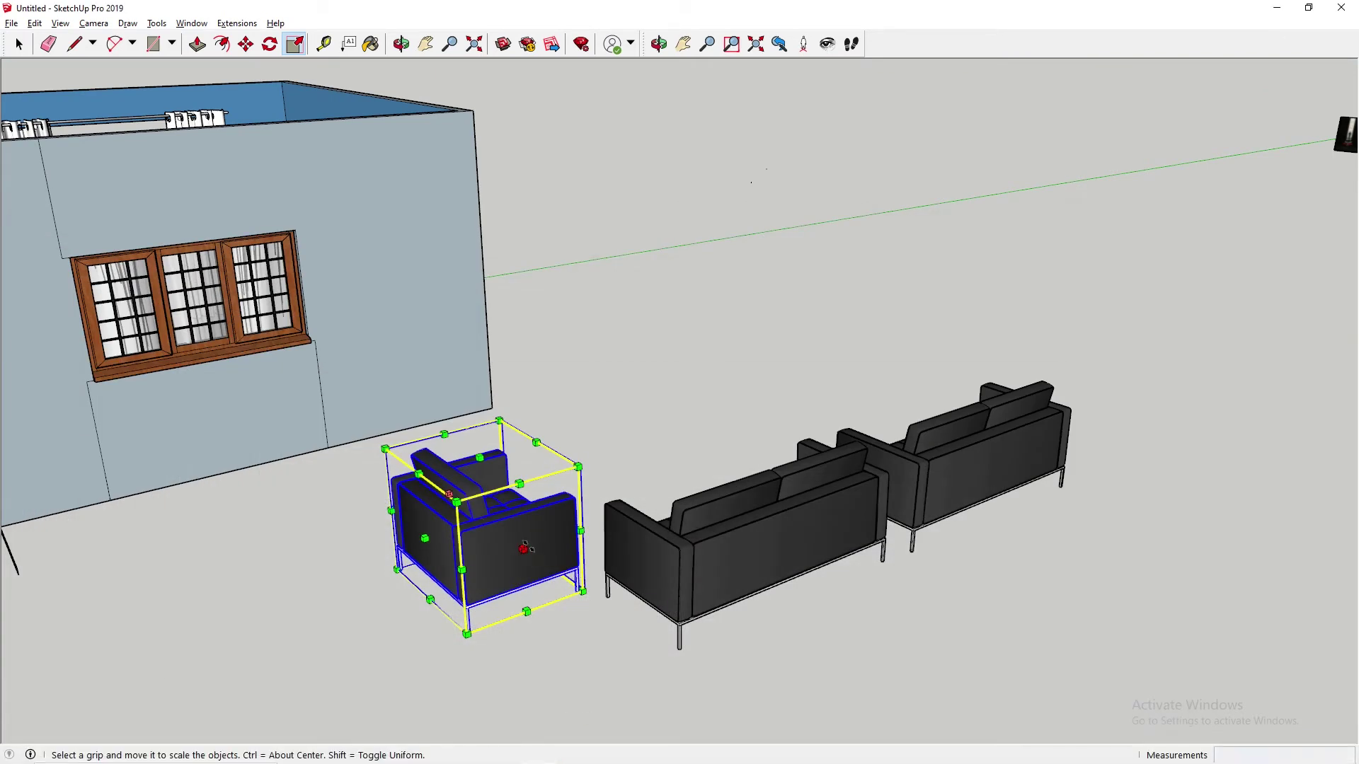
drag(524, 548, 532, 555)
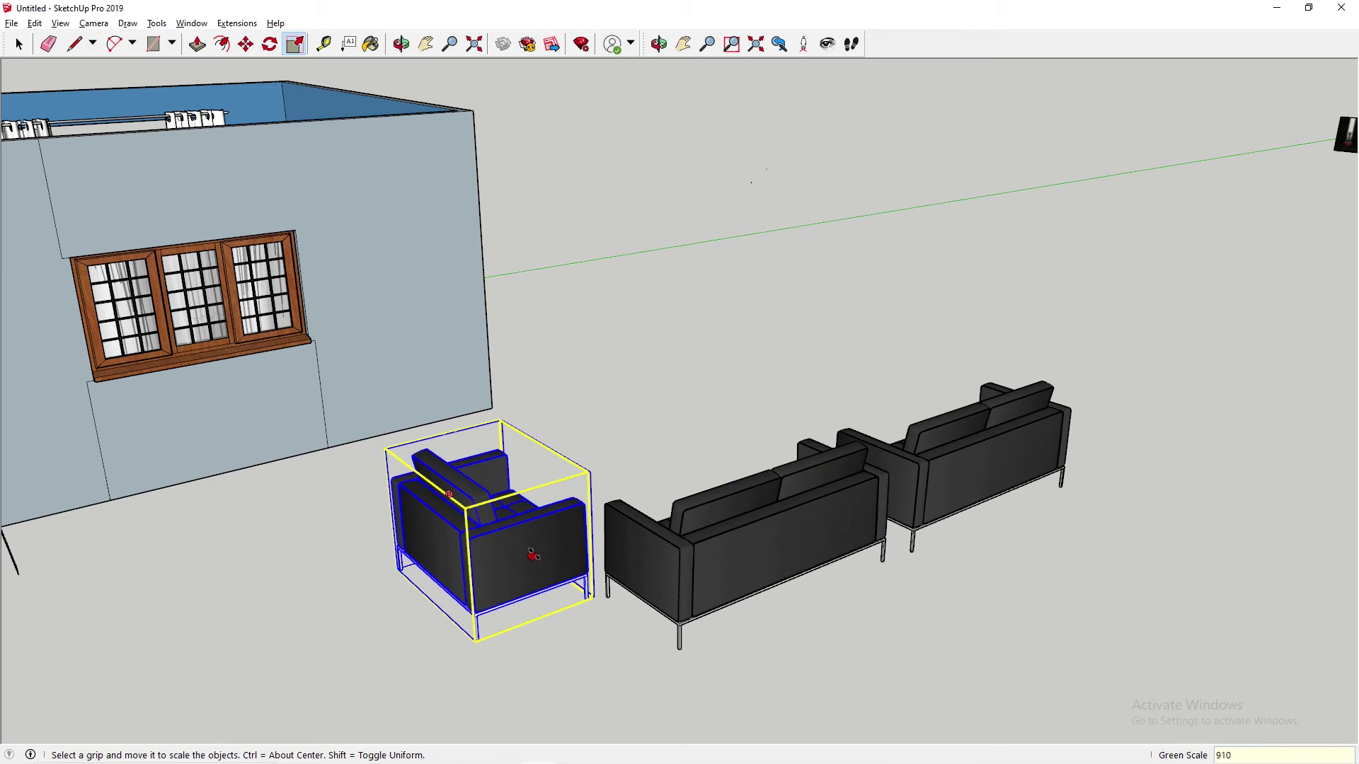
key(Return)
key(space)
click(670, 329)
Delete the duplicated sofa farthest from the armchair.
middle_drag(670, 330, 336, 428)
click(336, 558)
click(507, 612)
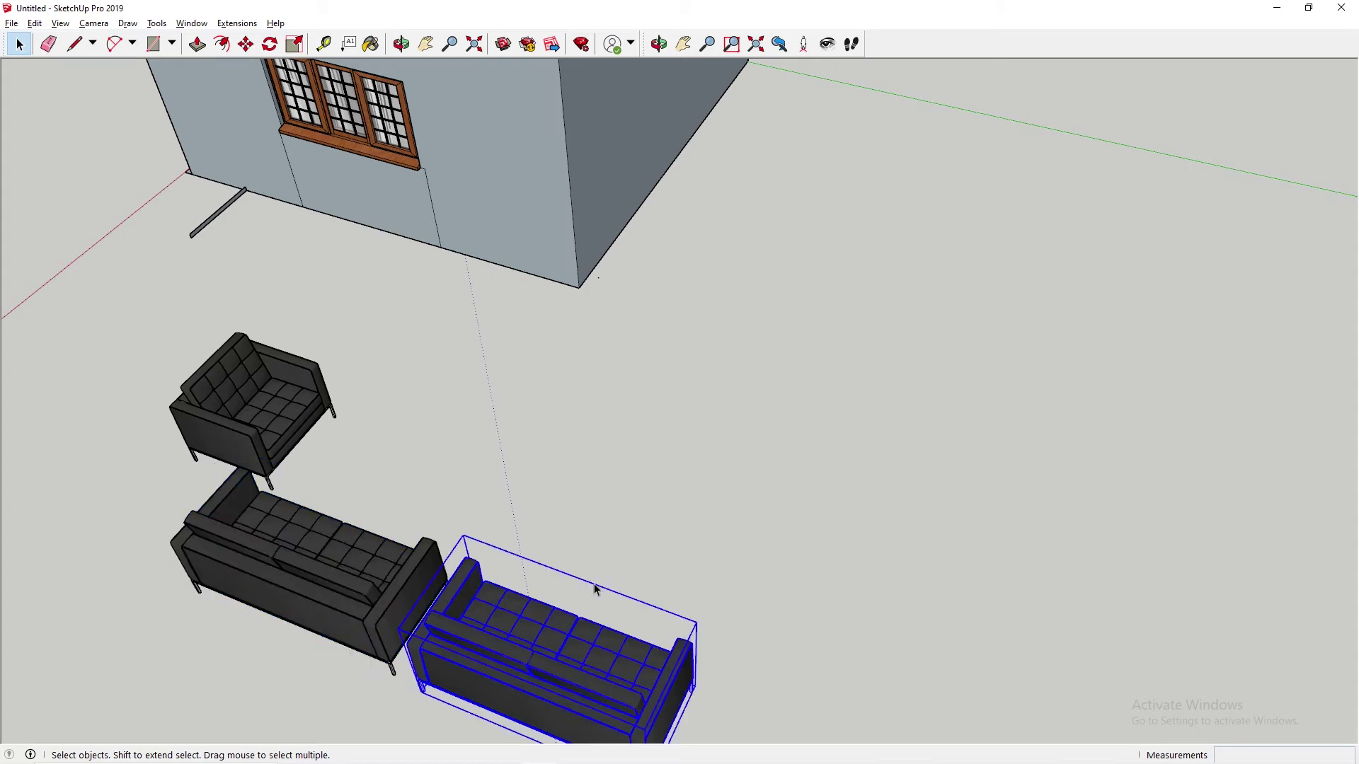
key(Delete)
Scale the remaining sofa to 840 mm along the red axis and 890 mm along the blue axis.
click(349, 561)
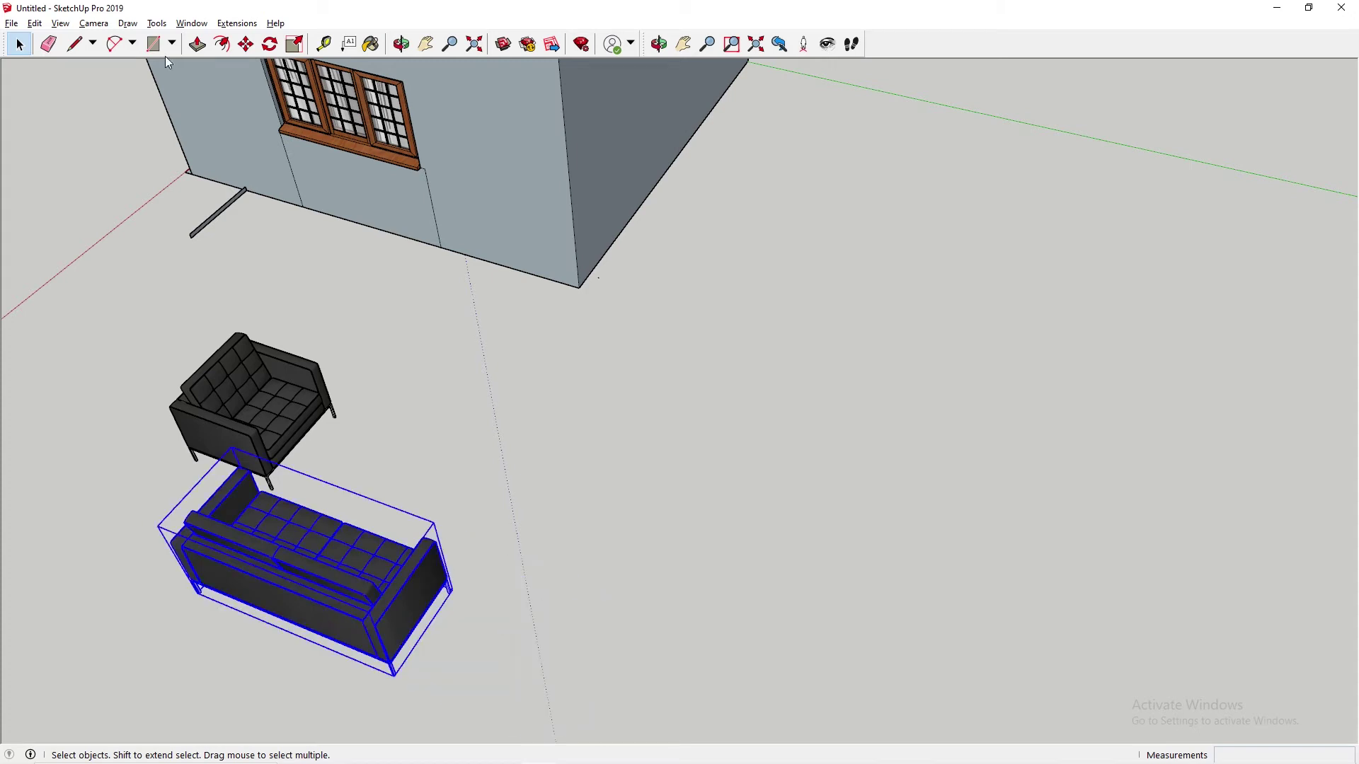
click(295, 44)
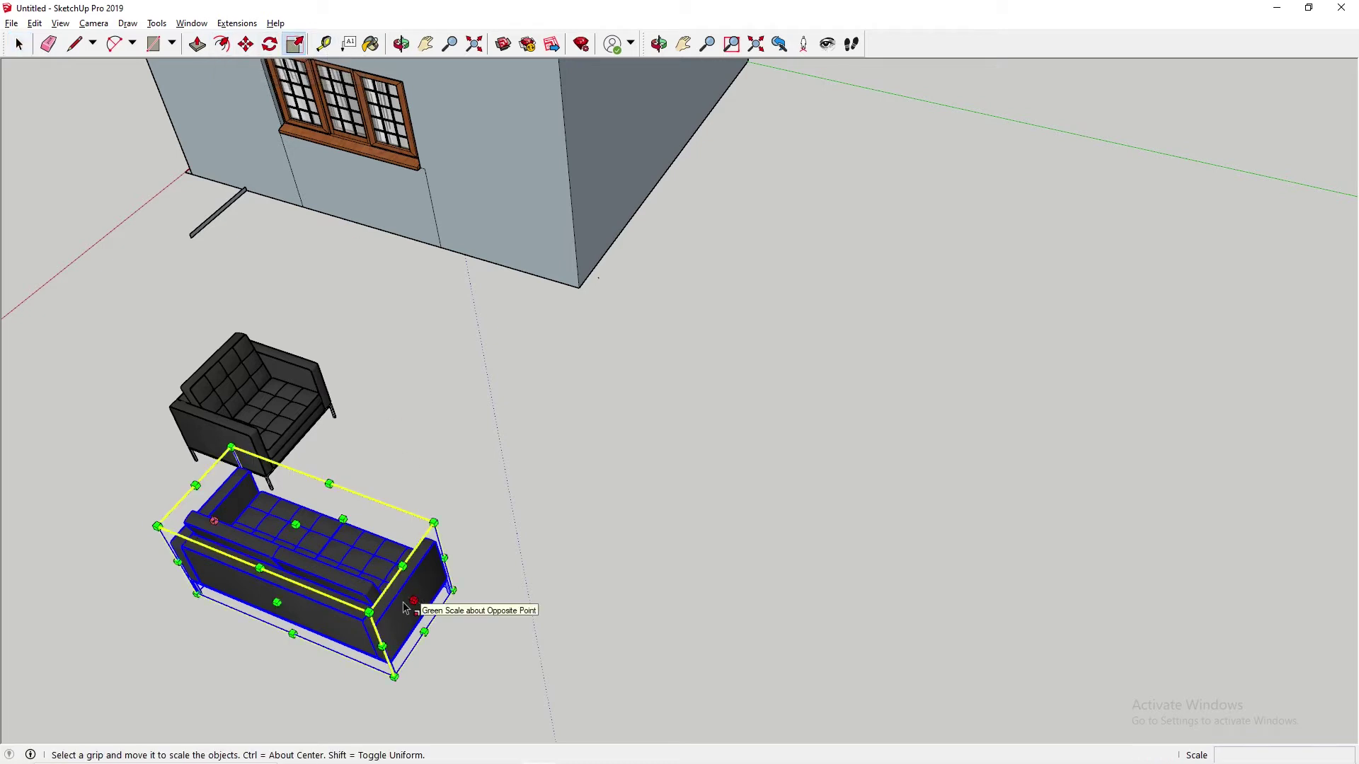
drag(275, 602, 284, 574)
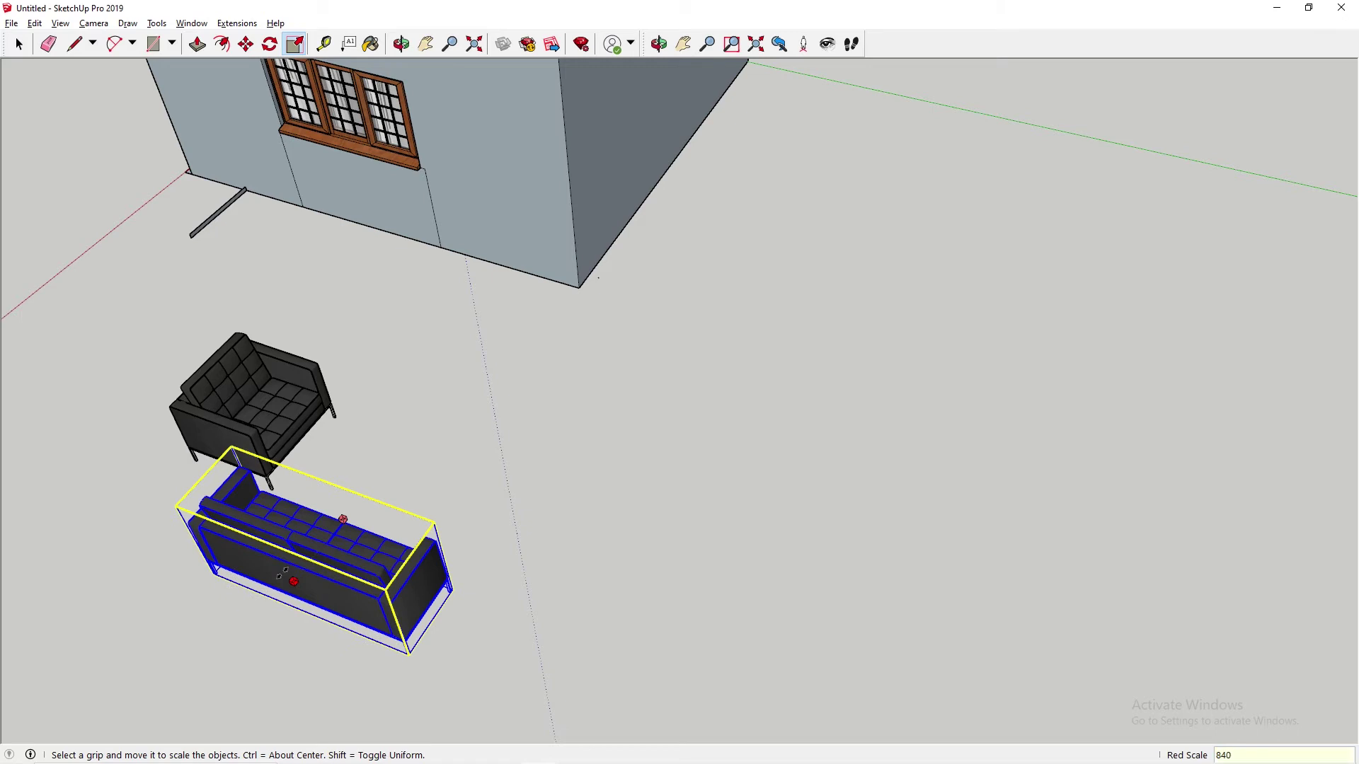
key(Escape)
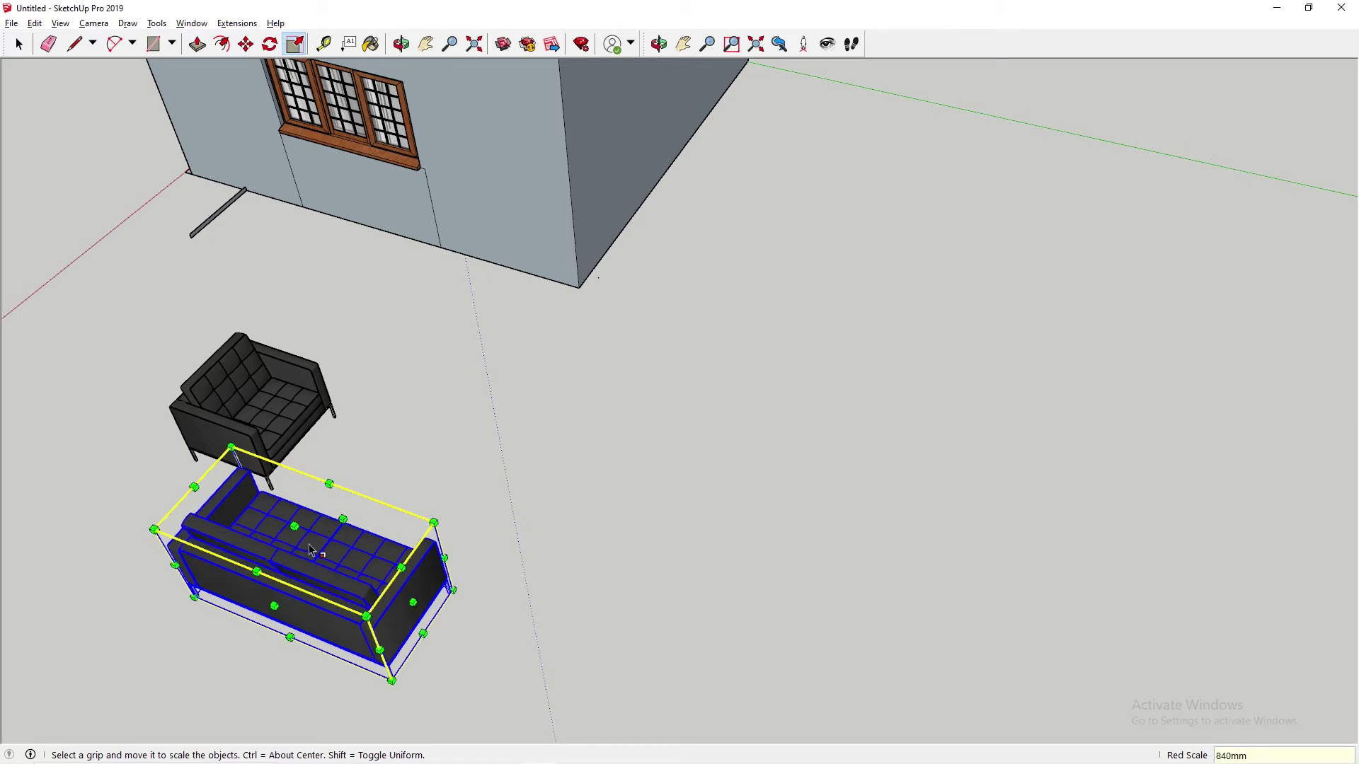
drag(293, 527, 290, 513)
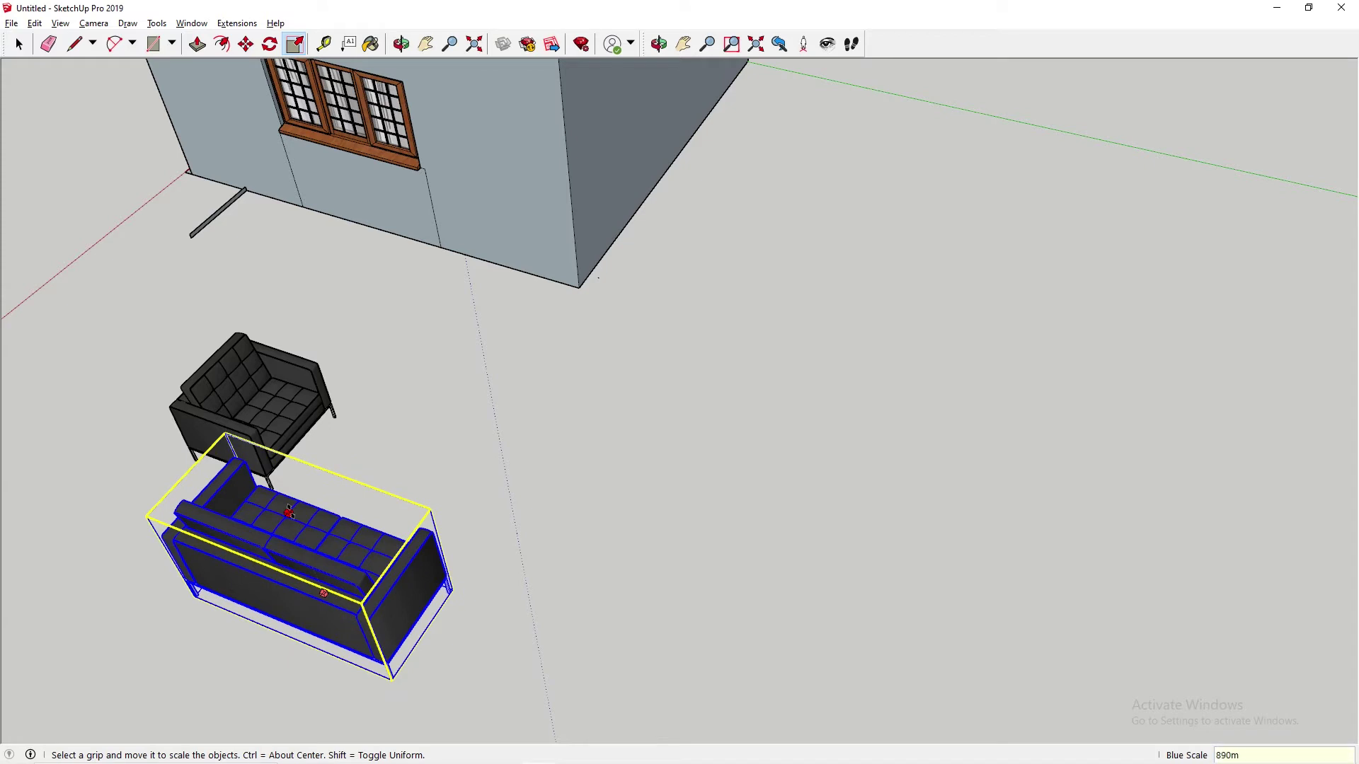
drag(290, 511, 295, 520)
key(space)
click(594, 456)
Copy the scaled sofa and place the duplicate beside it, on the side away from the armchair.
click(340, 569)
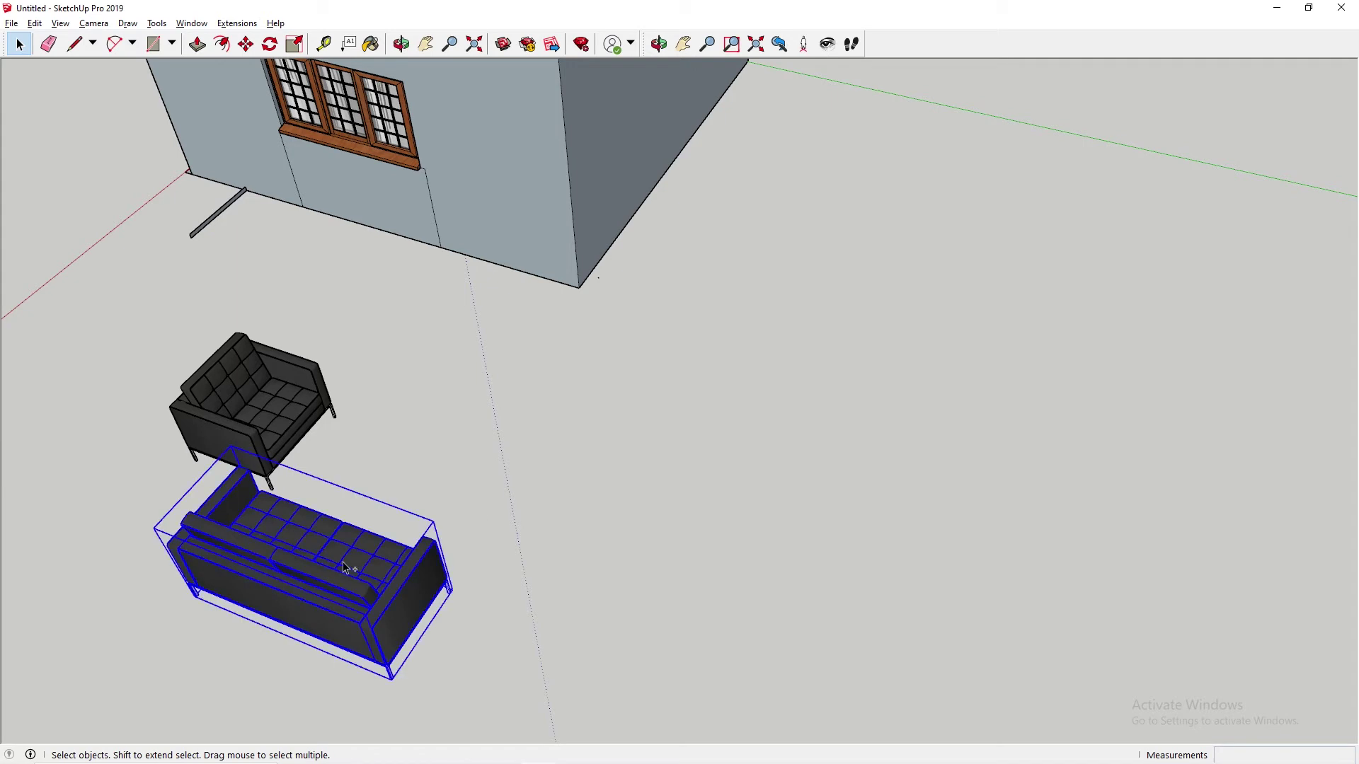
key(ctrl+c)
key(ctrl+v)
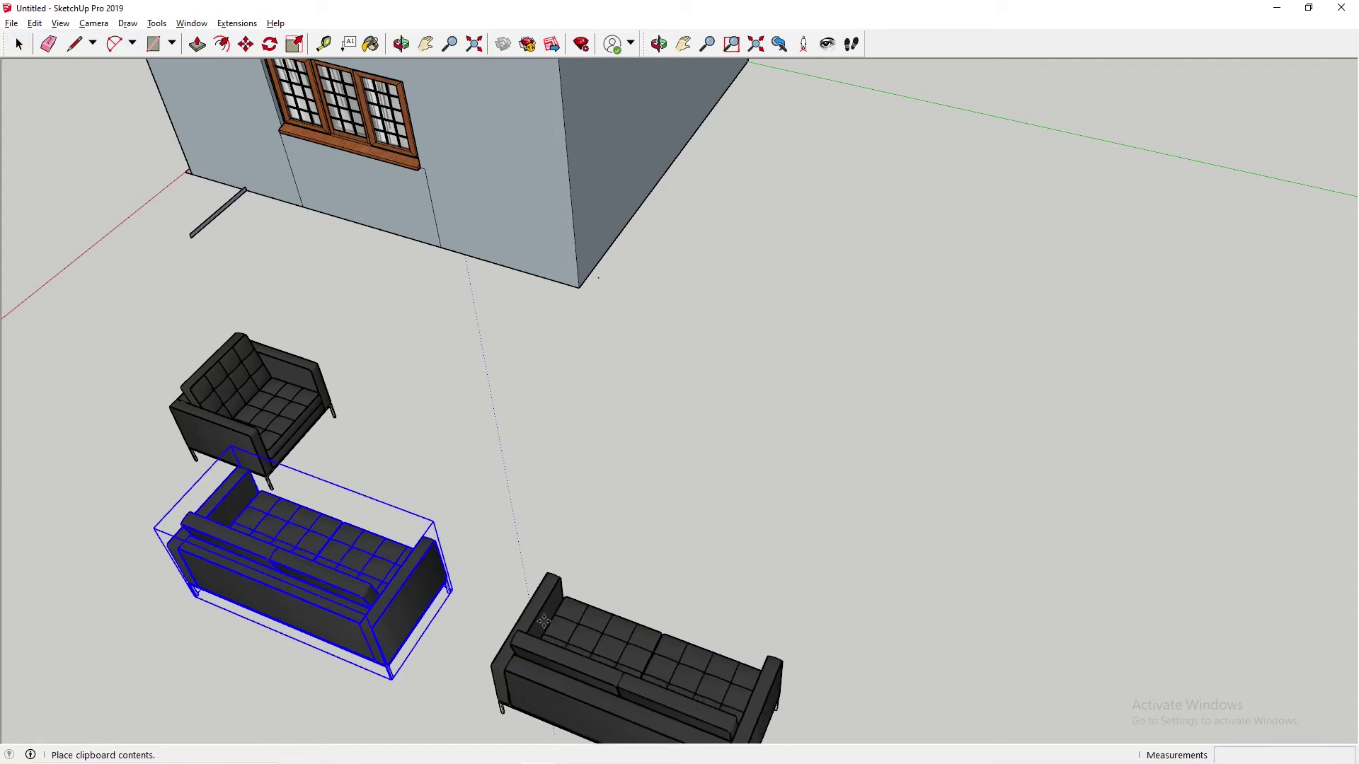
click(508, 596)
key(m)
key(space)
click(457, 430)
Select the sofa nearest the armchair and check the two-seater and three-seater lengths in the measurement notes.
middle_drag(458, 430, 602, 507)
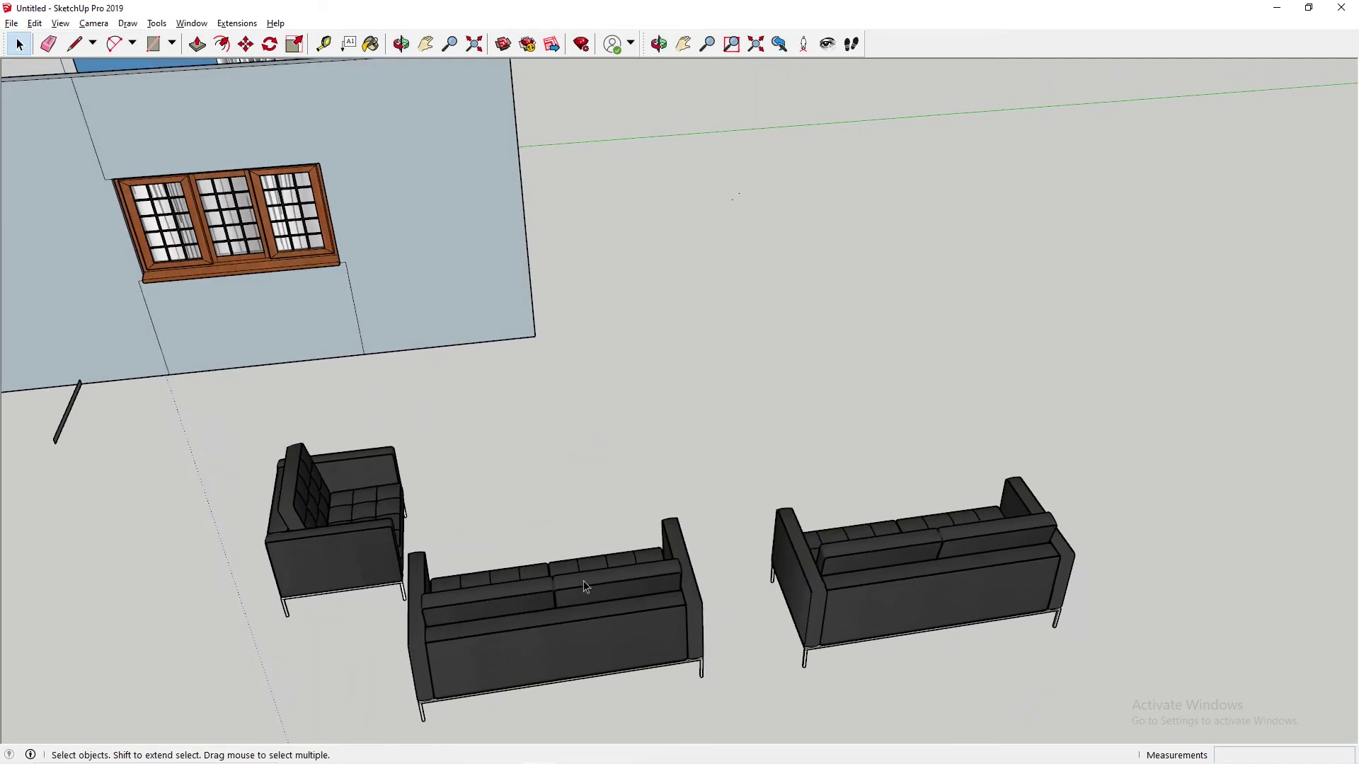
middle_drag(974, 307, 603, 334)
shift+middle_drag(489, 256, 640, 373)
drag(640, 373, 857, 430)
middle_drag(512, 519, 710, 446)
click(765, 417)
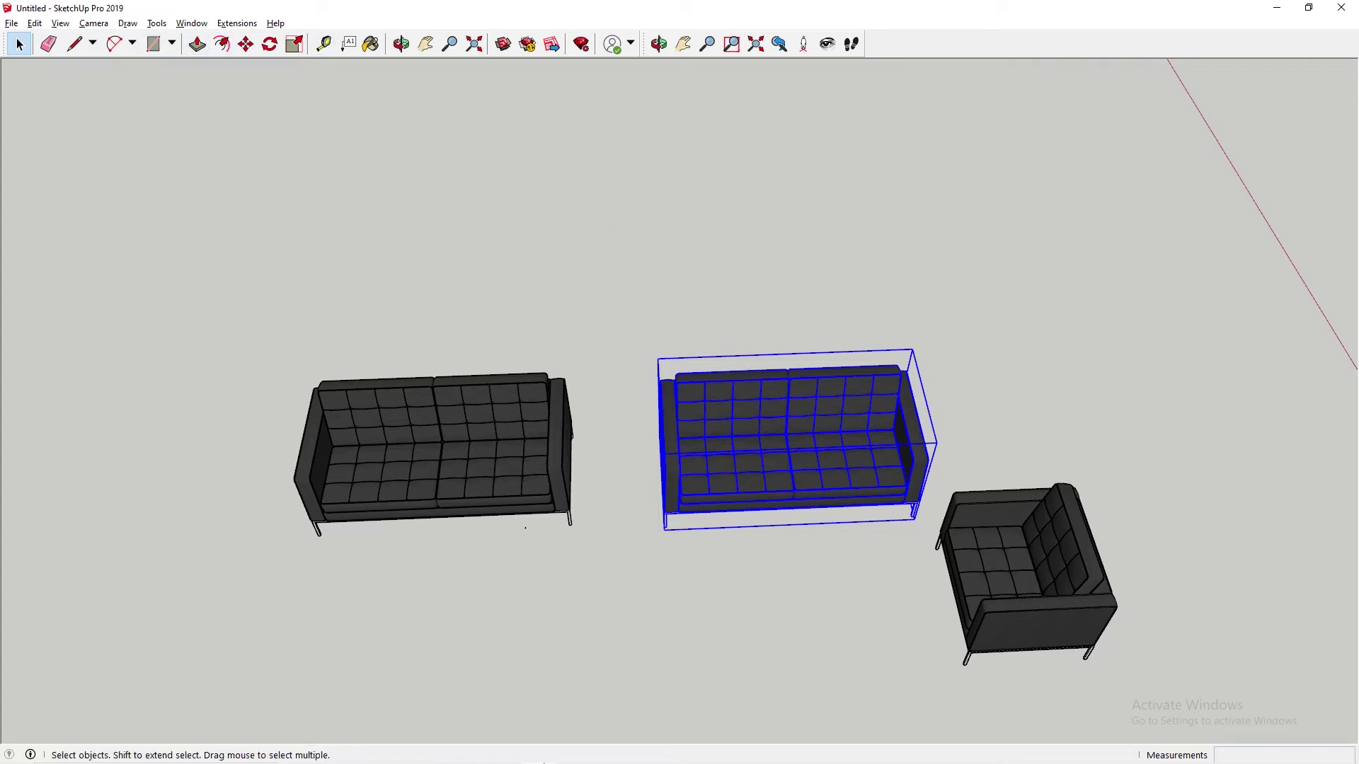
mouse_move(614, 762)
click(574, 751)
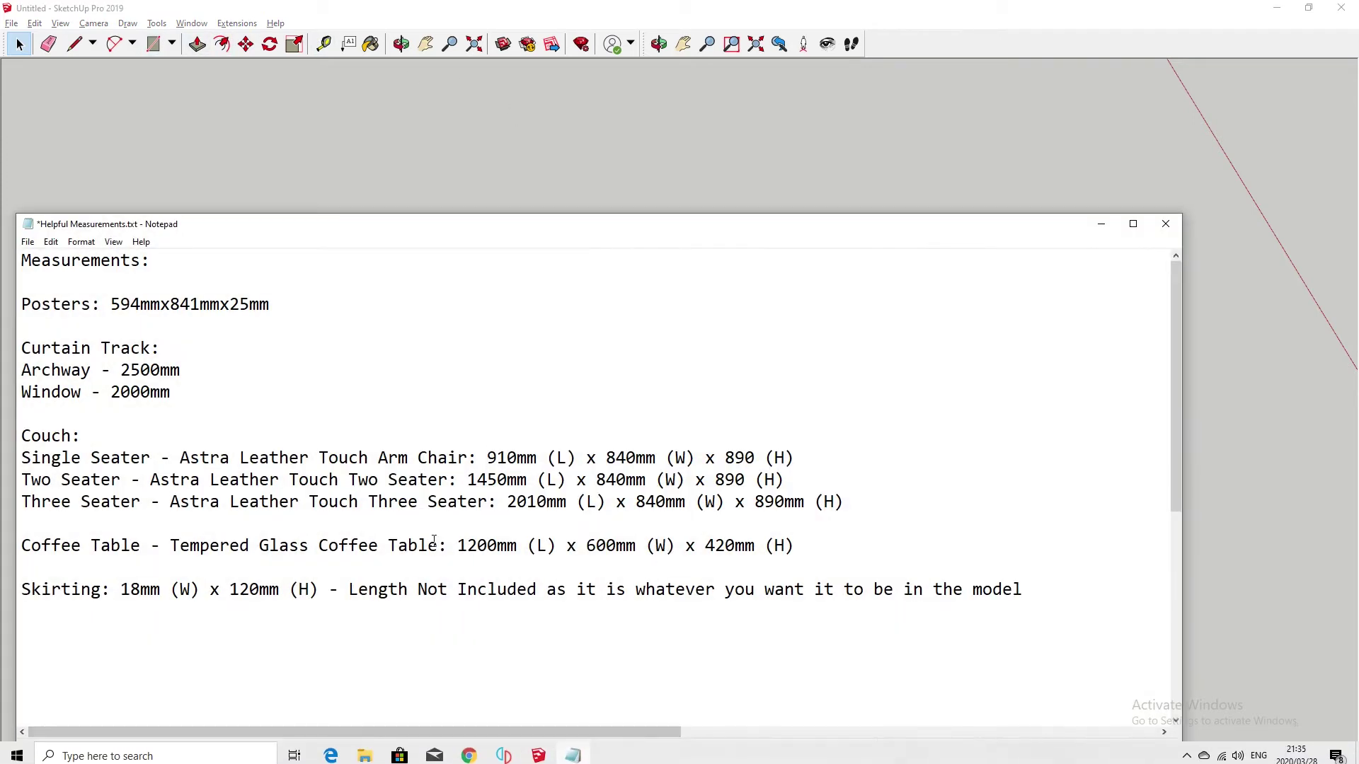
drag(475, 482, 521, 484)
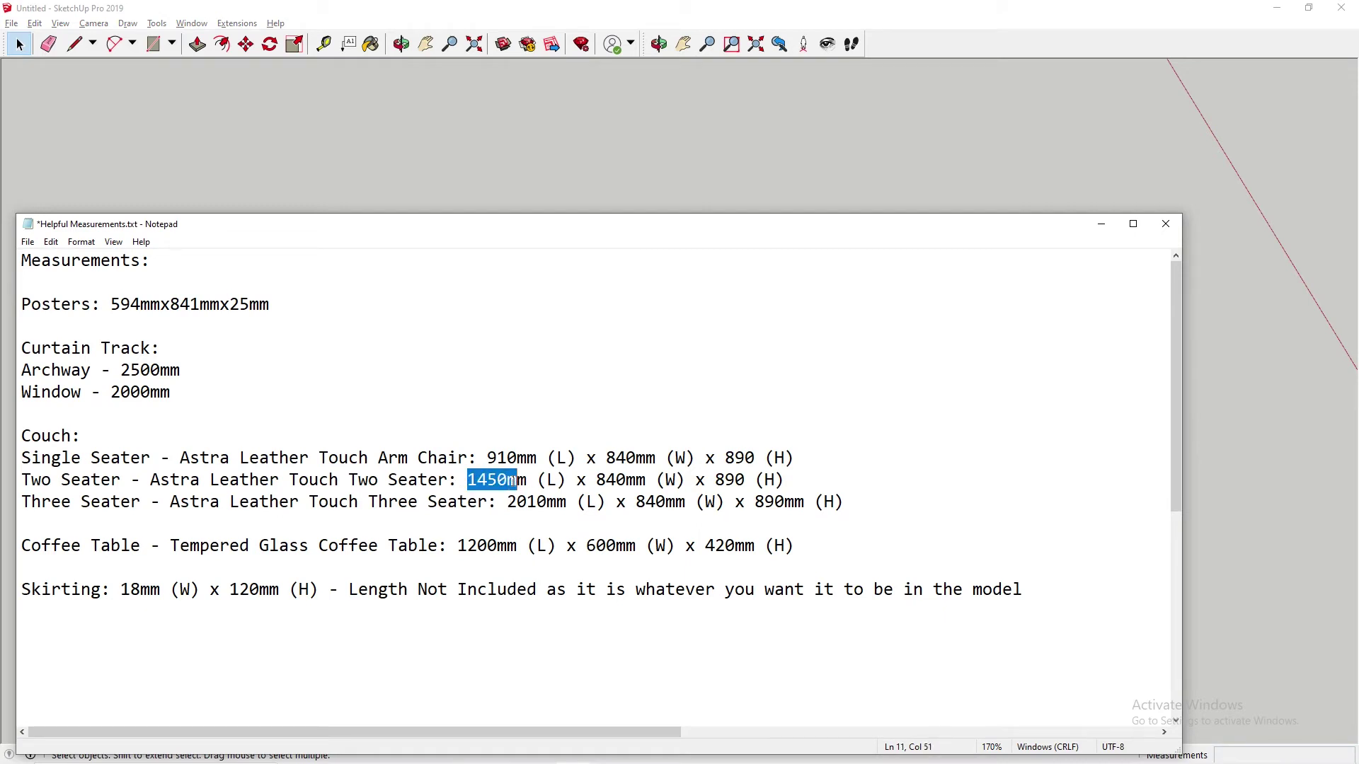
click(515, 482)
drag(509, 503, 556, 505)
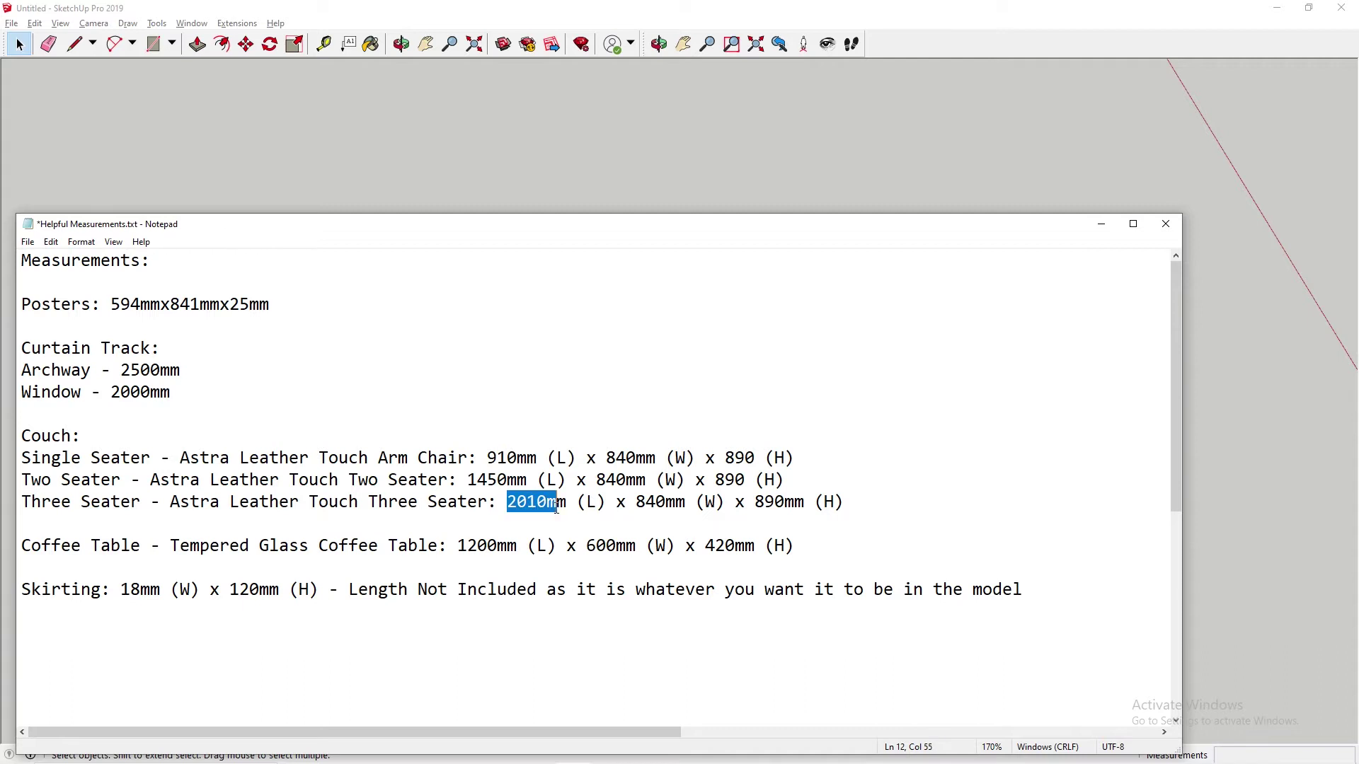
click(1101, 224)
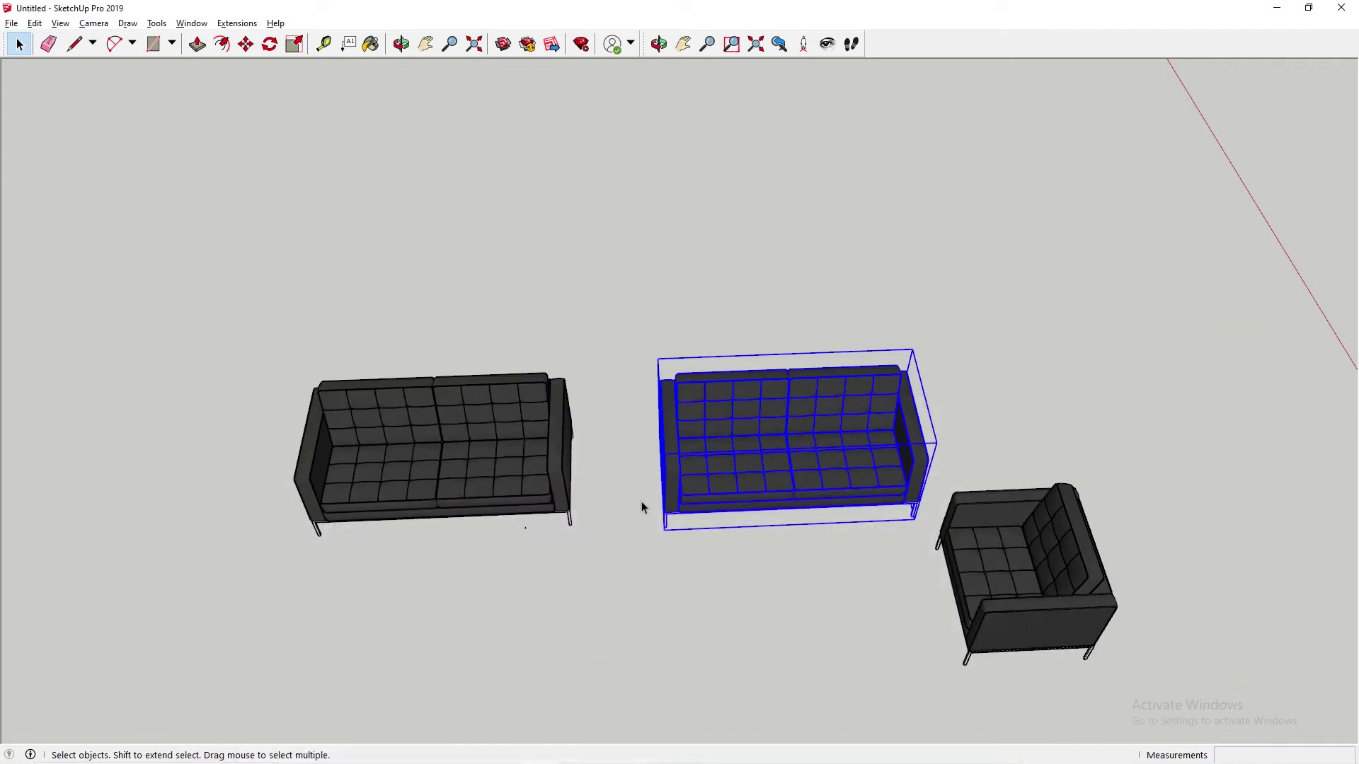
Scale the selected sofa beside the armchair along the green axis to 1450 mm as the two-seater.
click(295, 44)
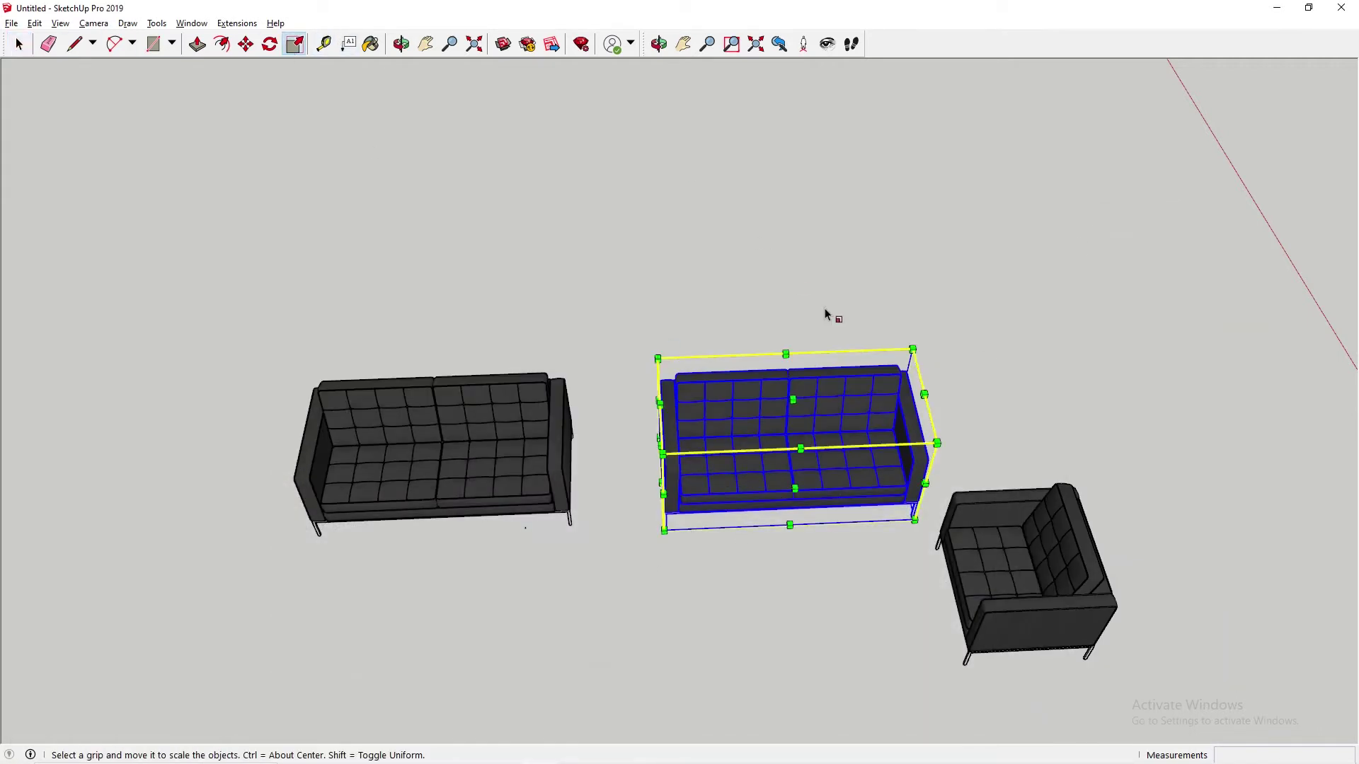
drag(913, 436, 929, 434)
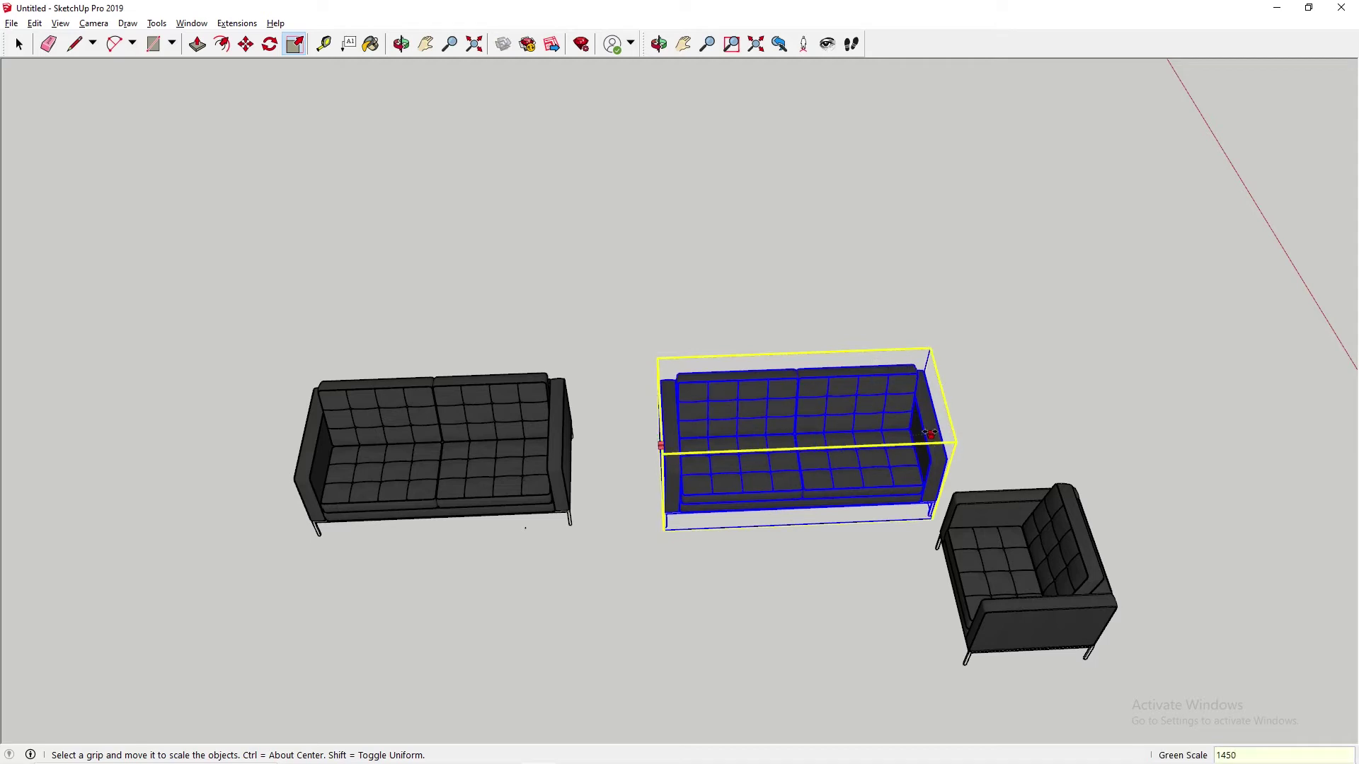
key(Return)
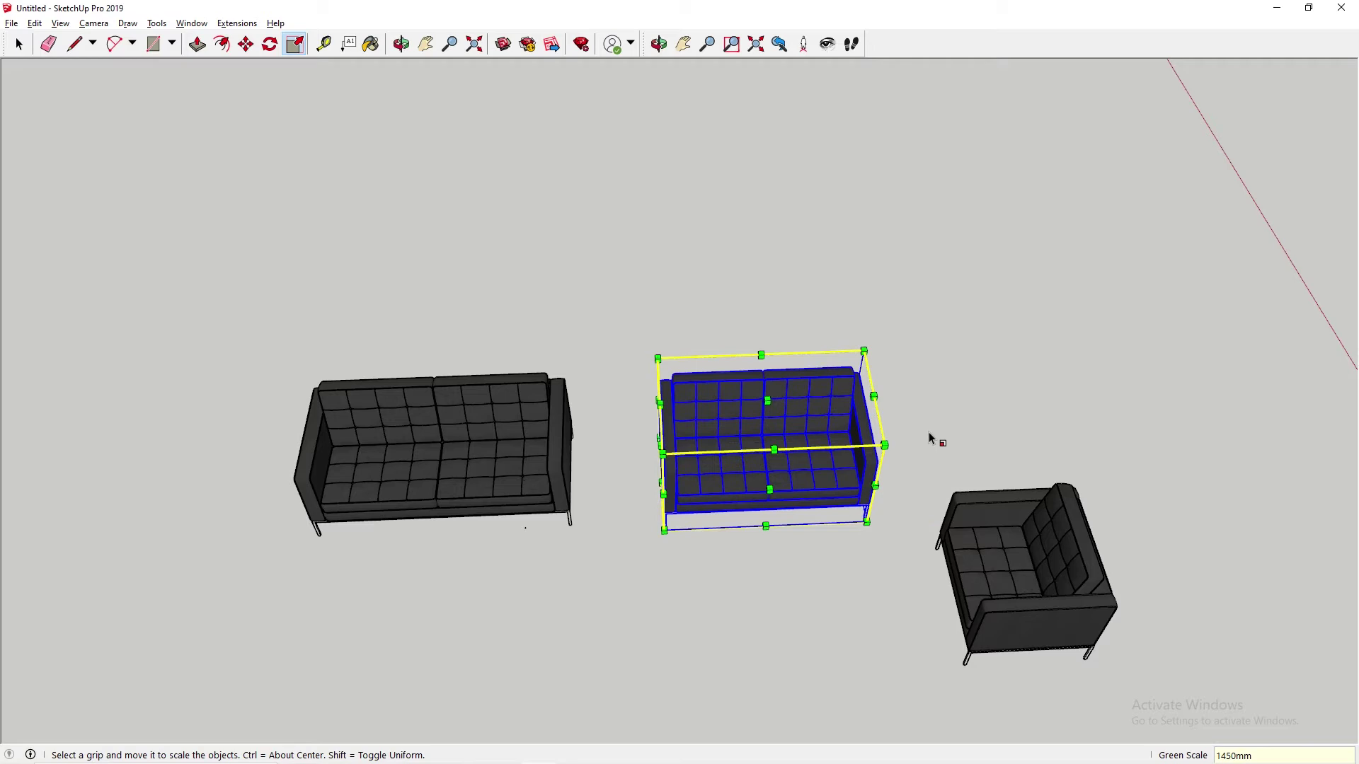
key(space)
Scale the sofa farthest from the armchair along the green axis to 2010 mm as the three-seater.
click(416, 431)
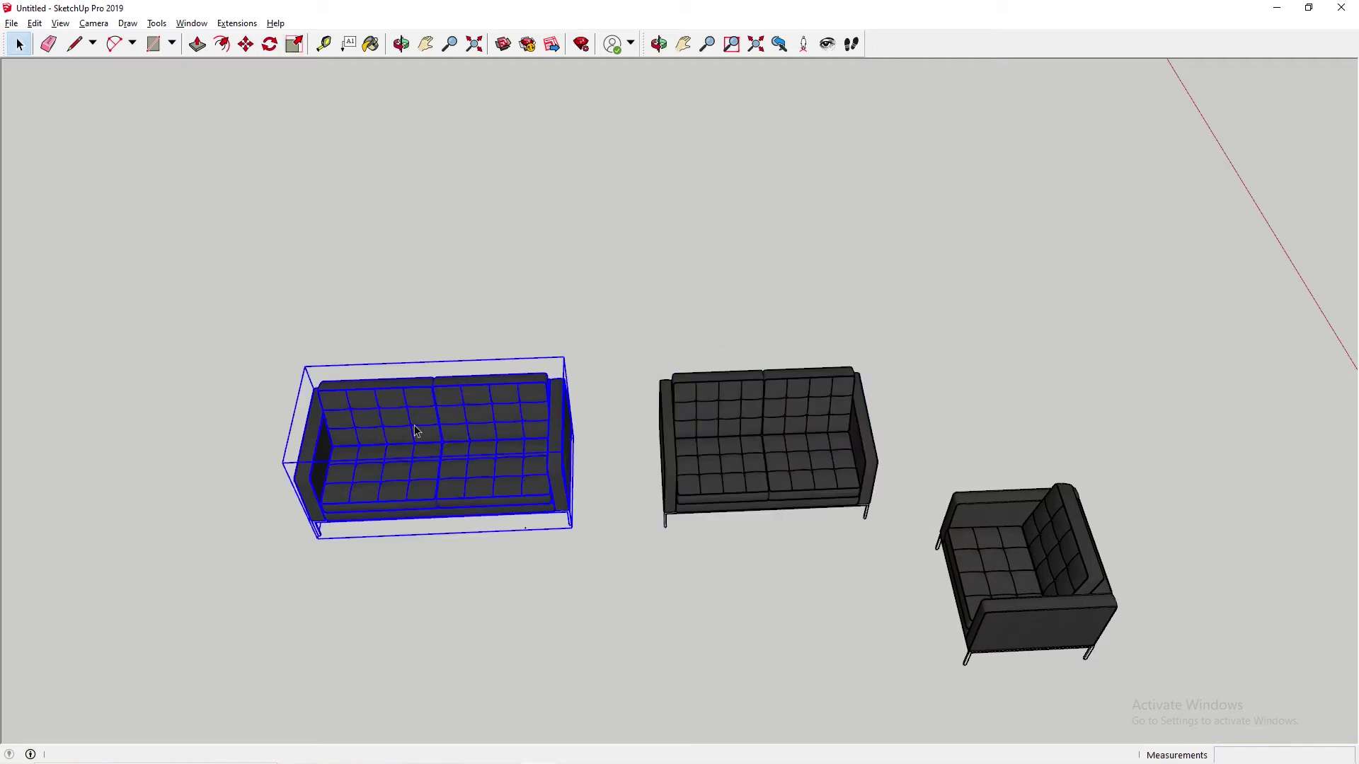
click(294, 44)
drag(307, 454, 295, 453)
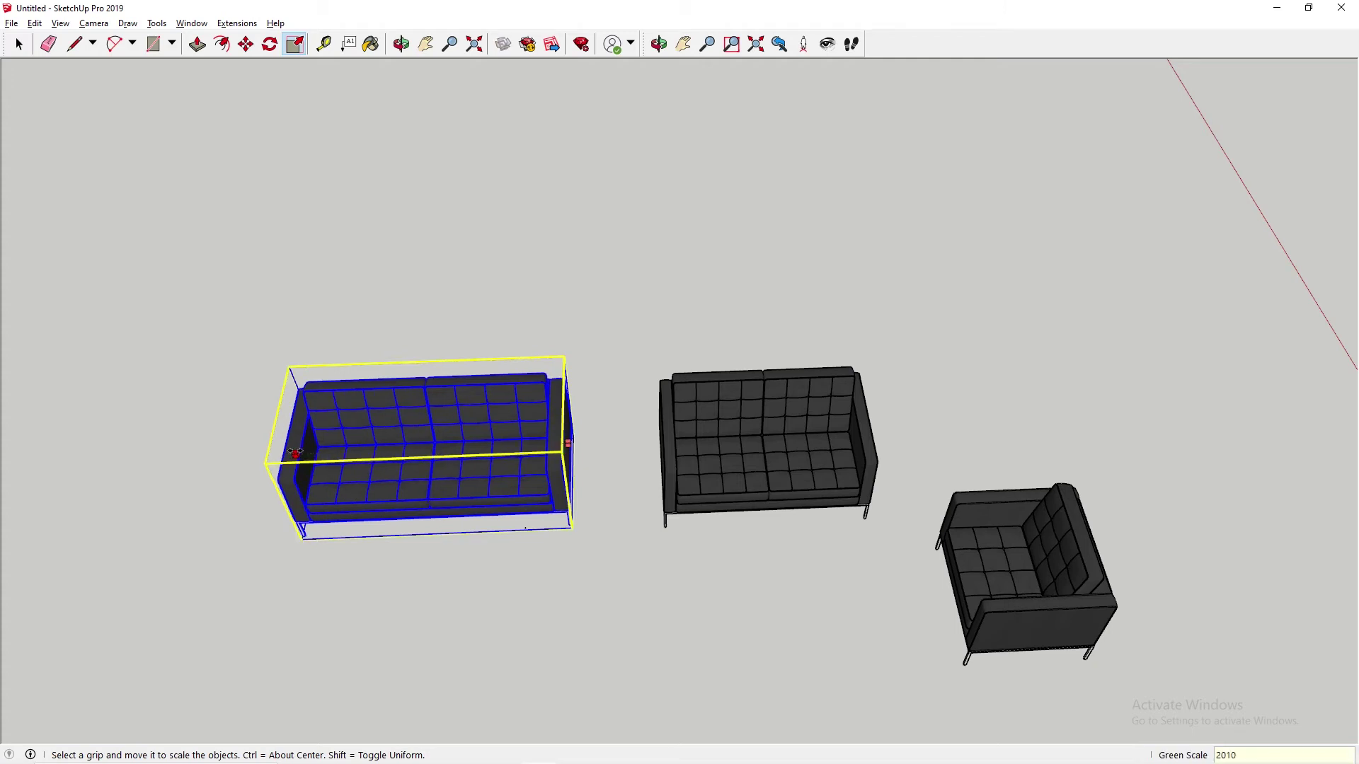
key(Return)
key(space)
click(963, 236)
Move the two-seater sofa from outside the house to the middle of the room's floor.
scroll(1020, 222, down, 3)
middle_drag(1020, 222, 908, 530)
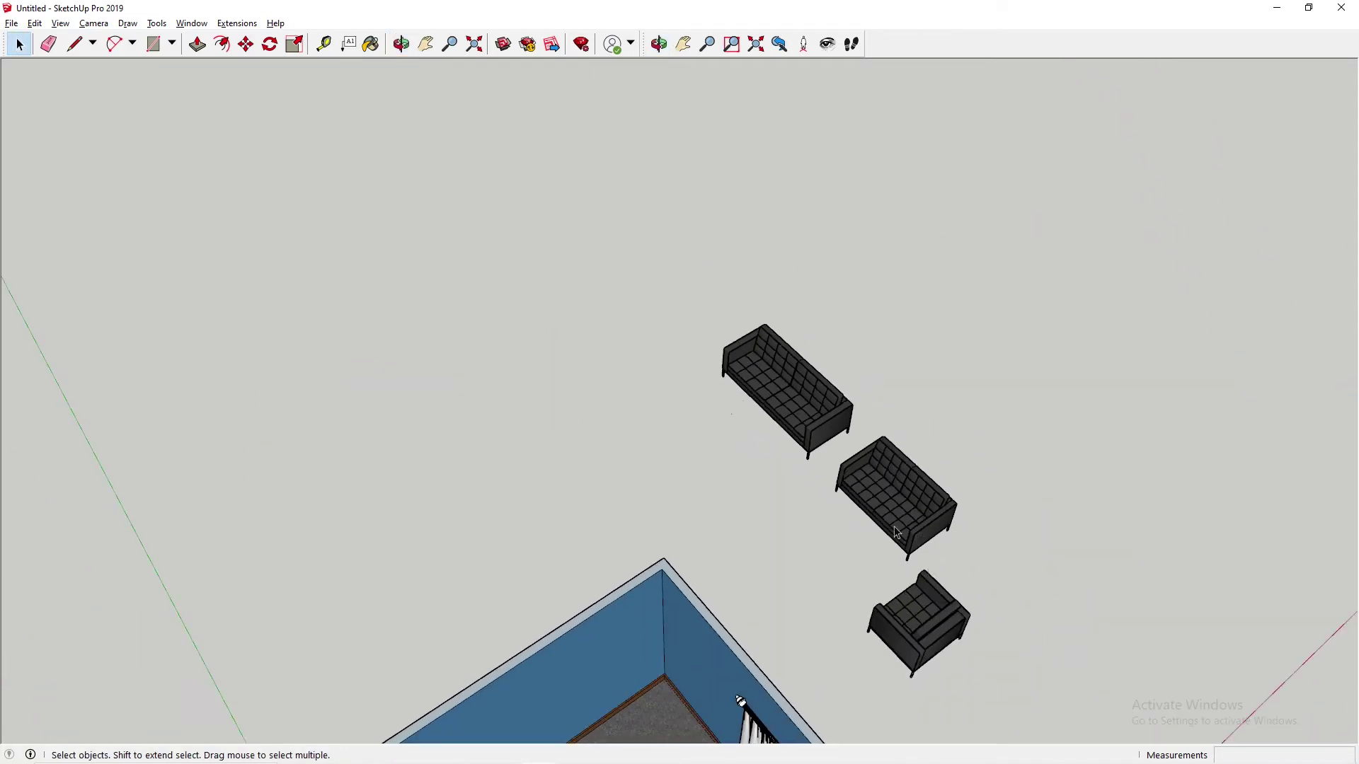
middle_drag(981, 479, 651, 377)
click(1122, 362)
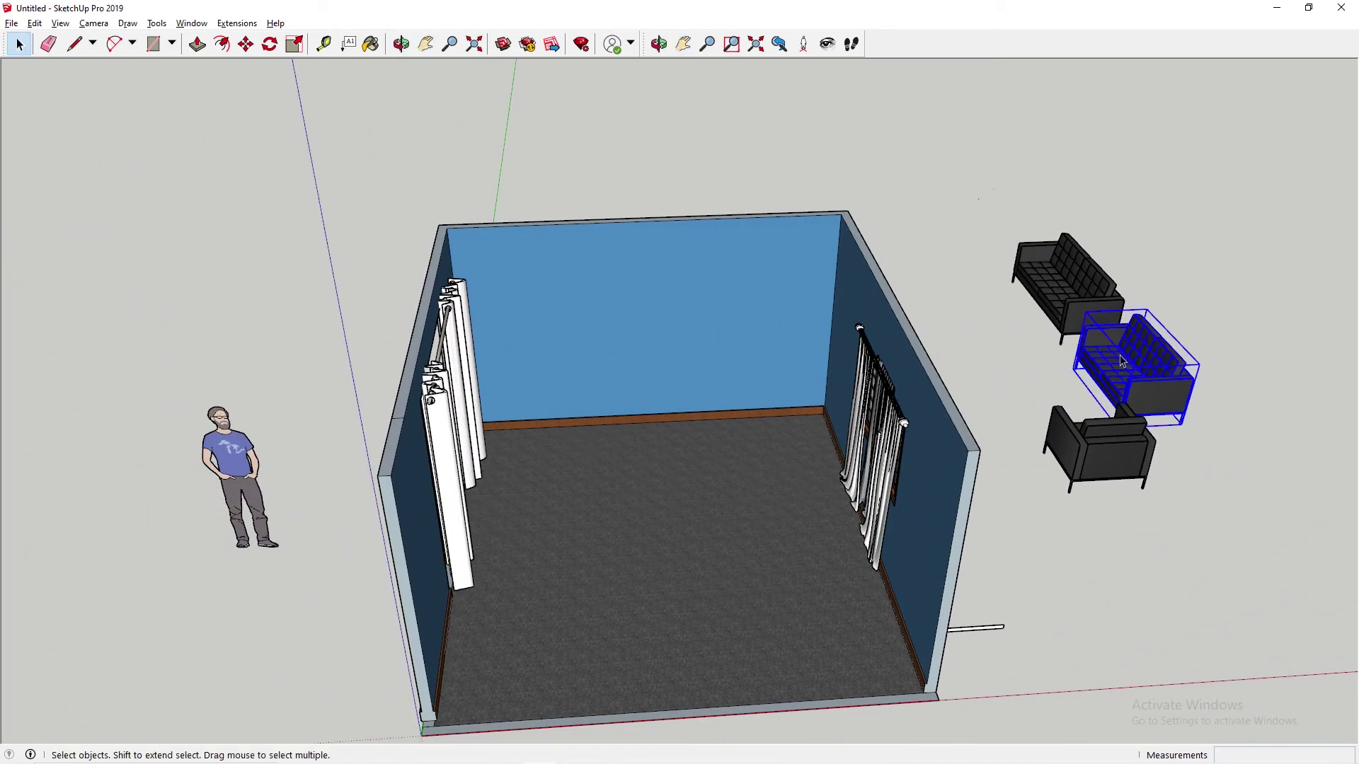
key(m)
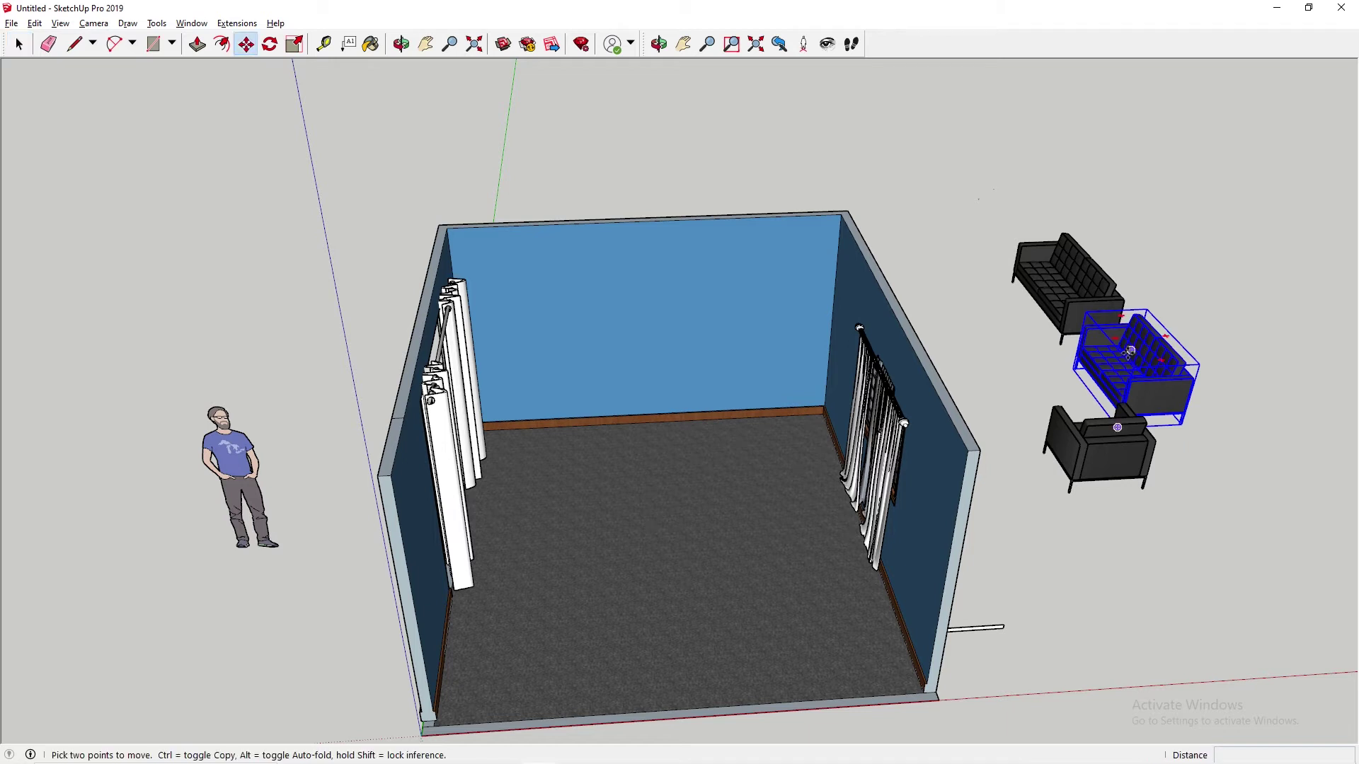
click(1140, 361)
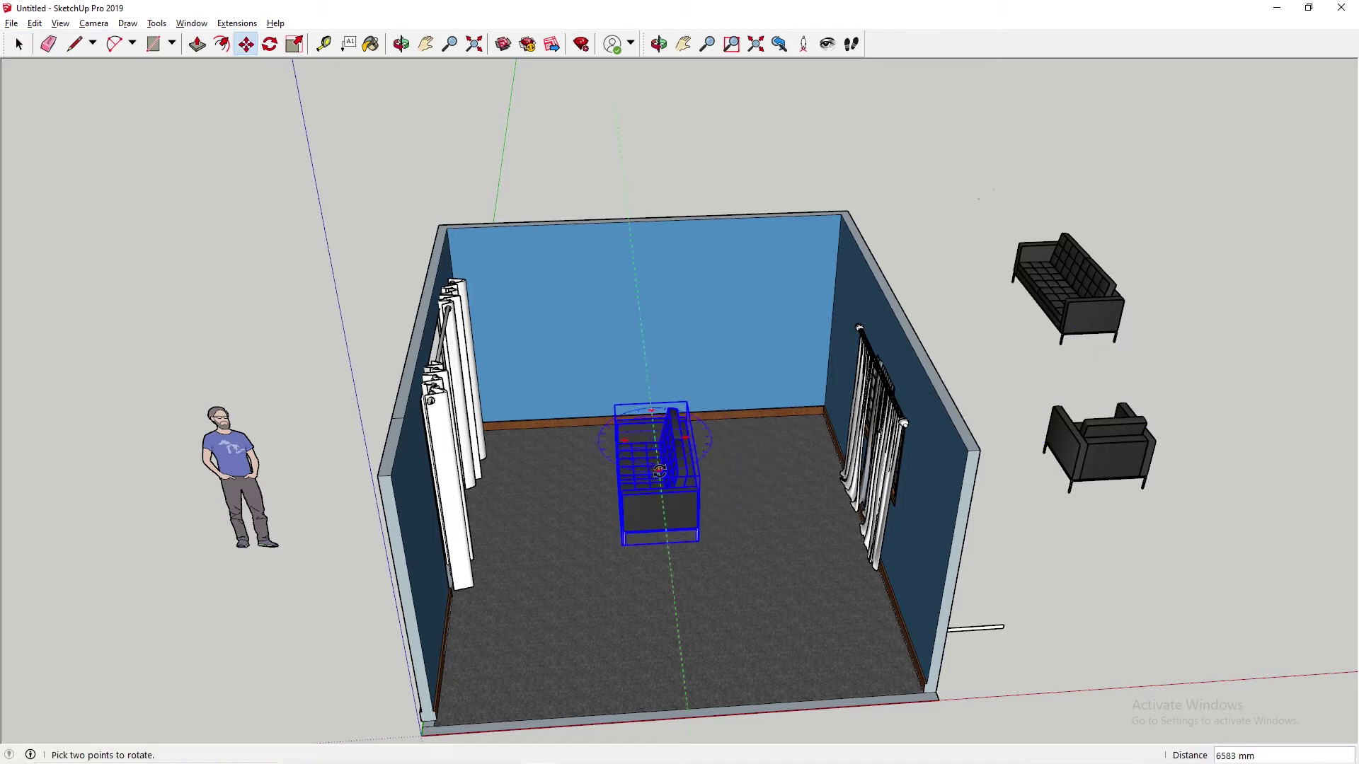
click(659, 470)
Rotate the two-seater to face the open side of the room and move it back towards the rear wall.
click(719, 446)
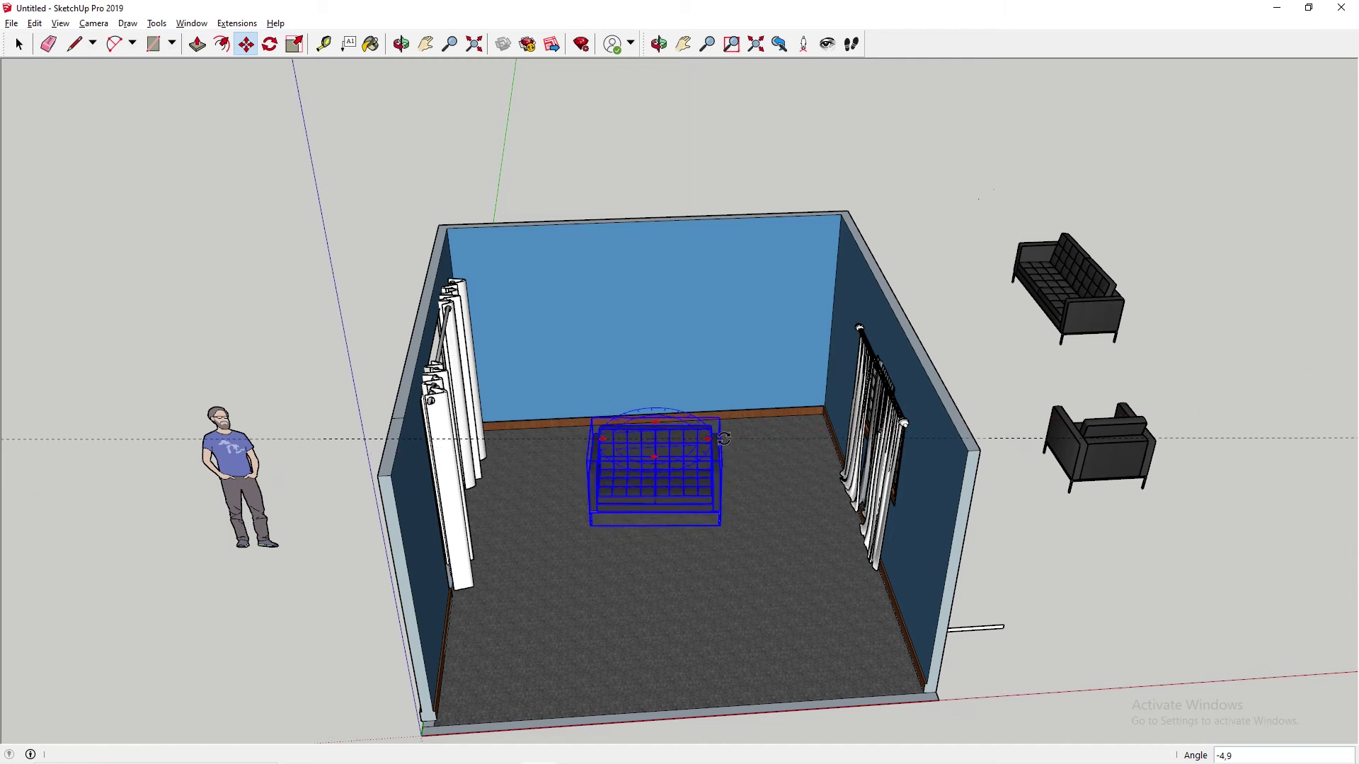
click(717, 435)
click(686, 456)
click(663, 480)
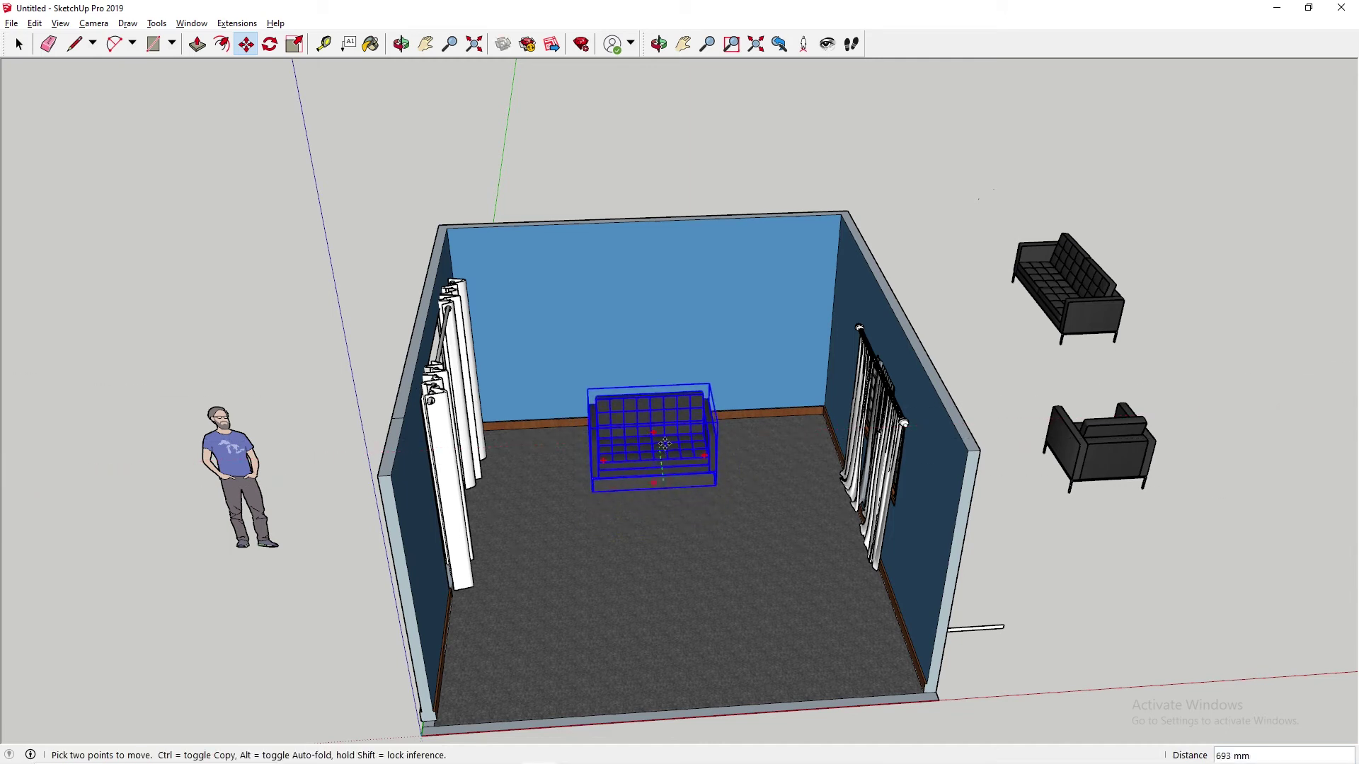
click(666, 430)
key(space)
Move the three-seater sofa about 6597 mm into the room, placing its back towards the window curtains.
click(1060, 281)
key(m)
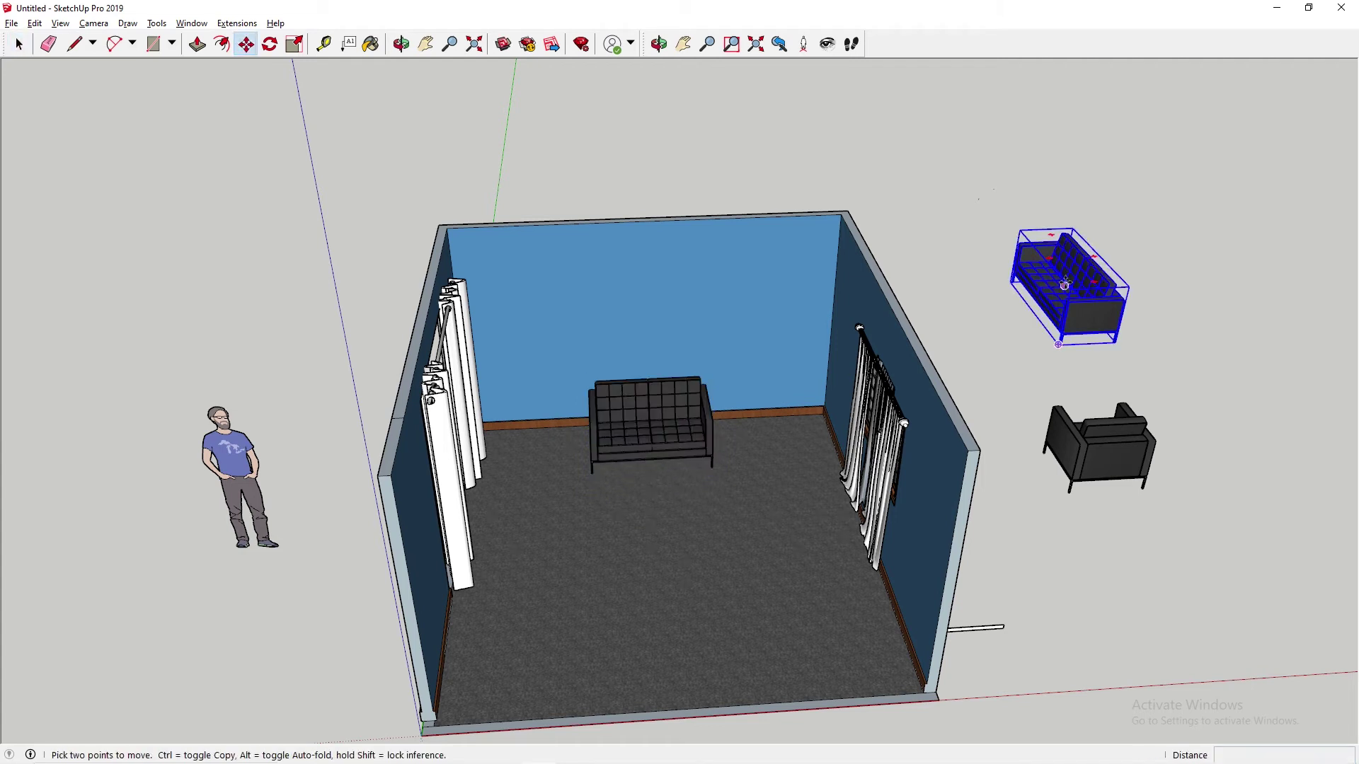
click(1064, 286)
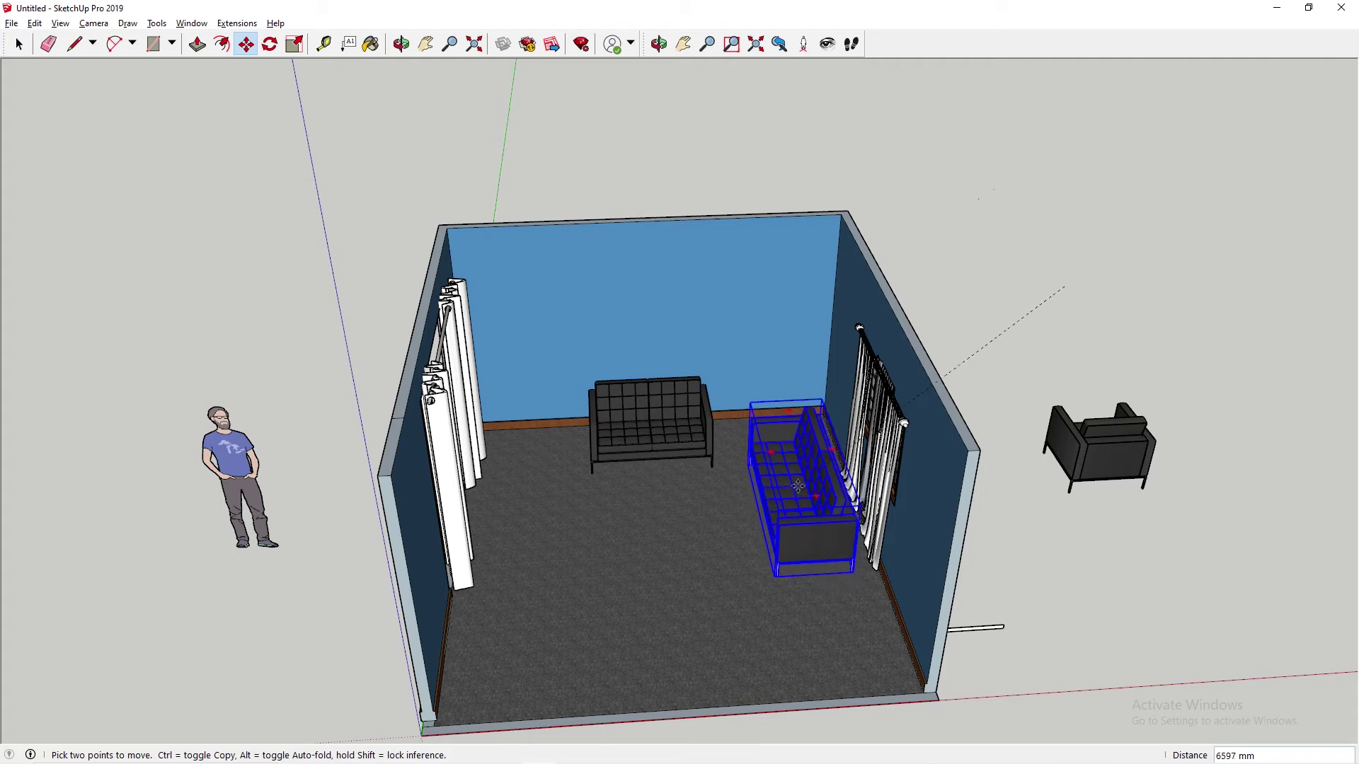
middle_drag(792, 511, 1135, 265)
key(space)
click(1136, 264)
Move the armchair about 6301 mm into the room, placing it opposite the three-seater near the archway curtains.
click(1259, 367)
key(m)
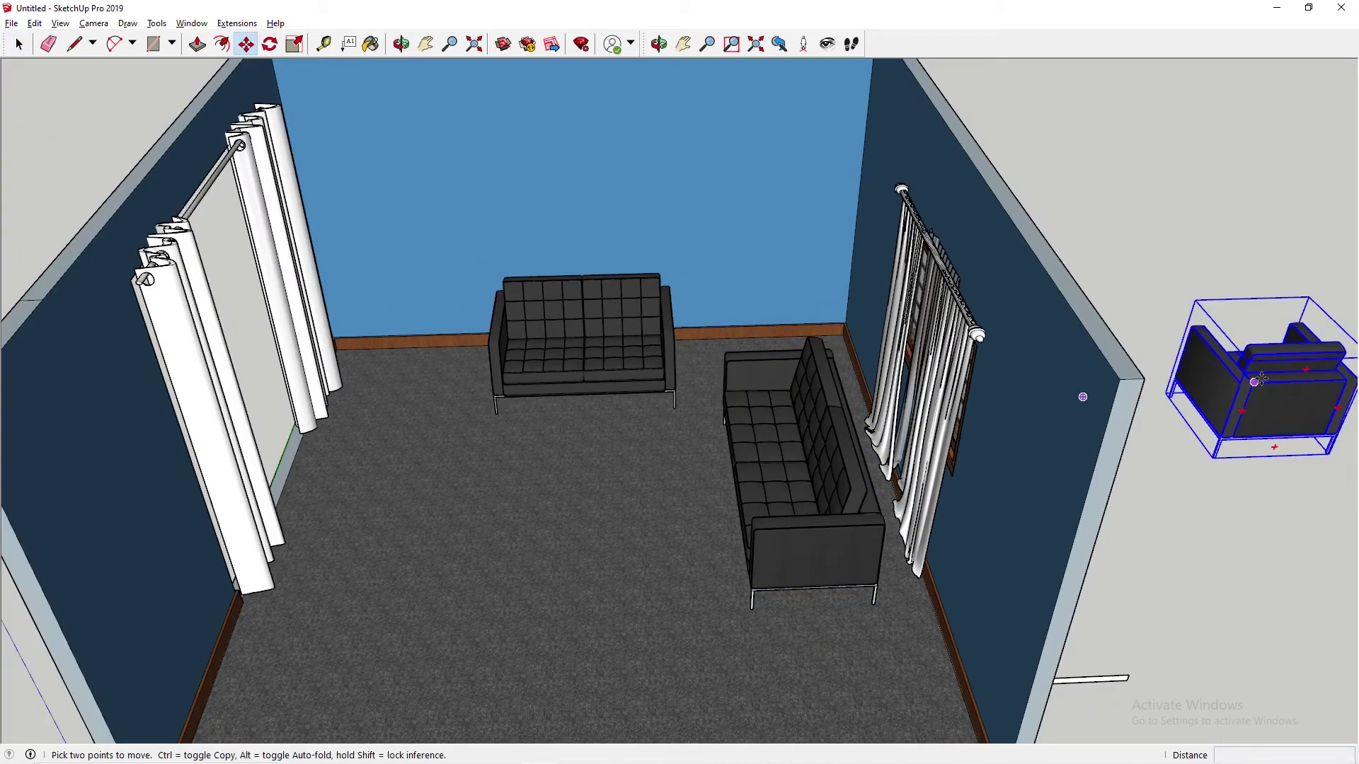
click(1254, 382)
click(366, 551)
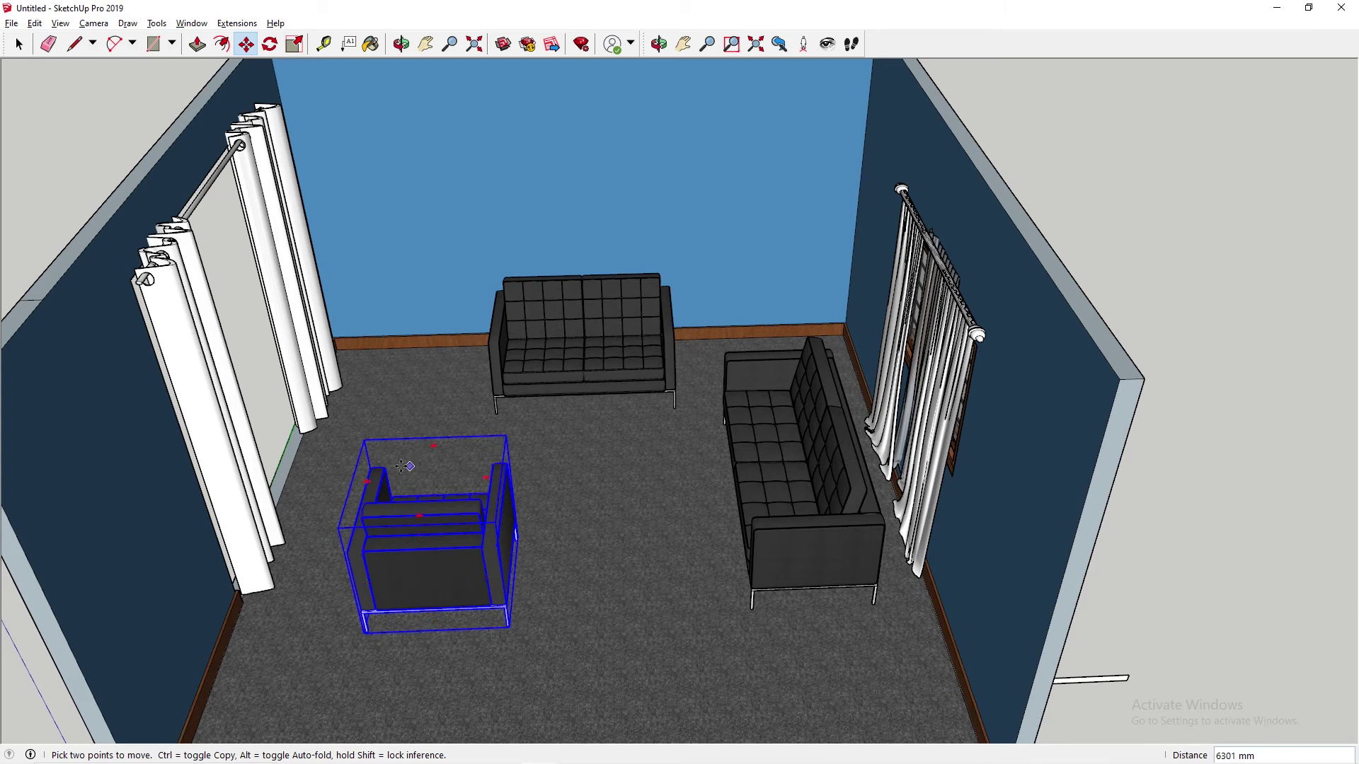
Rotate the armchair to face diagonally towards the two sofas and adjust its position near the archway curtains.
click(377, 480)
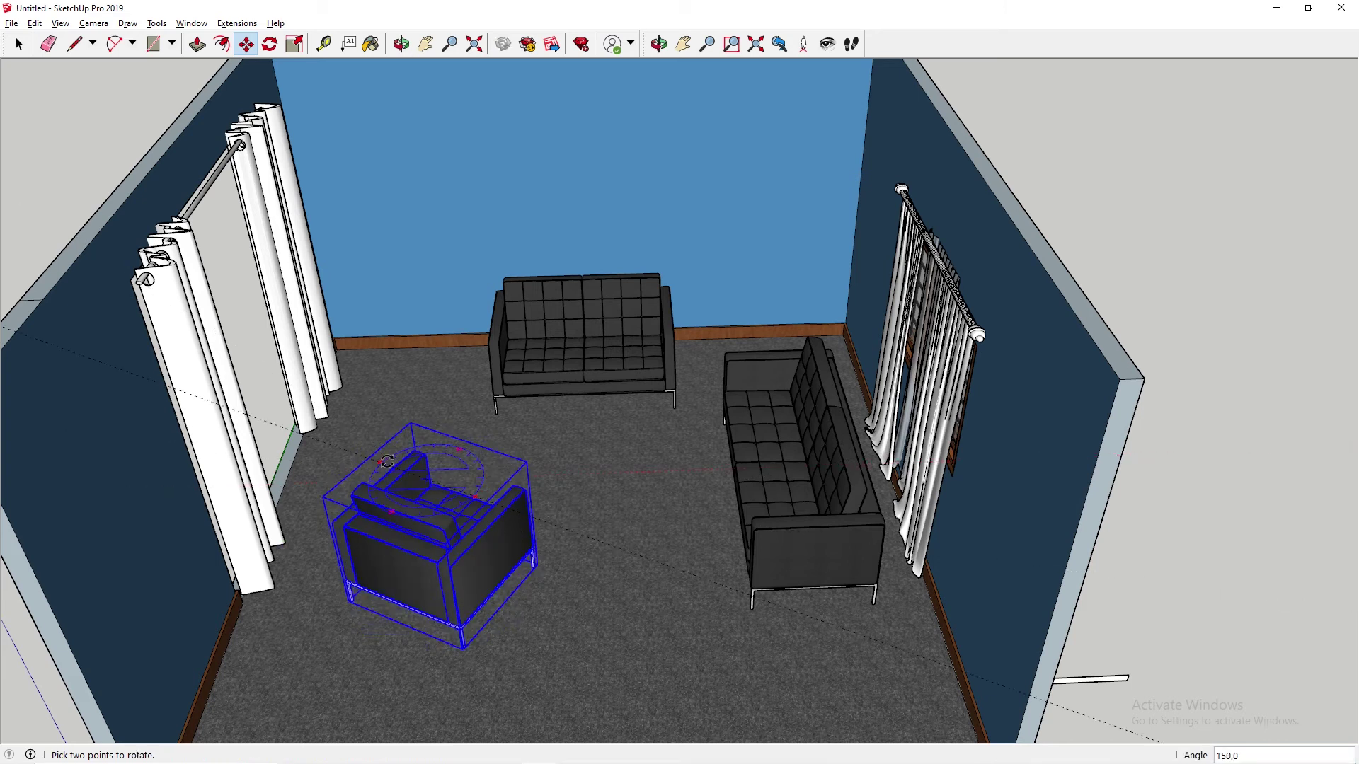
click(390, 456)
click(427, 519)
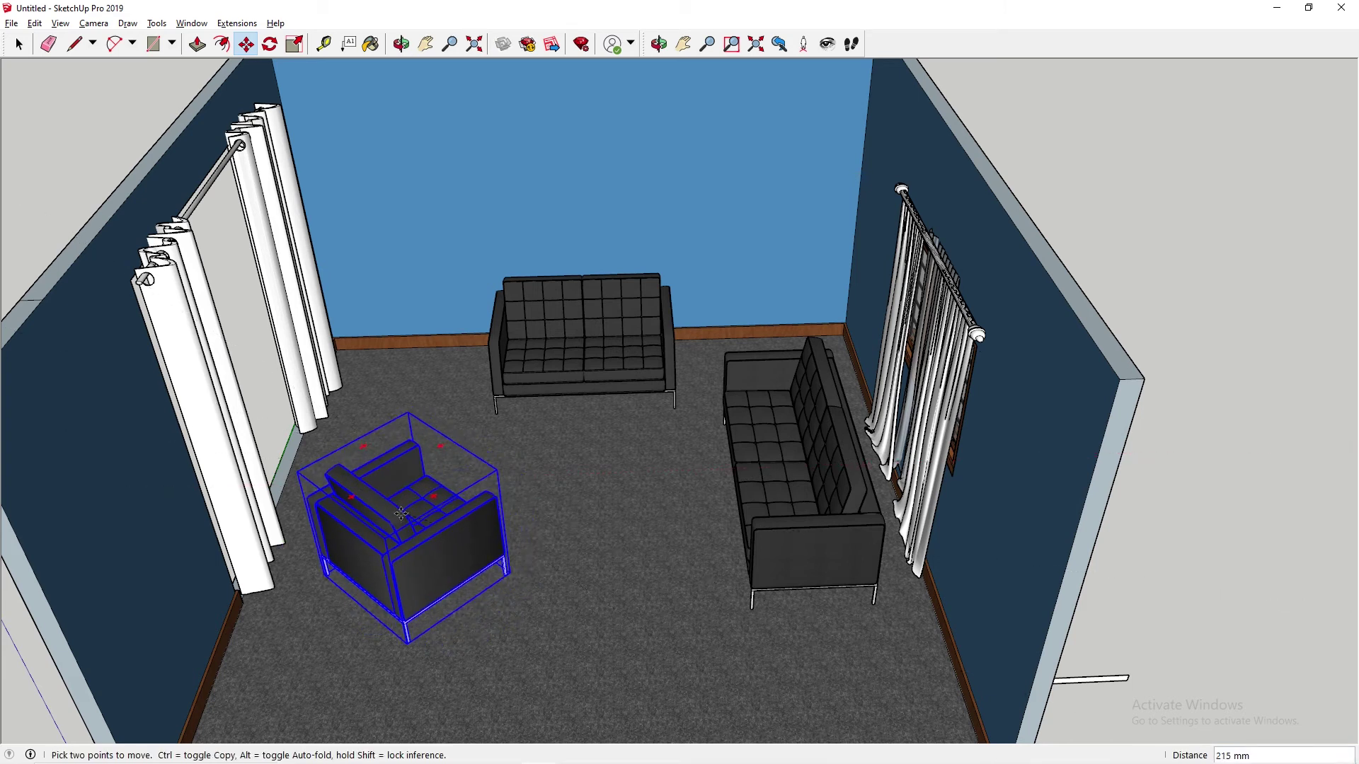
click(428, 516)
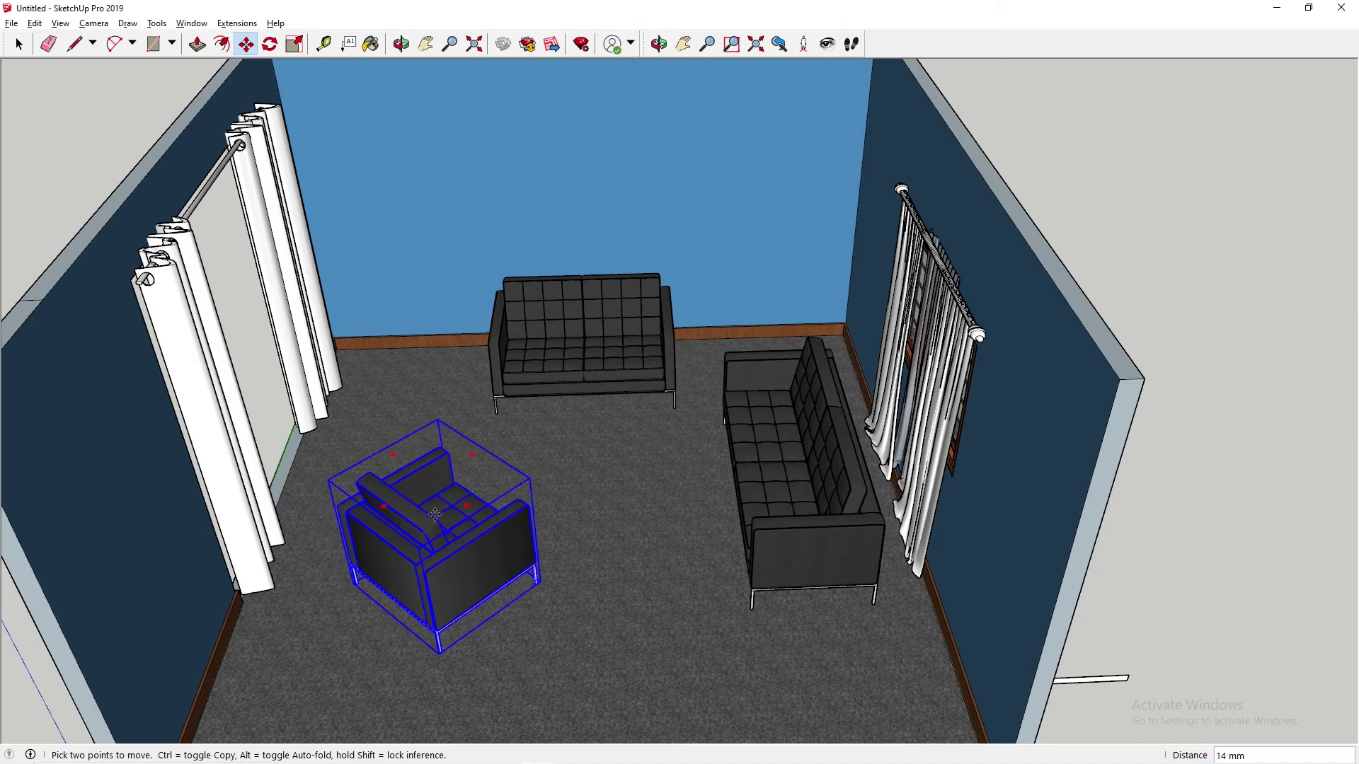
scroll(601, 351, up, 2)
scroll(600, 351, down, 5)
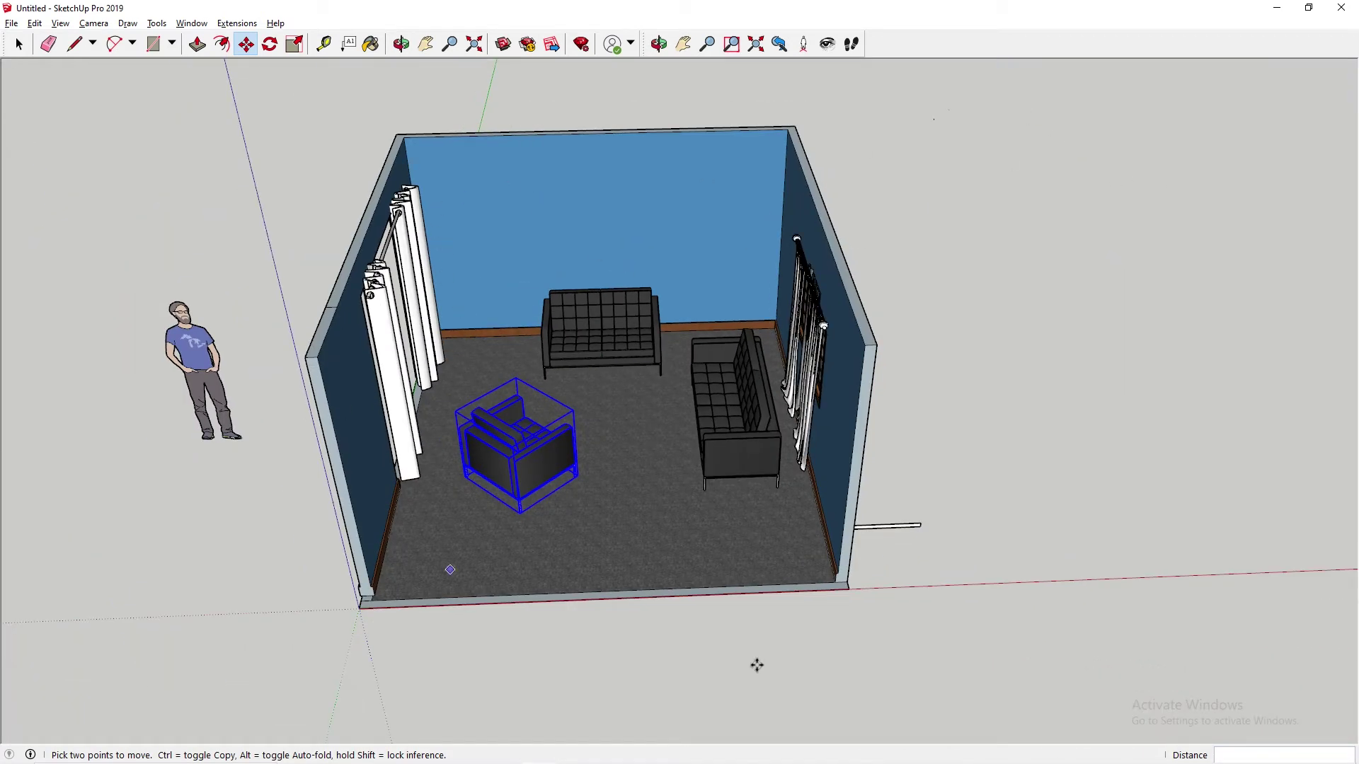
Shift the two-seater sofa about 120 mm along the rear wall towards the window side.
scroll(591, 363, up, 4)
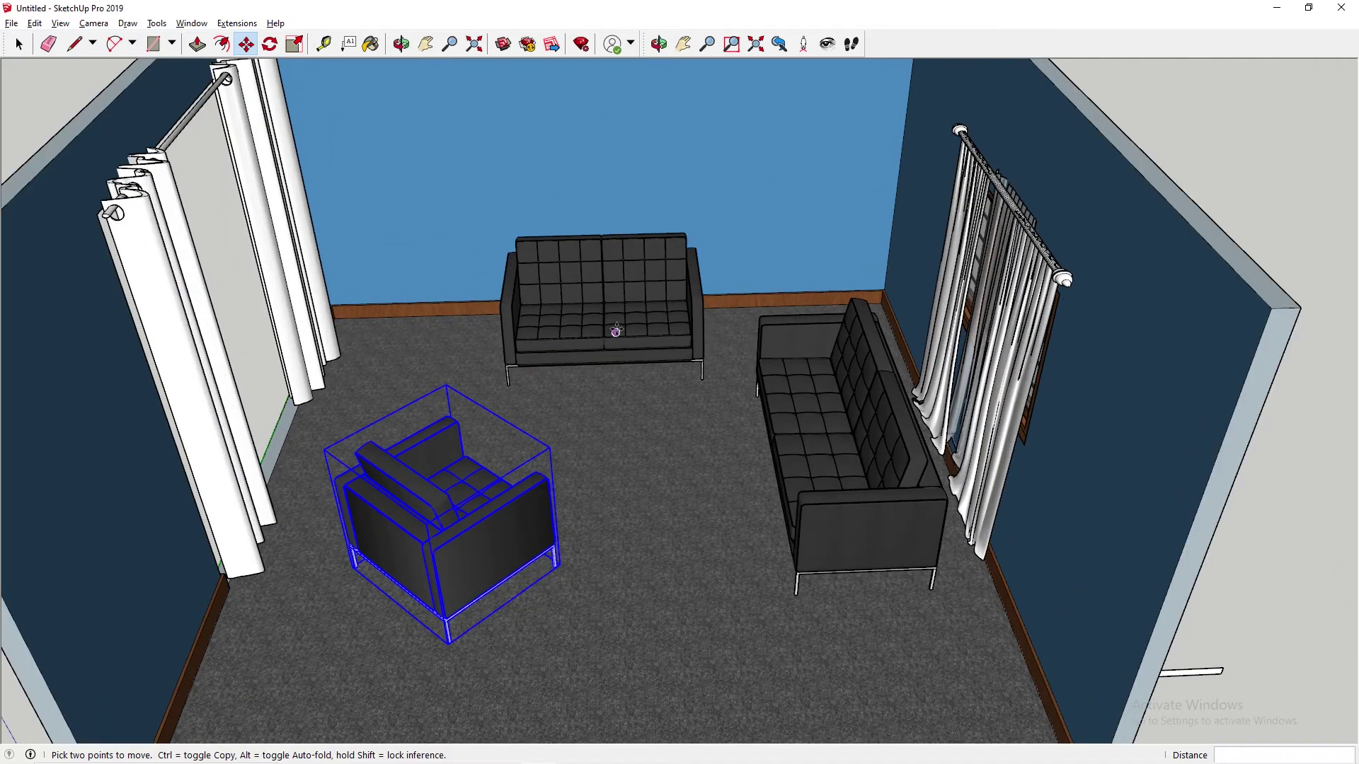
key(space)
click(619, 327)
key(m)
drag(618, 324, 632, 315)
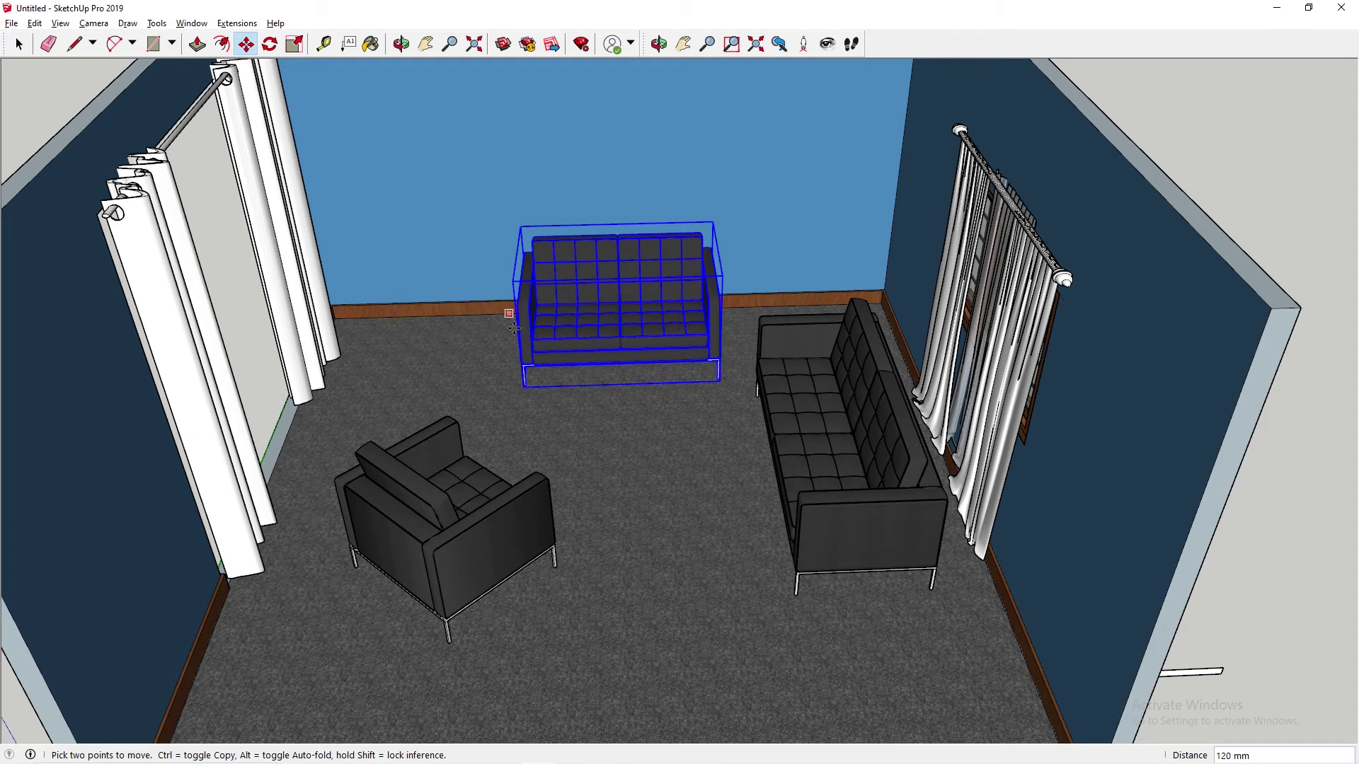
Deselect the two-seater and examine the arrangement of the armchair and sofas in the room from several angles.
scroll(514, 327, down, 5)
key(h)
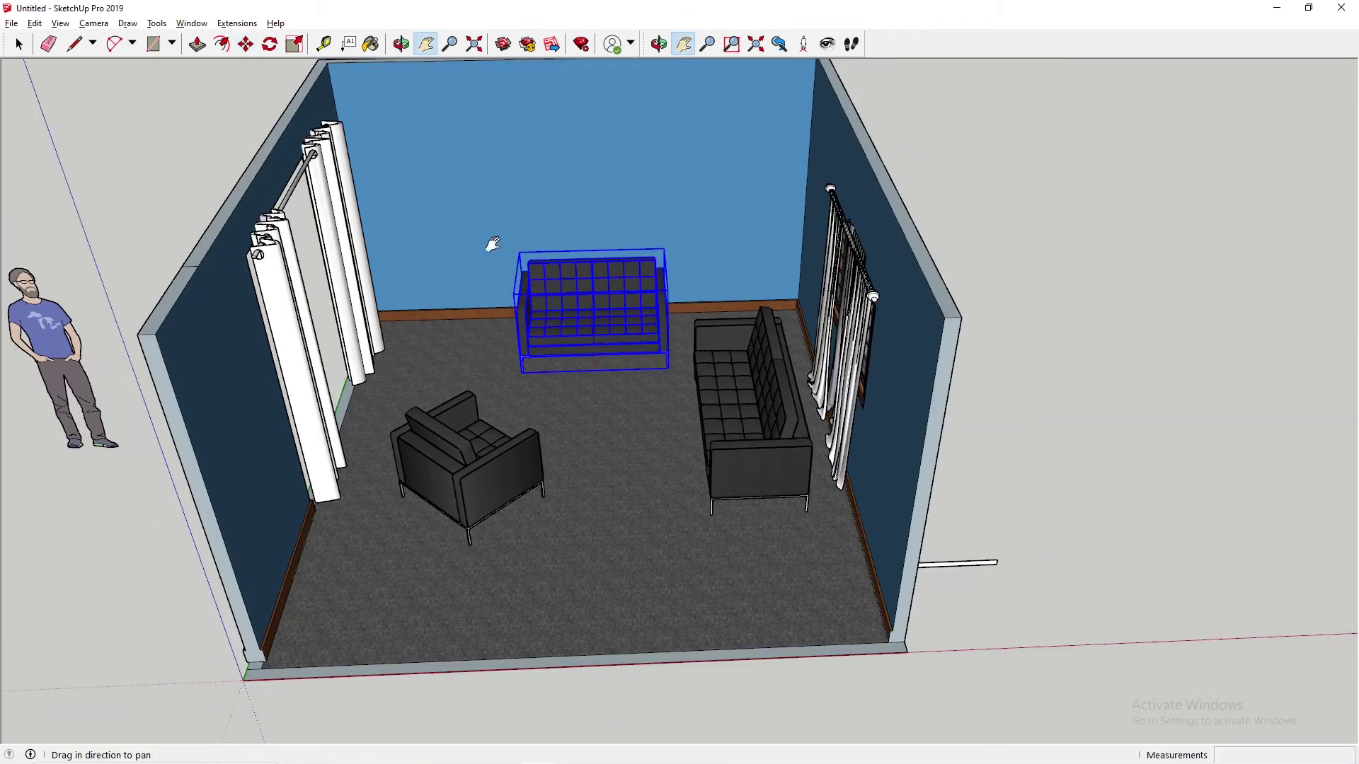
drag(492, 244, 529, 447)
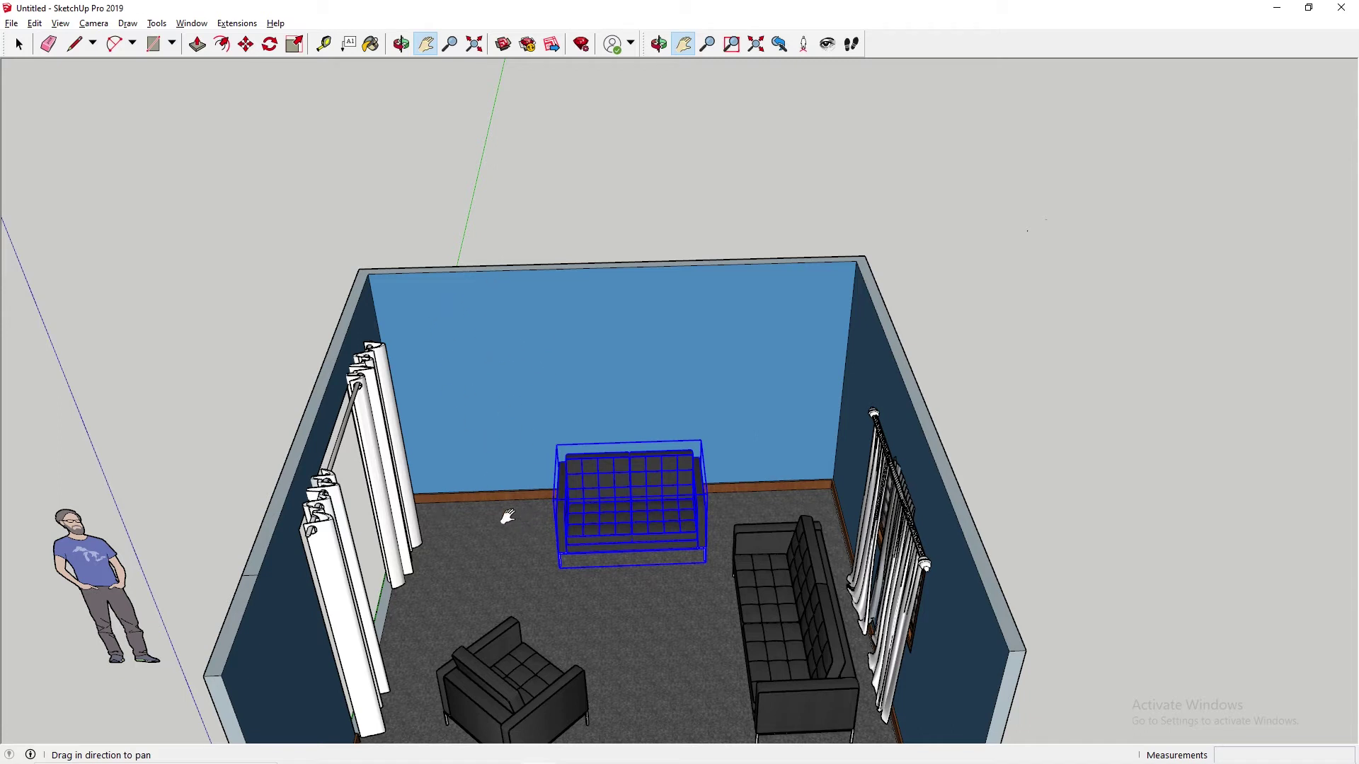
drag(507, 516, 545, 426)
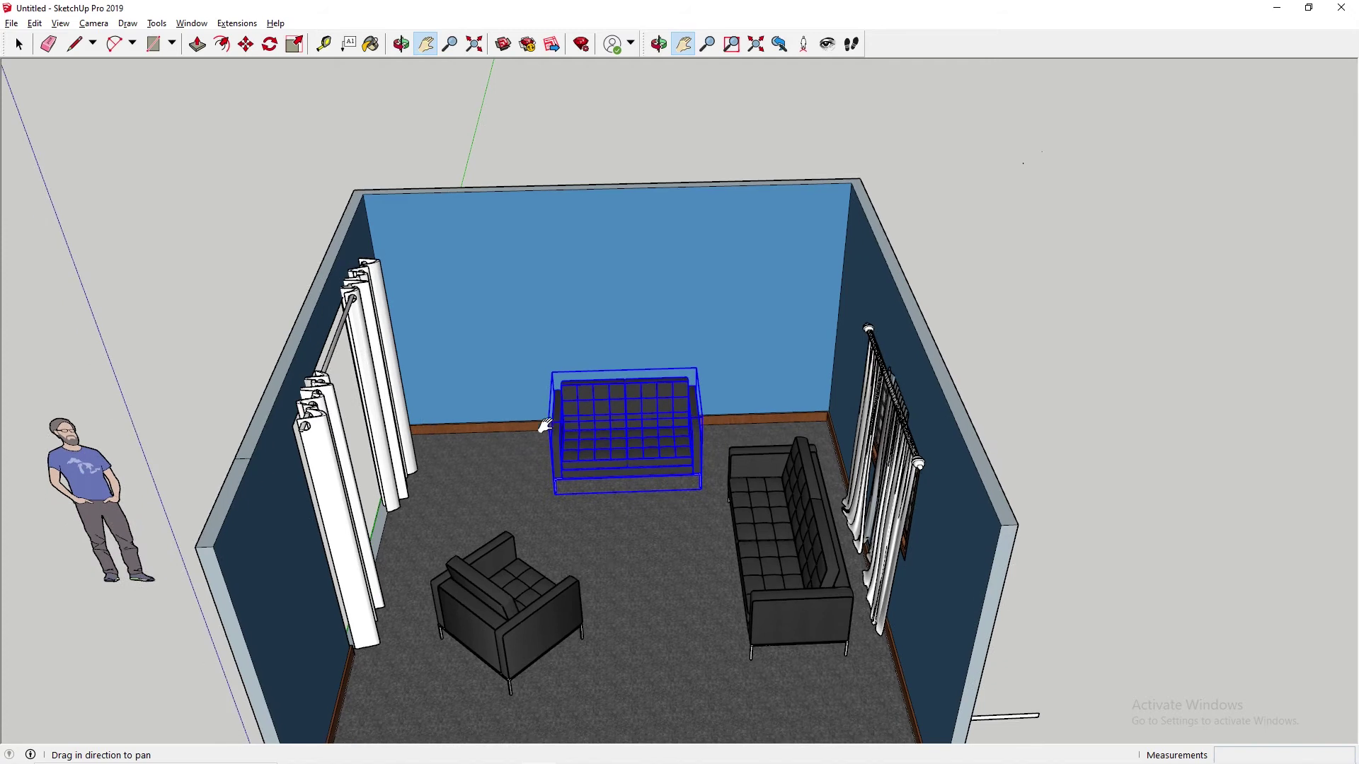
middle_drag(762, 551, 749, 403)
middle_drag(692, 531, 707, 448)
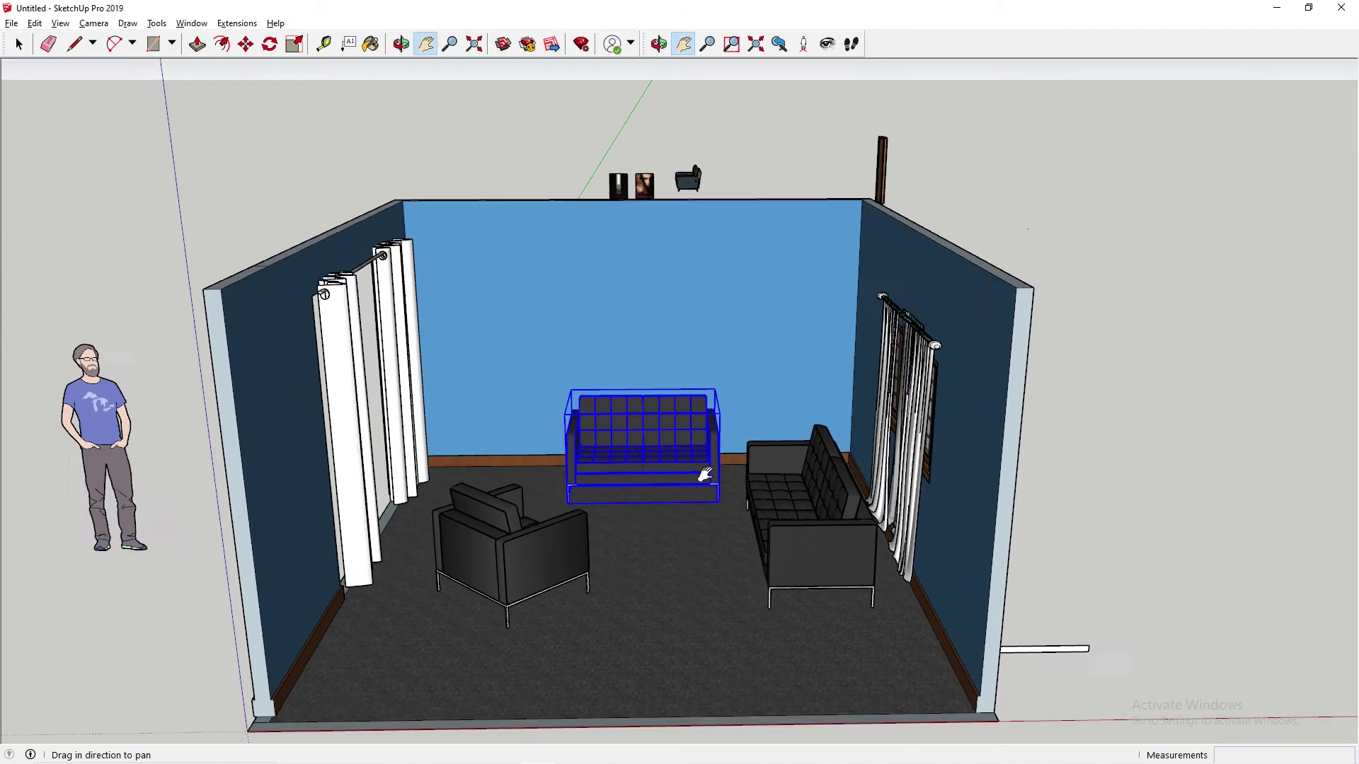
scroll(709, 429, up, 5)
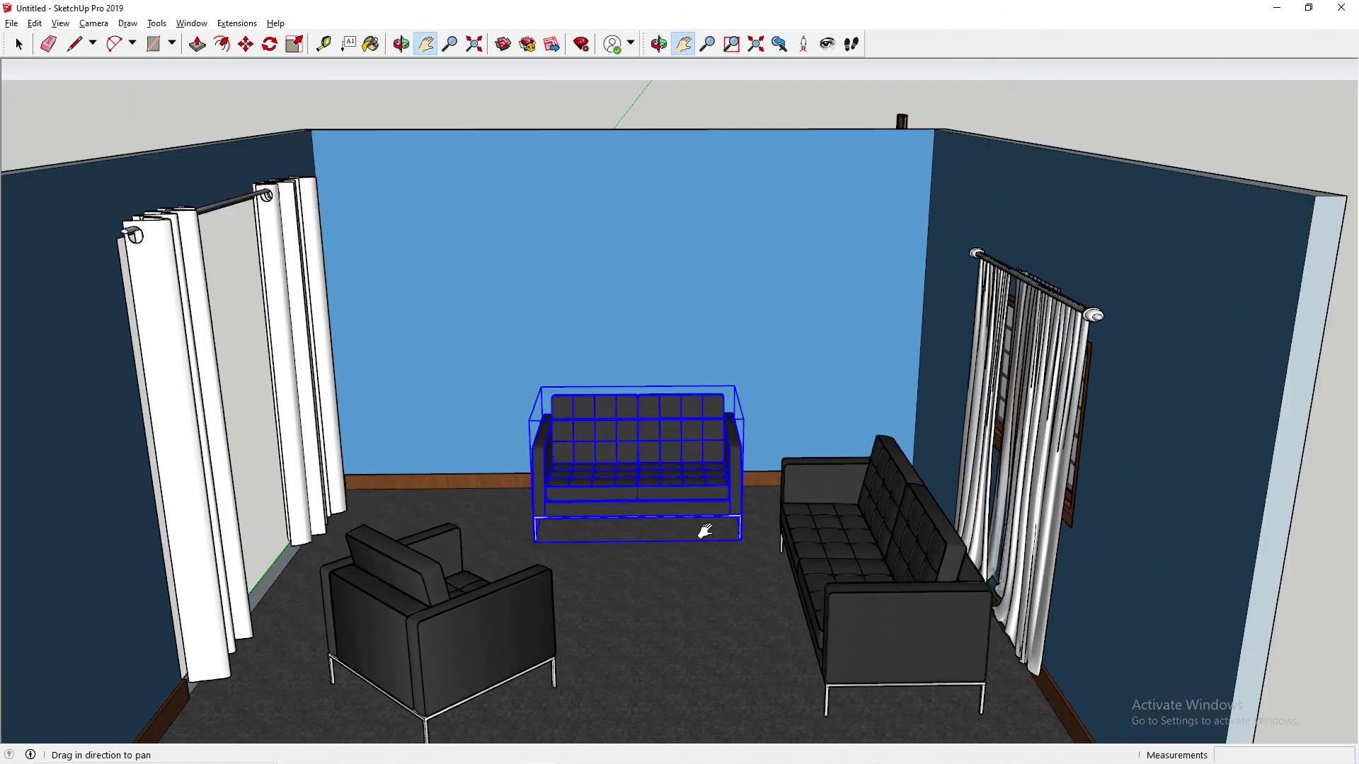
key(space)
click(1099, 125)
middle_drag(780, 535, 658, 471)
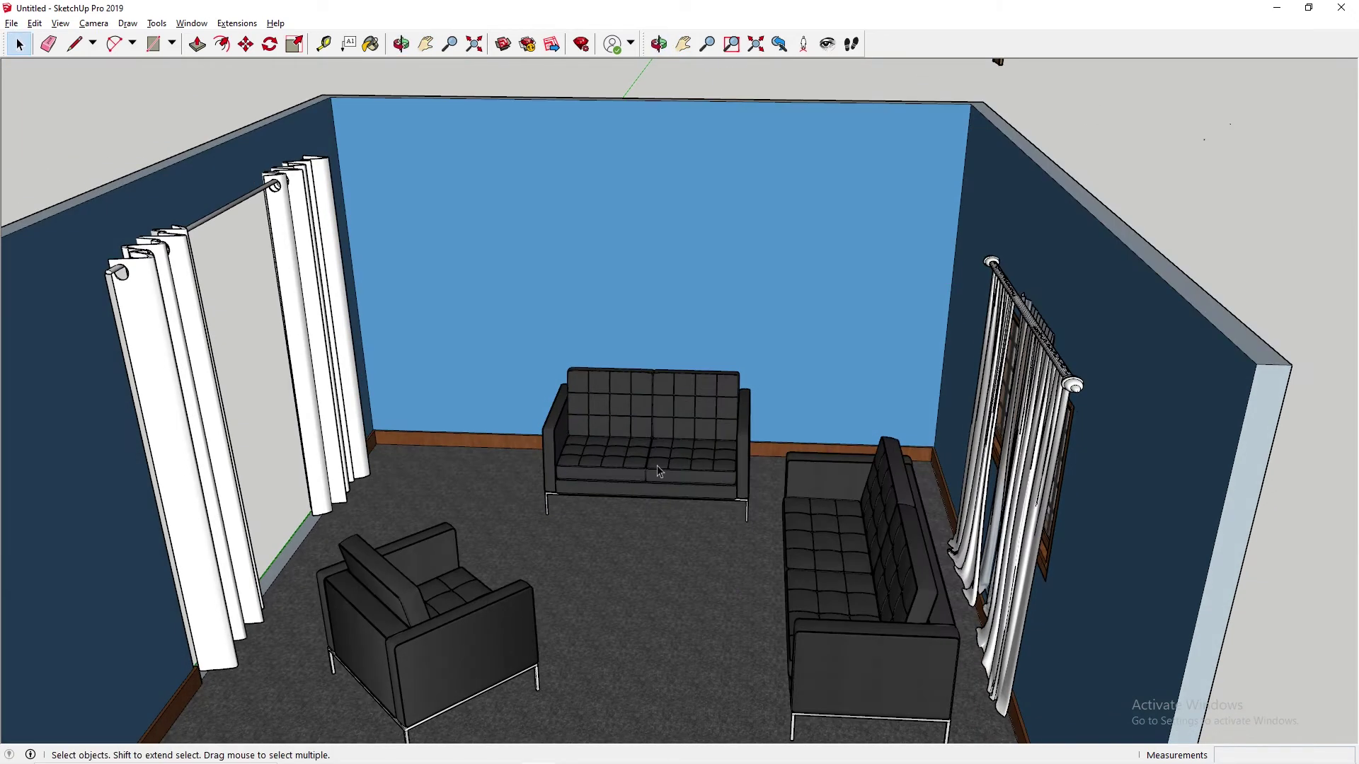
Search the 3D Warehouse for "tempered glass coffee table" and look through the resulting models.
click(504, 45)
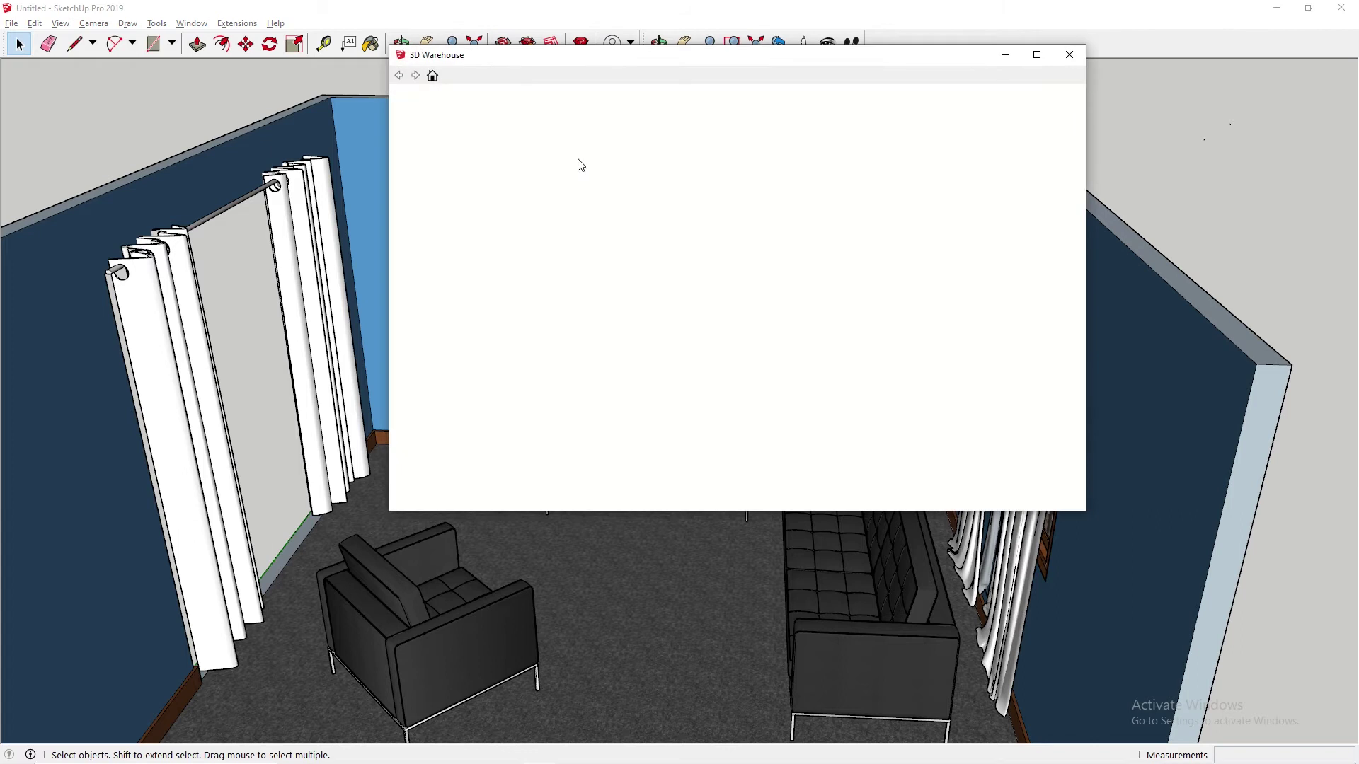
triple_click(726, 109)
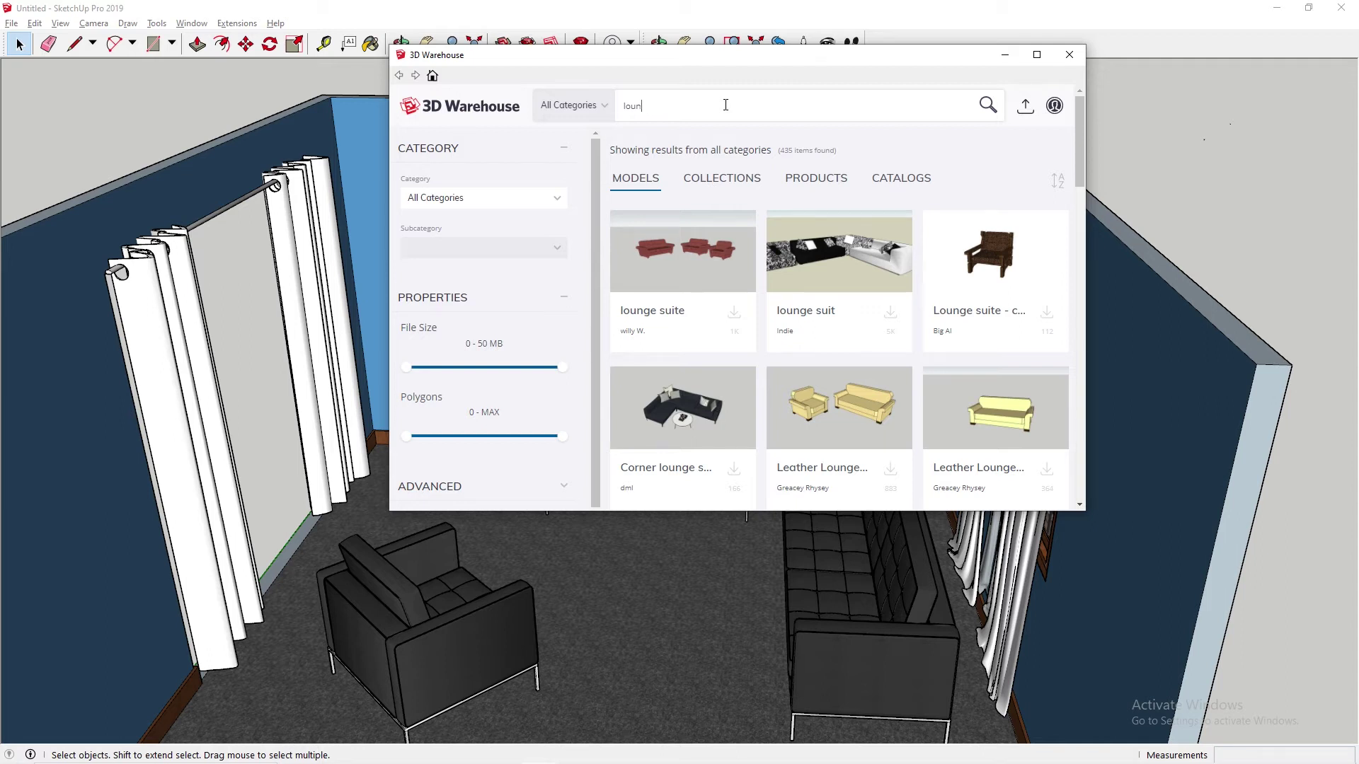
key(BackSpace)
key(BackSpace)
key(BackSpace)
key(BackSpace)
text(tempered glass)
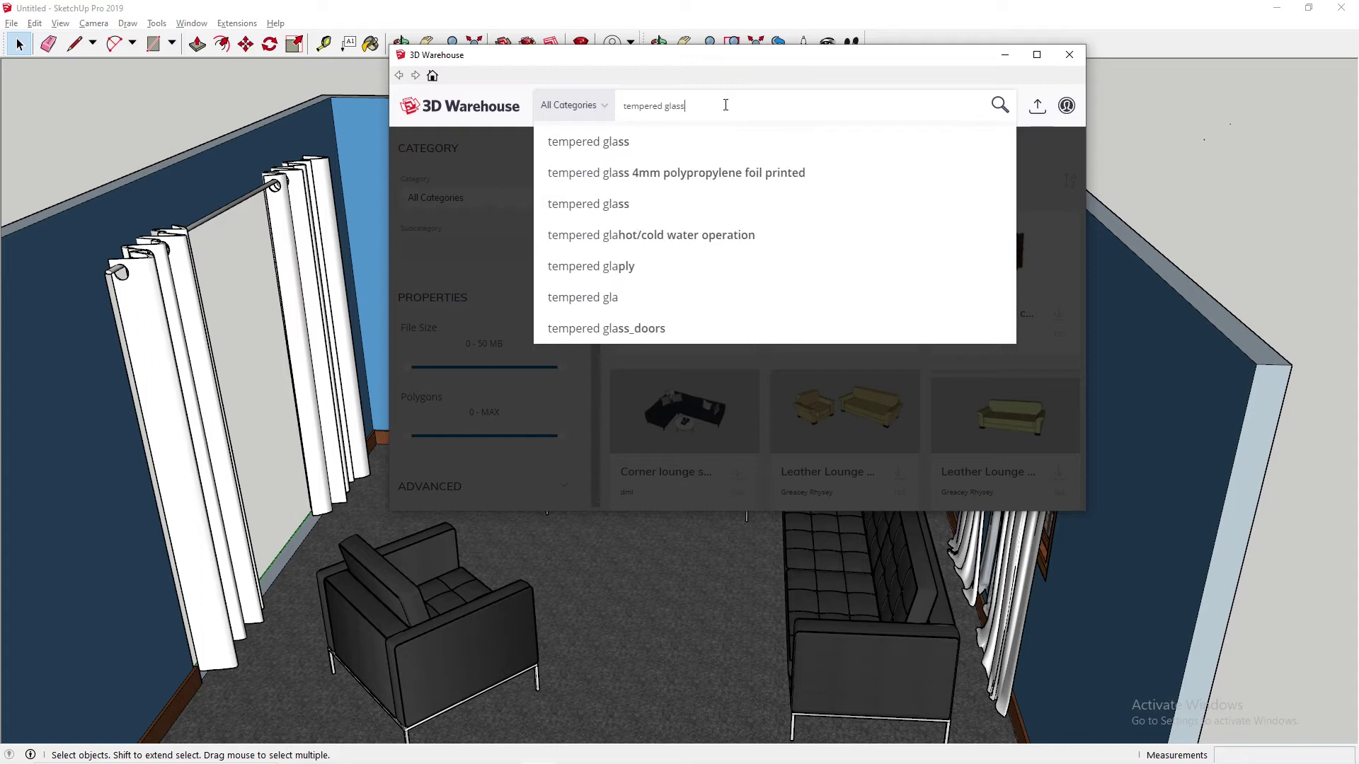
text( coffee table)
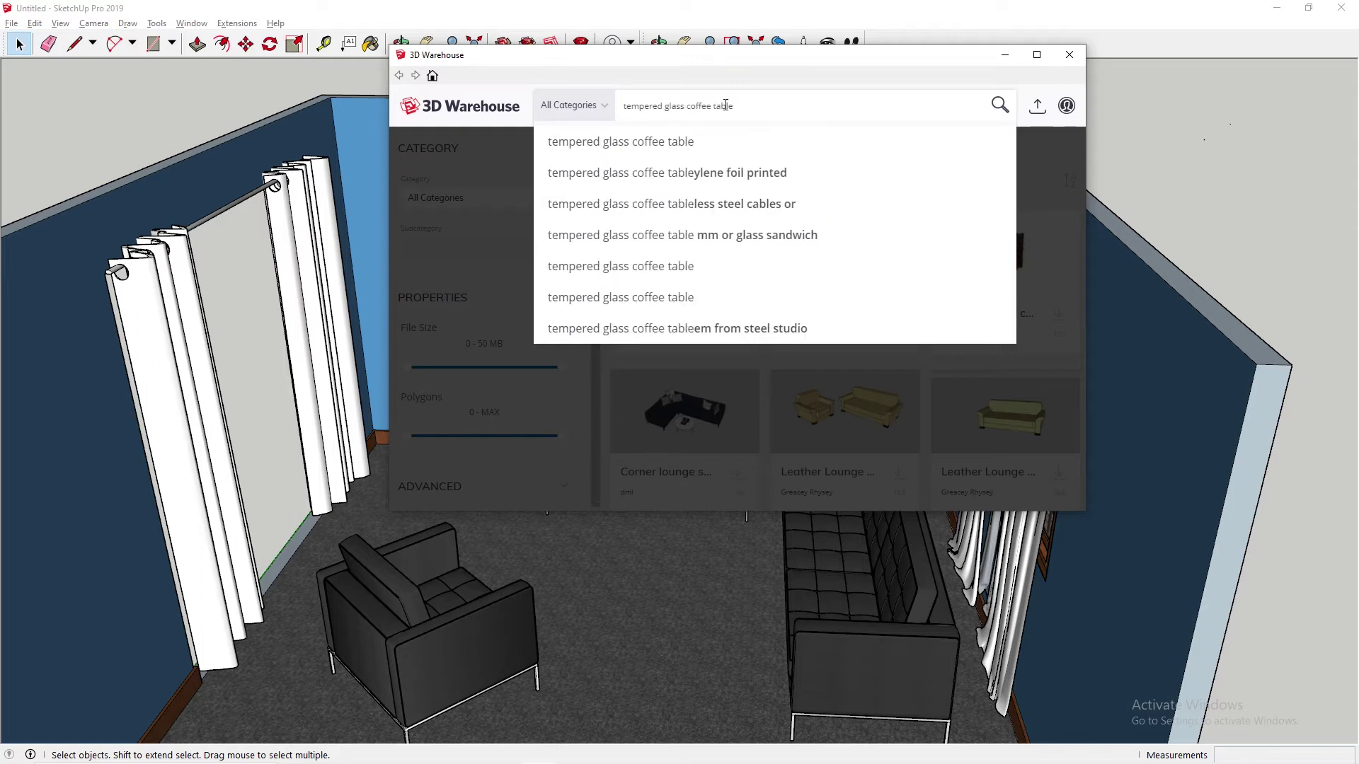
key(Return)
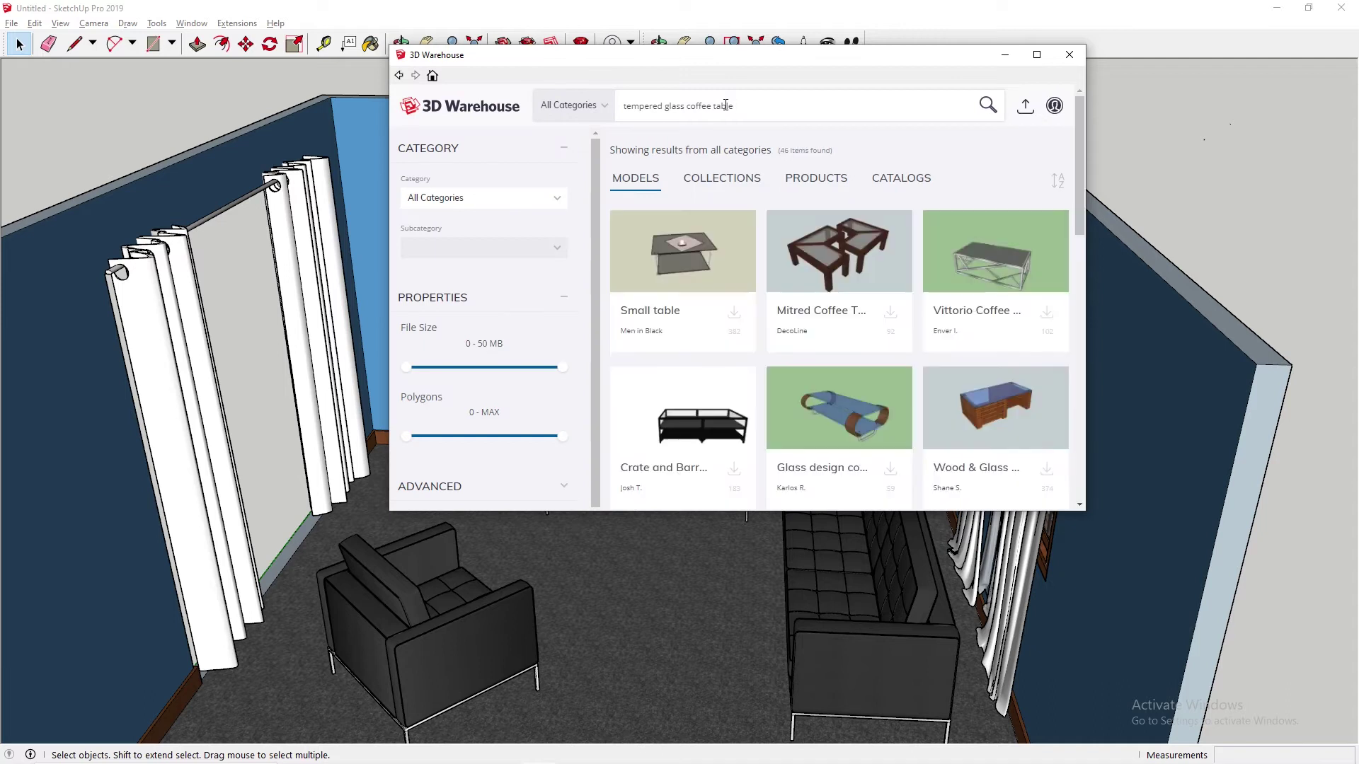
scroll(860, 276, down, 3)
scroll(867, 305, down, 5)
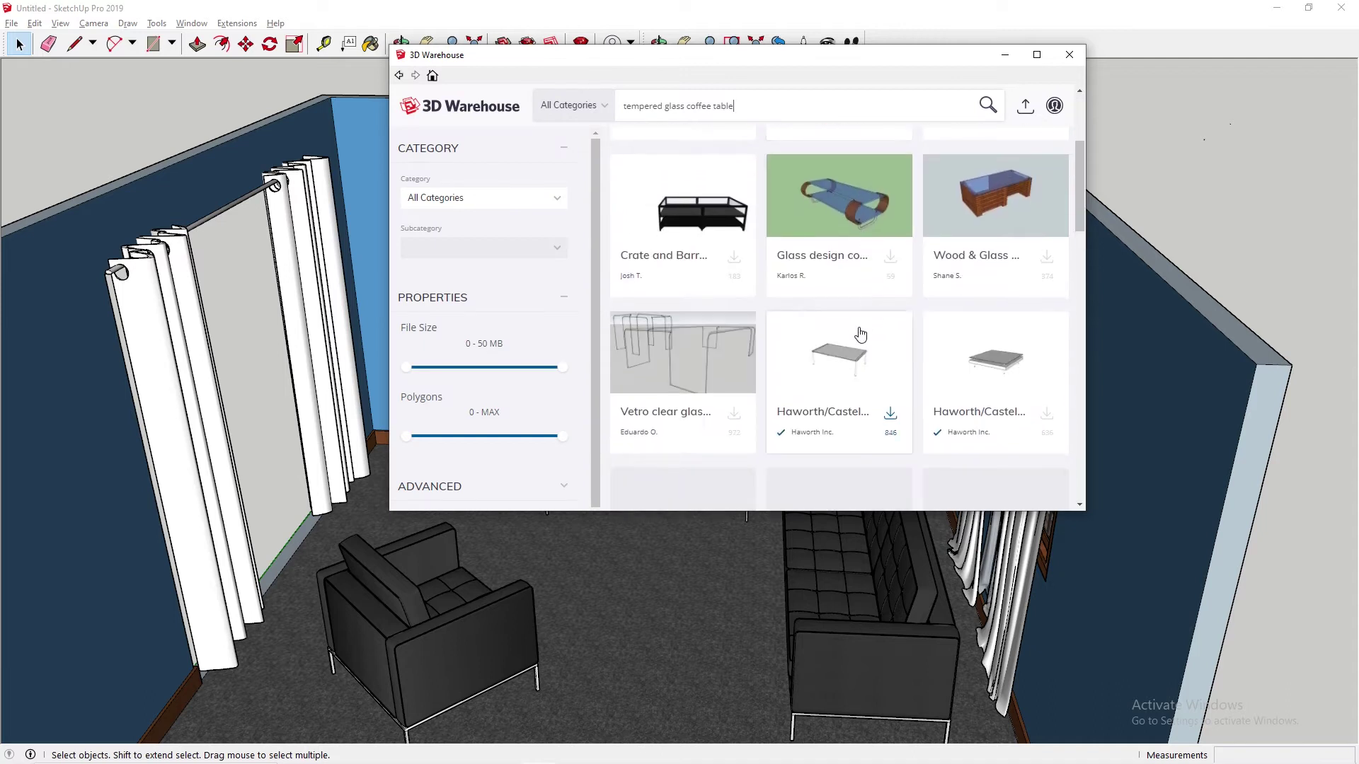
Find the glass coffee table with the red lower shelf among the results, load it into the model and place it between the couches.
scroll(866, 348, down, 6)
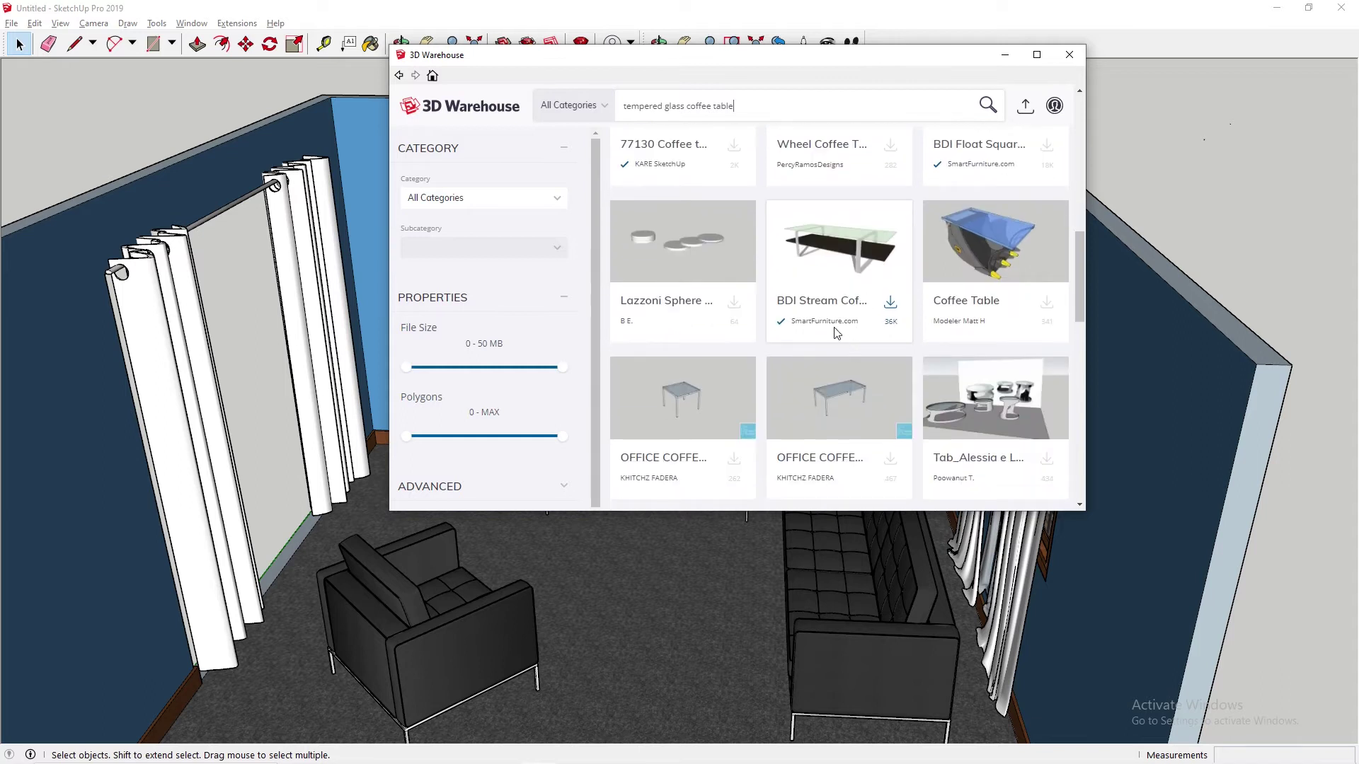
scroll(849, 338, down, 5)
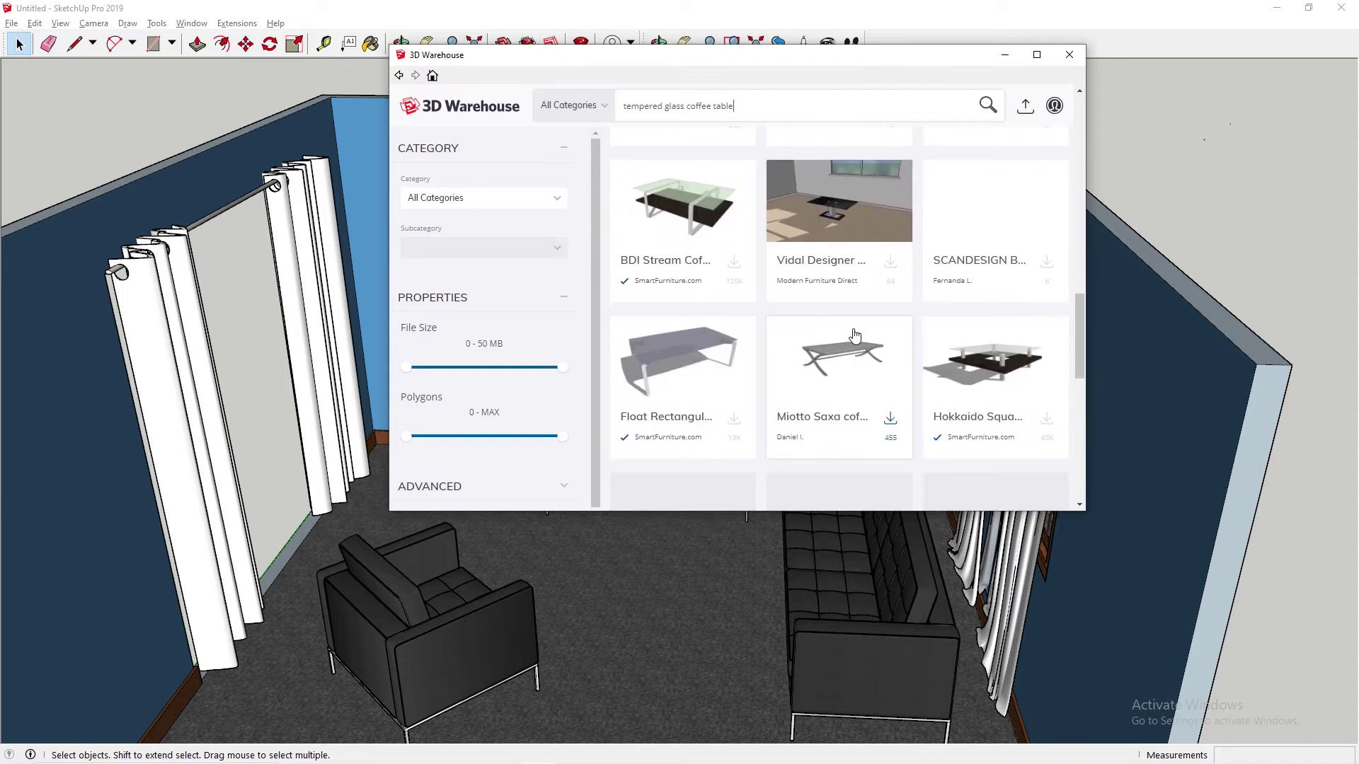
scroll(875, 333, down, 2)
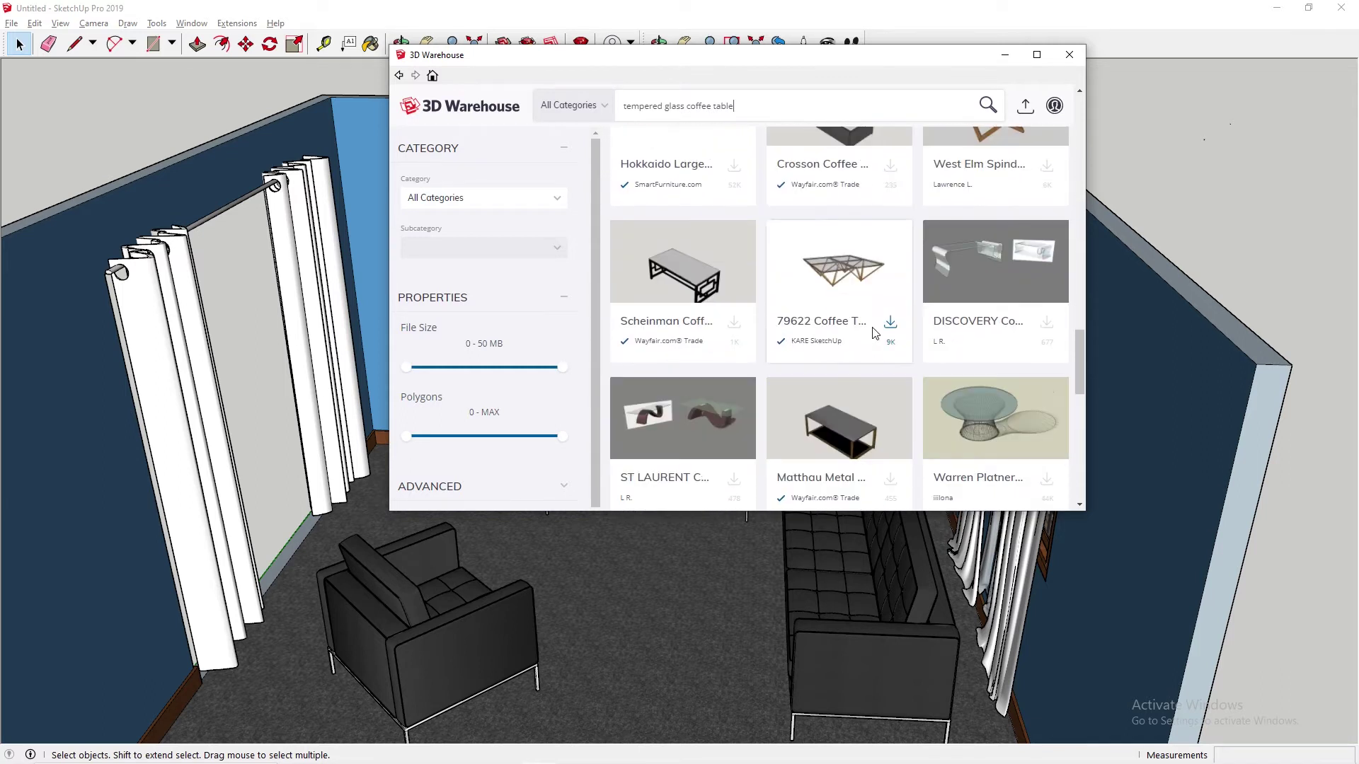
scroll(849, 318, up, 2)
scroll(808, 296, down, 2)
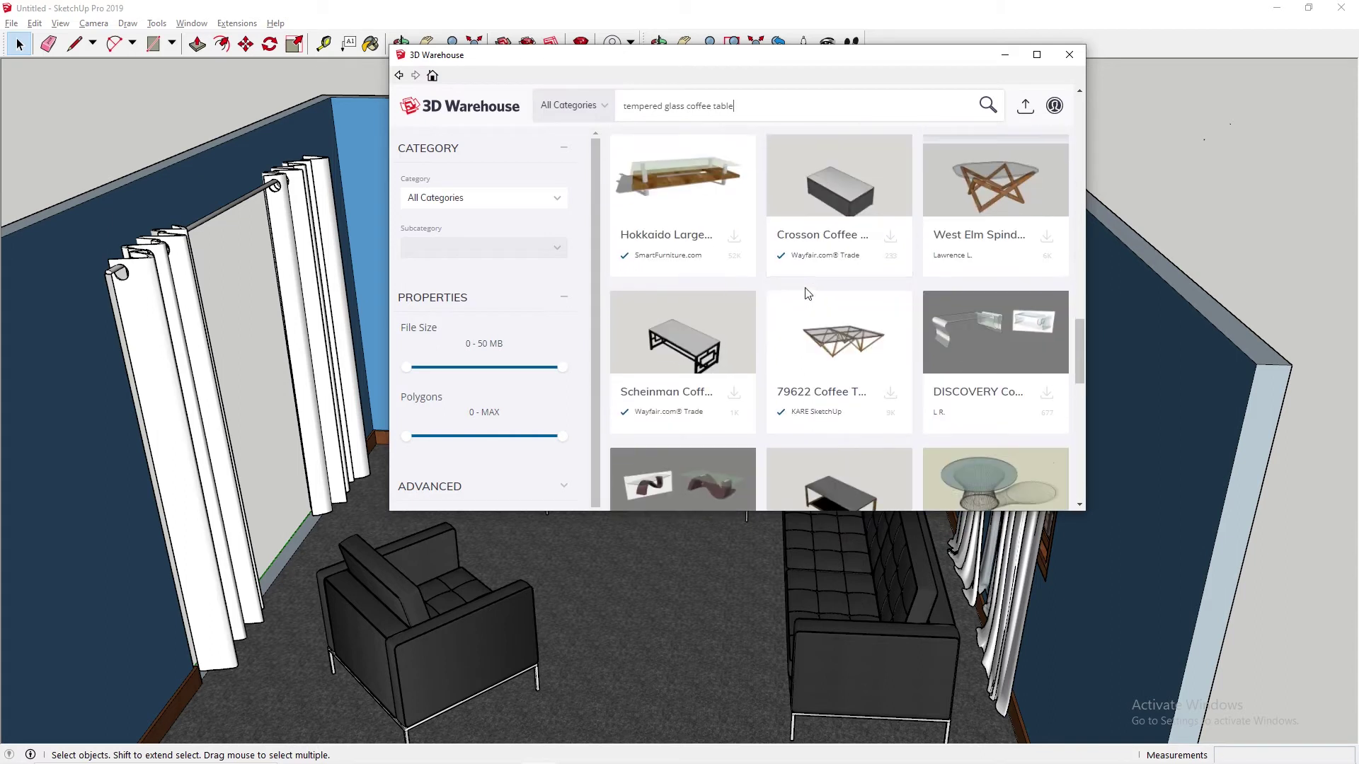
scroll(855, 307, down, 6)
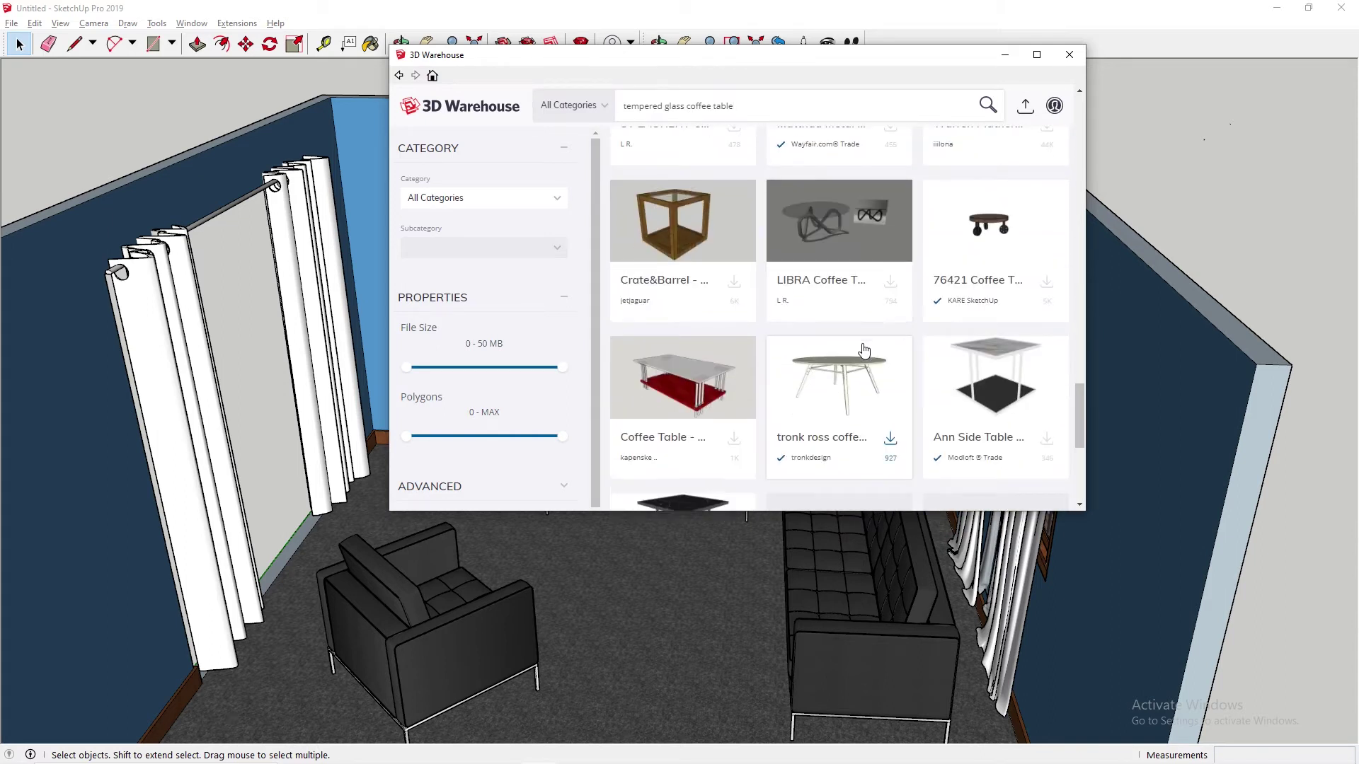
scroll(835, 340, down, 1)
click(733, 369)
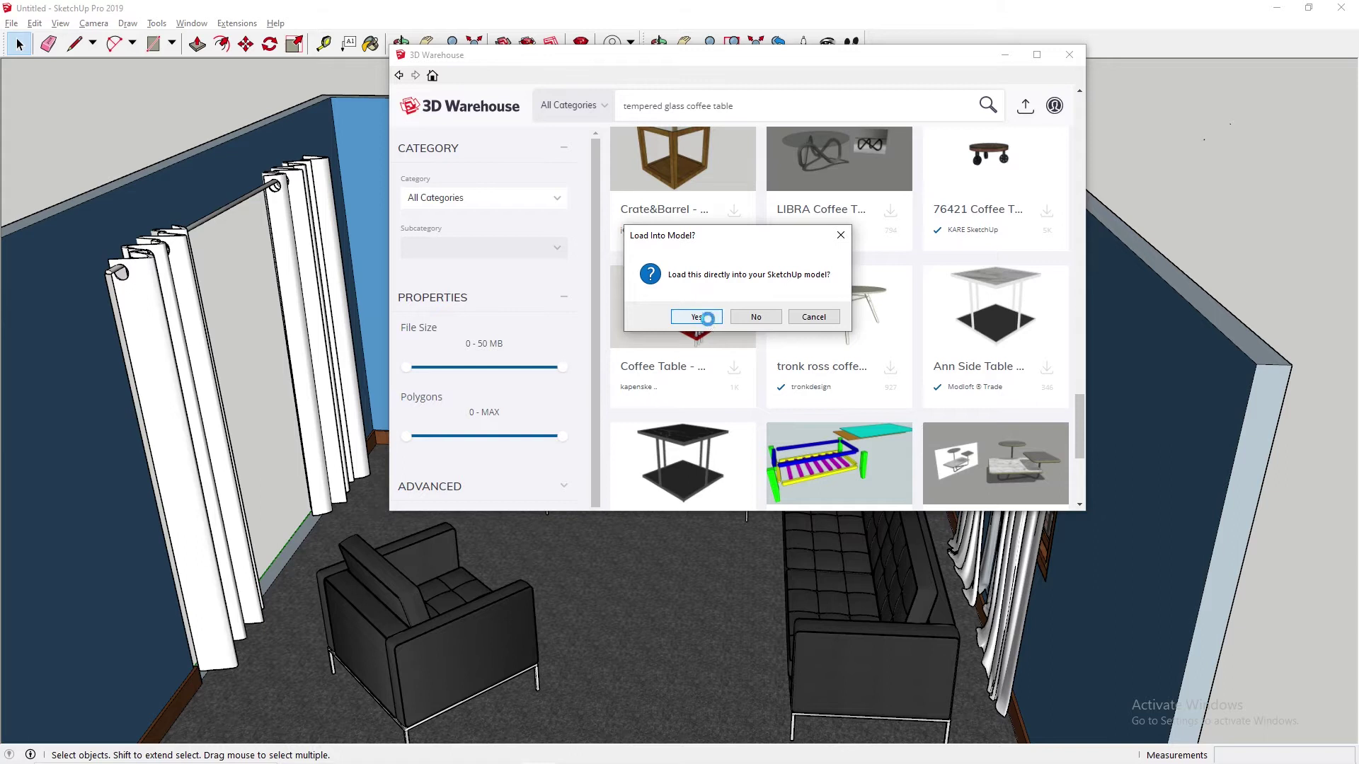
click(698, 316)
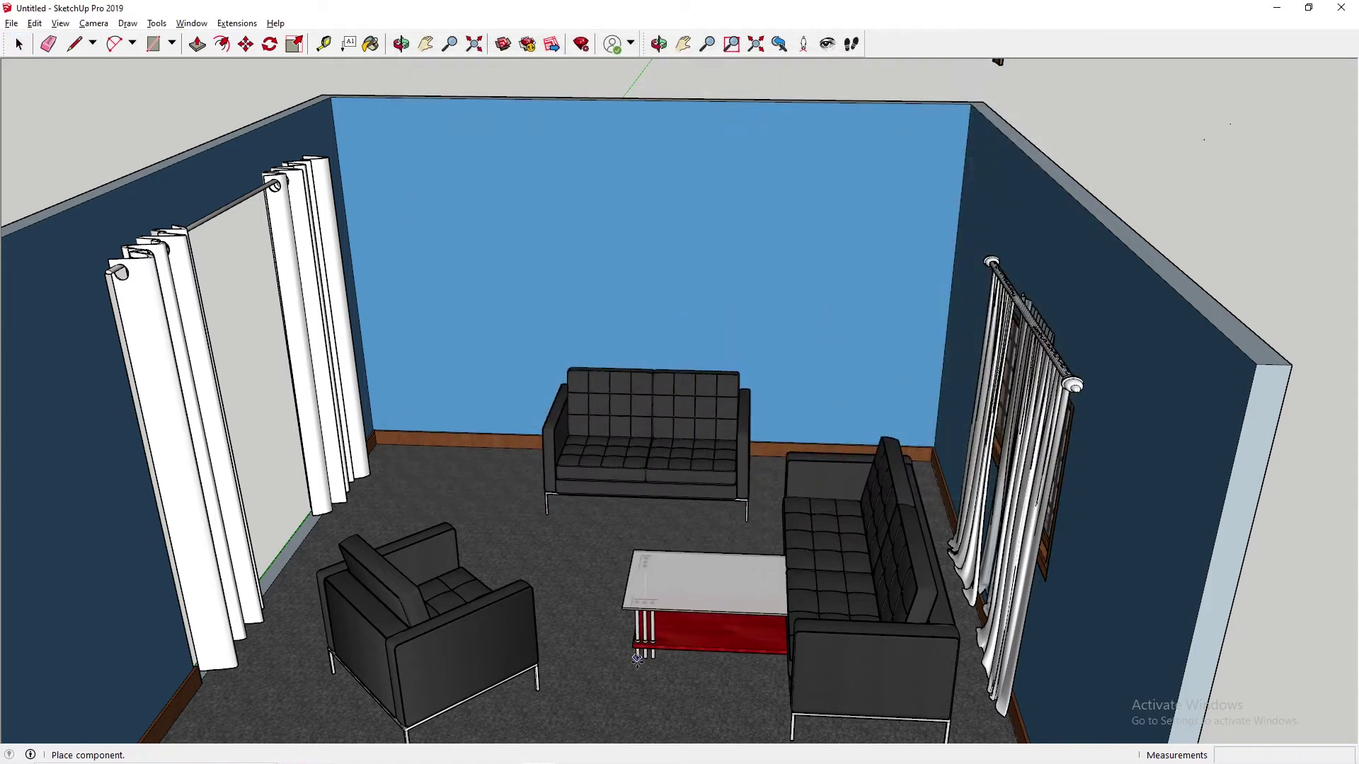
click(638, 582)
key(m)
scroll(638, 582, up, 2)
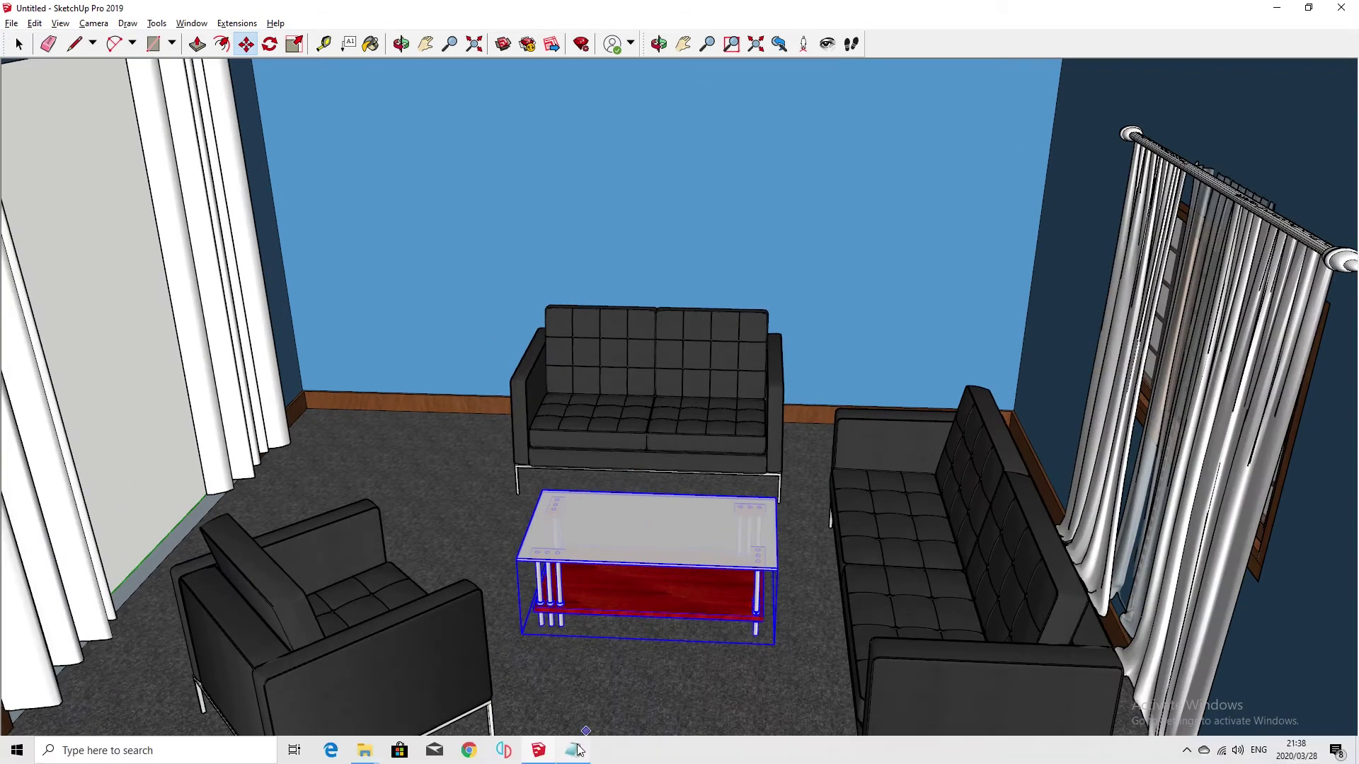
Look up the tempered glass coffee table's length, width and height in the Helpful Measurements notes.
click(574, 750)
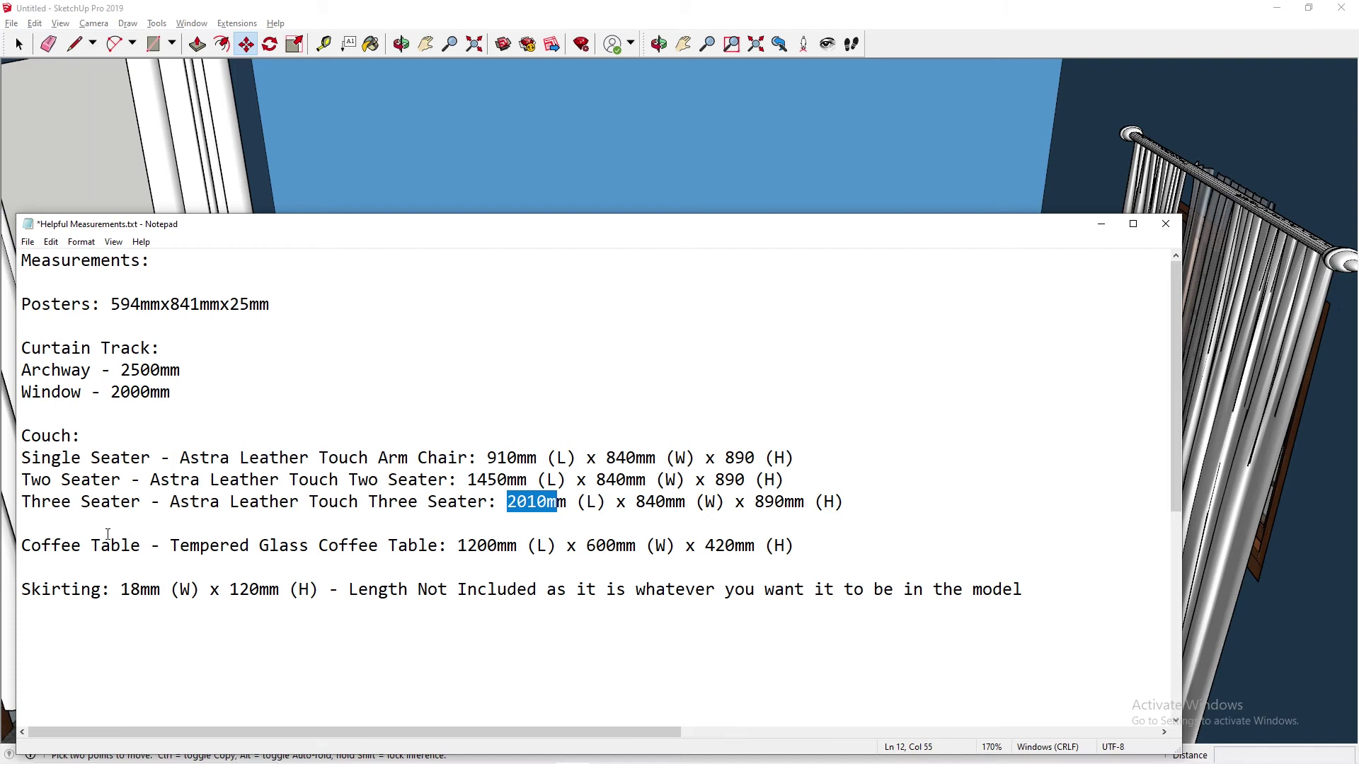
drag(455, 545, 780, 545)
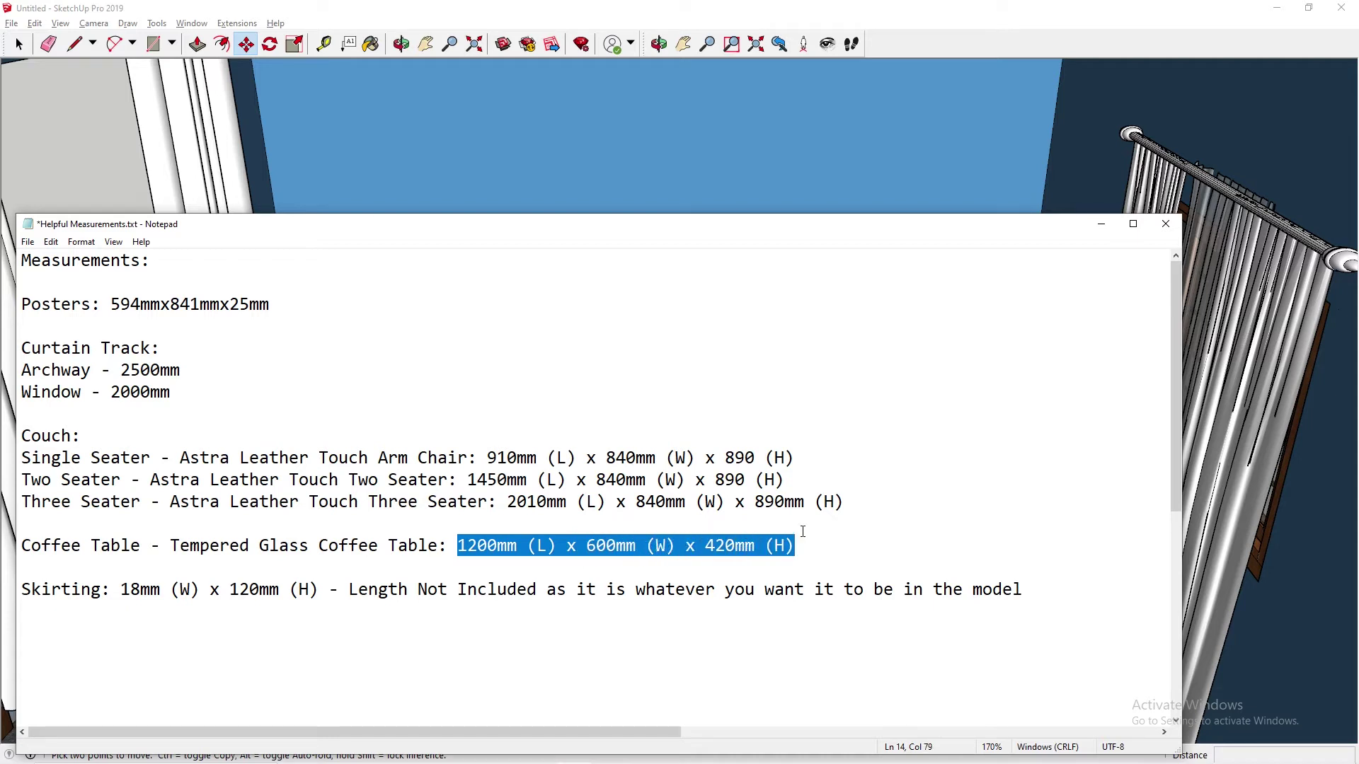
click(1026, 26)
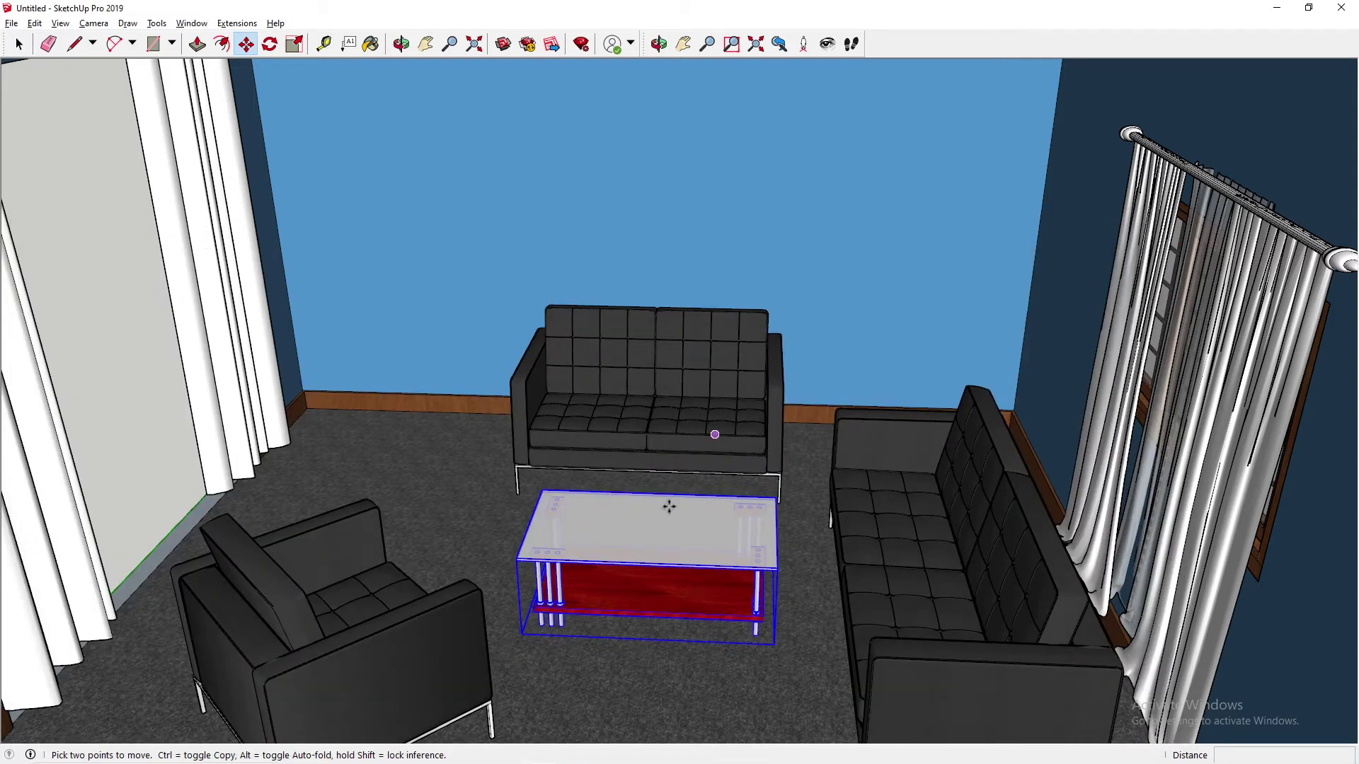
Measure the coffee table top's length and width with the Tape Measure.
click(323, 44)
click(538, 511)
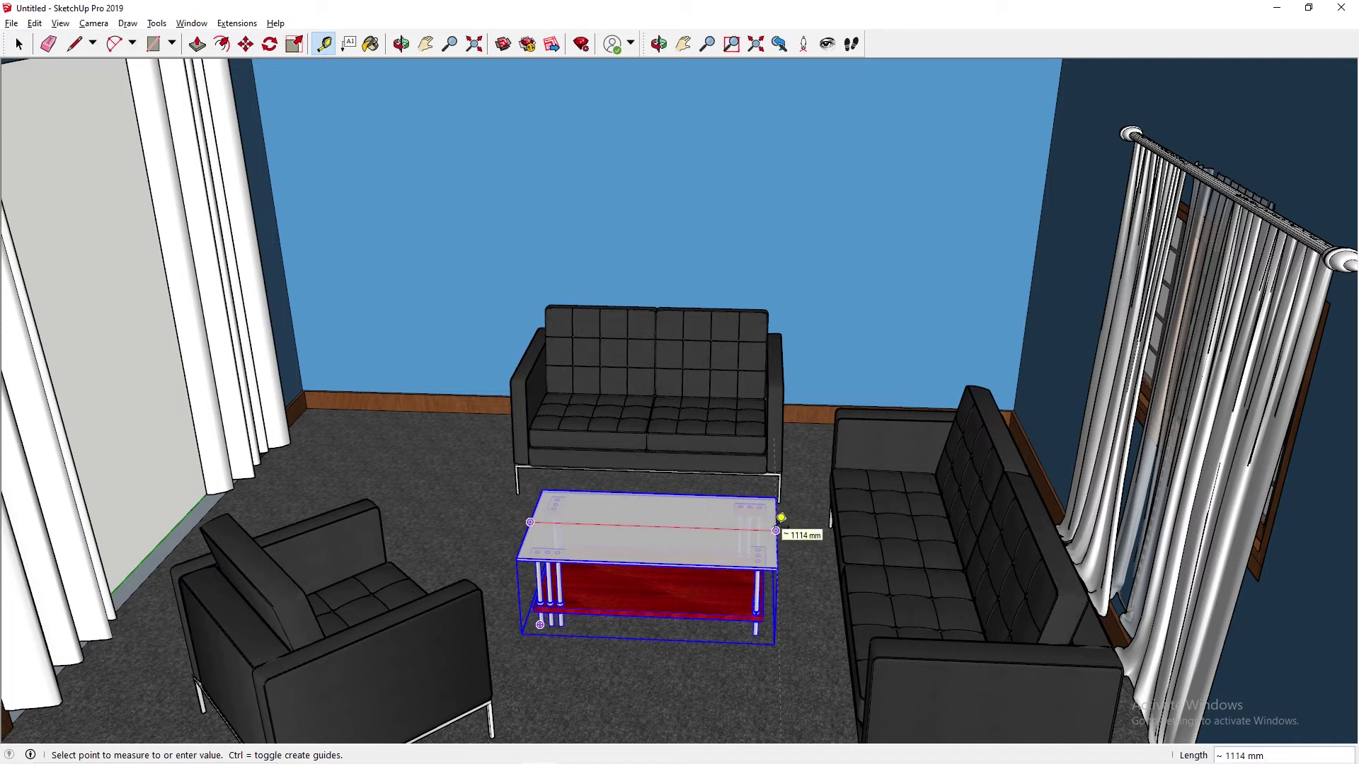
click(777, 530)
click(658, 563)
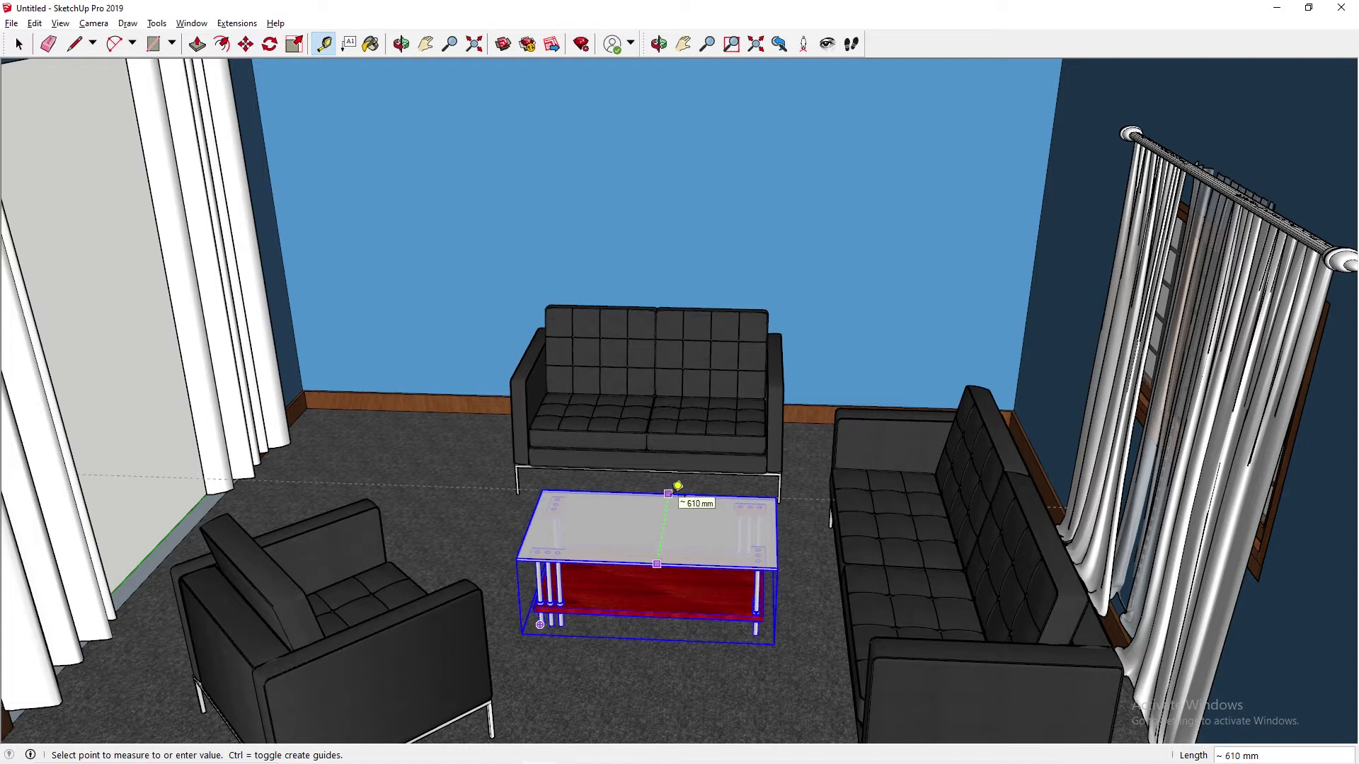
click(677, 487)
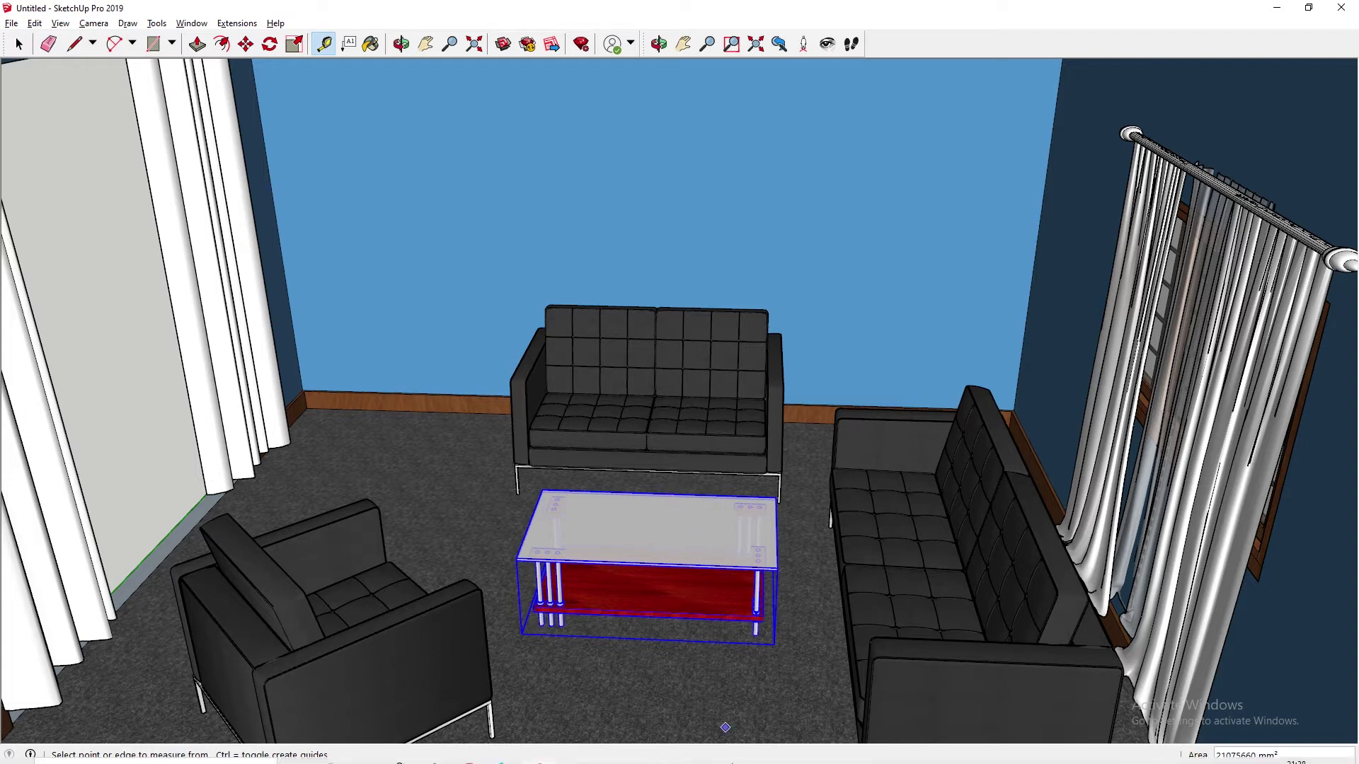
Scale the coffee table to a length of 1200 mm and a width of 600 mm, following the measurement notes.
mouse_move(624, 747)
click(579, 752)
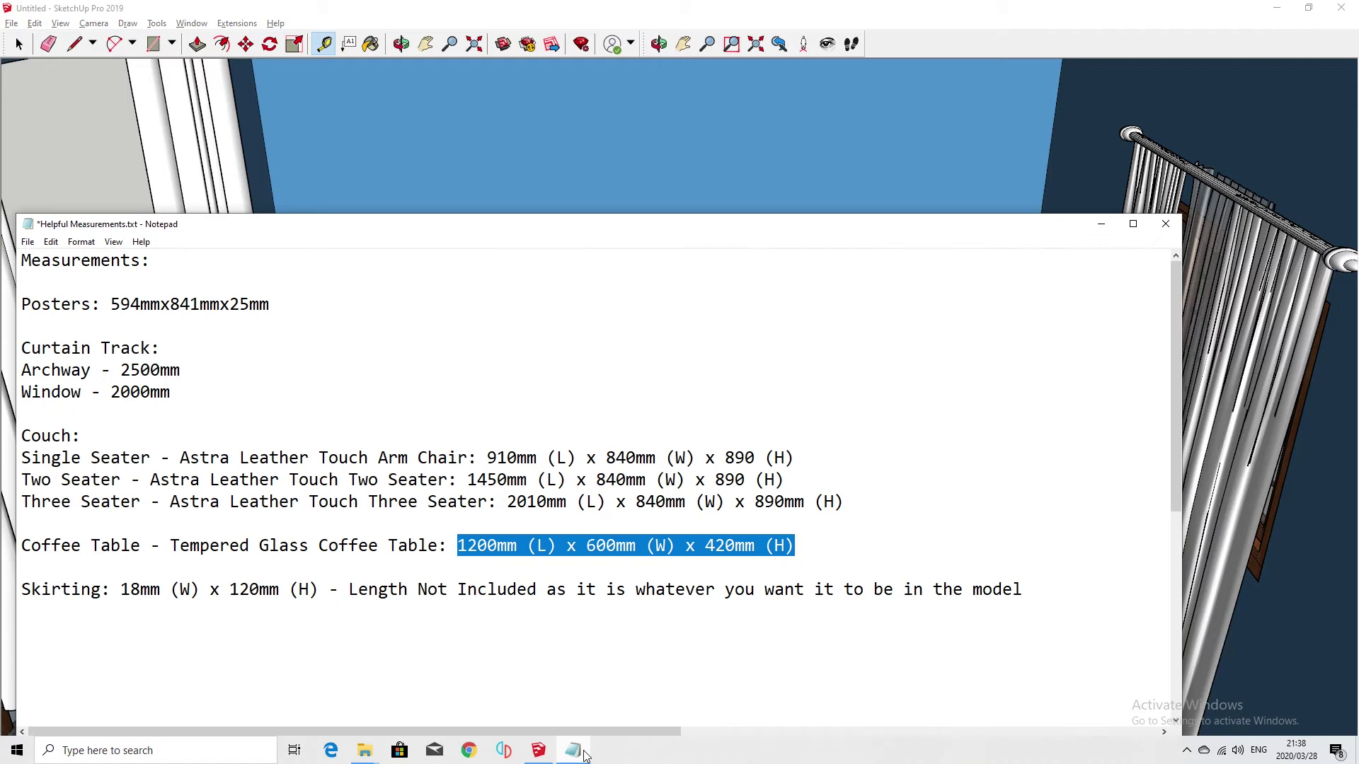
click(585, 752)
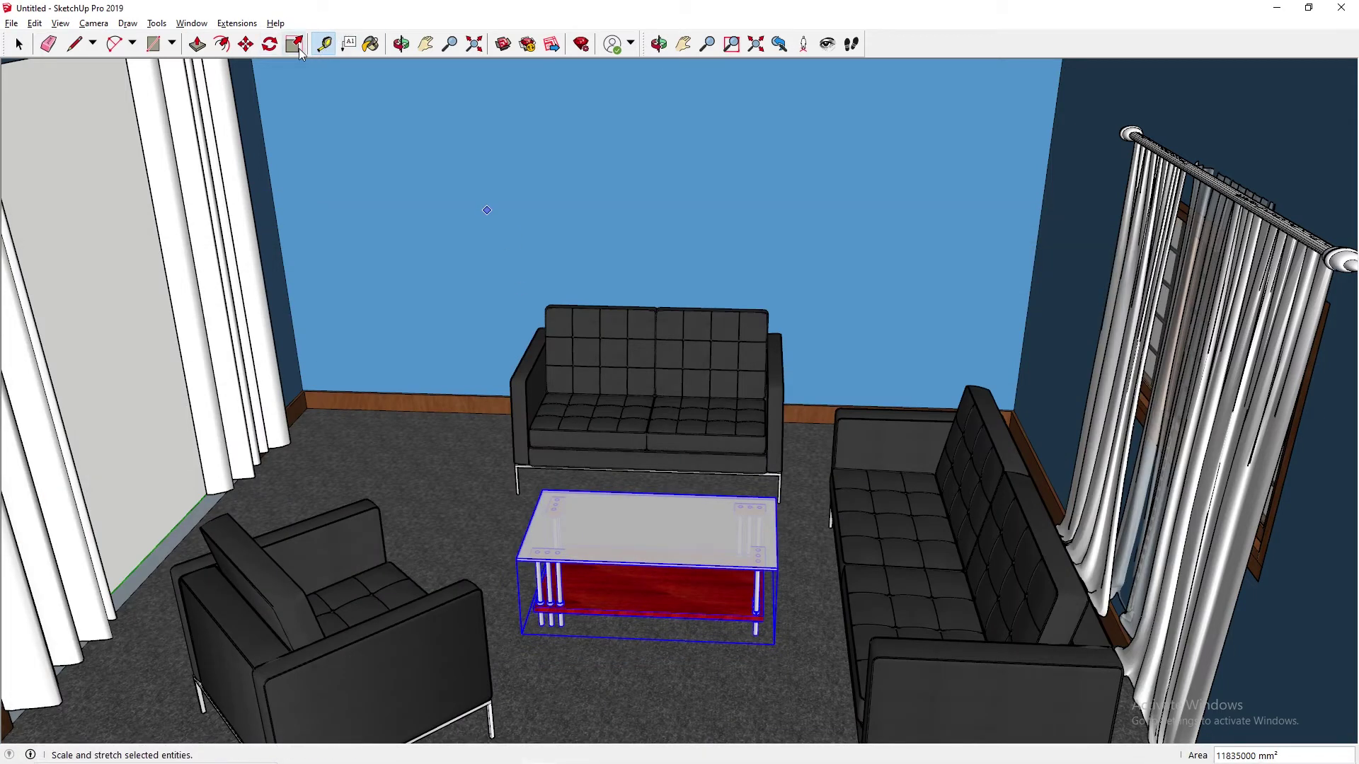
click(294, 45)
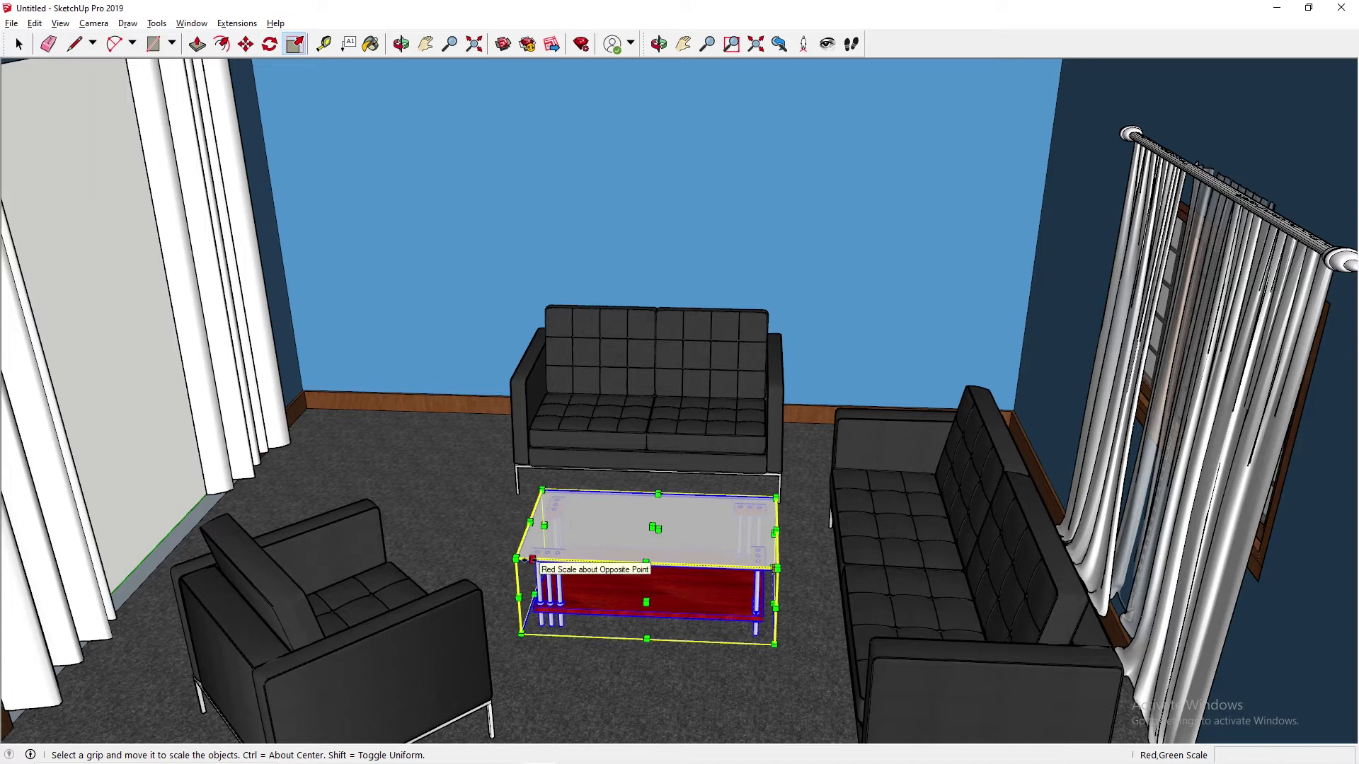
drag(516, 559, 553, 560)
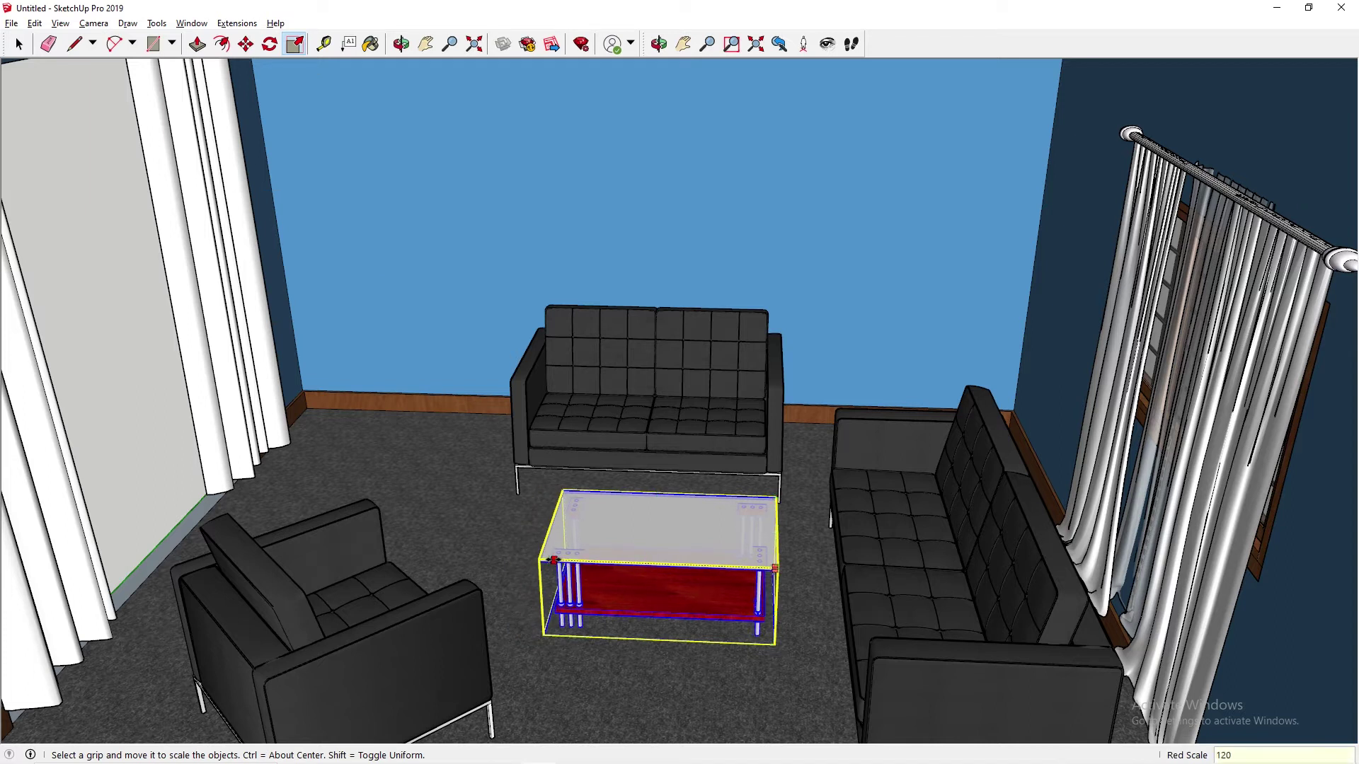
key(Return)
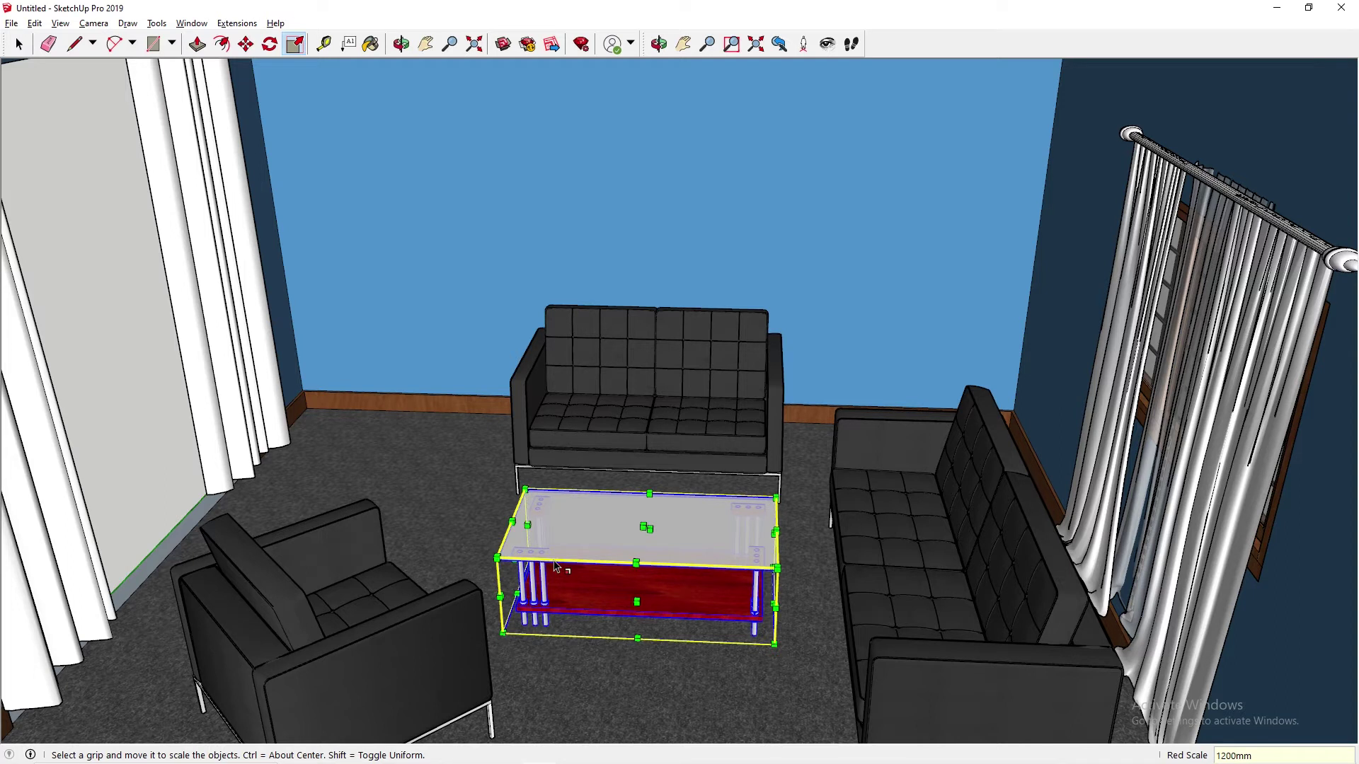
drag(637, 602, 639, 588)
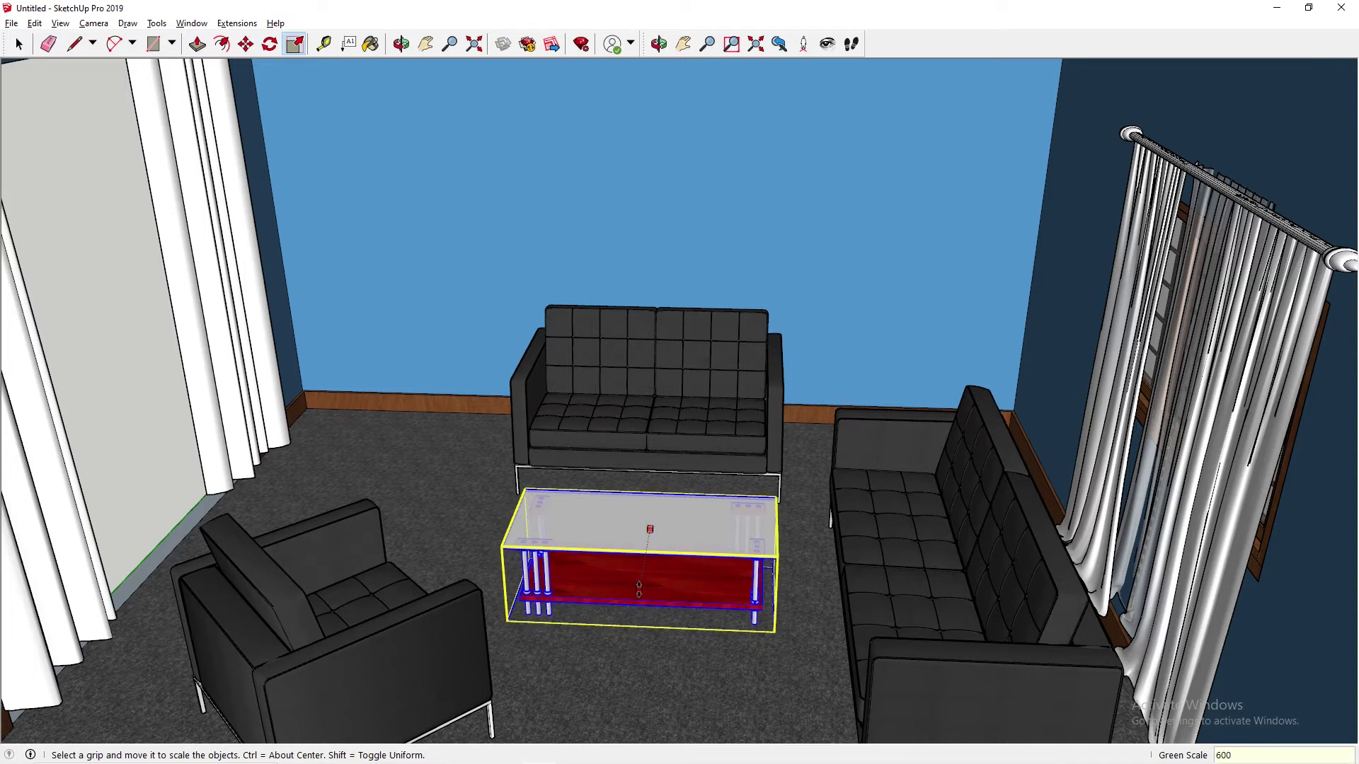
key(Return)
Check the coffee table's height in the measurement notes, scale it to 420 mm high and deselect it.
mouse_move(682, 758)
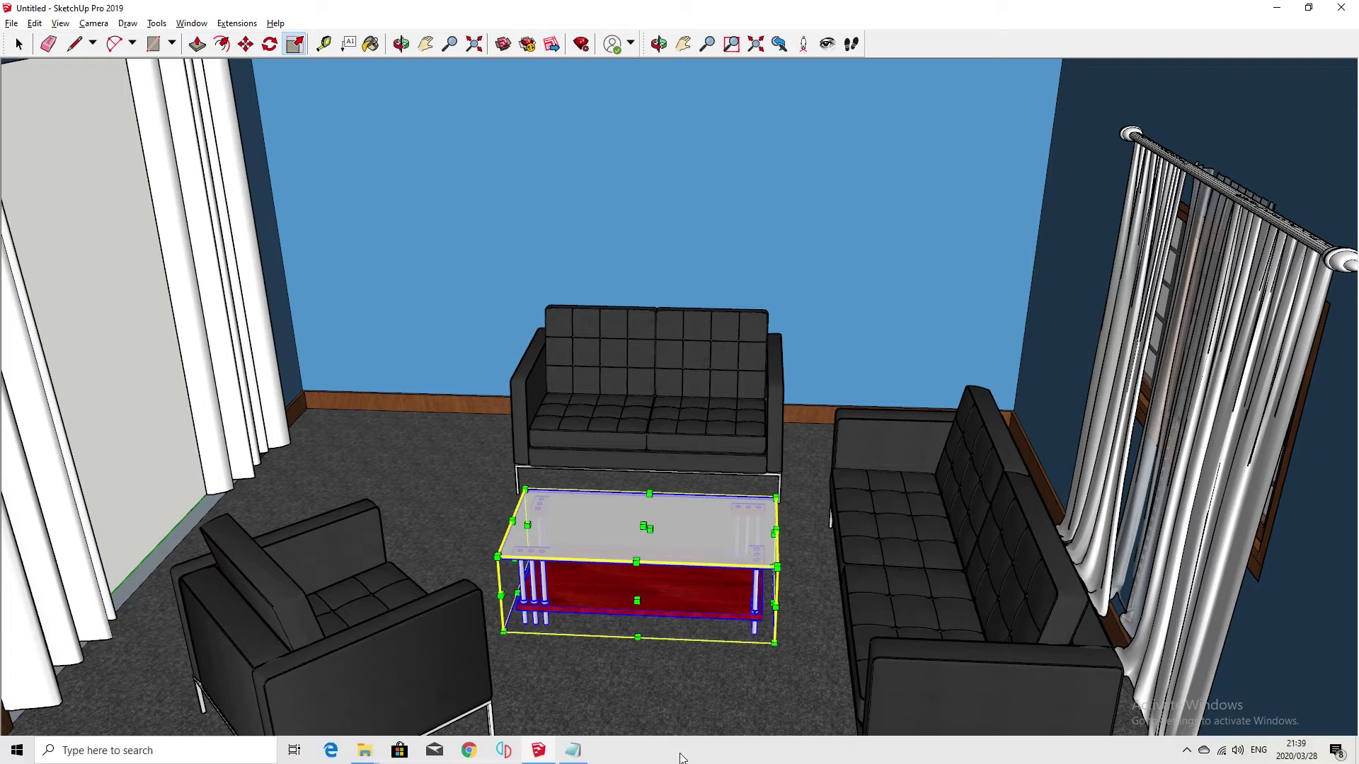
click(574, 751)
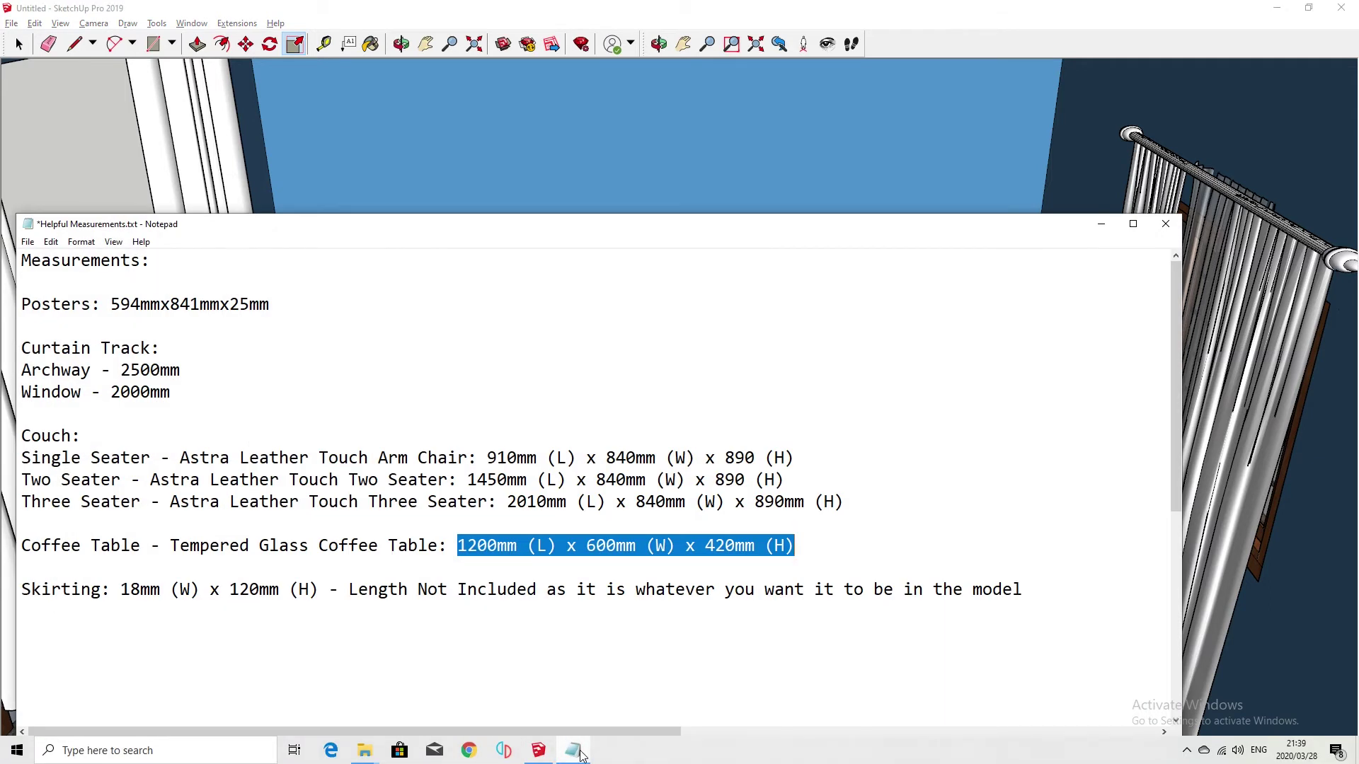
click(577, 752)
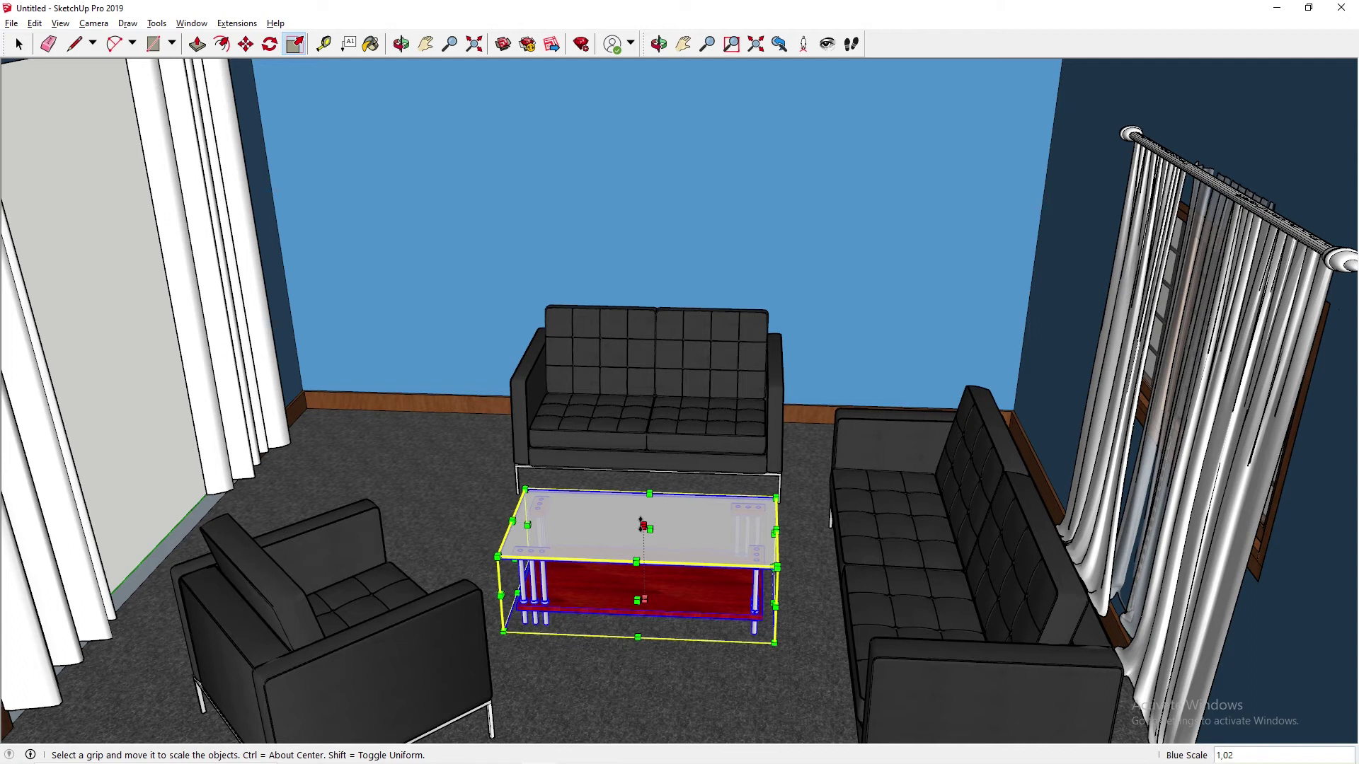
drag(642, 525, 643, 532)
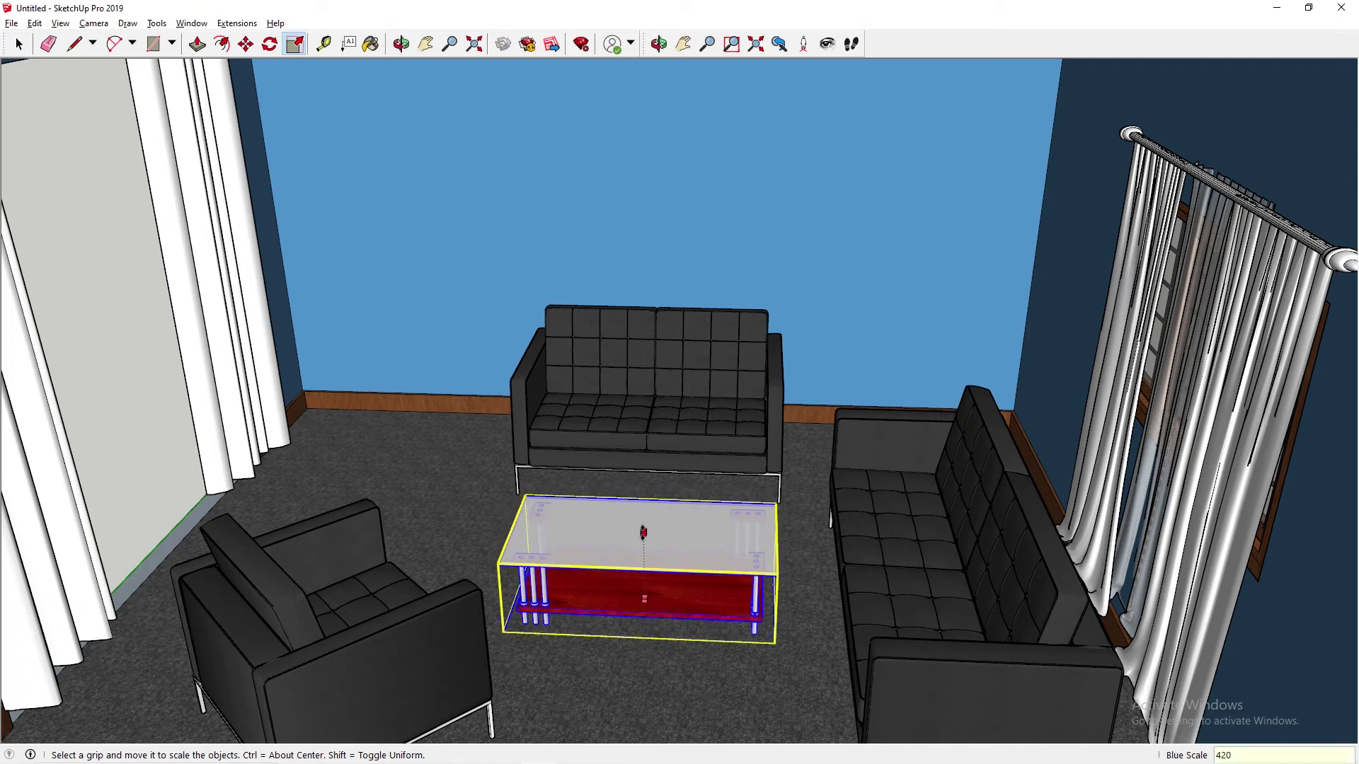
click(643, 531)
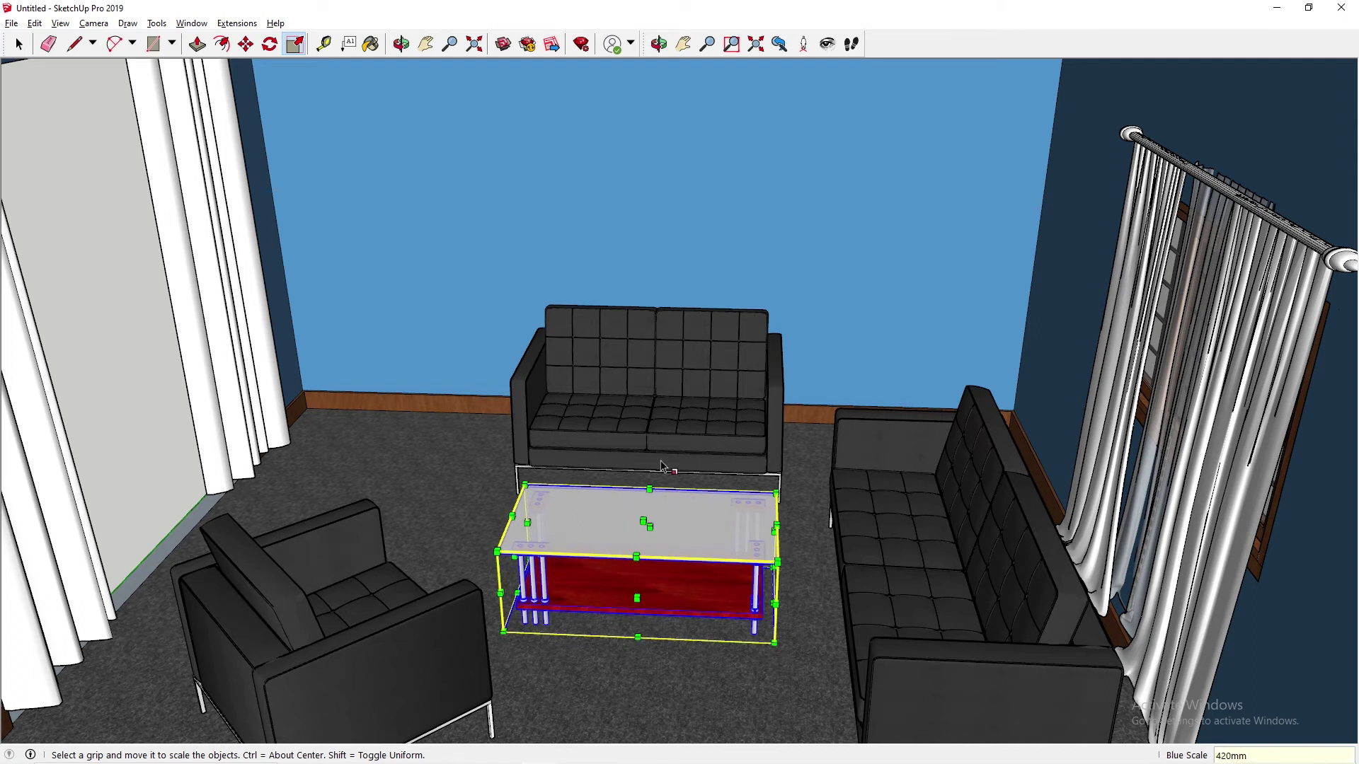
key(space)
middle_drag(697, 322, 181, 419)
key(Escape)
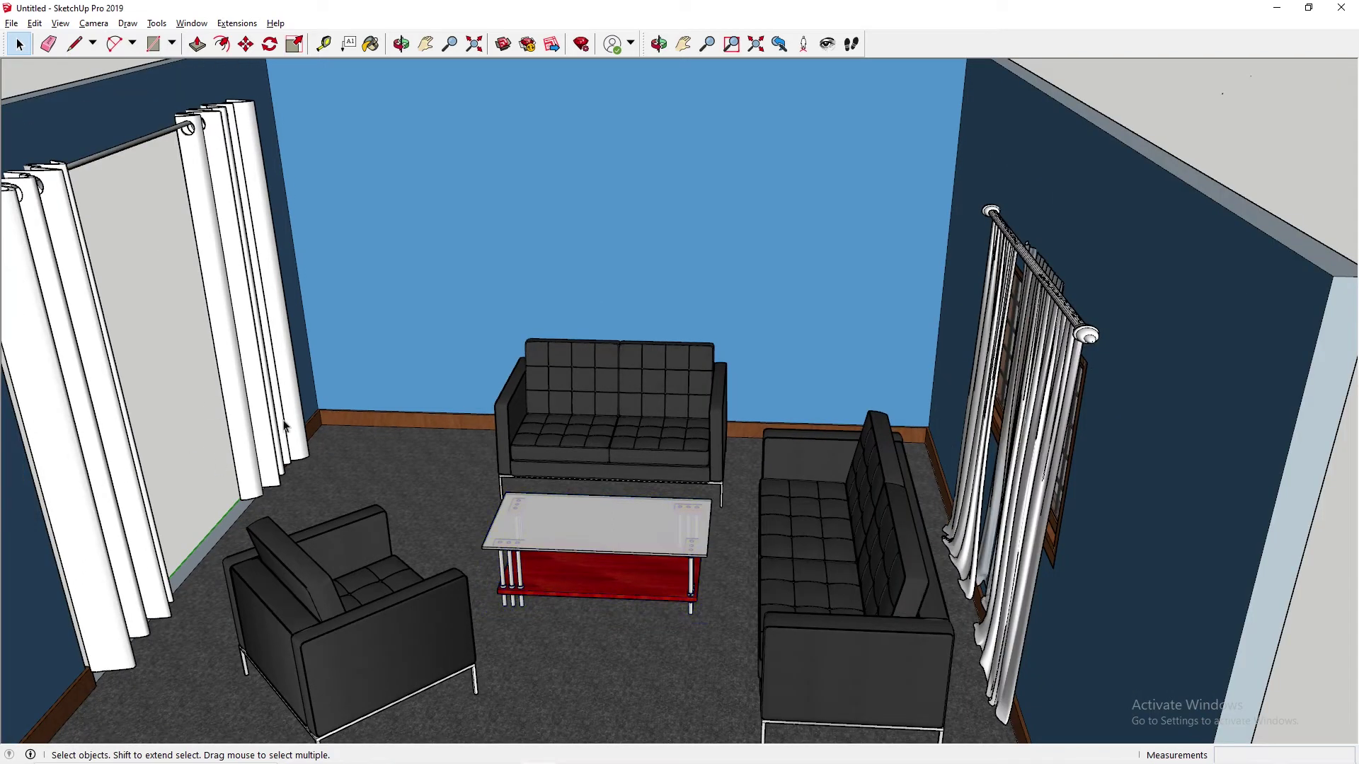
Rotate the coffee table so its long side runs parallel to the three-seater couch.
click(245, 44)
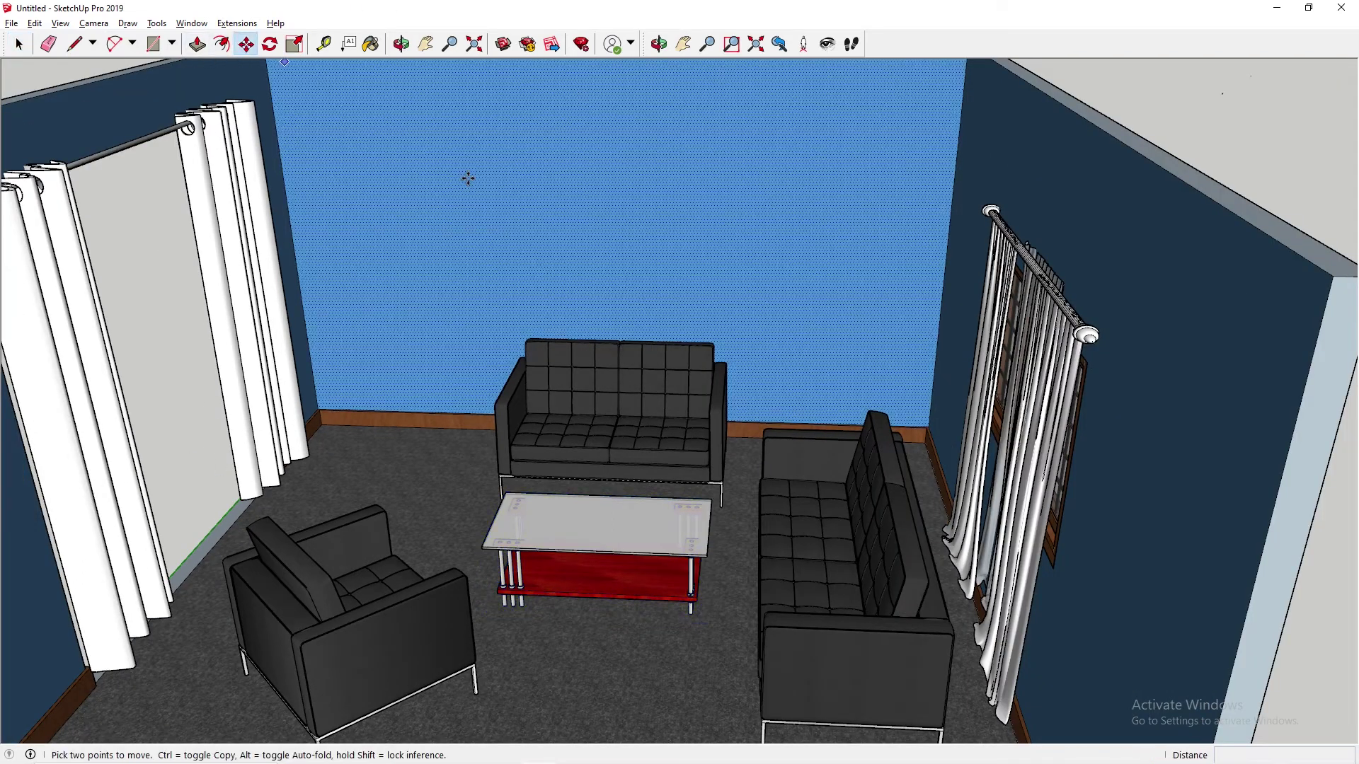
click(687, 525)
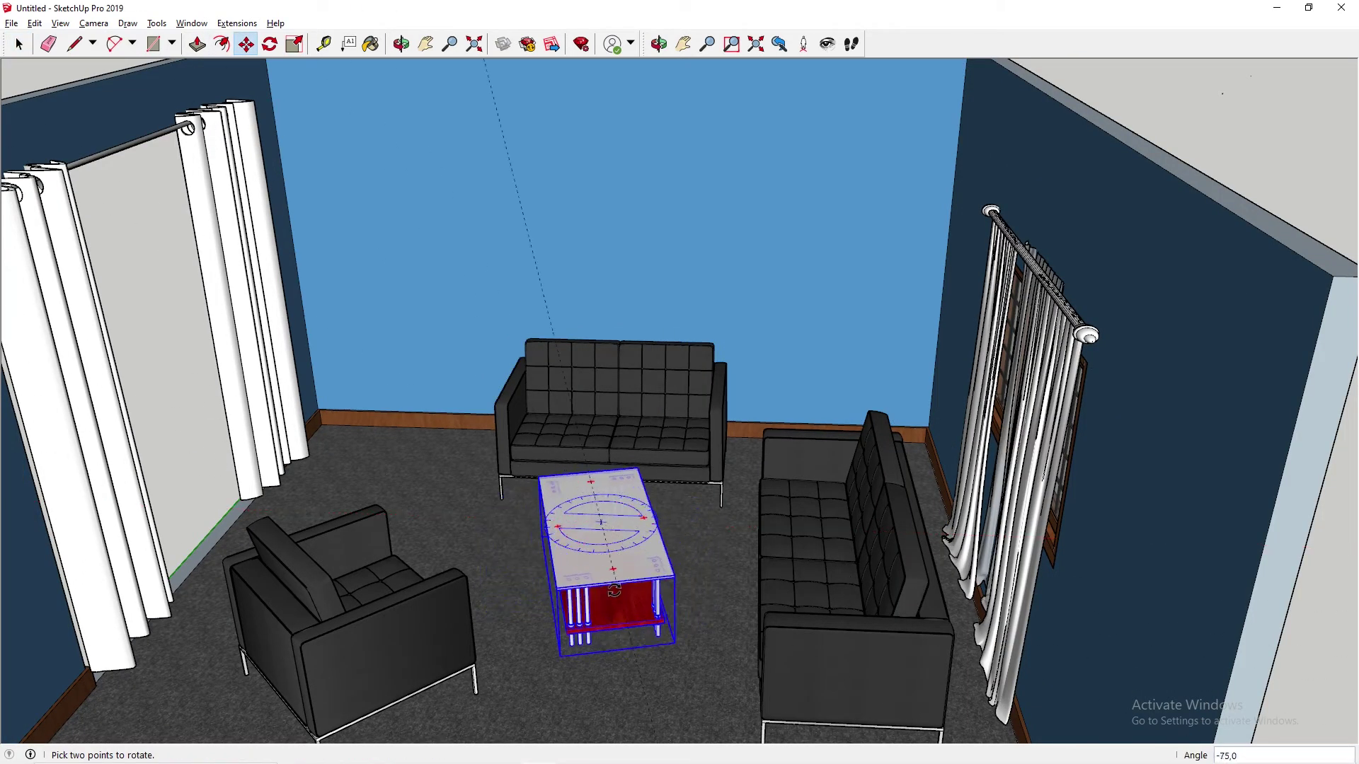
click(584, 590)
Move the coffee table about 275 mm across the floor to sit between the armchair and the three-seater couch.
click(598, 518)
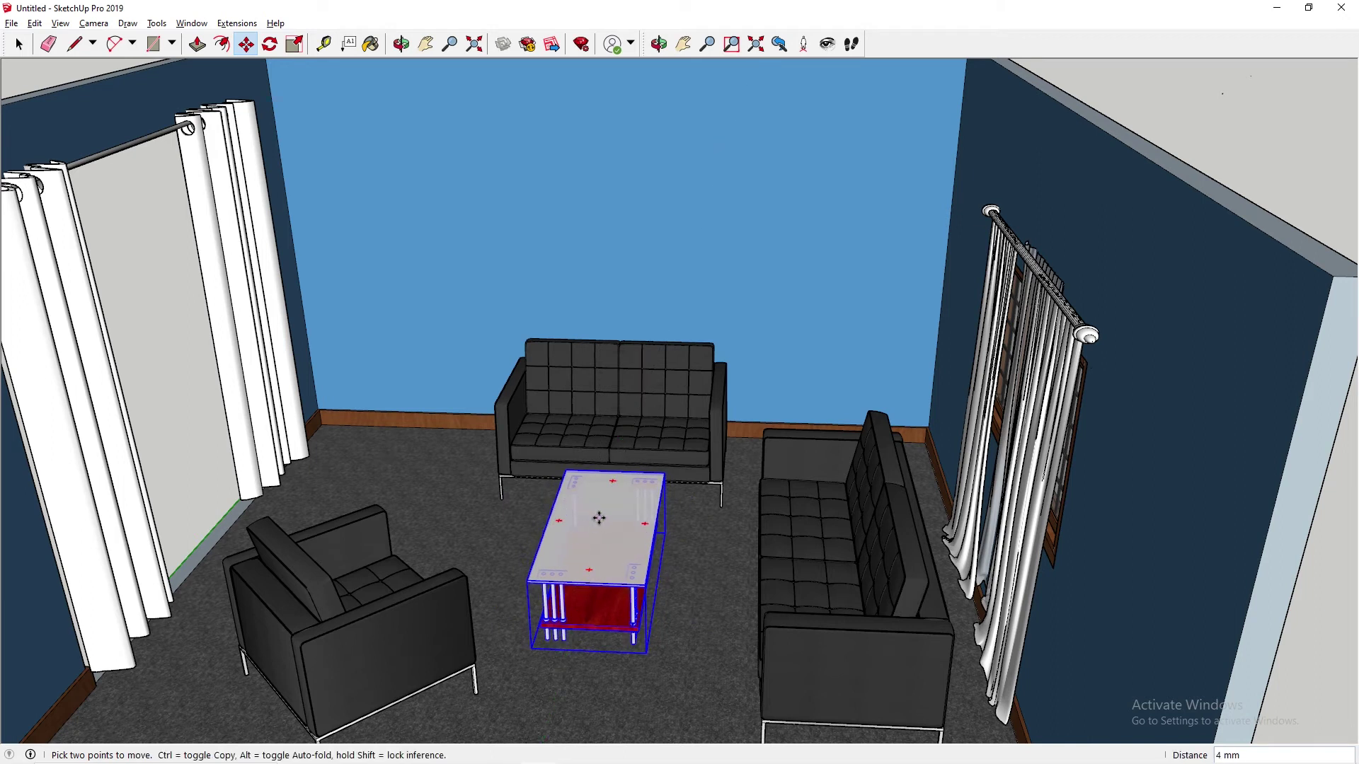
click(603, 505)
middle_drag(604, 506, 639, 520)
click(639, 521)
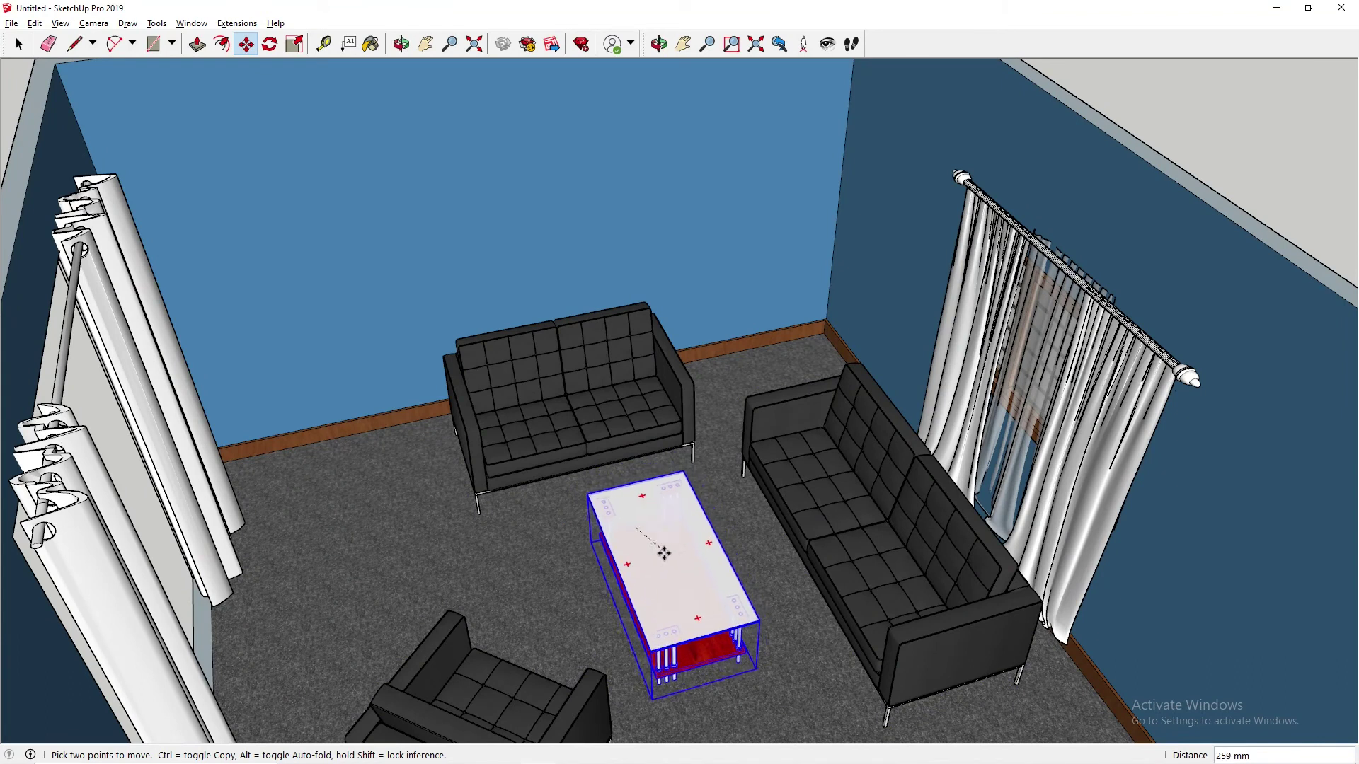
click(648, 560)
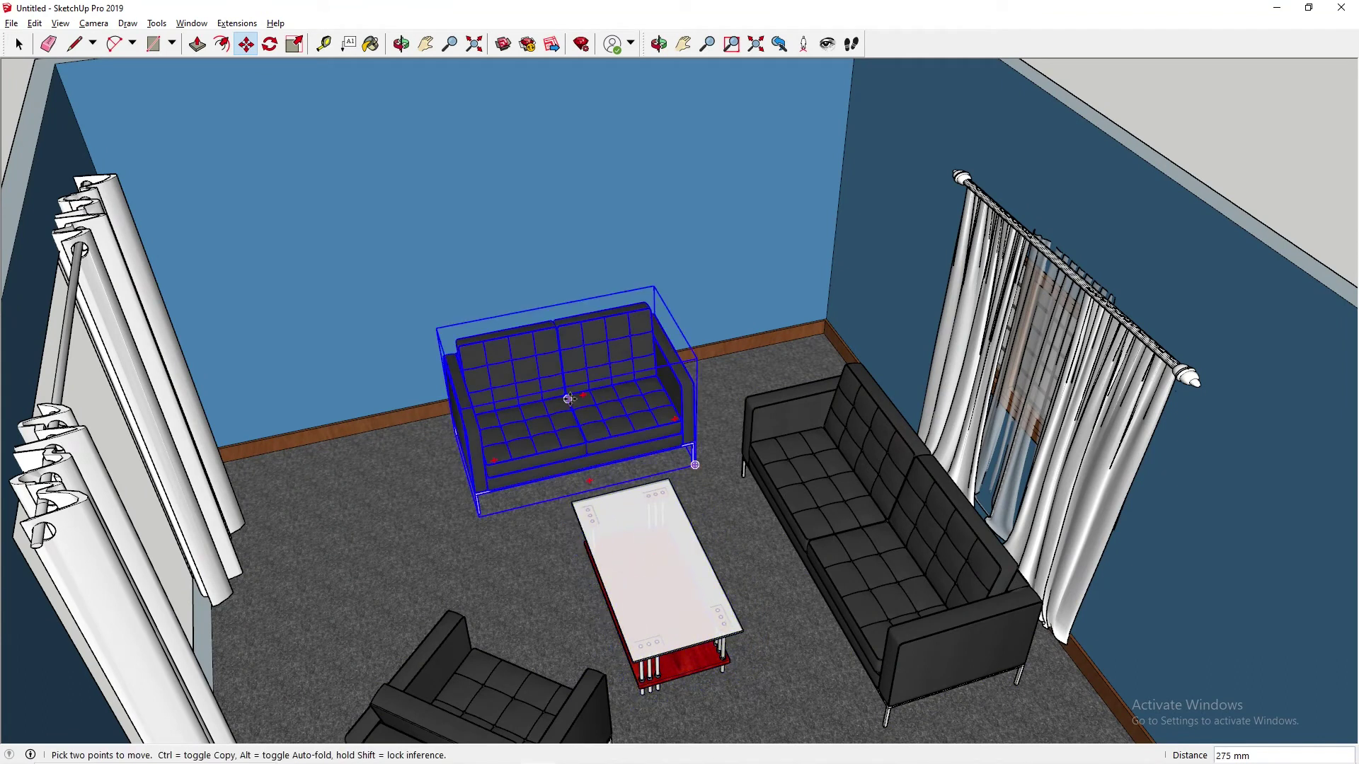
key(space)
Set the two-seater couch down behind the coffee table and rotate the armchair to face the table squarely.
click(581, 416)
click(470, 686)
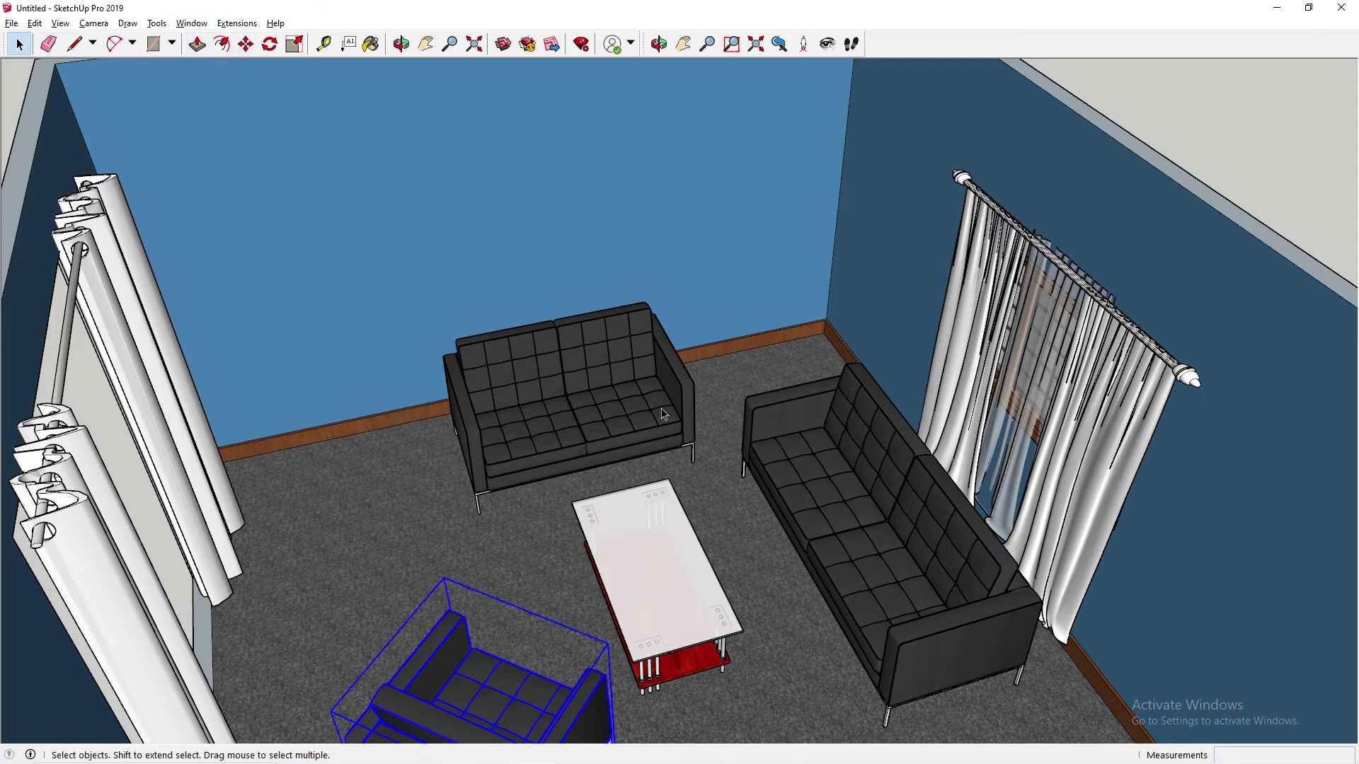
scroll(856, 515, down, 2)
middle_drag(857, 515, 582, 216)
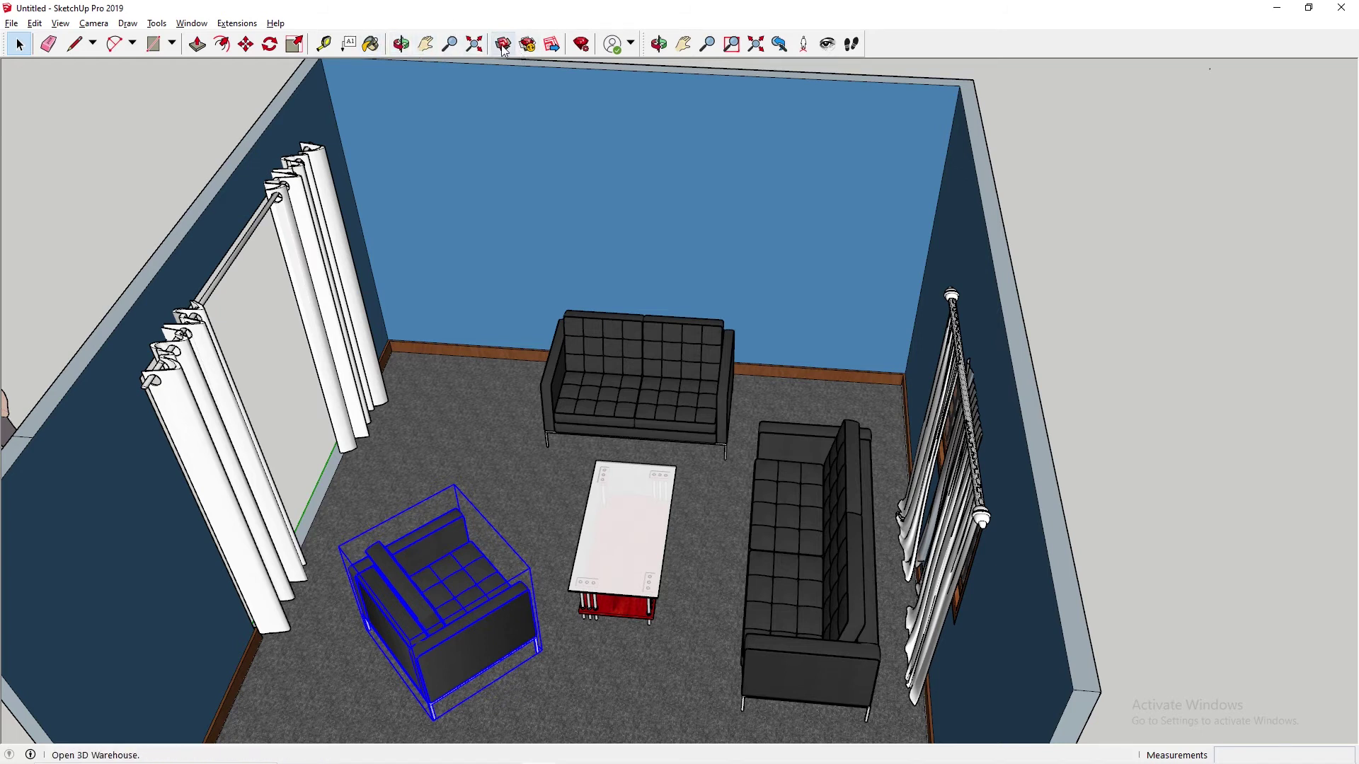
middle_drag(591, 584, 643, 388)
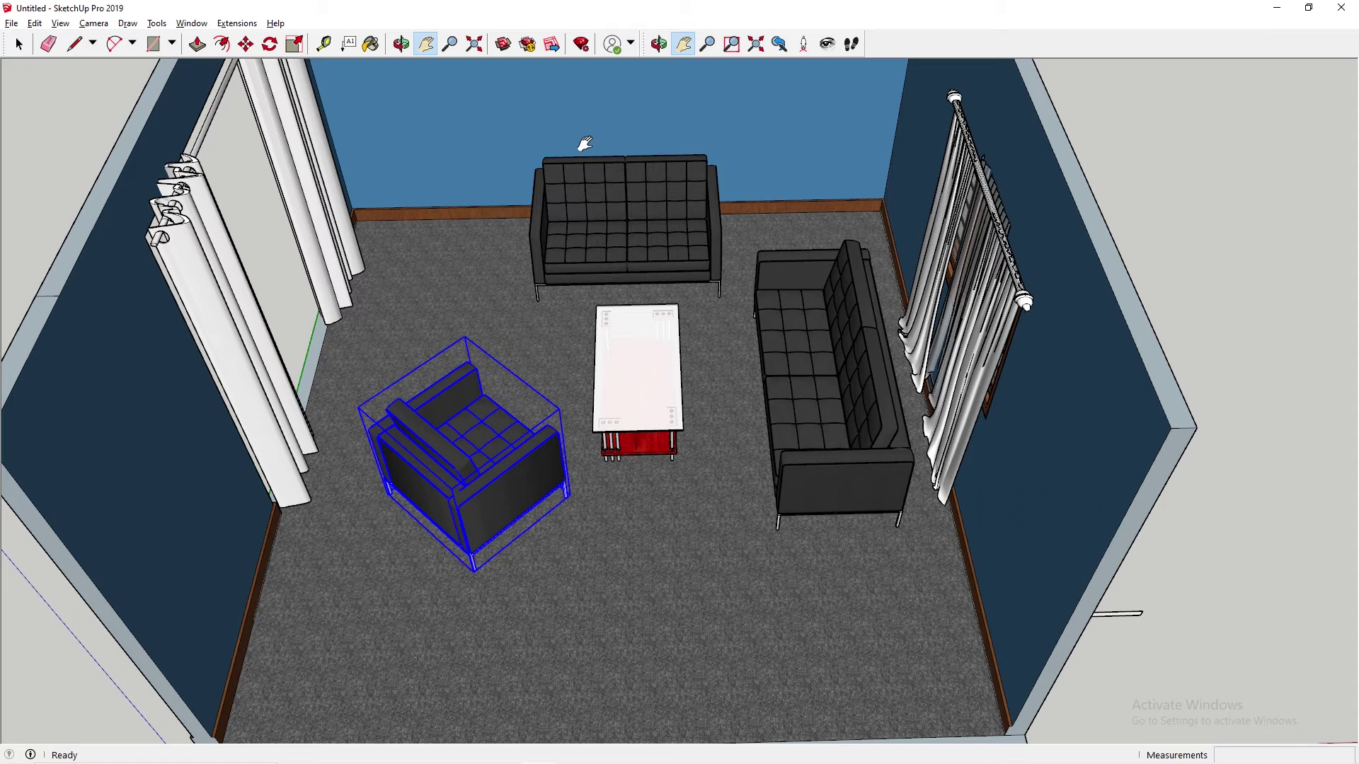
click(243, 48)
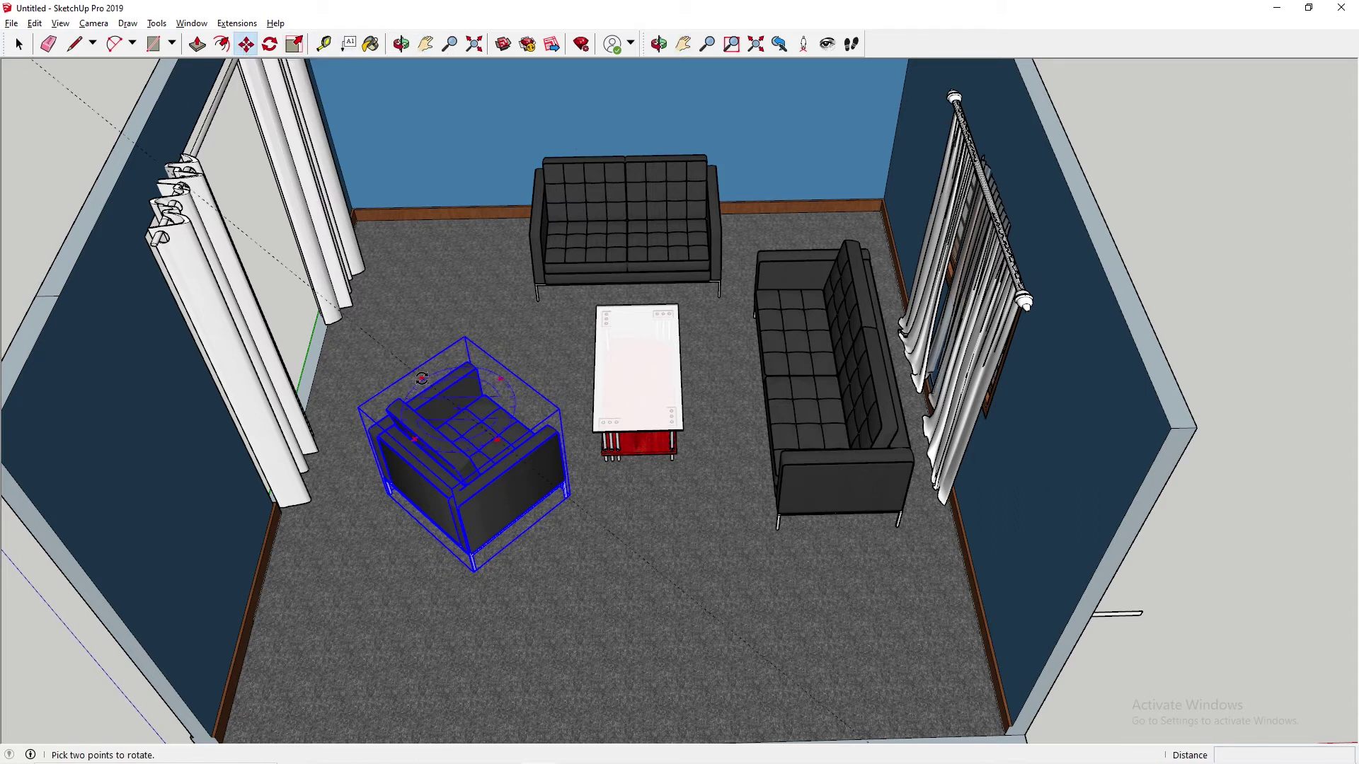
click(422, 378)
click(462, 370)
Move the armchair about 795 mm across the floor so it sits alongside the coffee table.
click(465, 431)
click(481, 347)
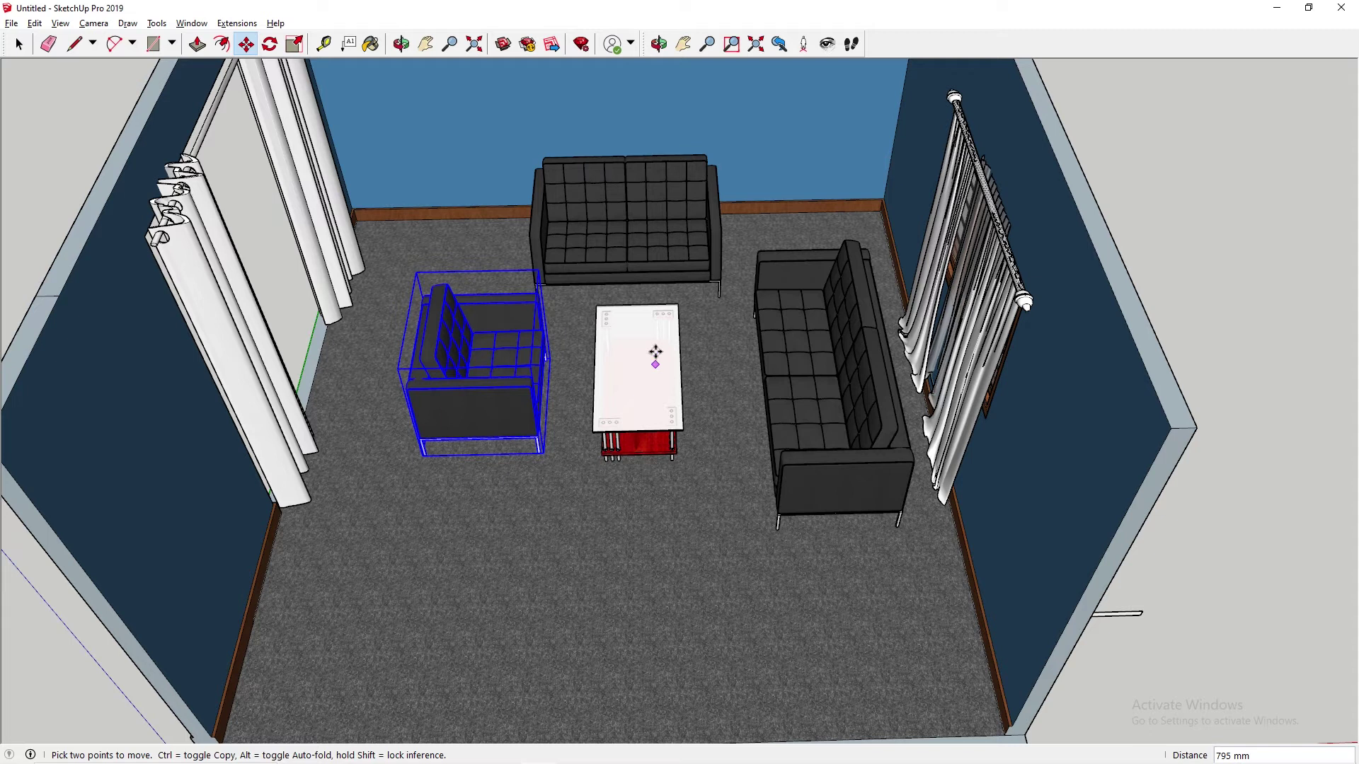
key(space)
Move the three-seater couch slightly closer to the wall with the curtained window.
click(797, 347)
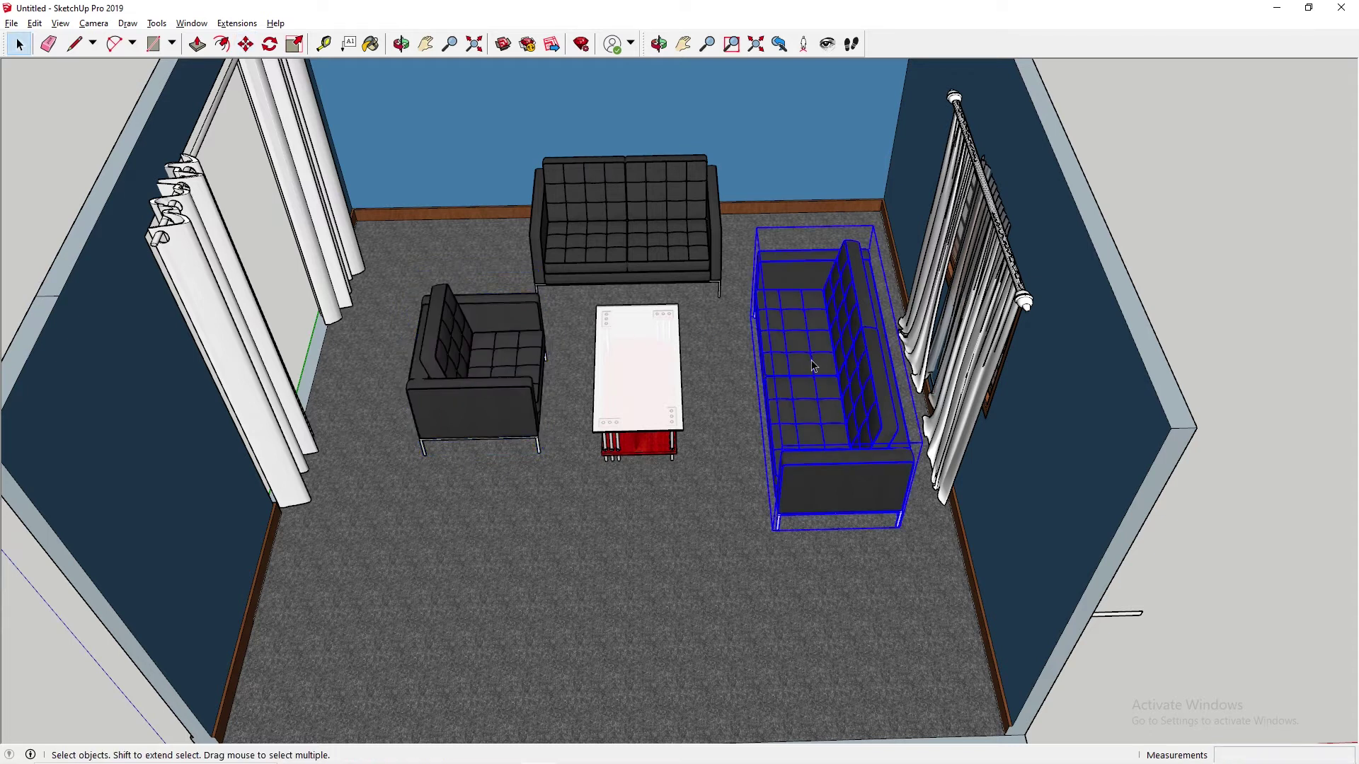
key(m)
click(818, 368)
click(832, 365)
key(space)
Shift the two-seater couch about 199 mm along the back wall toward the three-seater couch.
click(648, 239)
key(m)
click(650, 237)
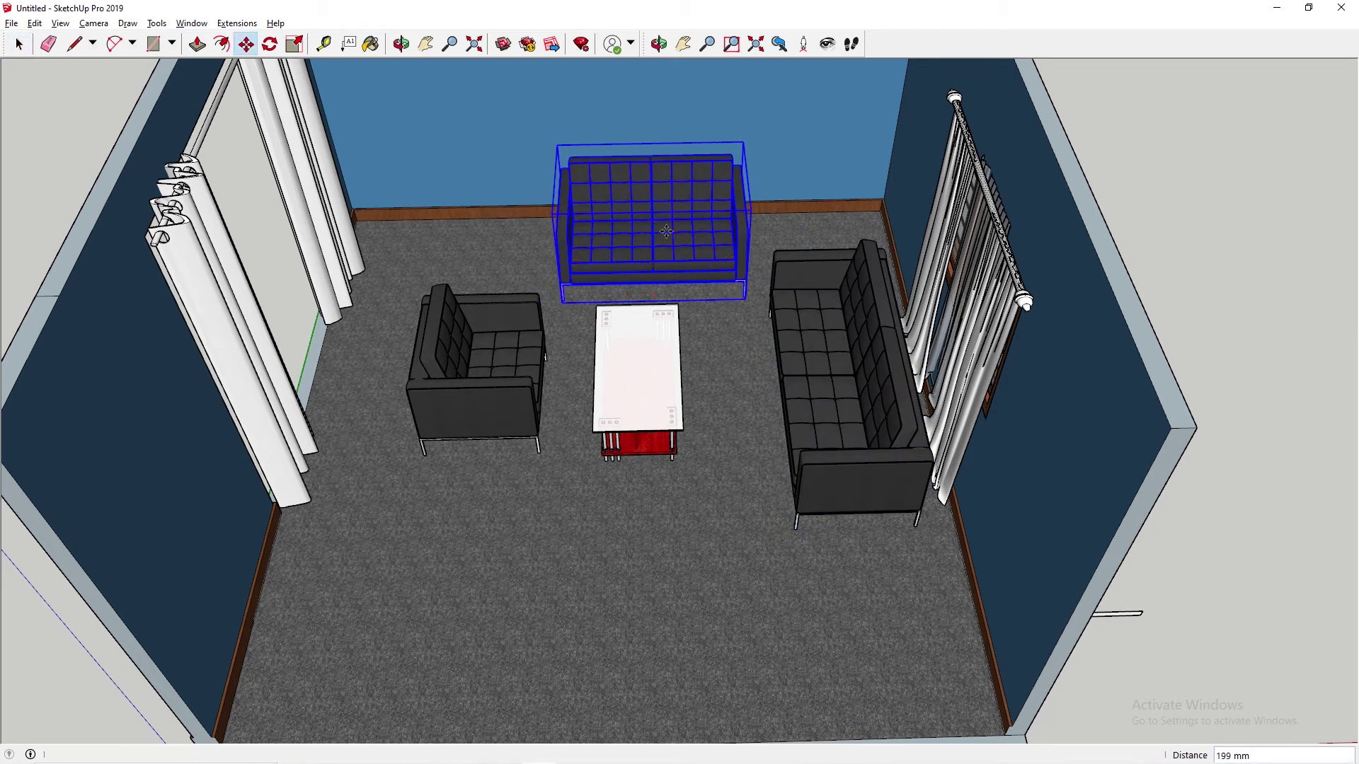
click(666, 232)
Shift the coffee table slightly toward the three-seater couch to line up with the two-seater, and review the seating arrangement.
key(space)
click(653, 375)
key(m)
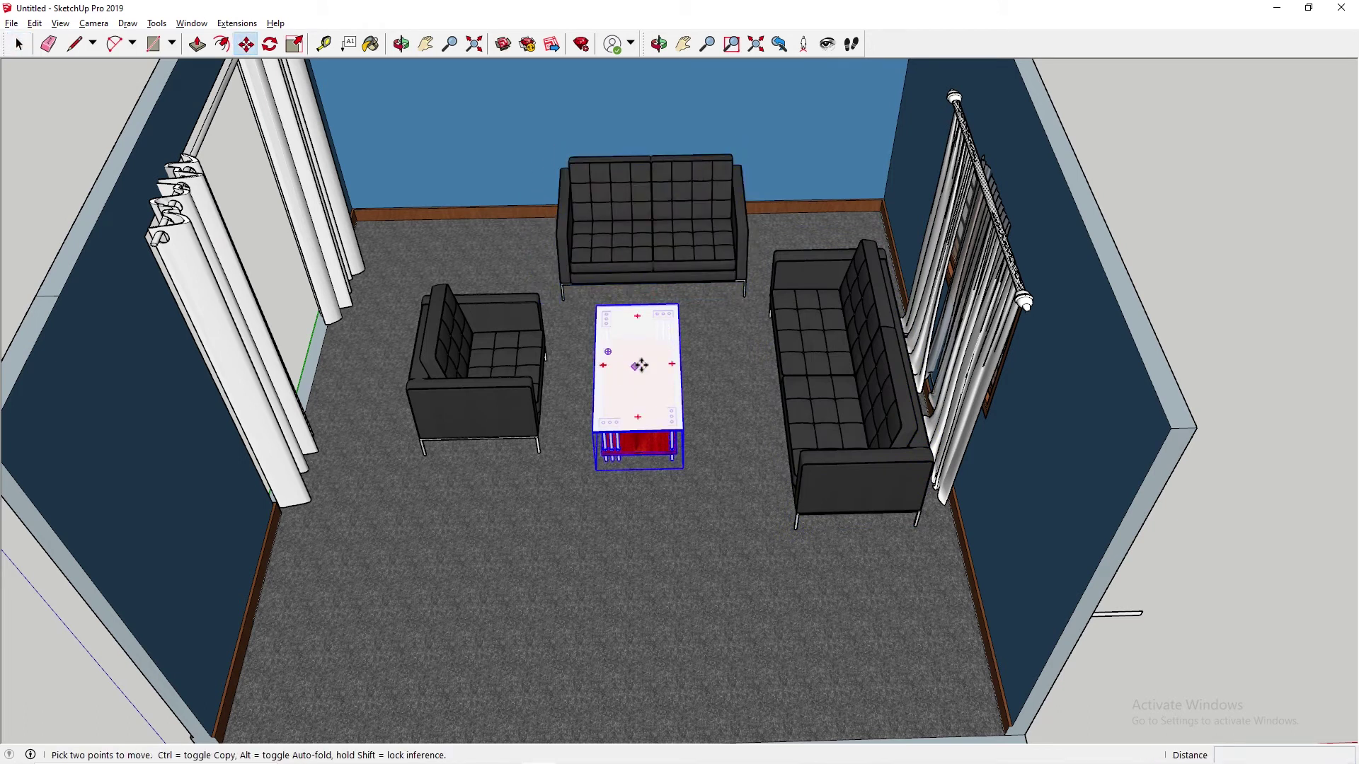
click(637, 363)
click(652, 365)
middle_drag(694, 363, 436, 442)
scroll(705, 268, up, 3)
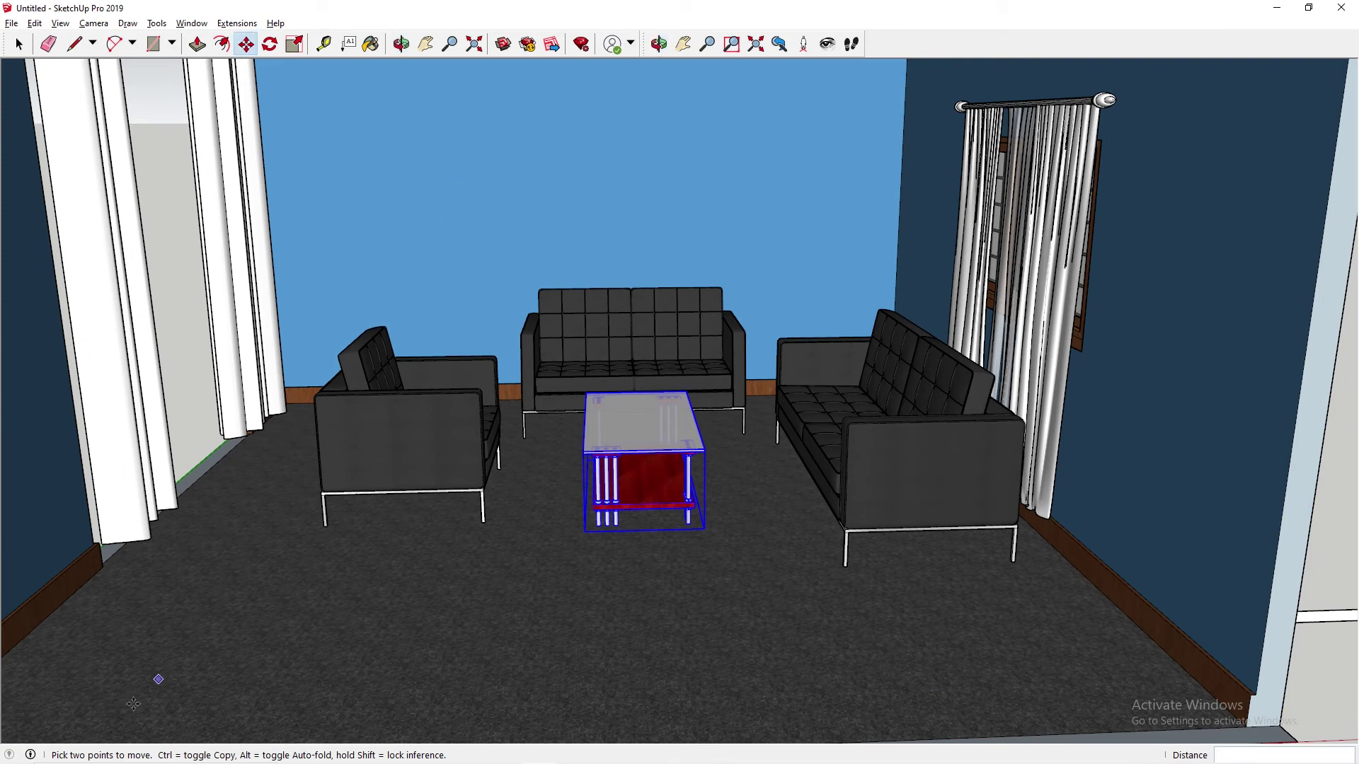
middle_drag(564, 504, 843, 424)
scroll(856, 425, up, 3)
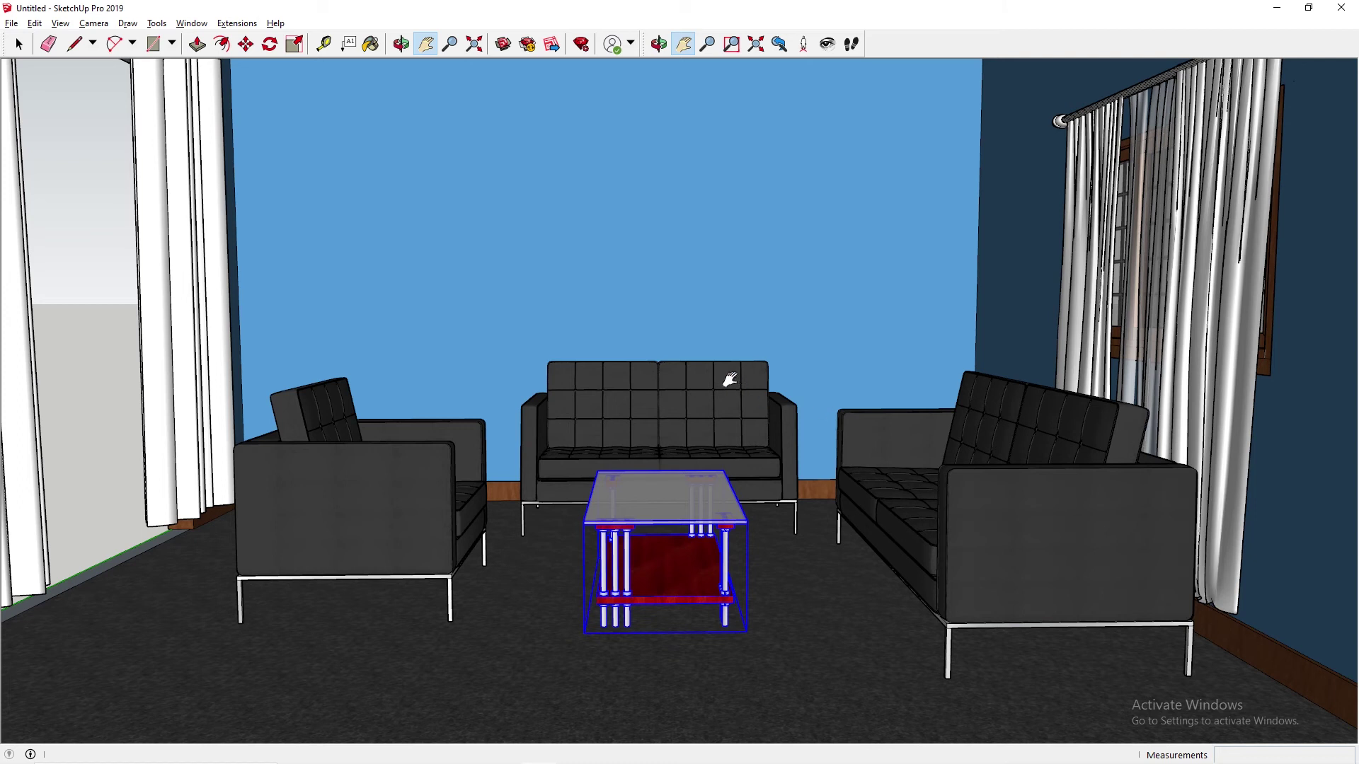
shift+middle_drag(623, 231, 673, 278)
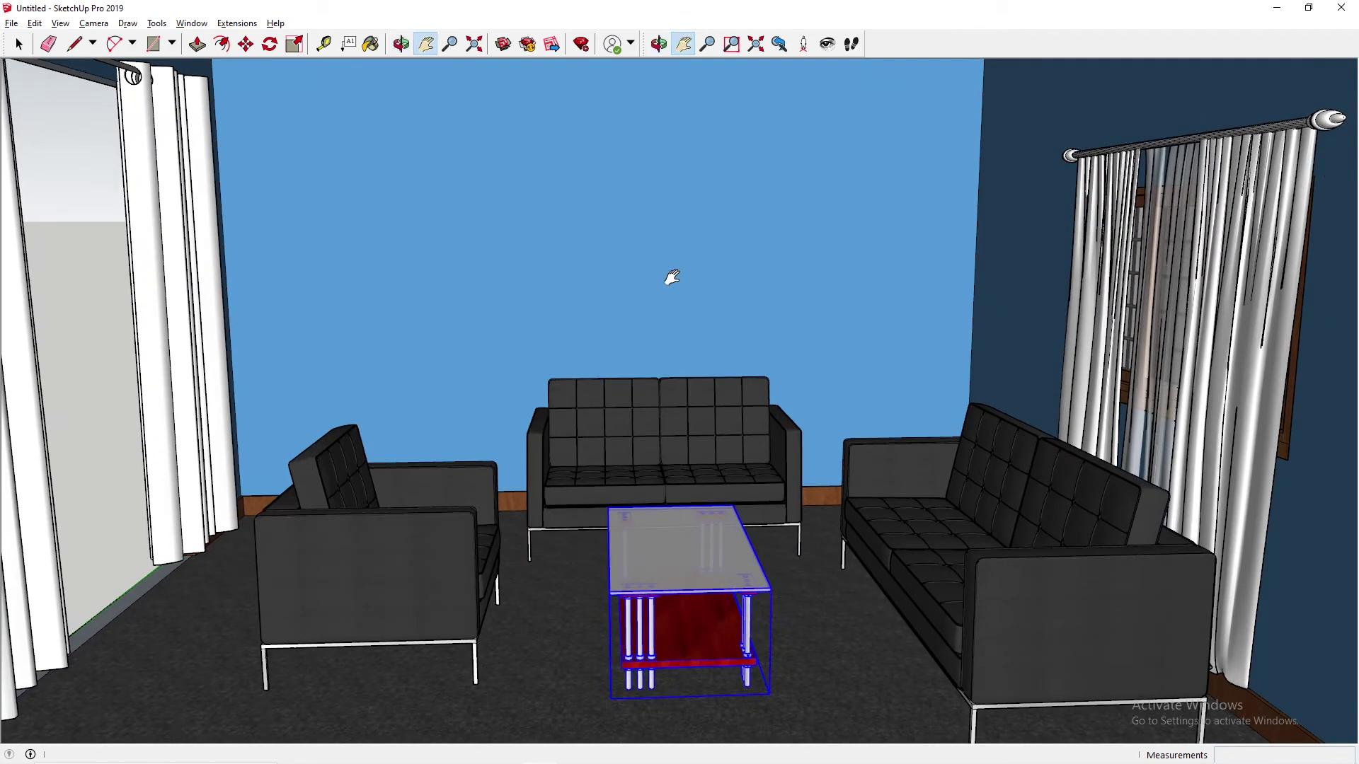
middle_drag(733, 317, 733, 413)
Move the two movie posters about 27147 mm from outside the room to beside the two-seater couch.
drag(790, 251, 585, 127)
key(space)
click(615, 105)
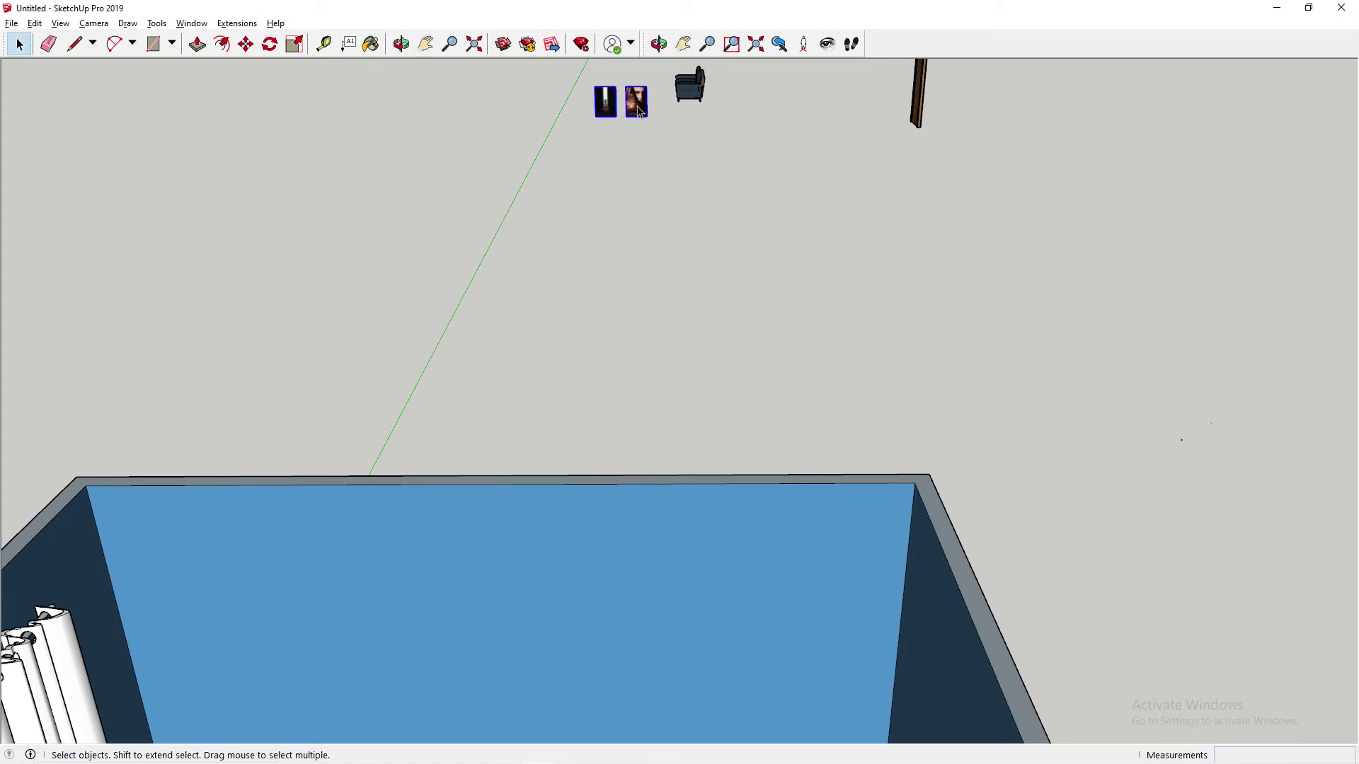
key(m)
click(634, 105)
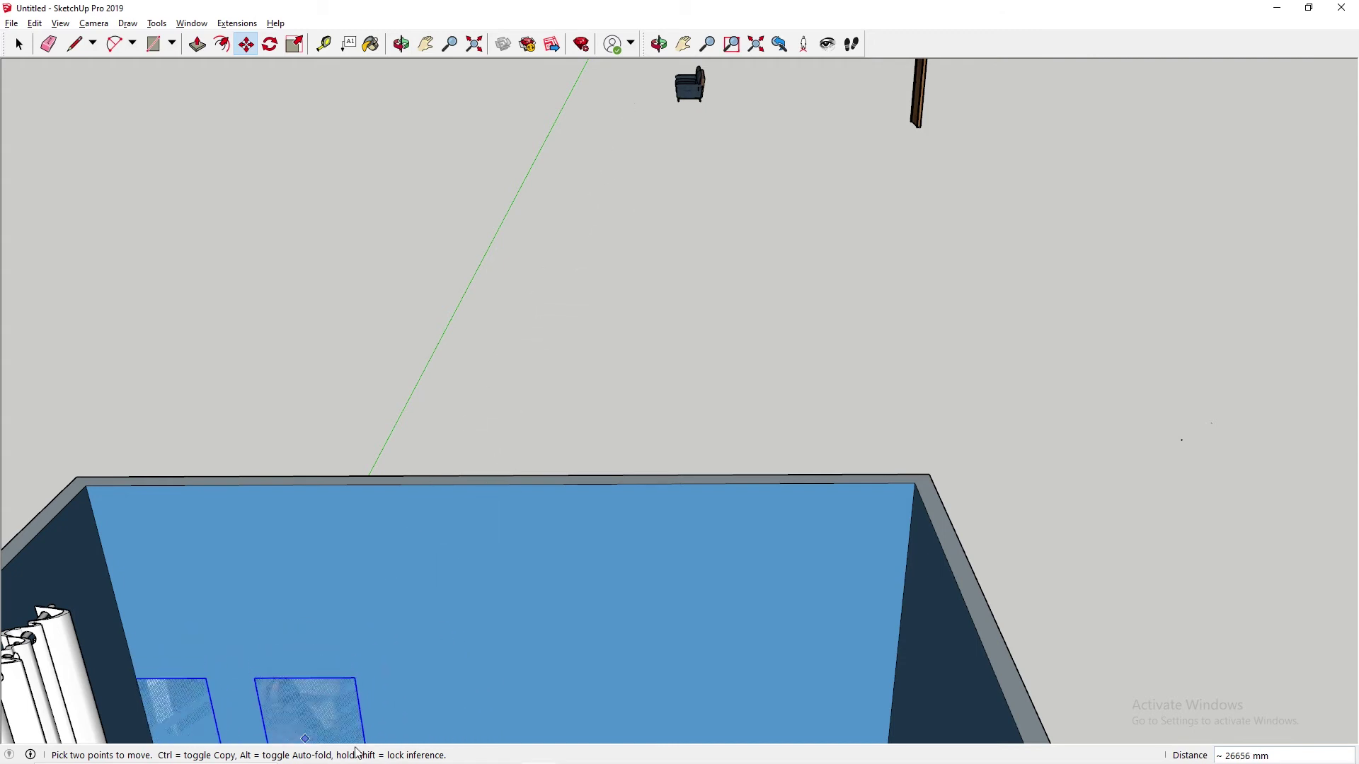
scroll(451, 684, down, 1)
scroll(451, 684, down, 1)
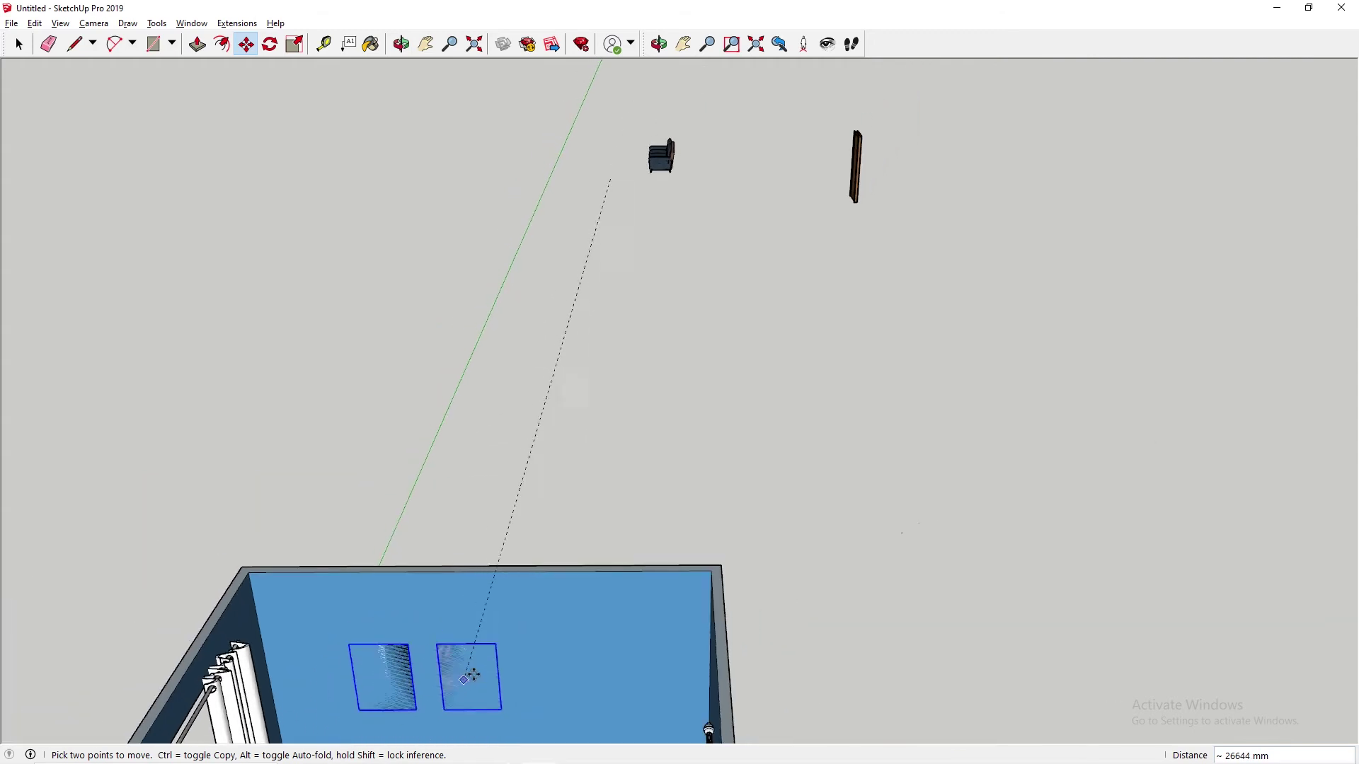
scroll(566, 614, down, 1)
scroll(566, 614, down, 1)
scroll(528, 674, down, 1)
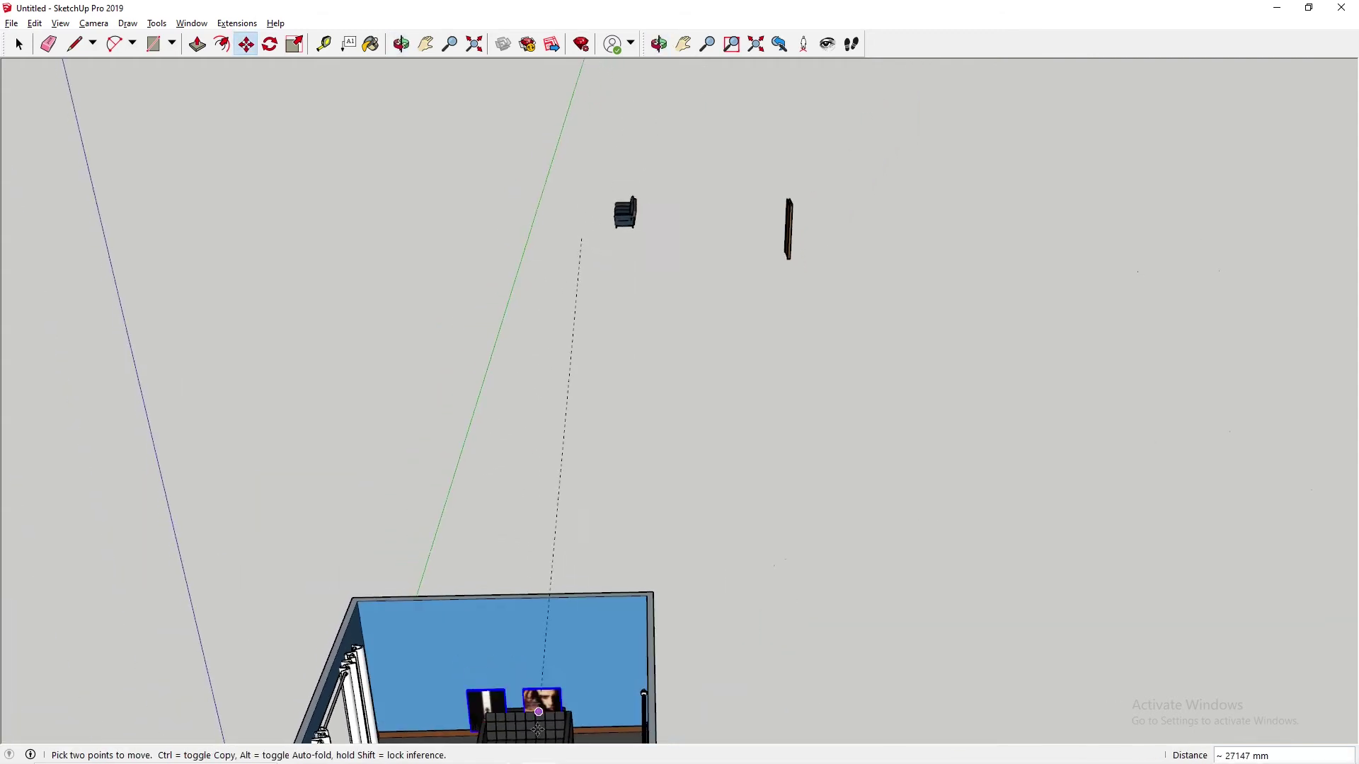
scroll(510, 708, up, 3)
Raise both posters onto the back wall above the two-seater couch, moving them by the top corner of The Crow poster.
key(h)
drag(530, 609, 665, 166)
scroll(659, 307, up, 1)
drag(645, 212, 669, 386)
middle_drag(704, 462, 790, 416)
drag(741, 352, 761, 405)
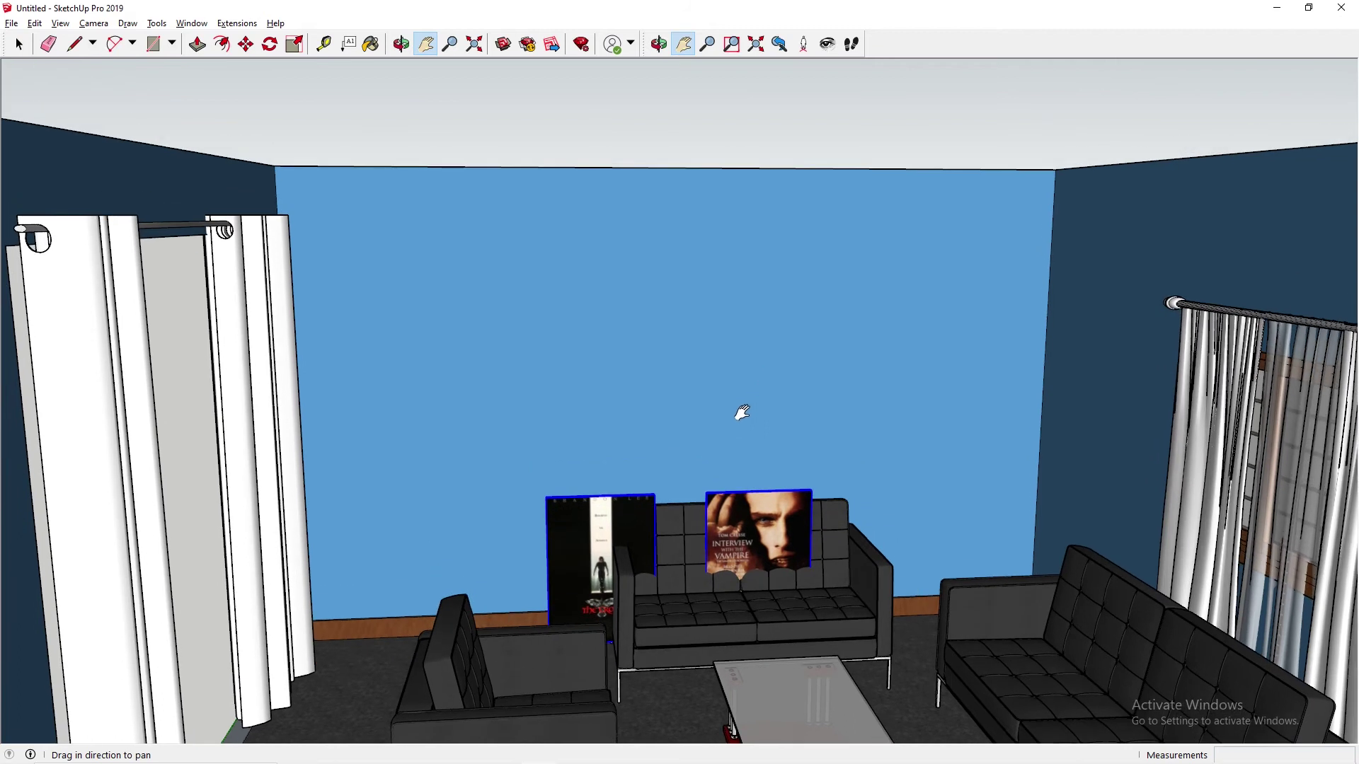
key(m)
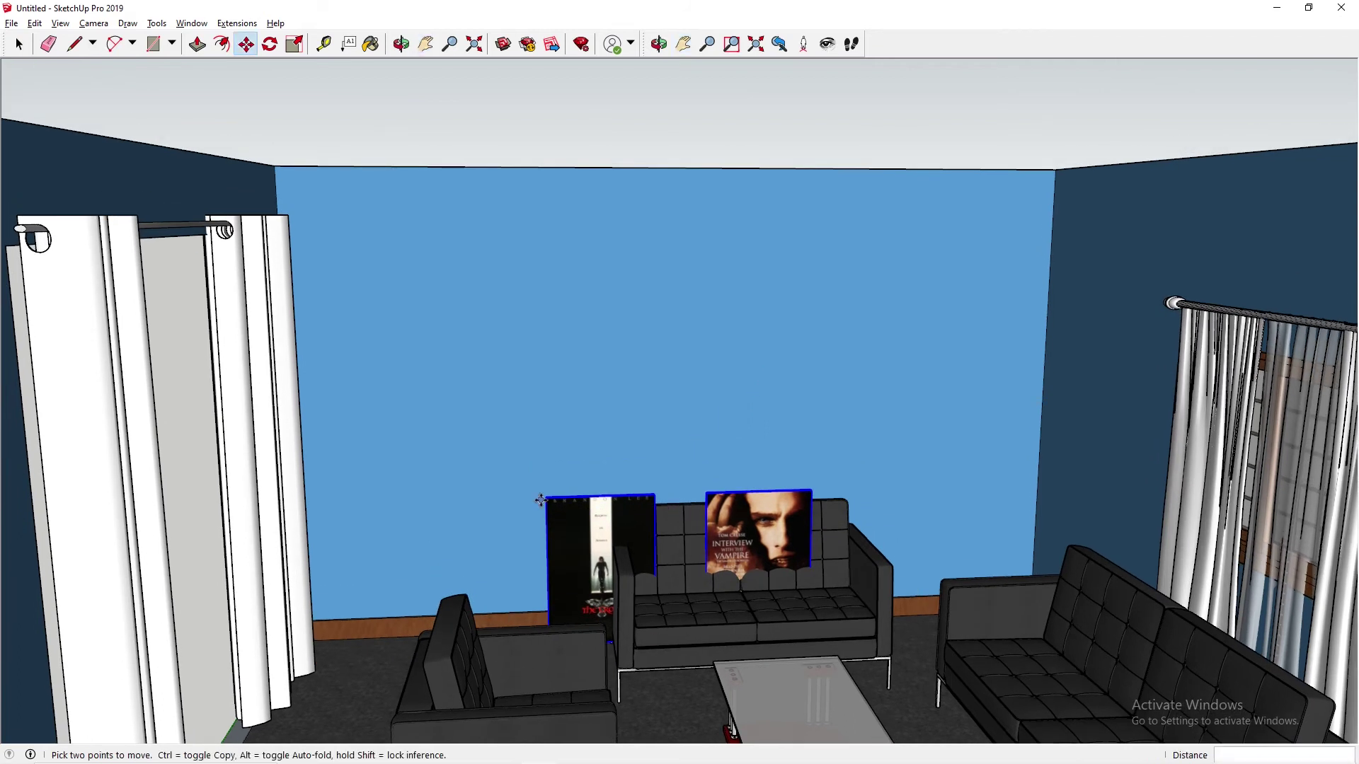
click(545, 500)
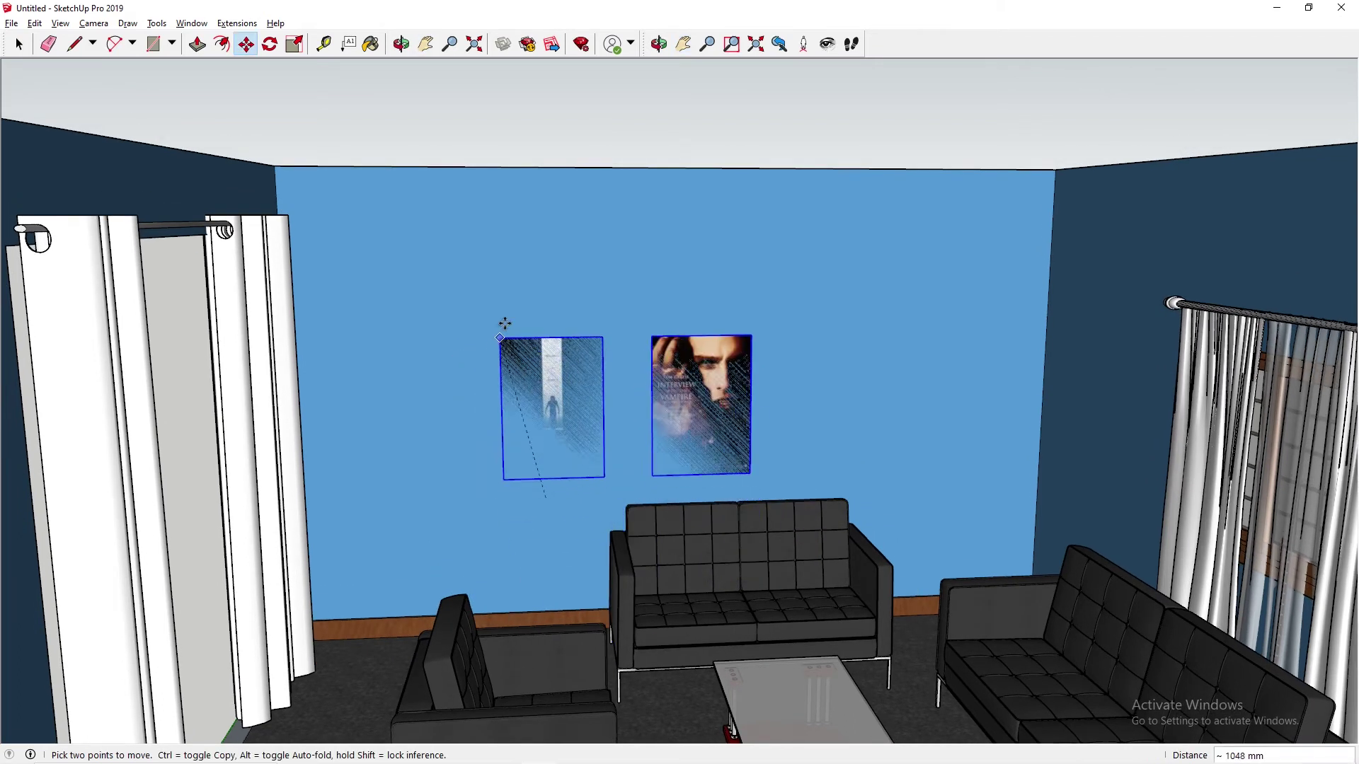
click(480, 333)
Adjust both posters against the back wall and slide them about 117 mm along it.
middle_drag(480, 334, 577, 494)
scroll(577, 494, up, 1)
click(470, 365)
click(482, 376)
scroll(482, 377, up, 3)
click(479, 404)
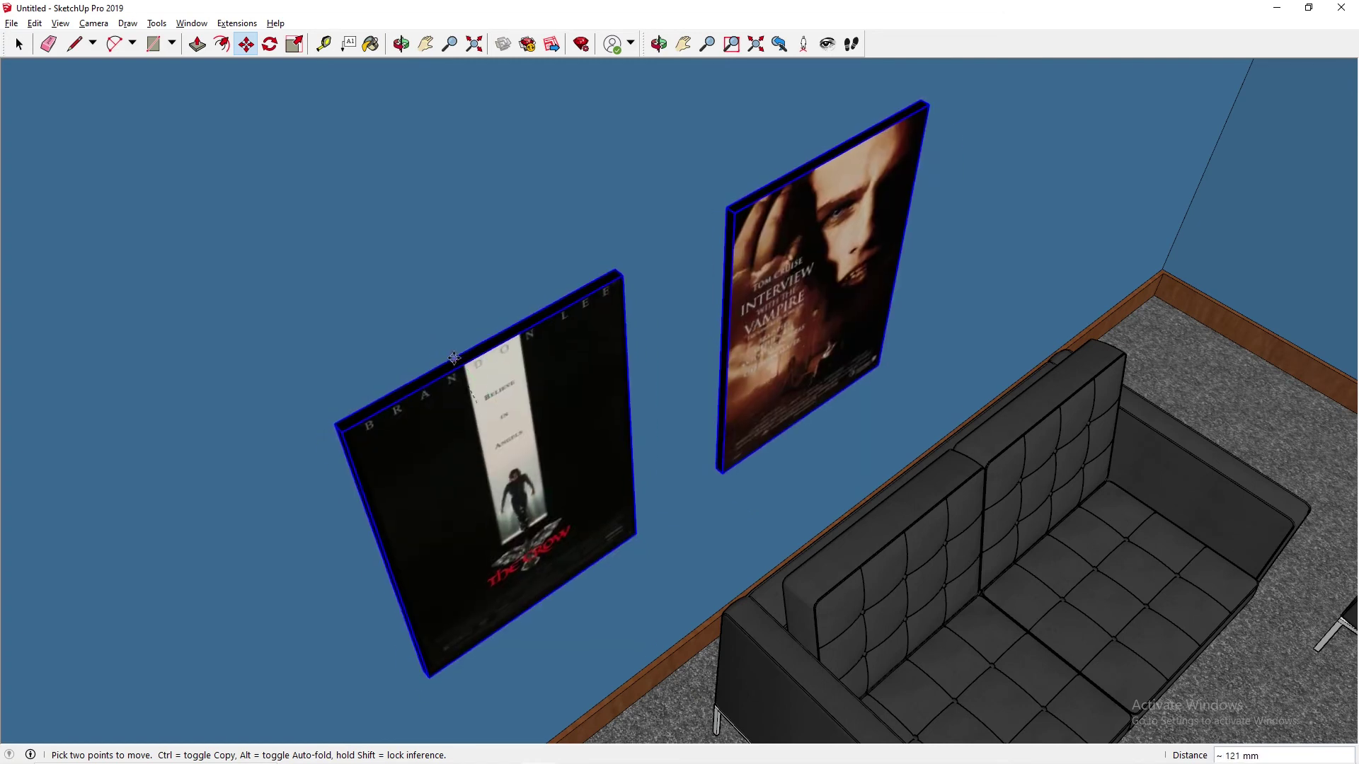
click(451, 363)
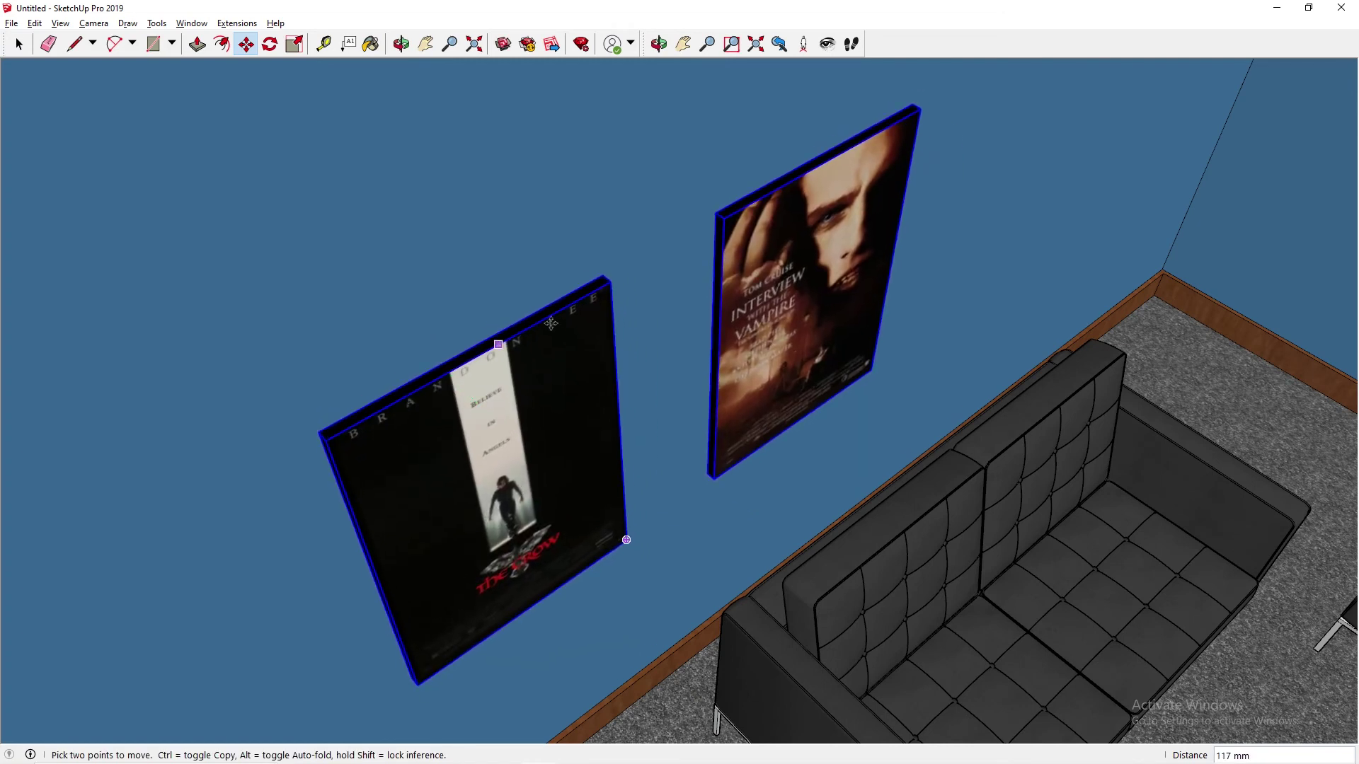
Look up the poster size in the Helpful Measurements notes in Notepad and measure the thickness of The Crow poster.
middle_drag(821, 299, 640, 345)
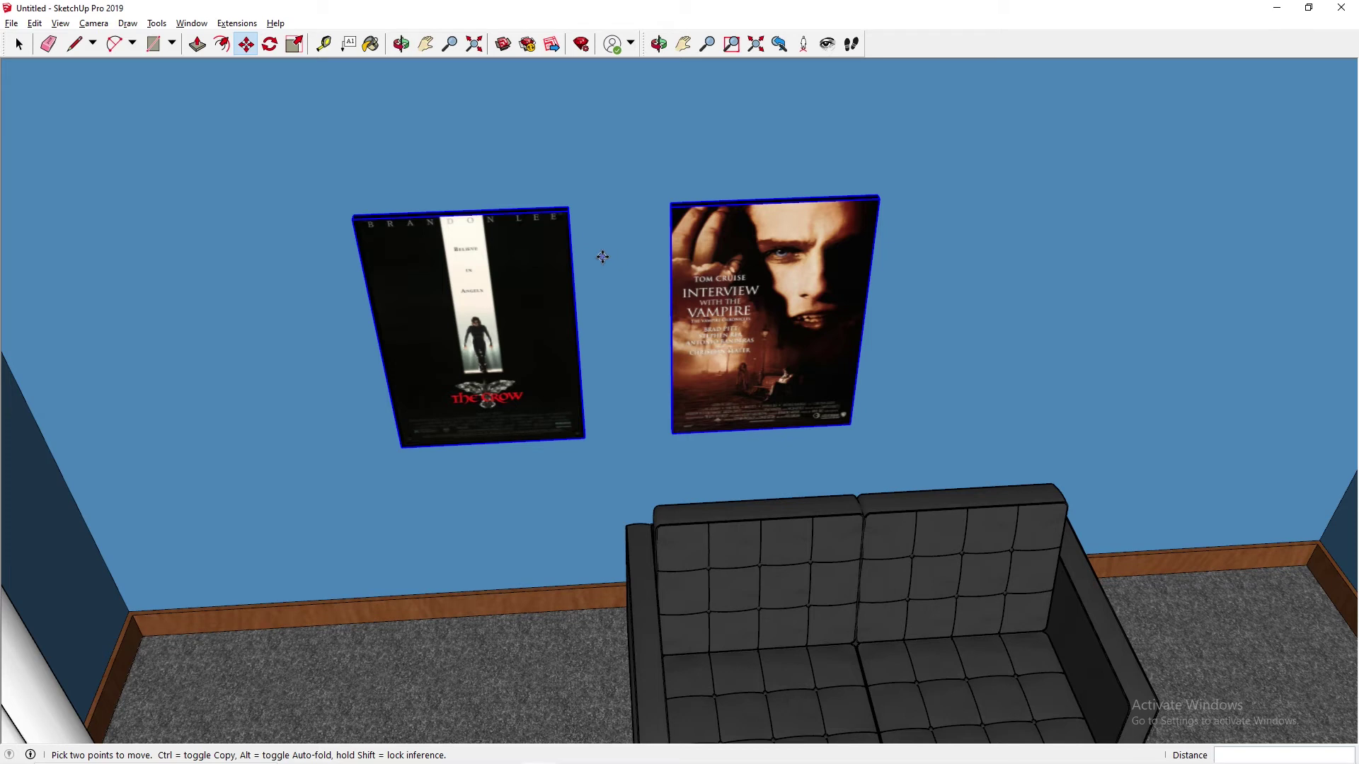
click(573, 759)
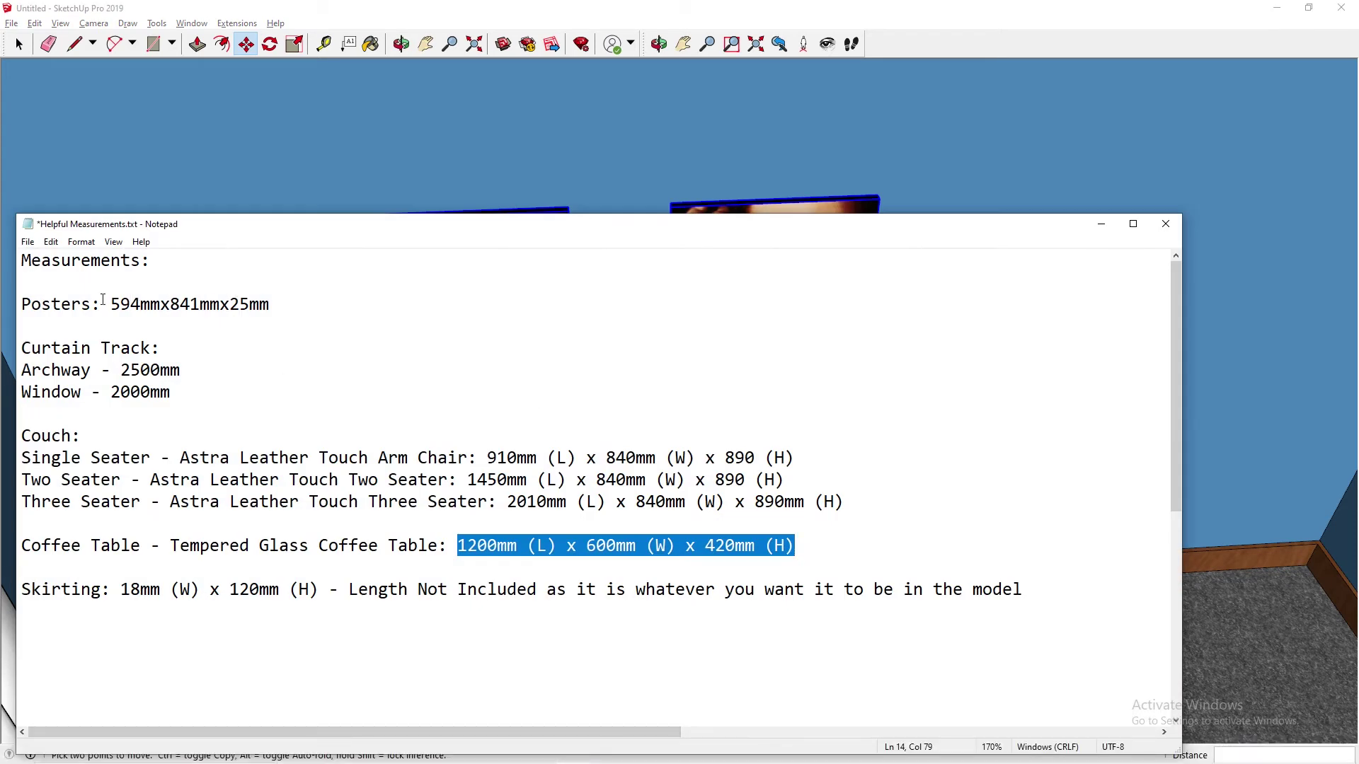
drag(109, 306, 244, 297)
drag(402, 227, 440, 546)
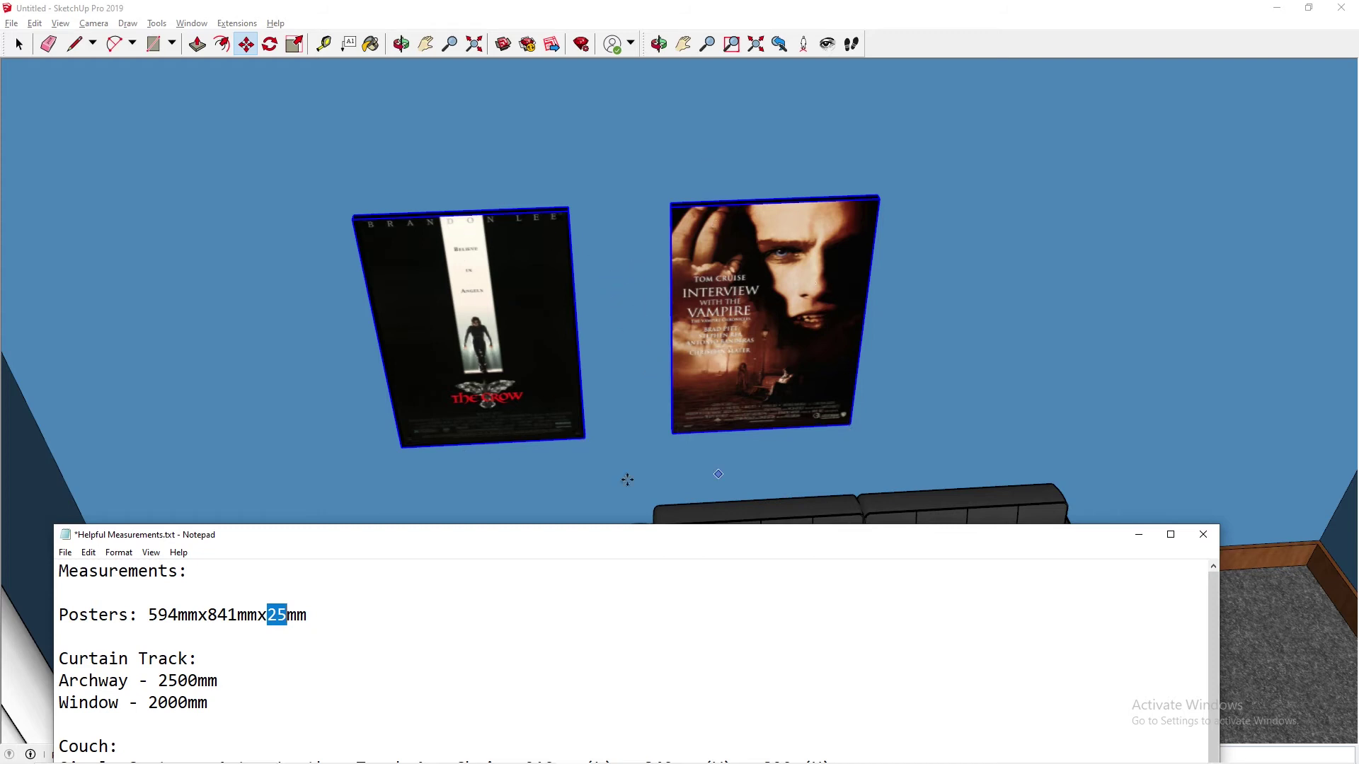
mouse_move(796, 148)
middle_down()
mouse_move(731, 377)
mouse_move(750, 269)
mouse_move(708, 234)
middle_up()
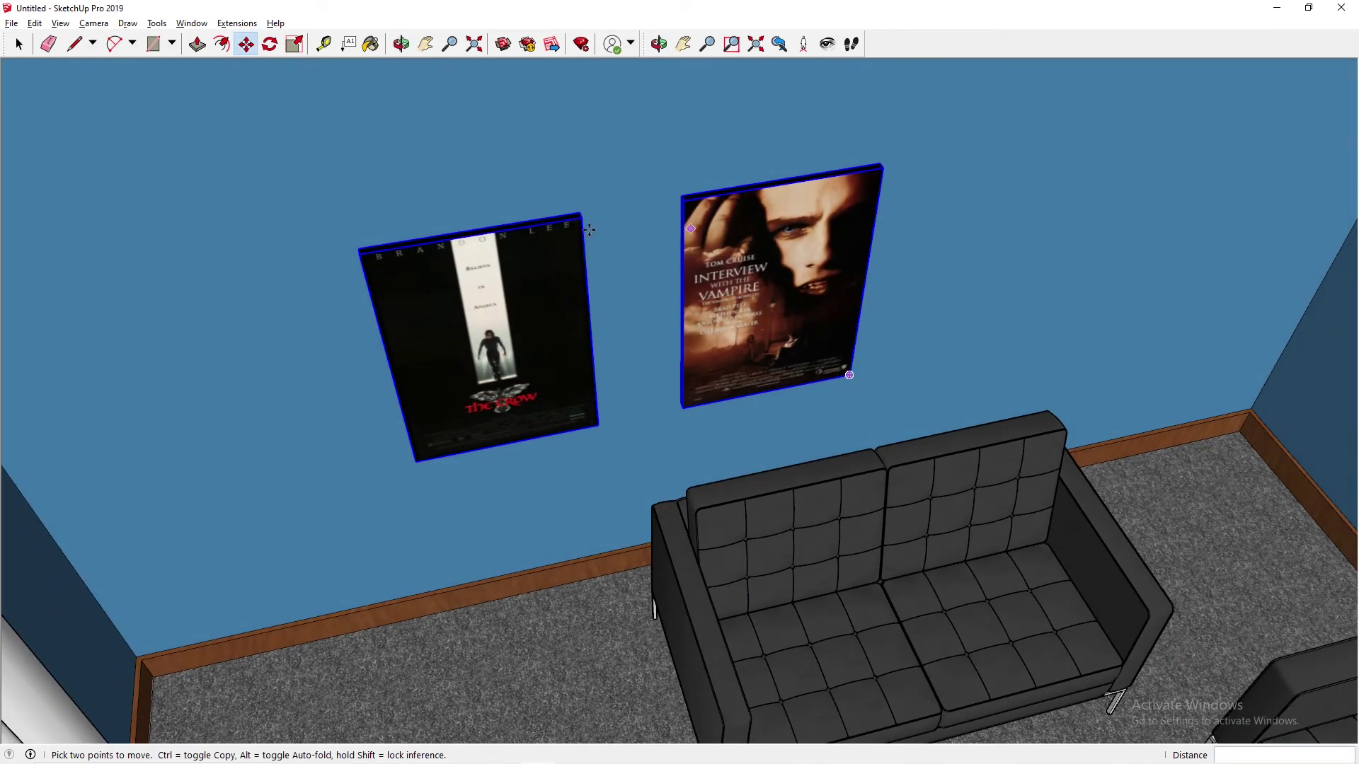
click(324, 43)
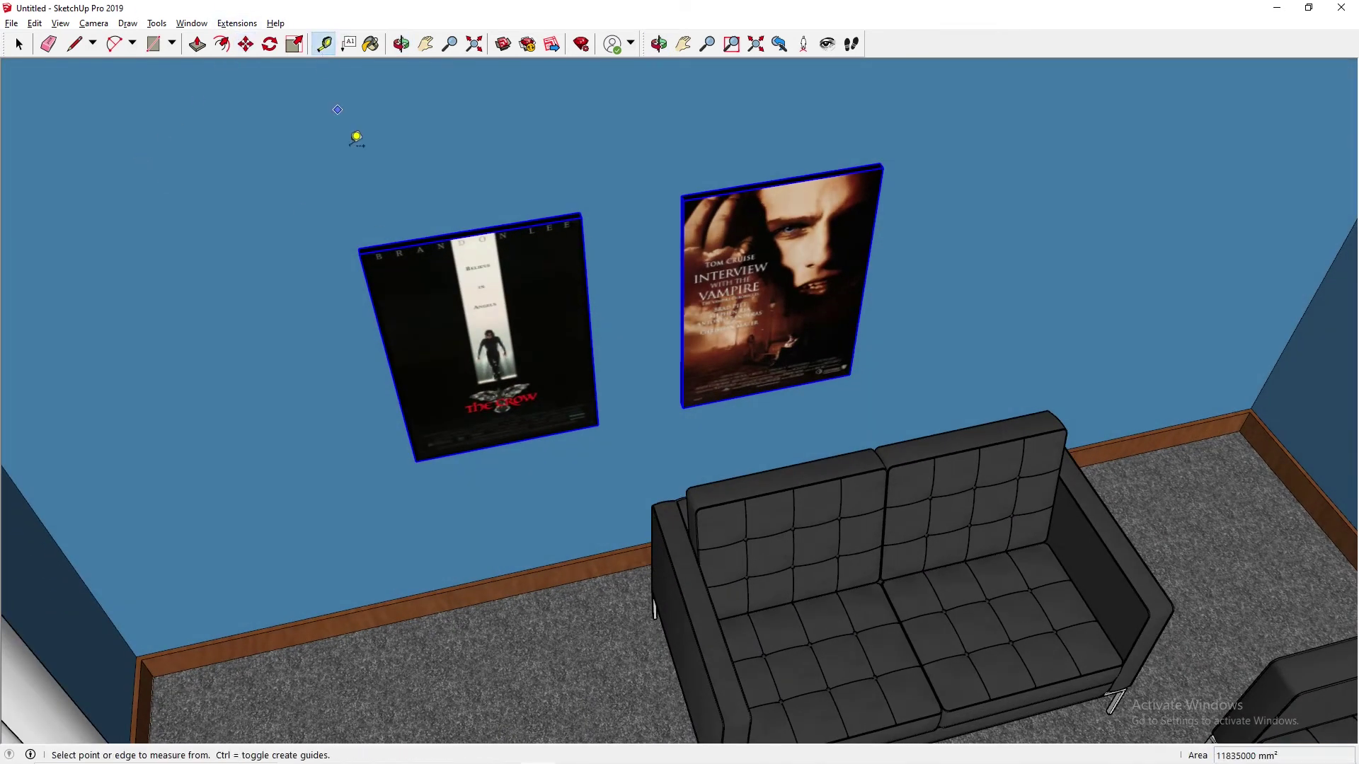
click(359, 253)
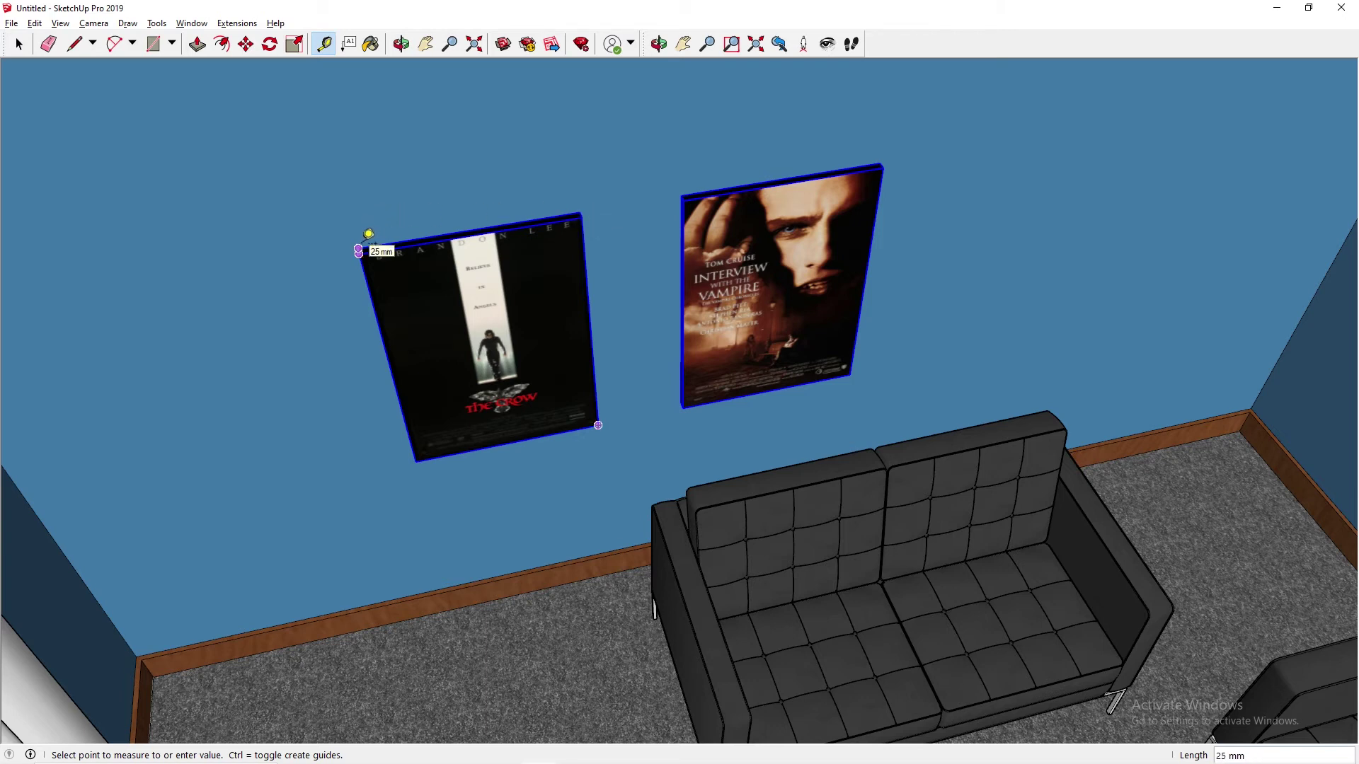
key(Escape)
Clear the joint poster selection and select only the Interview with the Vampire poster.
key(space)
click(487, 287)
middle_drag(487, 287, 475, 237)
click(784, 292)
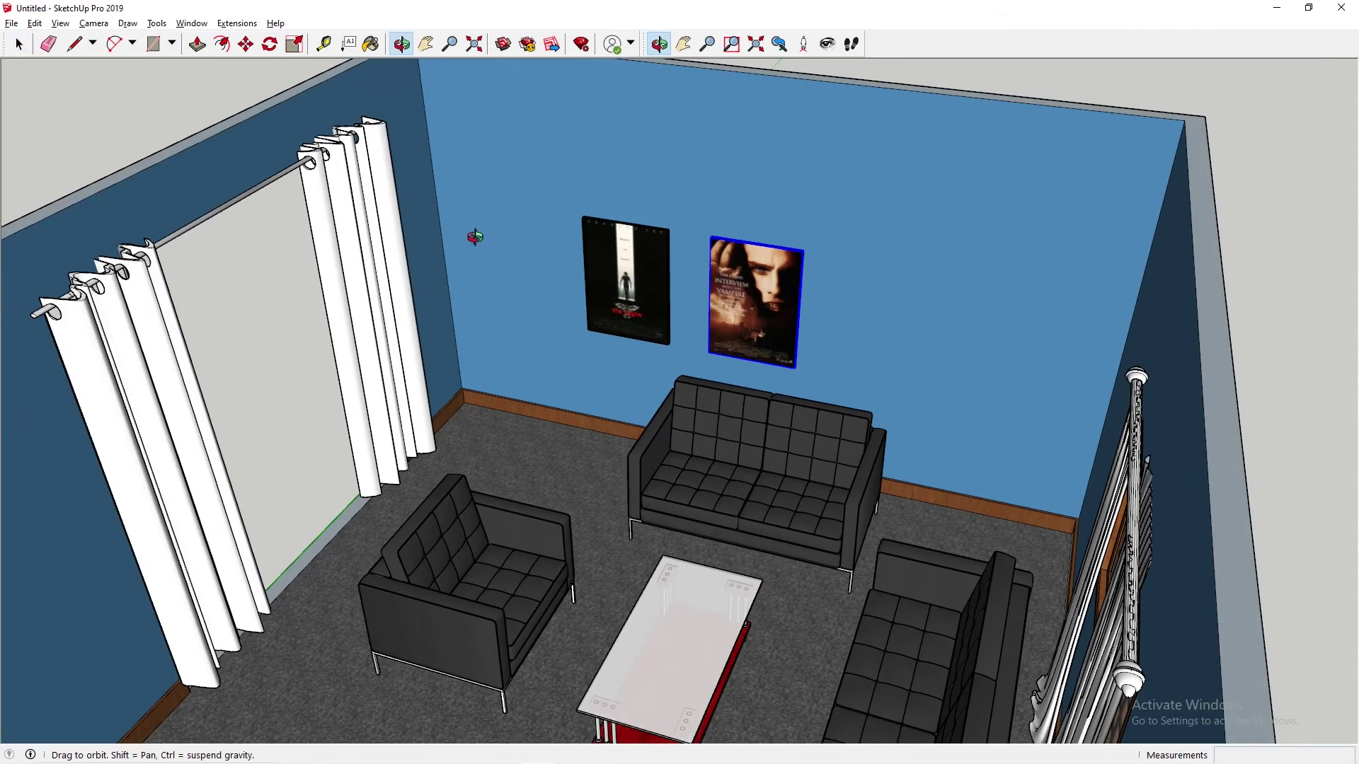
scroll(600, 273, up, 2)
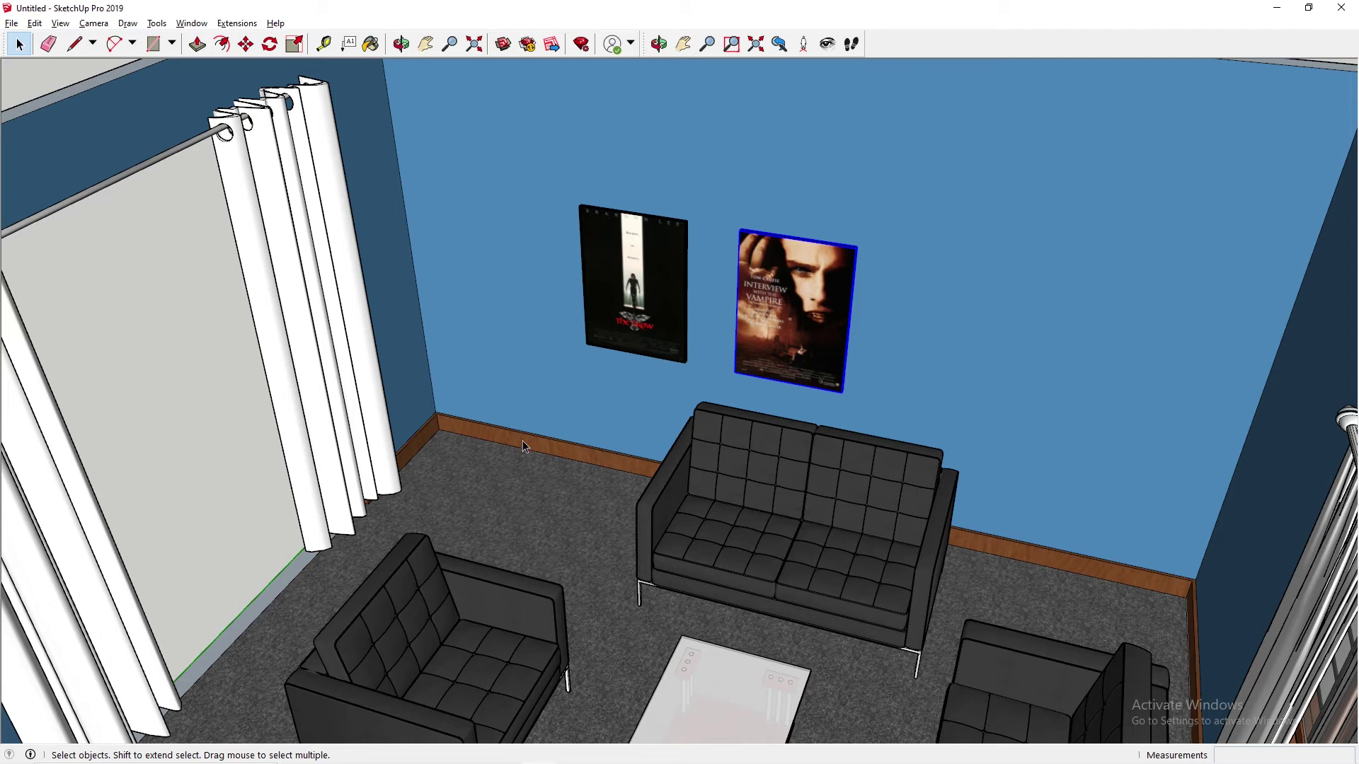
Place a horizontal guide line on the back wall above the posters, offset from the skirting, and measure its height.
click(324, 44)
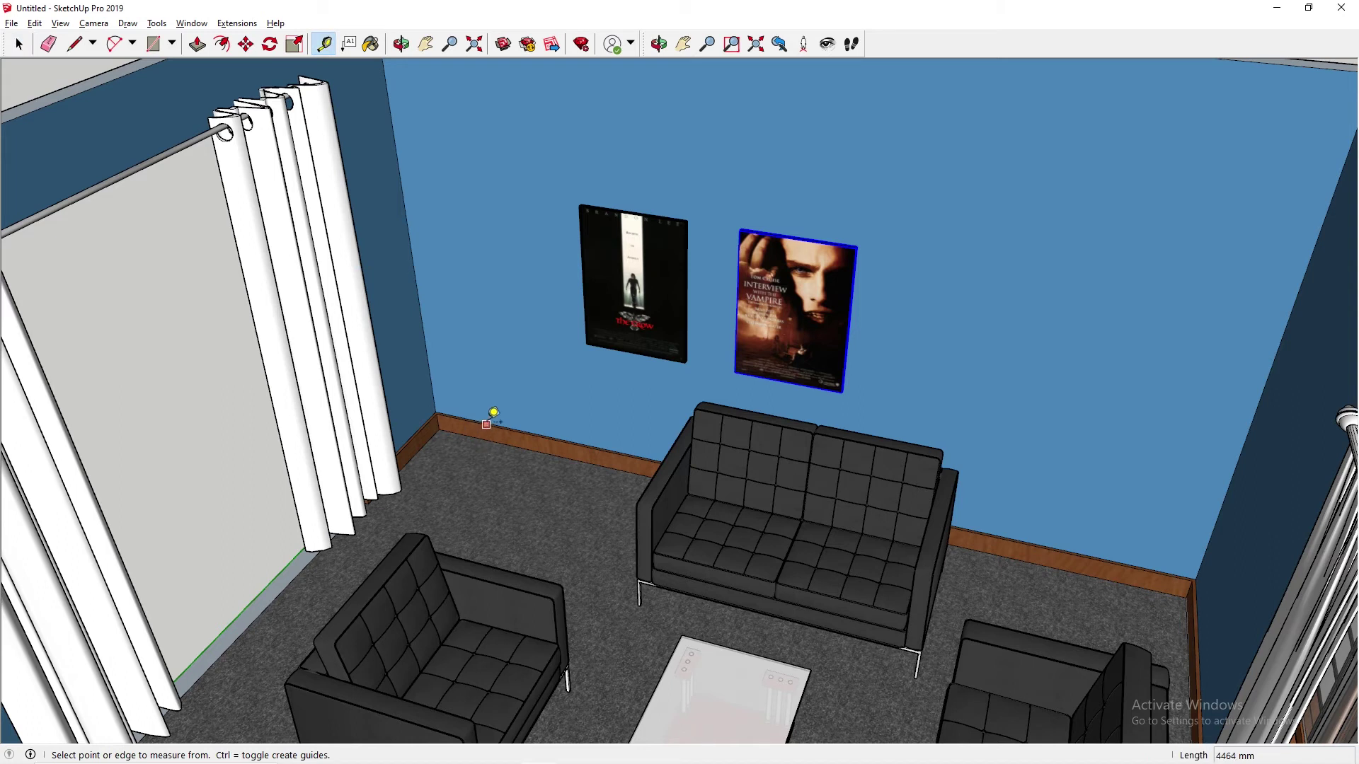
scroll(499, 414, up, 2)
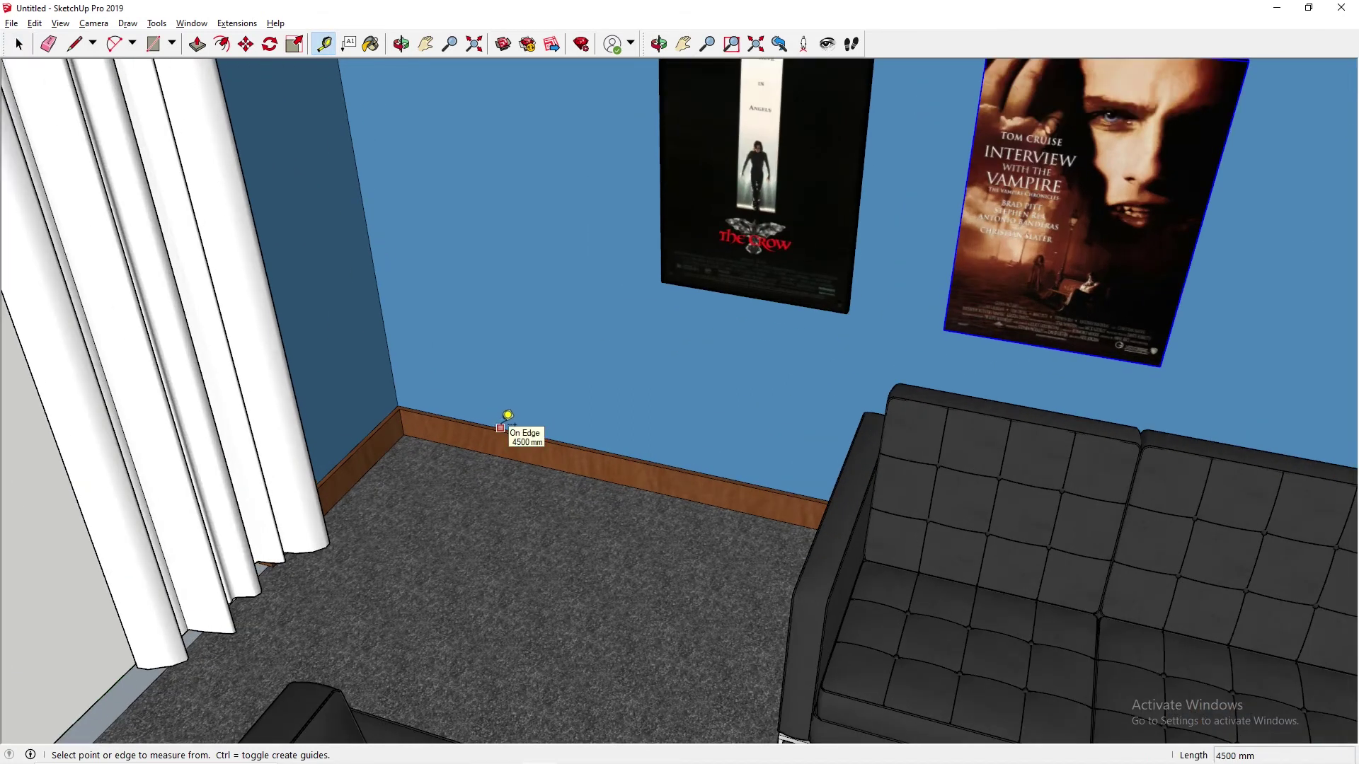
click(500, 429)
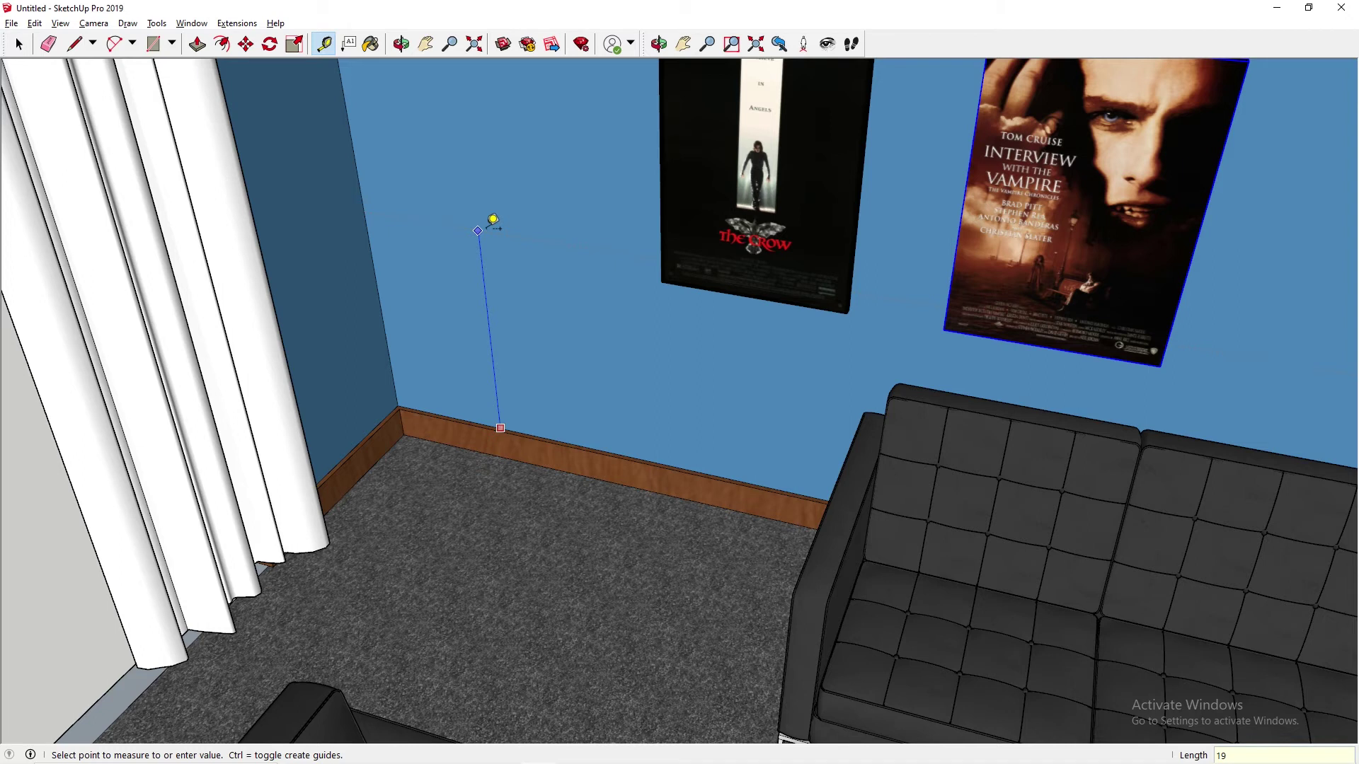
click(478, 231)
scroll(543, 242, down, 4)
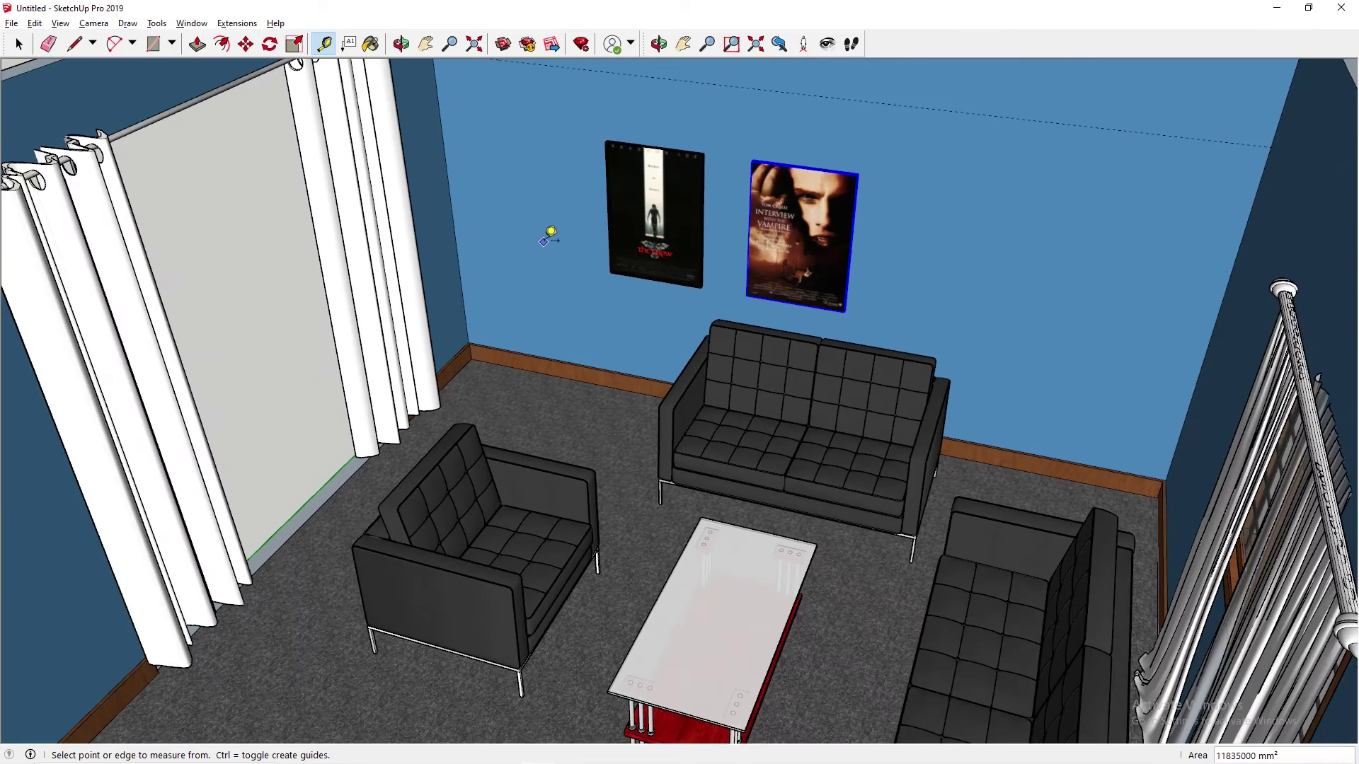
click(537, 363)
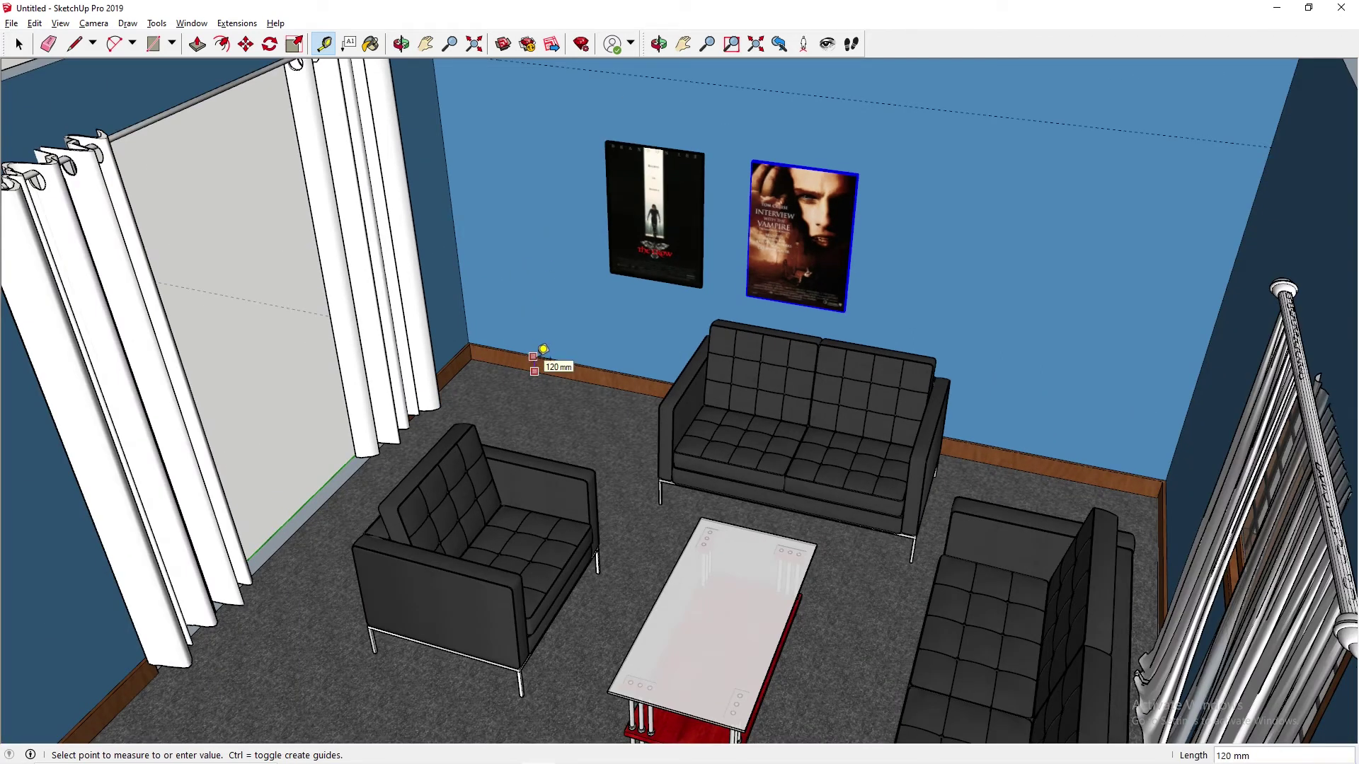
click(550, 59)
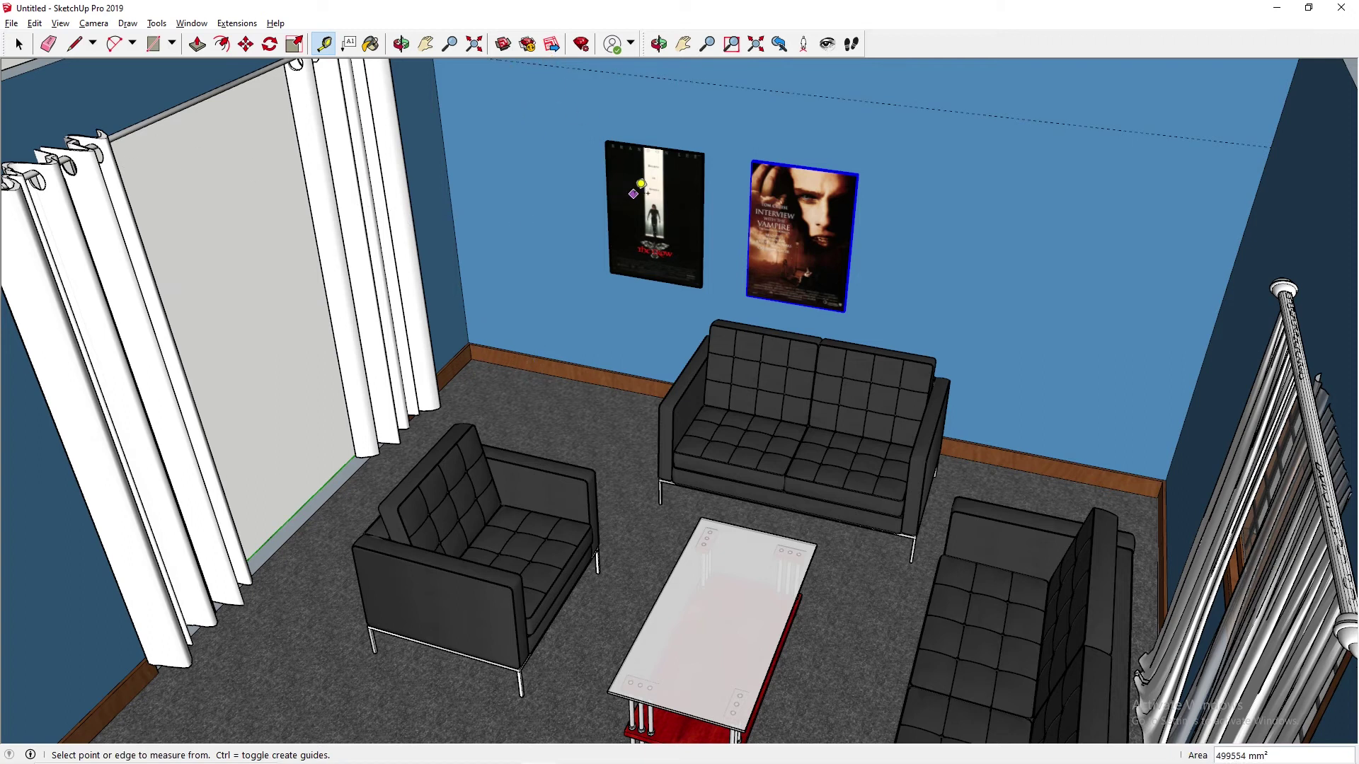
Add The Crow poster to the selection and raise both posters about 397 mm so their top edges meet the wall guide.
scroll(637, 190, up, 2)
shift+middle_drag(642, 196, 605, 343)
key(m)
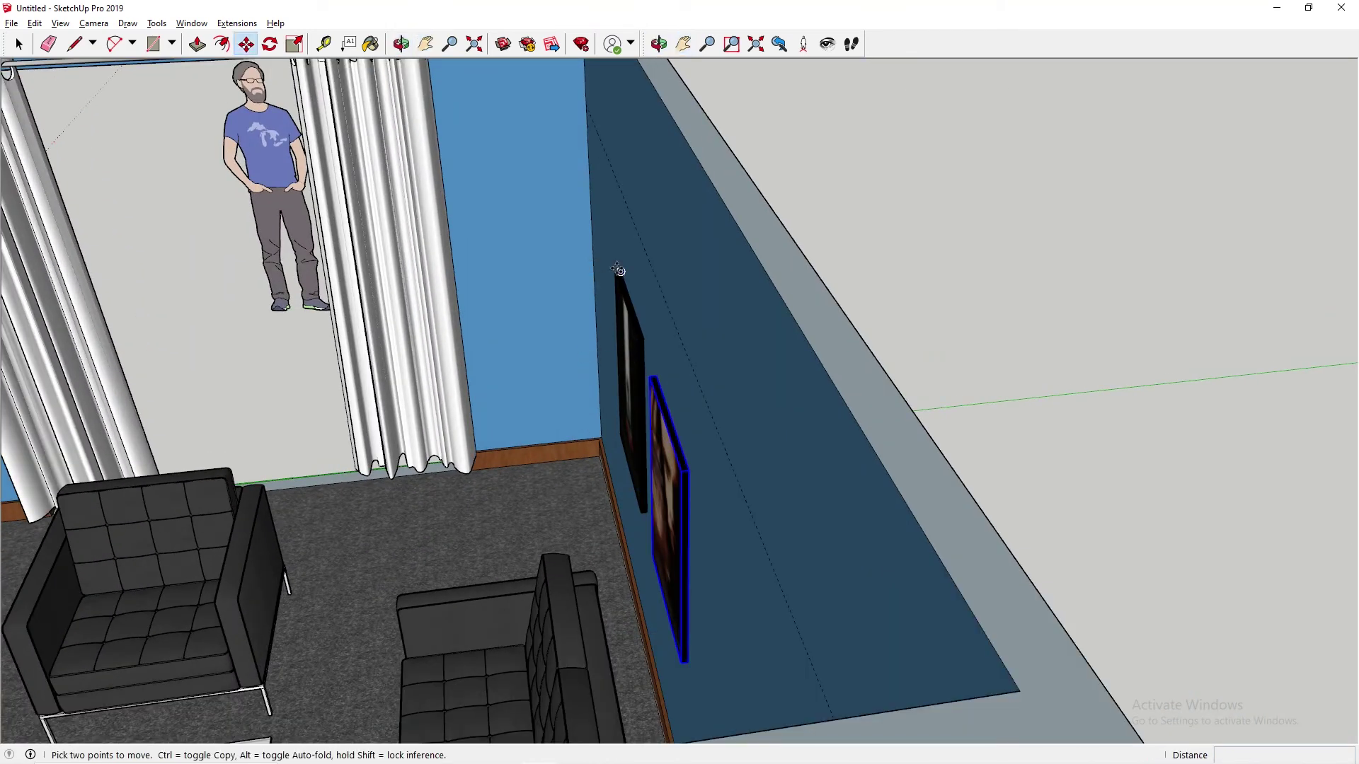
key(space)
shift+click(630, 326)
scroll(635, 322, up, 3)
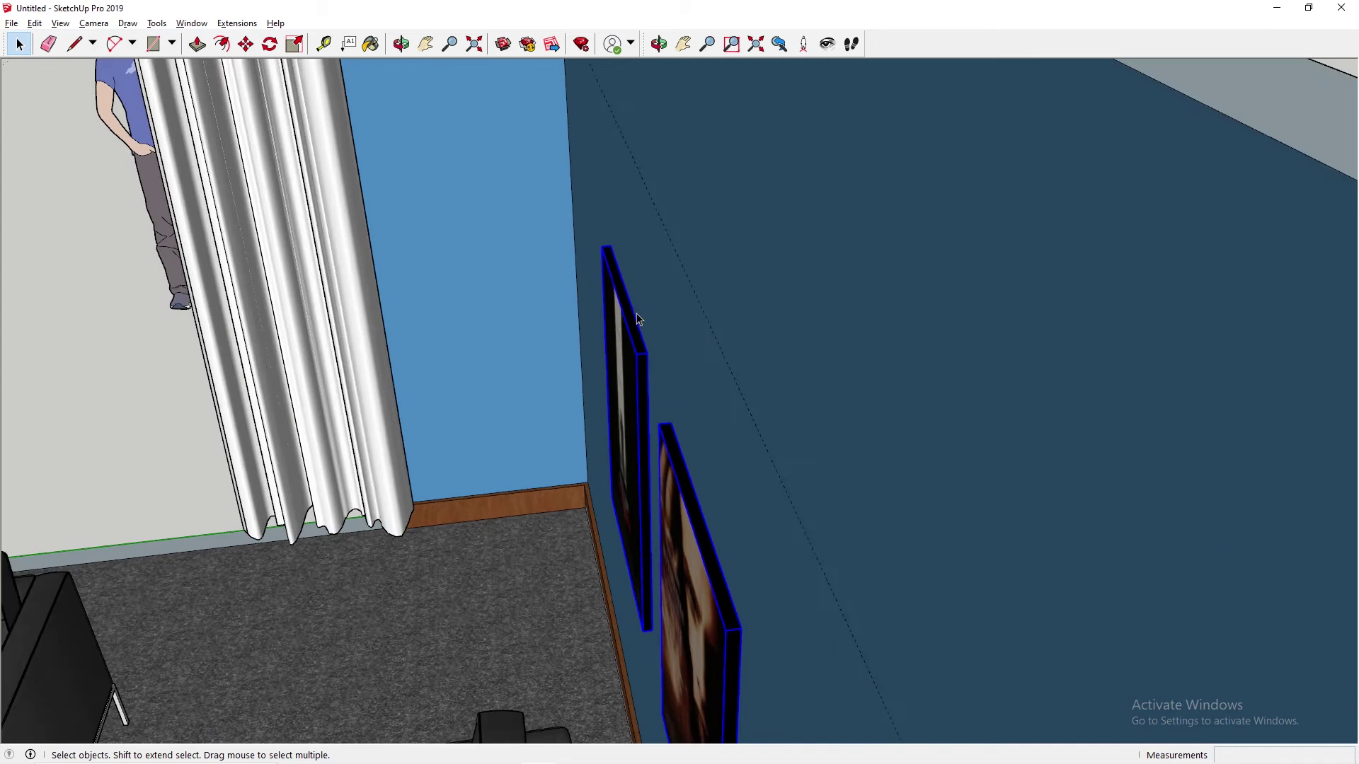
key(m)
click(632, 312)
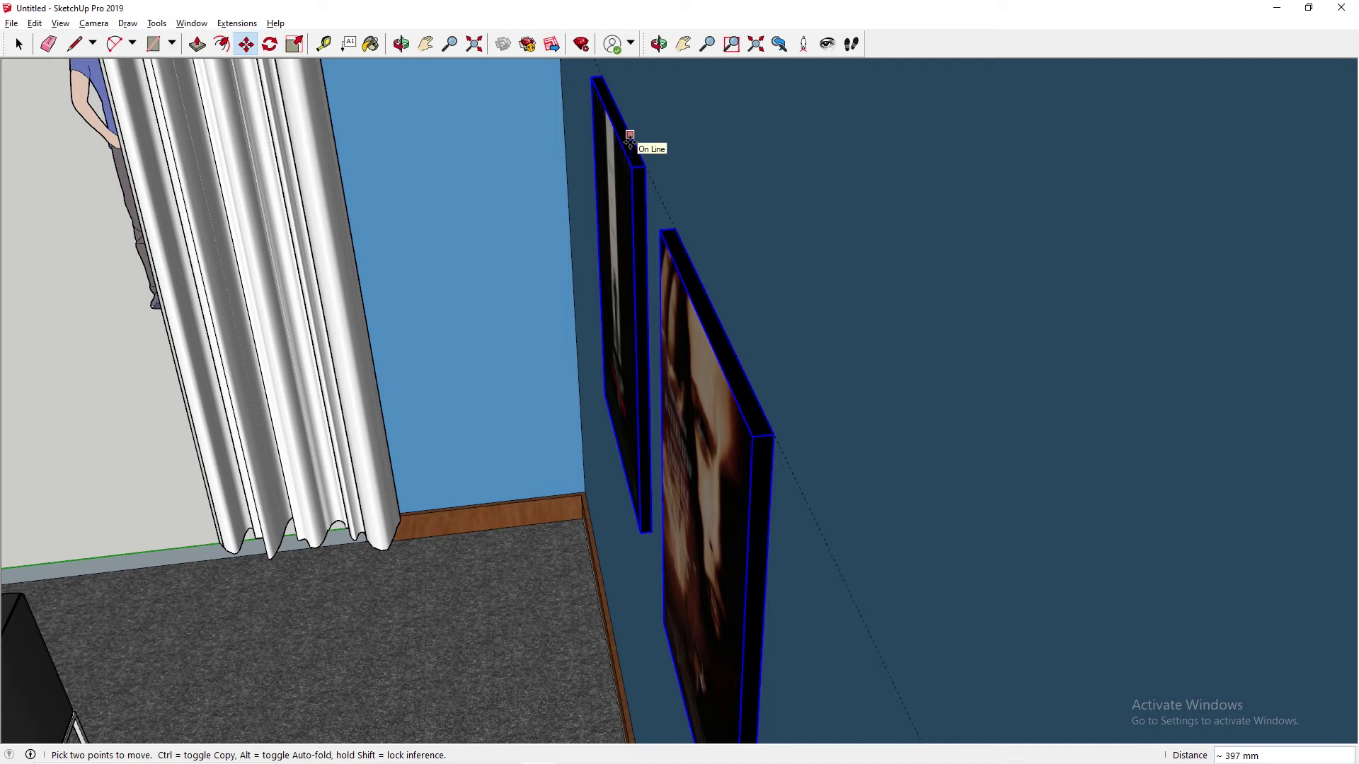
click(629, 138)
Measure the gap between the two posters' facing top corners along the guide line.
middle_drag(467, 267, 839, 344)
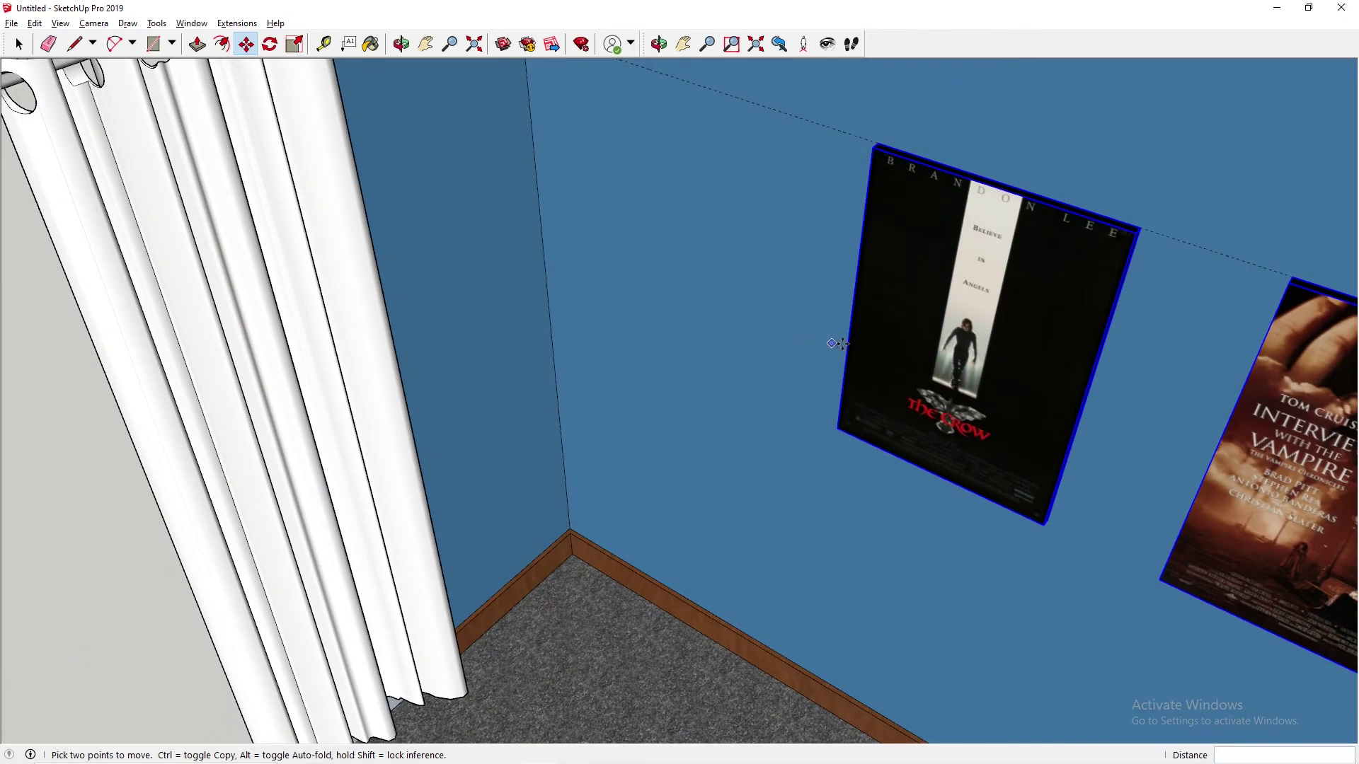
scroll(839, 344, down, 3)
middle_drag(852, 446, 746, 330)
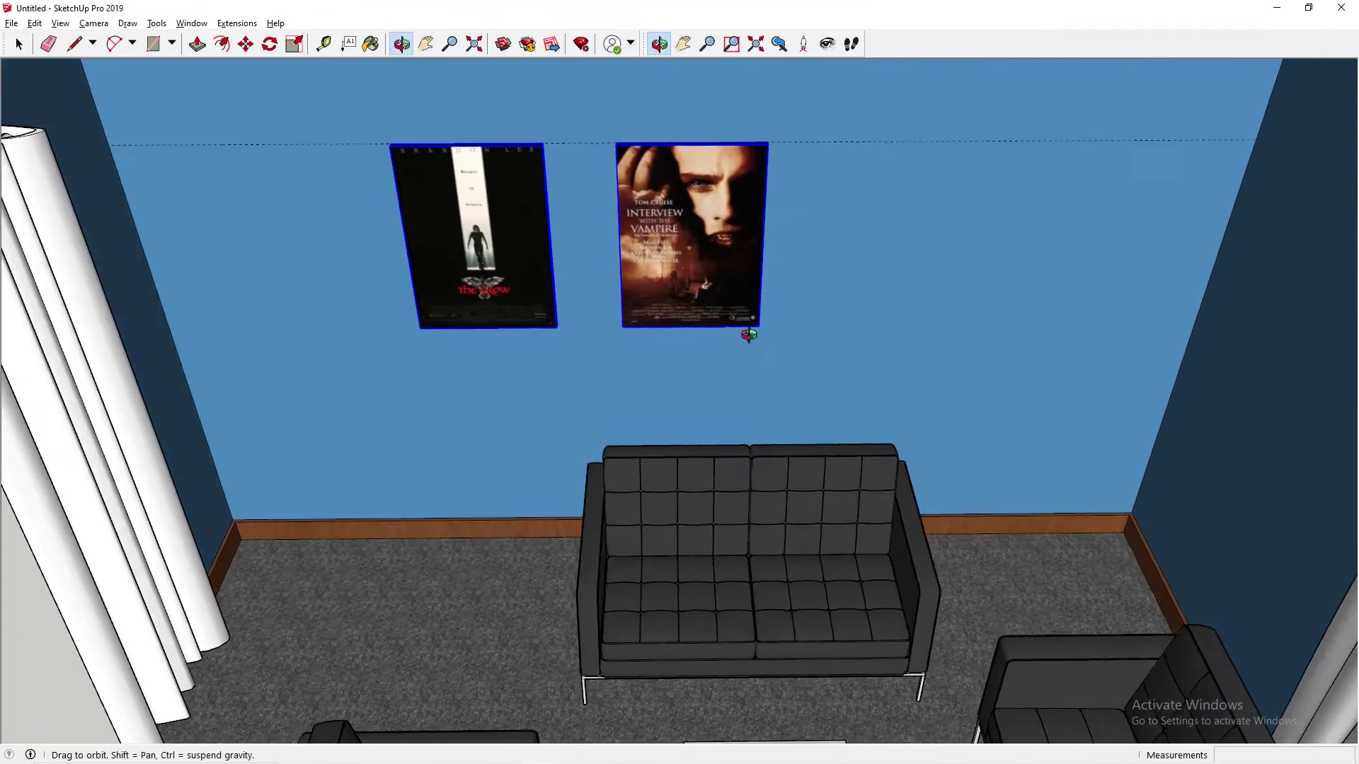
scroll(559, 201, up, 4)
drag(591, 138, 553, 476)
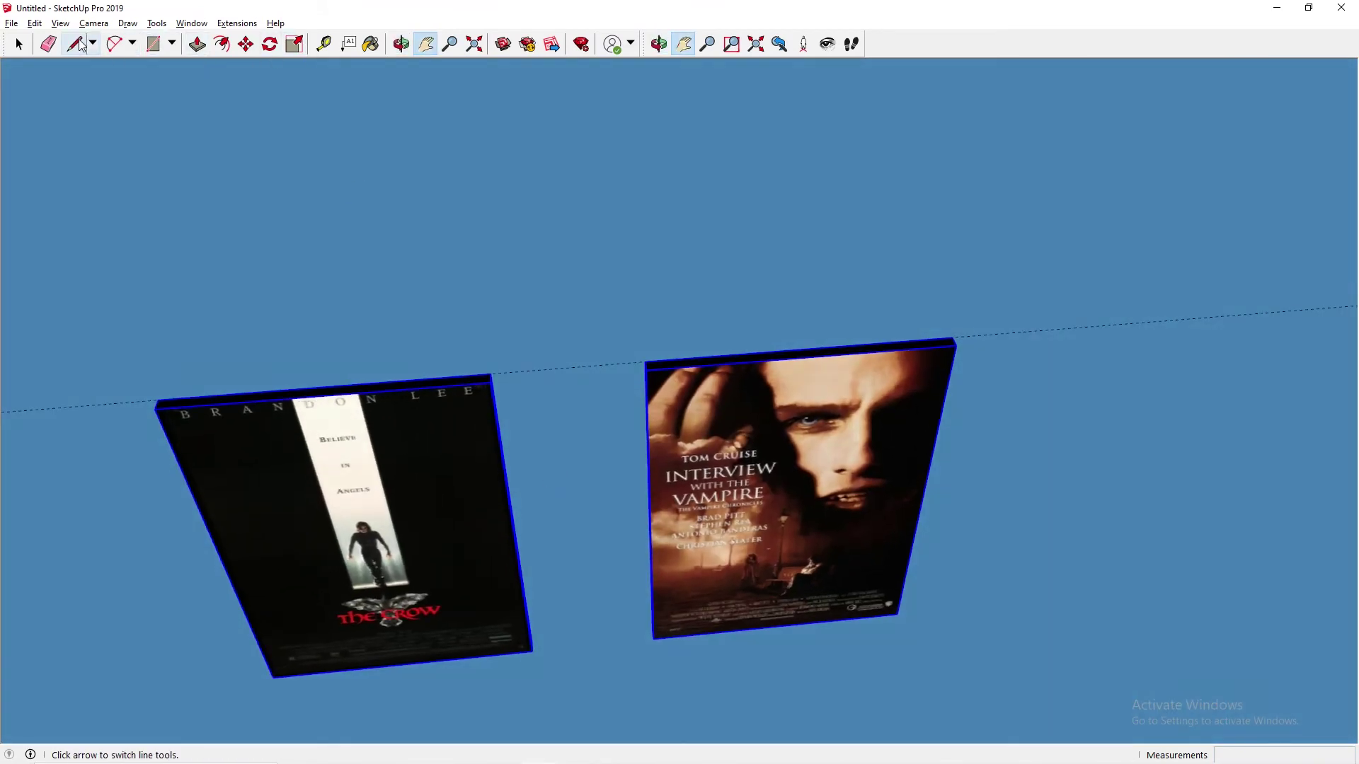
click(324, 44)
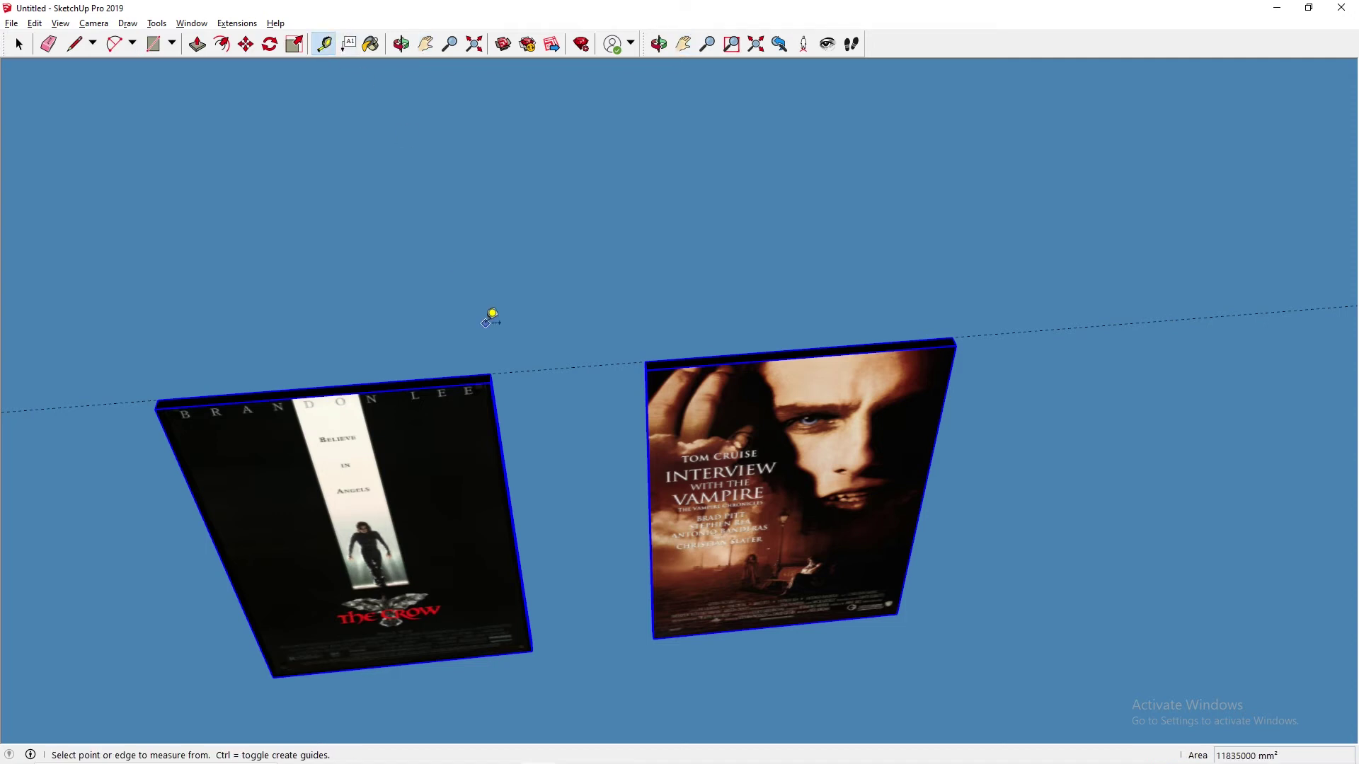
click(490, 373)
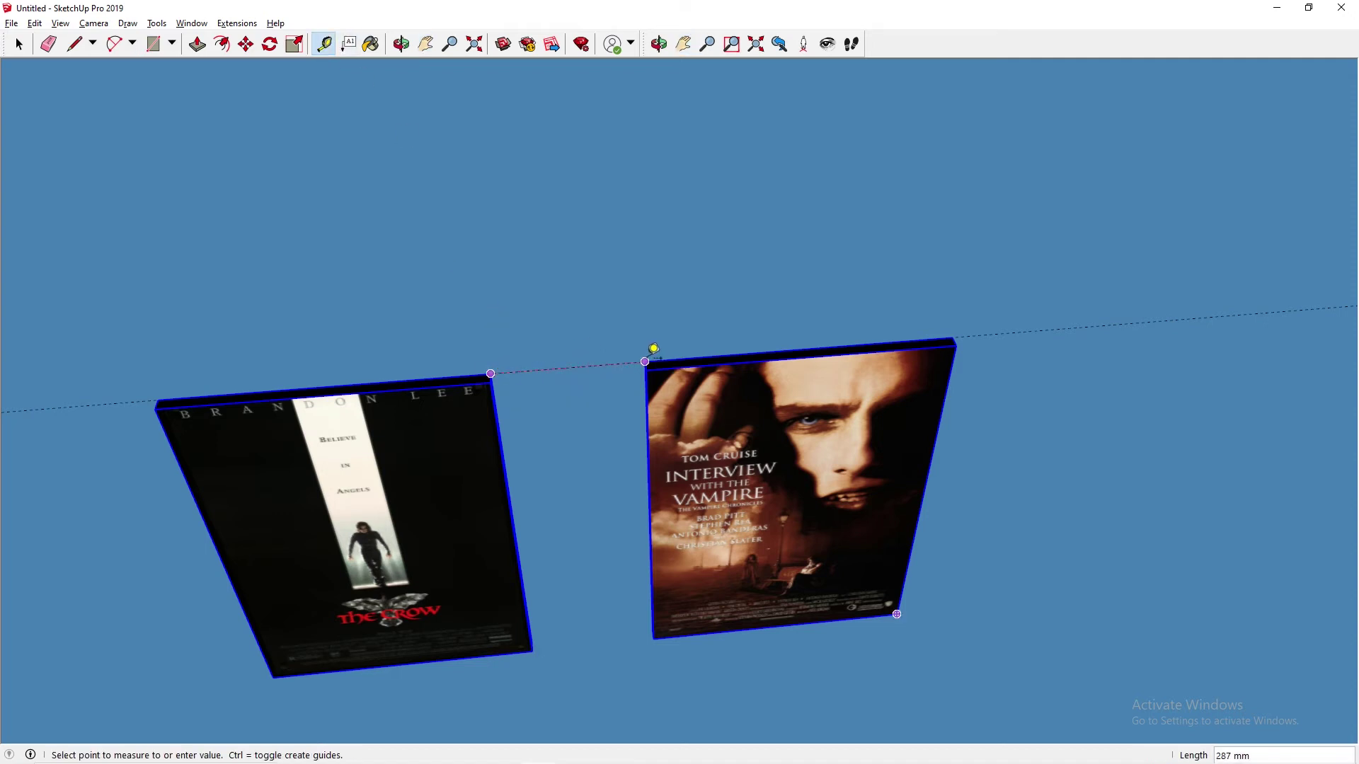
click(645, 362)
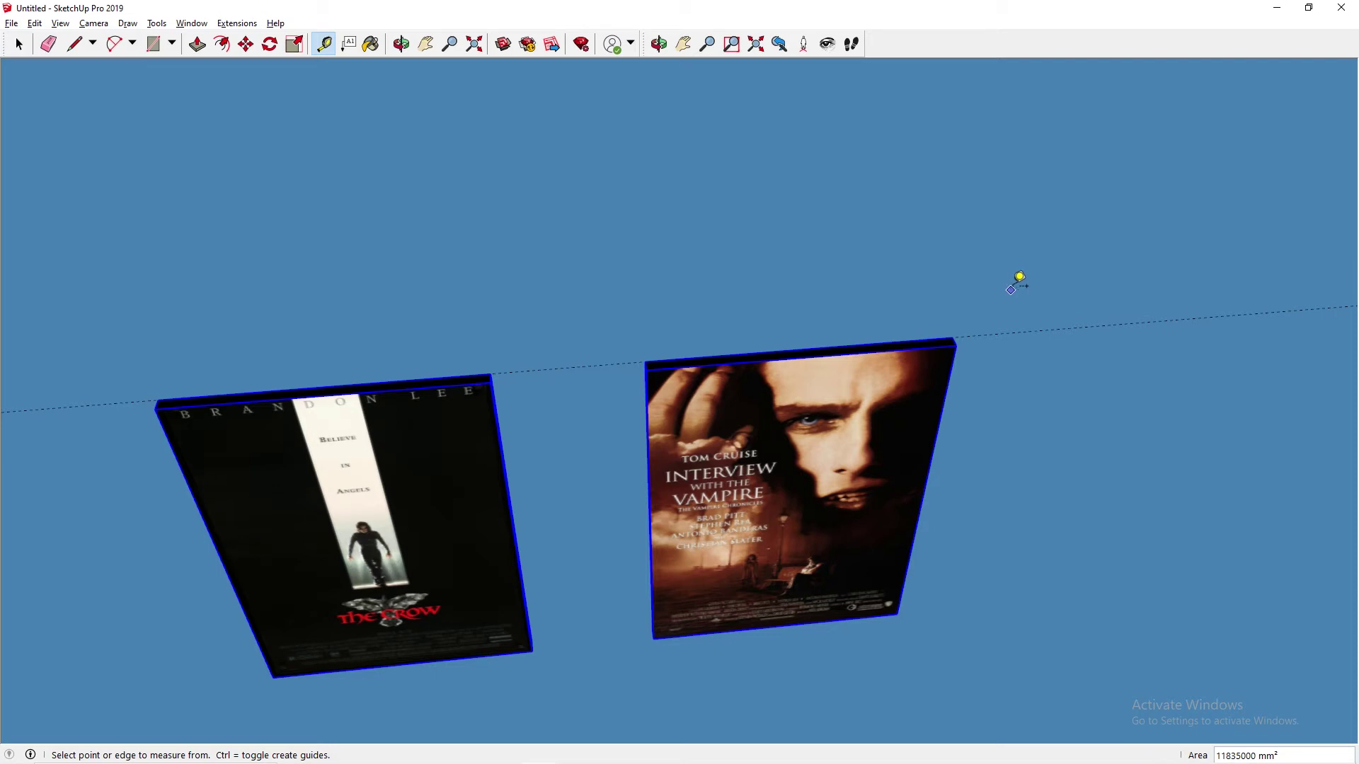
Draw a line along the guide from the Interview with the Vampire poster's outer top corner, matching the gap between the posters.
key(h)
drag(1038, 254, 460, 266)
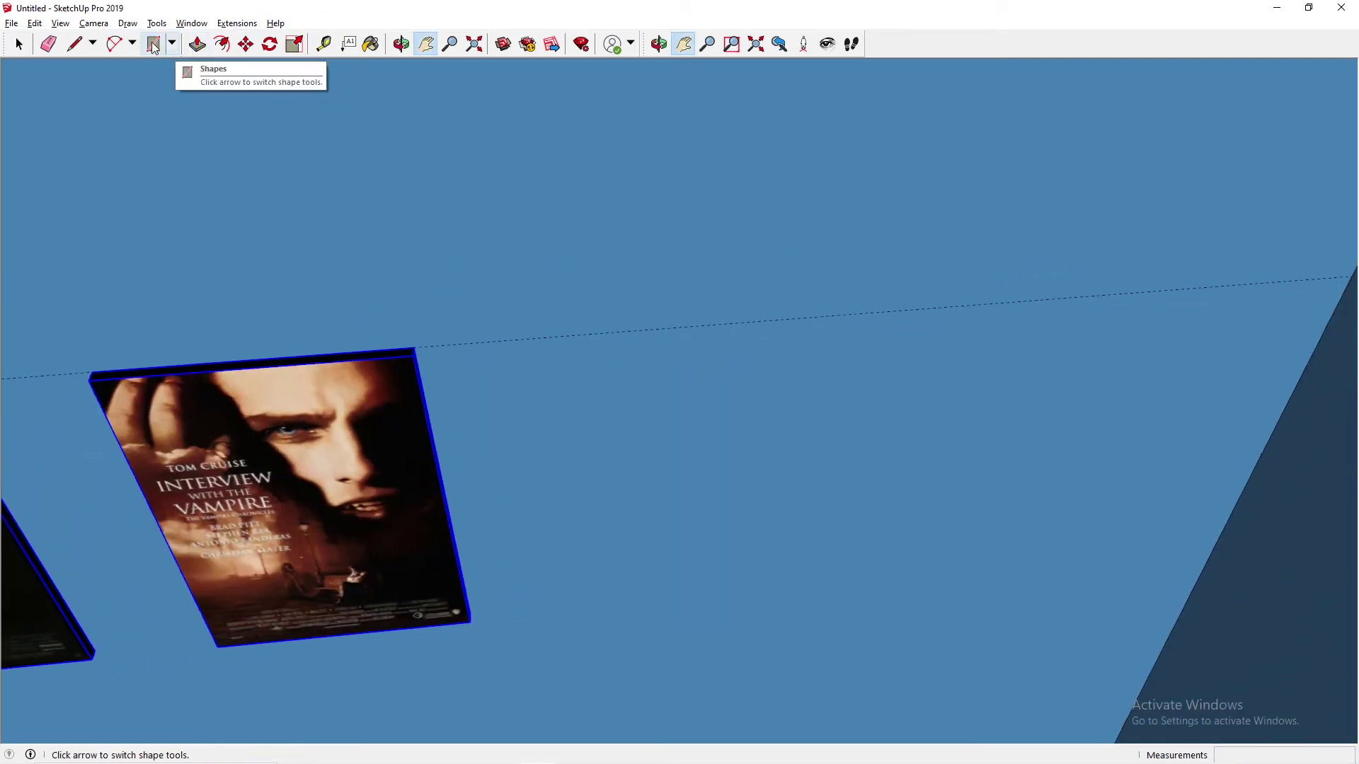
click(74, 43)
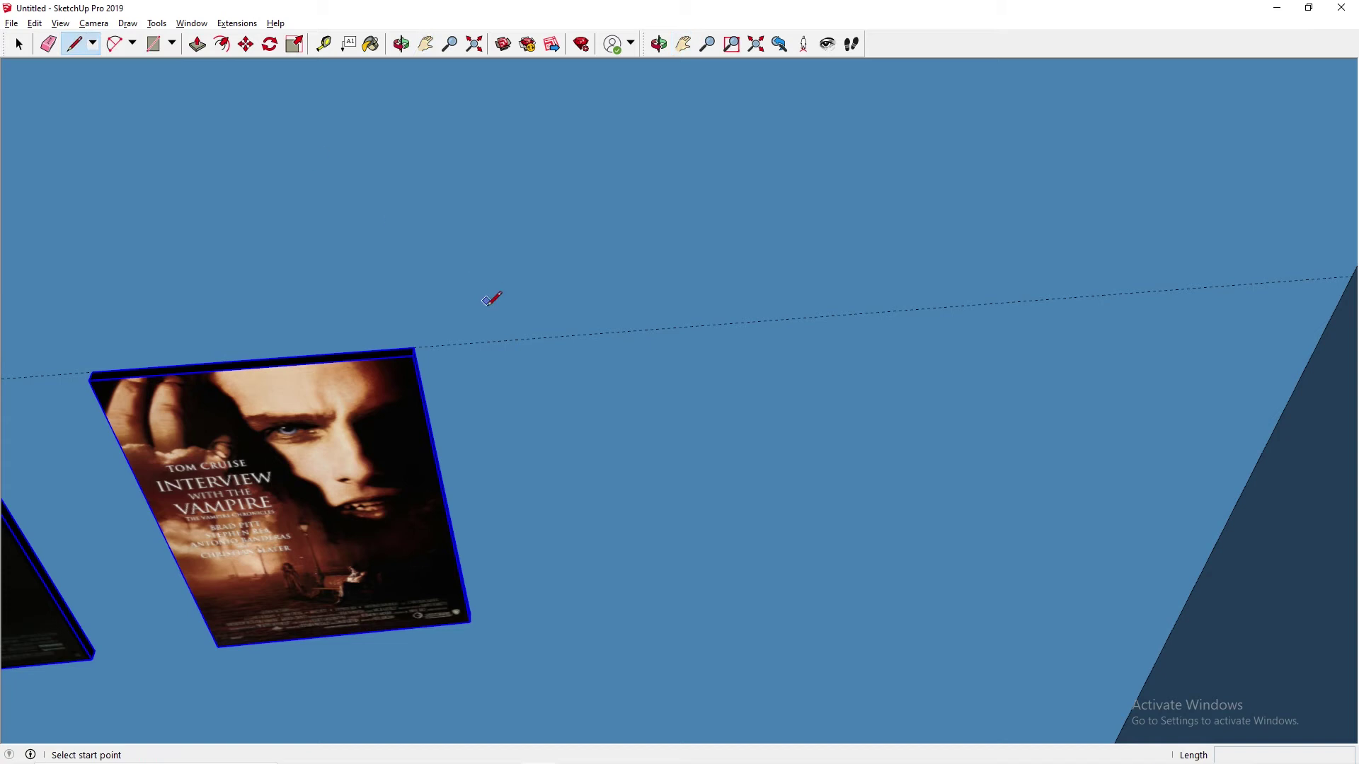
click(415, 348)
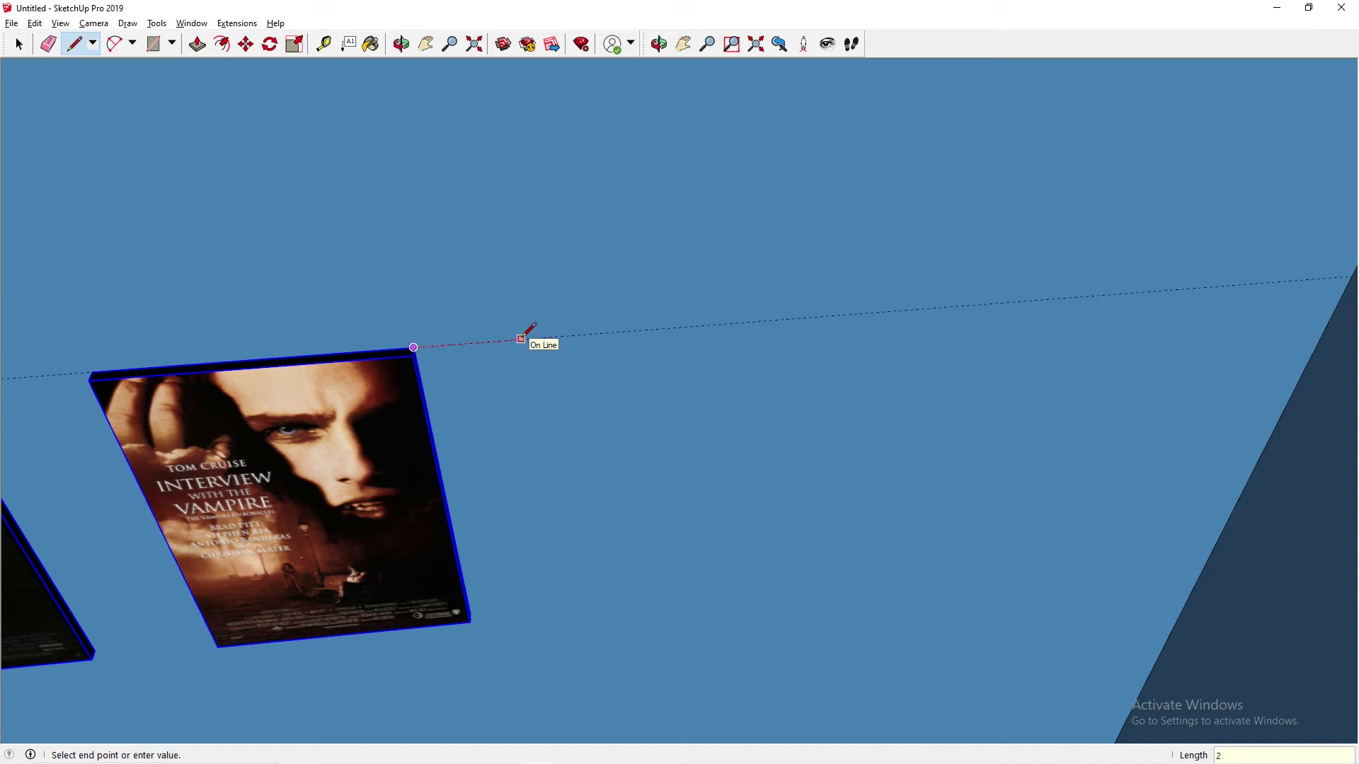
click(564, 336)
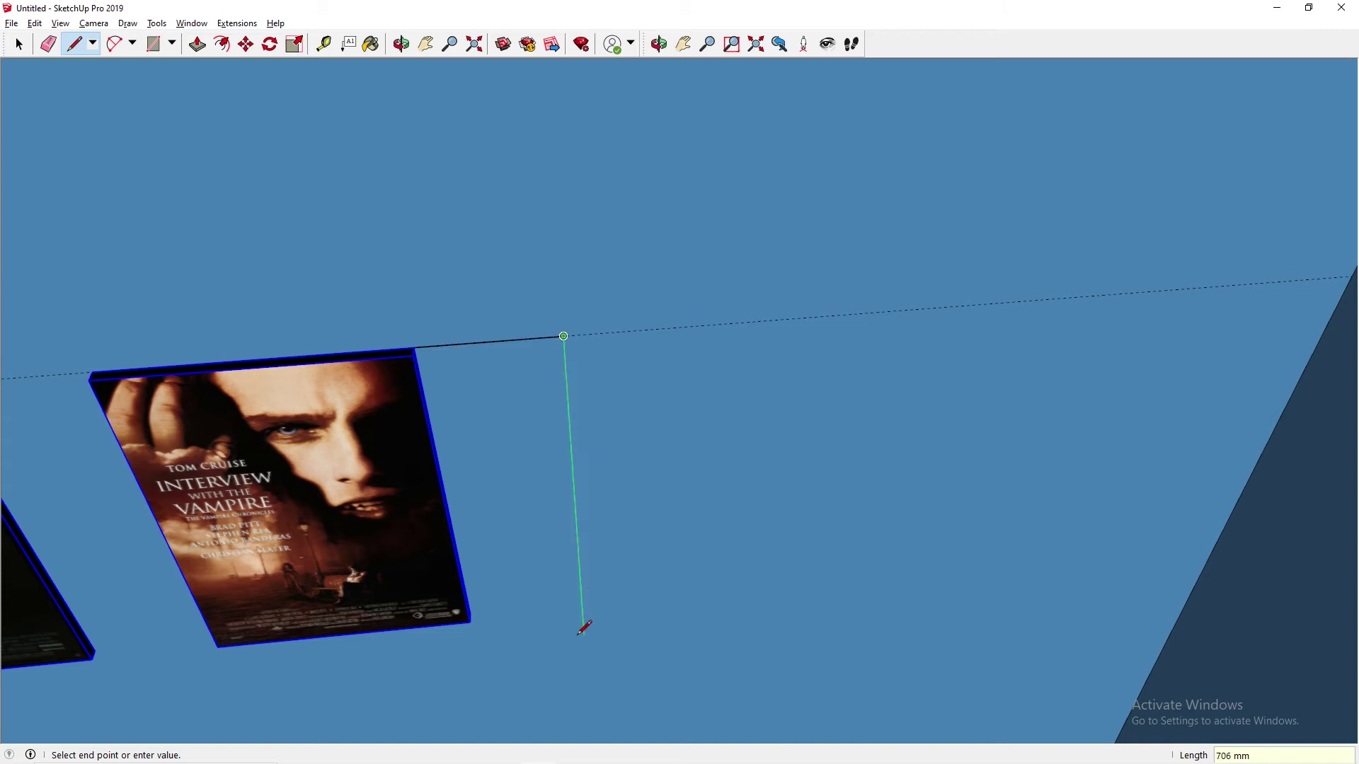
click(583, 646)
middle_drag(605, 495, 625, 445)
key(ctrl+z)
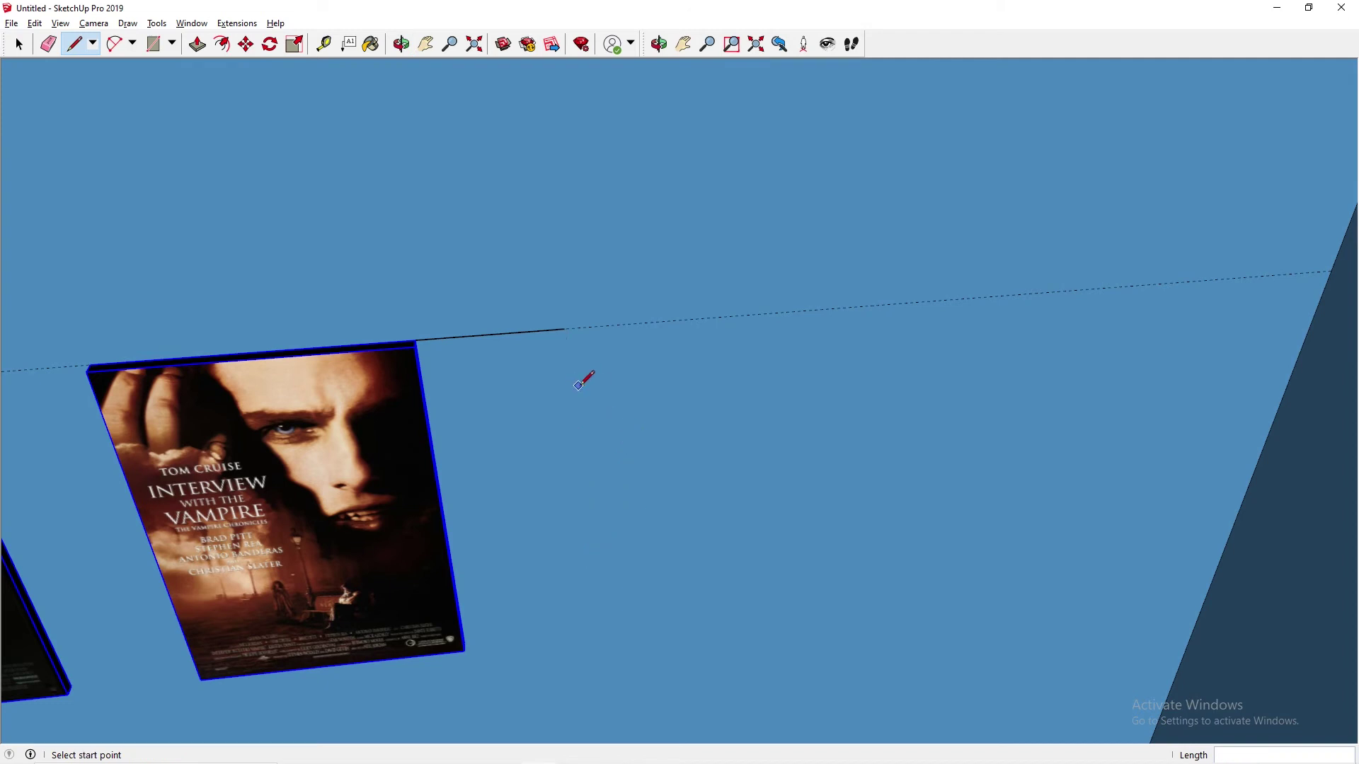
Draw a vertical line down the wall from the free end of the spacing line beside the Interview with the Vampire poster.
middle_drag(584, 383, 592, 245)
click(568, 309)
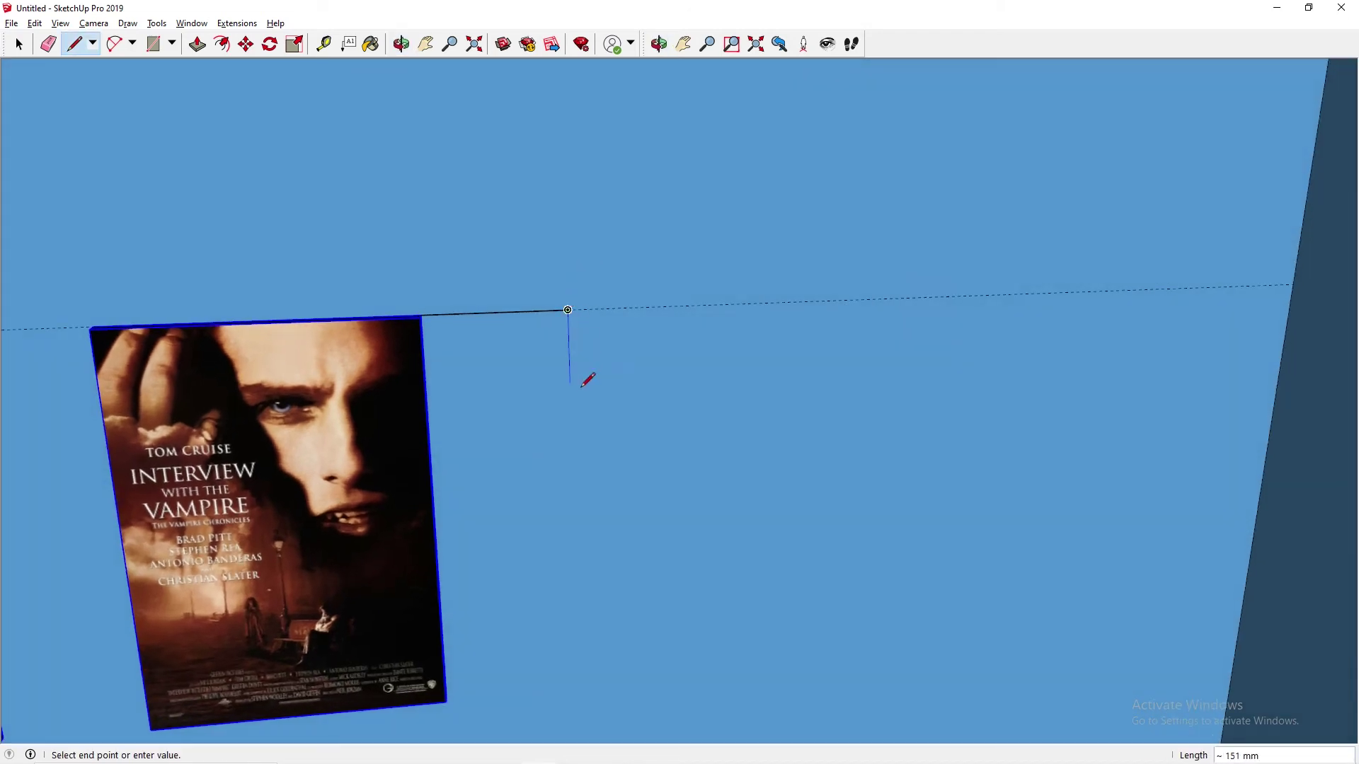
click(574, 566)
key(Escape)
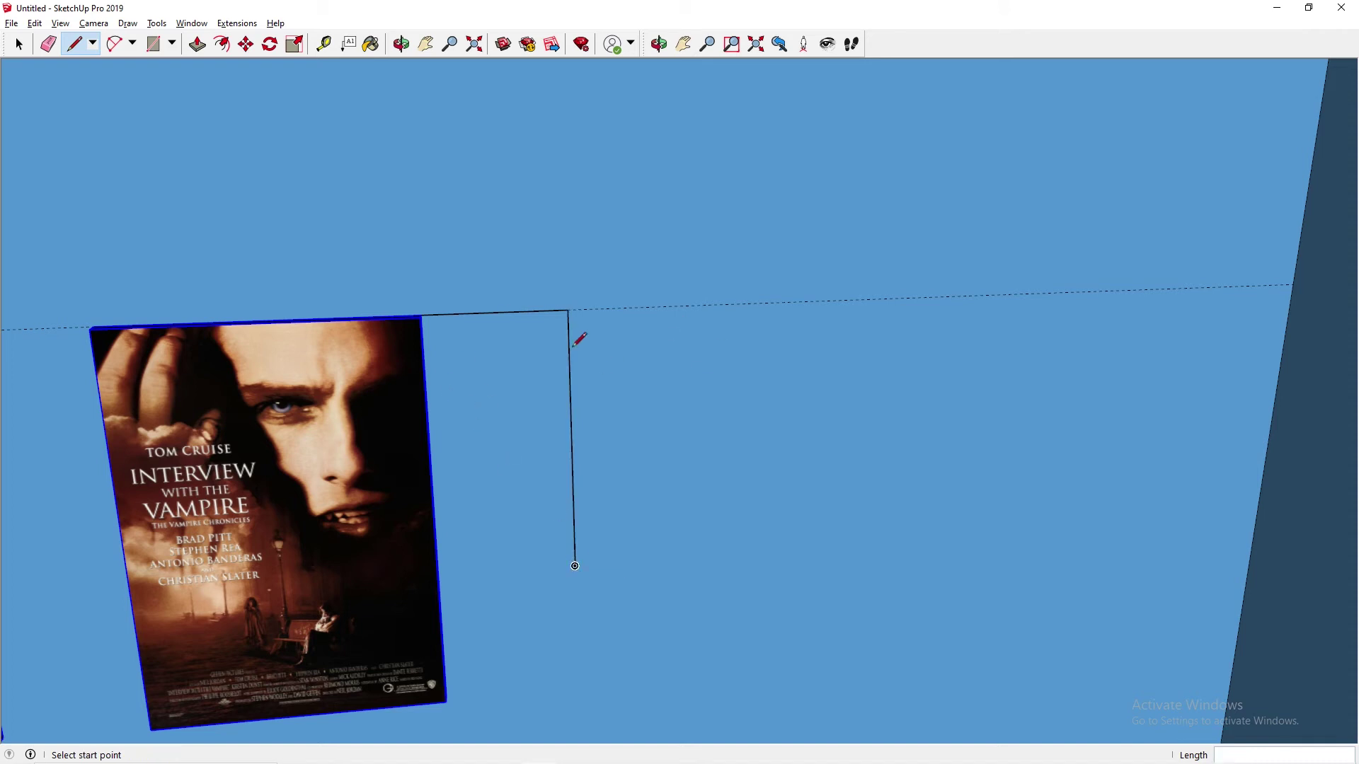
Switch to the standard top view and bring the empty ground beside the room into view.
scroll(785, 500, down, 5)
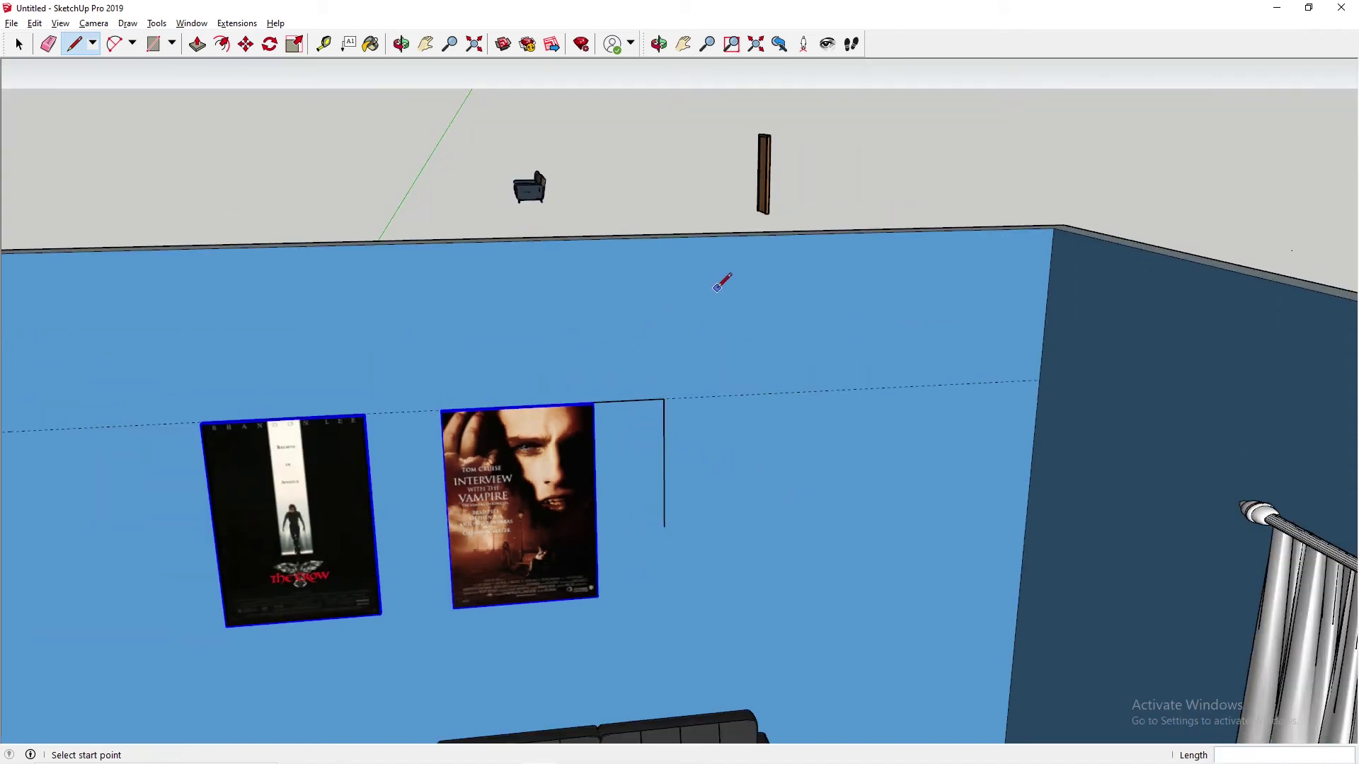
key(o)
drag(931, 495, 673, 531)
key(h)
drag(646, 609, 825, 516)
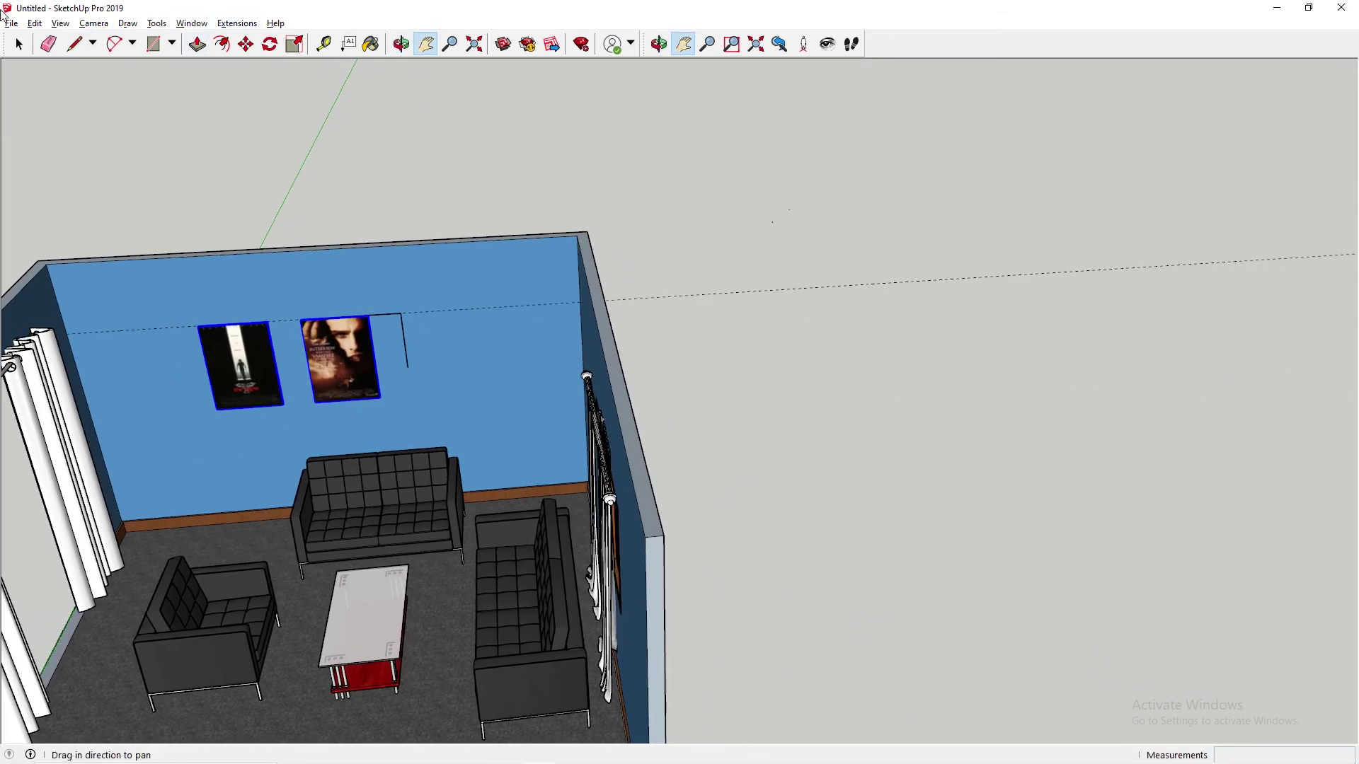
click(128, 23)
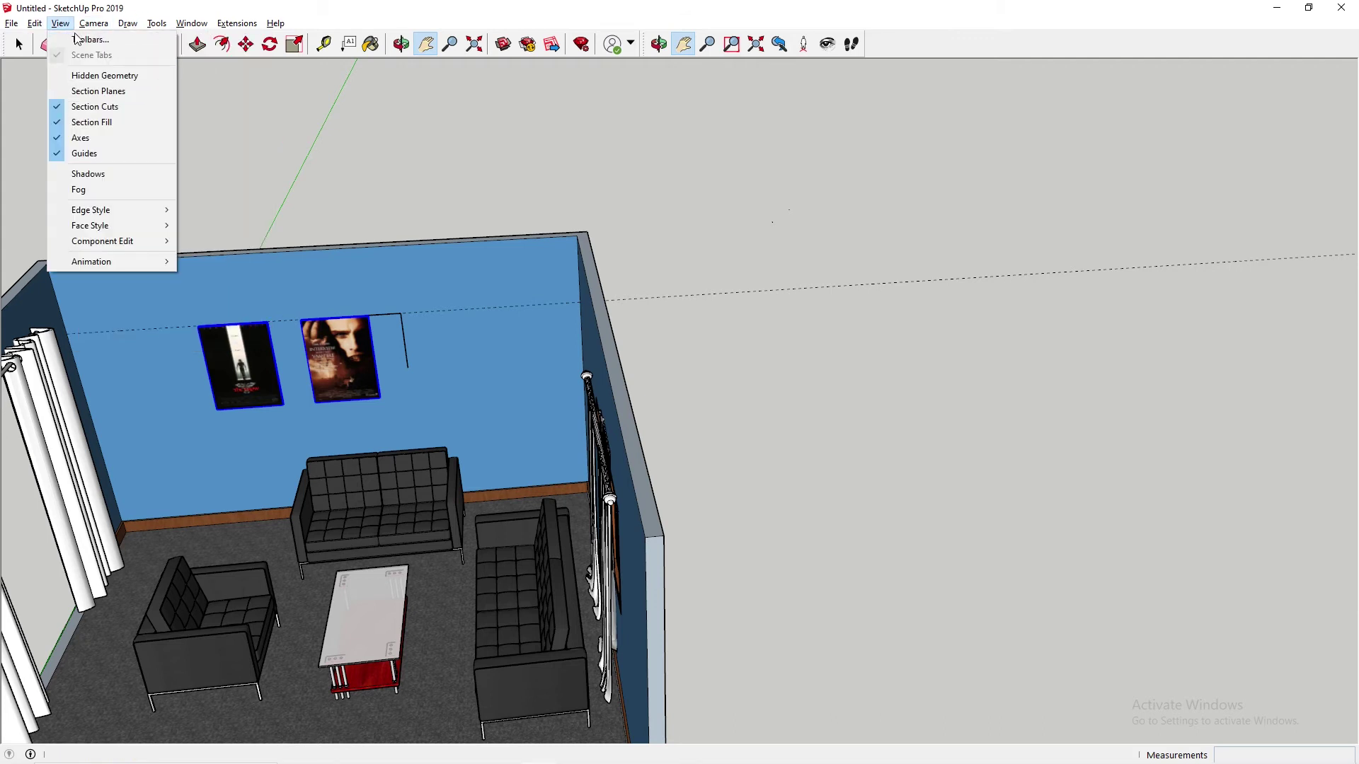
mouse_move(93, 24)
mouse_move(226, 73)
click(333, 71)
drag(840, 434, 662, 398)
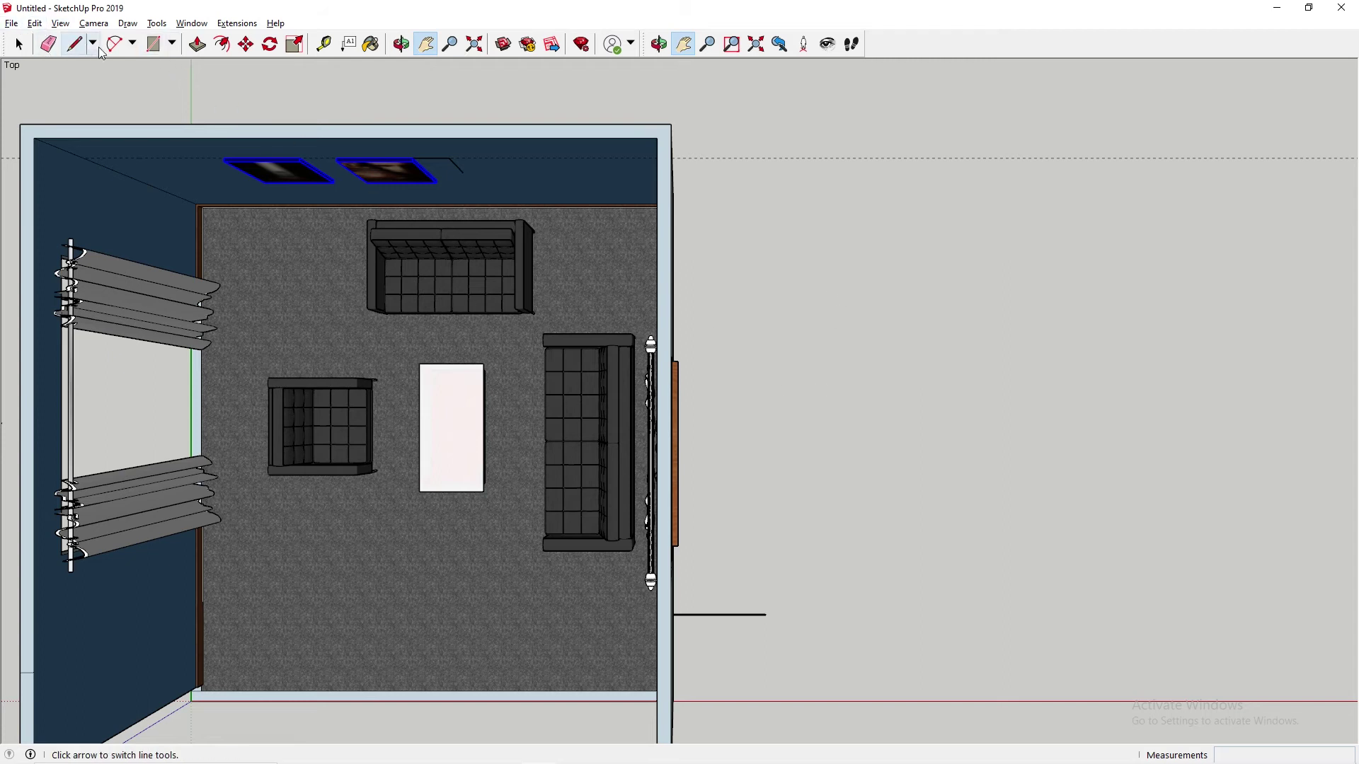
Look up the poster size in the Helpful Measurements notes in Notepad and draw a 594 by 25 mm rectangle outside the room.
click(172, 44)
click(196, 62)
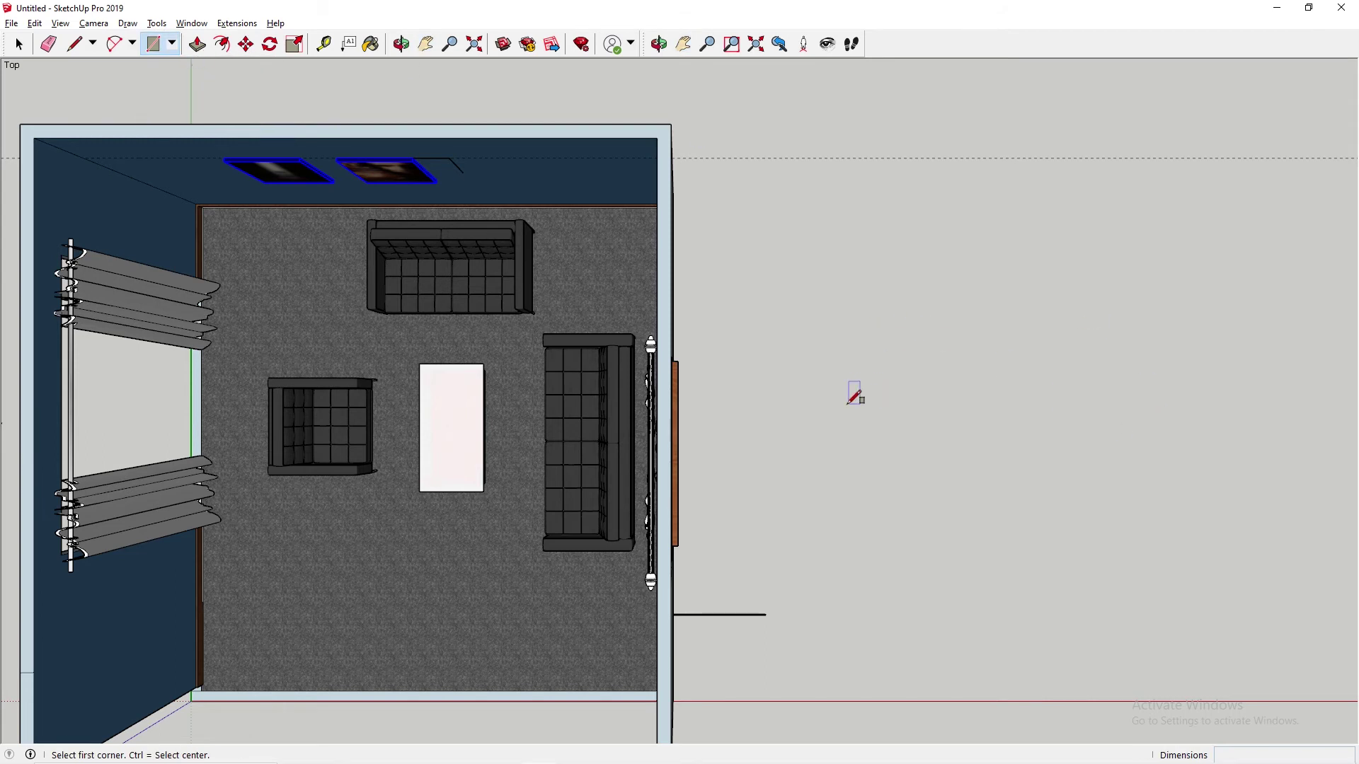
click(816, 354)
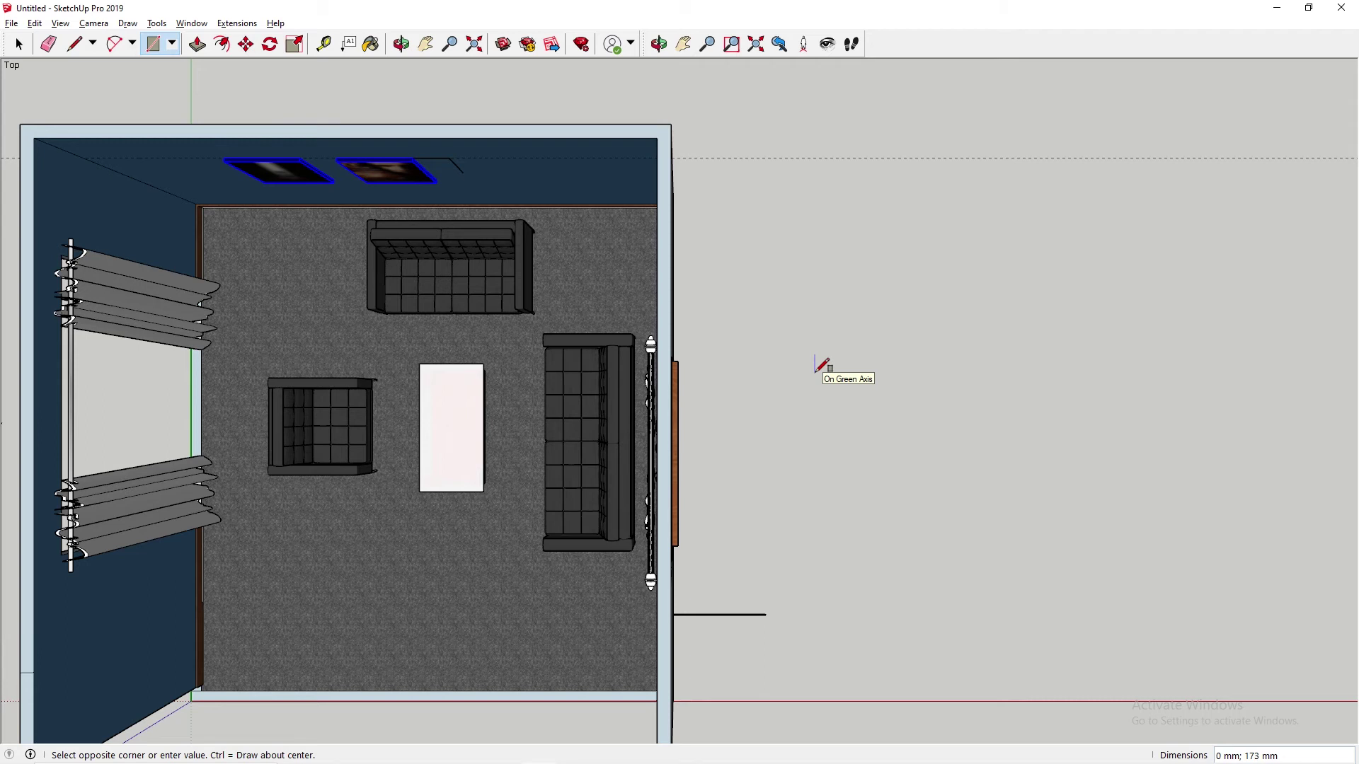
key(Escape)
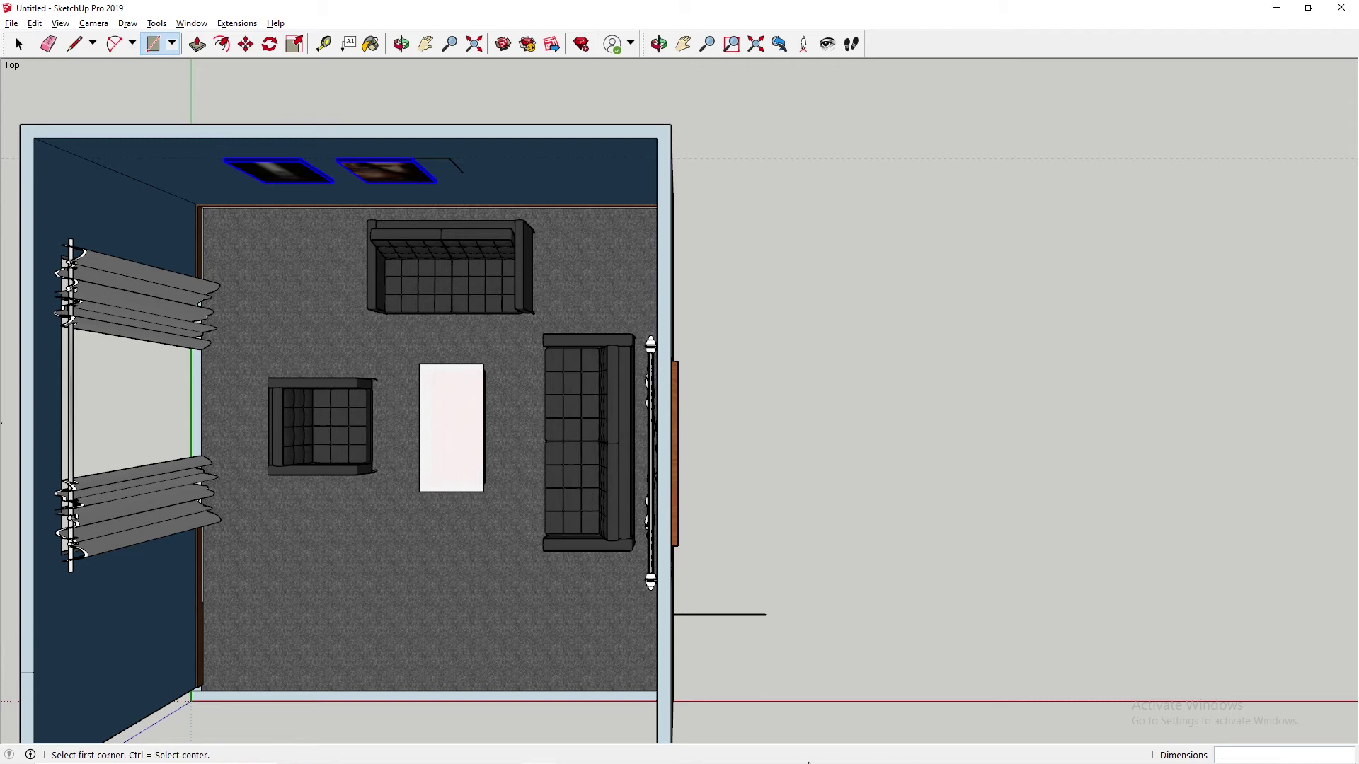
click(573, 750)
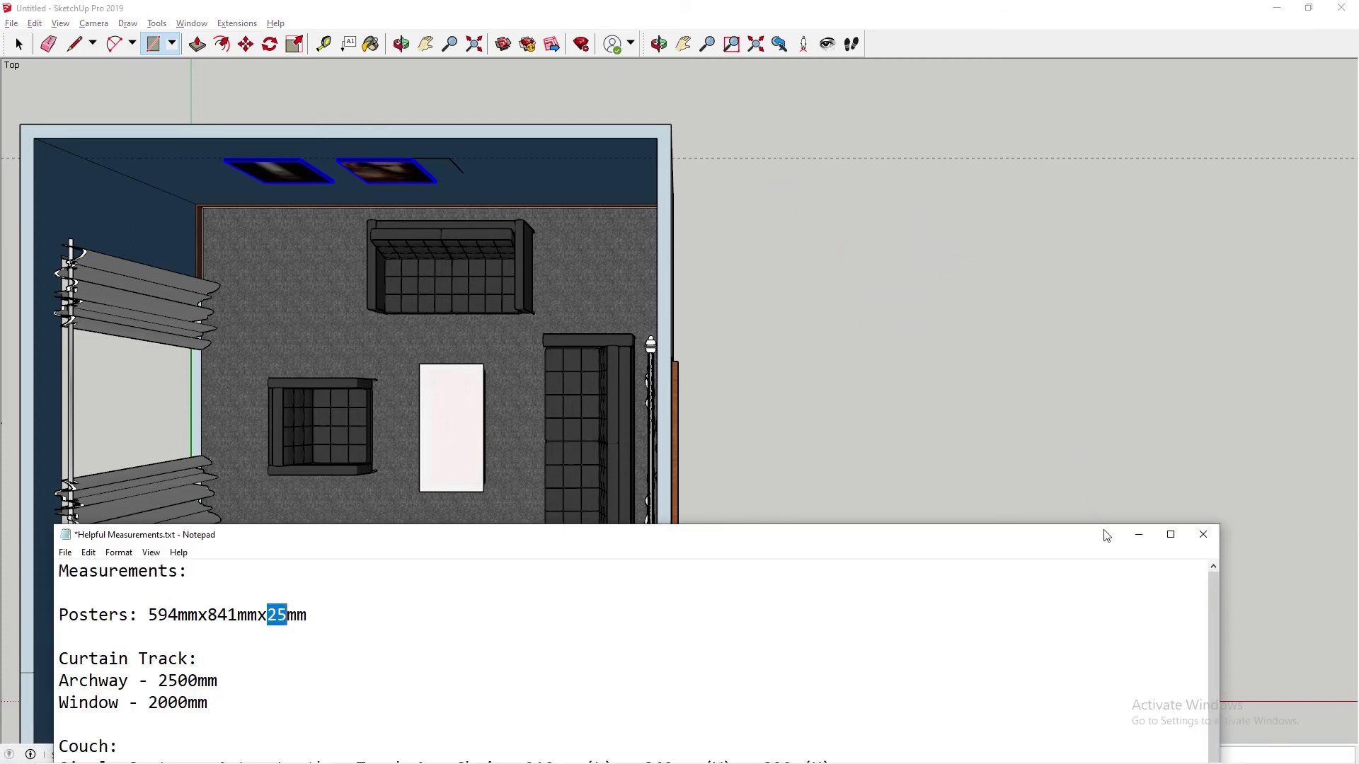
click(765, 238)
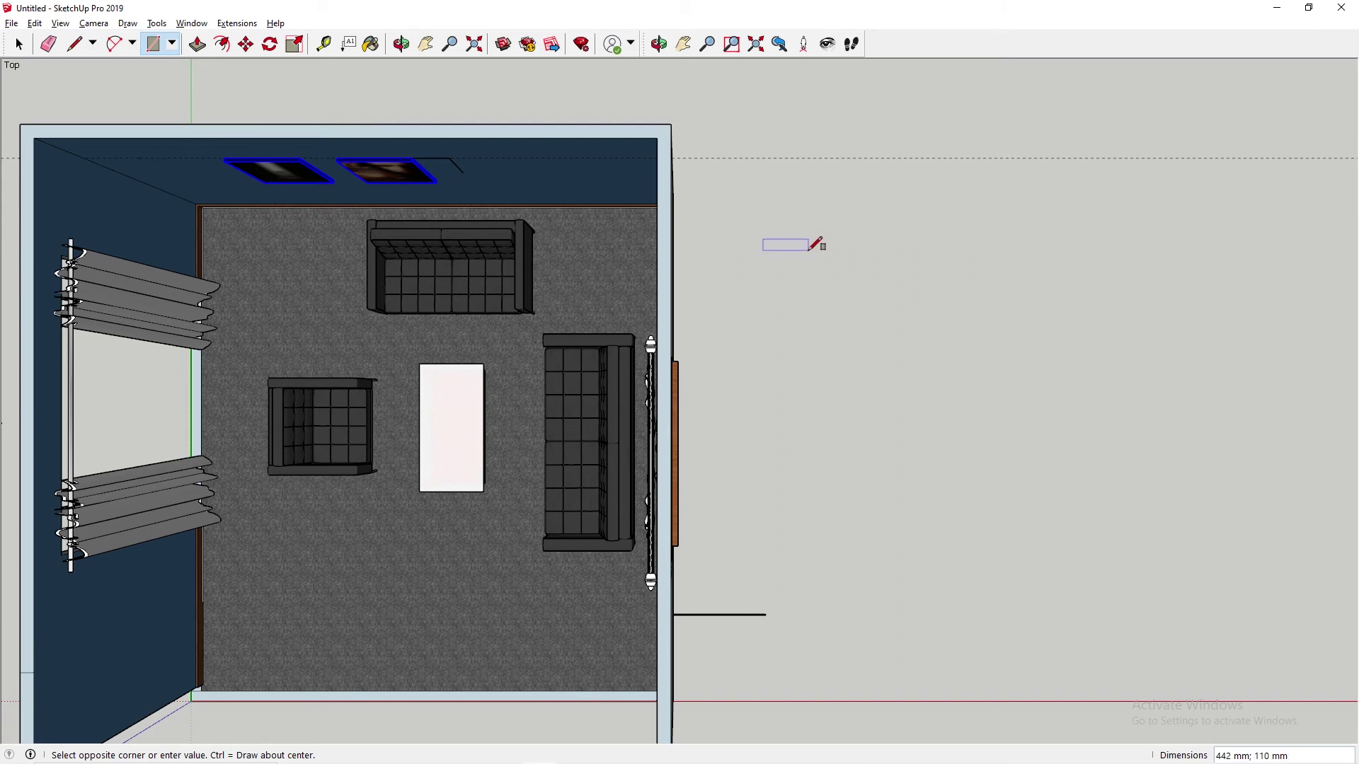
text(59)
key(Return)
key(space)
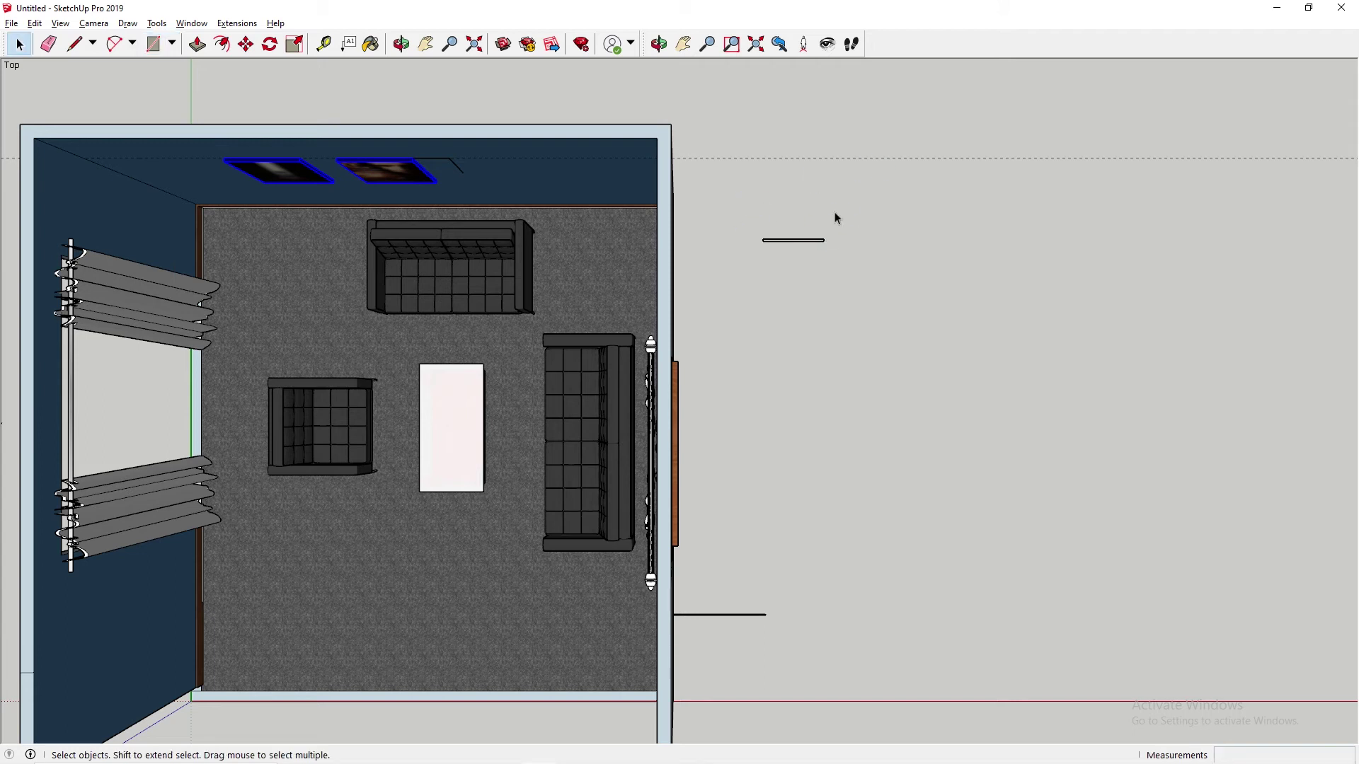
Try turning the new rectangle into a component with the default settings and opening it for editing.
scroll(814, 233, up, 5)
double_click(732, 280)
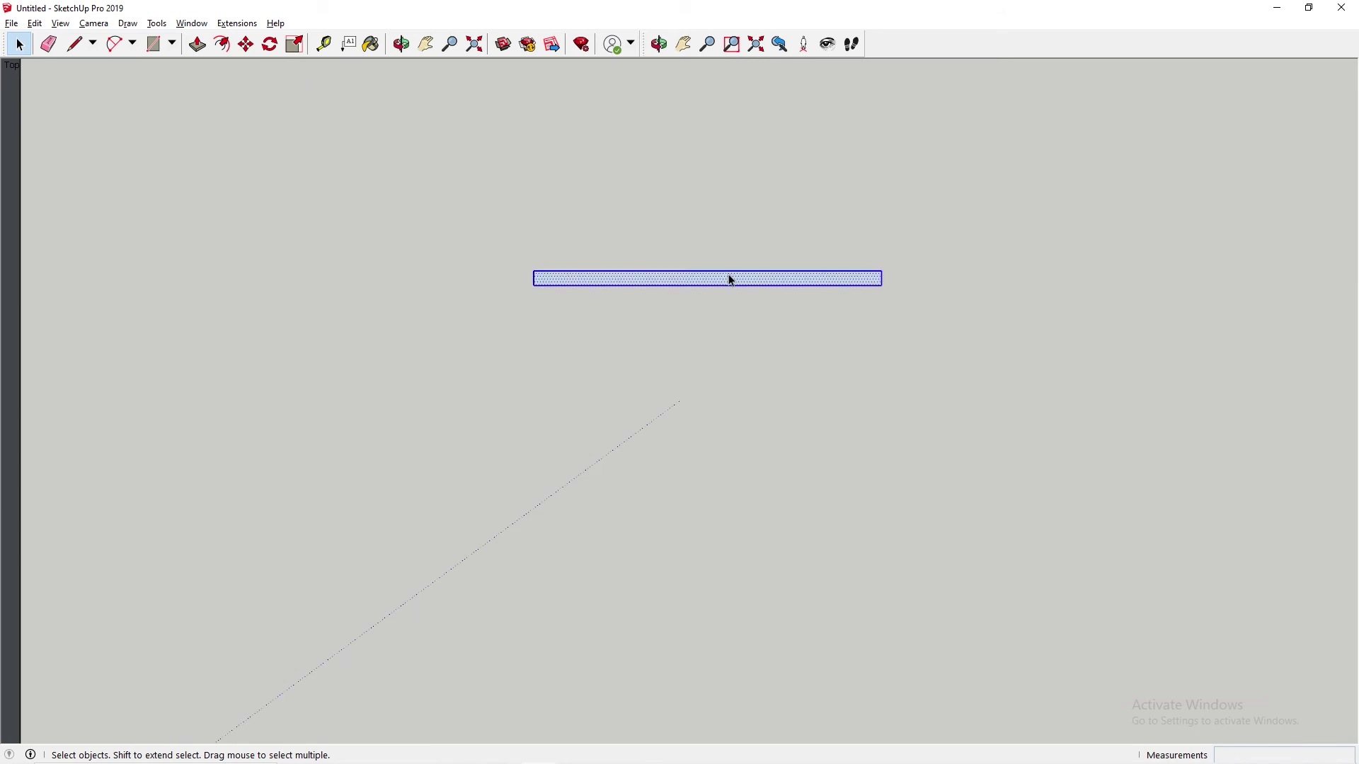
right_click(732, 277)
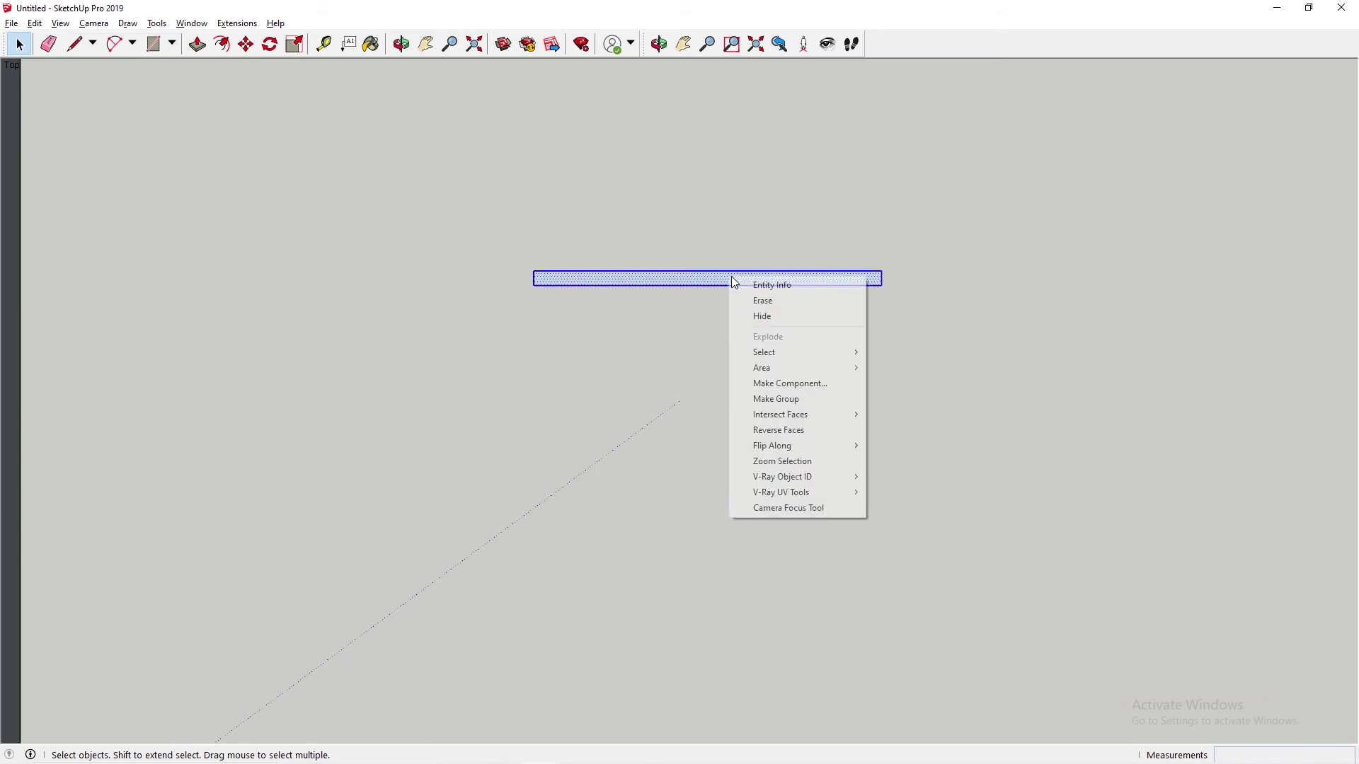
click(793, 387)
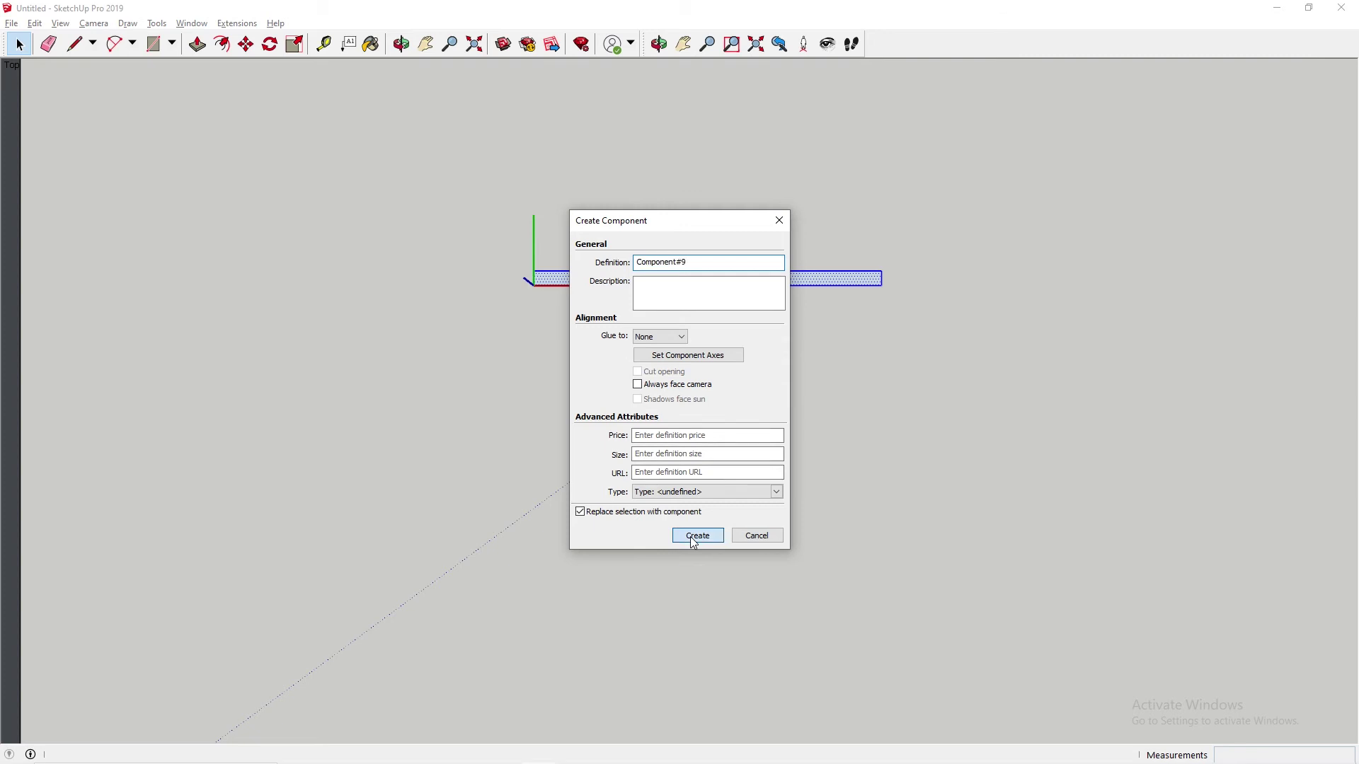
click(693, 538)
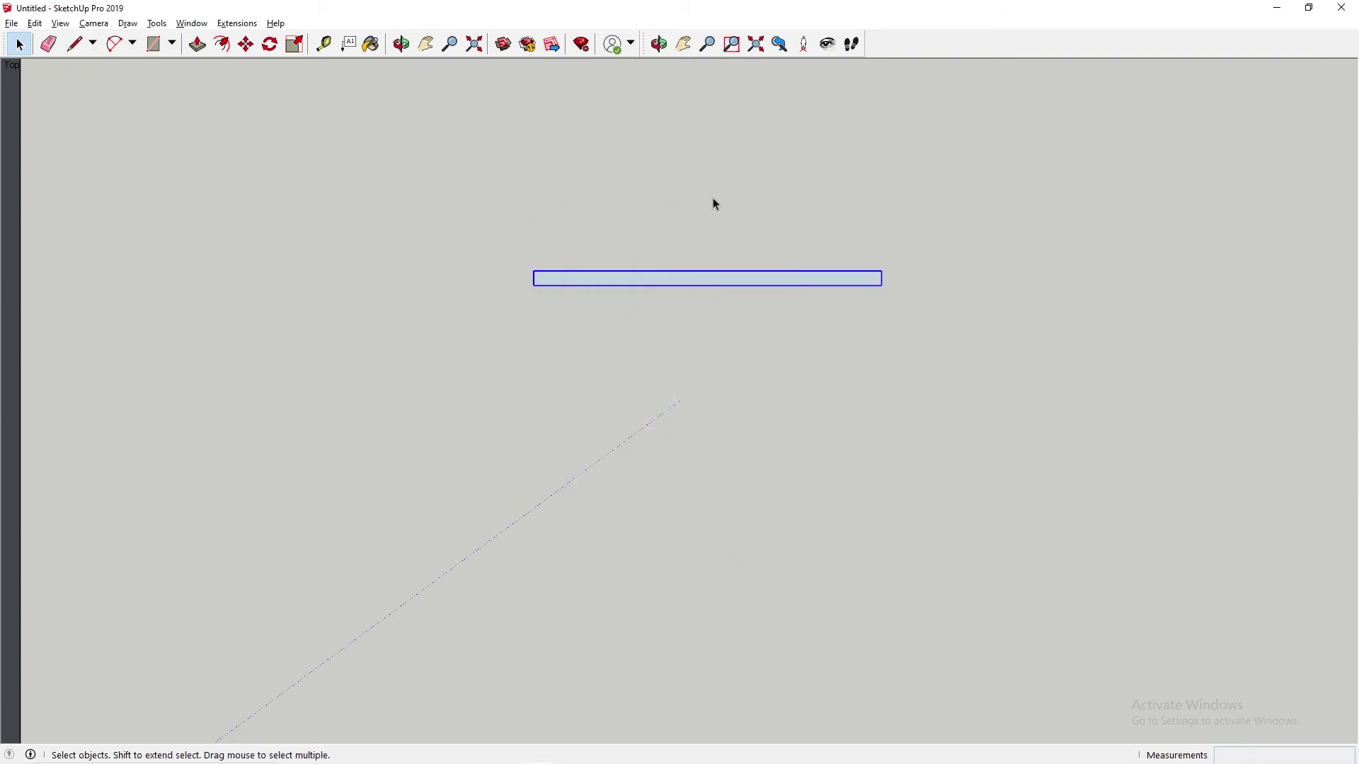
double_click(712, 282)
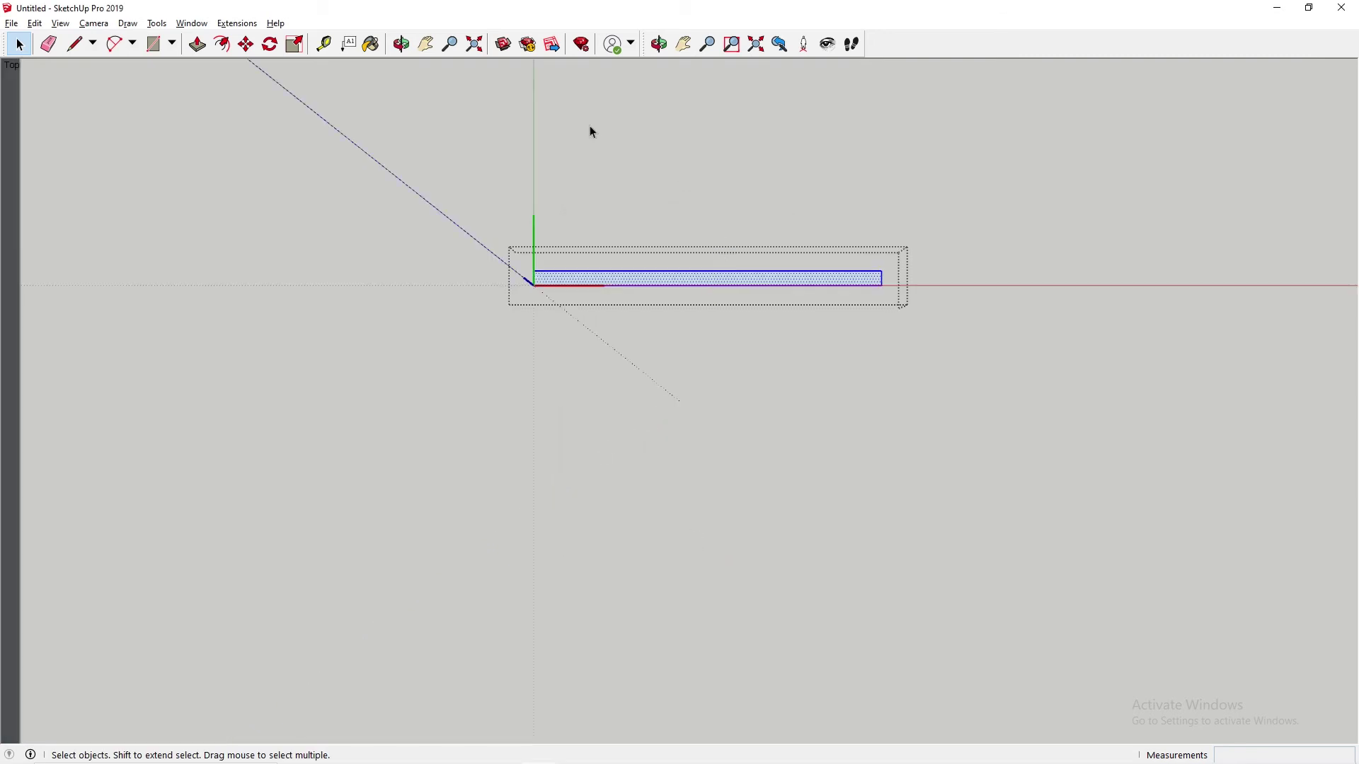
click(821, 142)
click(734, 279)
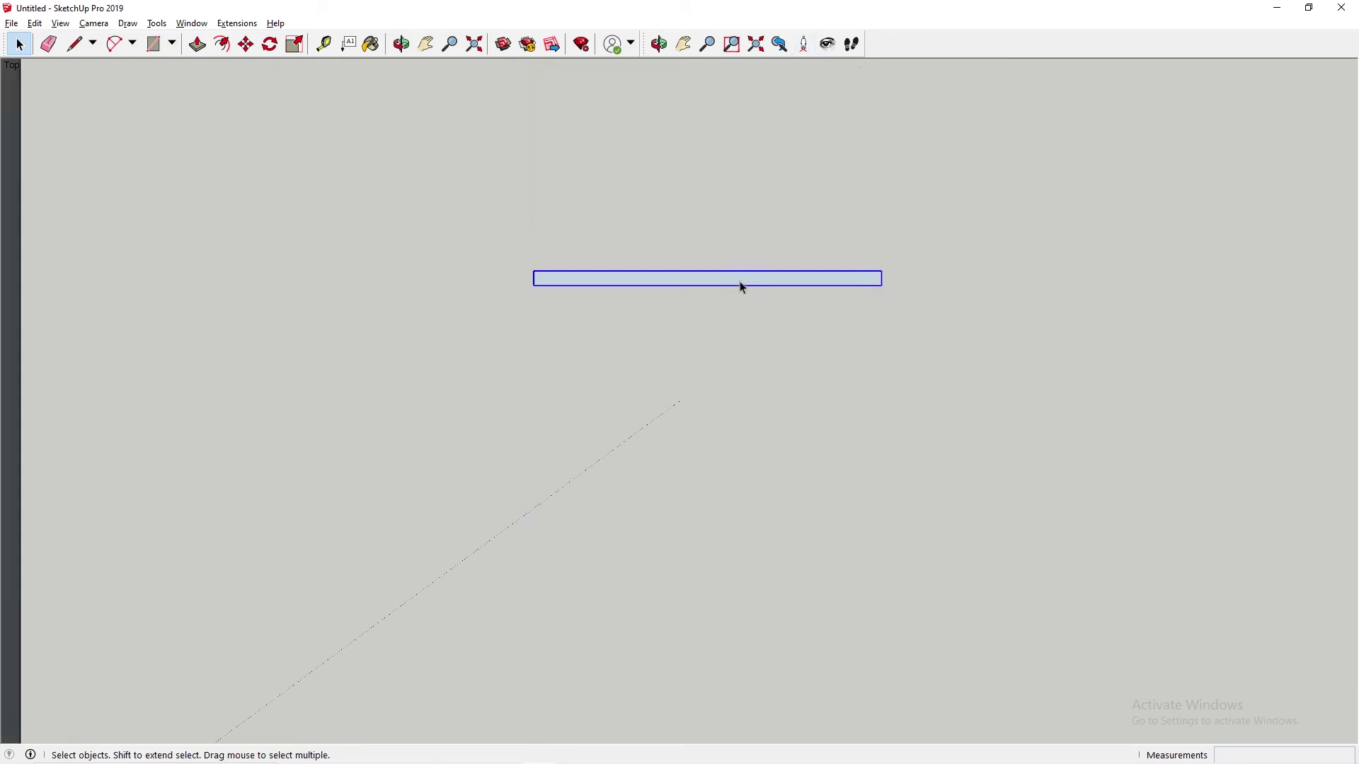
click(754, 237)
Check the poster height in the Helpful Measurements notes in Notepad and extrude the thin rectangle upward by 841 mm with Push/Pull.
click(734, 284)
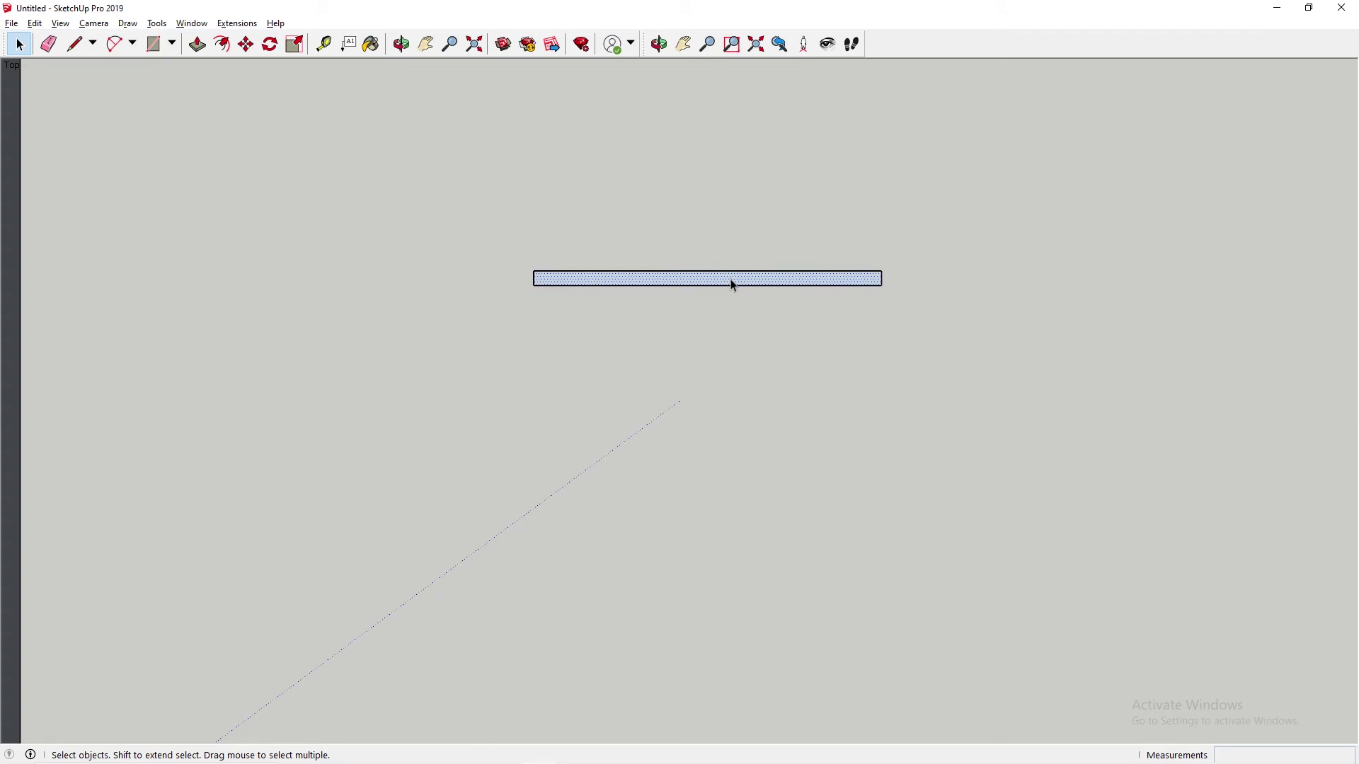
click(295, 47)
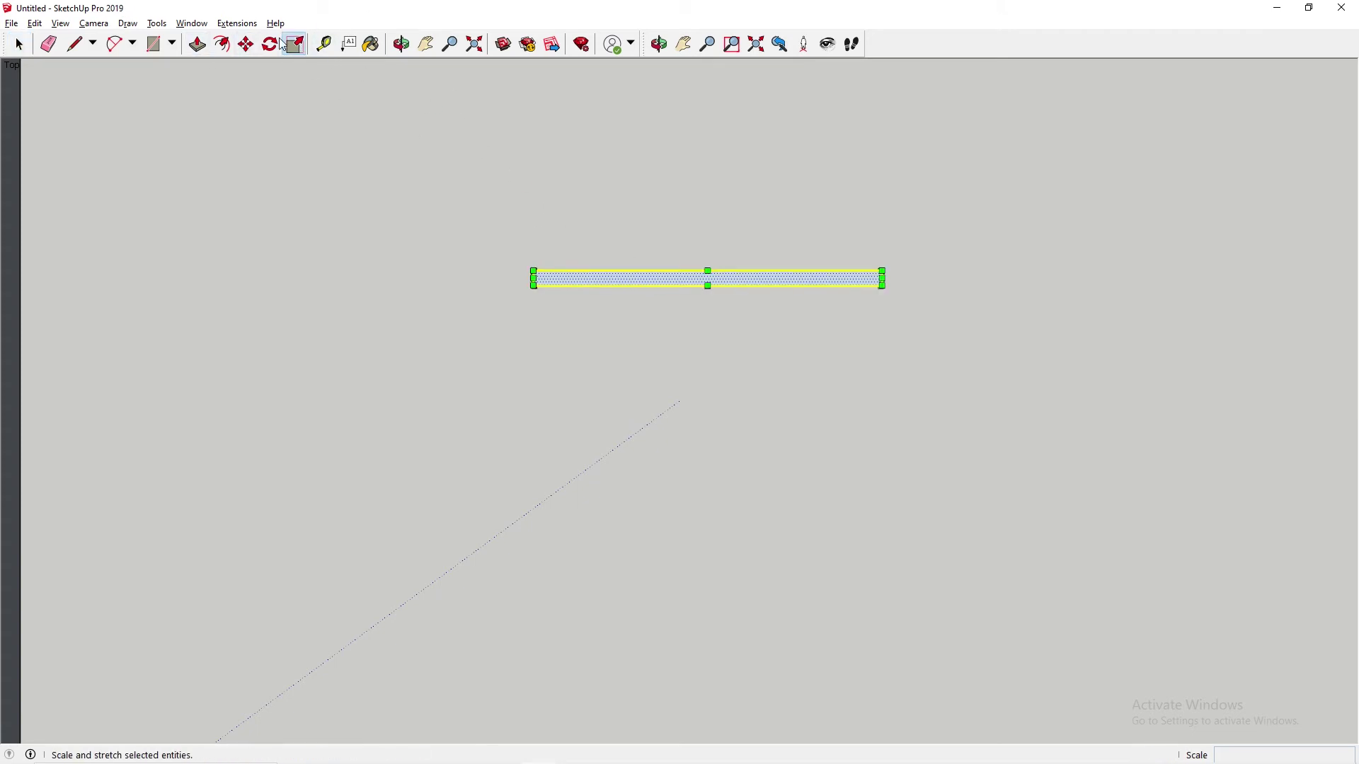
click(197, 45)
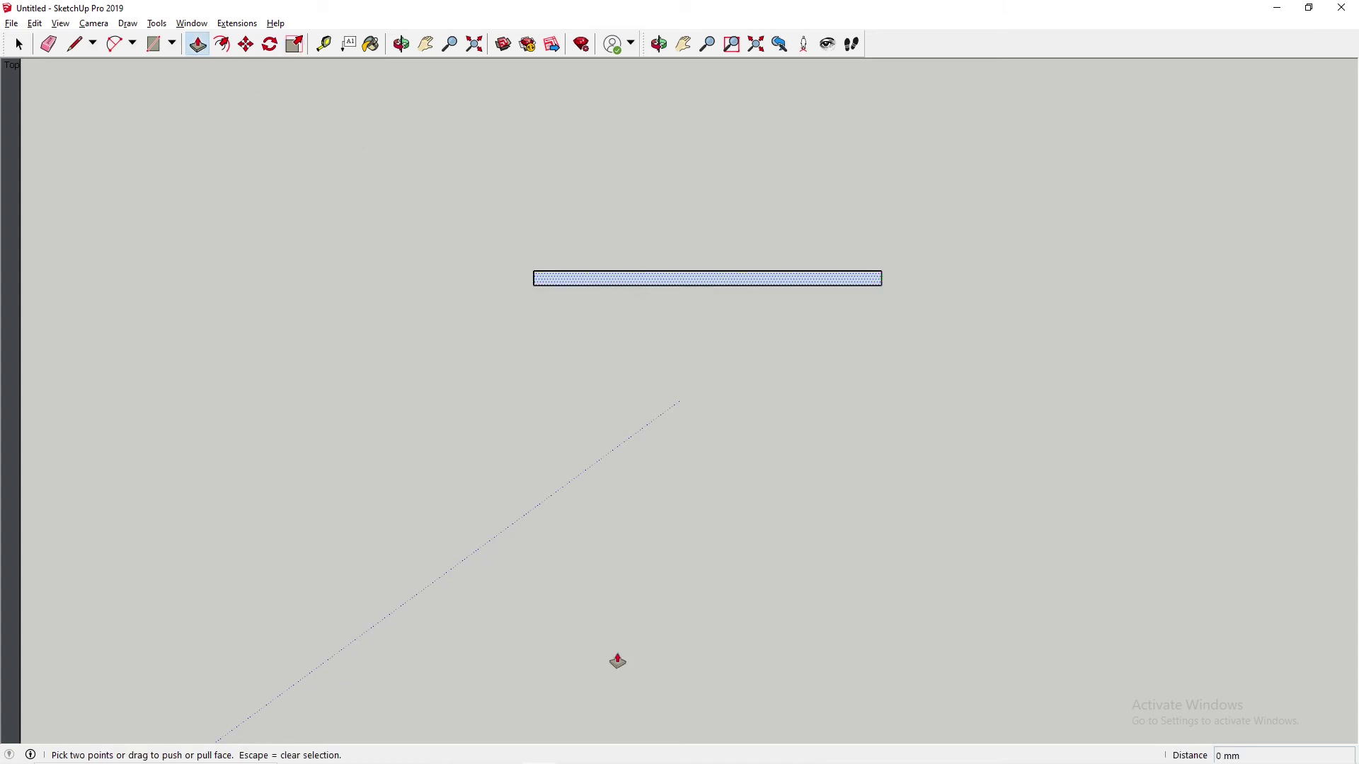
click(573, 750)
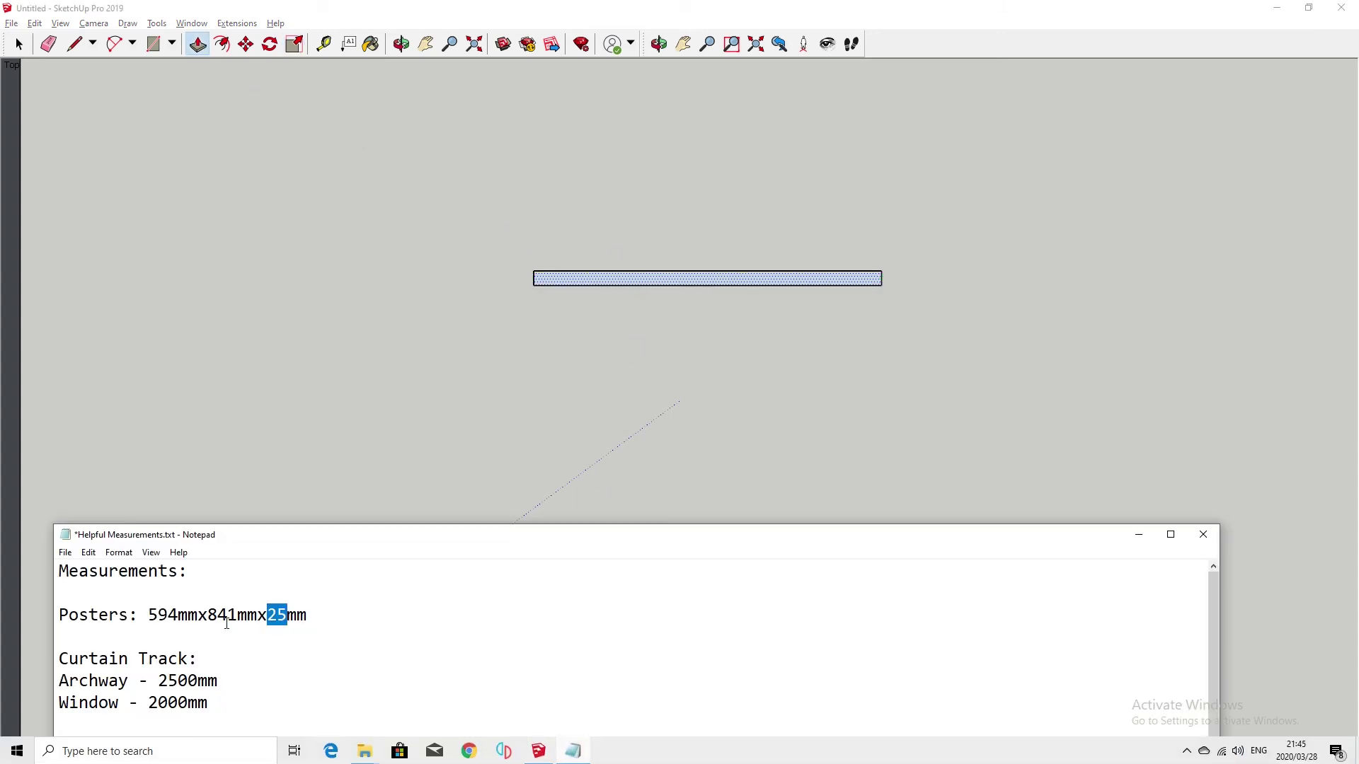
click(1139, 535)
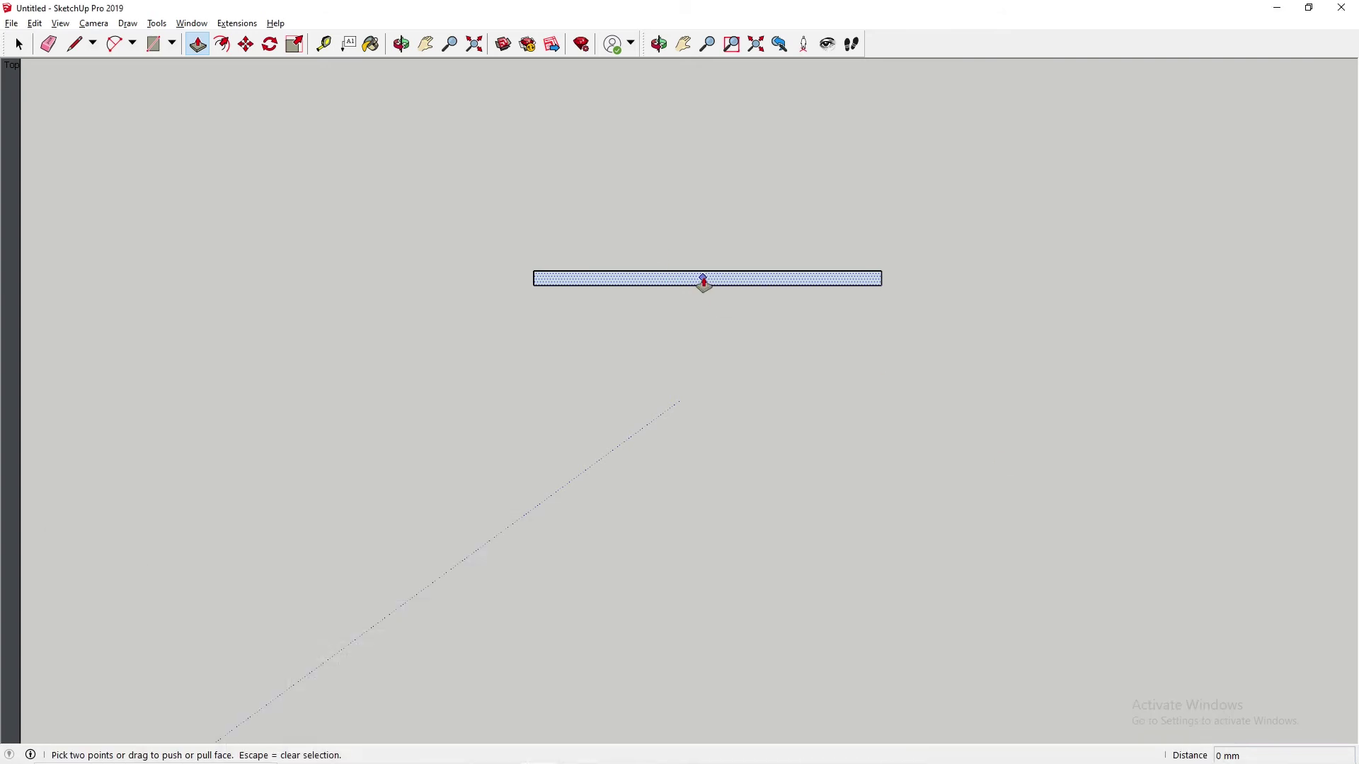
click(705, 280)
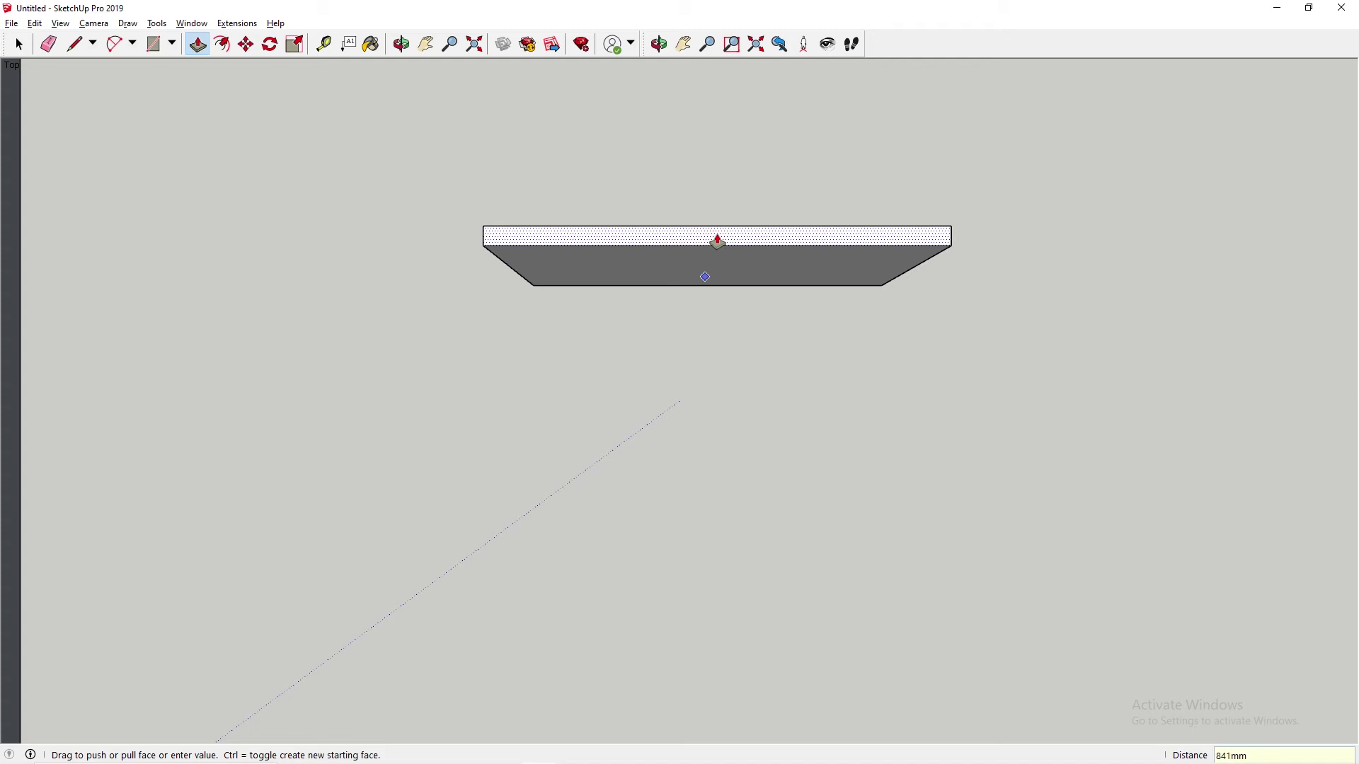
click(718, 243)
key(space)
Select the large front face of the new poster block and import The Killing Joke Poster.jpg from the Joker Wall folder as a texture.
middle_drag(860, 453, 855, 297)
middle_drag(975, 382, 944, 176)
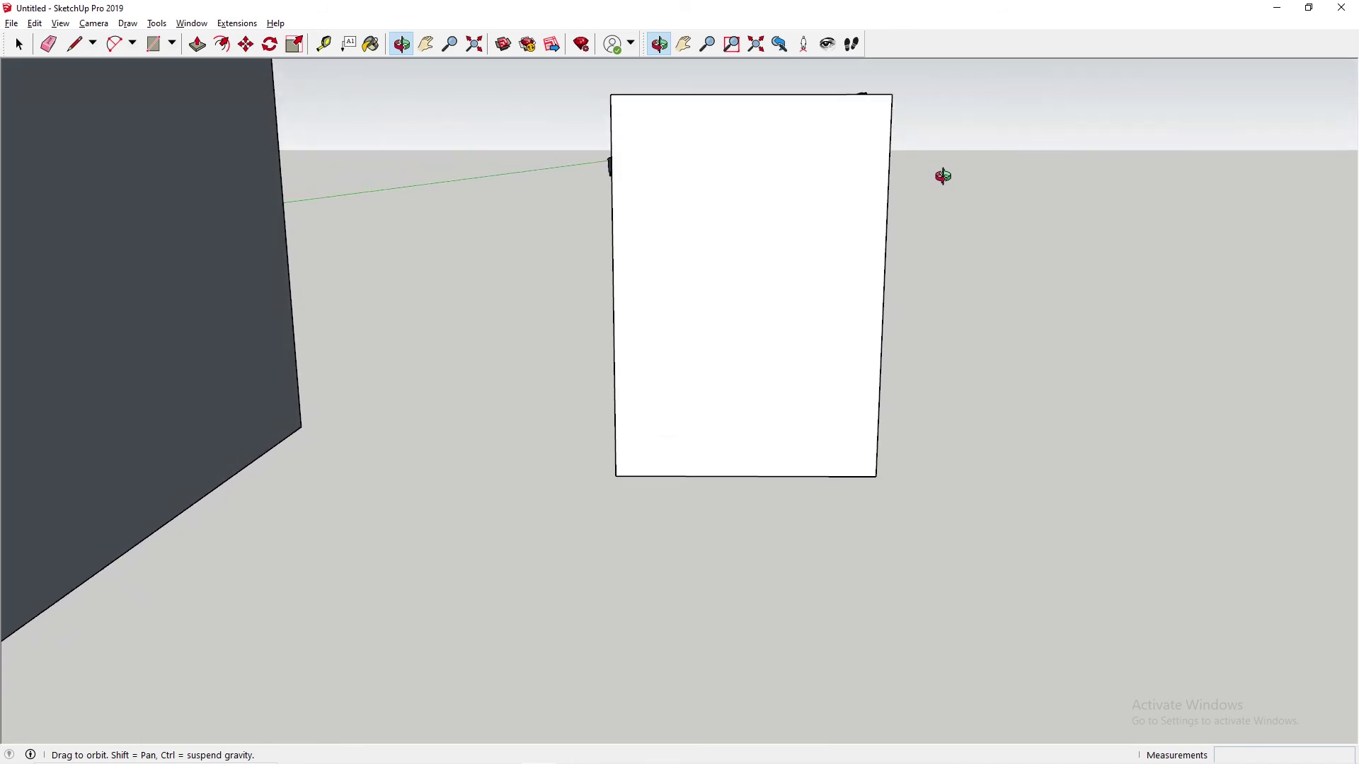
click(805, 201)
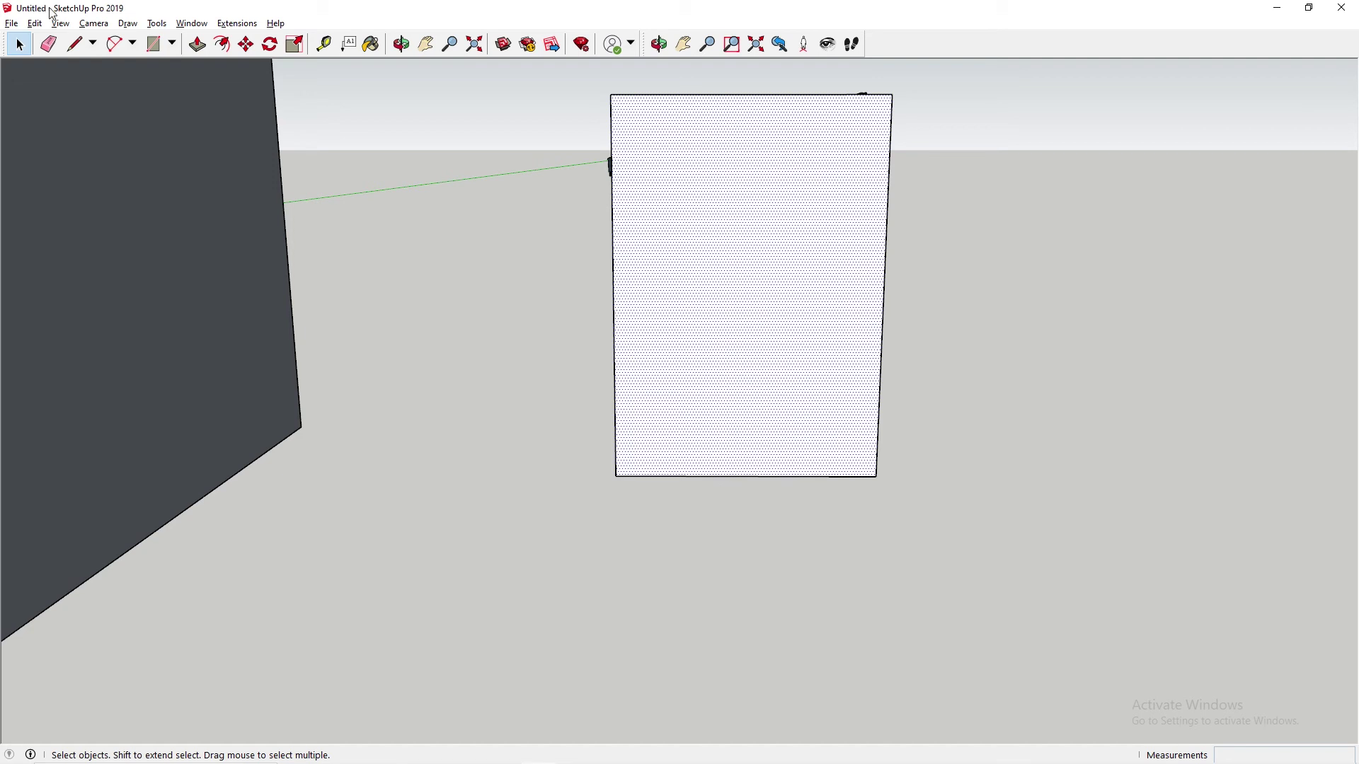
click(12, 23)
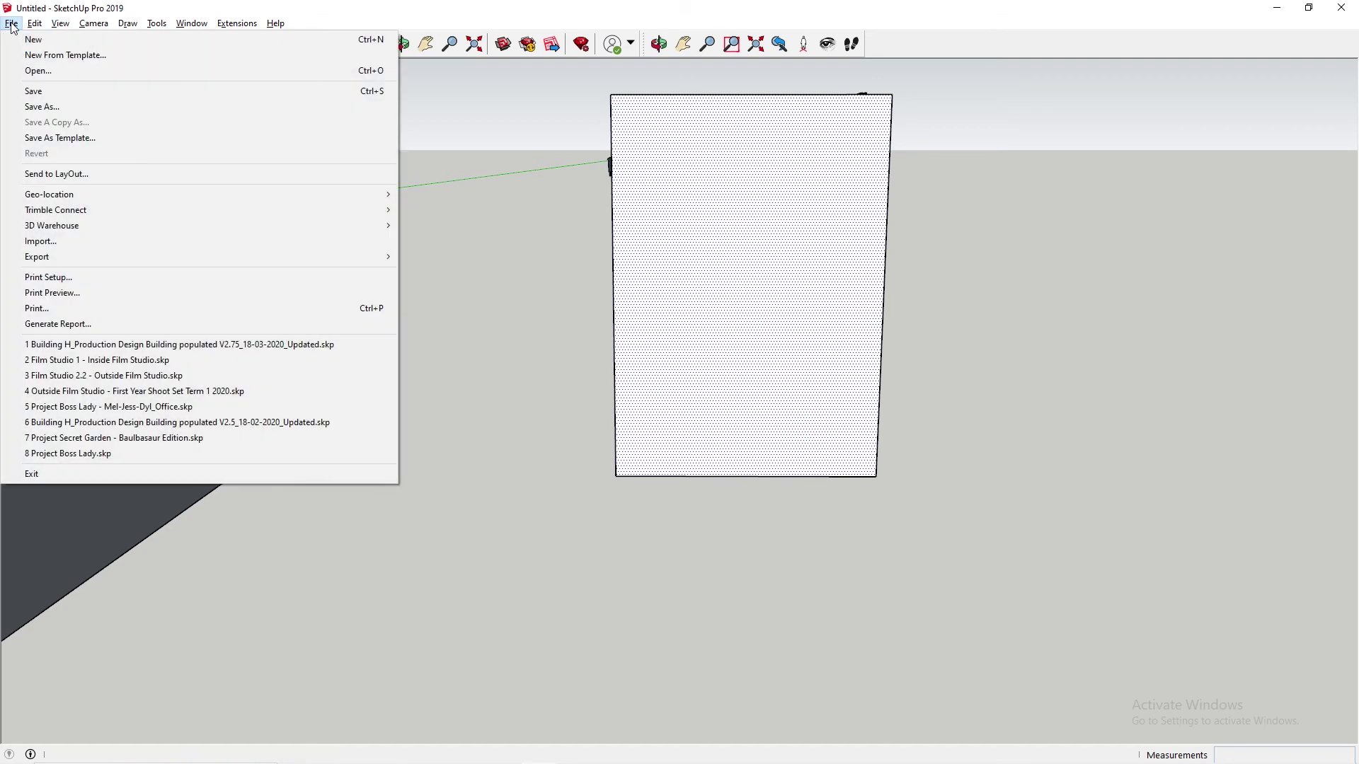
click(62, 241)
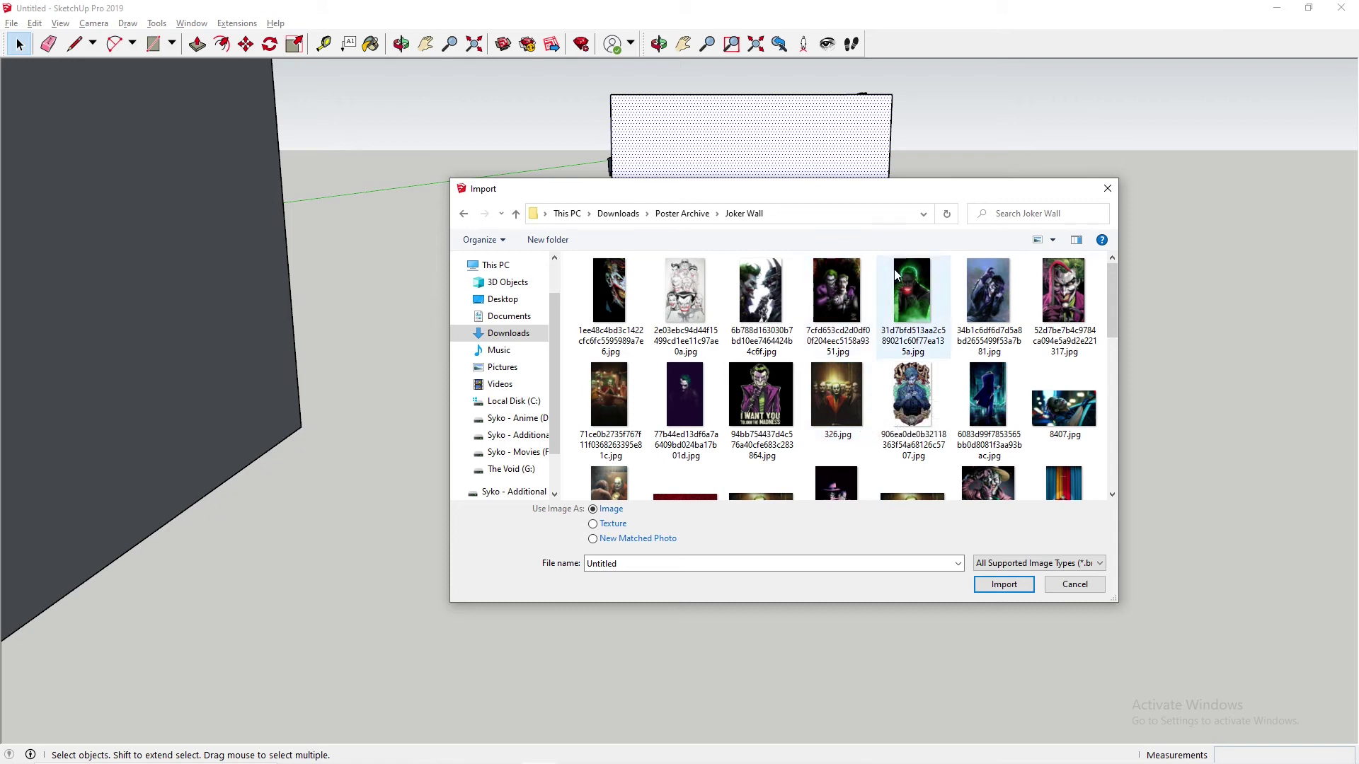
scroll(914, 340, down, 1)
scroll(932, 416, down, 4)
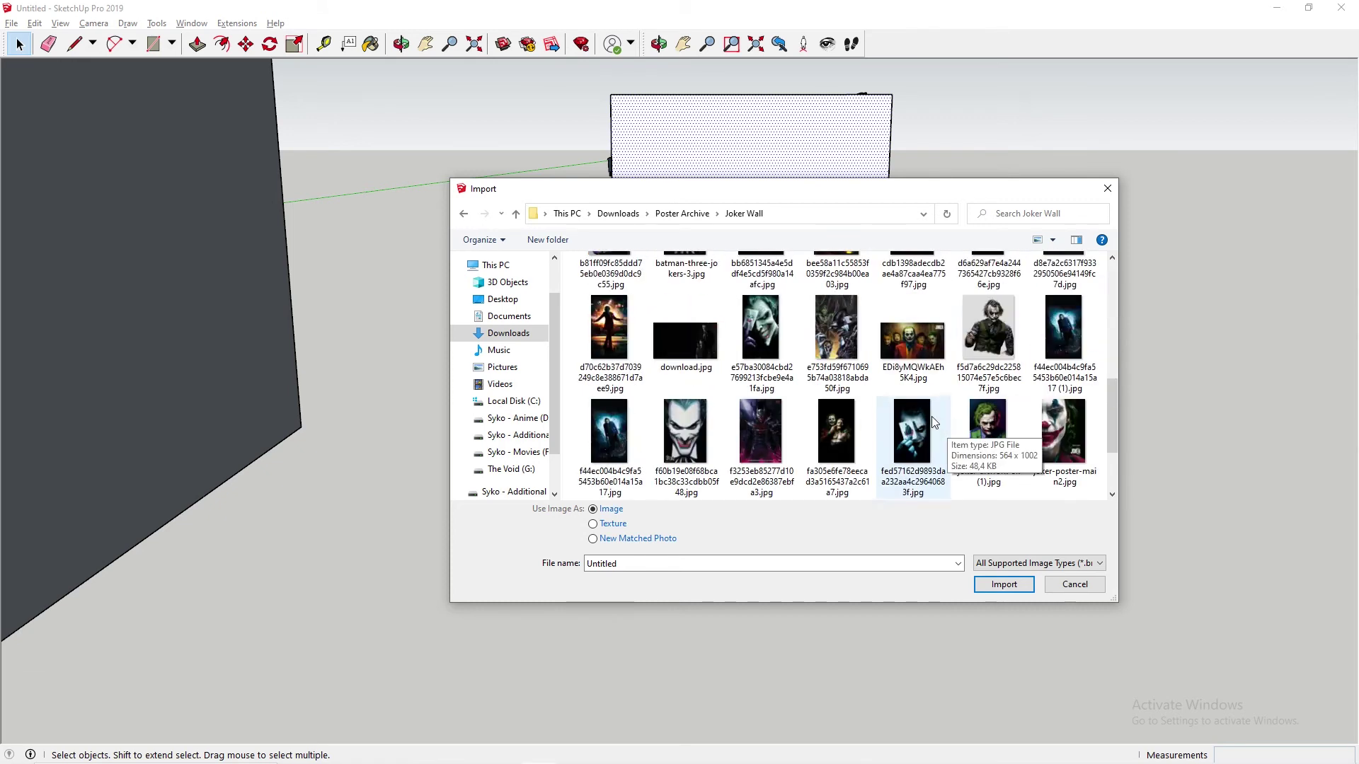
click(698, 444)
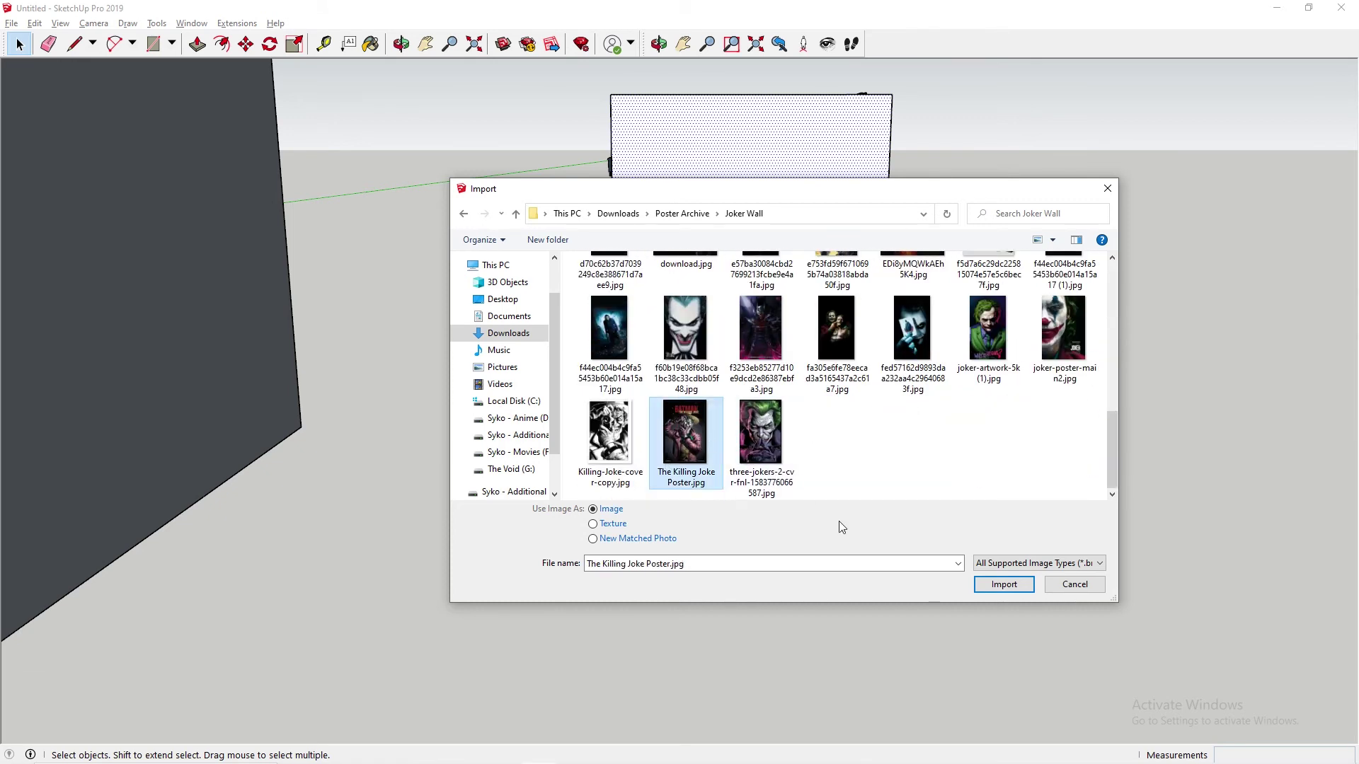
click(613, 525)
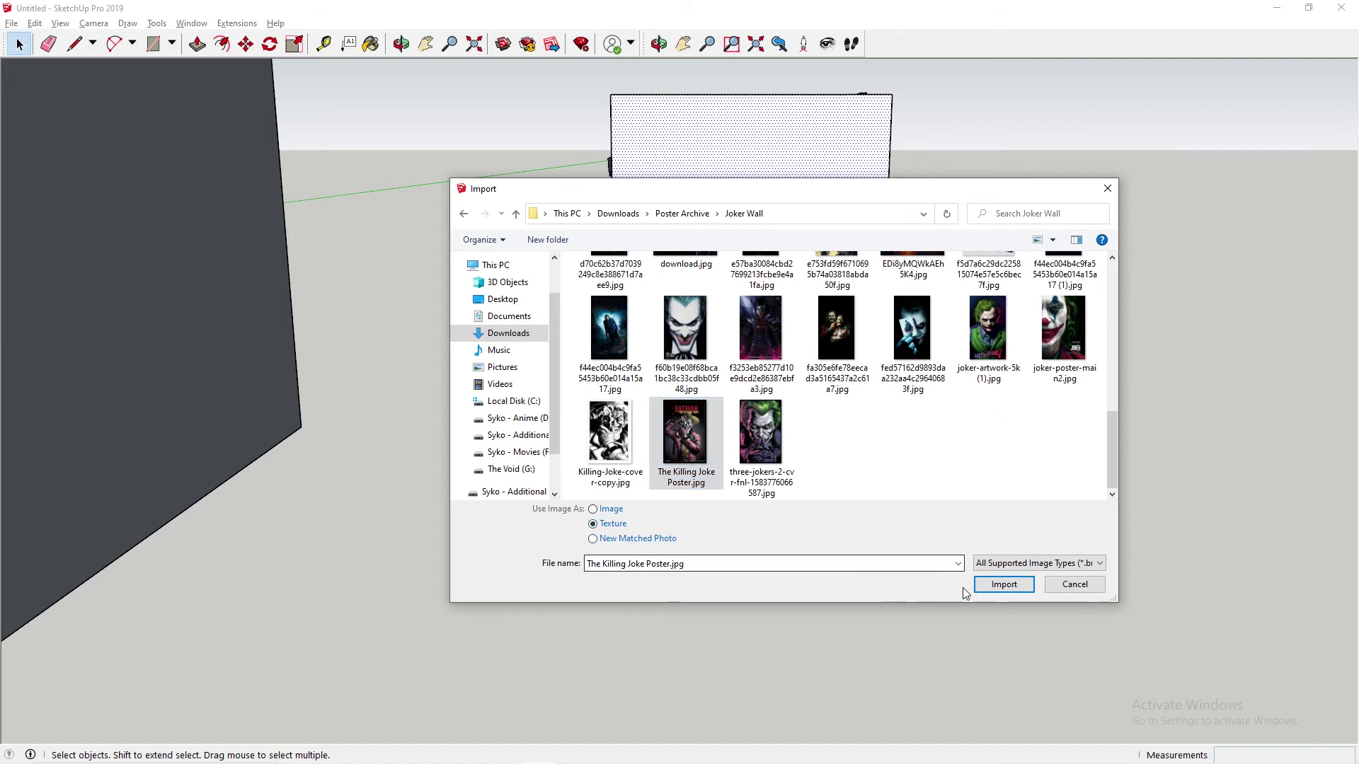
click(1005, 585)
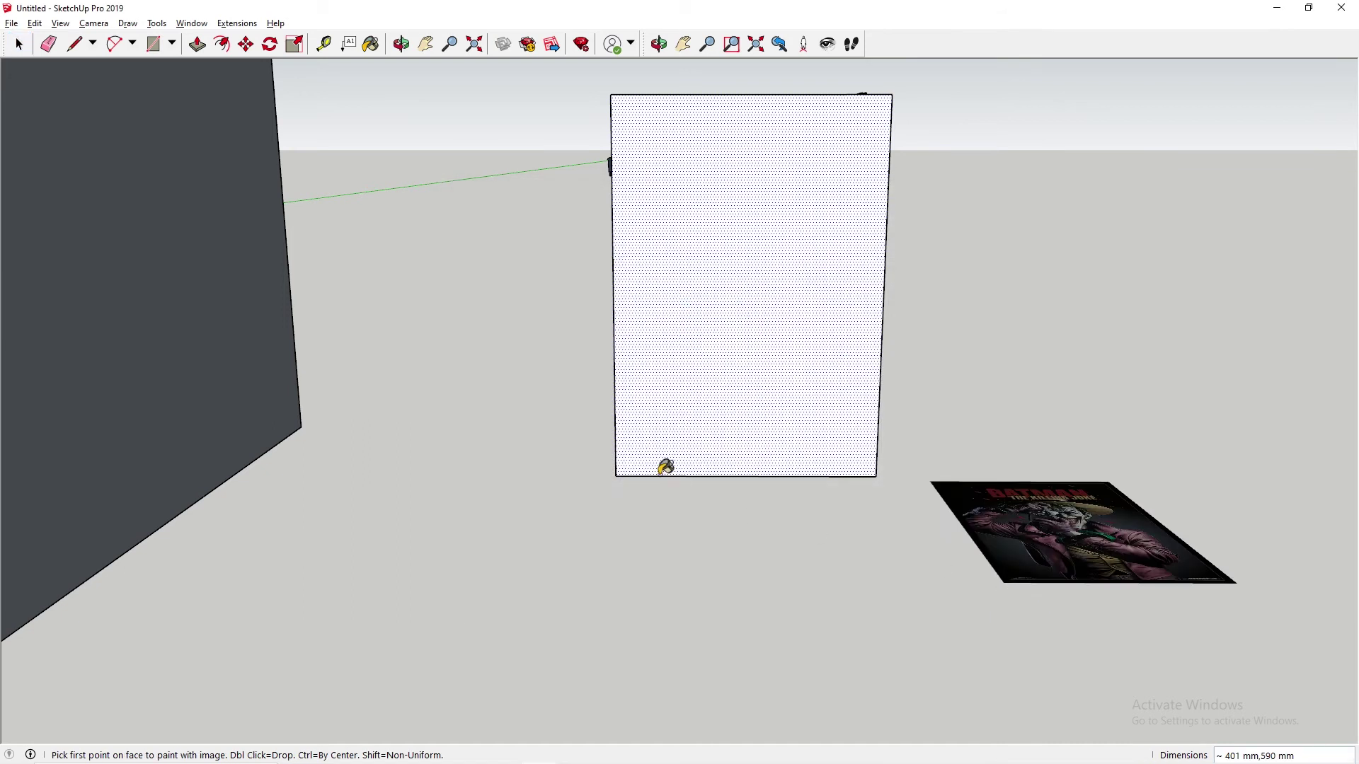
Fit the Killing Joke image across the block's front face from its lower-left corner to its upper-right corner.
click(617, 472)
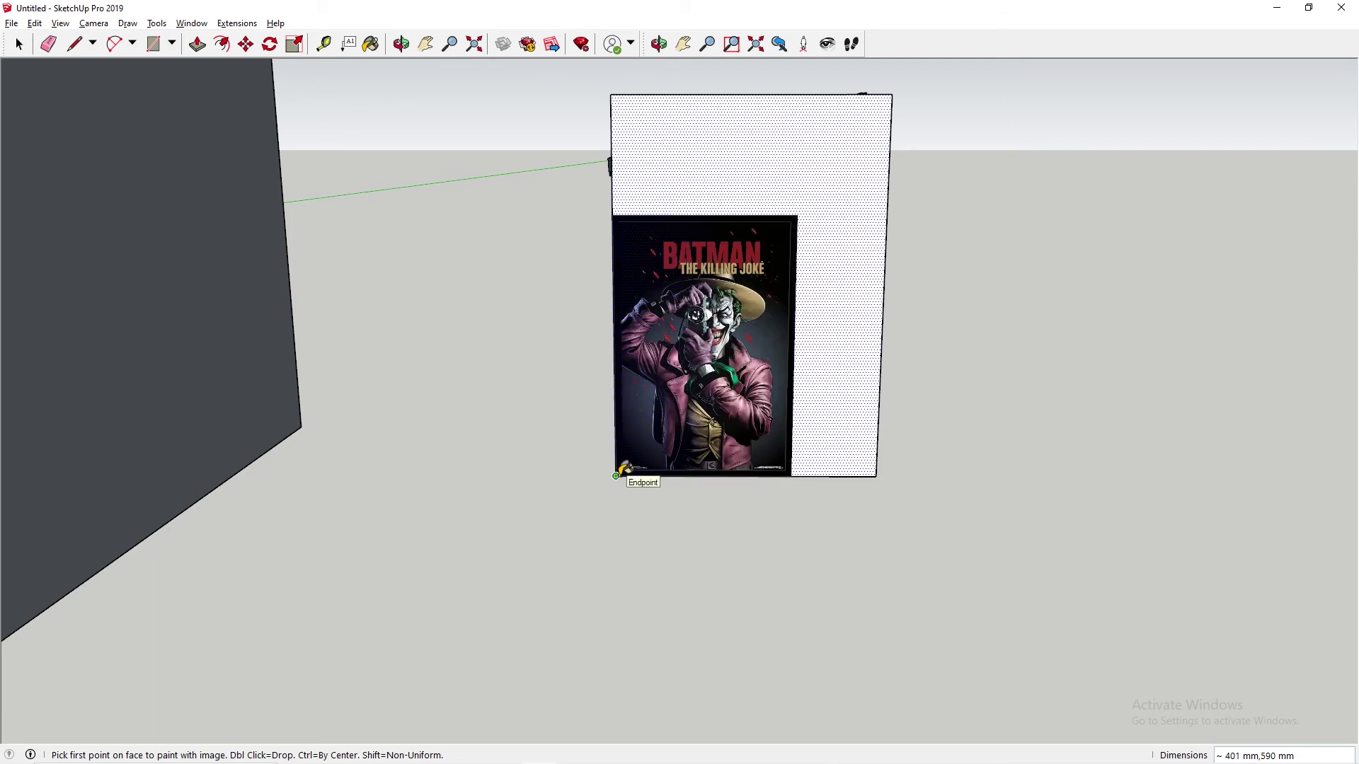
click(616, 474)
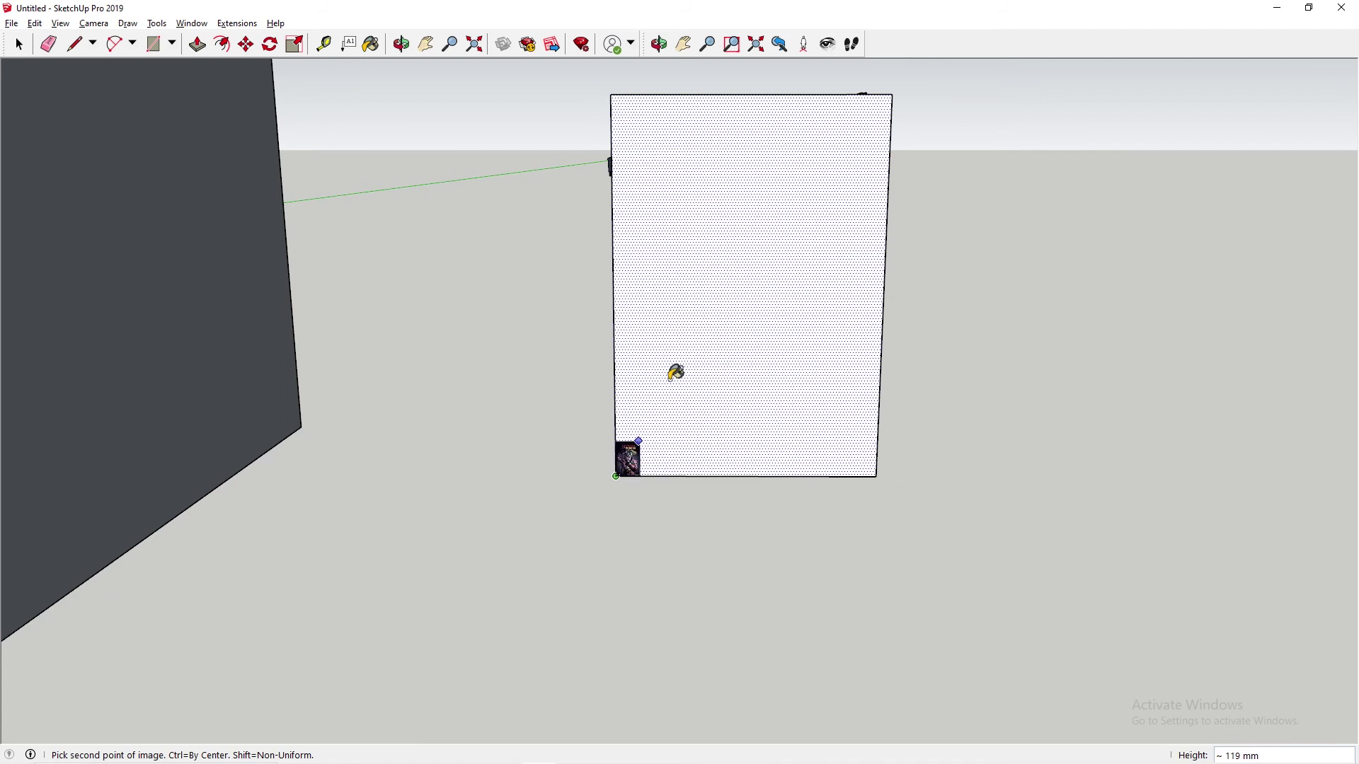
click(892, 94)
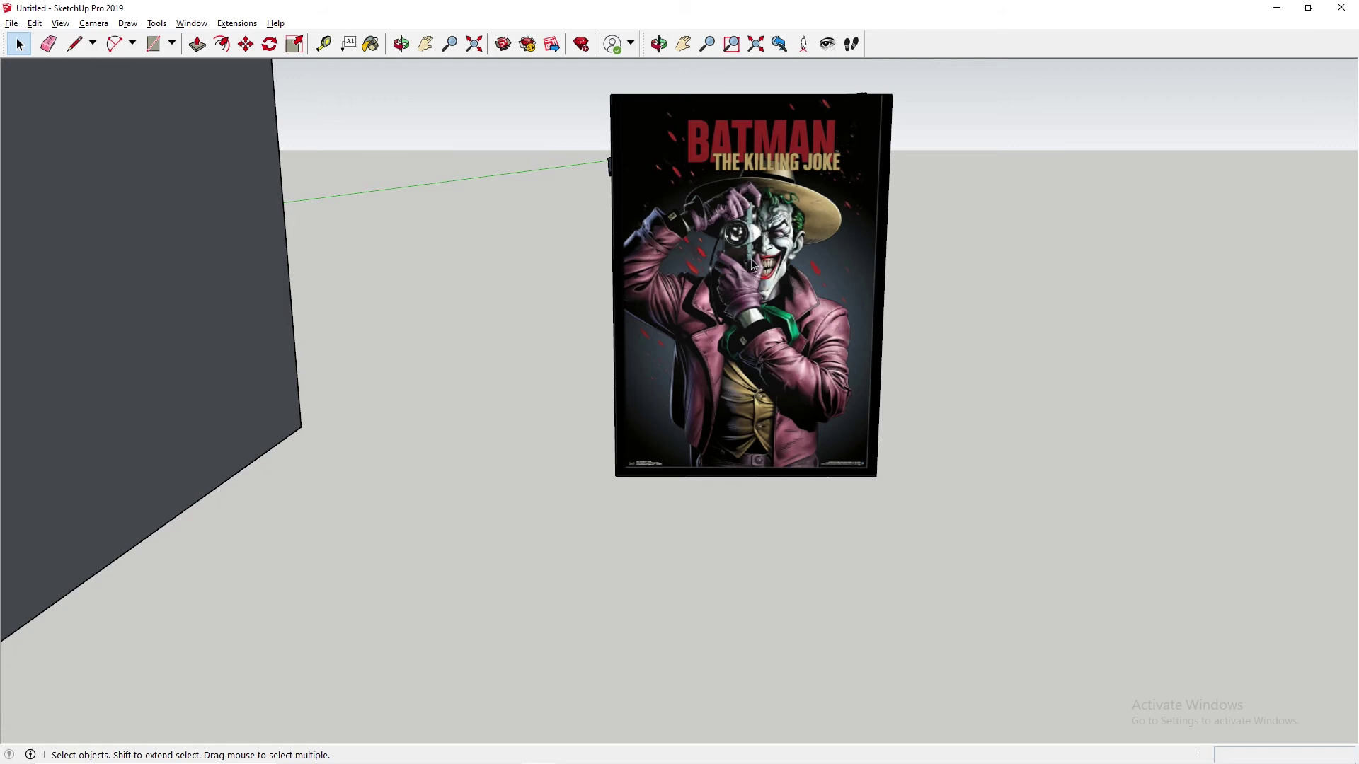
Select the blue window wall inside the room and try importing the red patterned wallpaper image from the Joker Wall folder as a texture.
scroll(720, 220, down, 1)
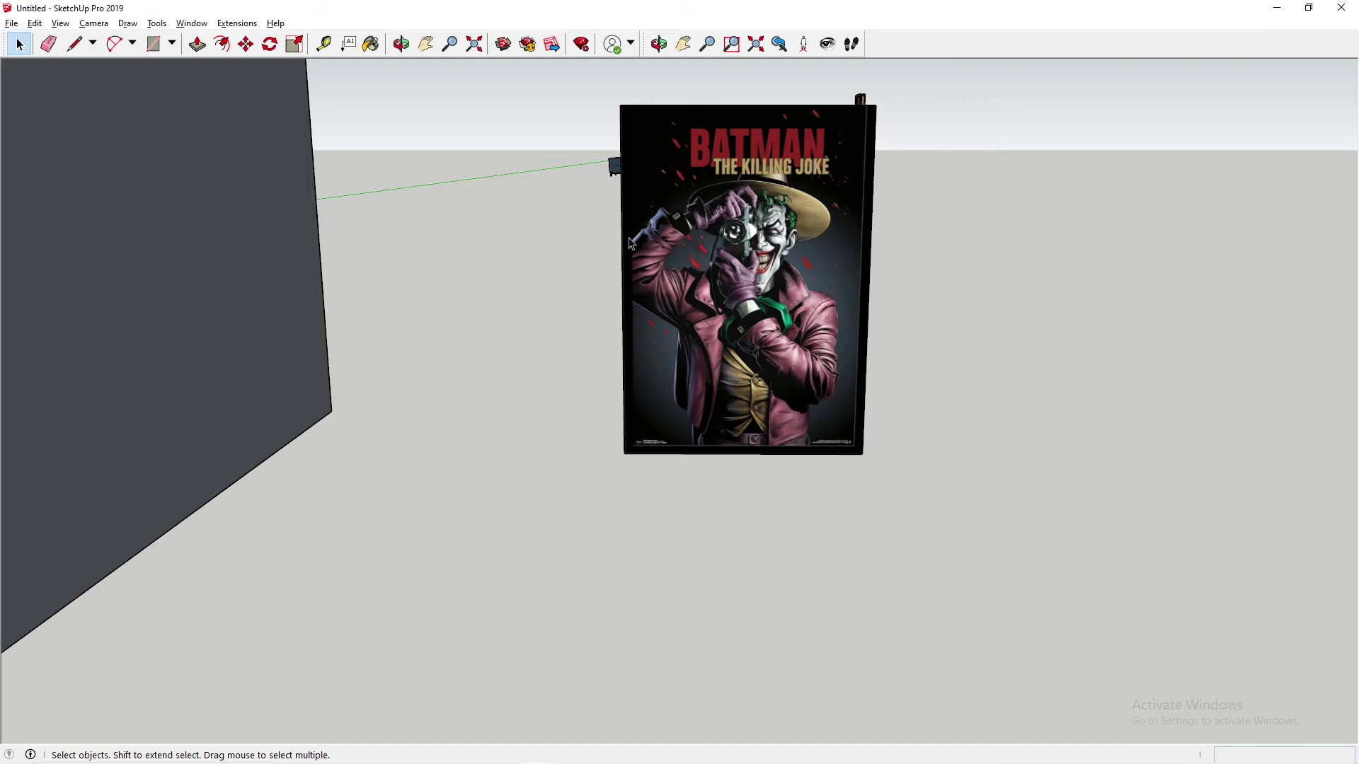
middle_drag(439, 239, 524, 382)
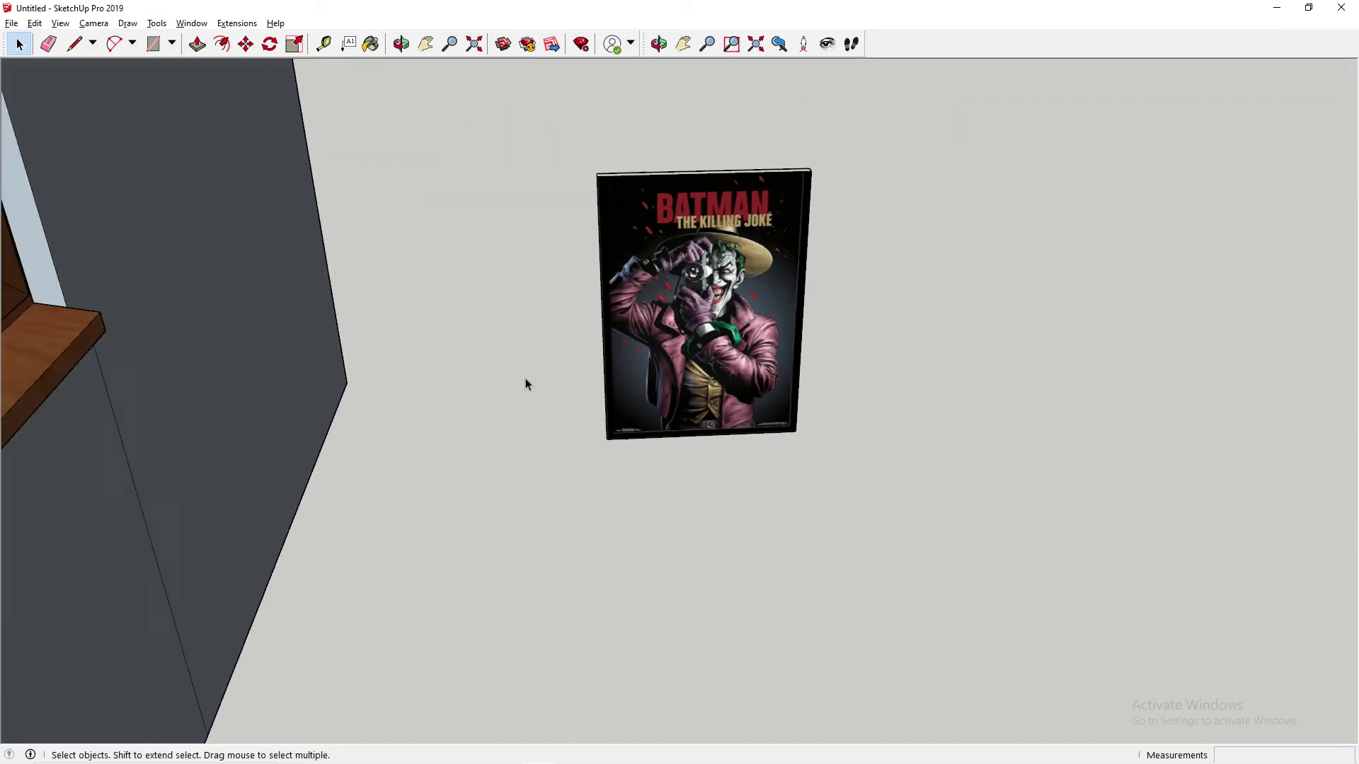
scroll(525, 383, down, 3)
middle_drag(235, 349, 765, 350)
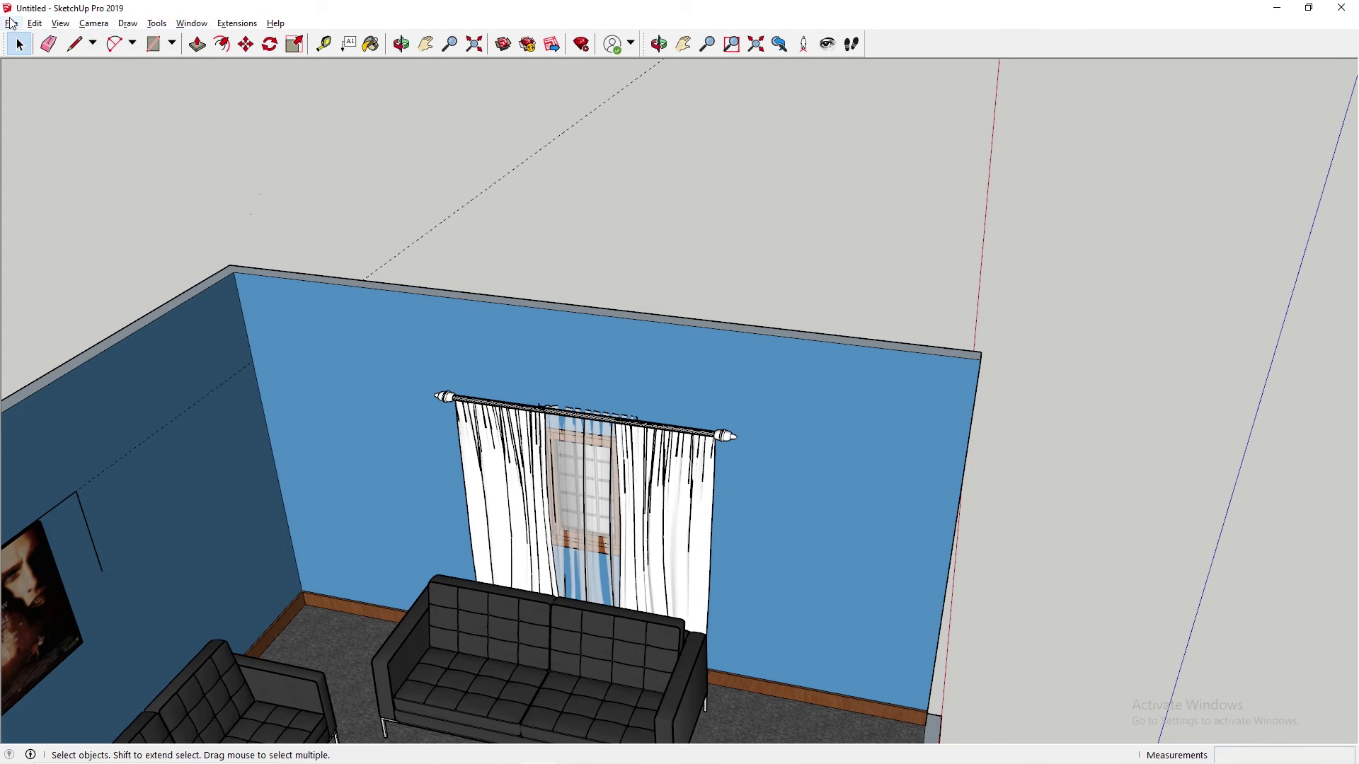
click(382, 395)
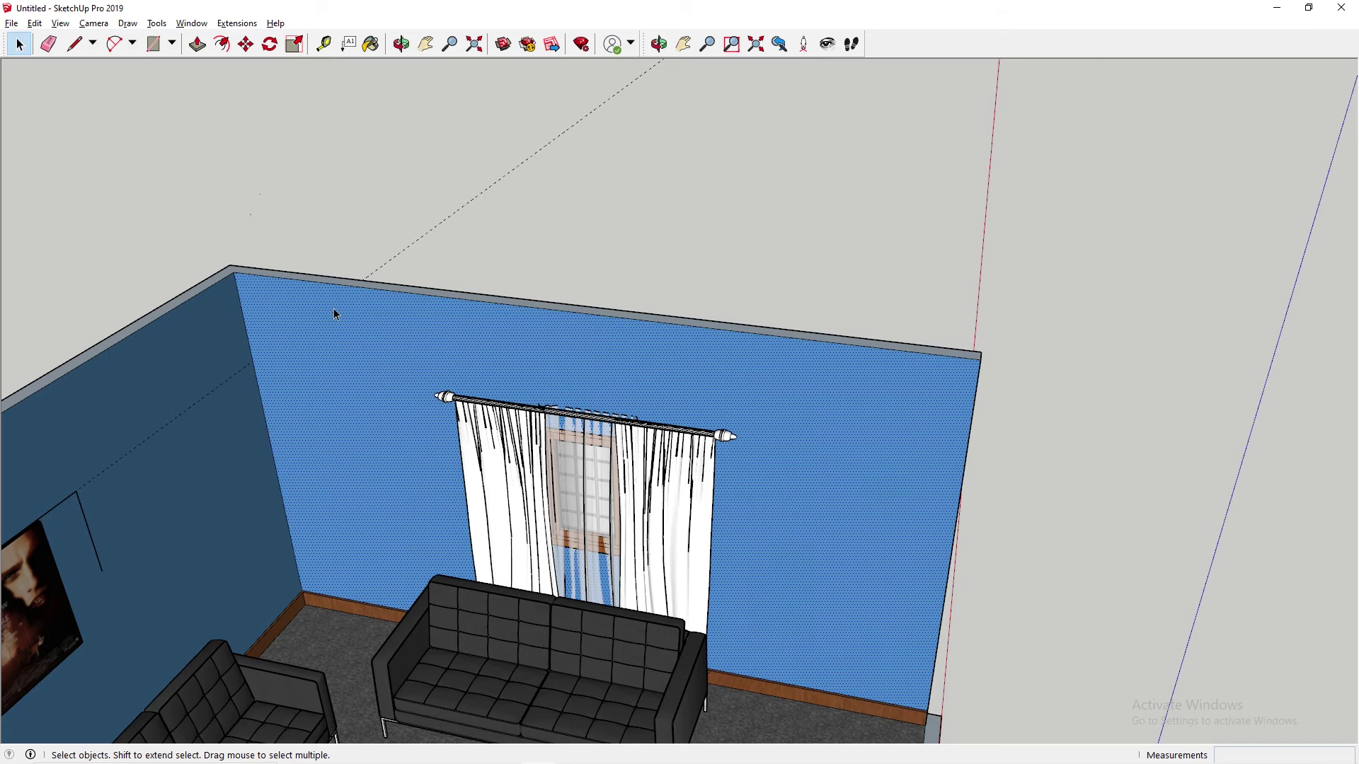
click(8, 25)
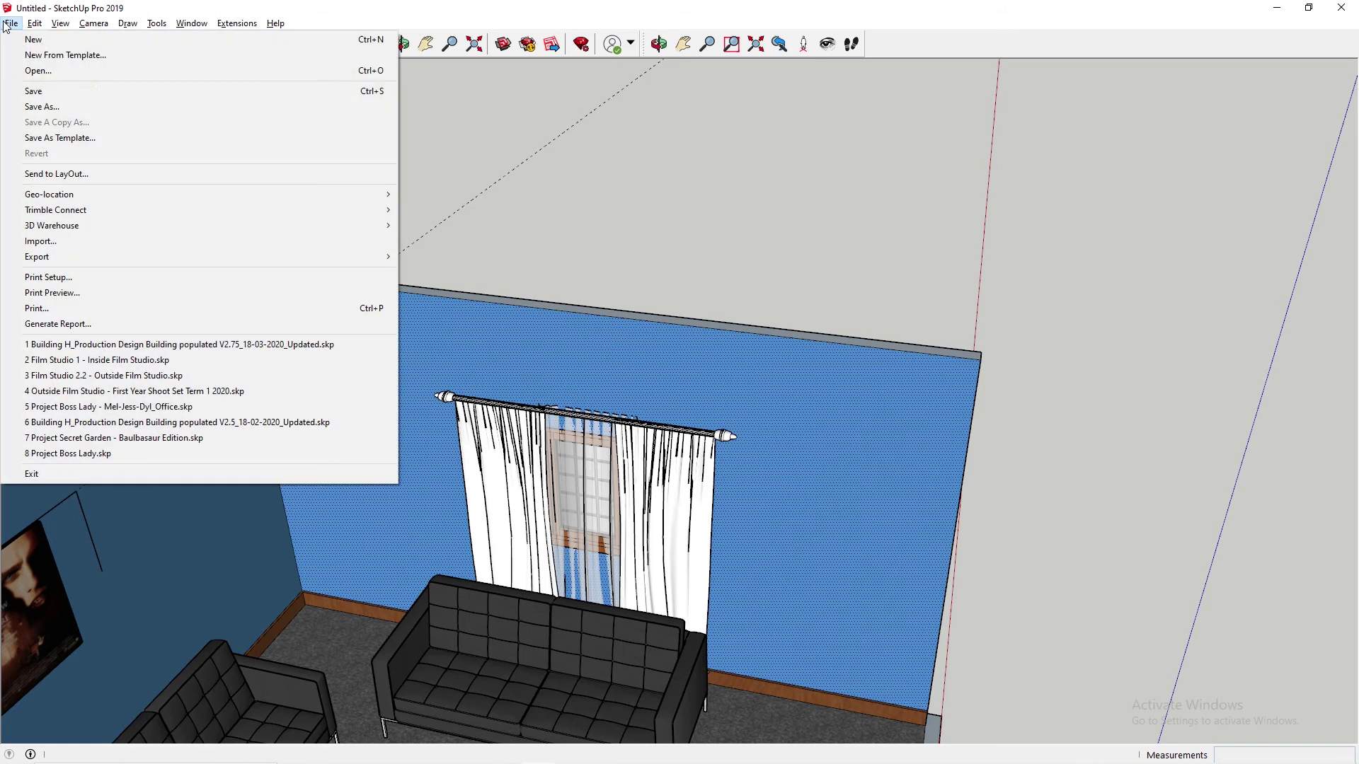
click(80, 248)
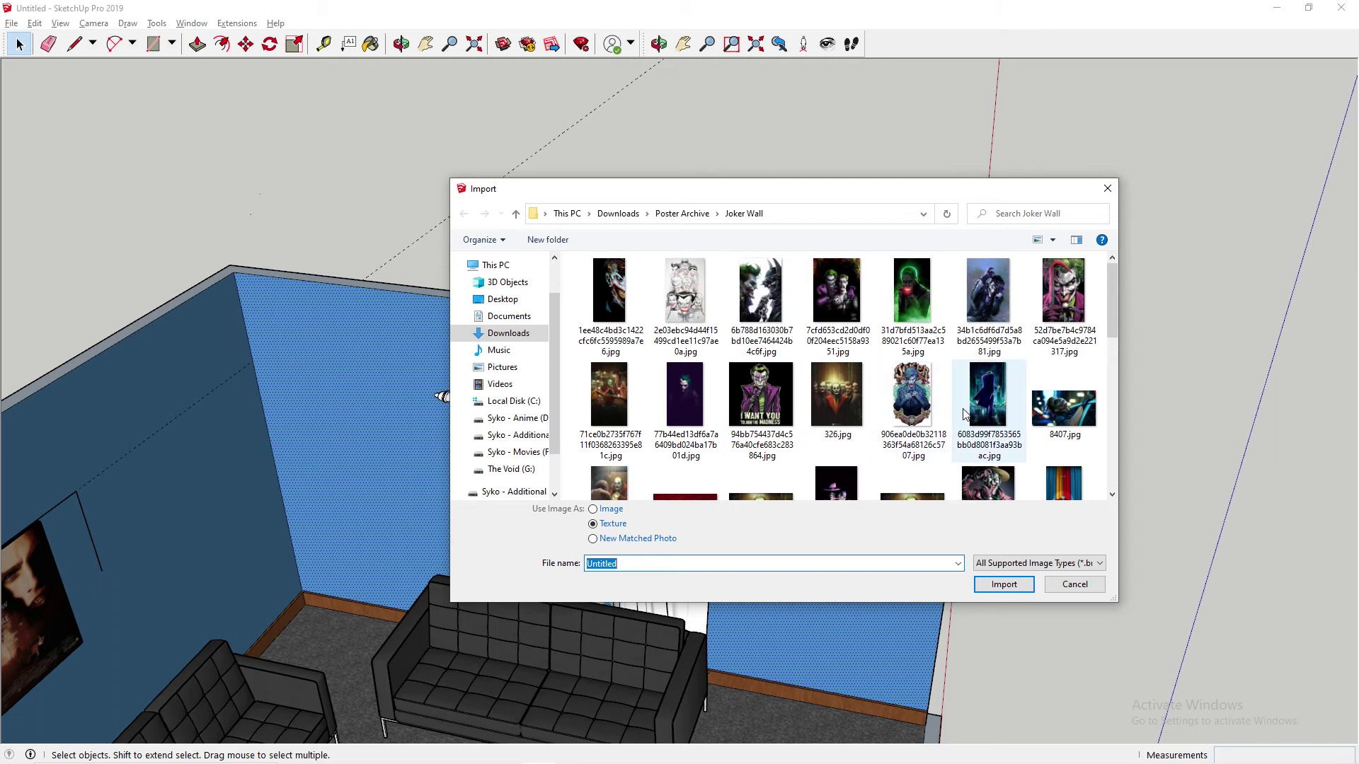
scroll(942, 428, down, 5)
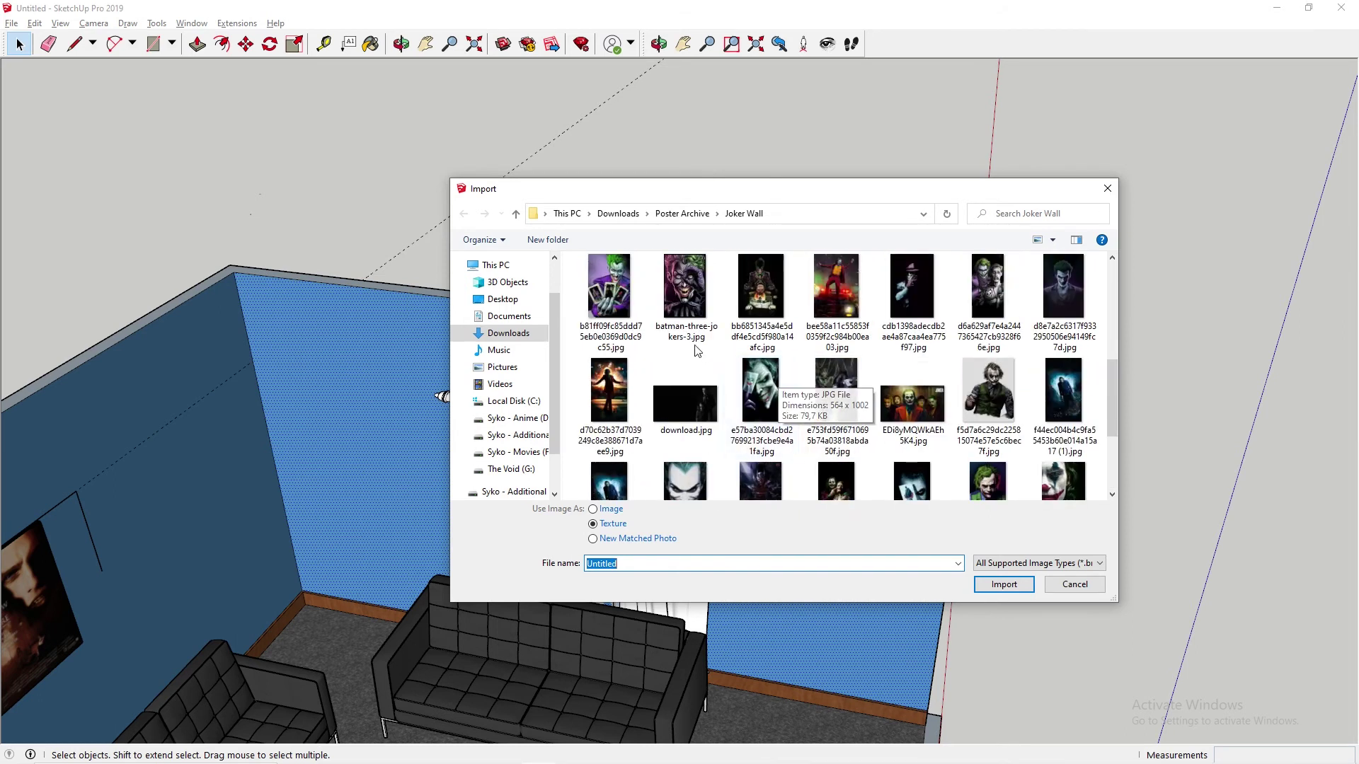
scroll(797, 386, up, 3)
click(698, 396)
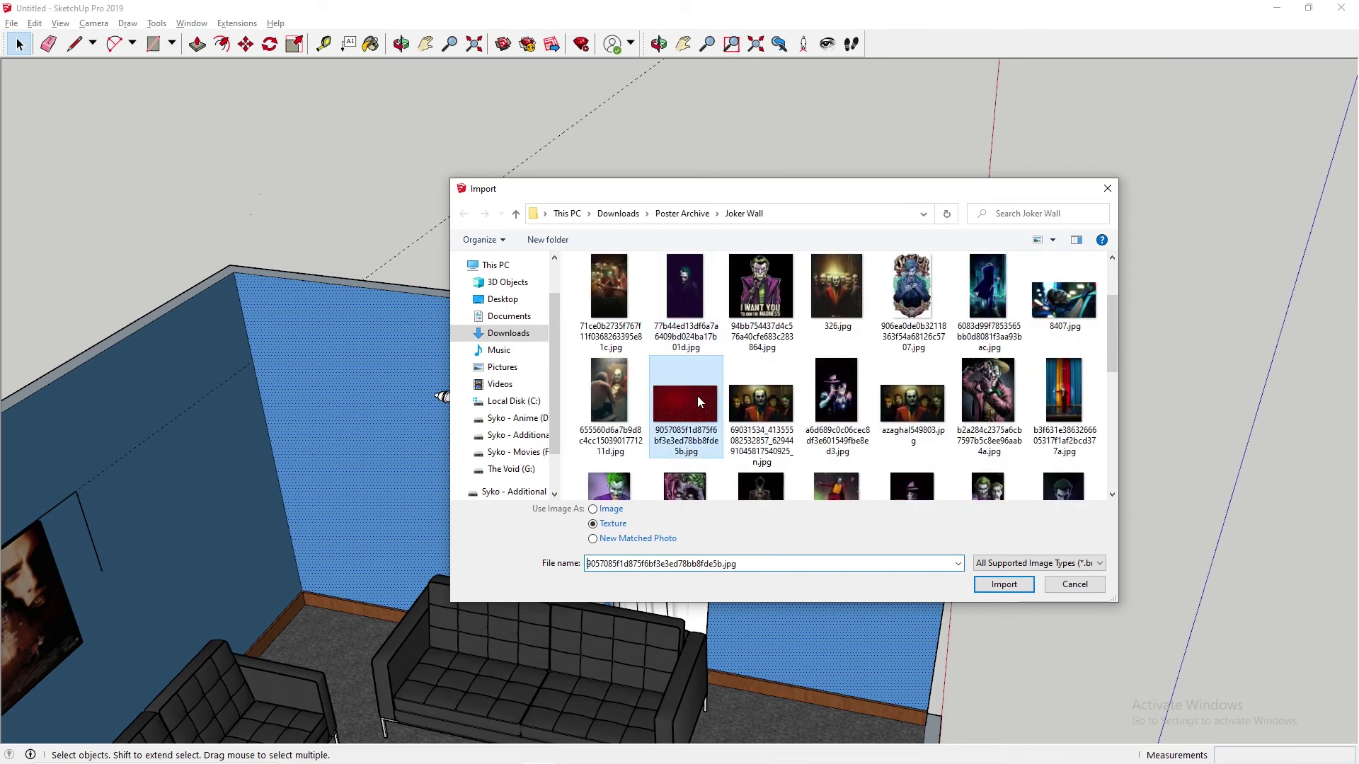
click(1007, 587)
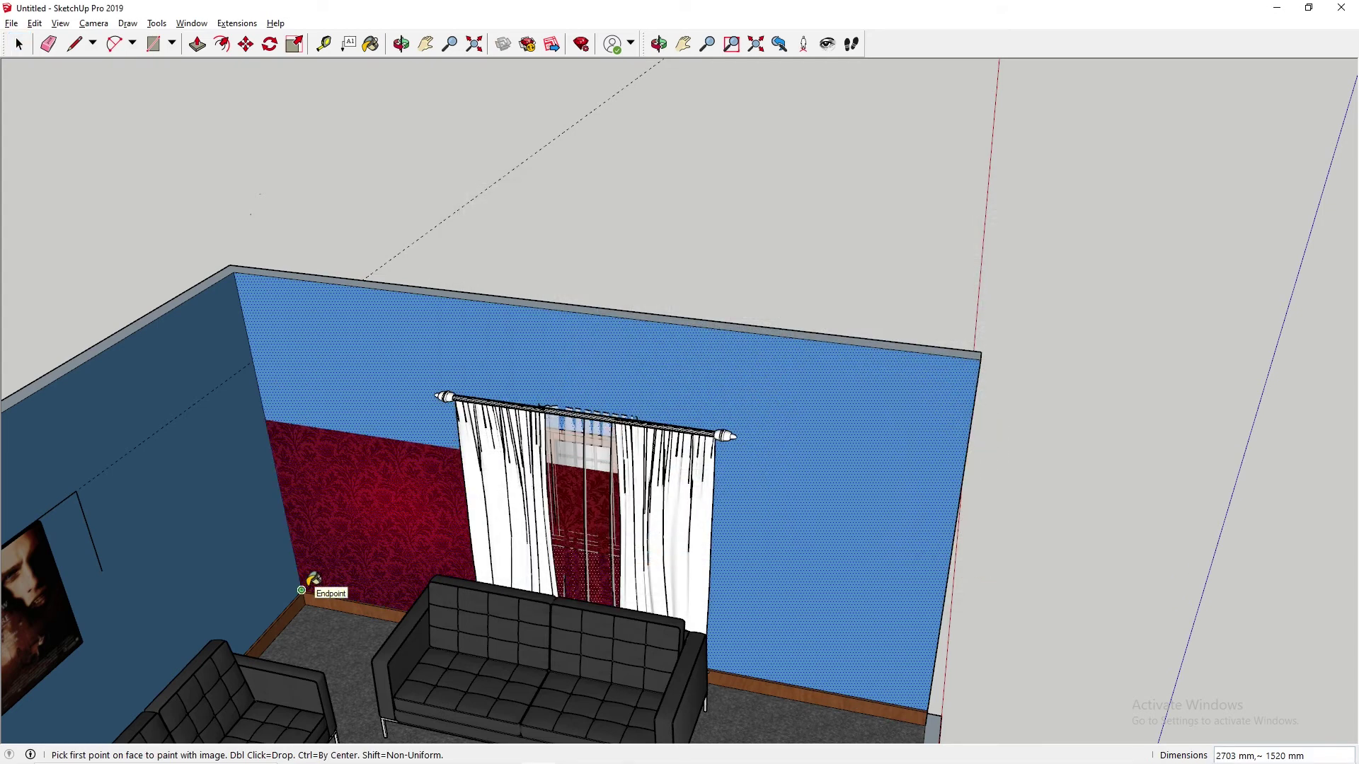
Try tiling the red wallpaper over the window wall from its corner above the skirting, with an image height of about 689 mm.
scroll(302, 591, up, 10)
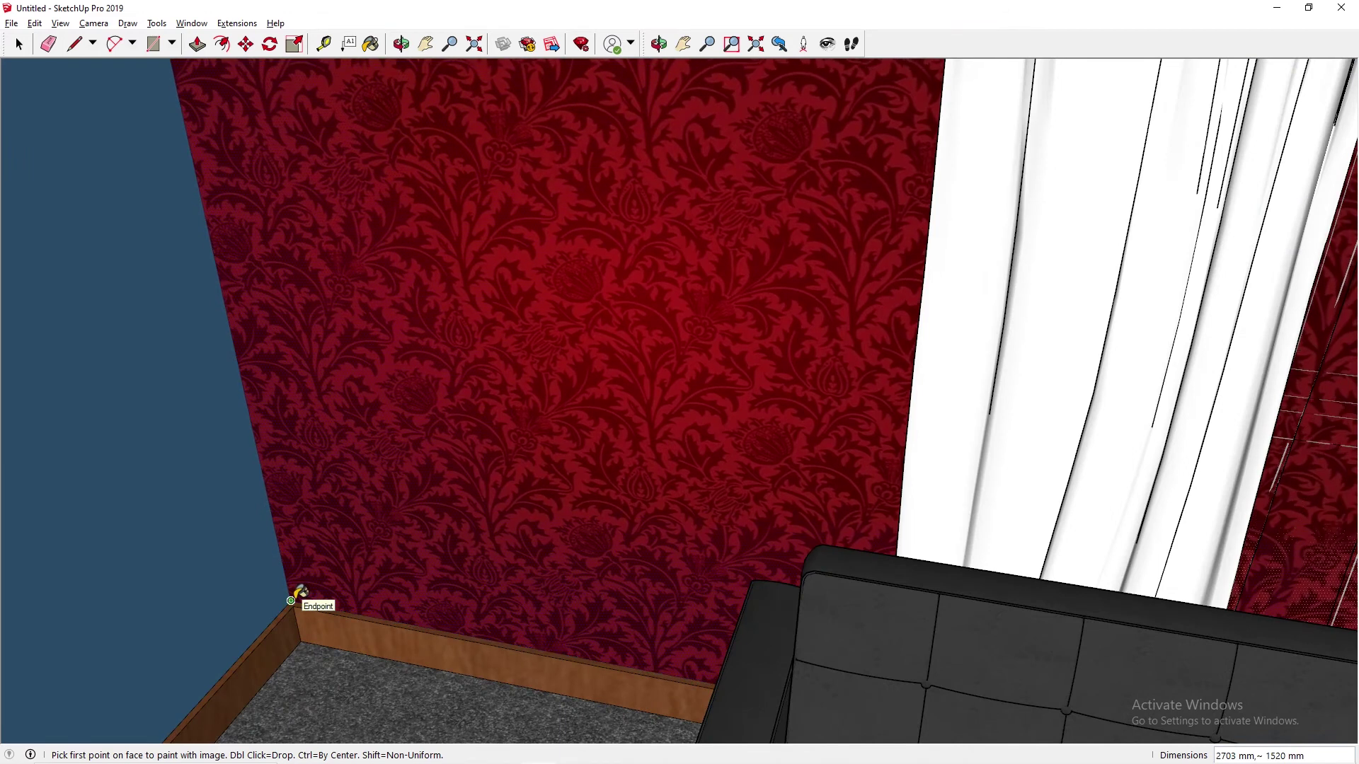
click(291, 600)
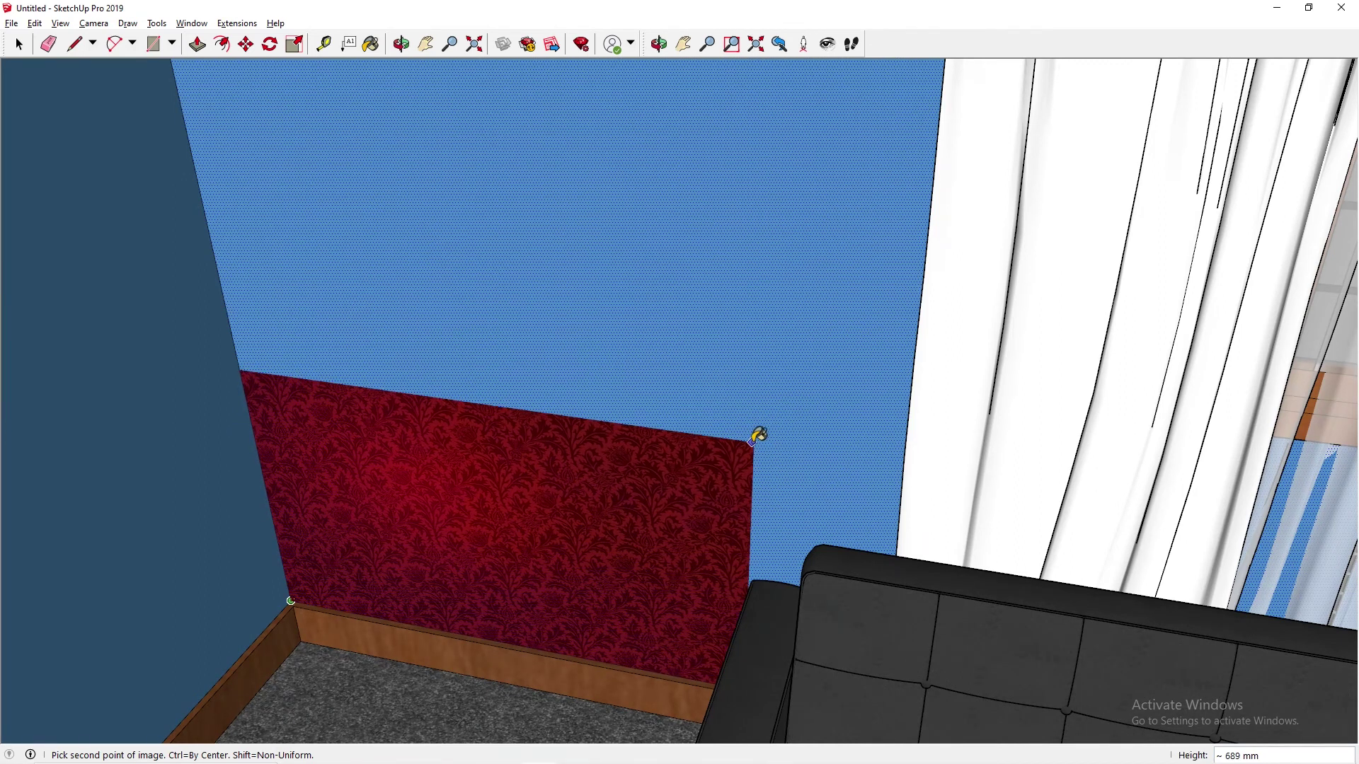
click(753, 440)
Examine the wallpapered window wall and its curtains from several angles and distances.
scroll(703, 446, down, 6)
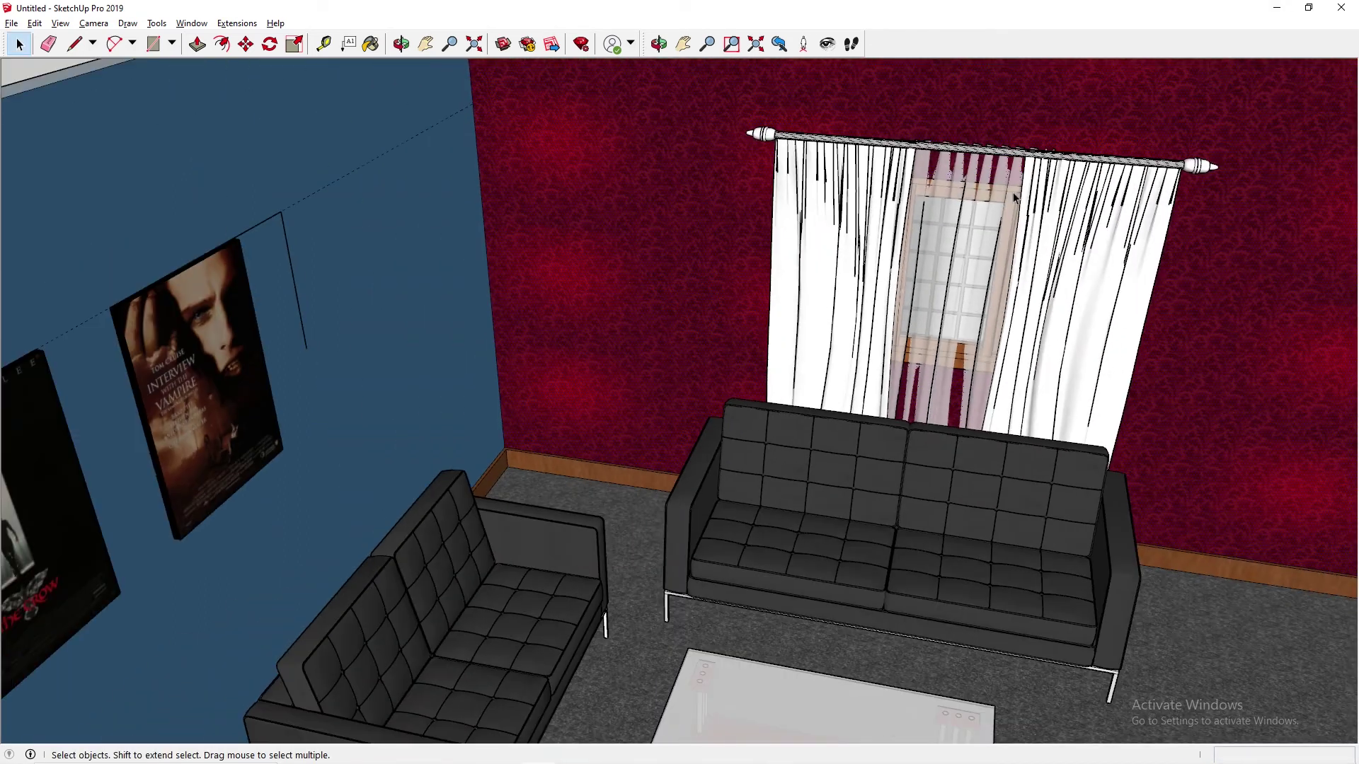
scroll(706, 181, down, 3)
key(h)
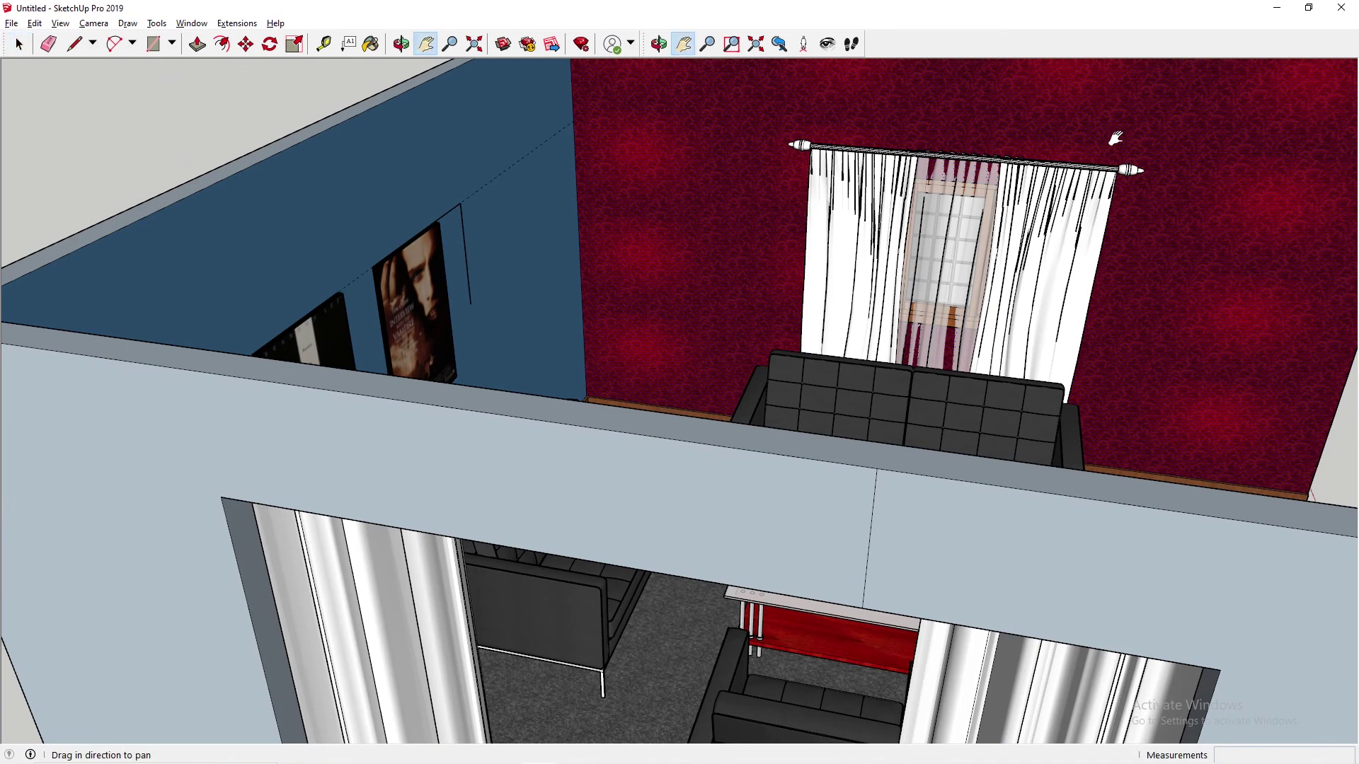
drag(1116, 134, 410, 357)
key(space)
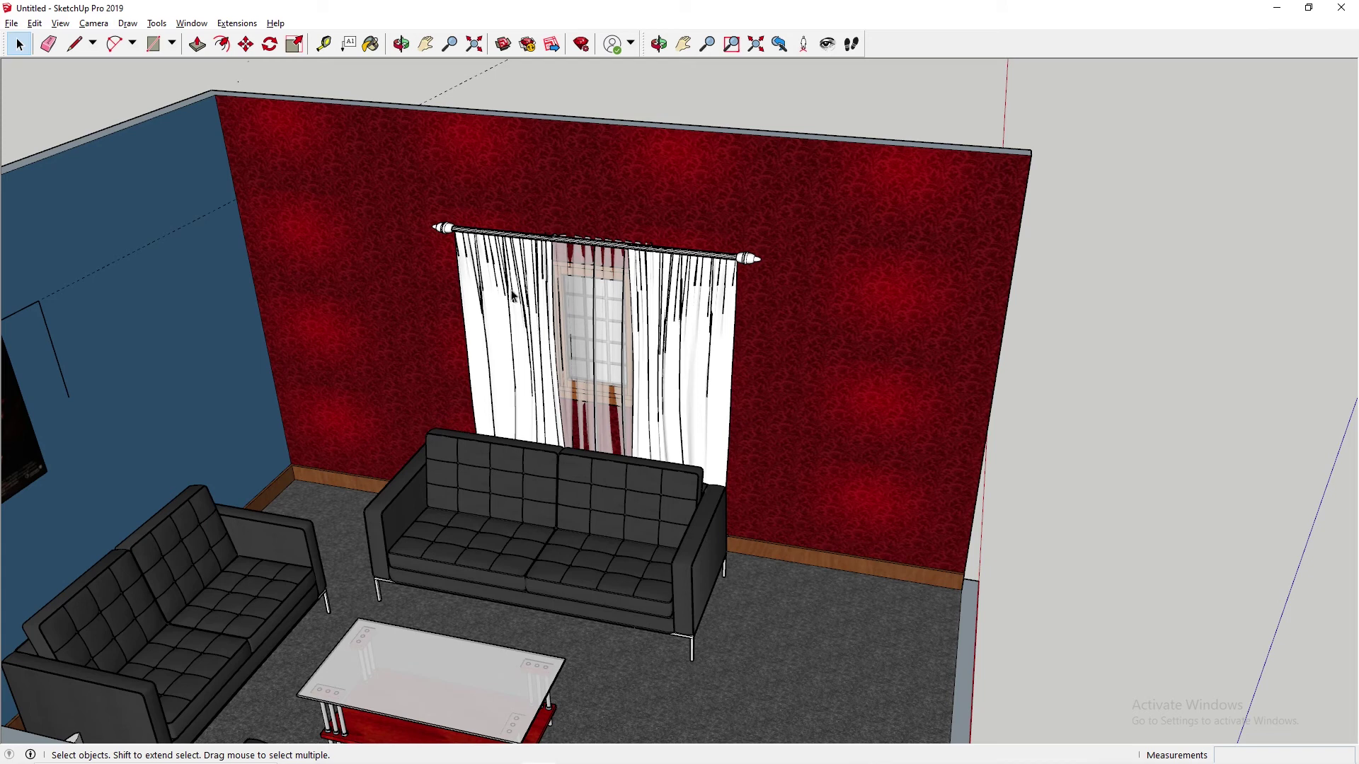
middle_drag(578, 337, 835, 288)
scroll(439, 303, up, 5)
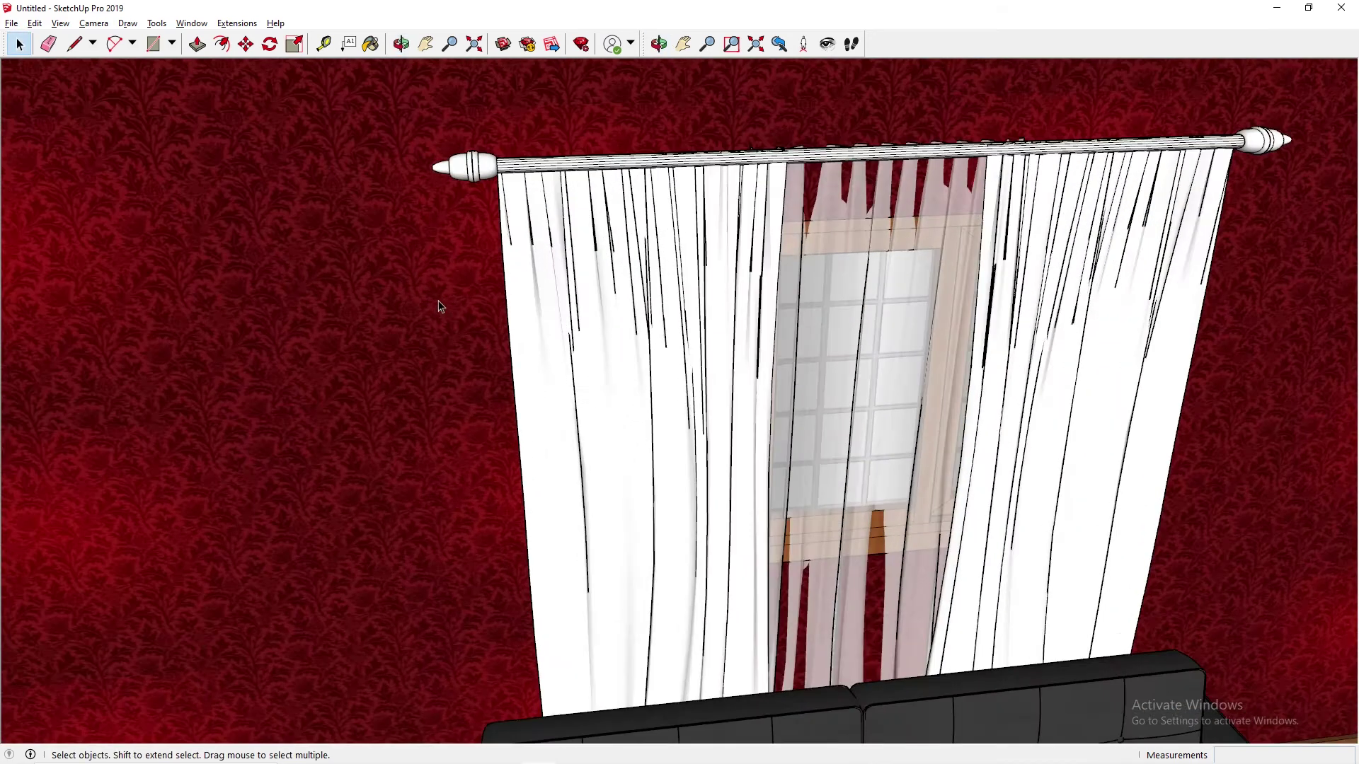
middle_drag(375, 446, 145, 489)
scroll(1055, 171, down, 5)
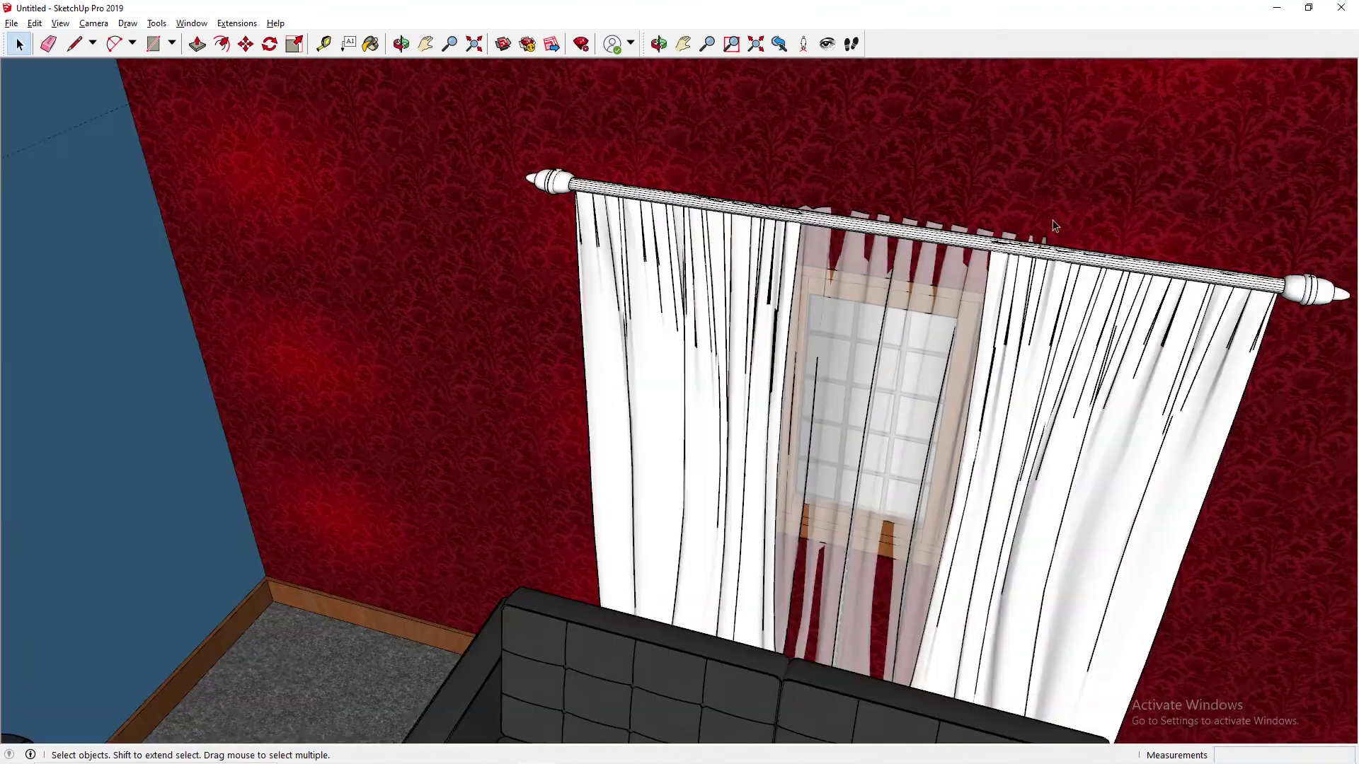
middle_drag(1055, 170, 1038, 217)
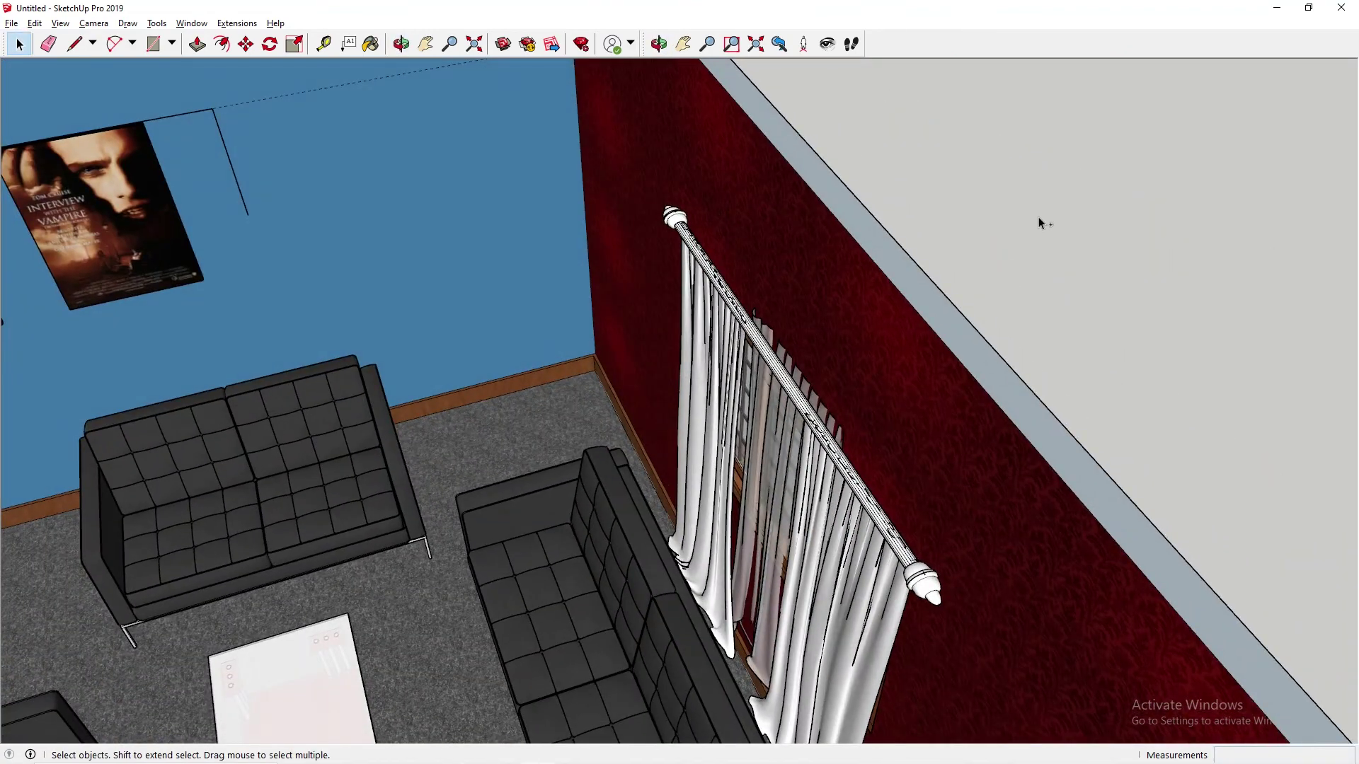
shift+middle_drag(906, 265, 849, 297)
scroll(779, 333, down, 6)
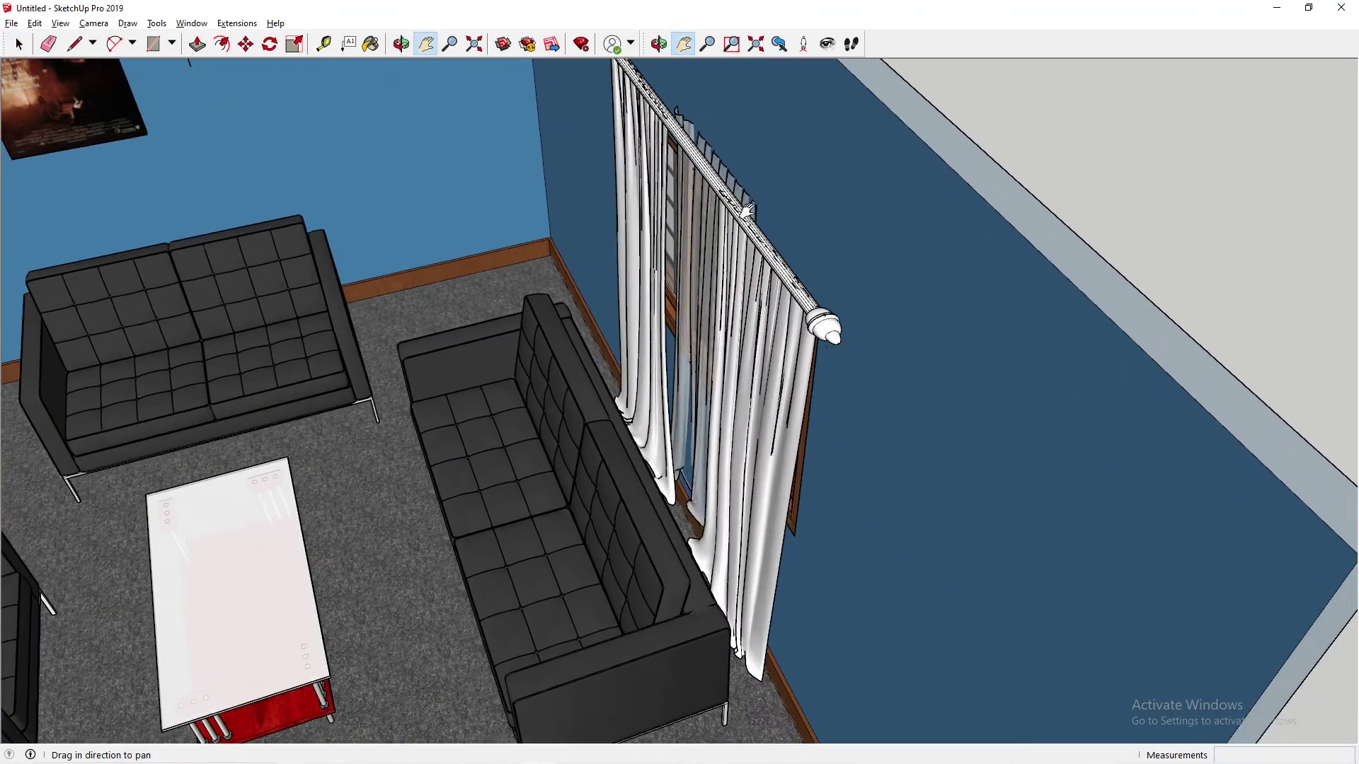
Undo the Killing Joke texture on the freestanding poster block outside the room.
scroll(637, 383, up, 4)
shift+middle_drag(637, 382, 737, 259)
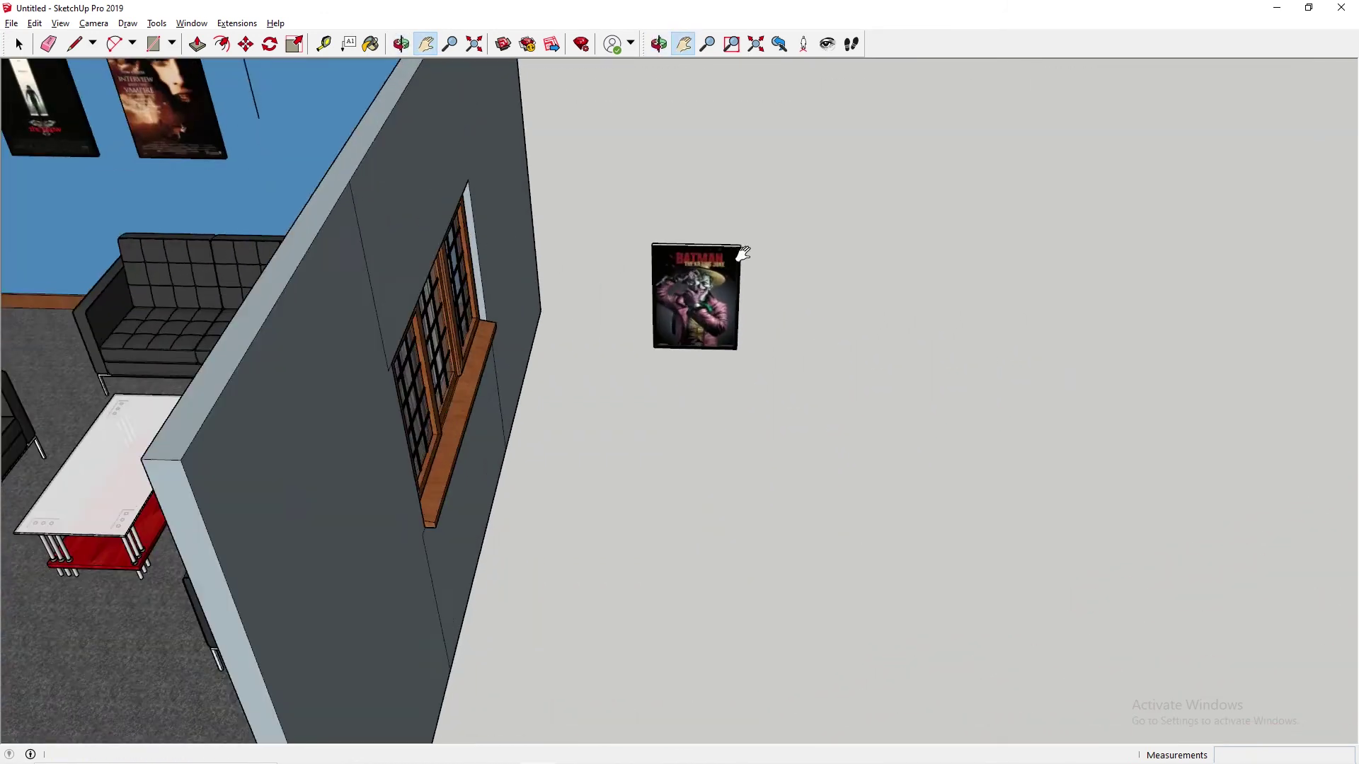
scroll(744, 405, up, 5)
middle_drag(744, 404, 737, 161)
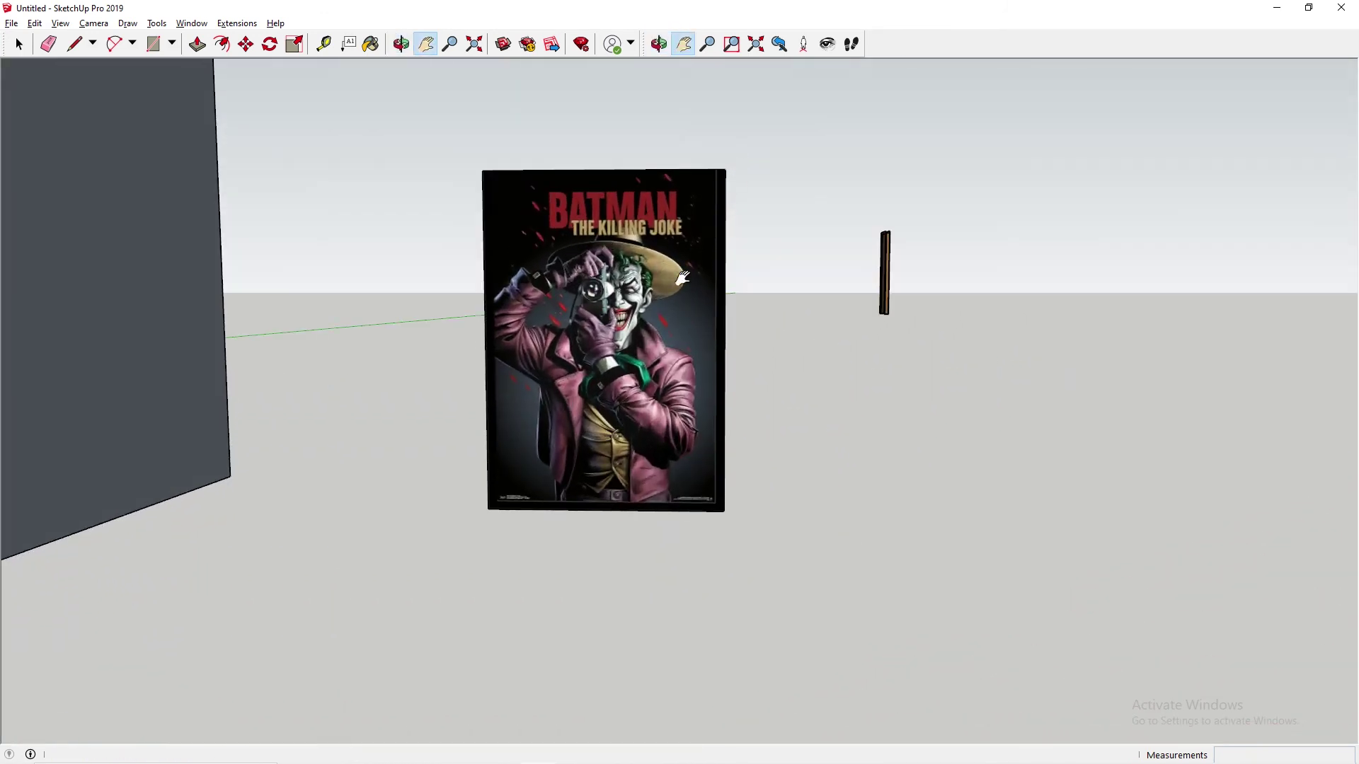
key(space)
click(651, 297)
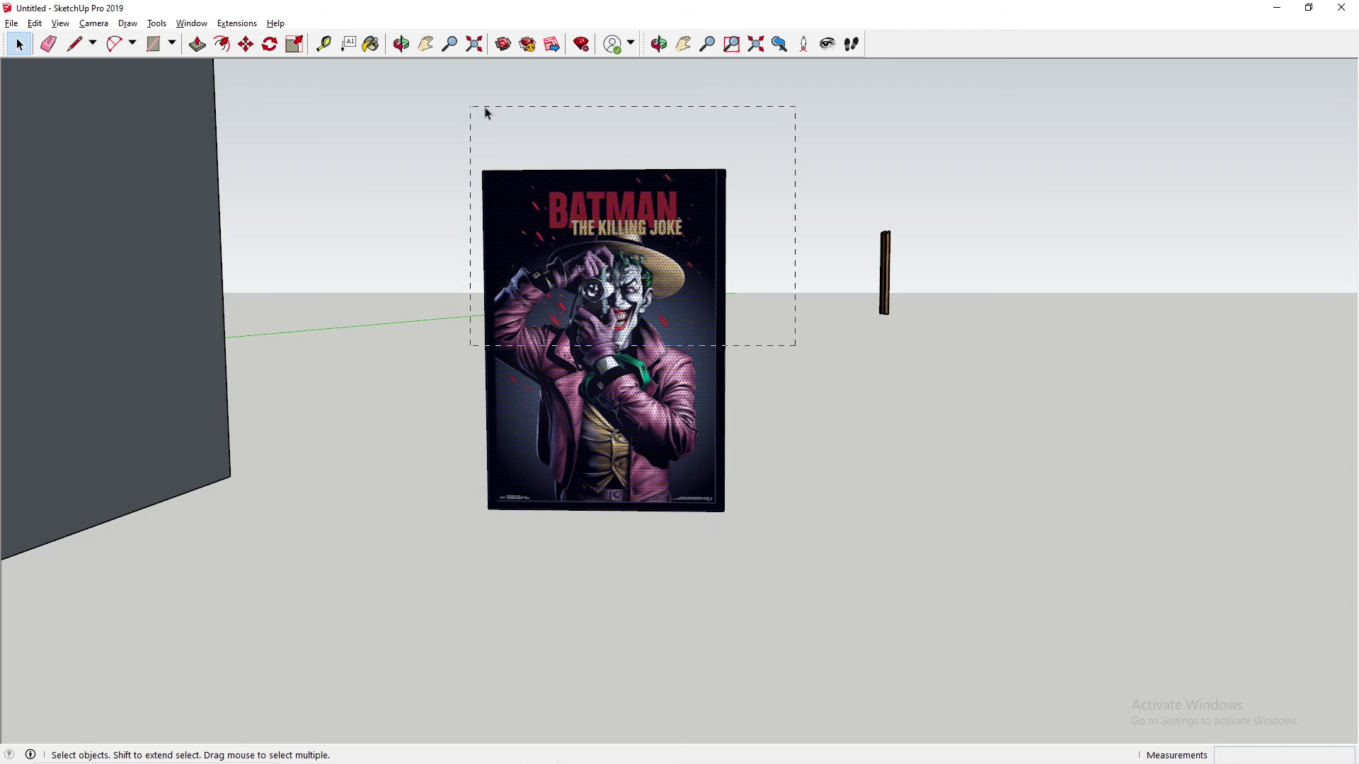
drag(748, 387, 745, 378)
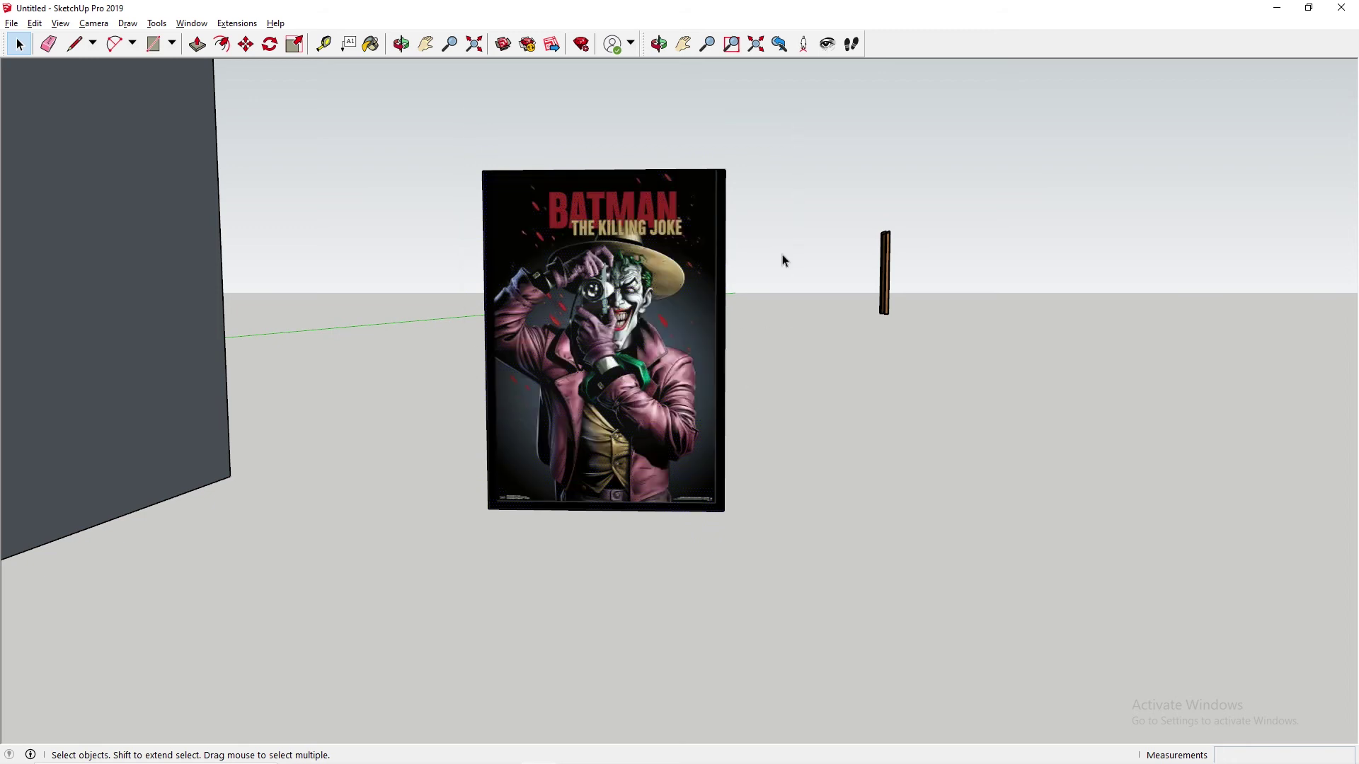
click(11, 24)
mouse_move(35, 23)
click(107, 168)
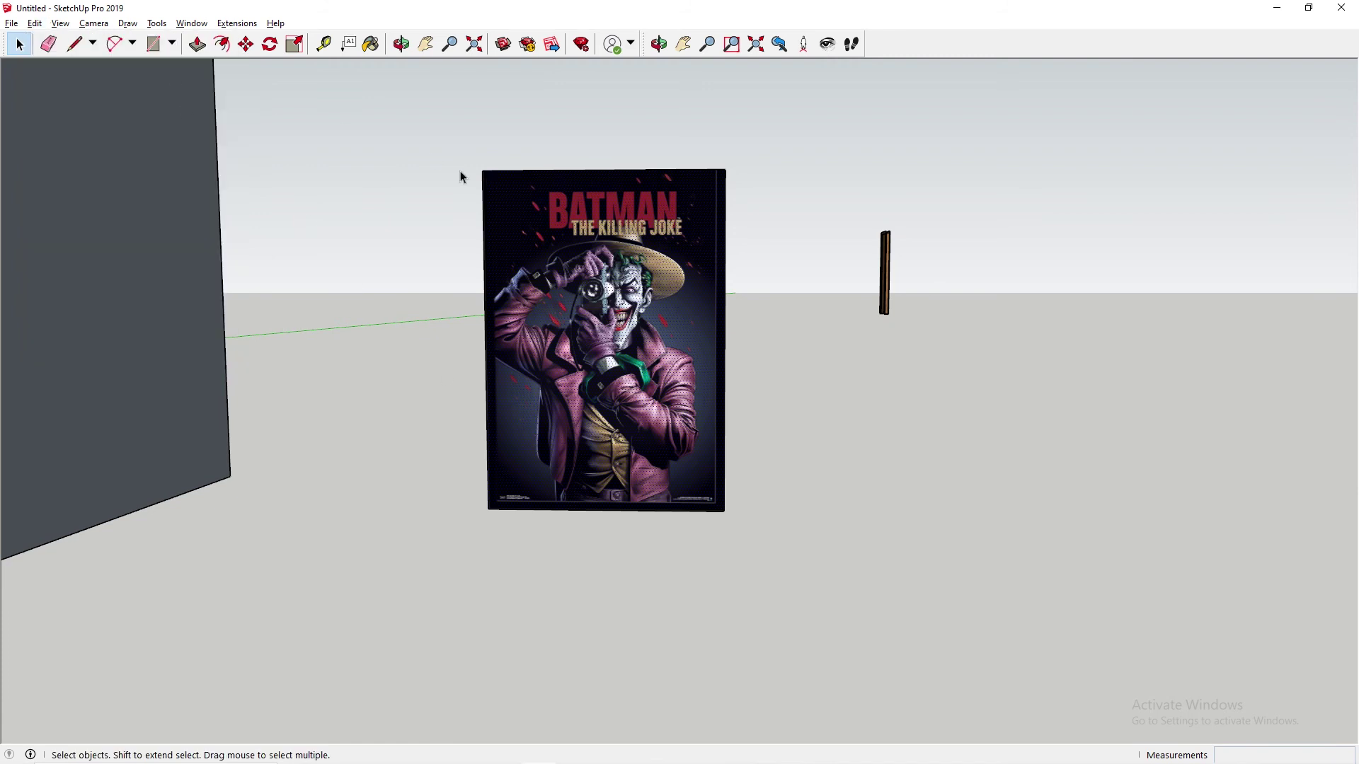
key(ctrl+z)
click(923, 462)
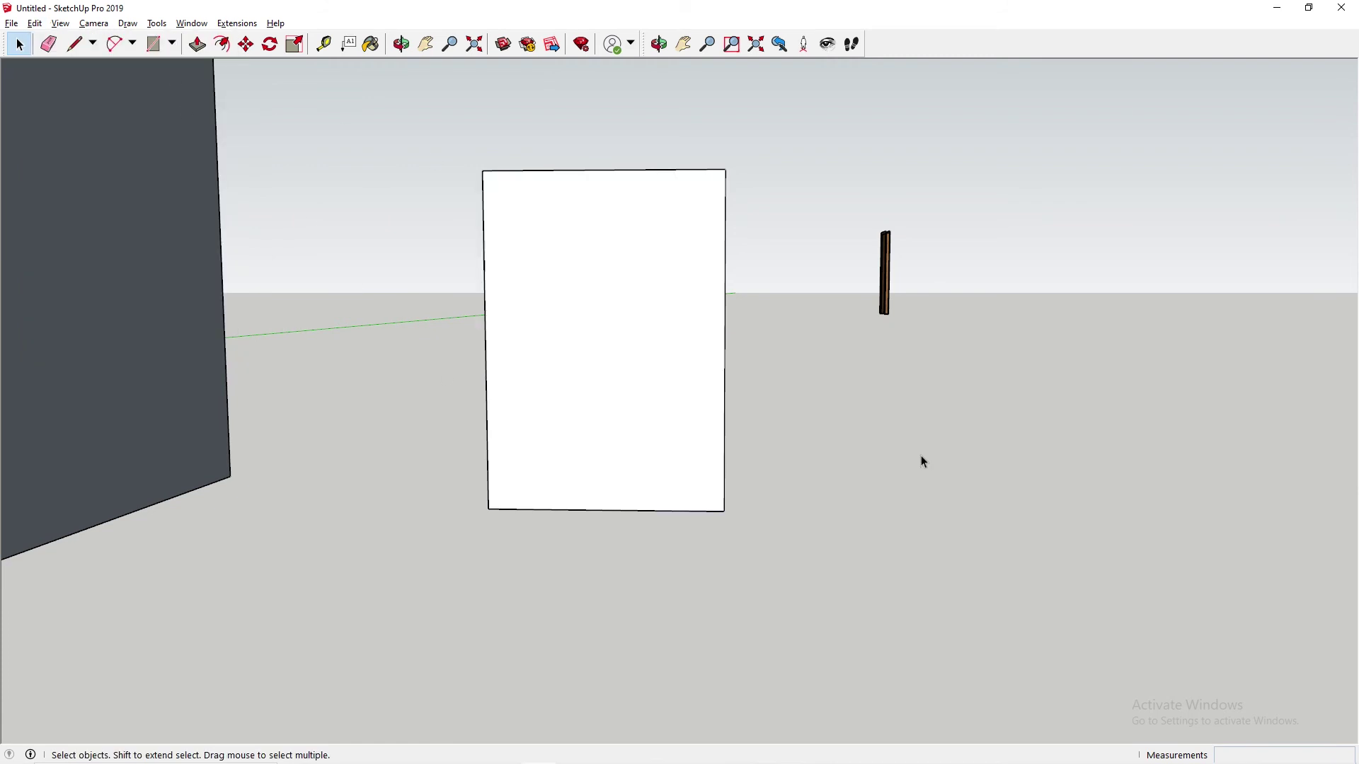
Import The Killing Joke Poster.jpg from the Joker Wall folder as an image, sizing it from the block's lower-left to upper-right corner.
click(5, 23)
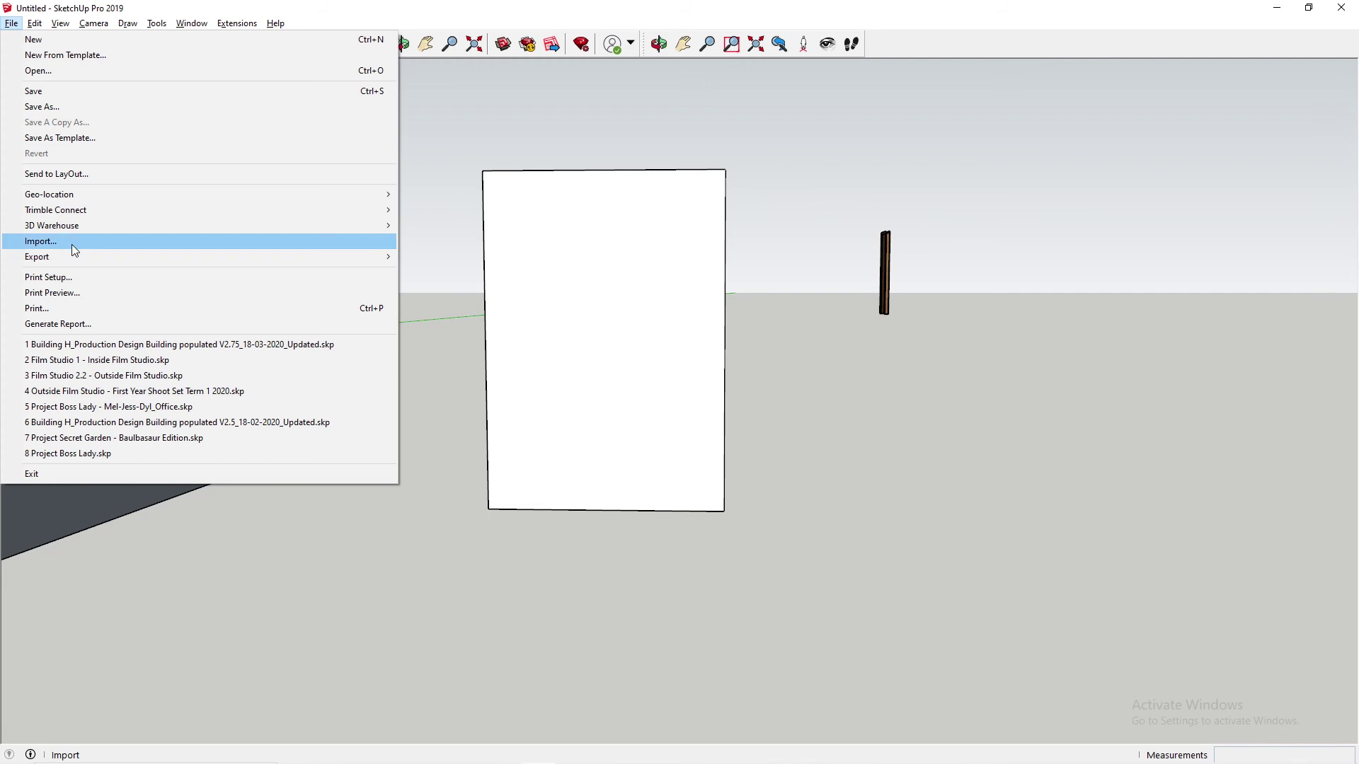
click(70, 244)
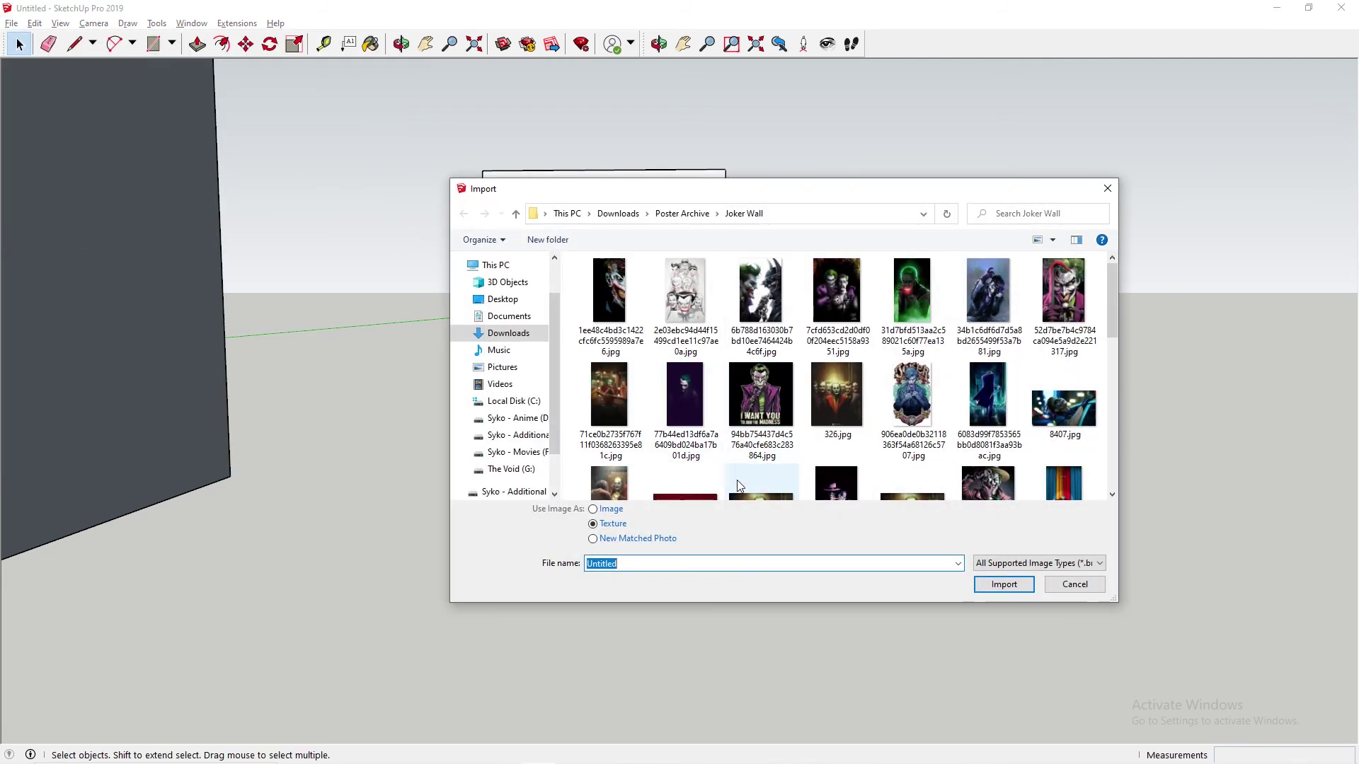
click(599, 509)
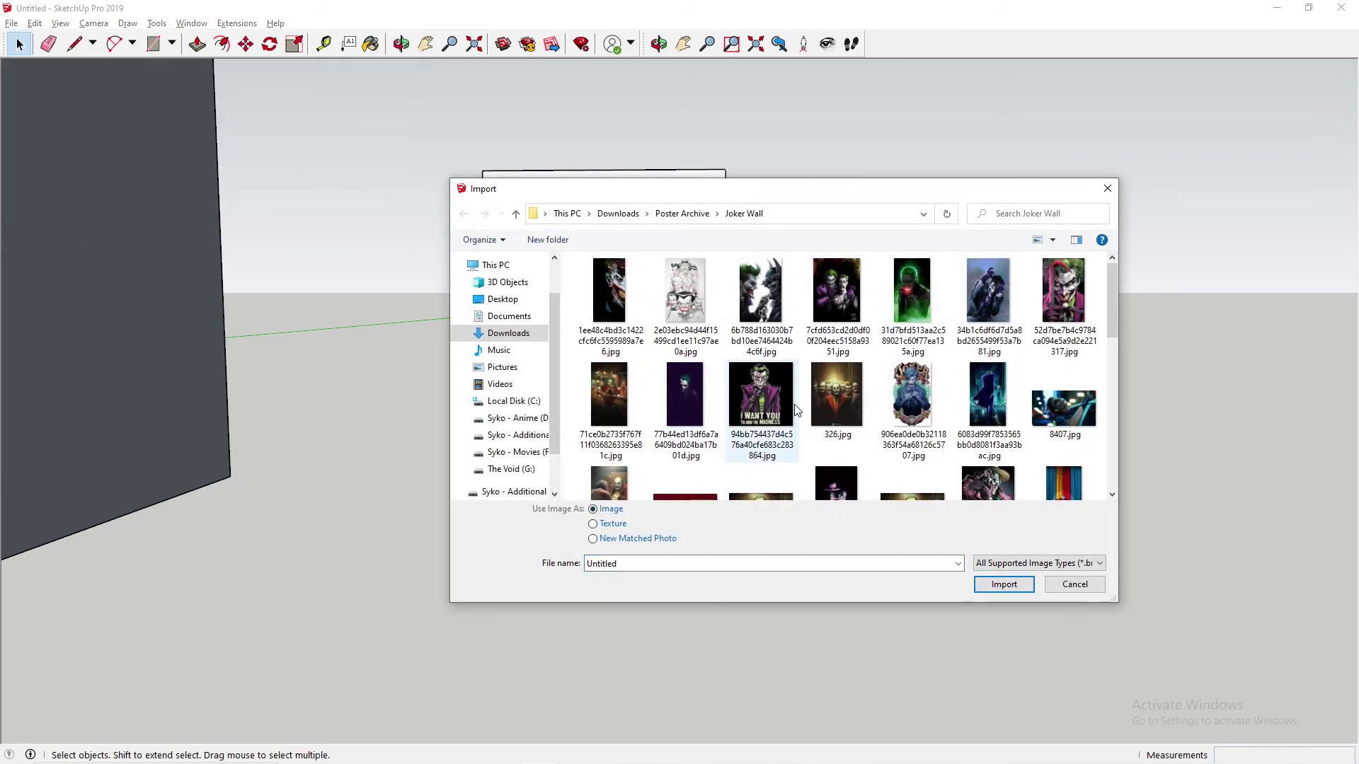
scroll(795, 405, down, 5)
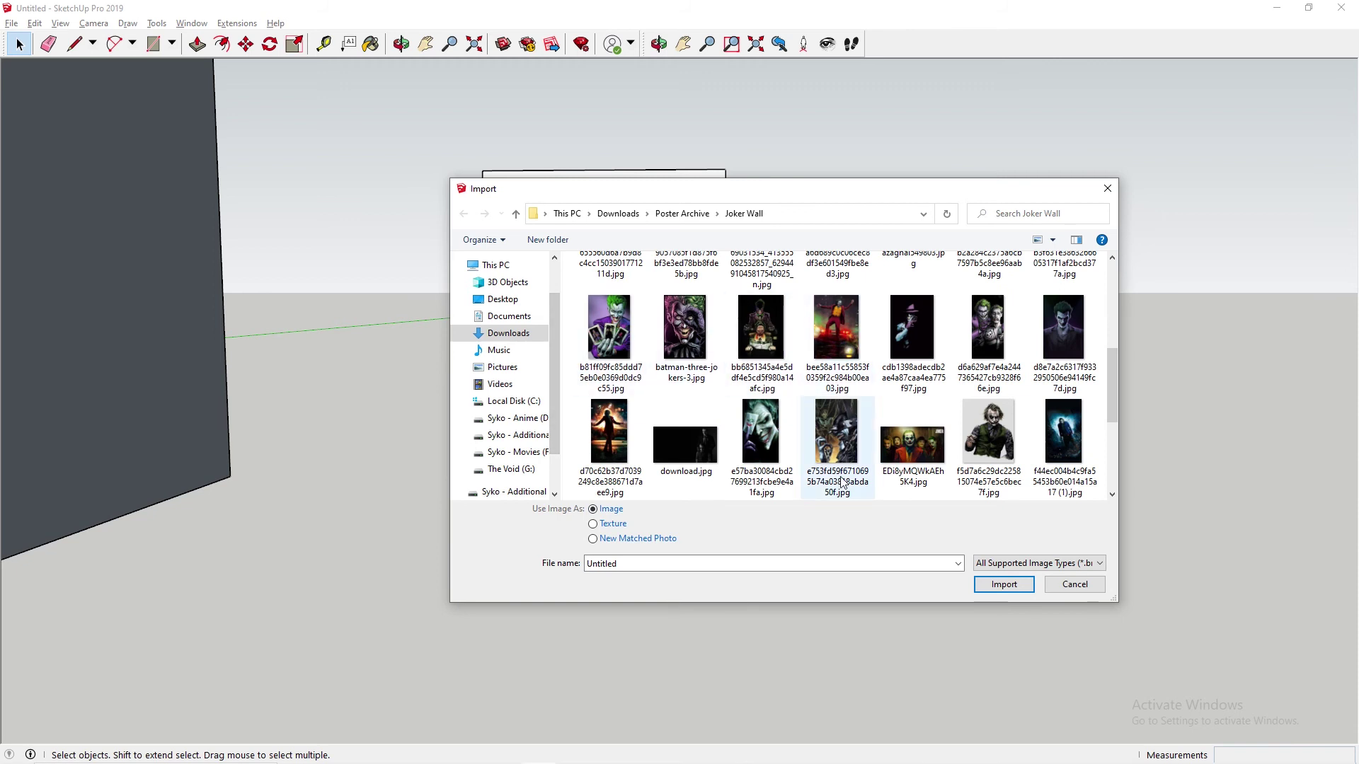
scroll(853, 396, down, 3)
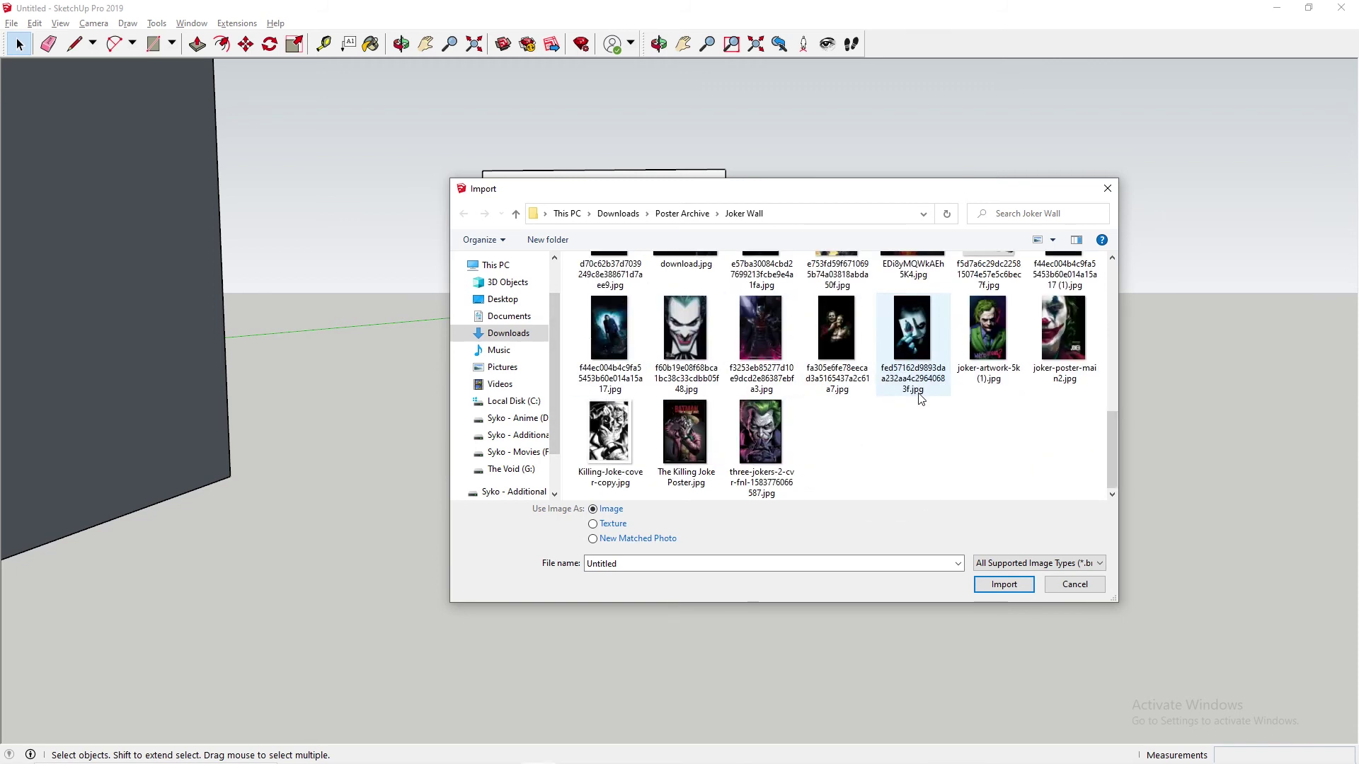
click(685, 434)
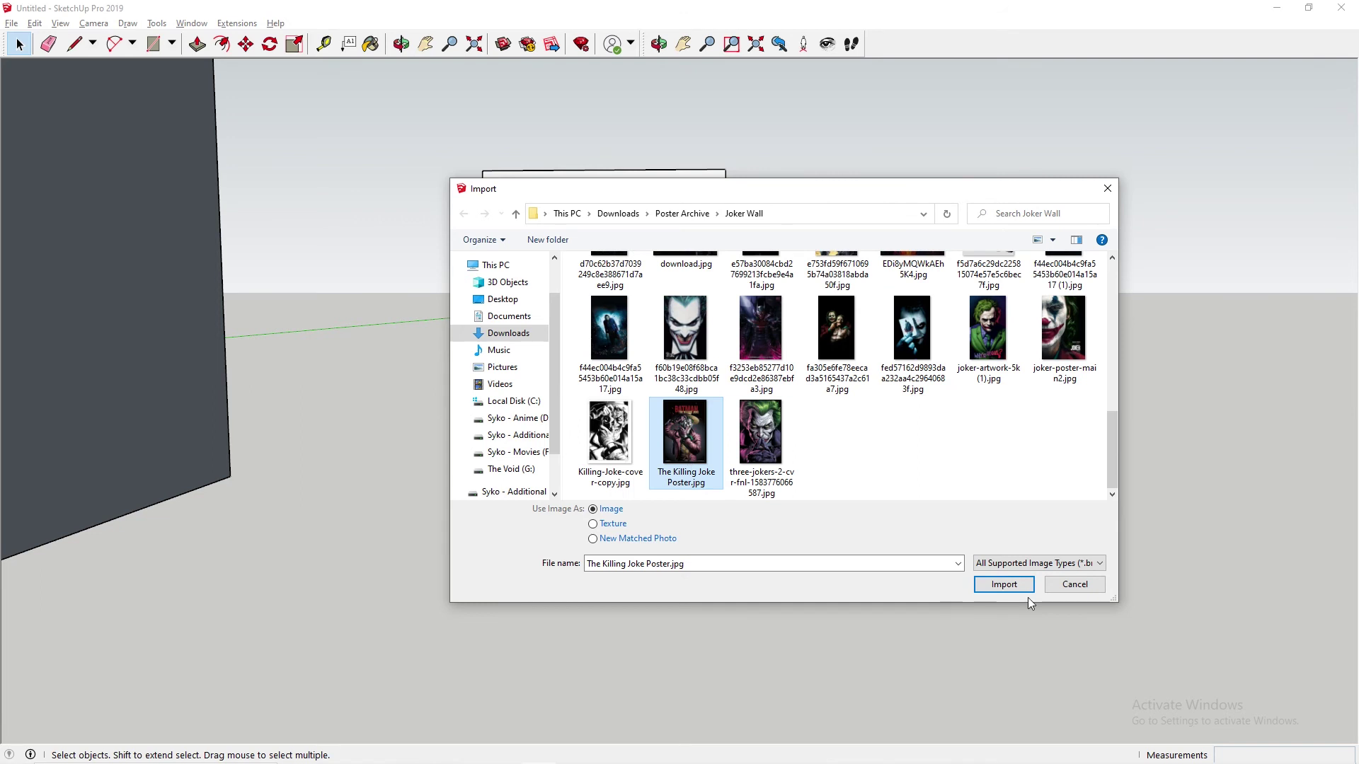
click(1004, 585)
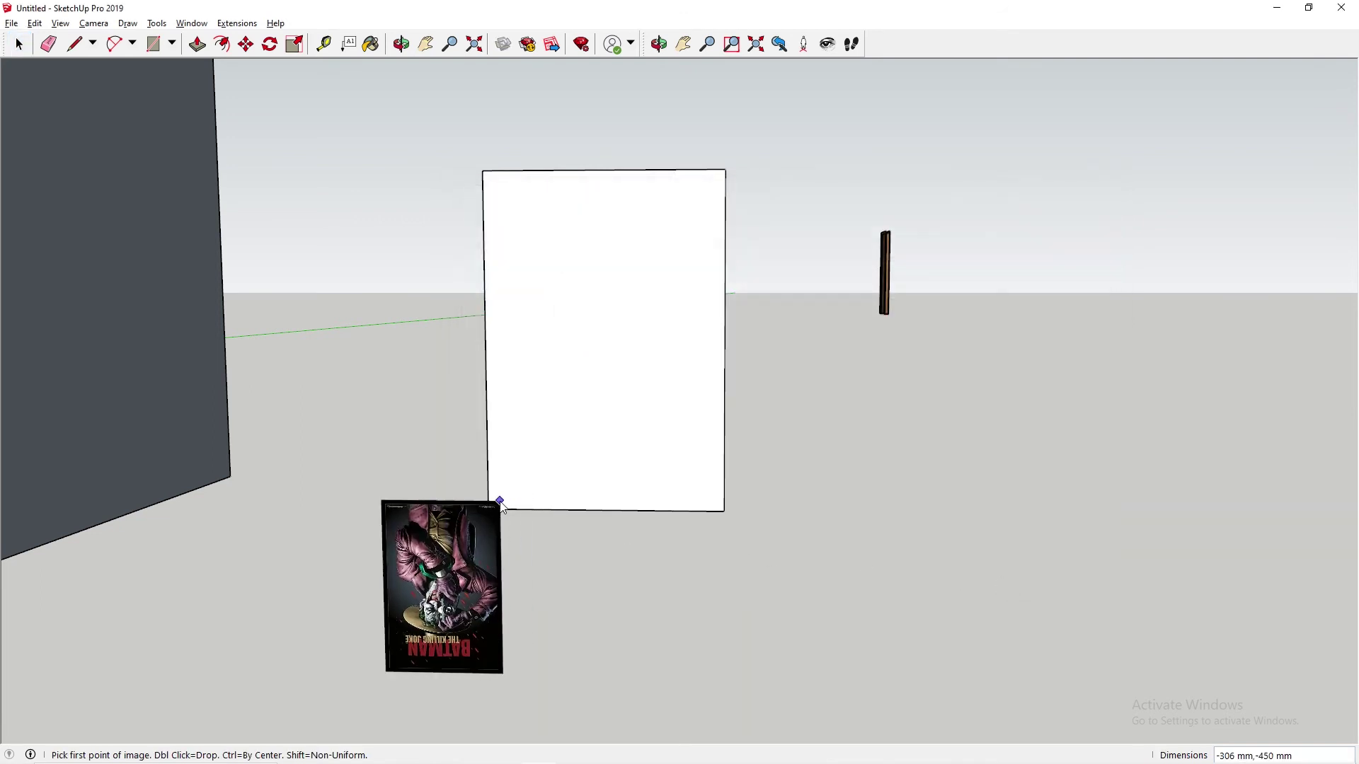
click(492, 508)
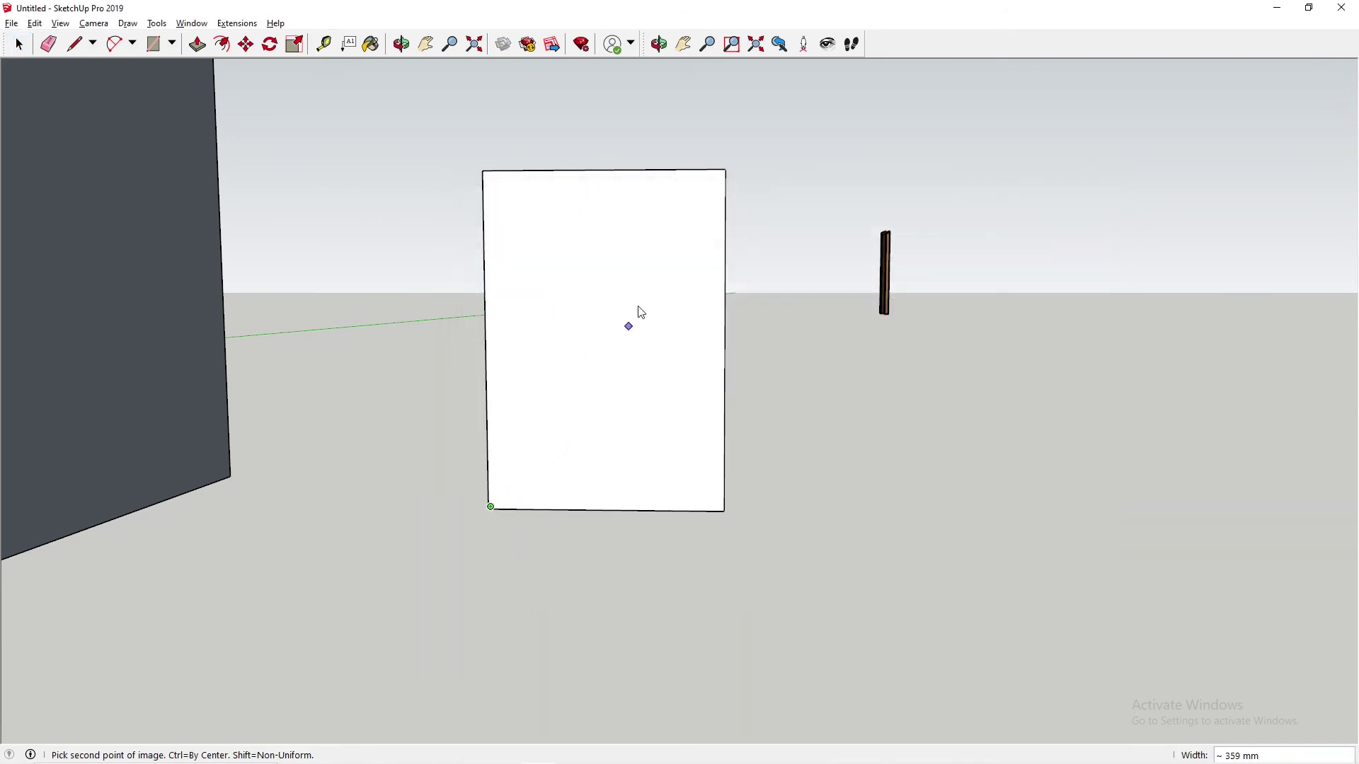
click(727, 174)
Move the poster image out to the block's front face, matching its lower-right corner to the block's lower-right corner.
middle_drag(727, 174, 413, 410)
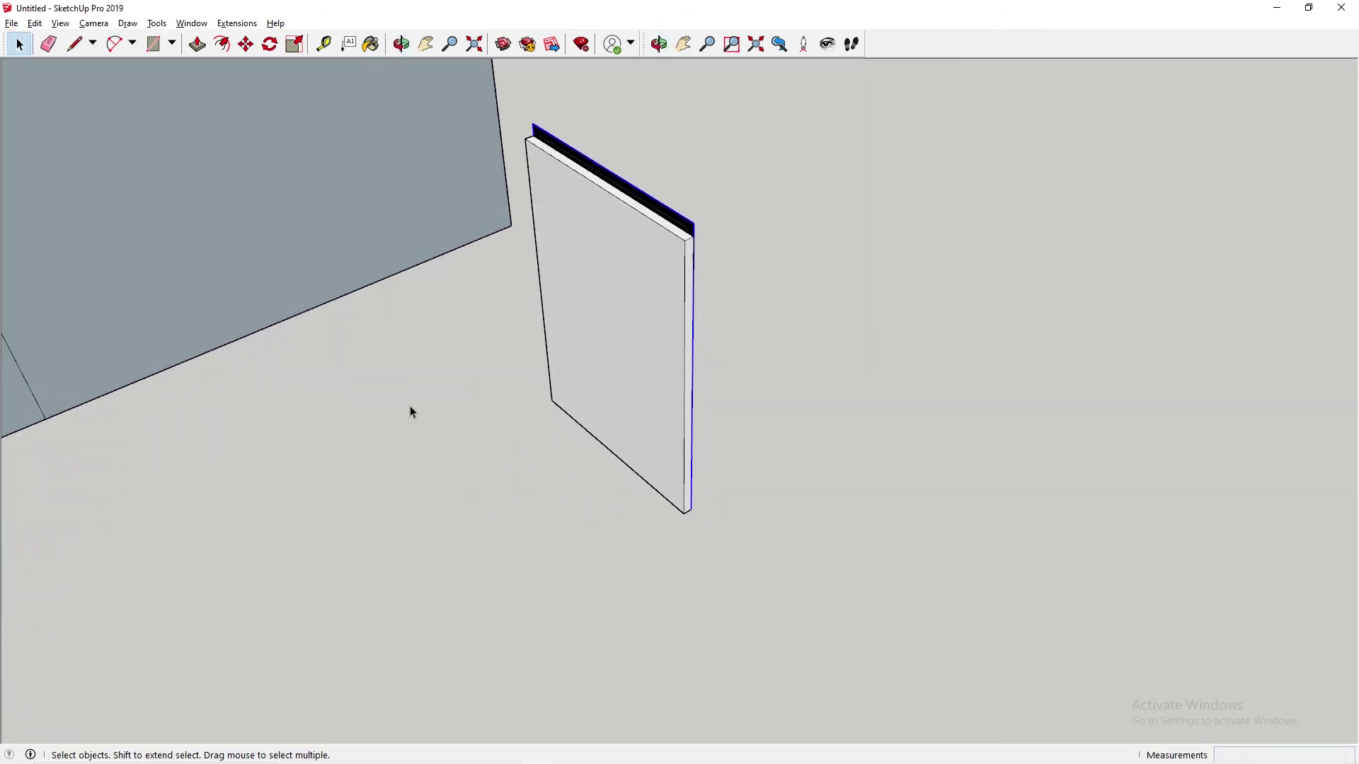
key(m)
click(662, 213)
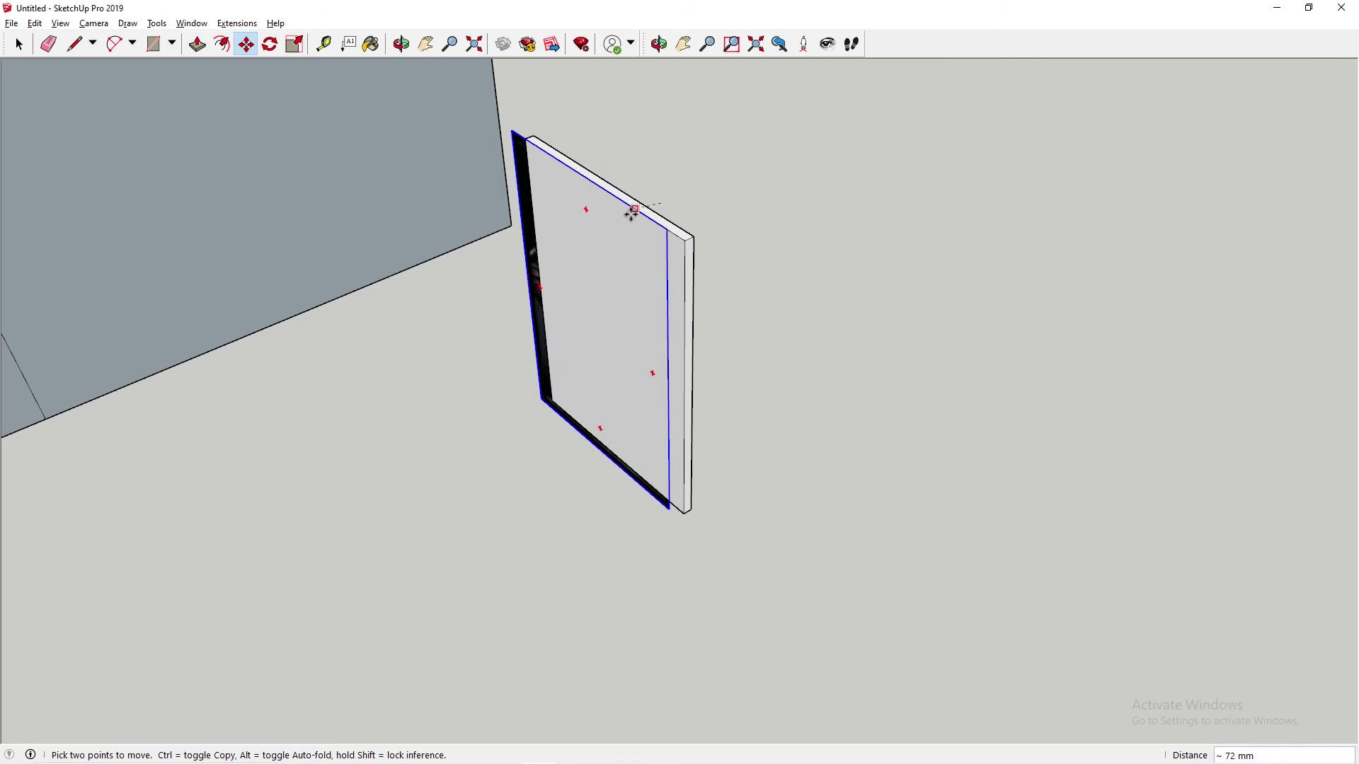
click(622, 230)
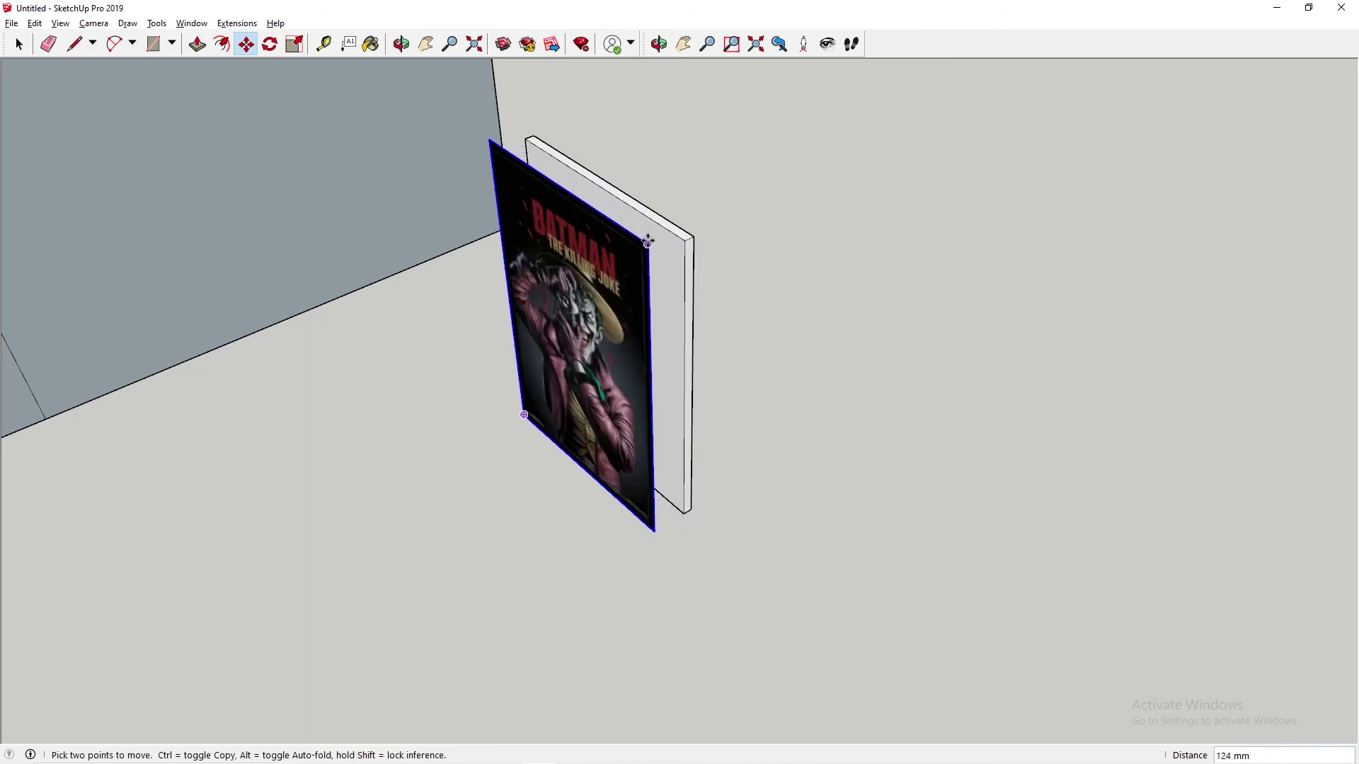
click(648, 242)
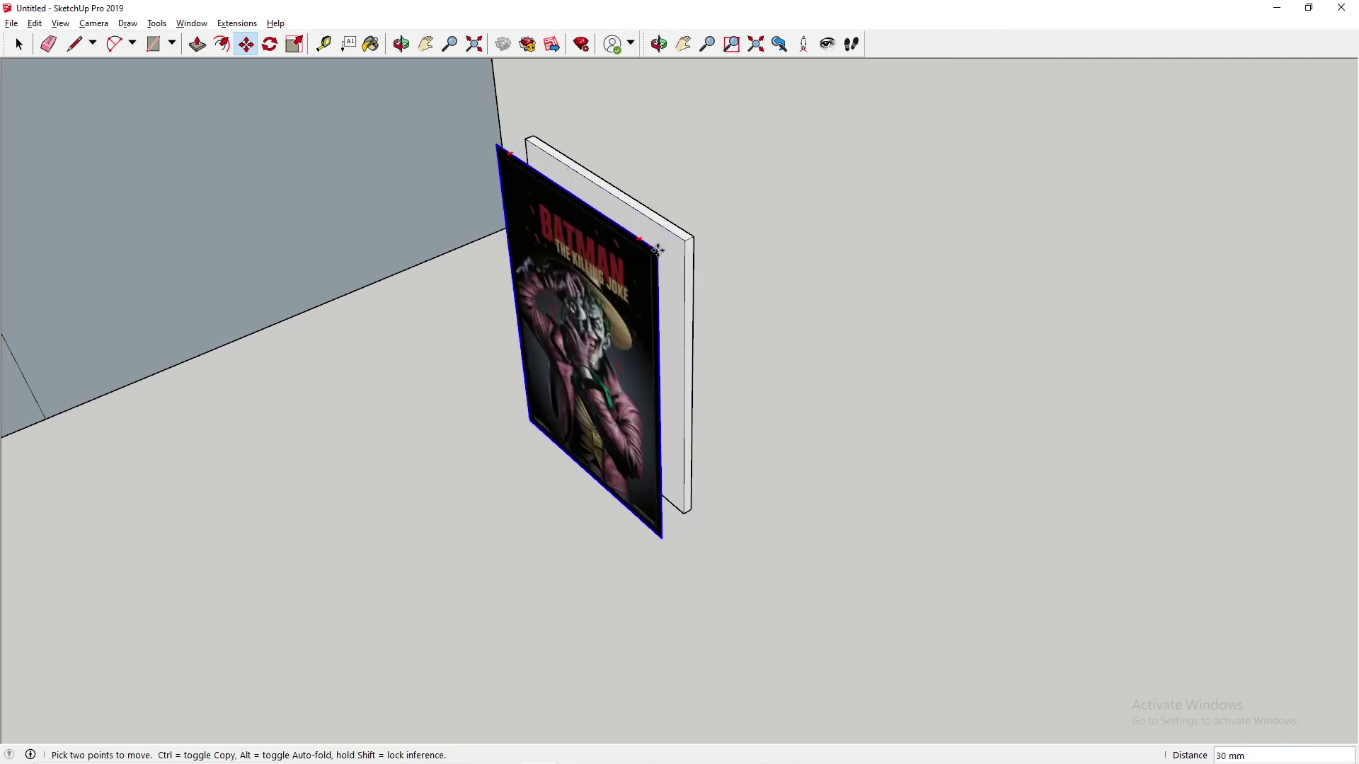
click(662, 537)
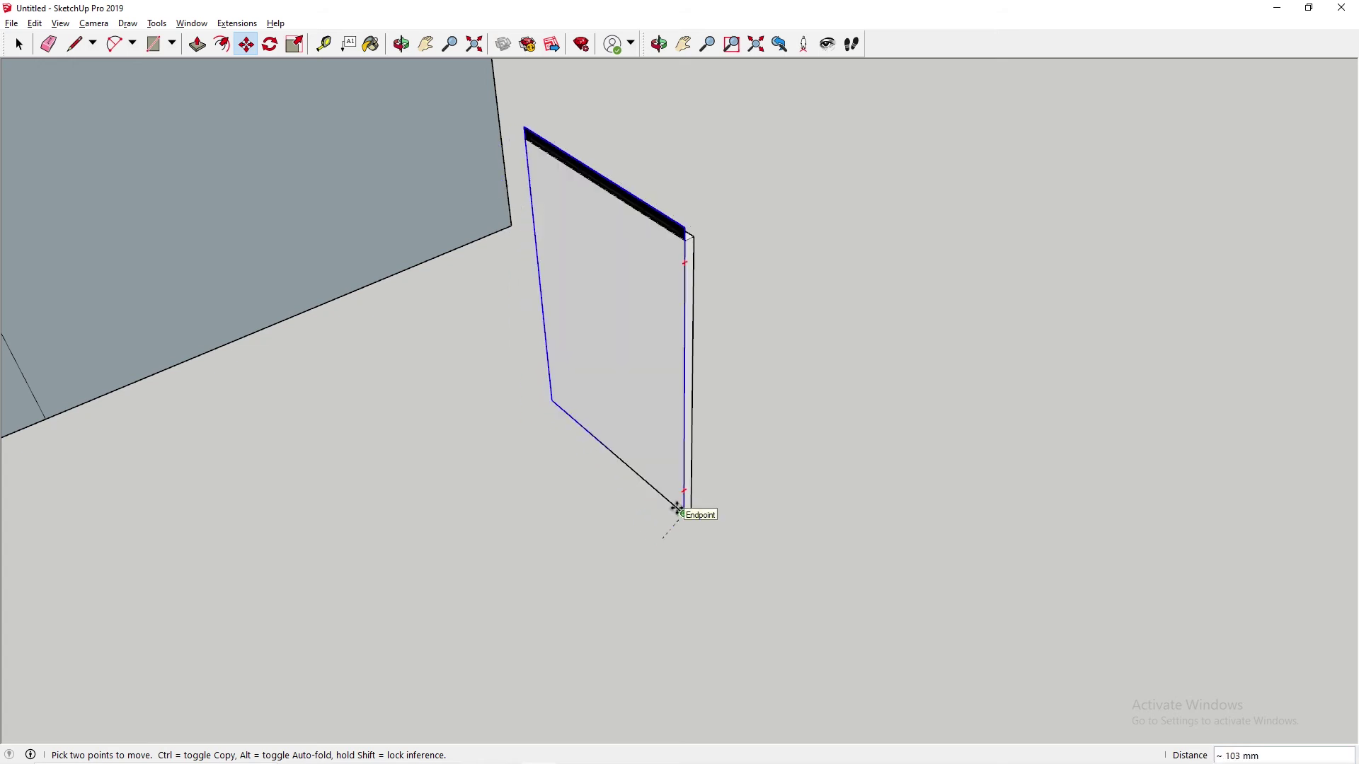
Delete the block's front face that covers the poster image.
key(space)
click(598, 265)
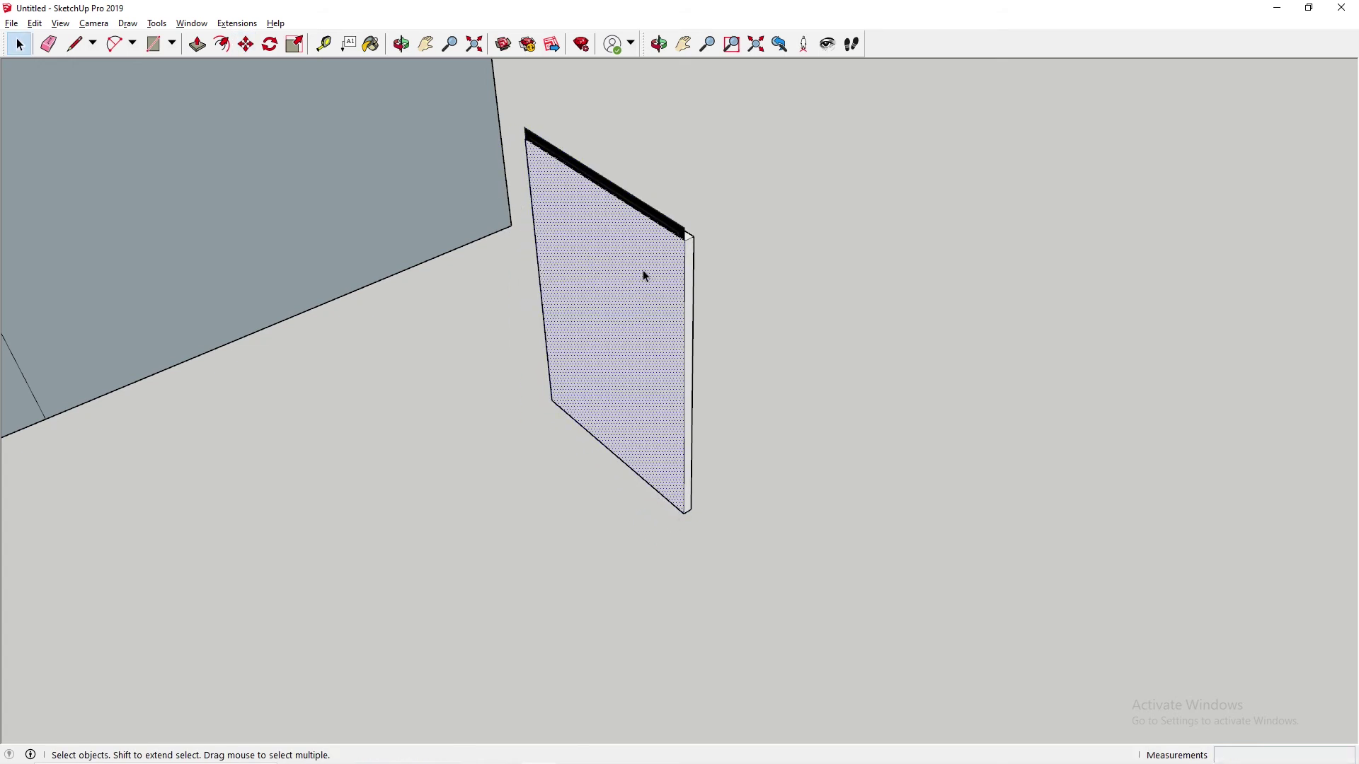
key(Delete)
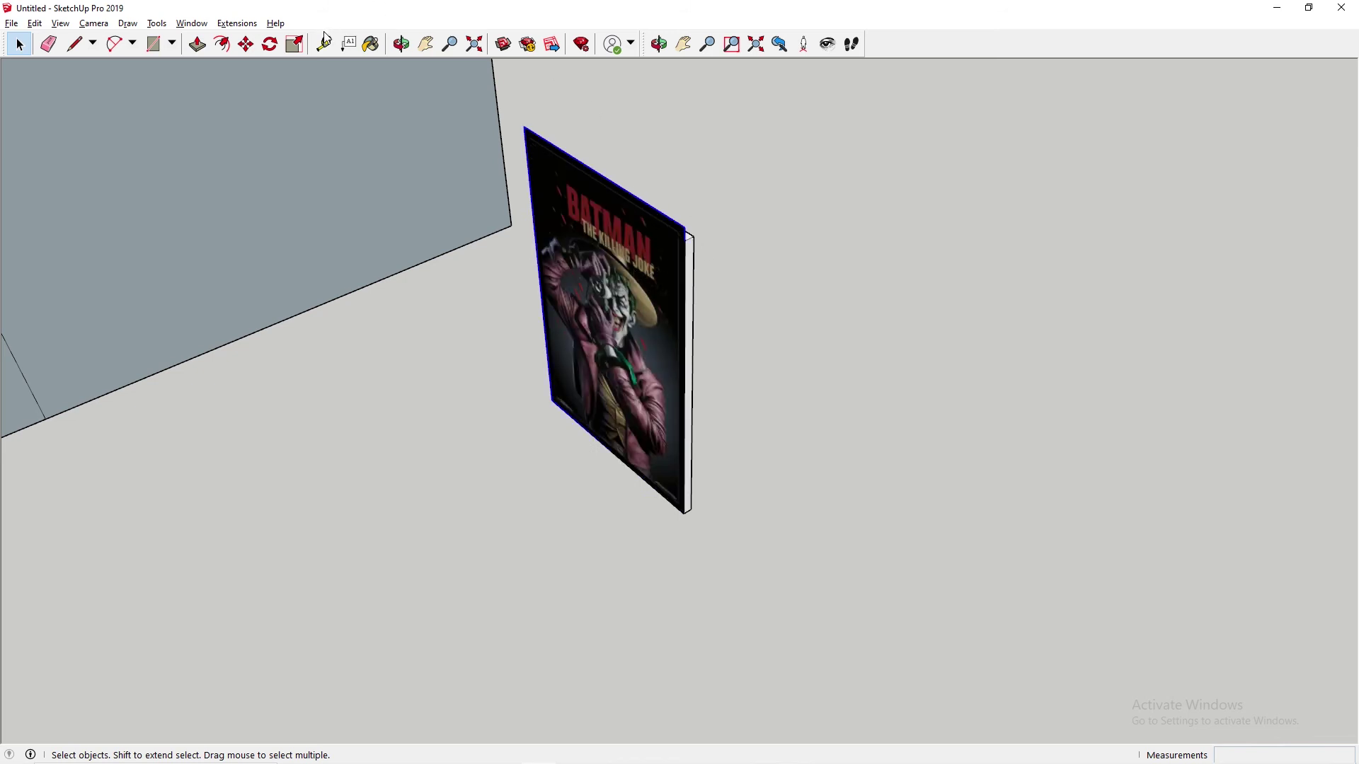
Scale the poster image down in height so its top edge meets the block's top edge.
click(295, 44)
drag(599, 174, 663, 225)
middle_drag(663, 225, 904, 247)
key(space)
click(898, 312)
middle_drag(899, 316, 681, 279)
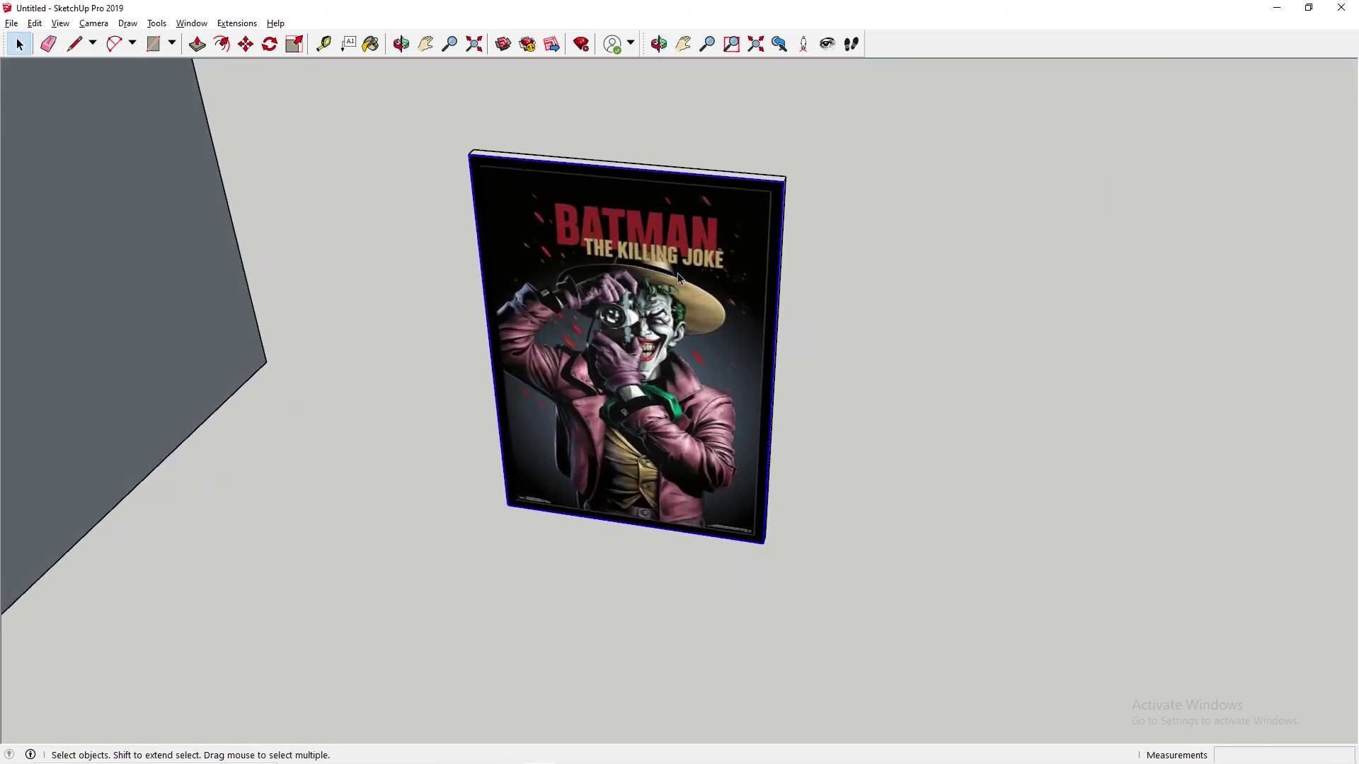
Select the whole block with its poster image and make it a component.
middle_drag(758, 165, 808, 233)
click(631, 245)
right_click(790, 225)
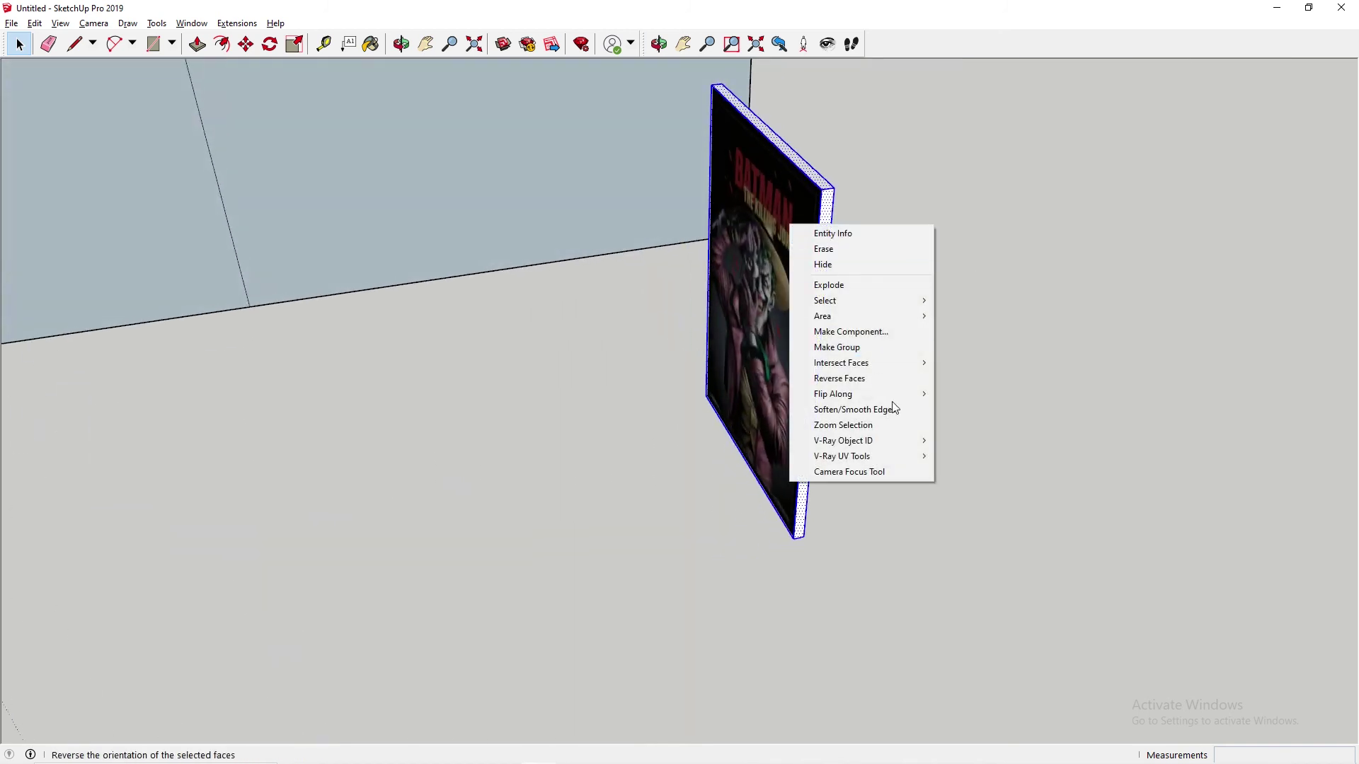
click(869, 332)
click(692, 538)
click(929, 342)
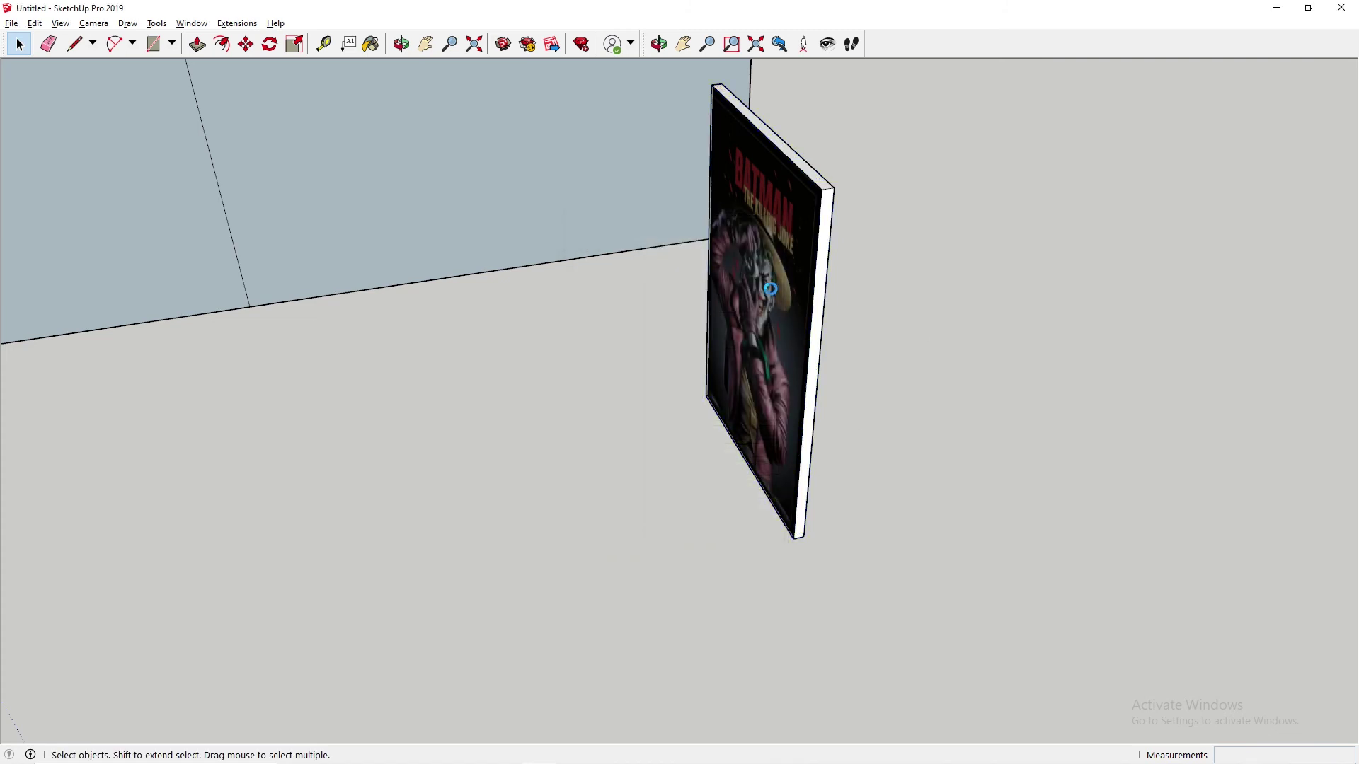
Paint the sides and back of the block inside the poster component with black from Colors-Named.
double_click(829, 246)
middle_drag(869, 245, 635, 199)
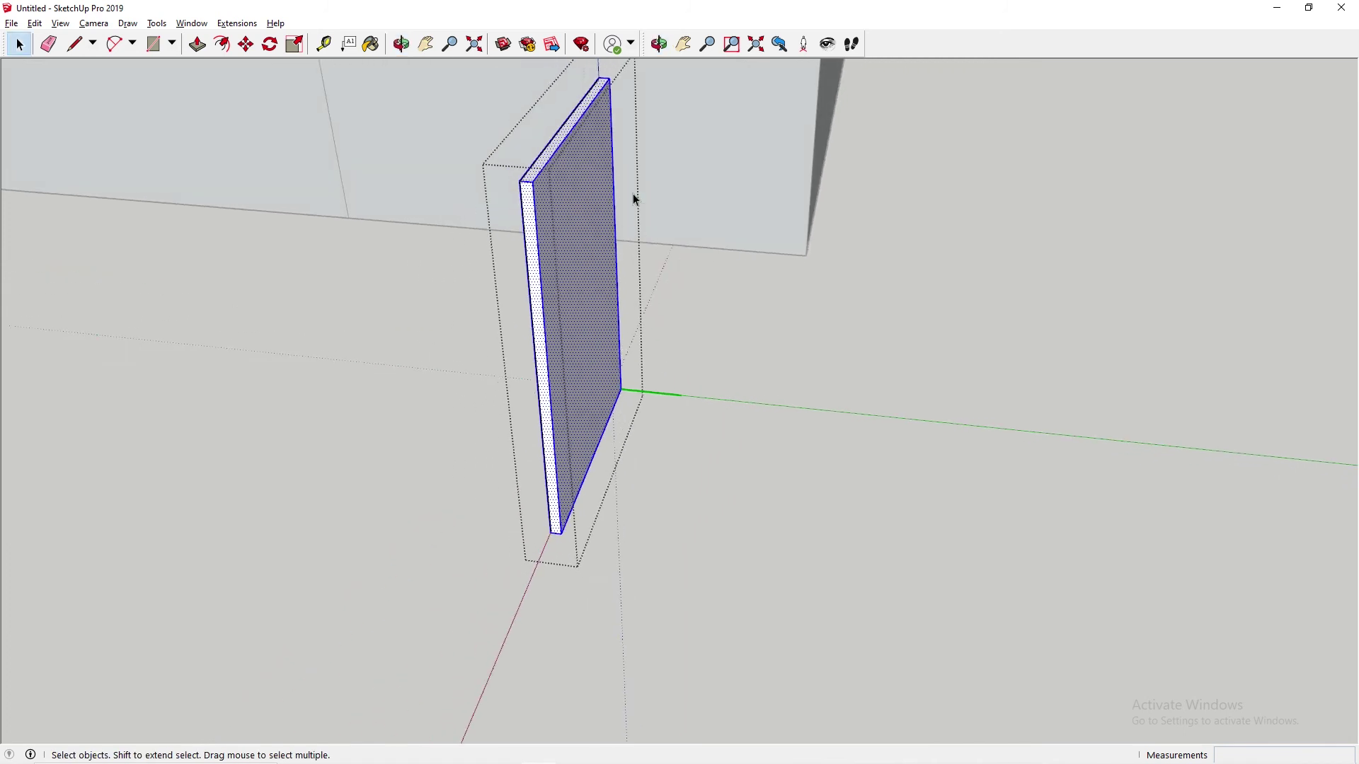
click(372, 44)
scroll(1270, 406, down, 15)
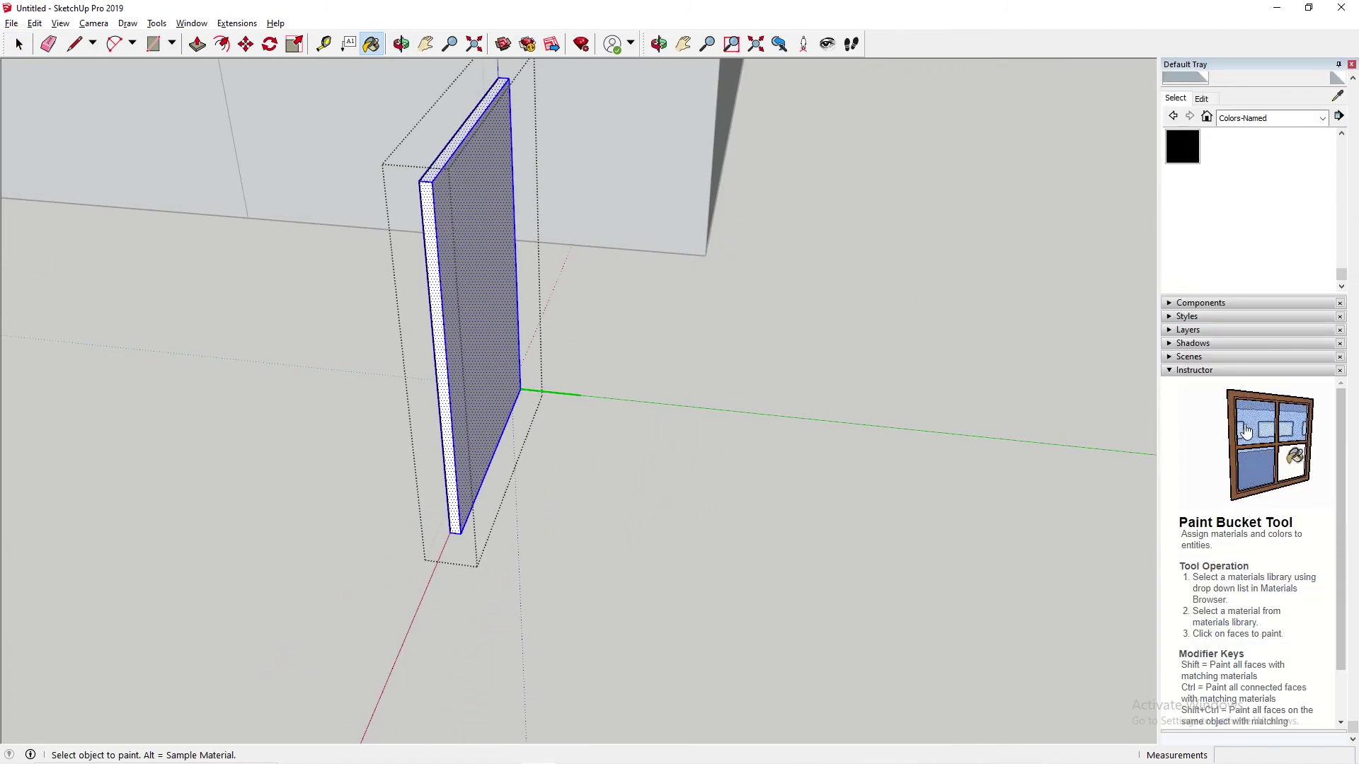
click(1183, 160)
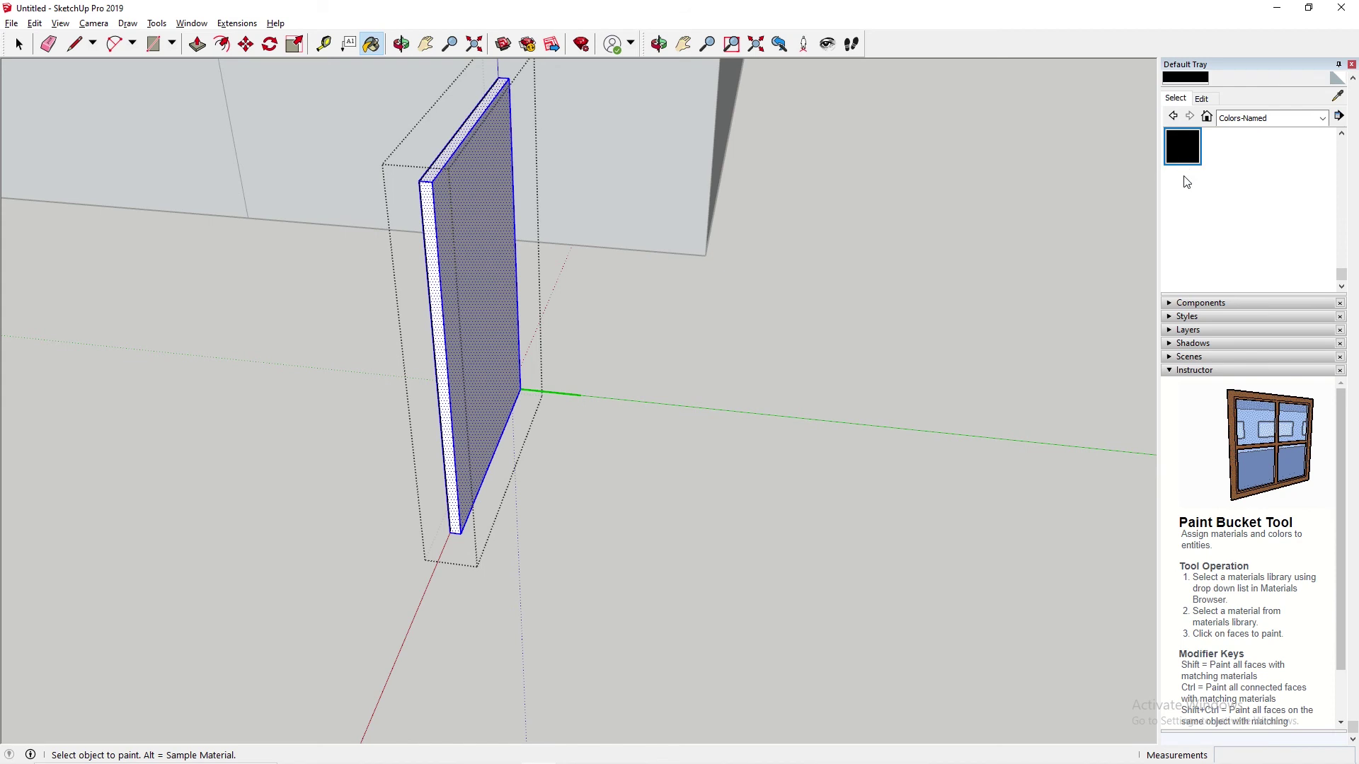
click(438, 256)
mouse_move(419, 254)
middle_down()
mouse_move(878, 249)
mouse_move(852, 257)
middle_up()
key(space)
click(910, 238)
click(852, 256)
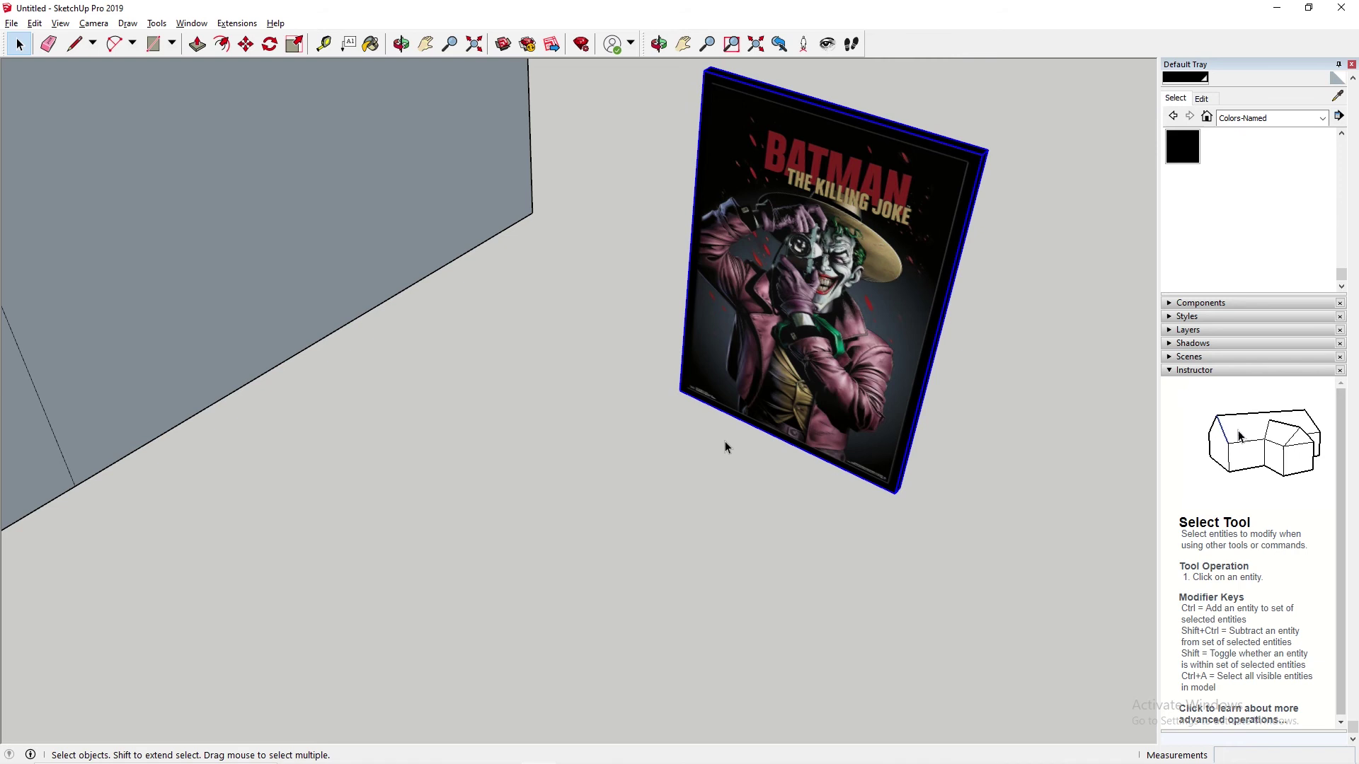
Move the Killing Joke poster component from outside into the room, to the back wall beside the curtains.
middle_drag(726, 448, 453, 646)
click(453, 647)
click(814, 287)
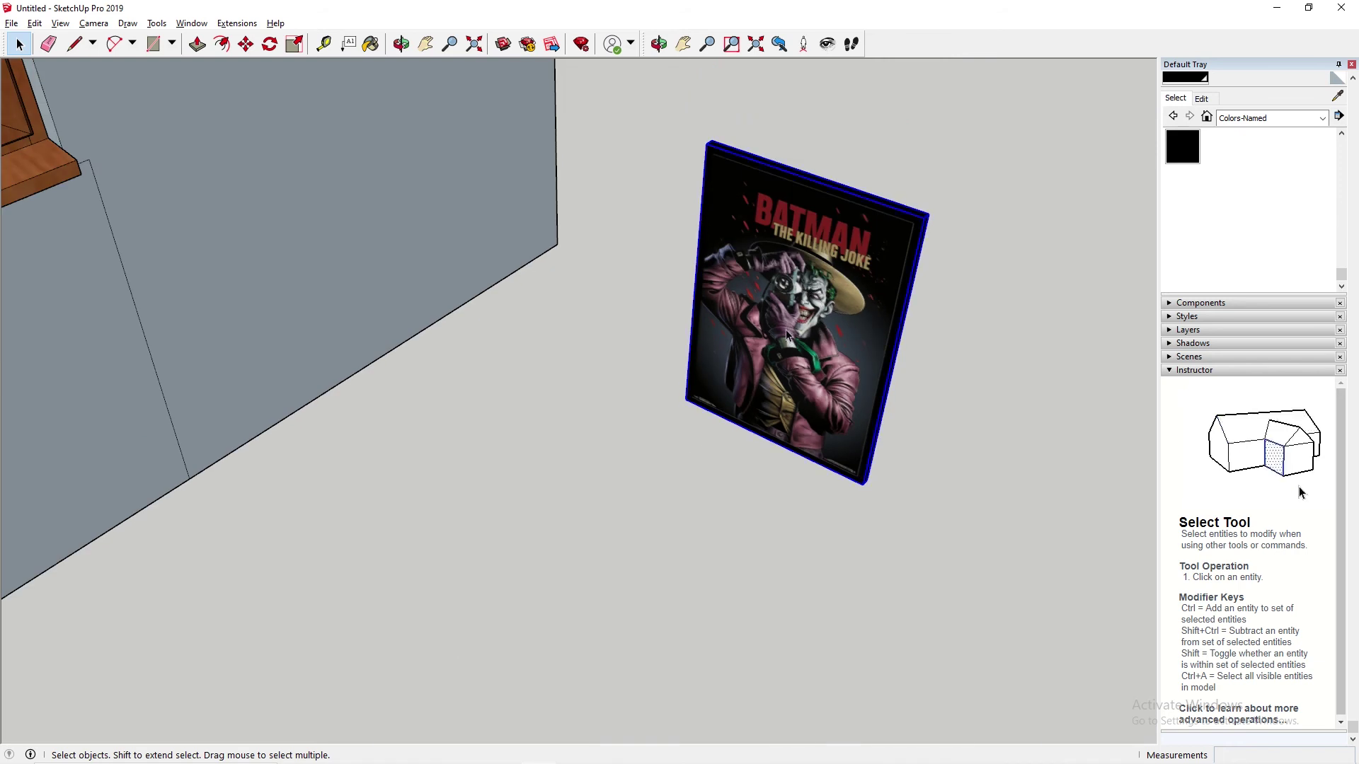
key(m)
scroll(758, 329, down, 2)
scroll(758, 329, down, 5)
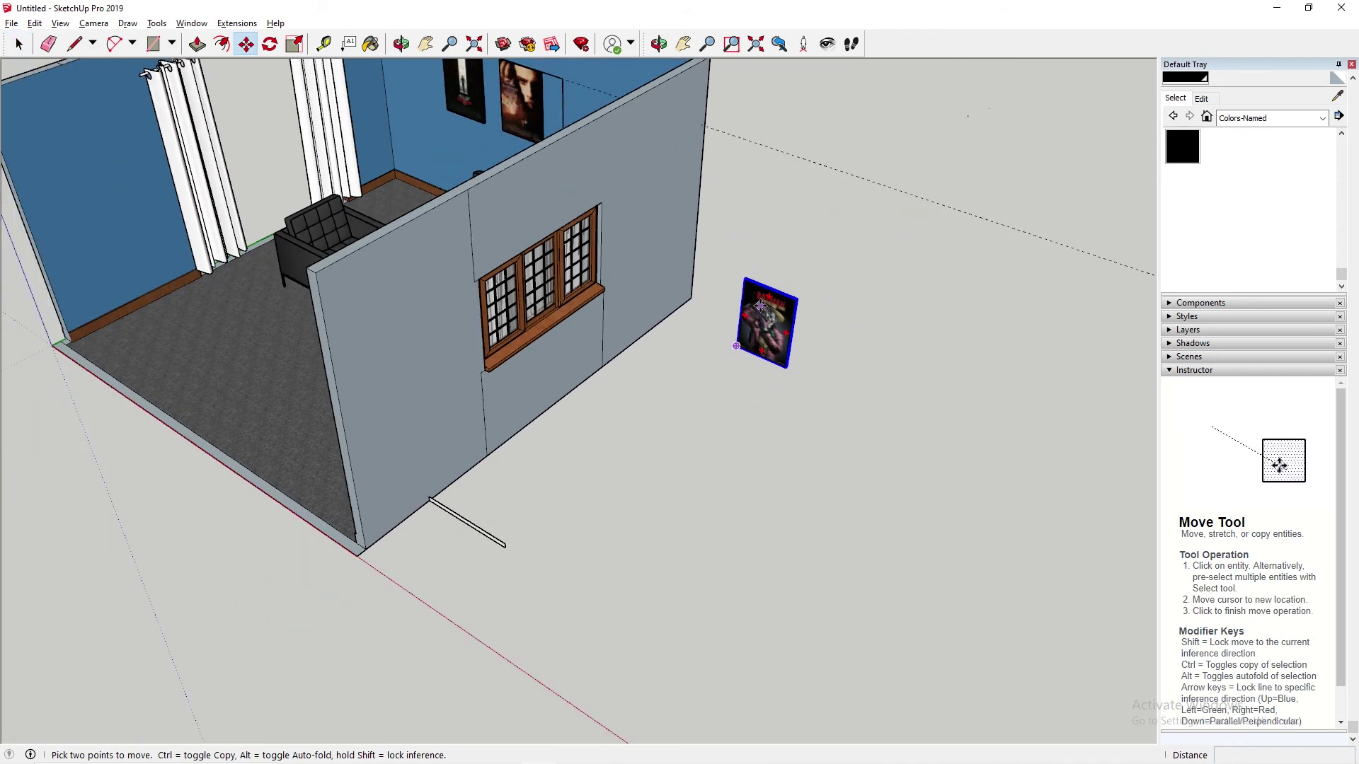
click(759, 330)
click(392, 167)
middle_drag(393, 167, 765, 262)
scroll(191, 301, up, 4)
scroll(210, 309, up, 2)
scroll(213, 296, down, 1)
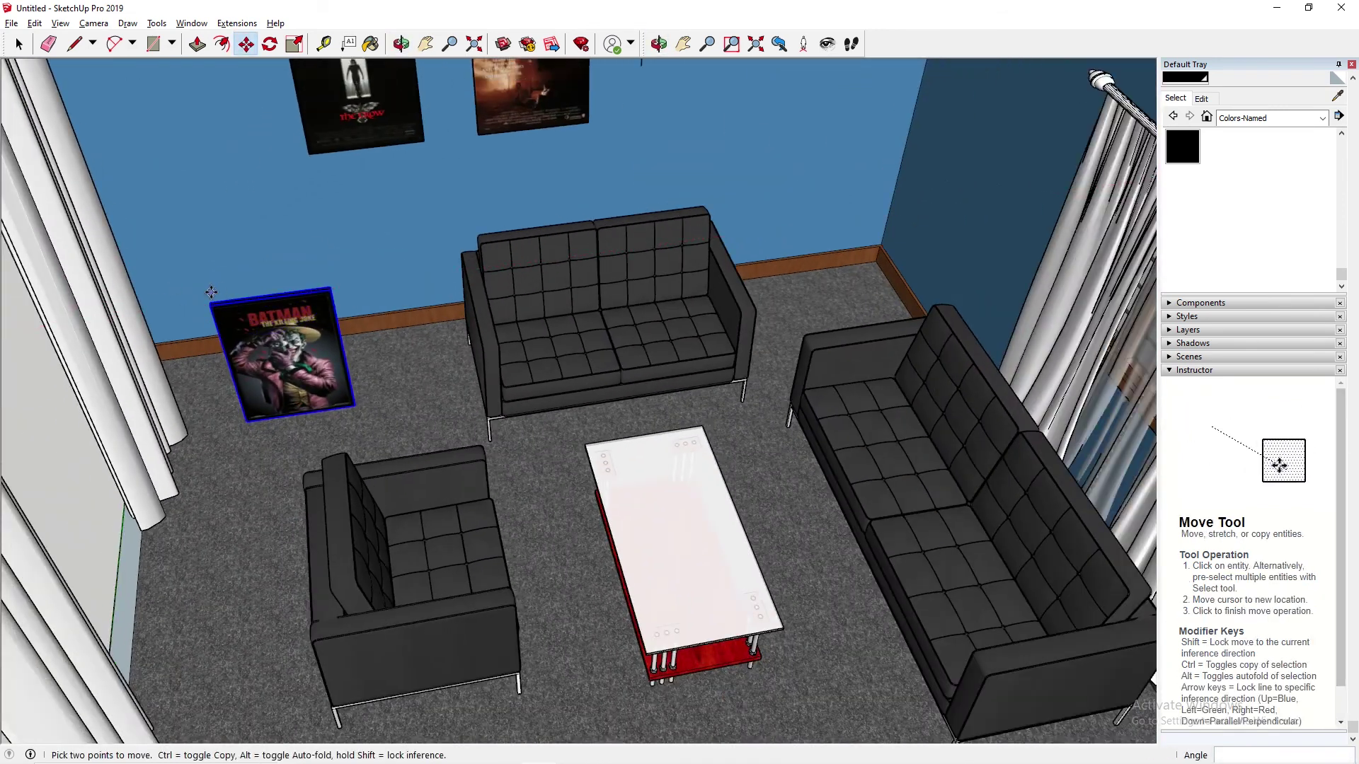
Hang the Killing Joke poster right of the Interview with the Vampire poster, snapping its upper-left corner to the spacing line's end.
click(213, 296)
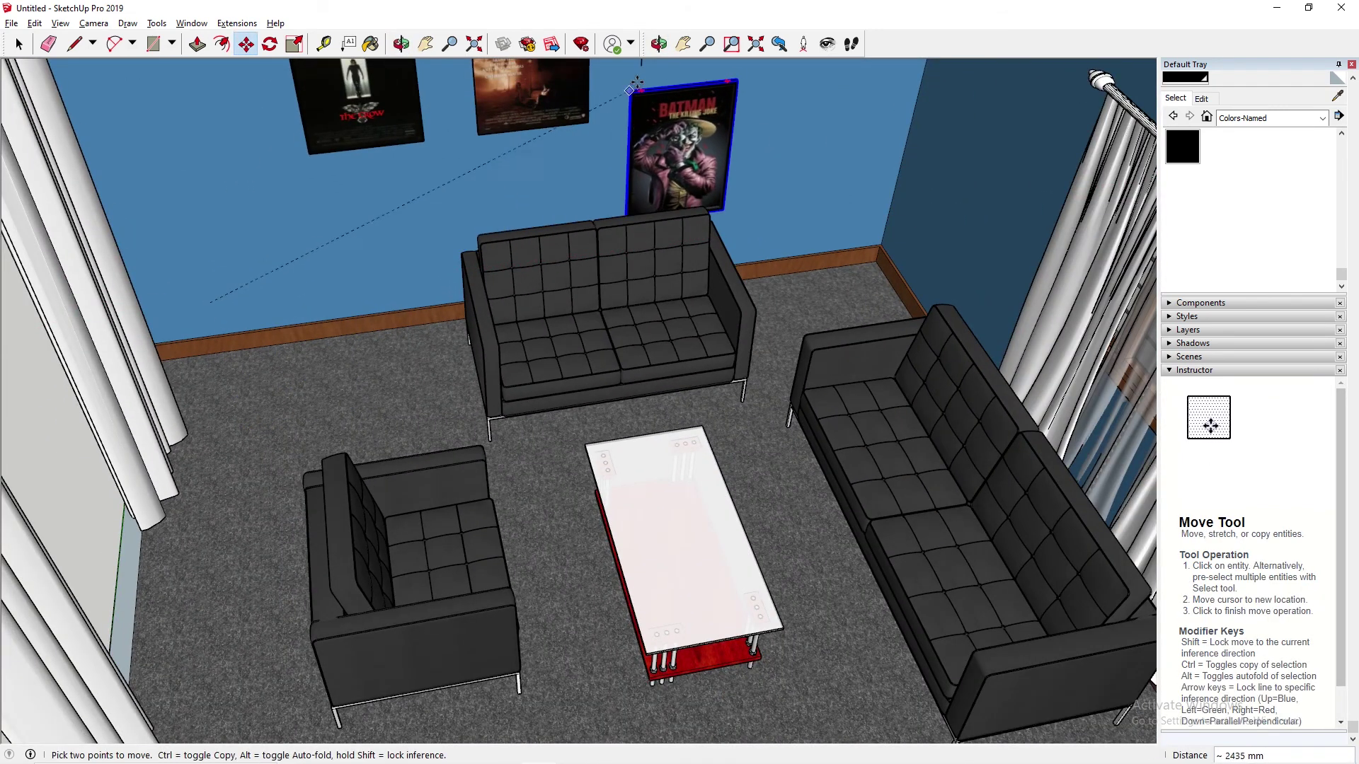
shift+middle_drag(643, 145, 519, 378)
scroll(519, 377, up, 3)
key(m)
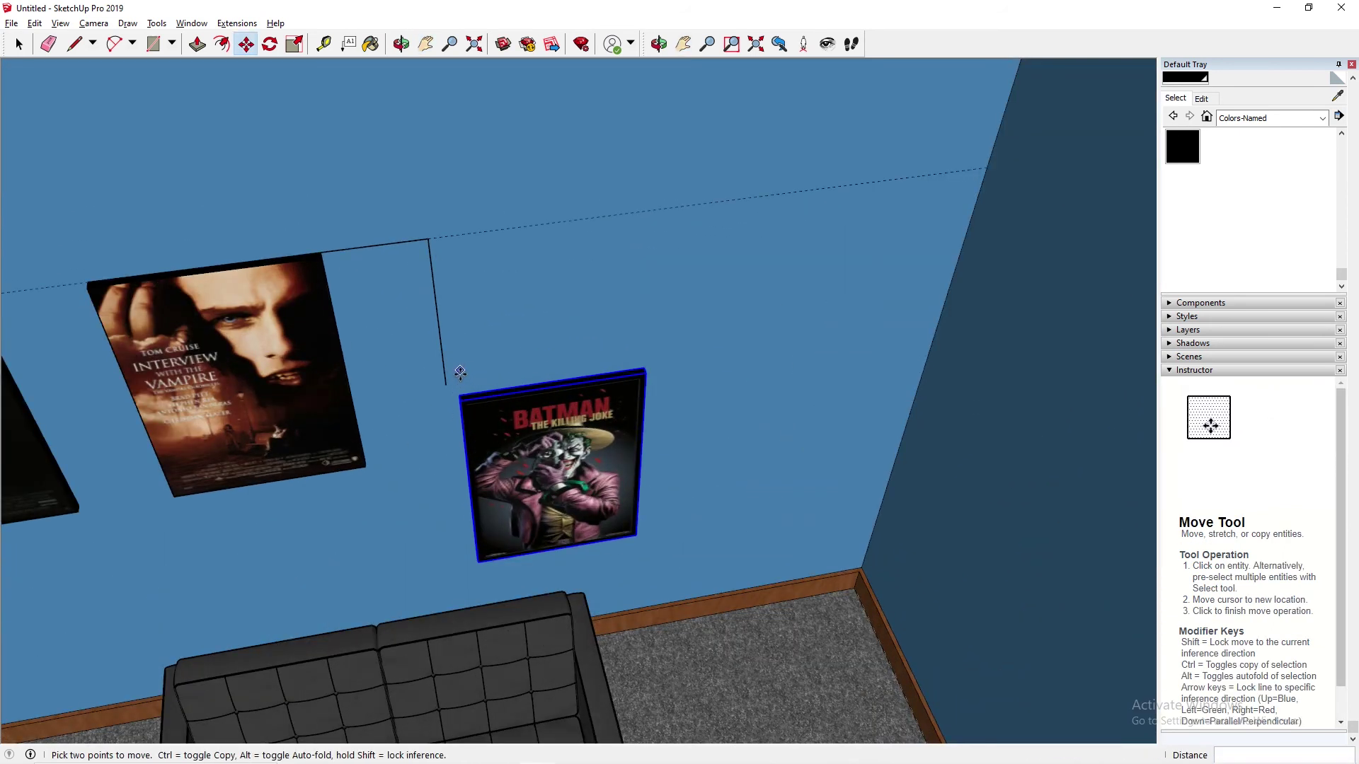
click(459, 395)
click(429, 239)
Delete the leftover spacing line and the dashed guide along the posters' top edges.
middle_drag(492, 269, 538, 326)
key(space)
click(358, 201)
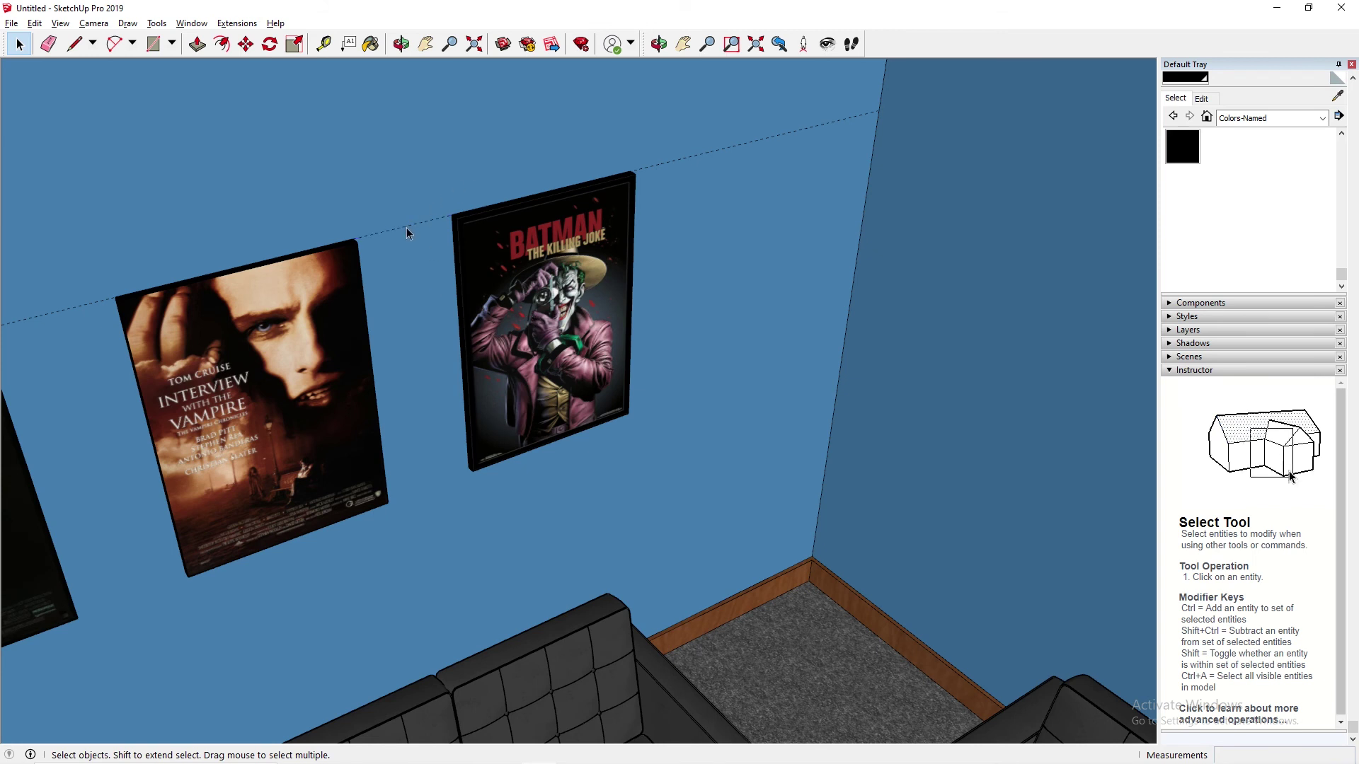
middle_drag(603, 188, 383, 281)
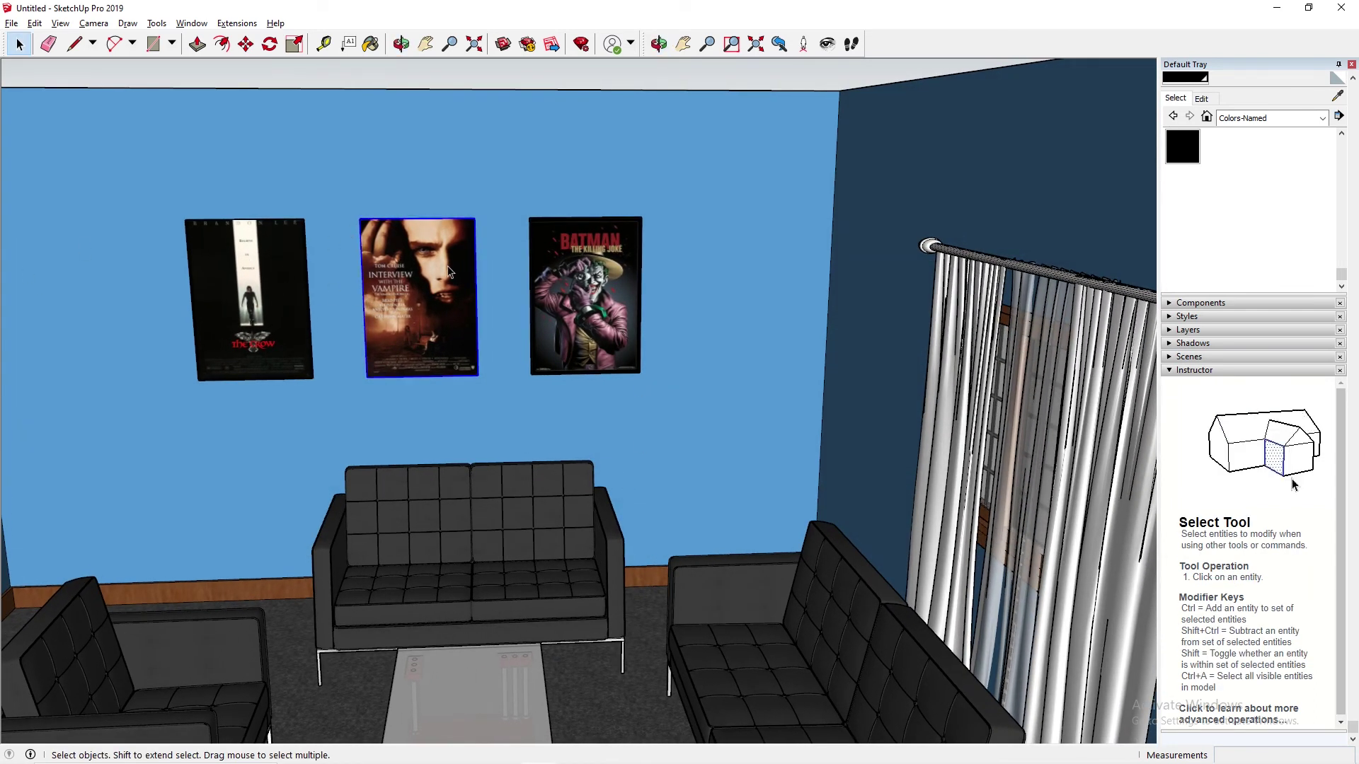
Shift the three sofas and the coffee table together about 172 mm sideways, toward the white curtains at the large wall opening.
shift+middle_drag(406, 346, 619, 230)
scroll(692, 358, down, 2)
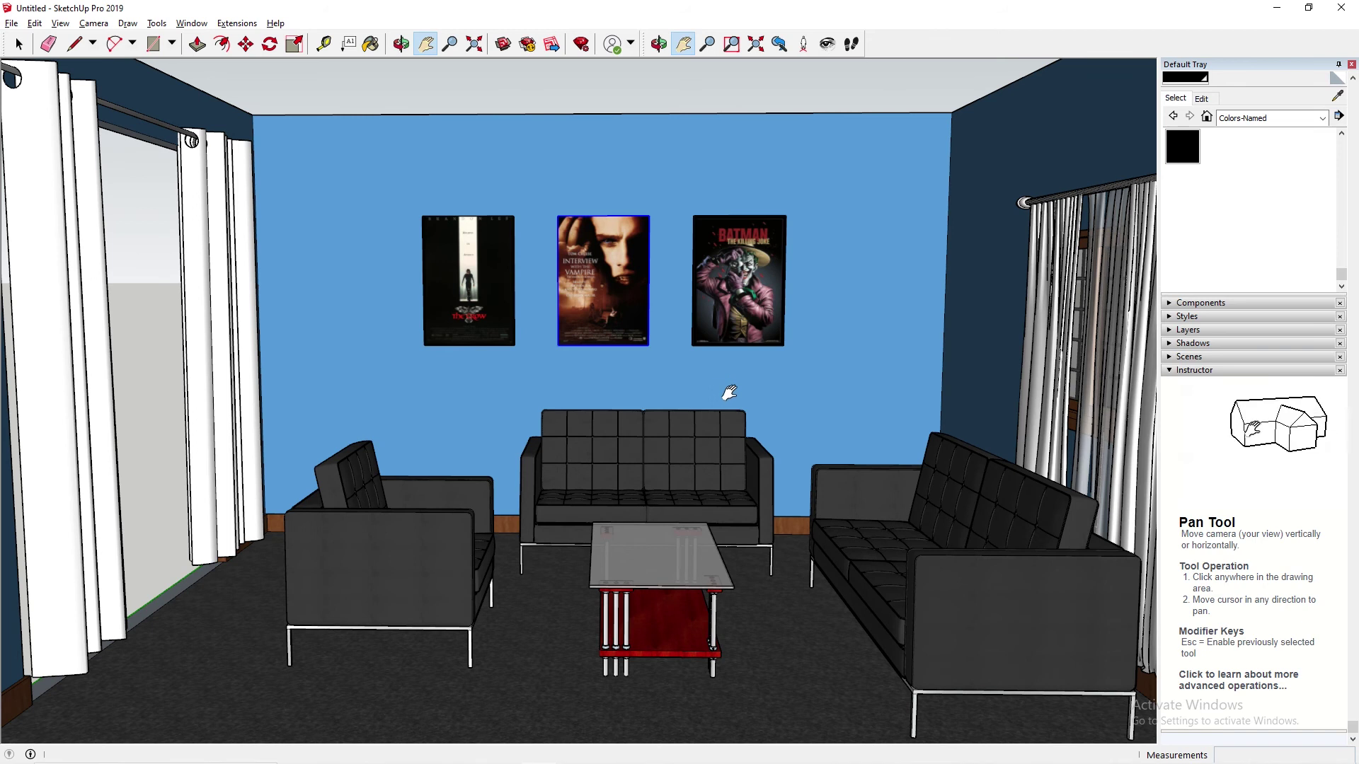
drag(720, 429, 661, 401)
key(space)
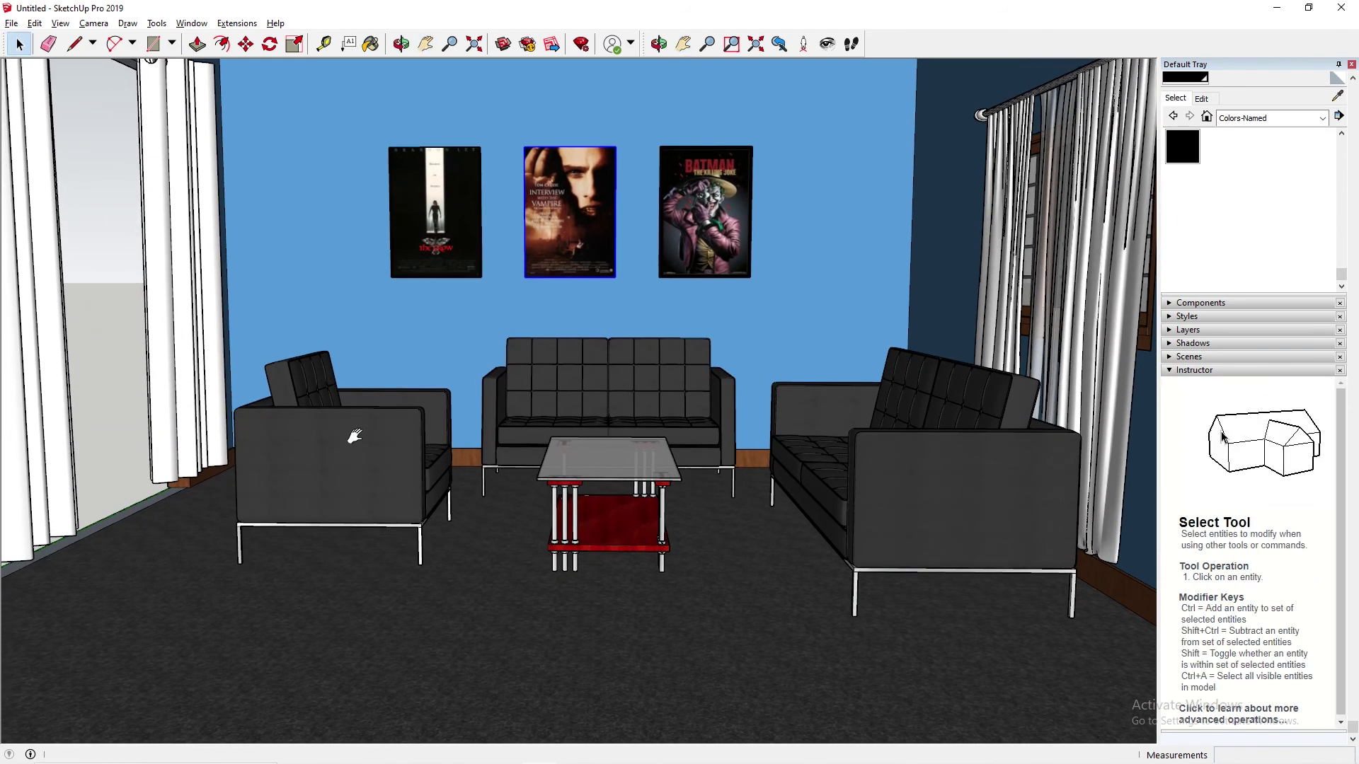
click(351, 453)
ctrl+click(607, 414)
ctrl+click(617, 473)
ctrl+click(878, 453)
click(869, 501)
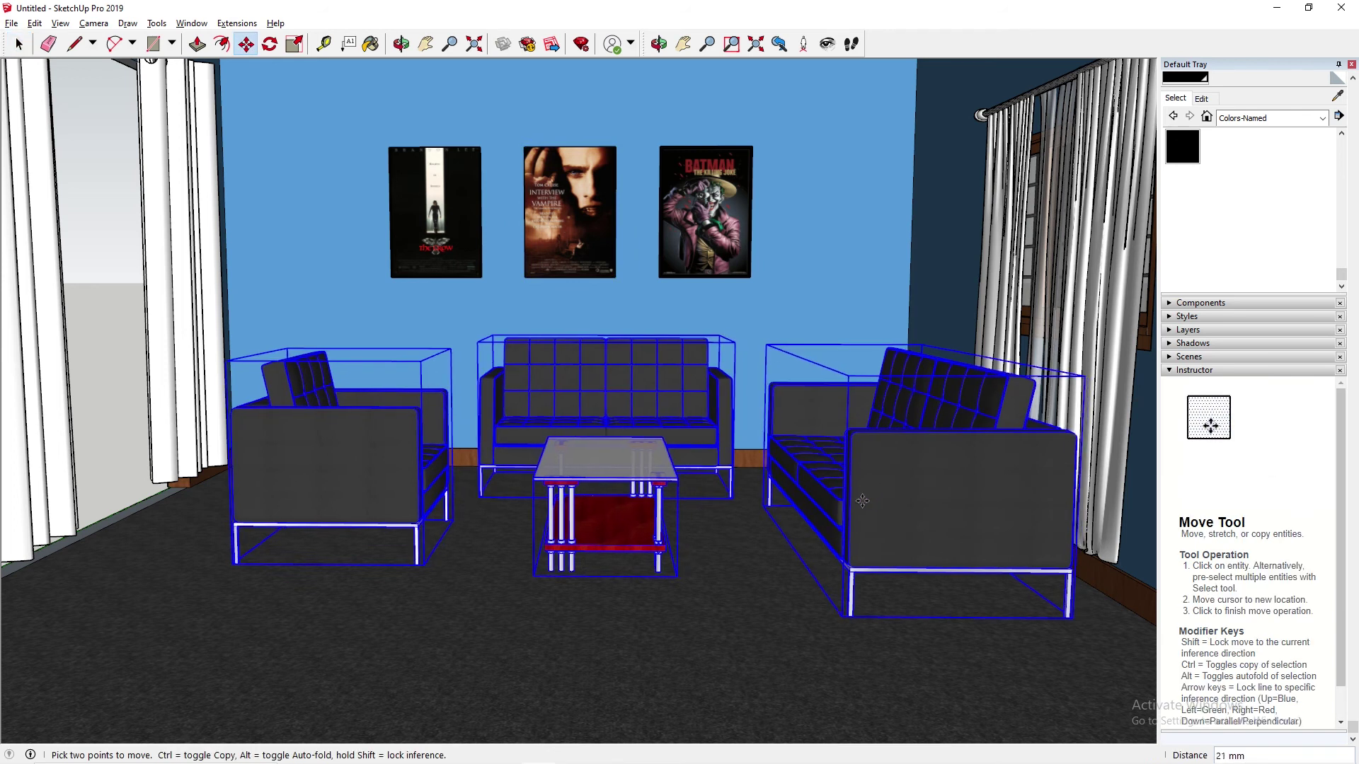
click(819, 502)
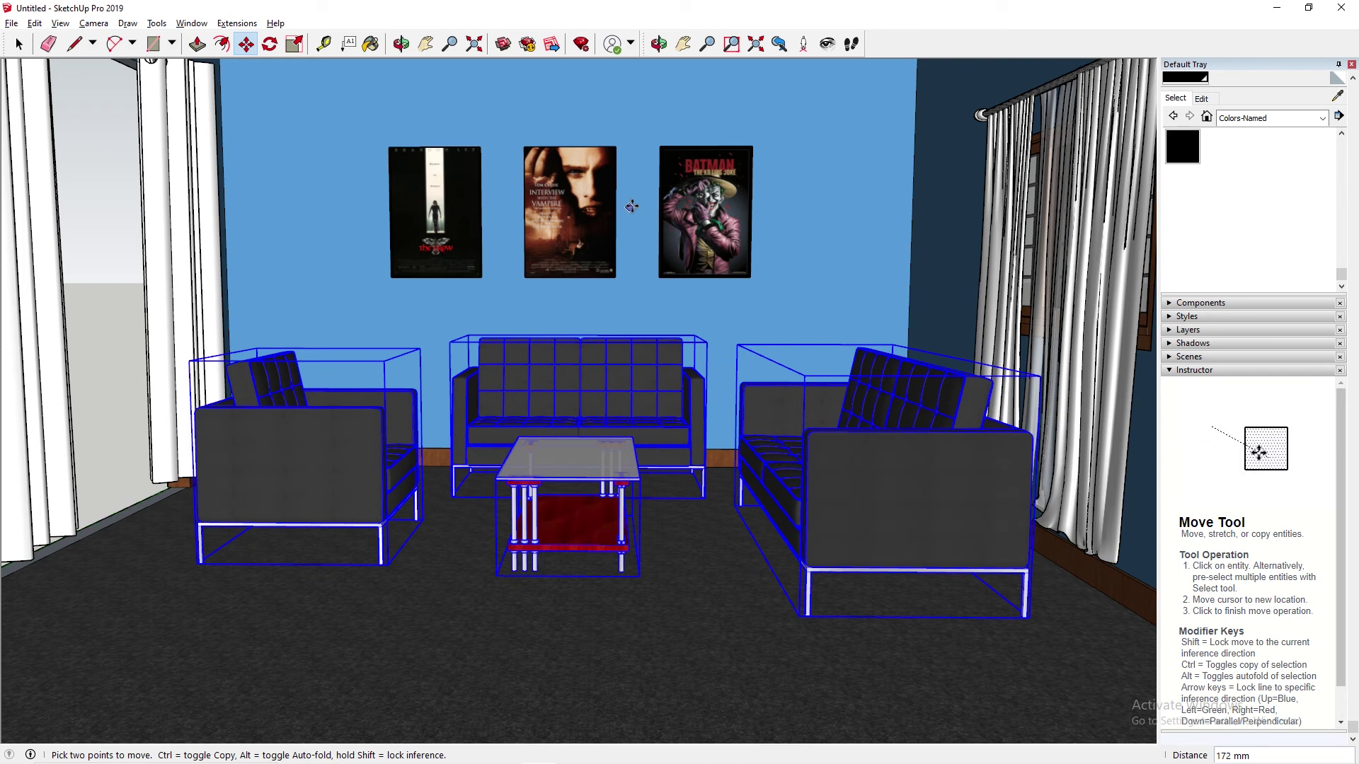
Move the three movie posters together about 83 mm along the back wall, toward the wood-framed window.
key(space)
click(437, 220)
ctrl+click(585, 218)
ctrl+click(696, 208)
key(m)
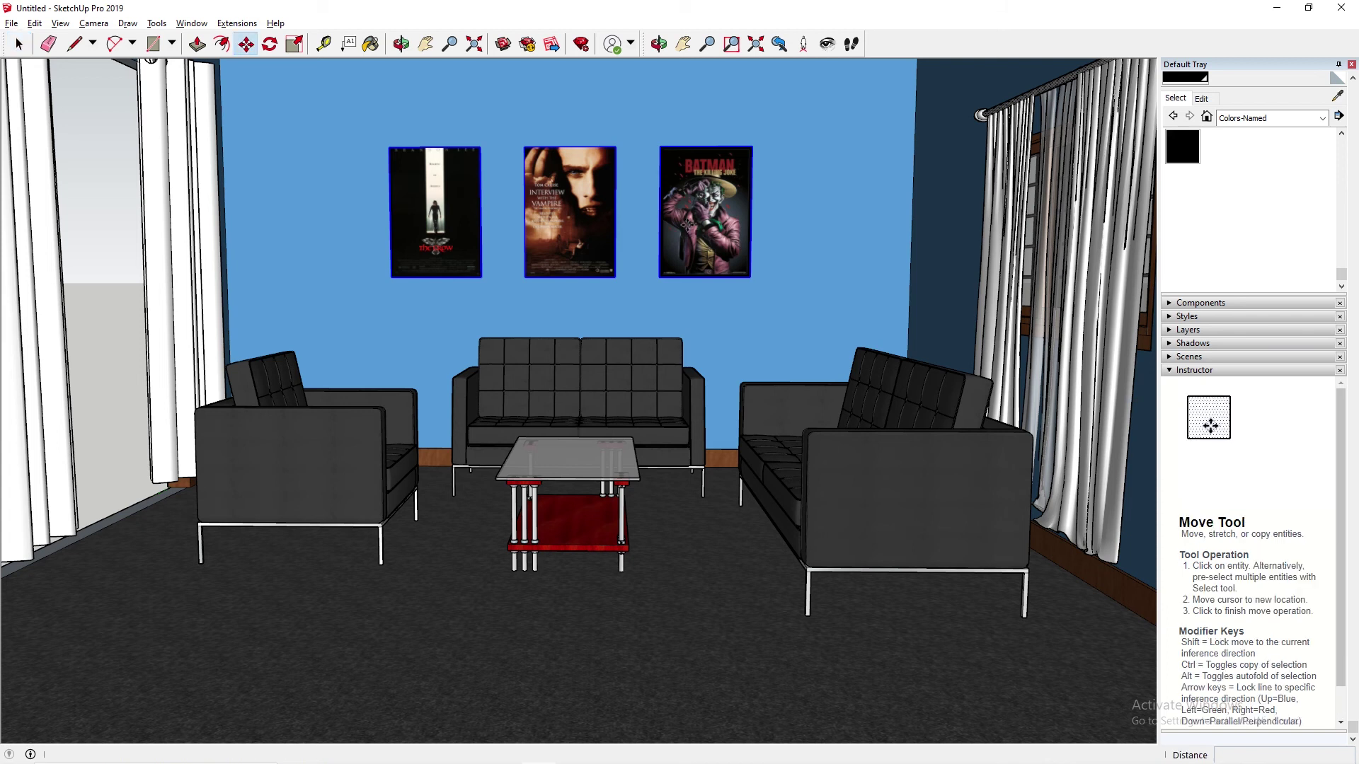
click(691, 225)
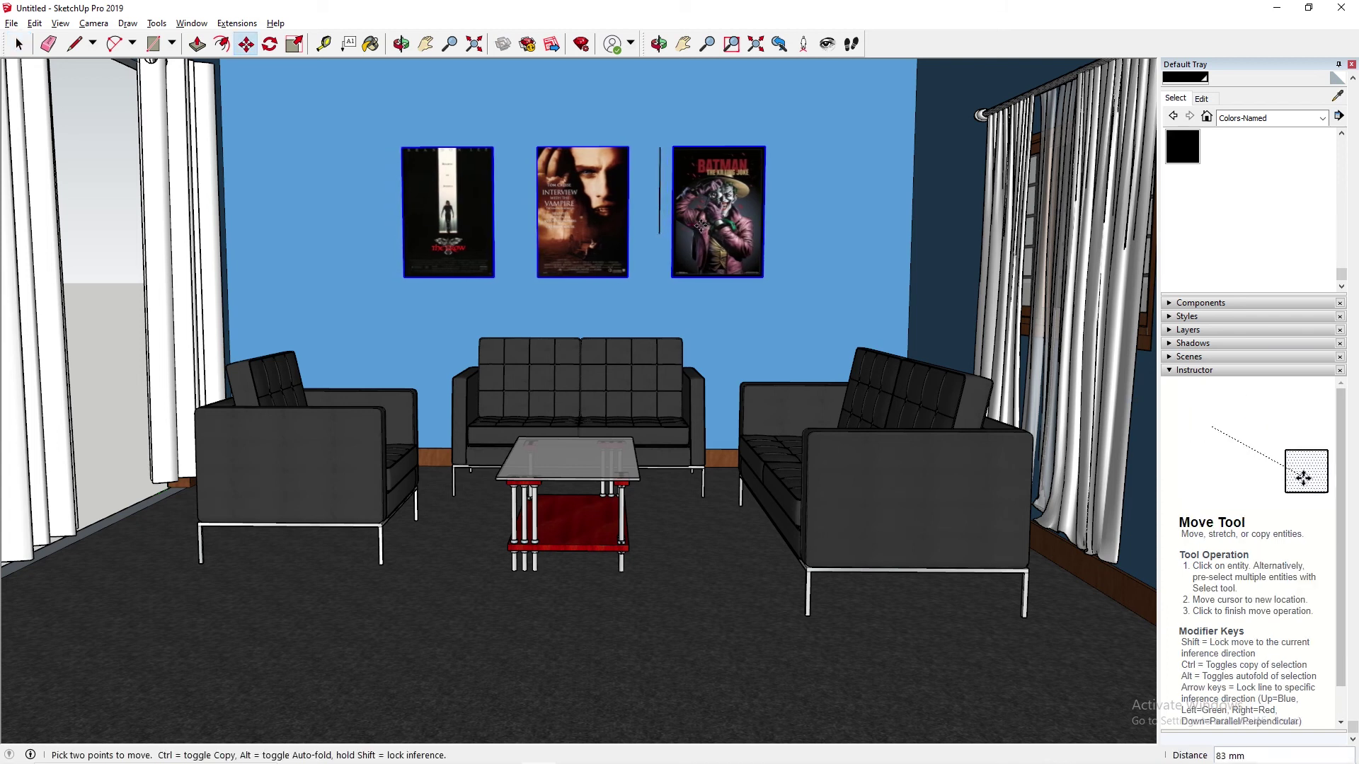
click(707, 225)
Delete the stray vertical line on the wall beside the Killing Joke poster.
key(space)
click(660, 200)
key(Delete)
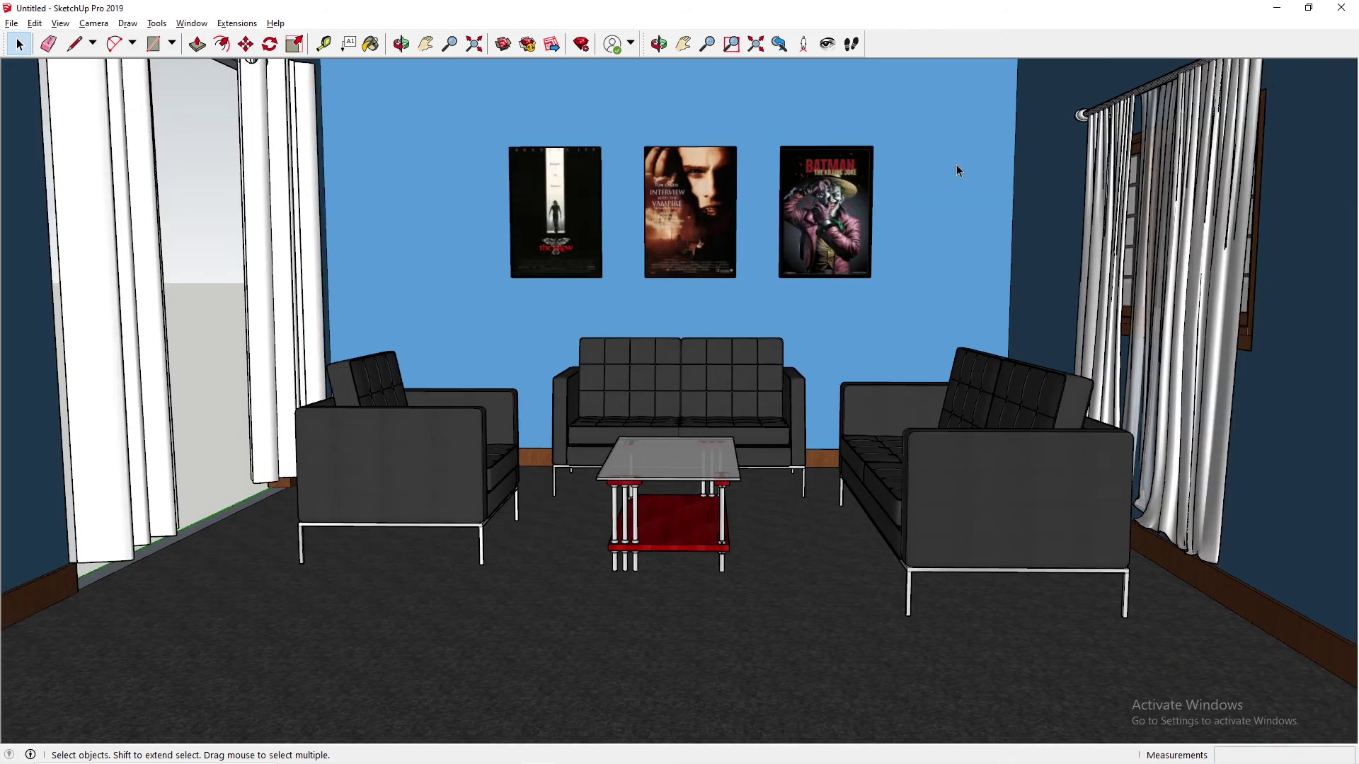
Measure the gap between the facing upper corners of The Crow and Interview with the Vampire posters using the Line tool.
middle_drag(957, 164, 866, 210)
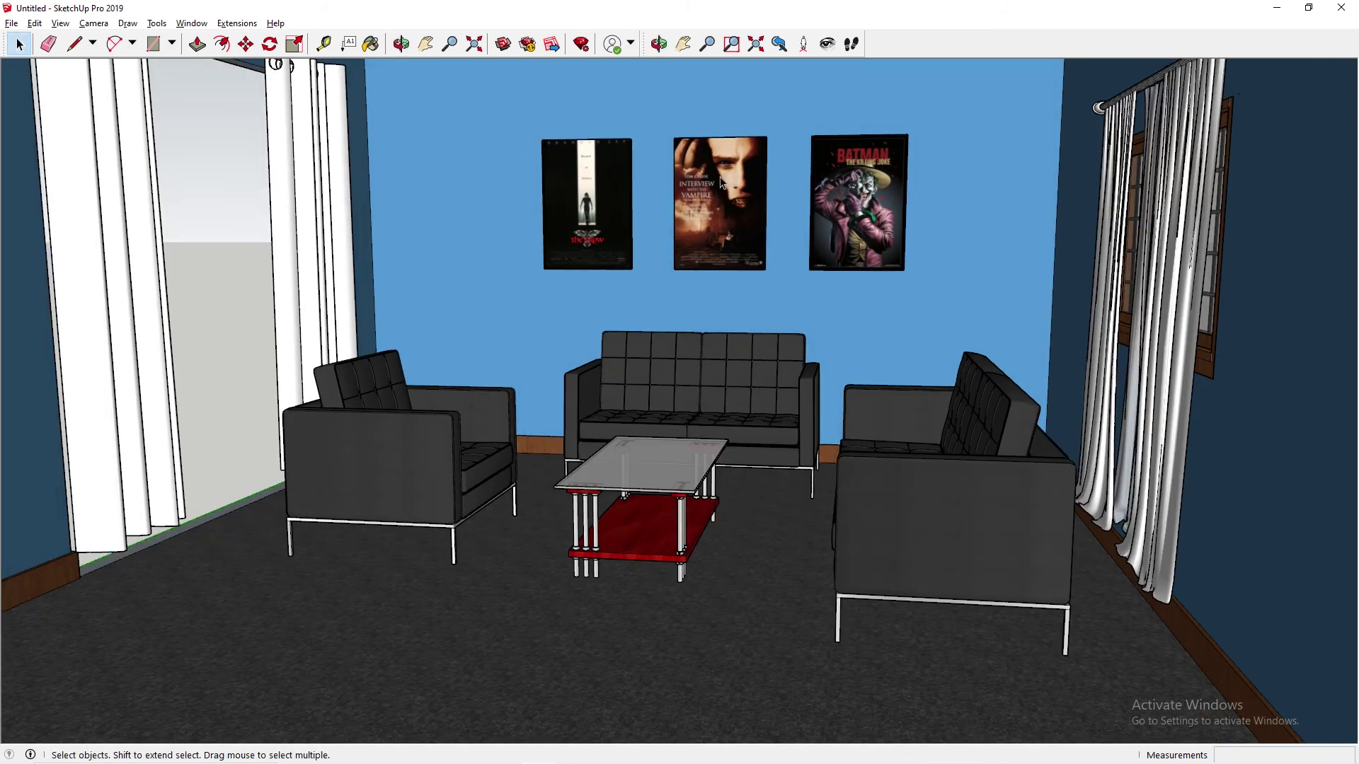
scroll(571, 126, up, 5)
middle_drag(567, 127, 669, 283)
scroll(489, 128, up, 3)
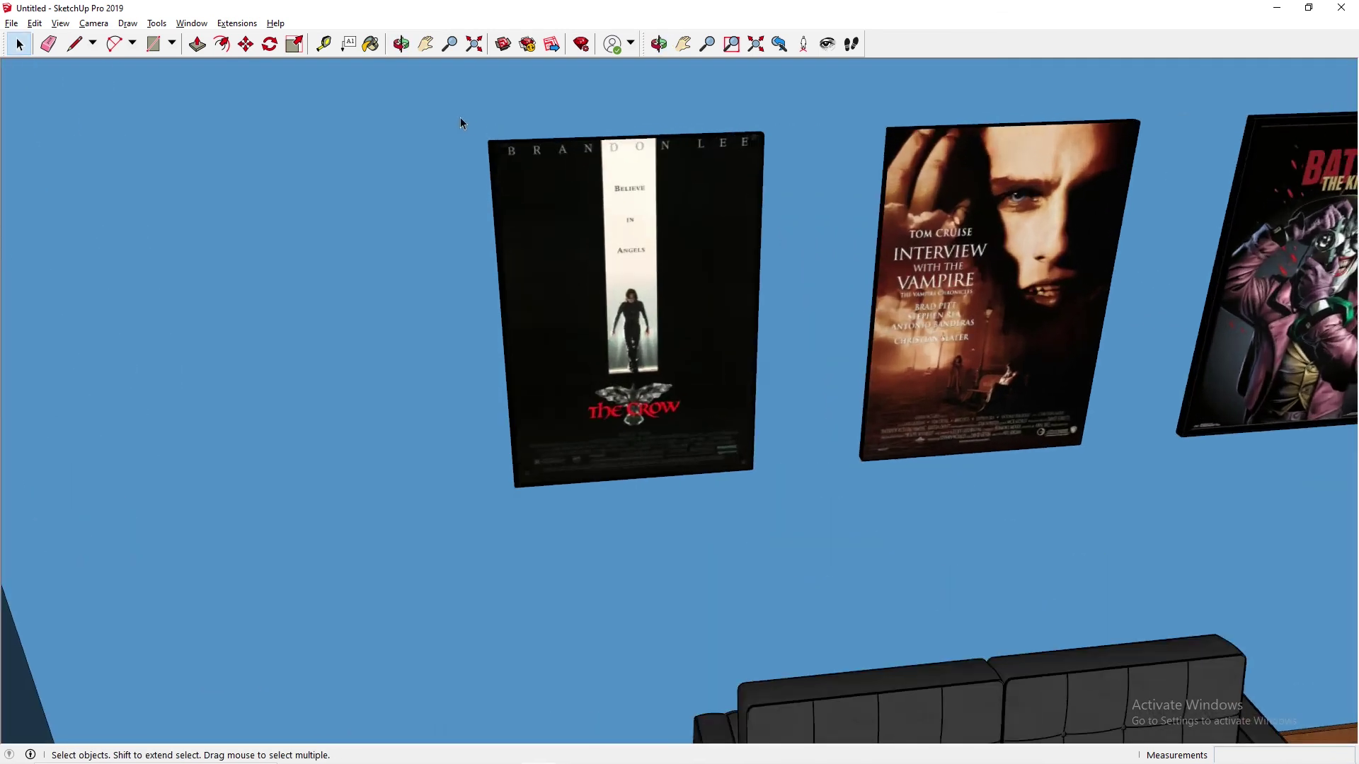
middle_drag(461, 121, 400, 210)
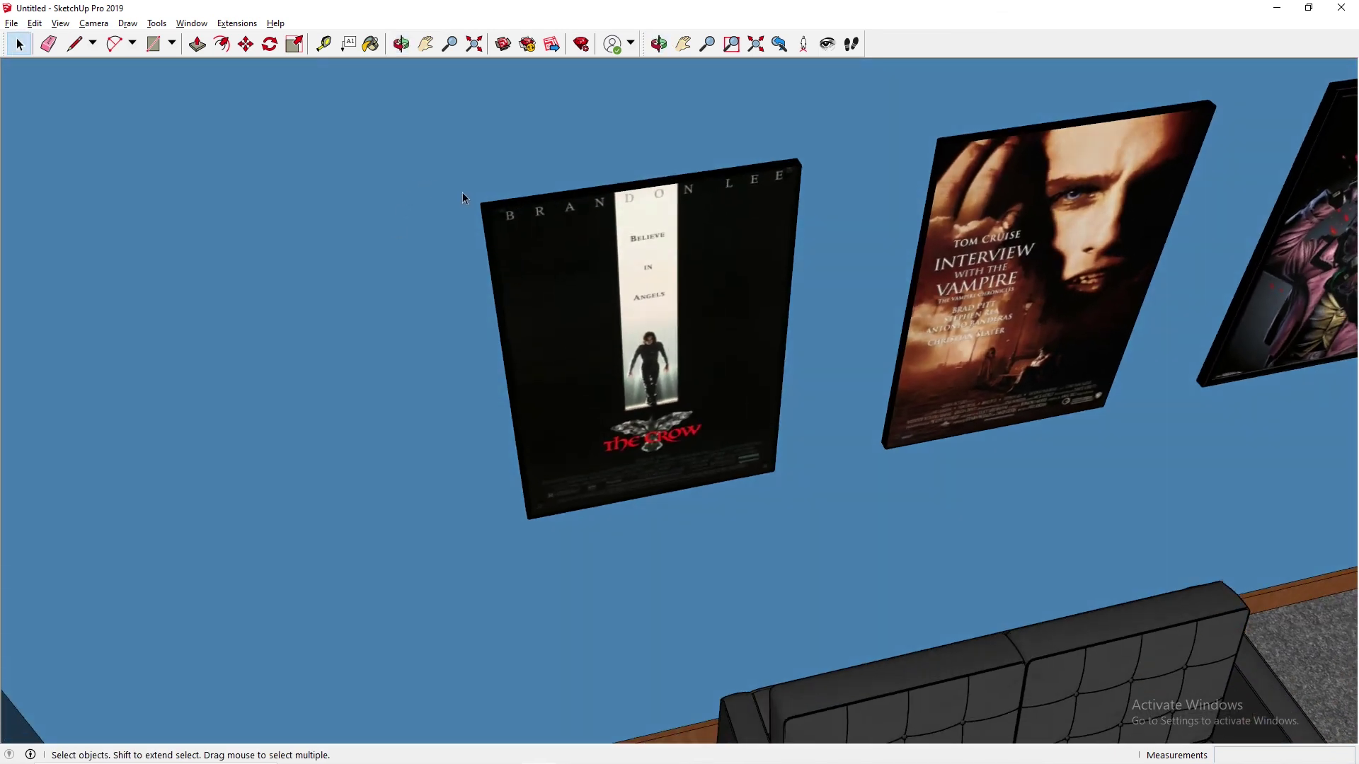
key(l)
click(480, 203)
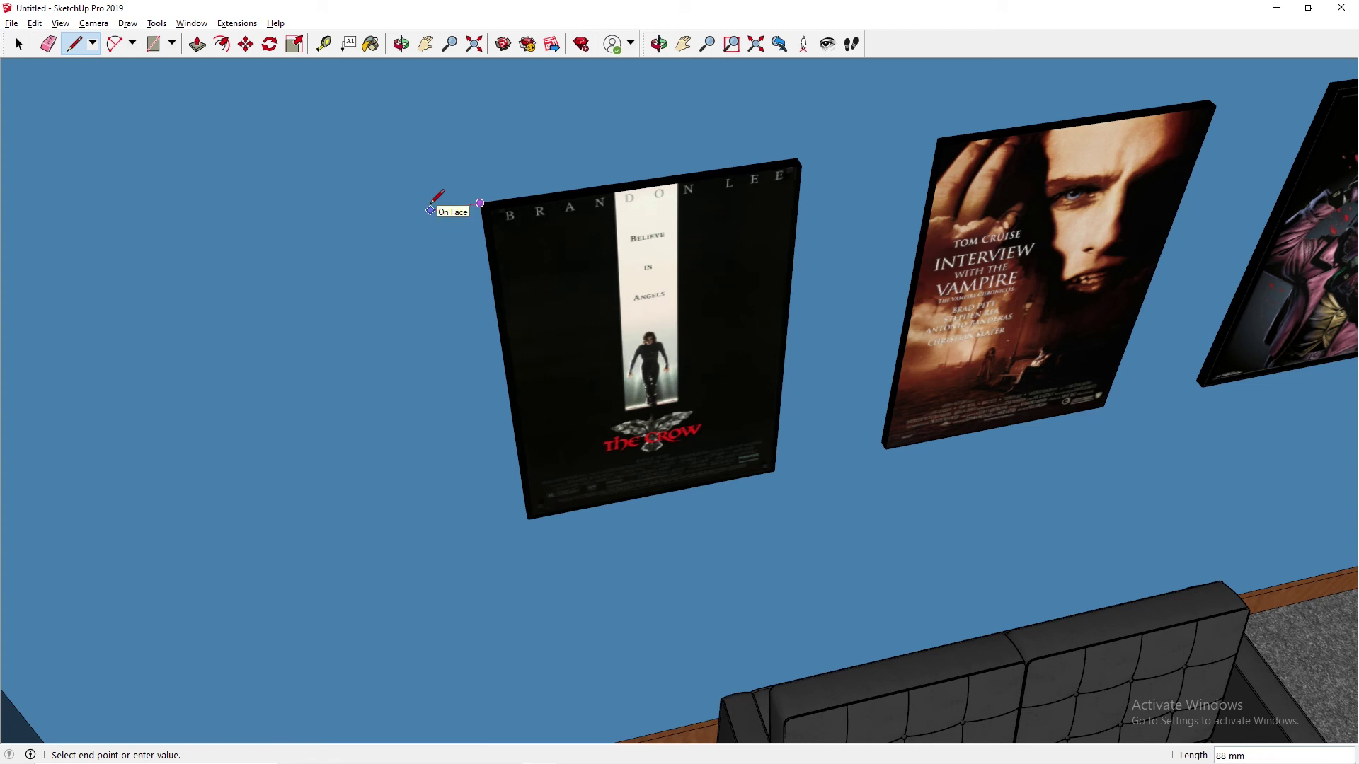
key(Escape)
click(796, 158)
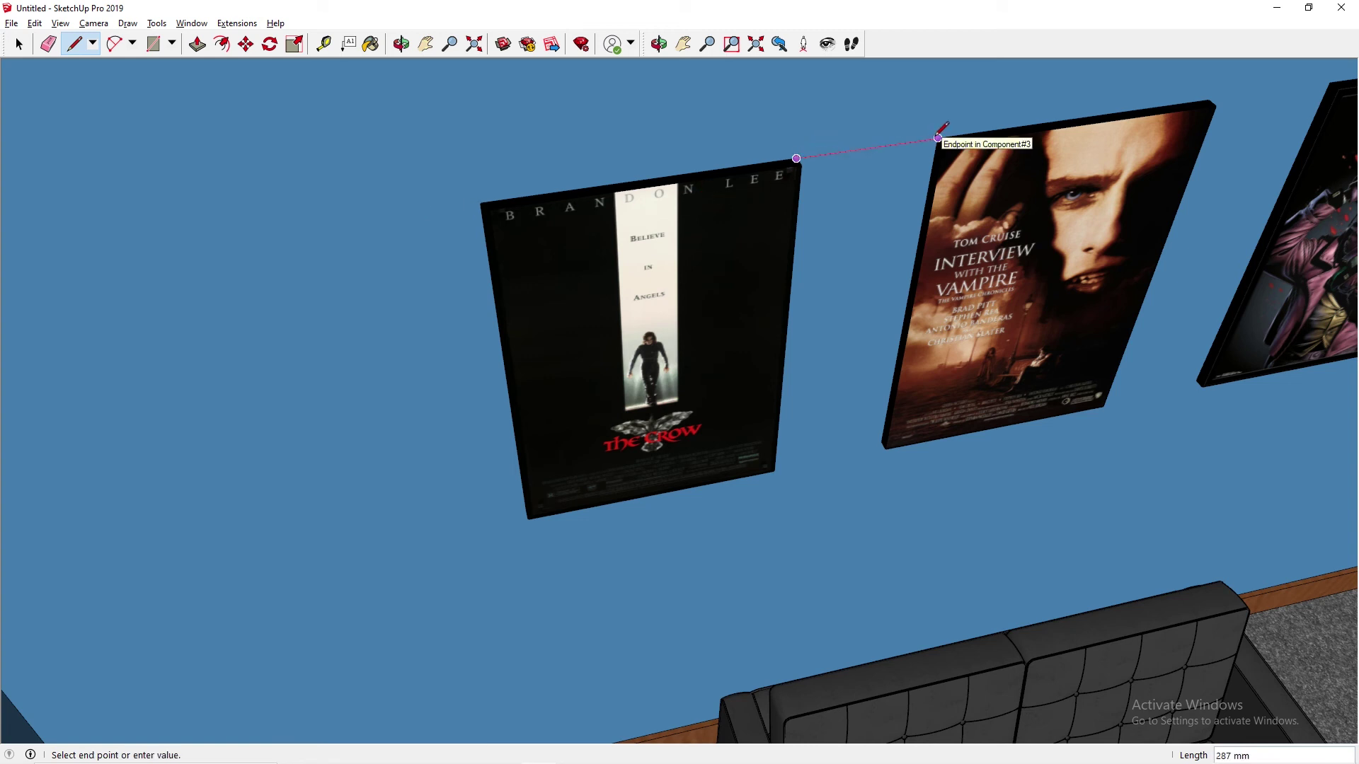
key(Escape)
Draw a 287 mm horizontal spacing line on the wall from The Crow poster's outer upper corner, away from the other posters.
click(481, 202)
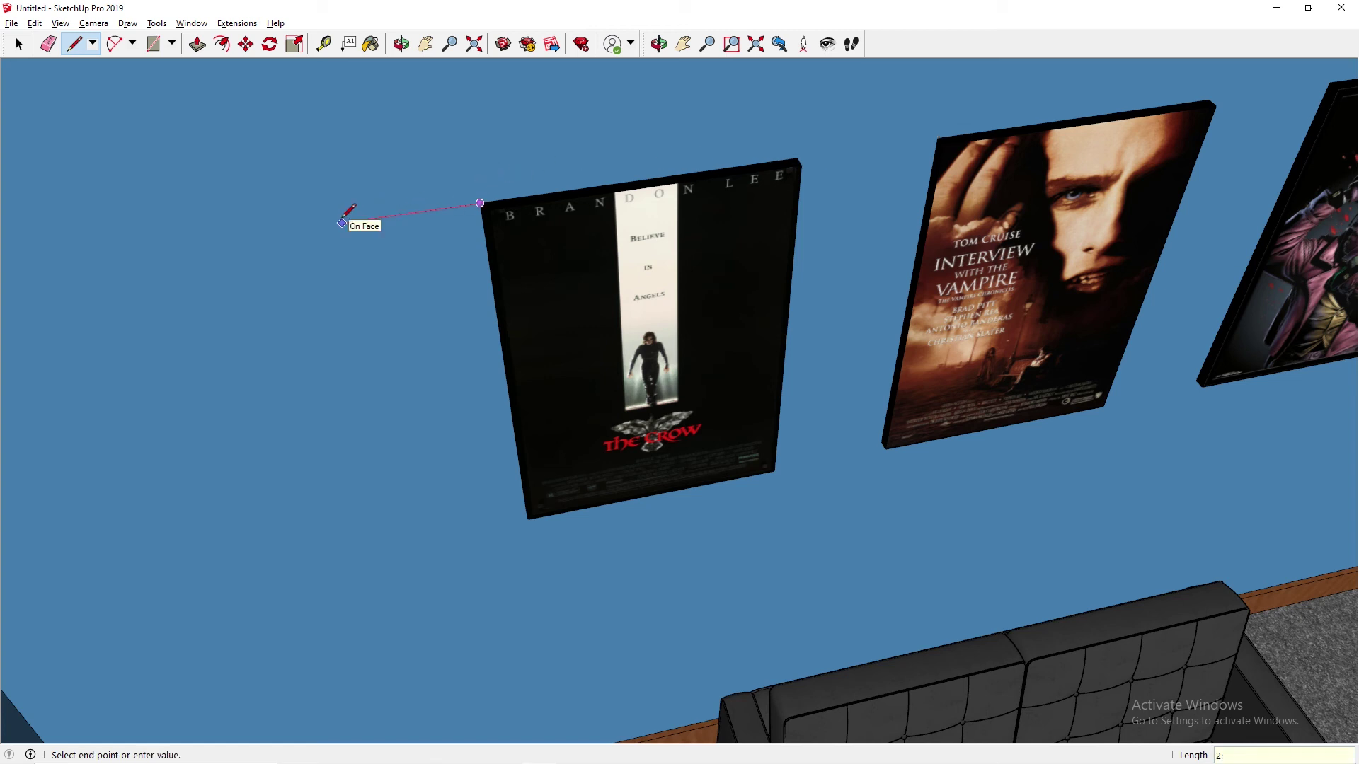
text(287mm)
key(Return)
key(Escape)
Draw a parallel line from The Crow poster's outer lower corner and join it to the spacing line's end with a vertical line.
middle_drag(535, 508, 598, 537)
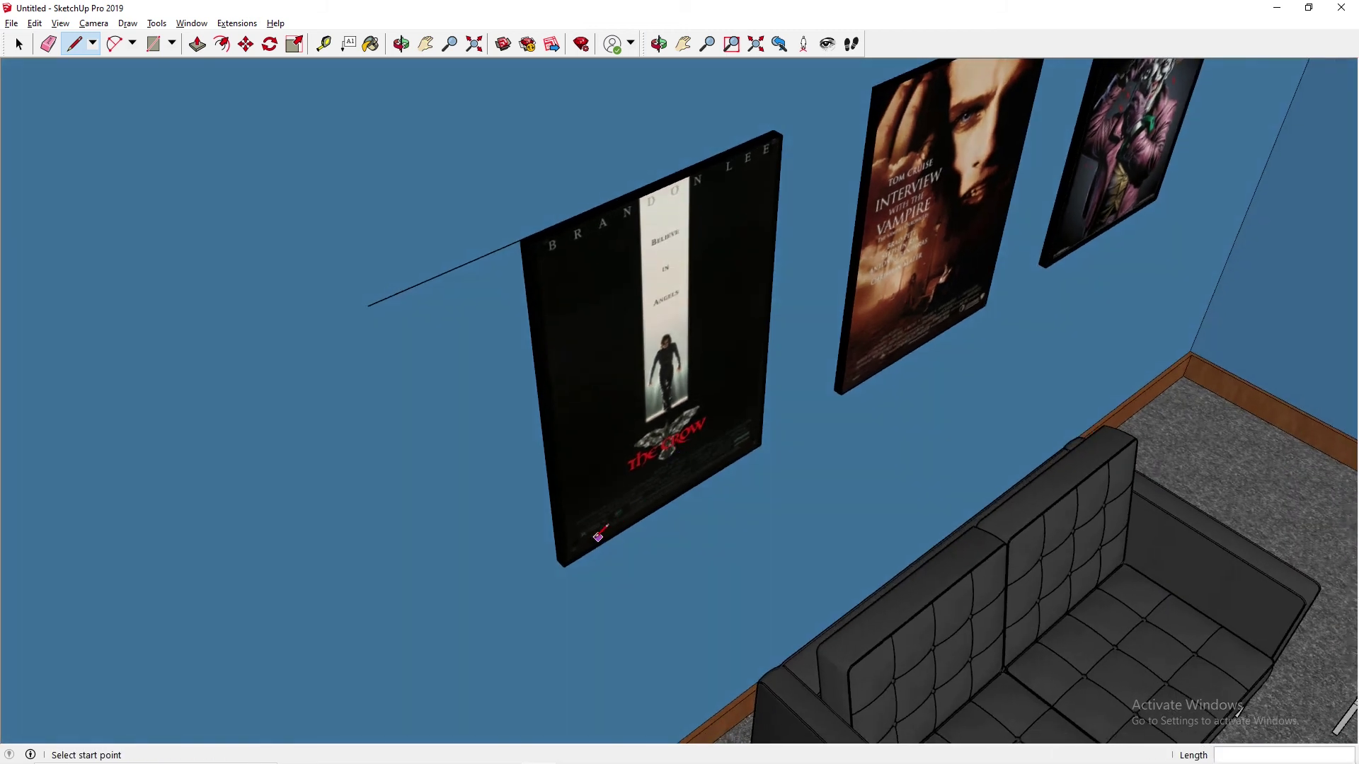
click(558, 552)
double_click(407, 651)
click(368, 306)
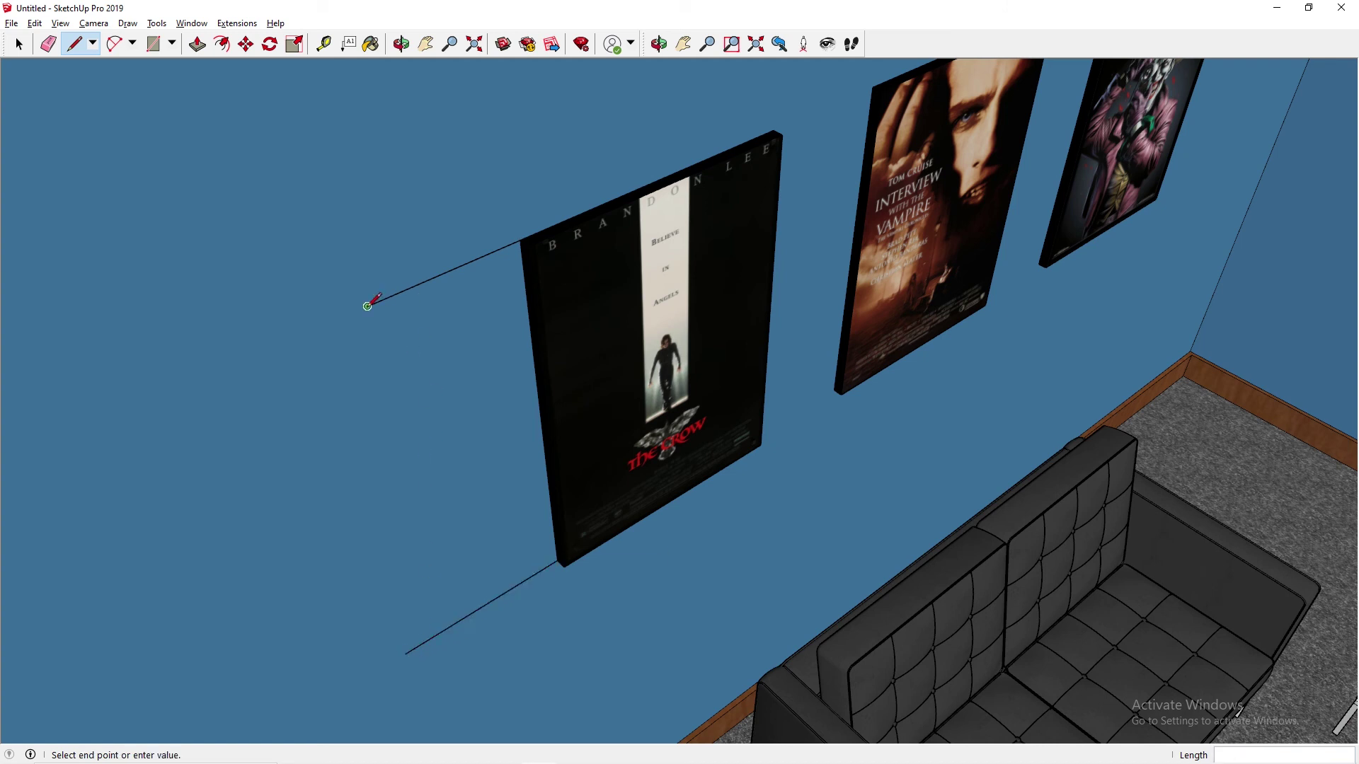
click(444, 629)
key(space)
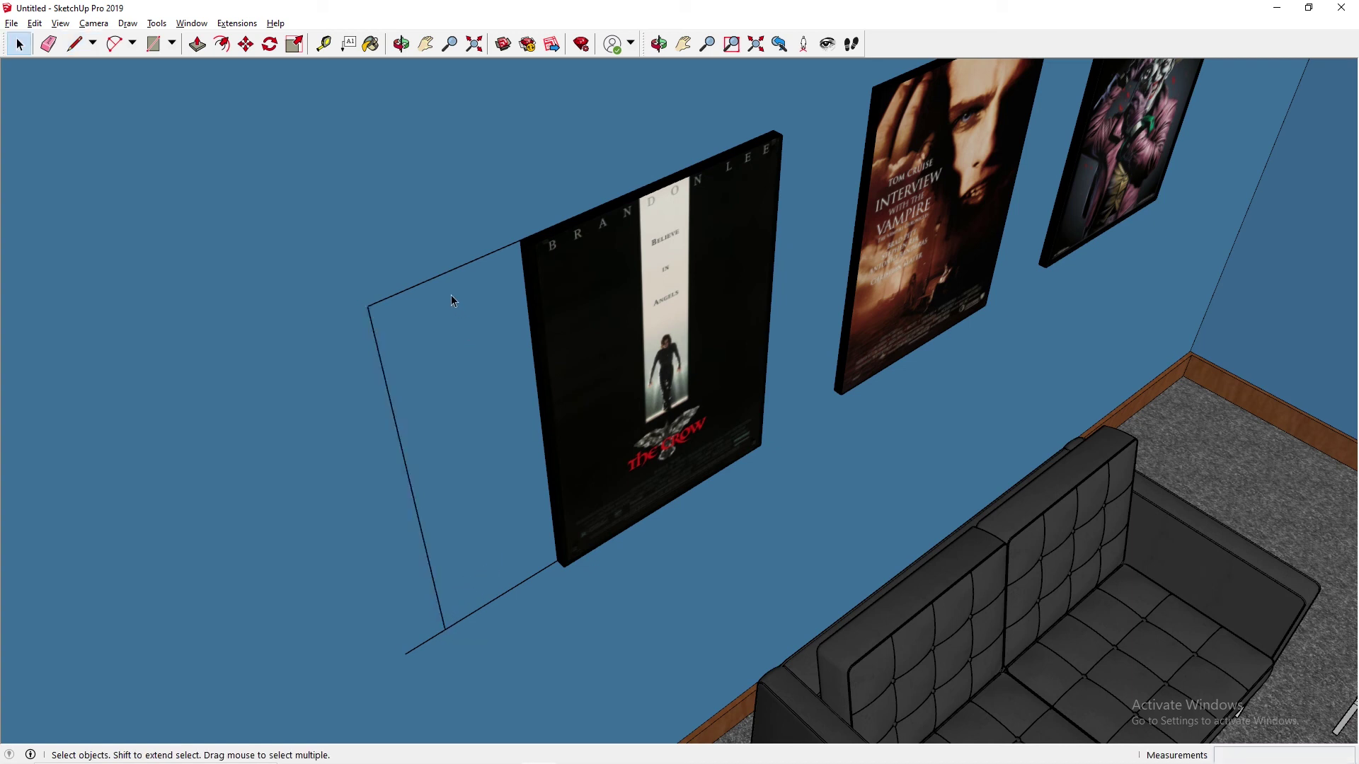
Delete the horizontal helper lines beside The Crow poster, including the overhanging end, keeping only the vertical line.
key(Delete)
click(427, 642)
key(Delete)
middle_drag(648, 260, 450, 186)
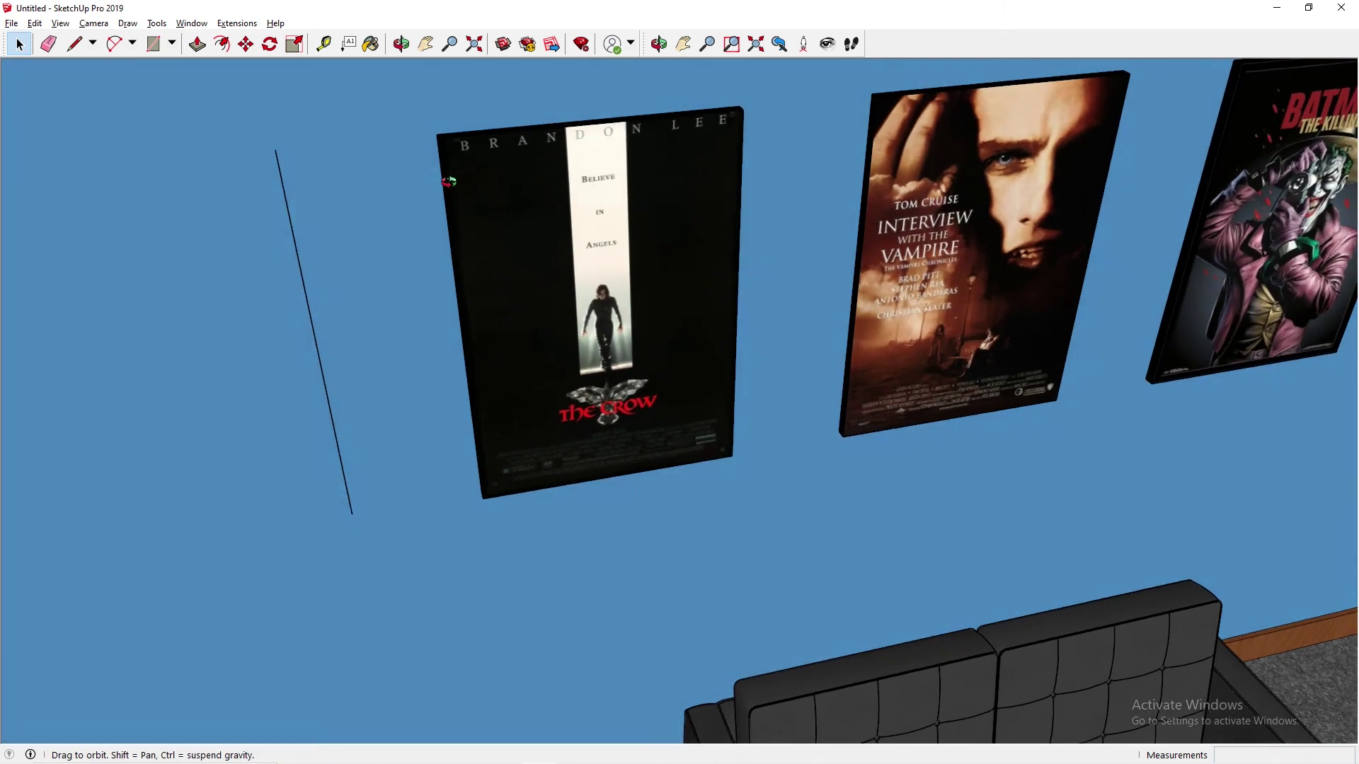
Measure the width of The Crow poster along its top edge with the Tape Measure.
click(325, 46)
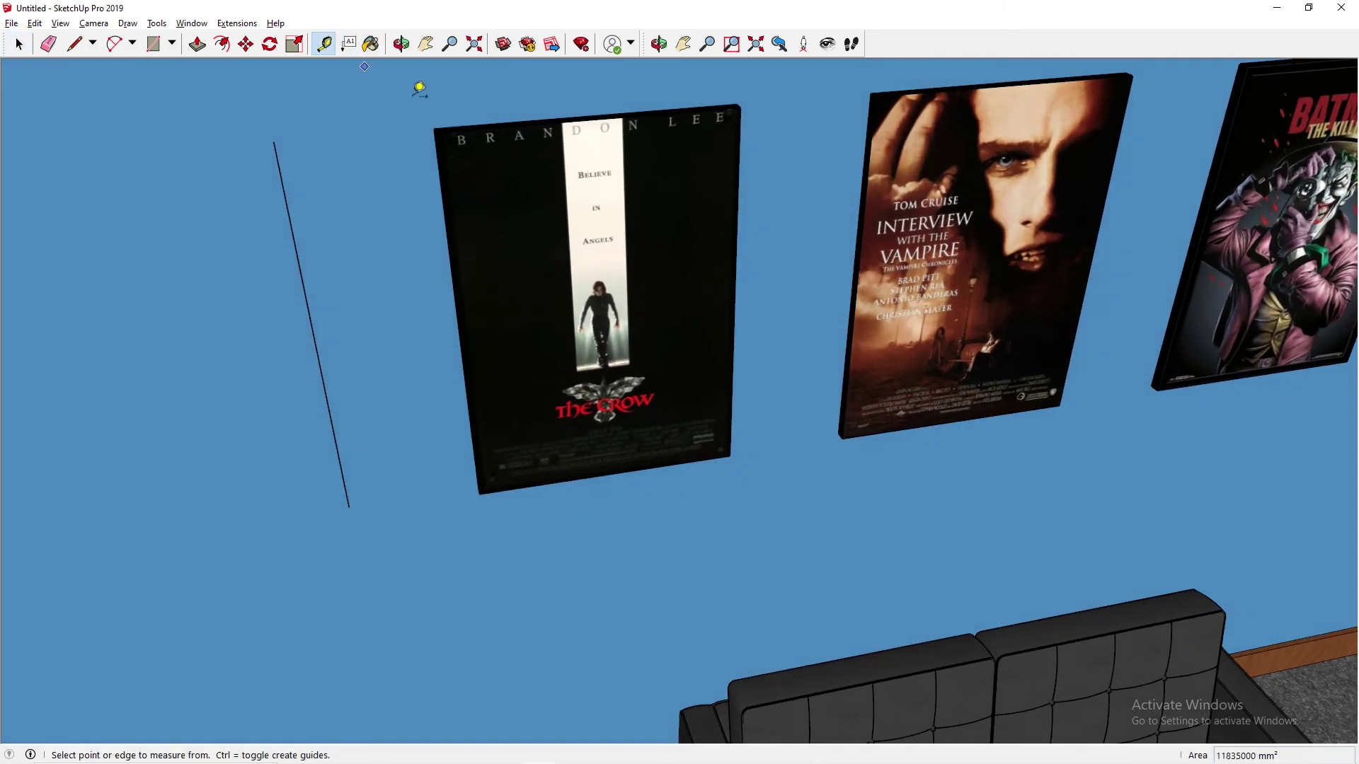
click(435, 132)
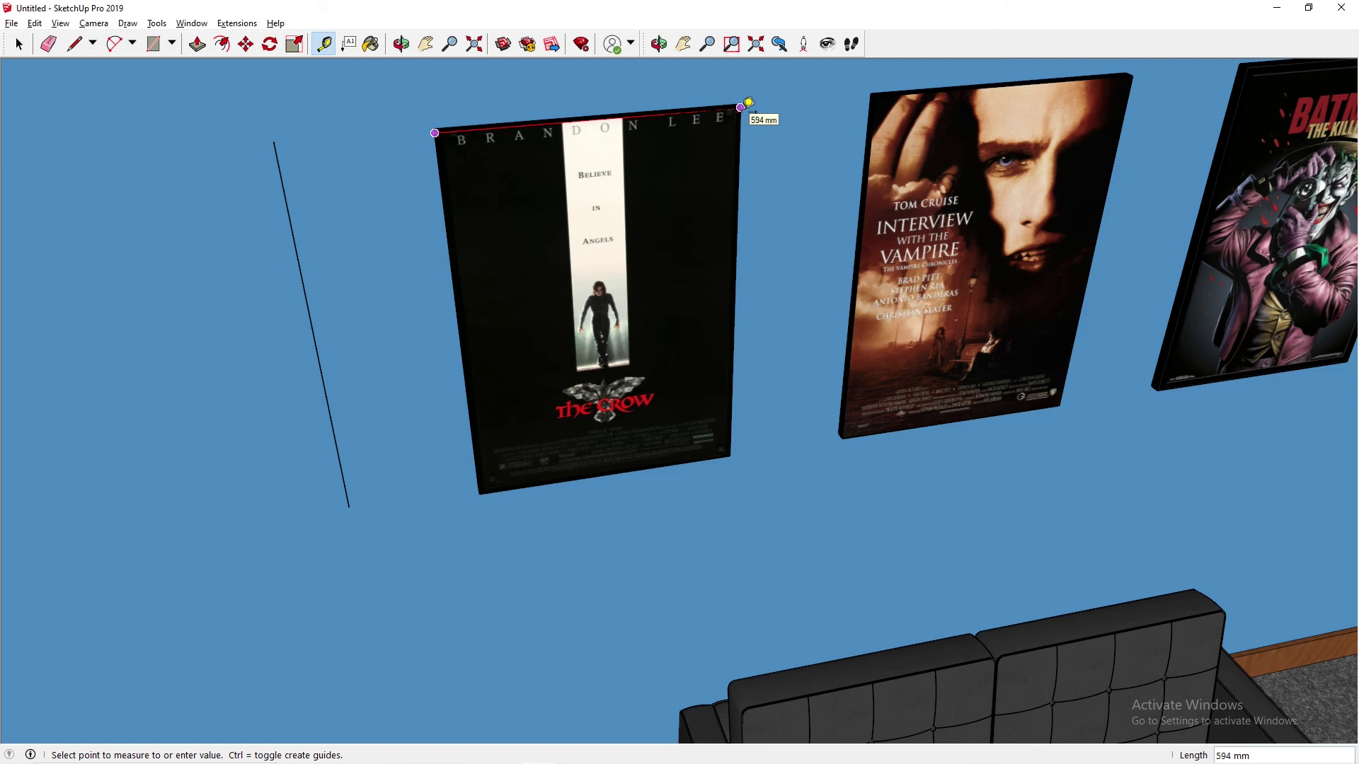
click(749, 102)
Complete a 594 mm wide poster outline on the wall, using the vertical line as the side nearest The Crow poster.
shift+middle_drag(279, 198, 739, 260)
key(m)
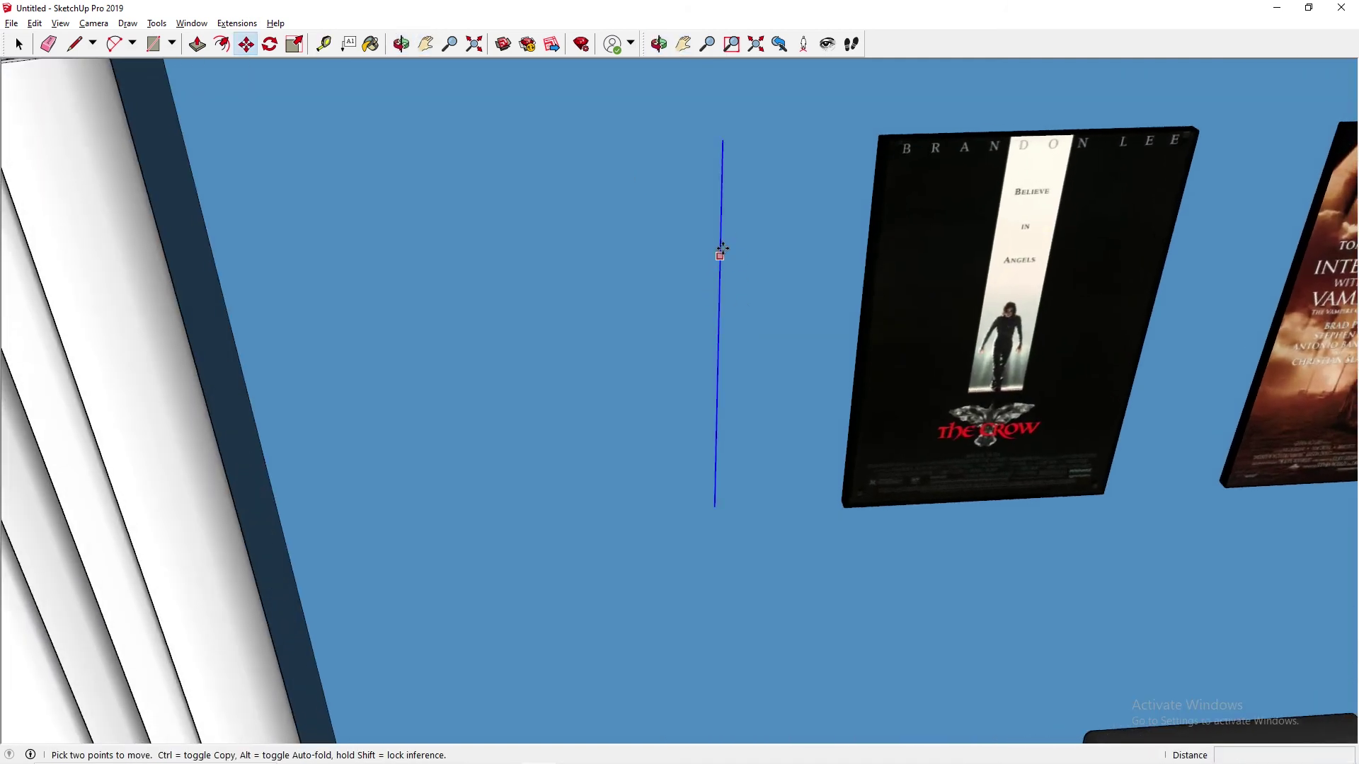
key(l)
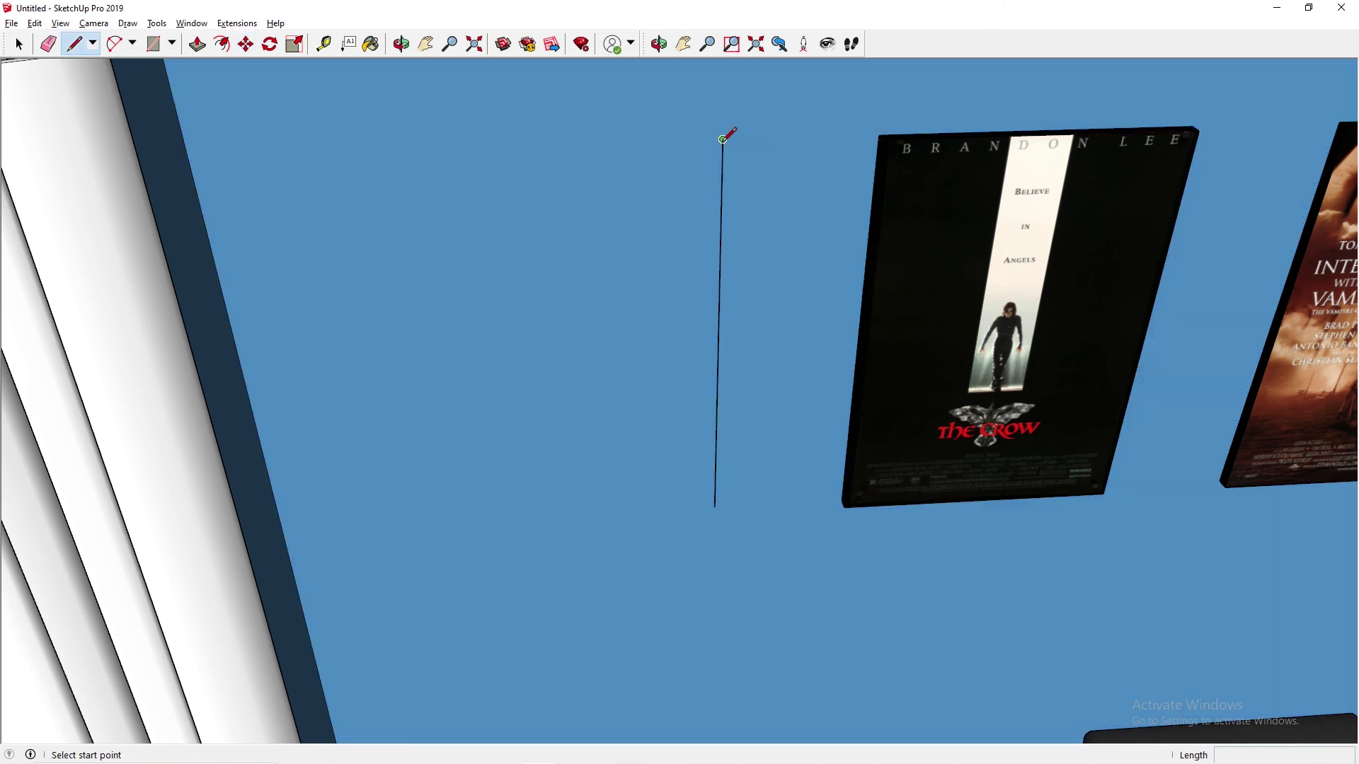
click(722, 138)
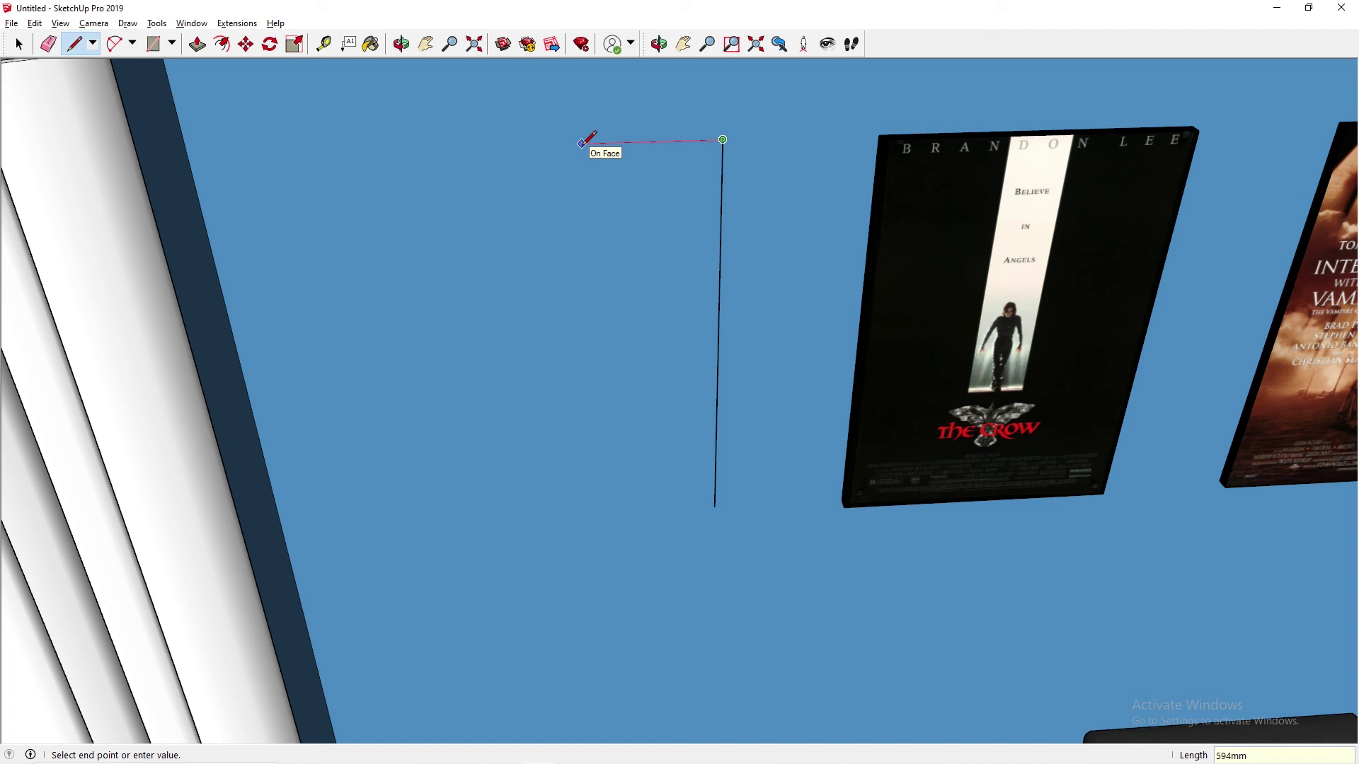
key(Return)
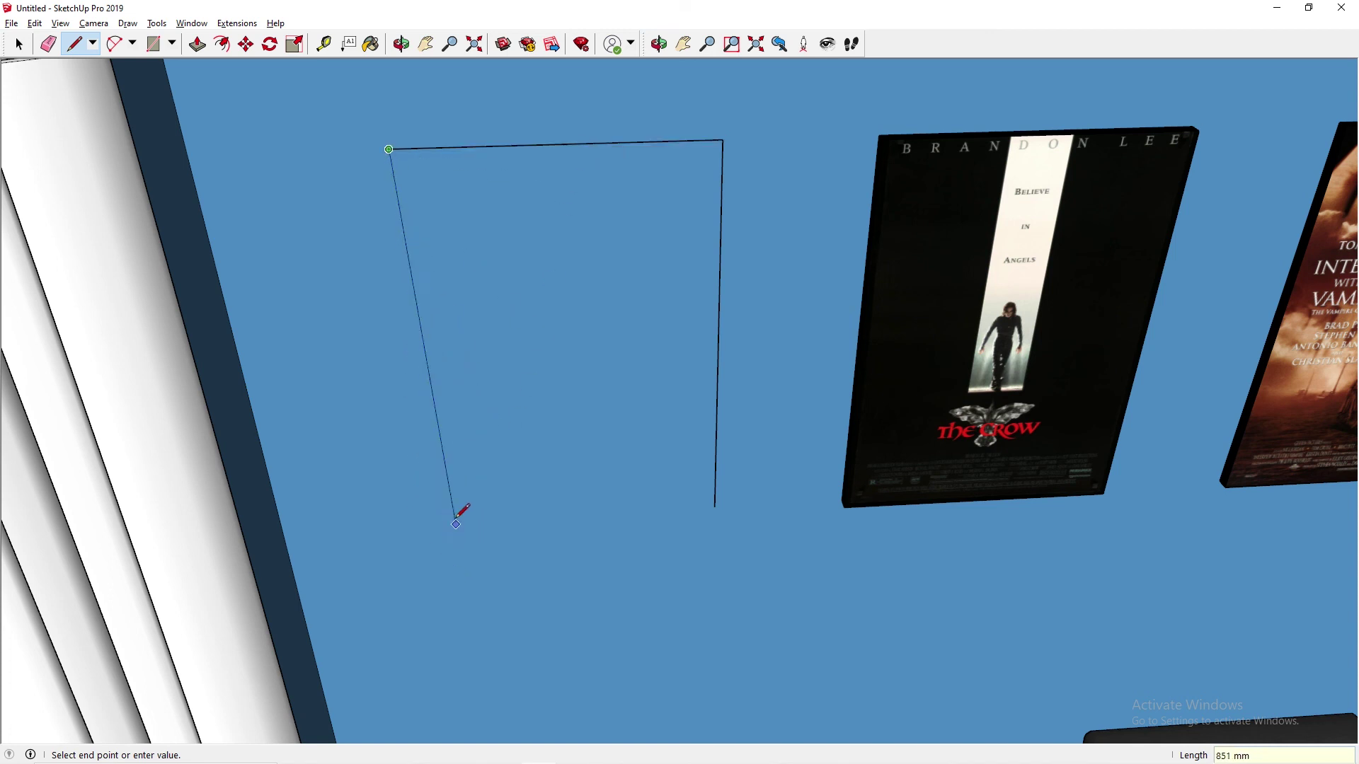
key(Escape)
click(715, 507)
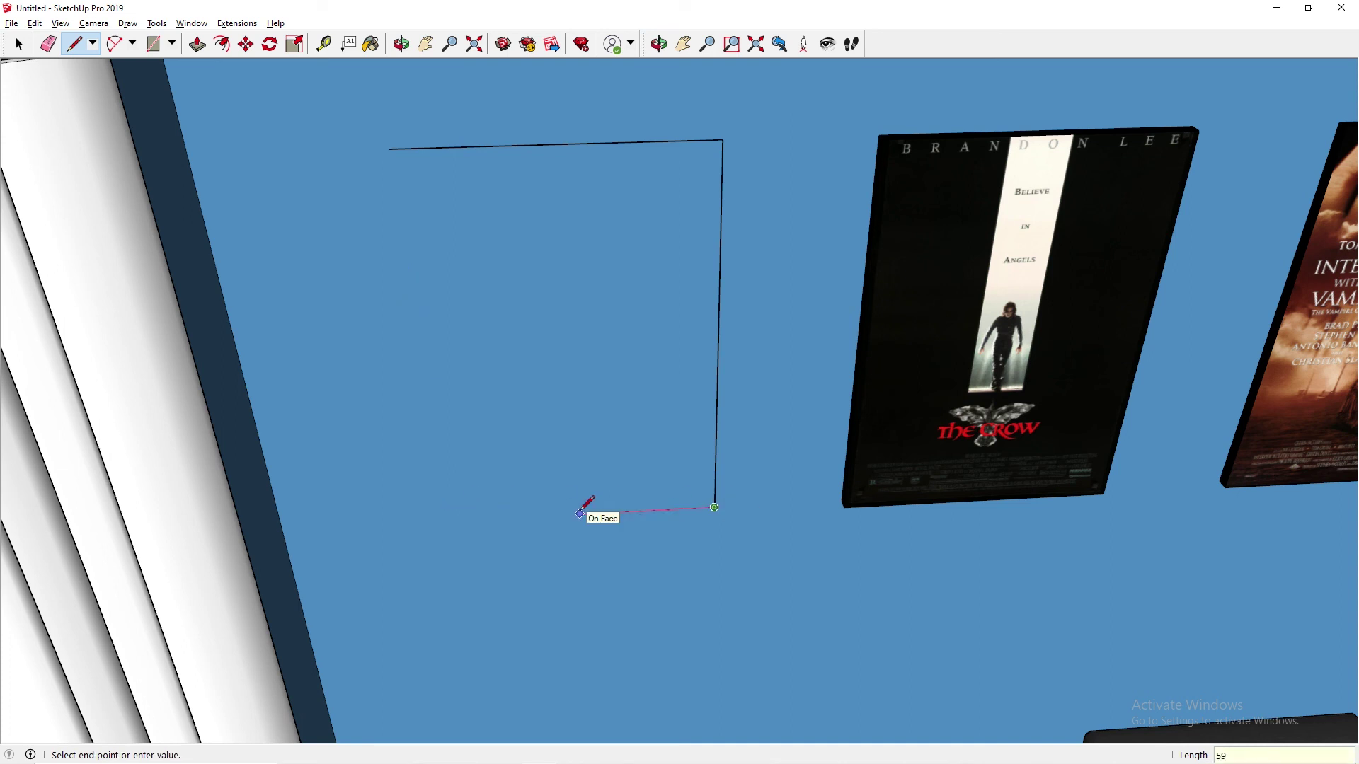
click(444, 521)
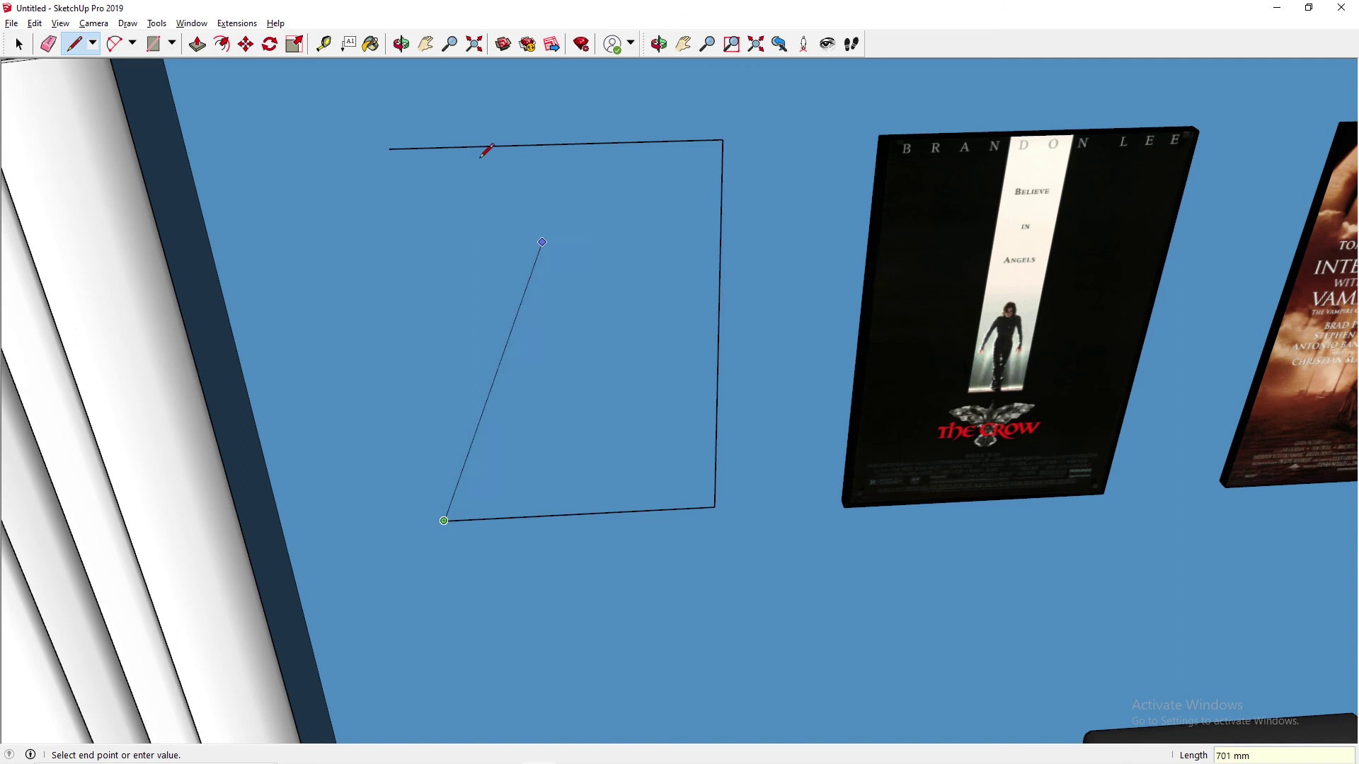
click(390, 148)
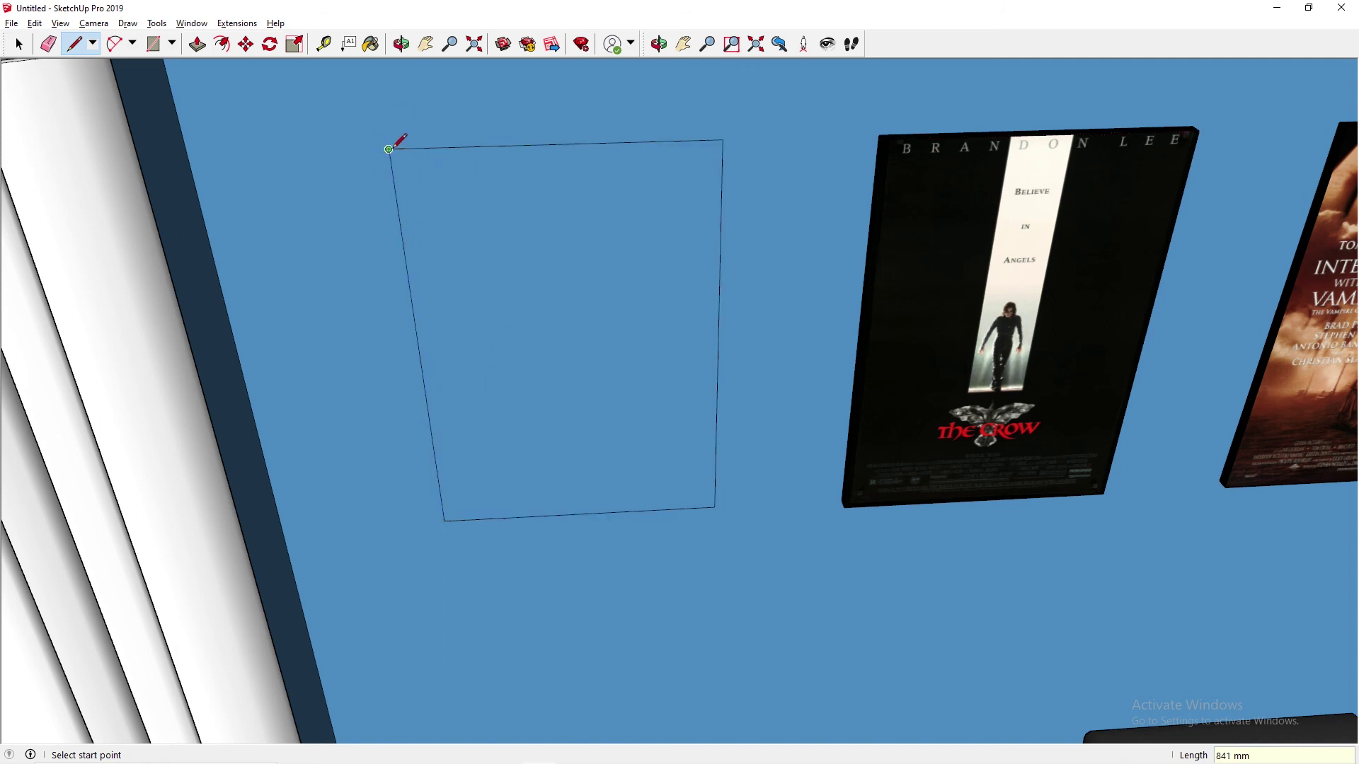
Push/Pull the new poster outline 25 mm out from the wall.
key(space)
click(572, 214)
key(p)
click(519, 223)
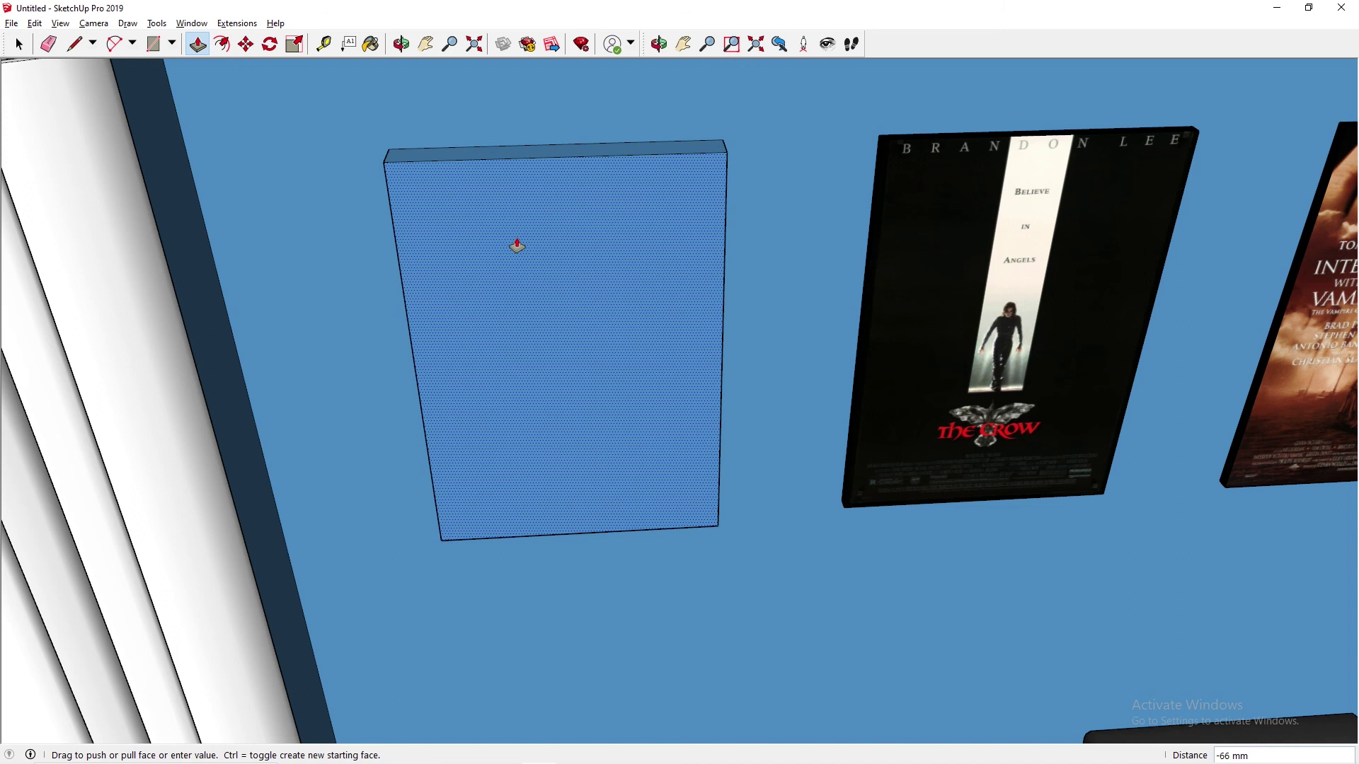
click(517, 245)
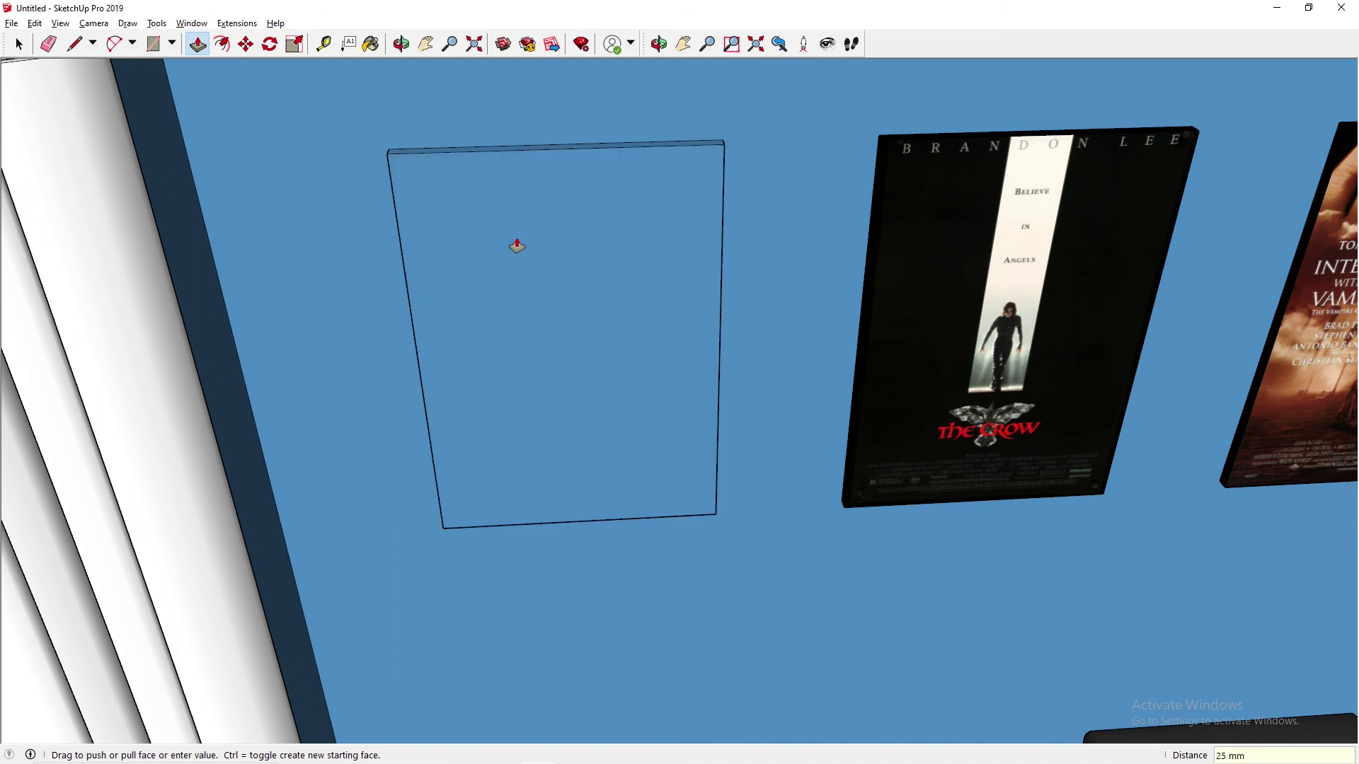
Paint the top and both side faces of the new poster panel with [0137_Black]2 from Colors-Named.
key(space)
click(576, 273)
middle_drag(908, 281, 690, 378)
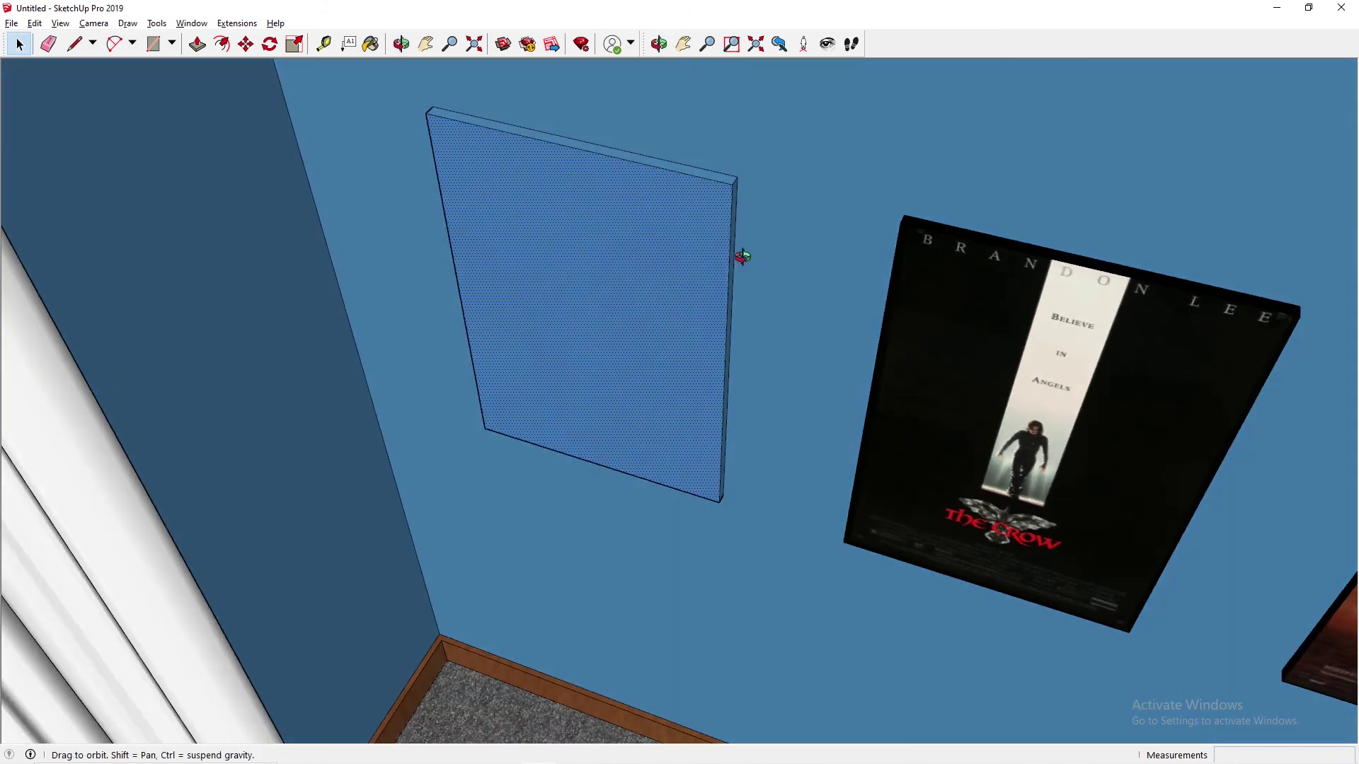
middle_drag(741, 255, 649, 182)
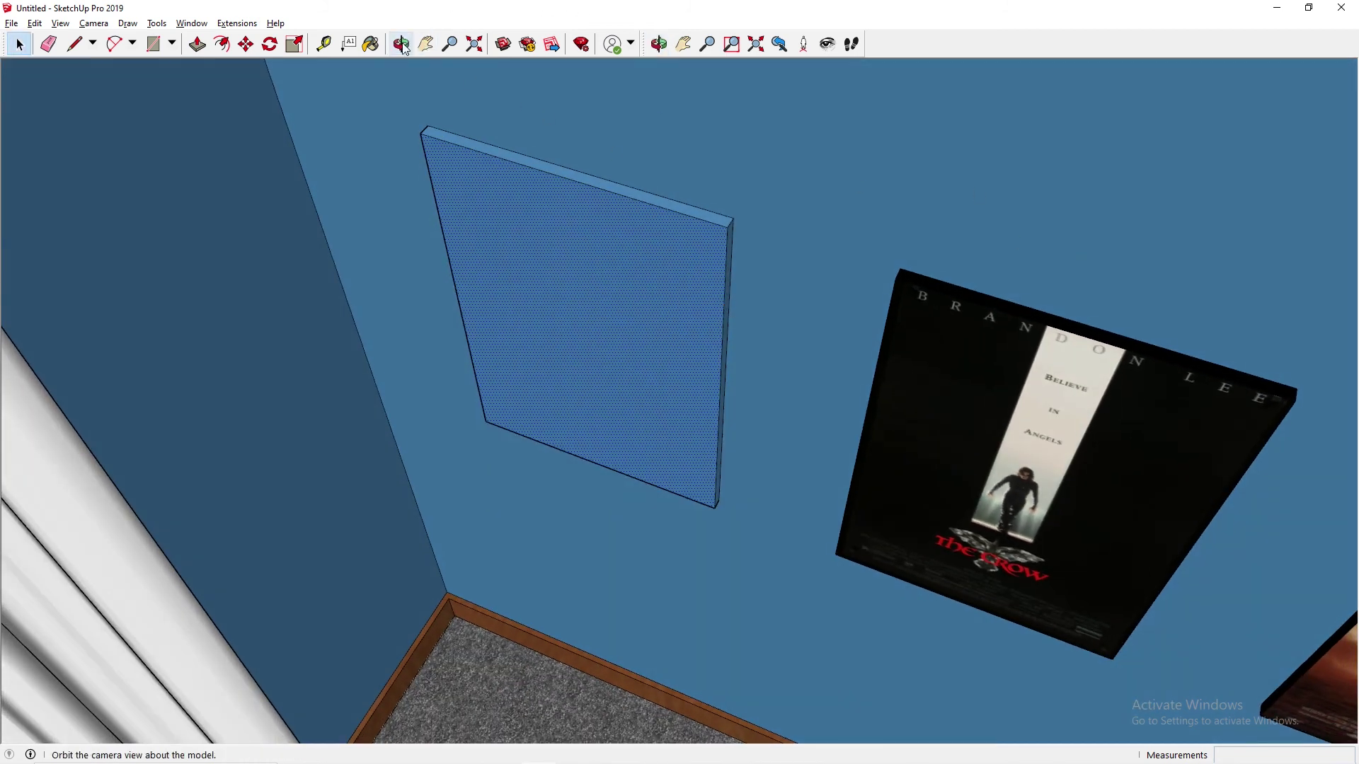
click(371, 44)
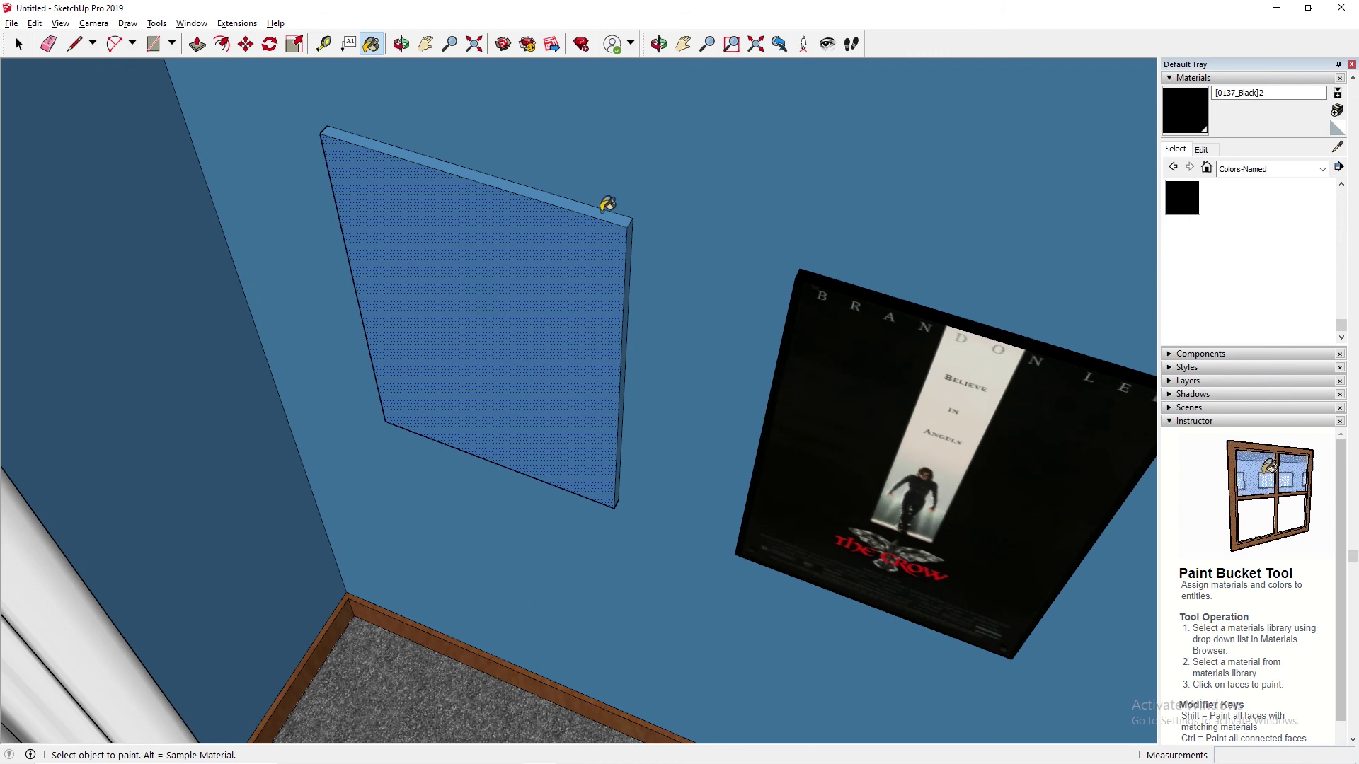
click(603, 212)
click(629, 241)
mouse_move(645, 293)
middle_down()
mouse_move(594, 527)
mouse_move(608, 533)
mouse_move(640, 243)
mouse_move(594, 303)
mouse_move(562, 425)
mouse_move(622, 325)
mouse_move(591, 389)
mouse_move(453, 375)
middle_up()
scroll(576, 451, up, 3)
mouse_move(283, 283)
middle_down()
mouse_move(252, 267)
mouse_move(300, 601)
mouse_move(452, 625)
mouse_move(439, 608)
middle_up()
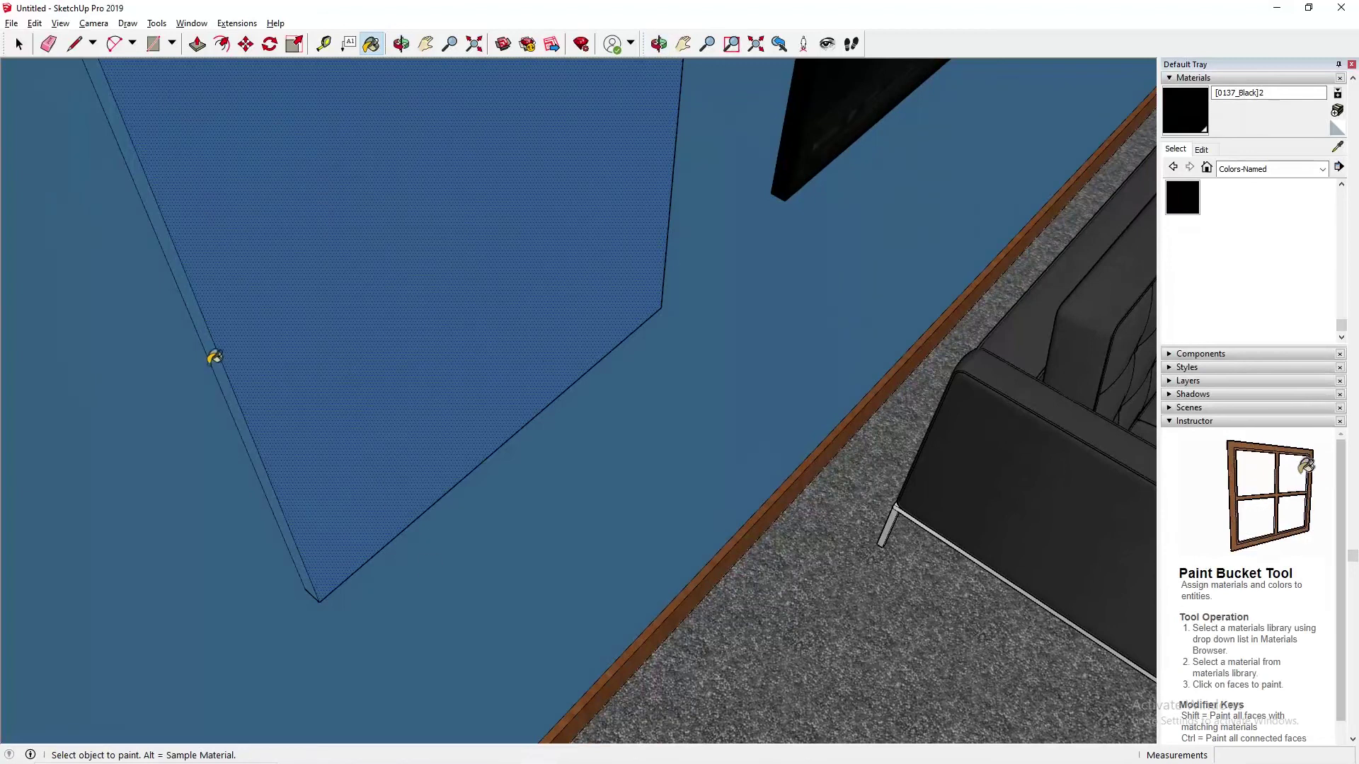
click(221, 358)
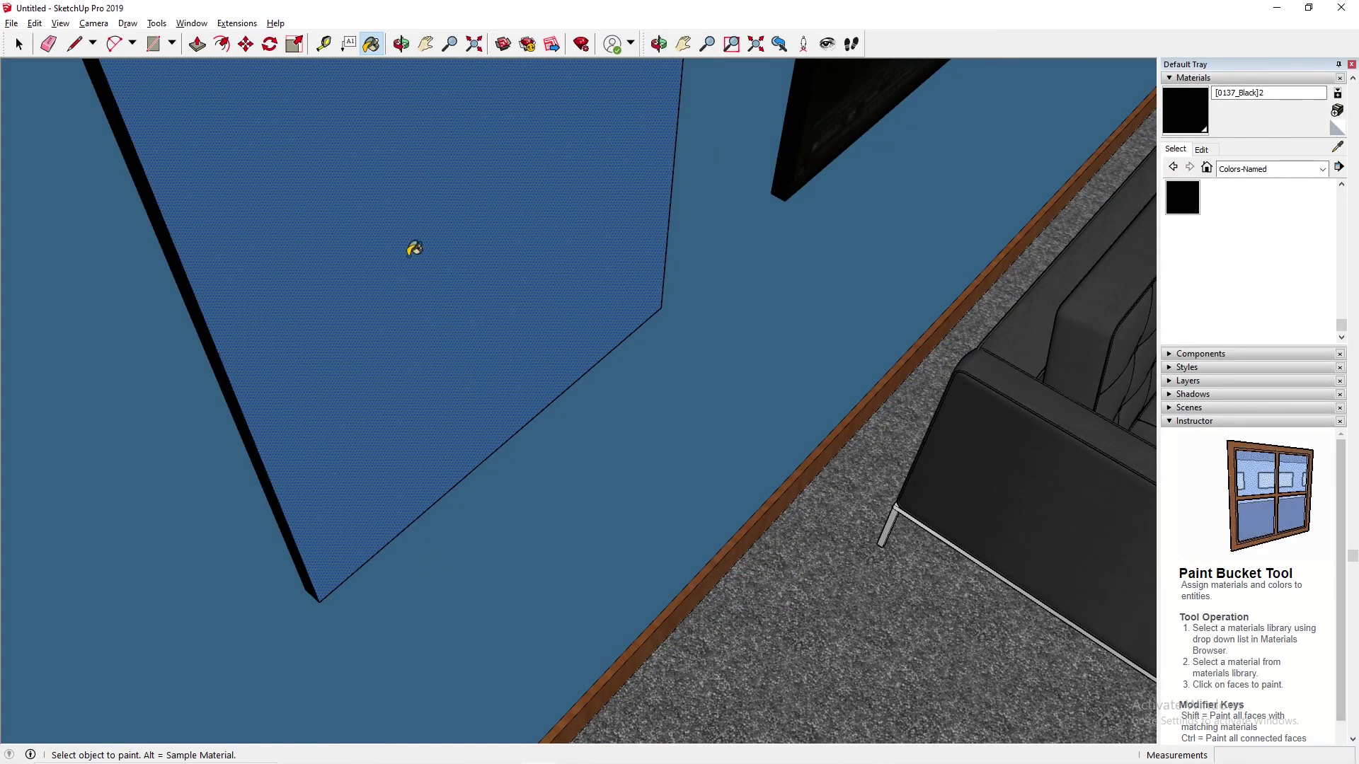
Select the front face of the new poster panel and examine its placement and spacing beside the three existing posters.
key(space)
click(407, 231)
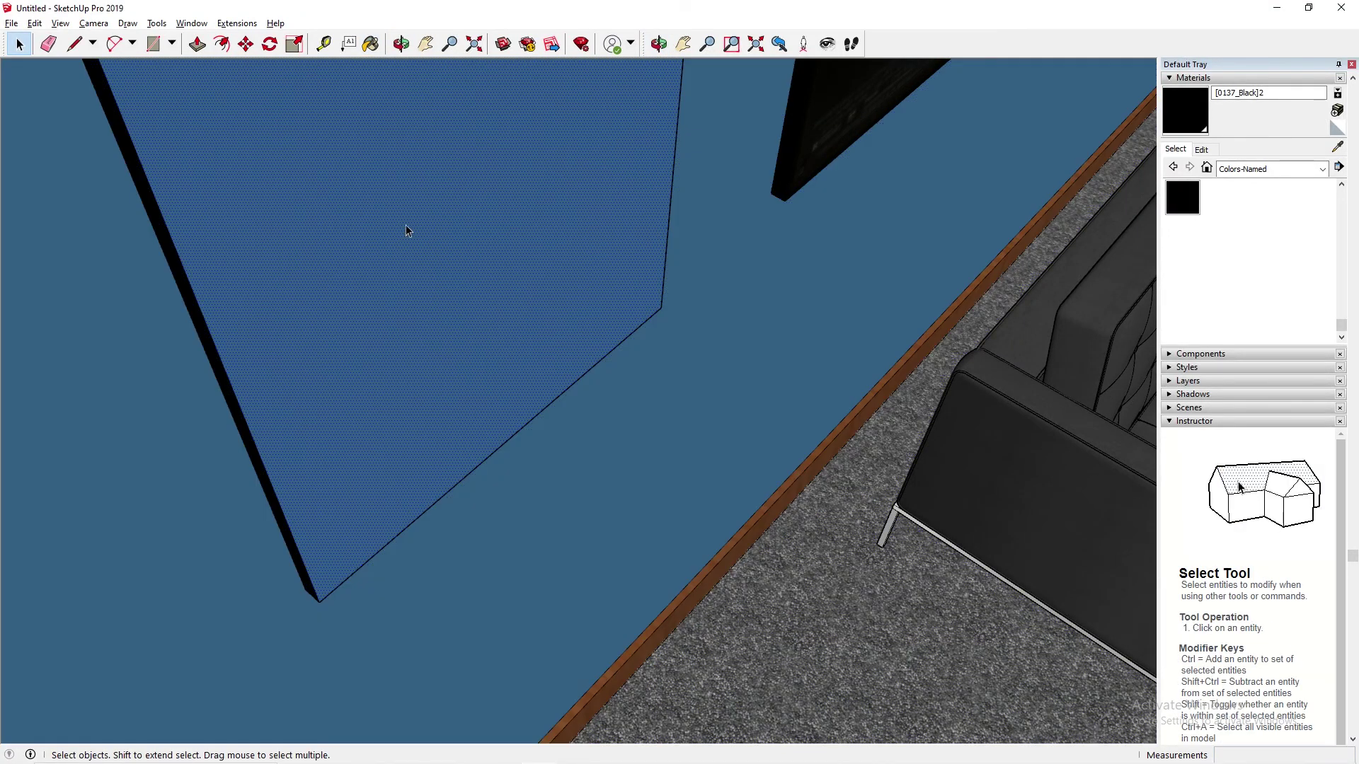
triple_click(407, 230)
middle_drag(755, 260, 431, 240)
scroll(492, 315, down, 6)
click(206, 191)
middle_drag(556, 204, 727, 224)
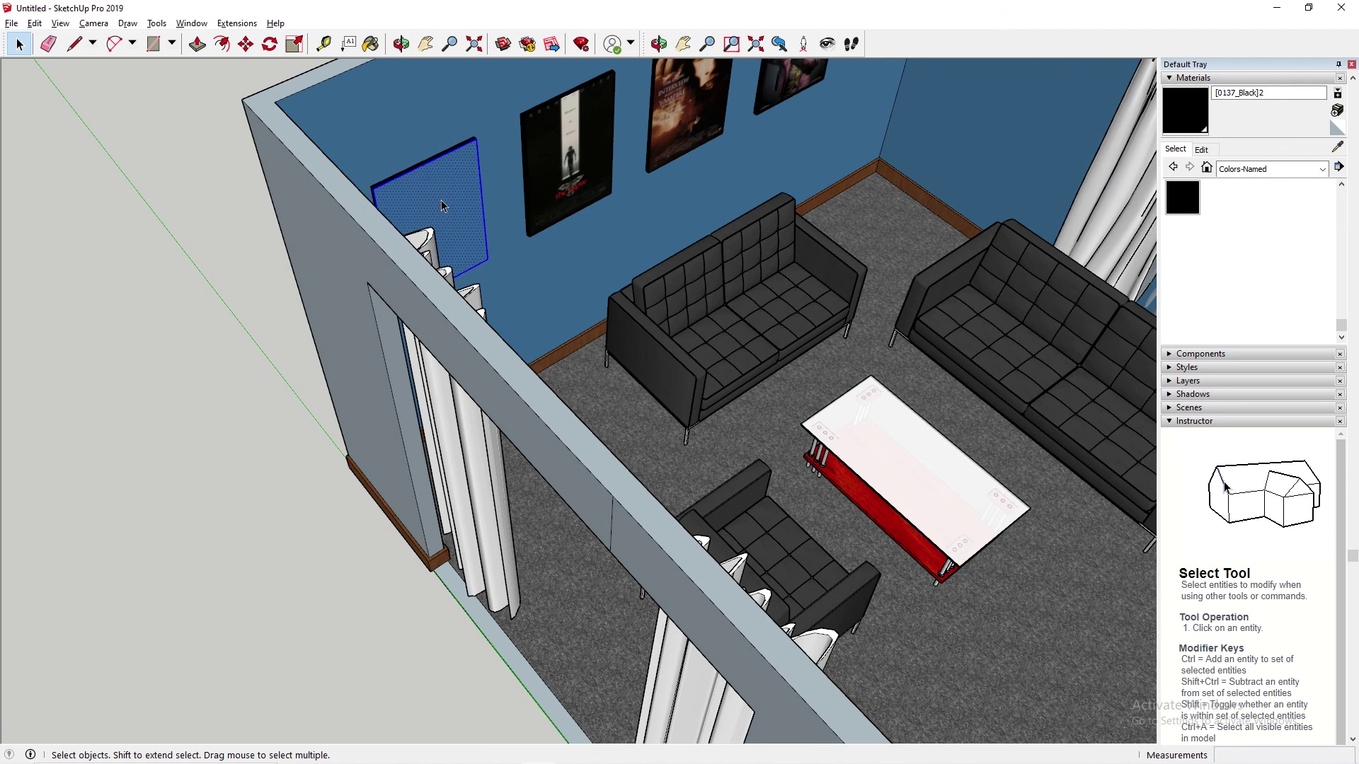
scroll(457, 187, up, 3)
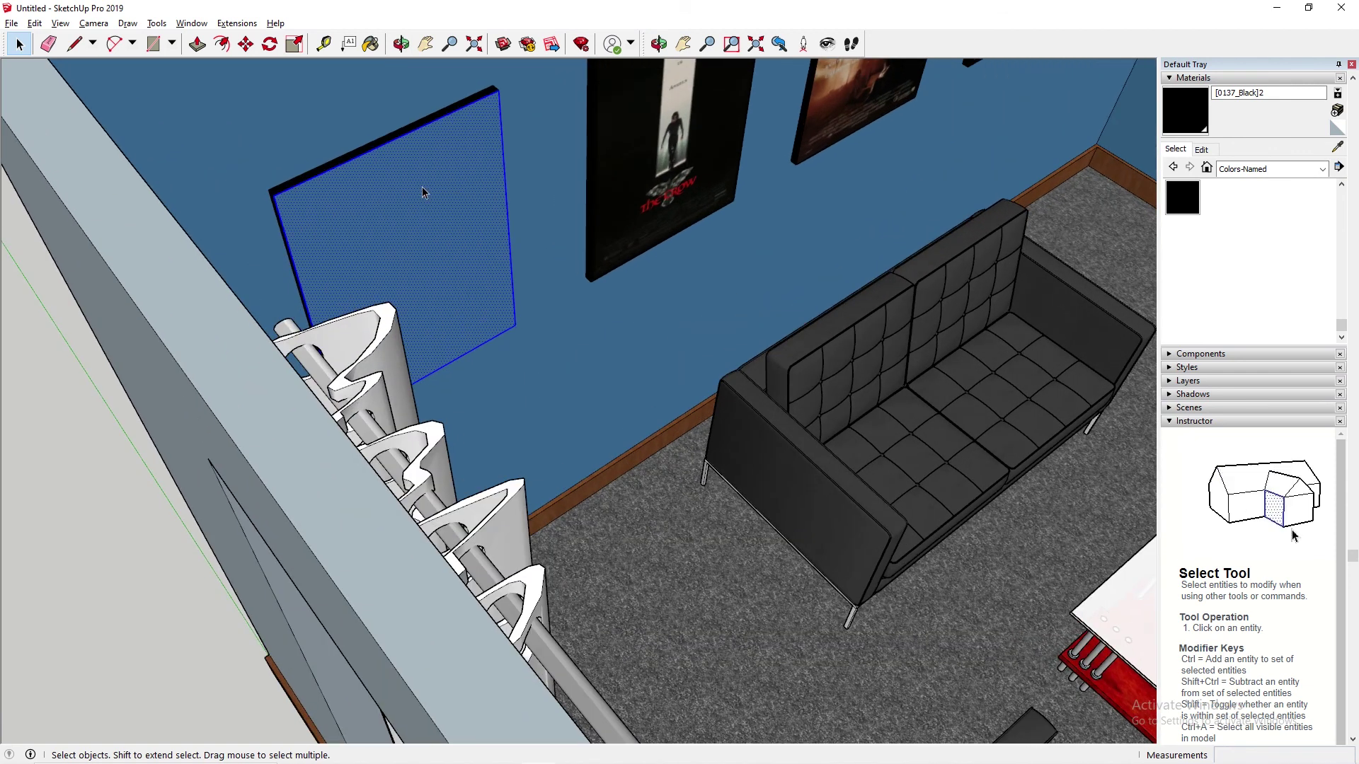
scroll(418, 196, up, 2)
middle_drag(412, 197, 434, 177)
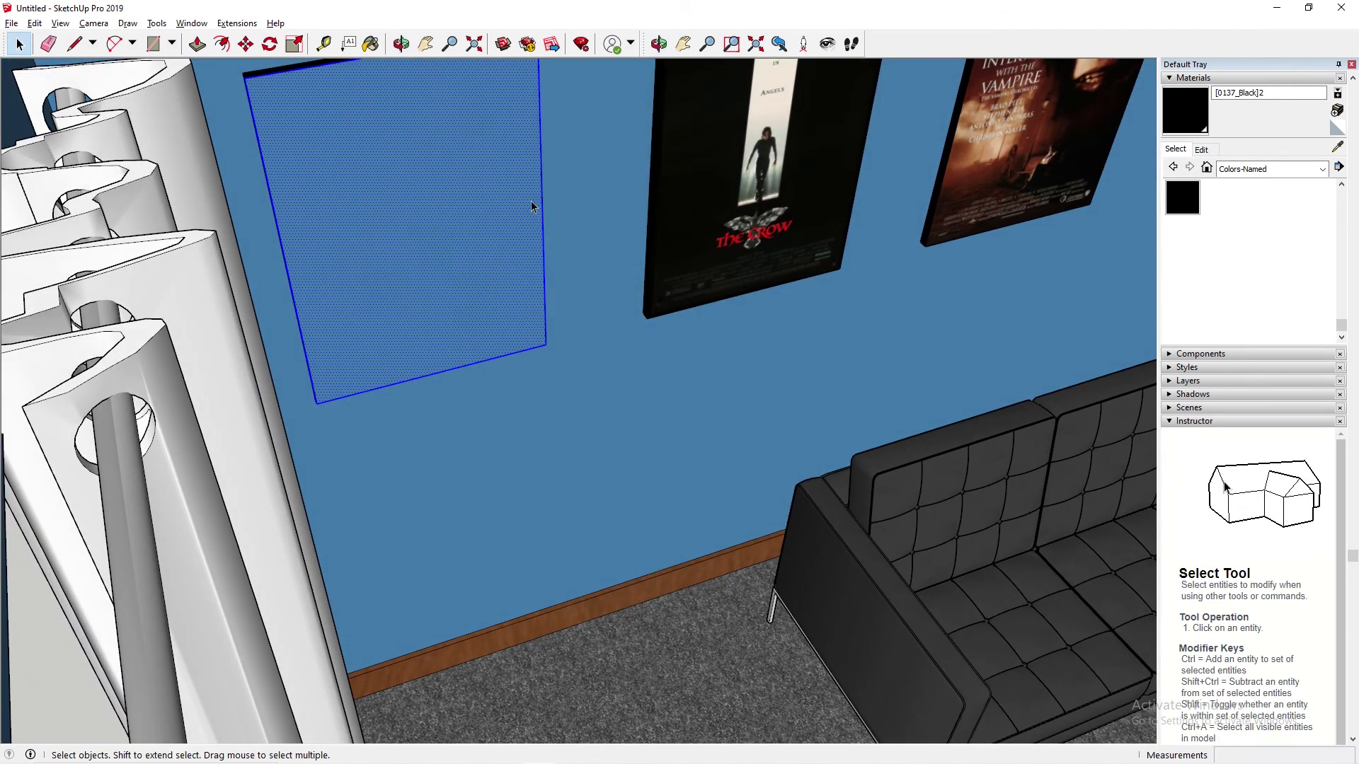
shift+middle_drag(710, 228, 315, 304)
shift+middle_drag(497, 313, 499, 314)
scroll(499, 313, down, 2)
shift+middle_drag(843, 342, 610, 375)
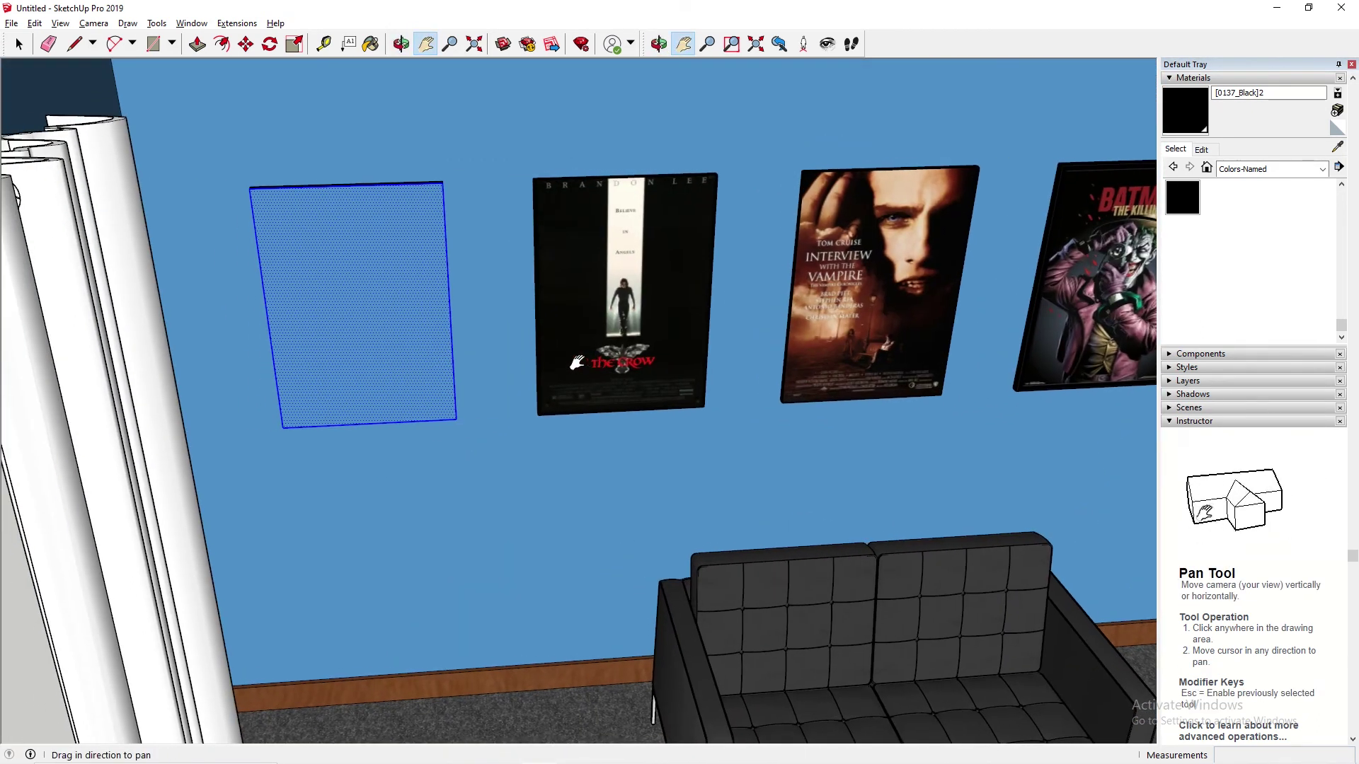
Undo the fourth poster panel, including its outline and construction lines beside The Crow poster.
key(ctrl+z)
key(ctrl+z)
key(ctrl+z)
key(ctrl+z)
key(ctrl+z)
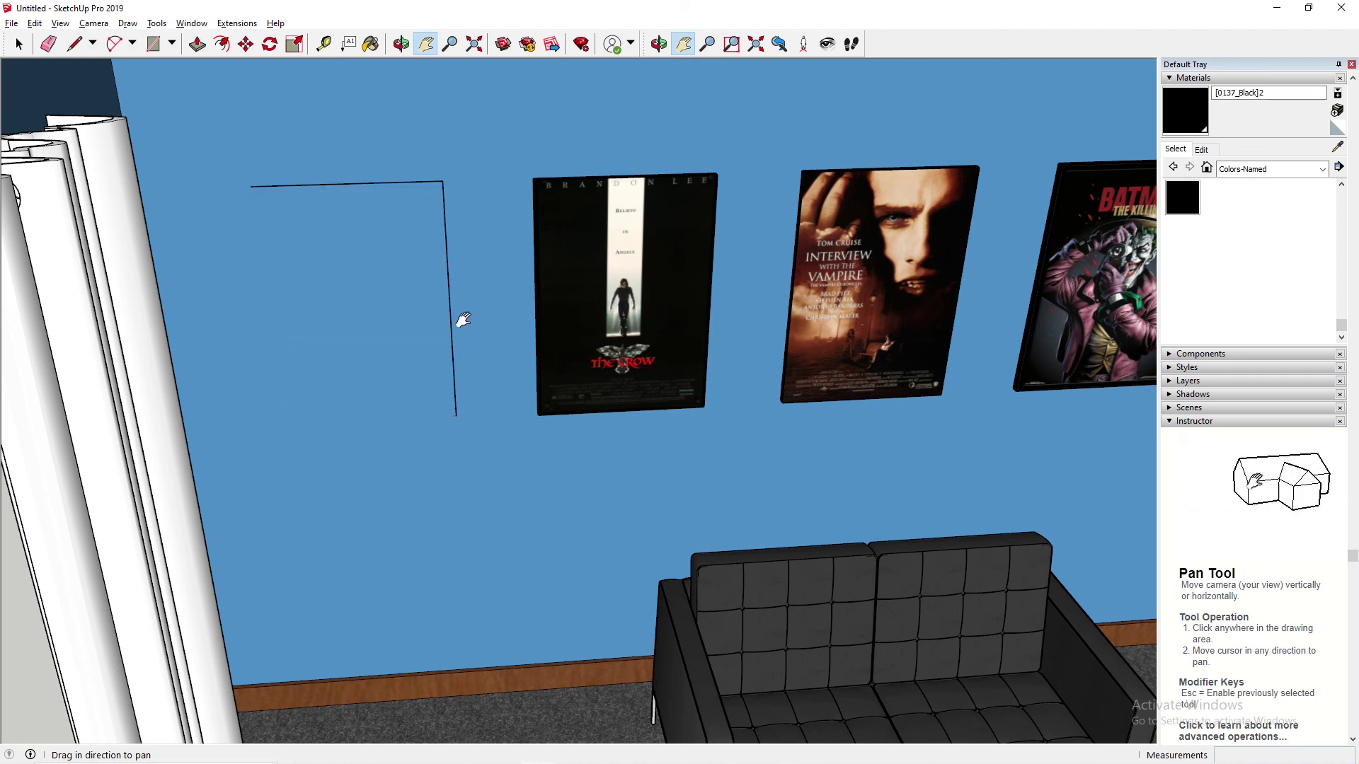
key(ctrl+z)
key(ctrl+z)
key(space)
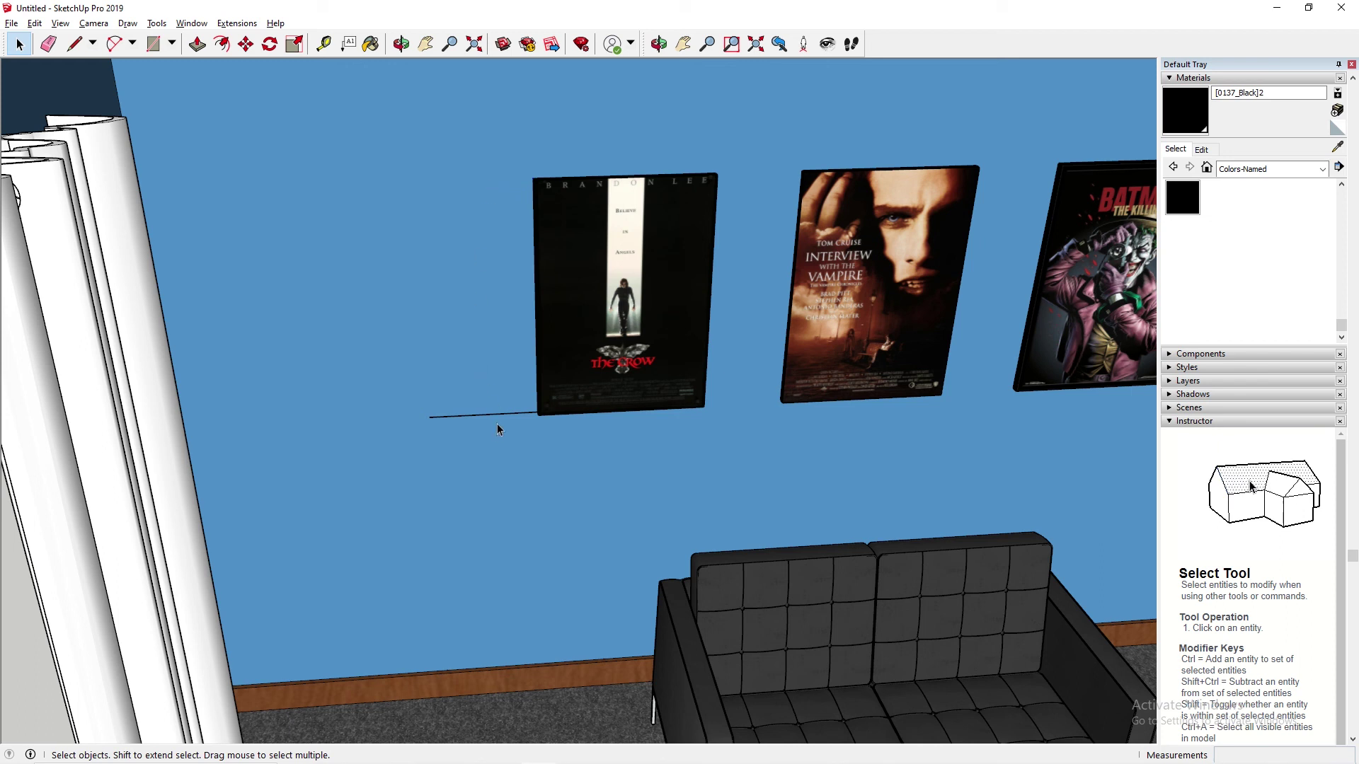
key(ctrl+z)
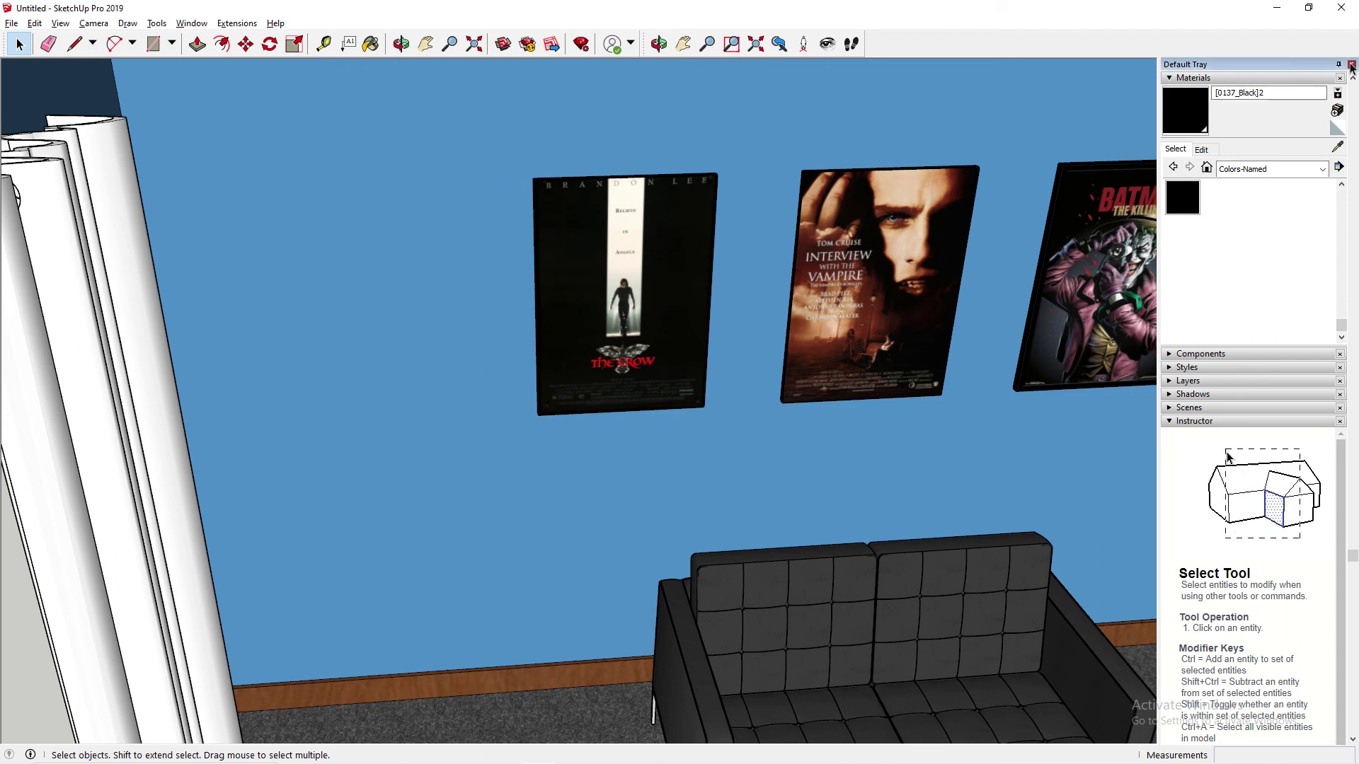
Close the Default Tray and review the whole furnished room from its open front, facing the poster wall.
click(1352, 64)
middle_drag(1041, 434, 753, 402)
scroll(729, 488, down, 4)
middle_drag(729, 494, 799, 294)
scroll(796, 333, up, 2)
drag(797, 332, 859, 364)
middle_drag(859, 364, 861, 391)
scroll(860, 394, up, 1)
drag(853, 411, 842, 367)
scroll(842, 368, down, 2)
middle_drag(810, 337, 807, 380)
scroll(849, 349, up, 2)
scroll(808, 380, down, 3)
mouse_move(892, 463)
middle_down()
mouse_move(891, 434)
mouse_move(890, 453)
middle_up()
scroll(878, 385, down, 1)
middle_drag(878, 384, 862, 412)
drag(862, 412, 798, 398)
middle_drag(778, 405, 812, 404)
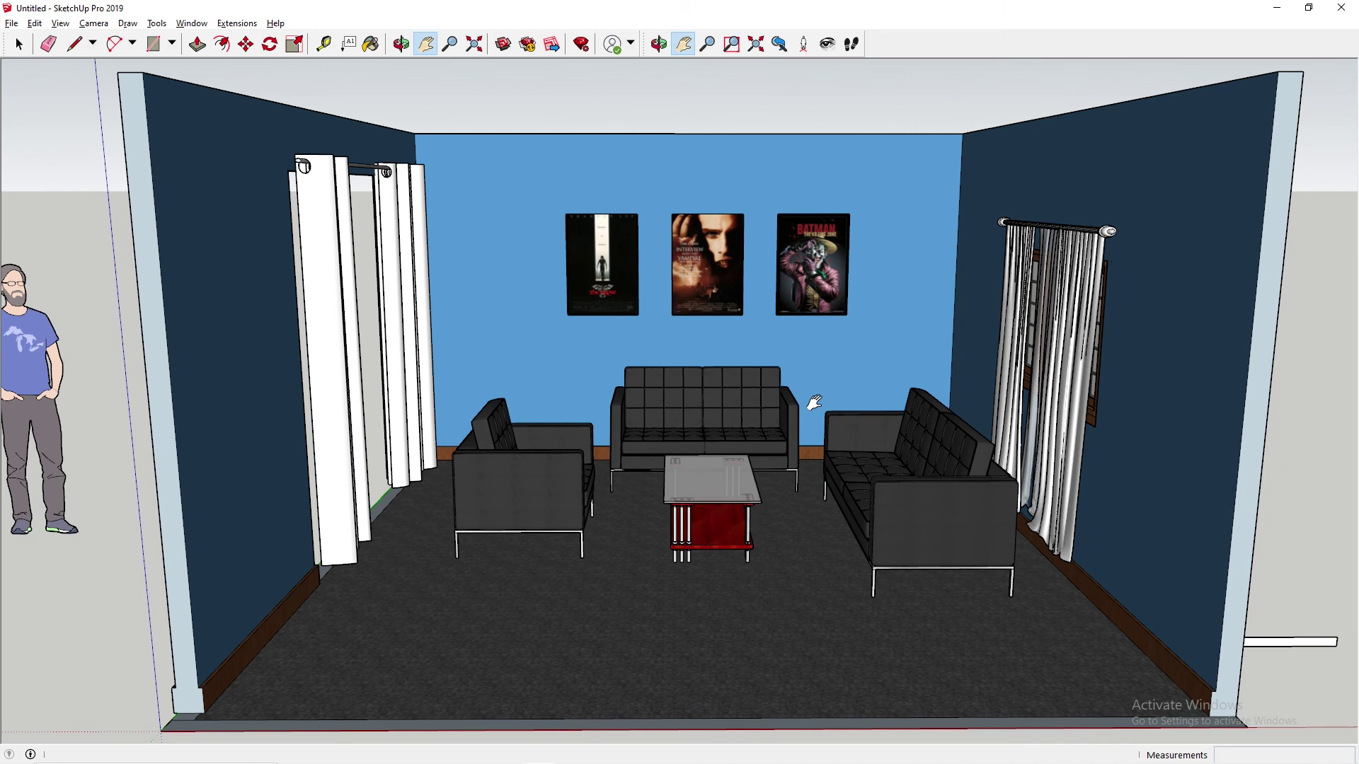